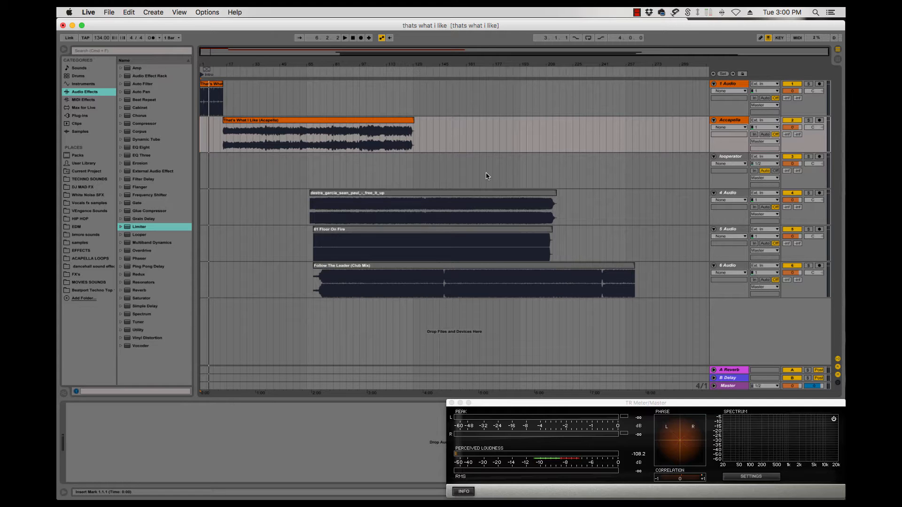
- Switch to Safari and look over the getmyremix.com home page, including its list of the latest songs
mouse_move(216, 499)
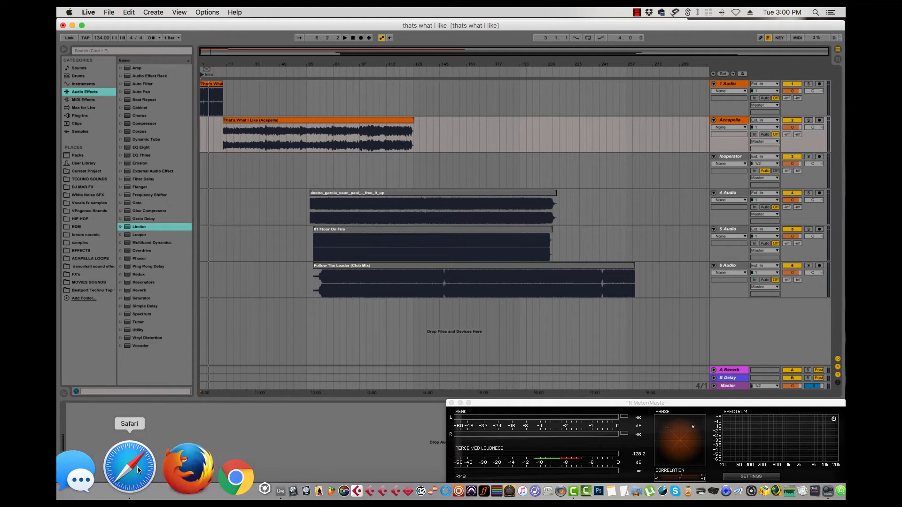
left_click(136, 468)
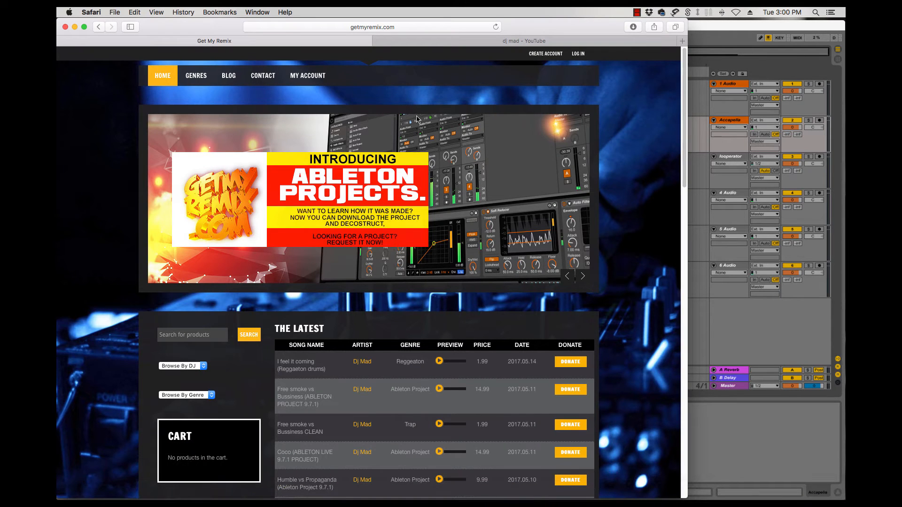
scroll(340, 203, "down", 3)
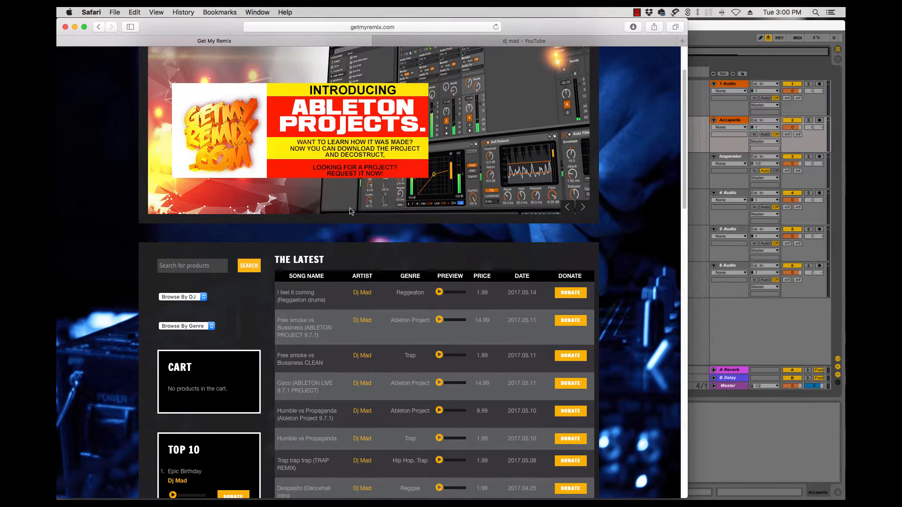
scroll(350, 211, "up", 3)
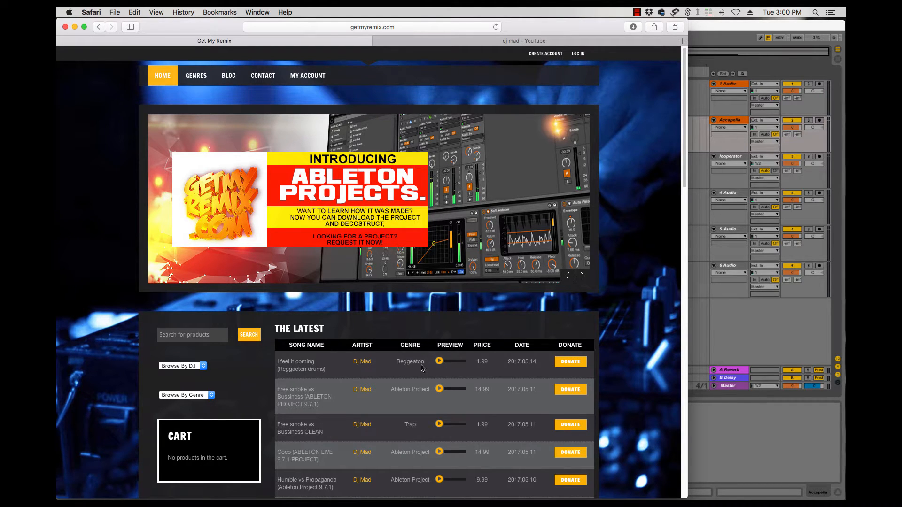
scroll(422, 368, "down", 3)
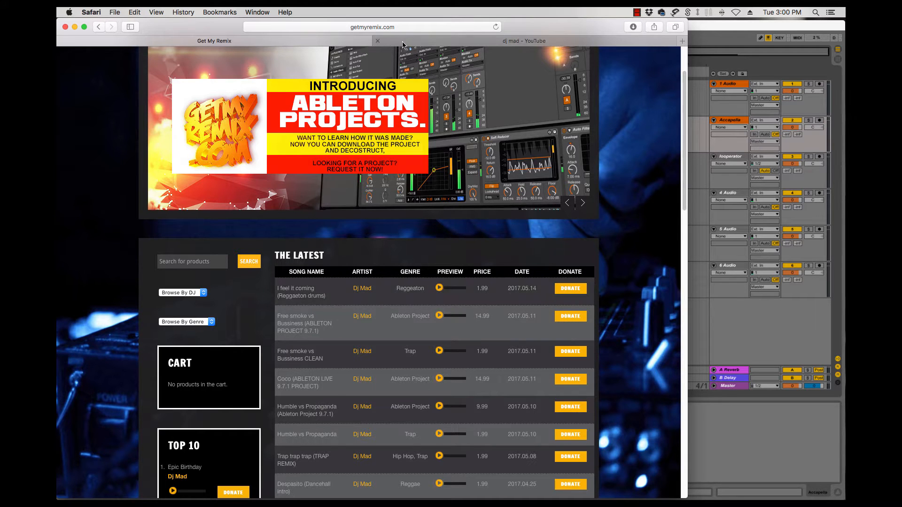
- View the YouTube channel's created playlists and open the Ableton Videos playlist
left_click(449, 41)
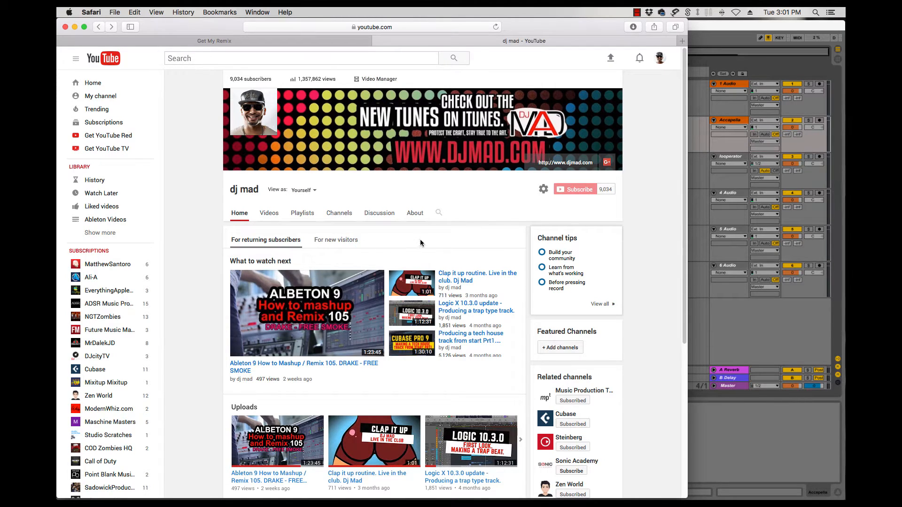
scroll(420, 243, "down", 3)
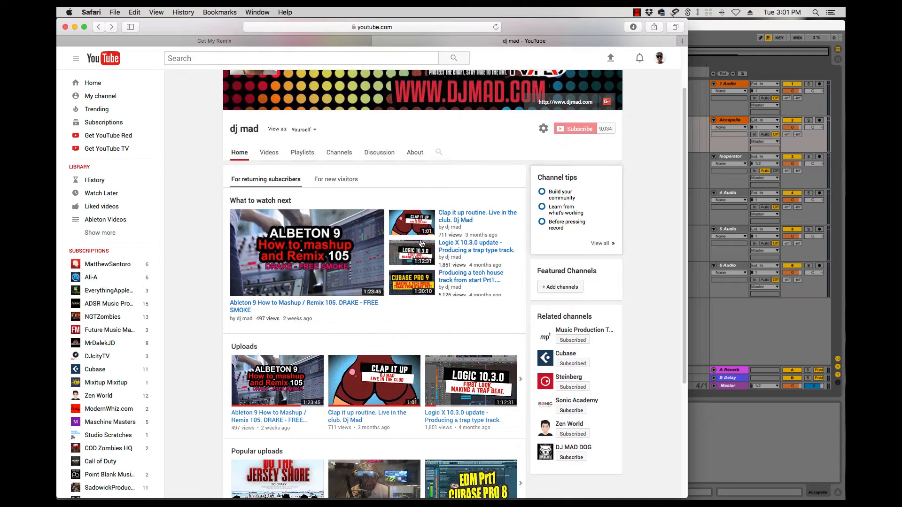
left_click(296, 153)
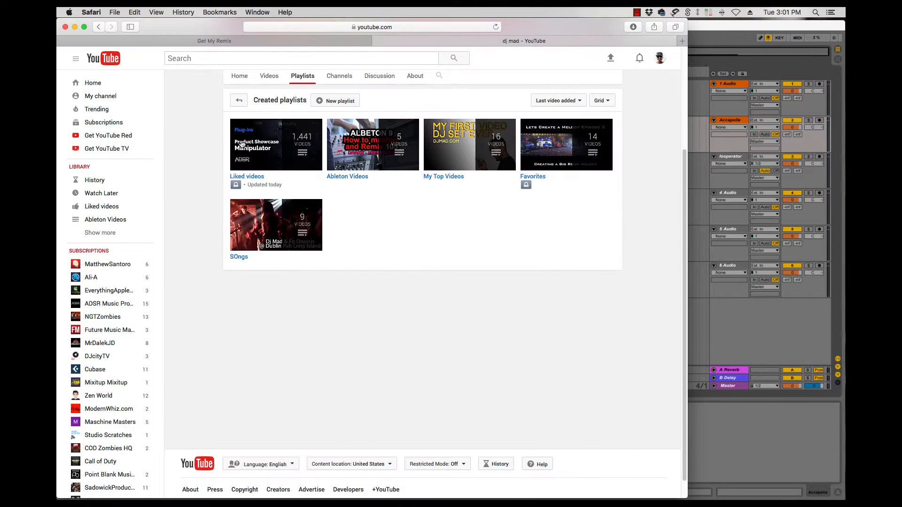
mouse_move(359, 148)
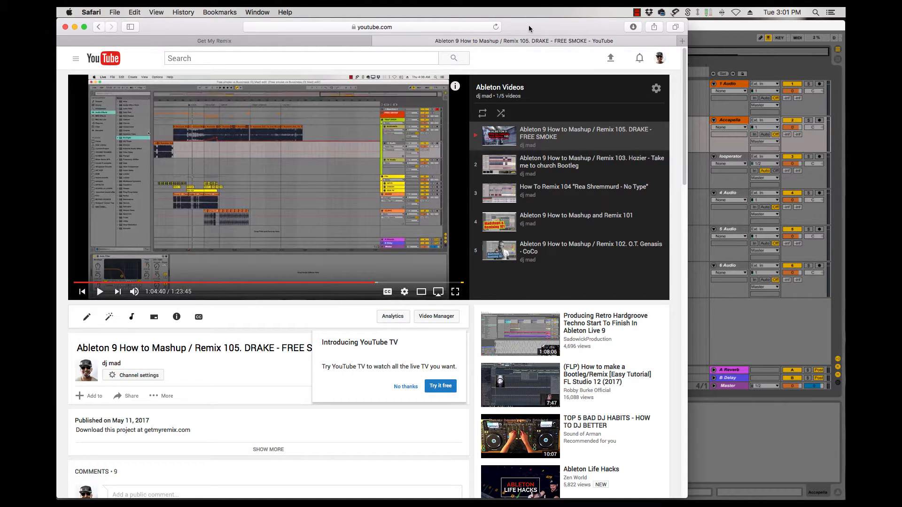
- Switch back to Ableton Live and play a short part of the acapella from bar 25
key("super+Tab")
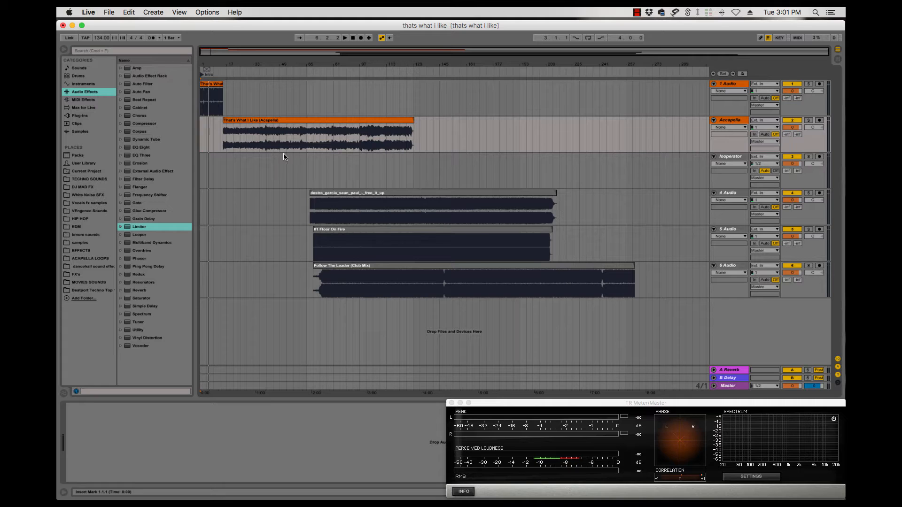
left_click(241, 164)
key("space")
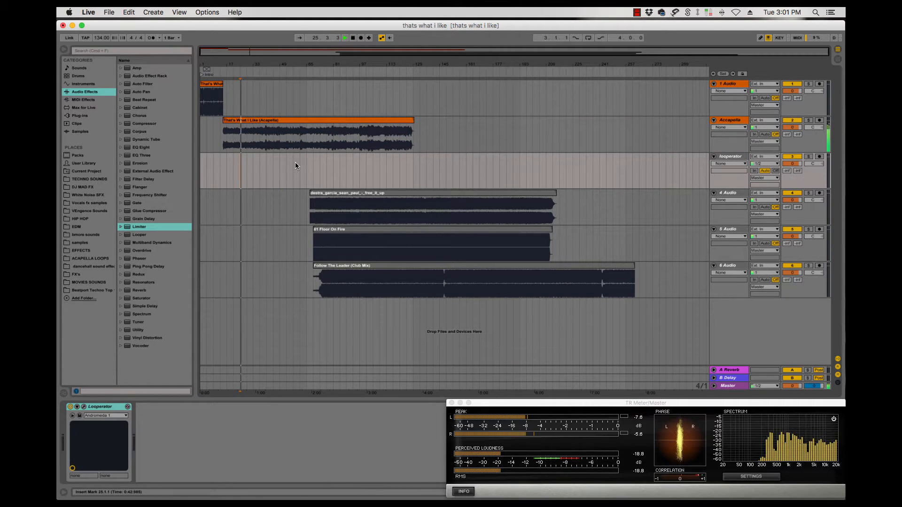
key("space")
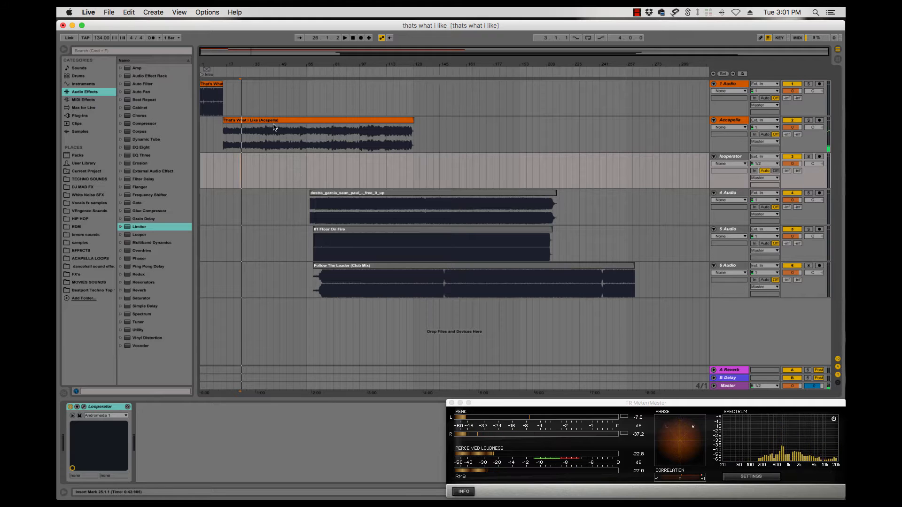
- Examine the That's What I Like (Acapella) clip's transpose and warp settings and replay it from bar 25
left_click(277, 122)
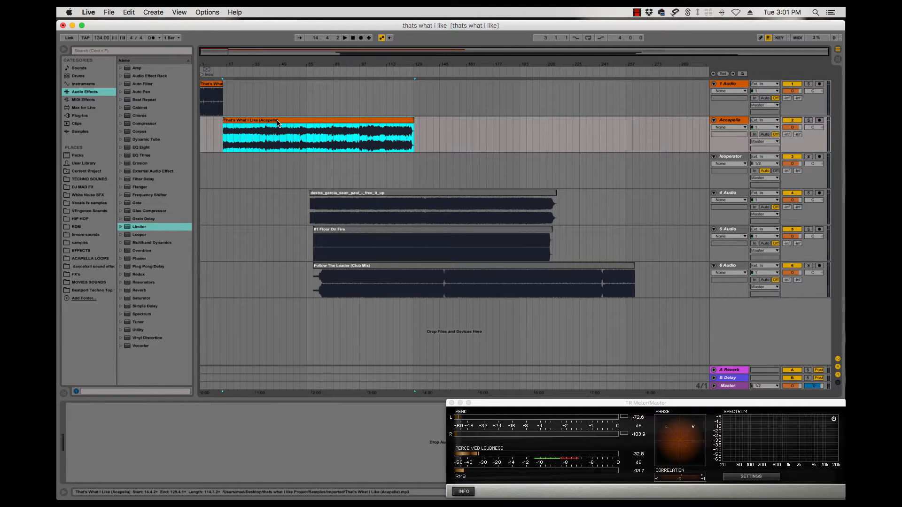
double_click(278, 122)
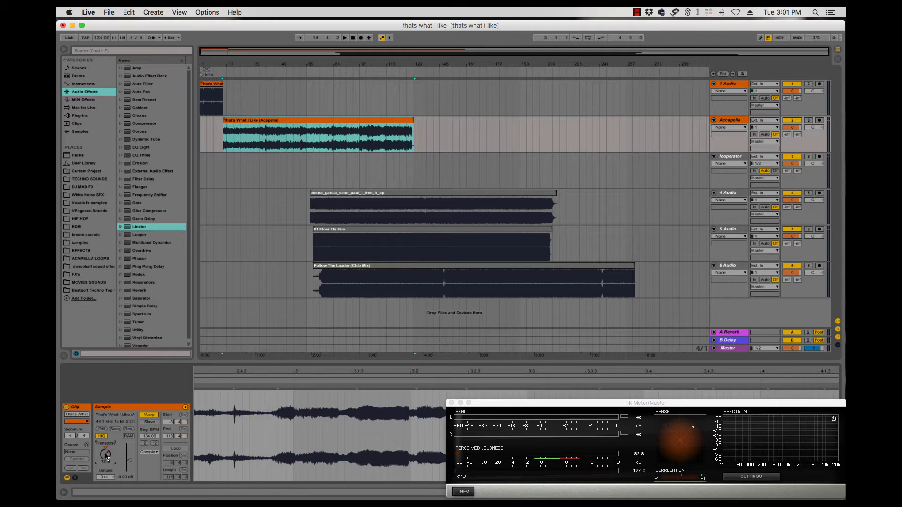
key("space")
left_click(251, 166)
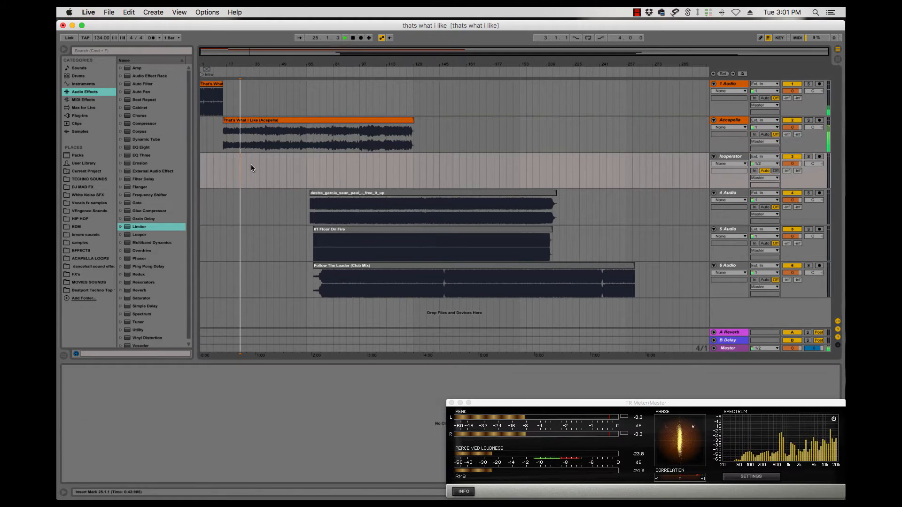
key("space")
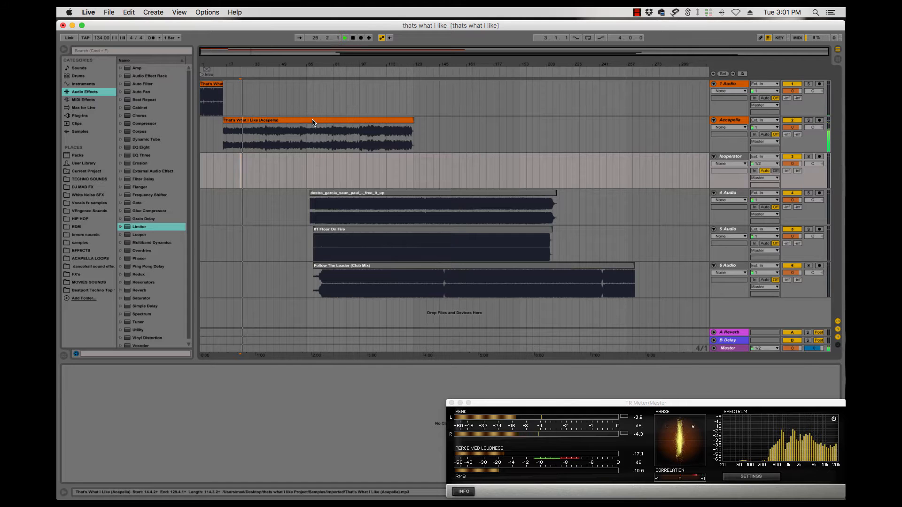
left_click(309, 120)
left_click(308, 120)
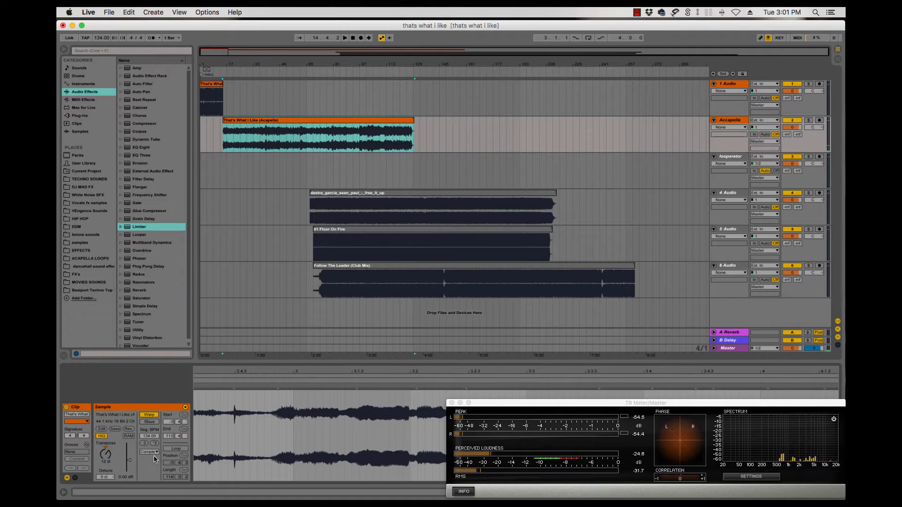
- Move the 01 Floor On Fire clip on the 5 Audio track so that it starts at bar 77
left_click(355, 194)
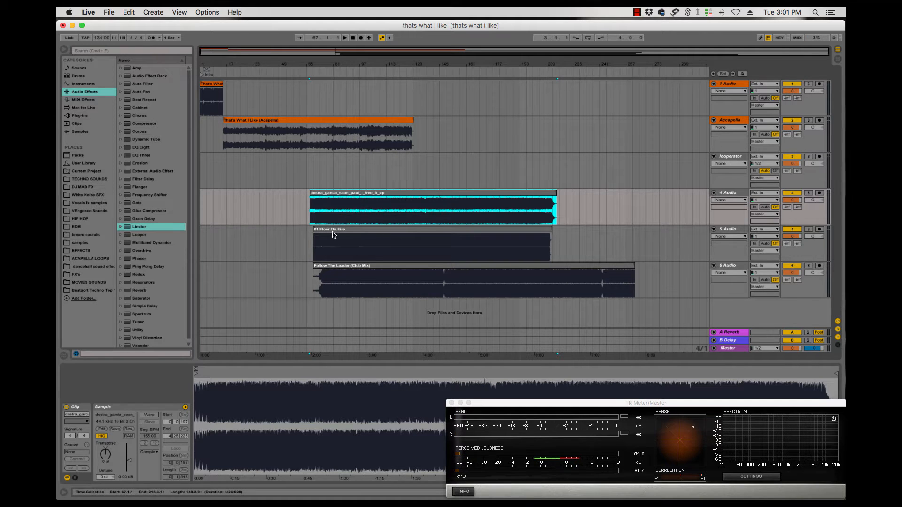
mouse_move(333, 235)
left_mouse_down()
mouse_move(241, 244)
mouse_move(348, 230)
left_mouse_up()
key("space")
key("space")
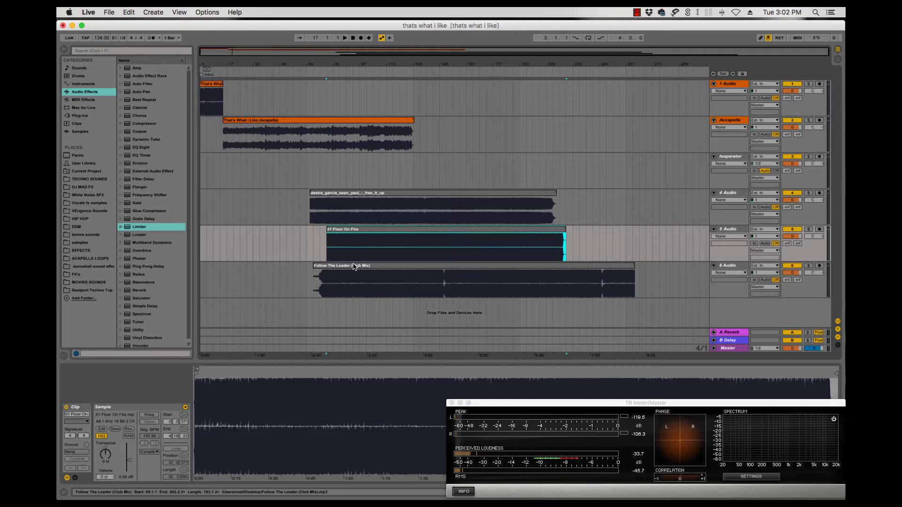
- Mute the 5 Audio, 4 Audio and Accapella tracks to isolate the Follow The Leader (Club Mix) clip
left_click(789, 229)
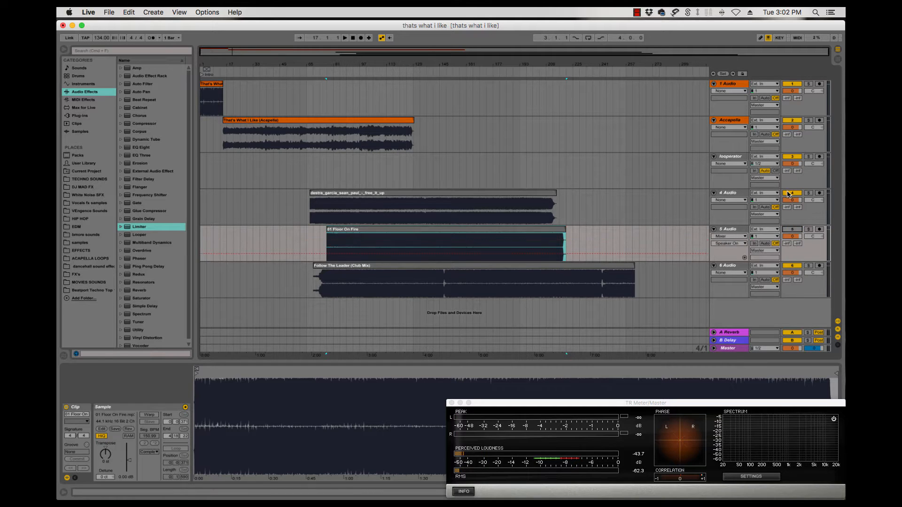
left_click(789, 192)
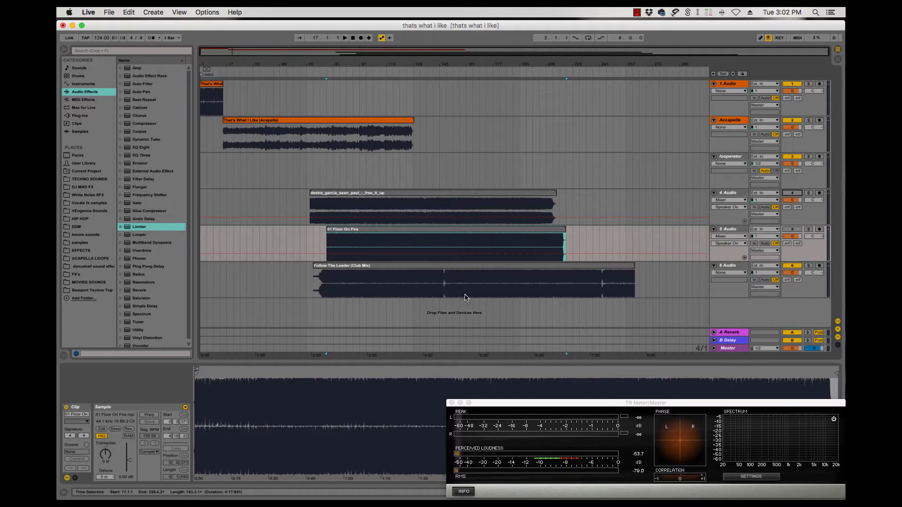
double_click(334, 279)
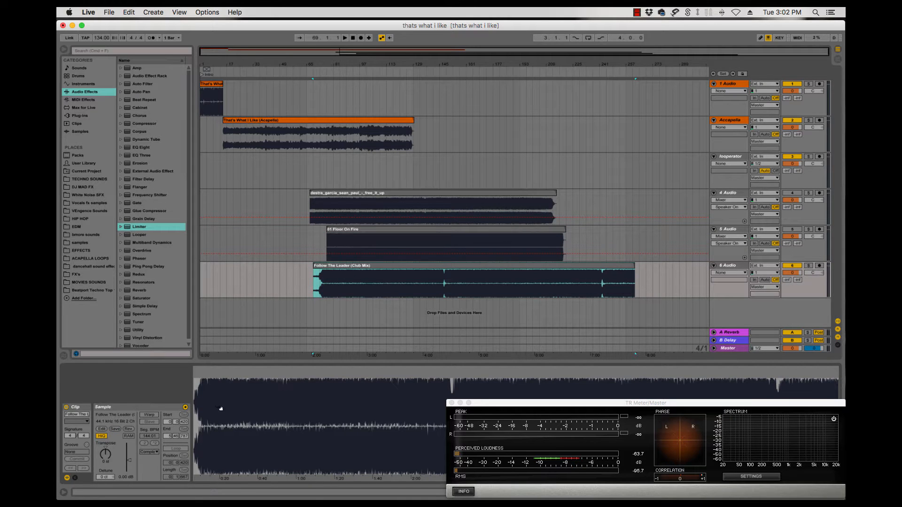
key("space")
left_click(397, 287)
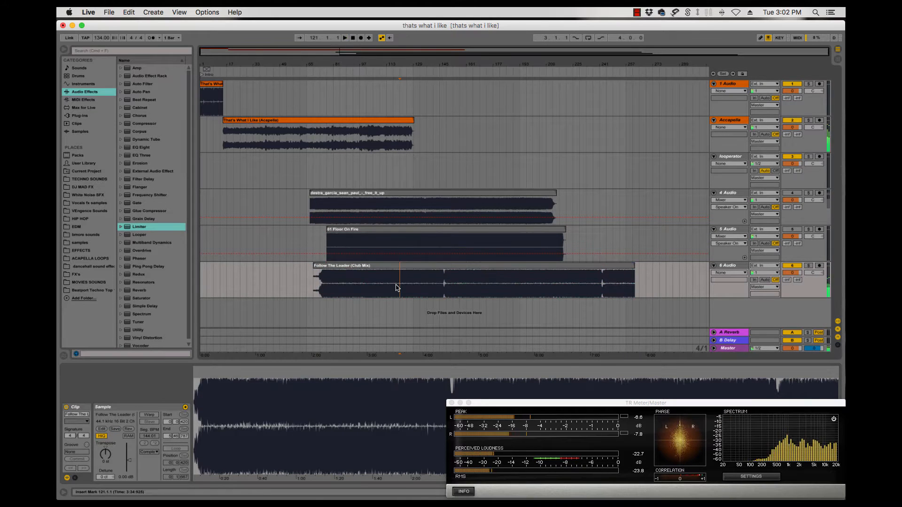
left_click(792, 120)
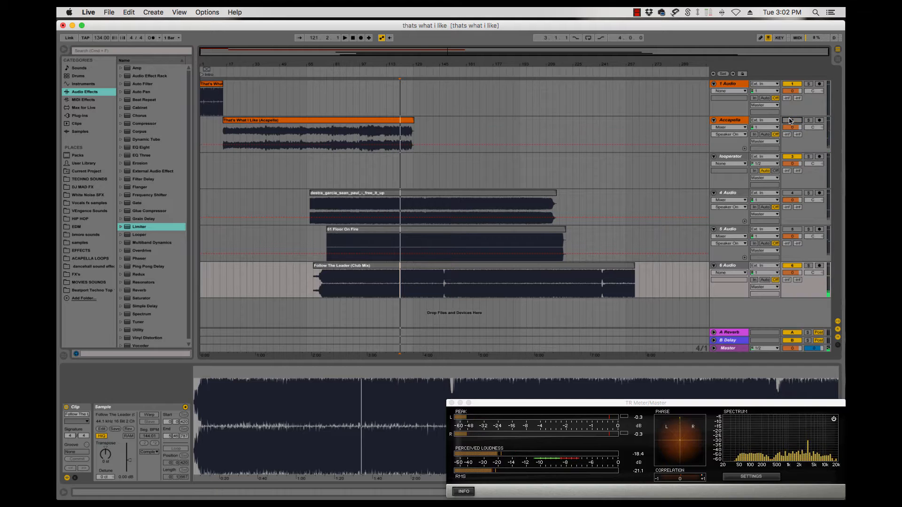
- Audition the Follow The Leader (Club Mix) clip at several points between bars 145 and 157
key("space")
left_click(444, 289)
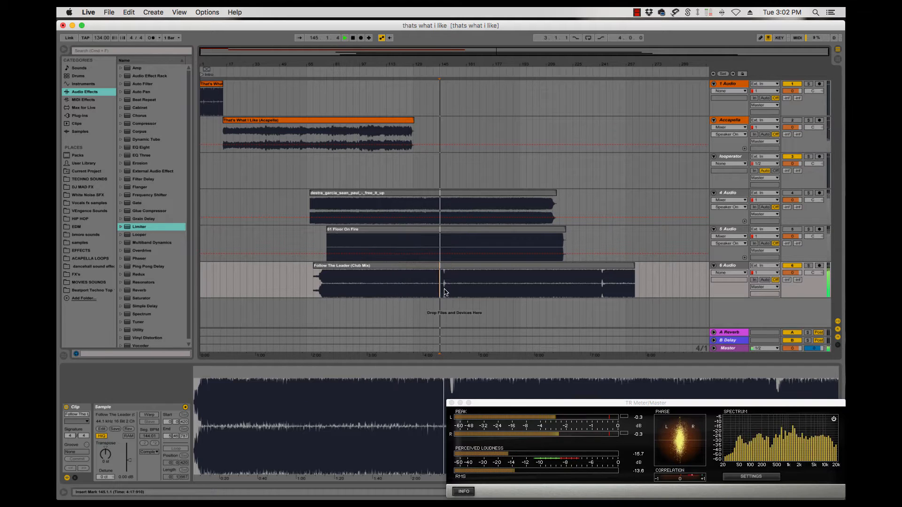
left_click(461, 290)
key("space")
key("space")
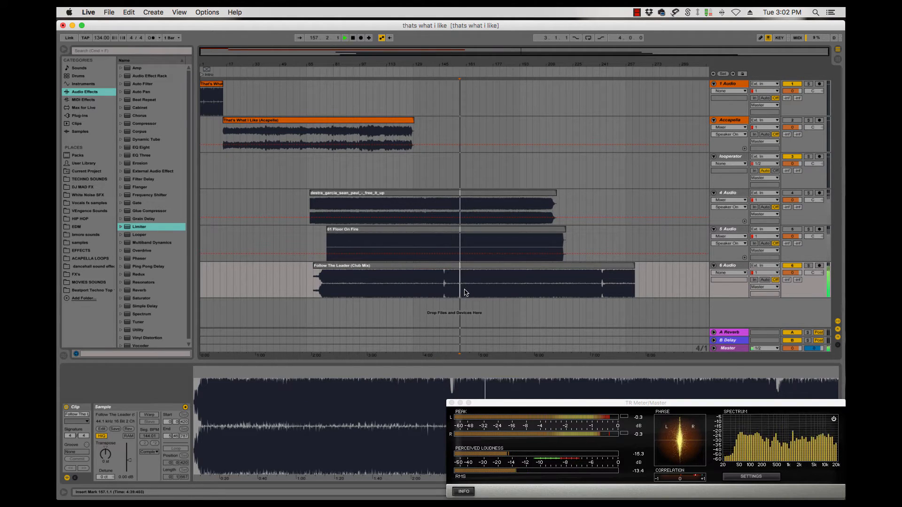
left_click(447, 292)
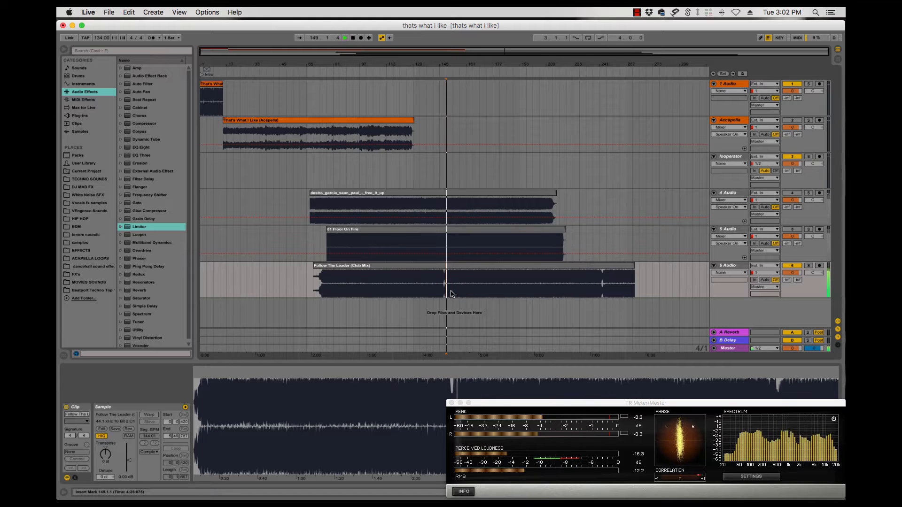
left_click(453, 294)
left_click(459, 294)
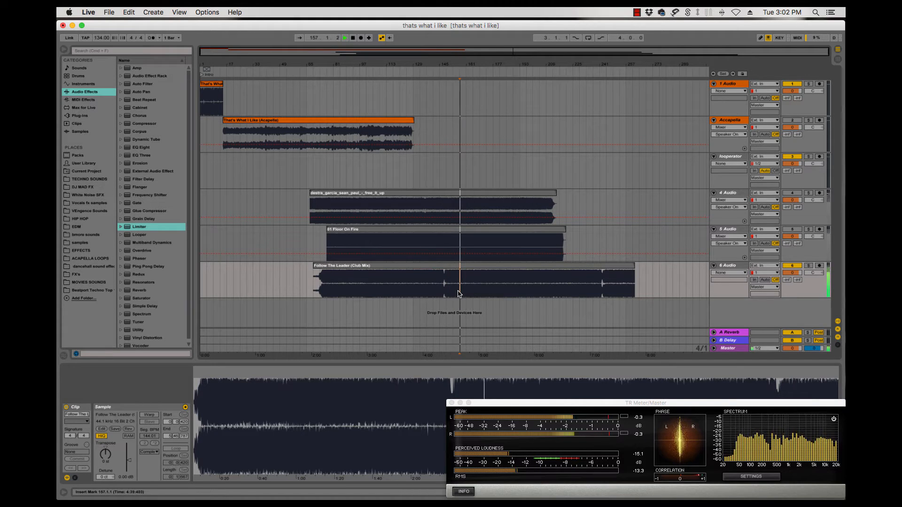
- Listen to the Follow The Leader (Club Mix) clip in closer detail around bars 157 to 167
key("plus")
key("plus")
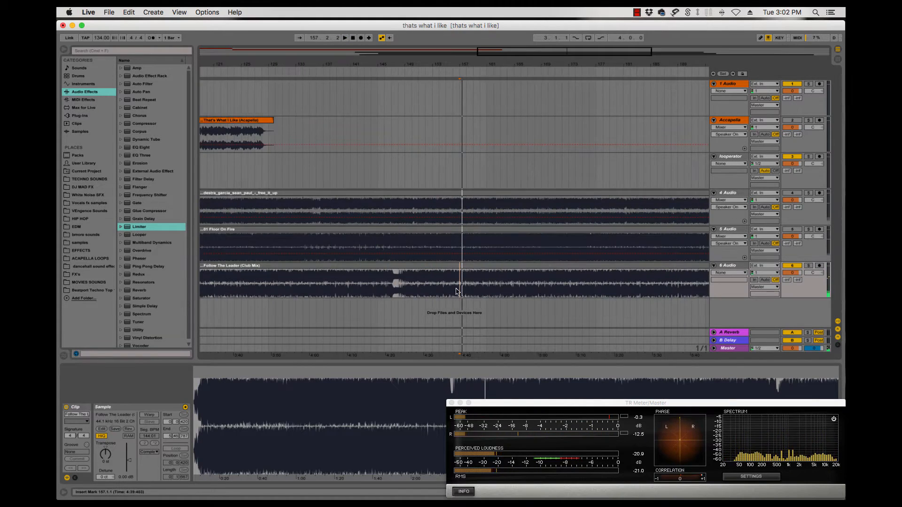
left_click(457, 292)
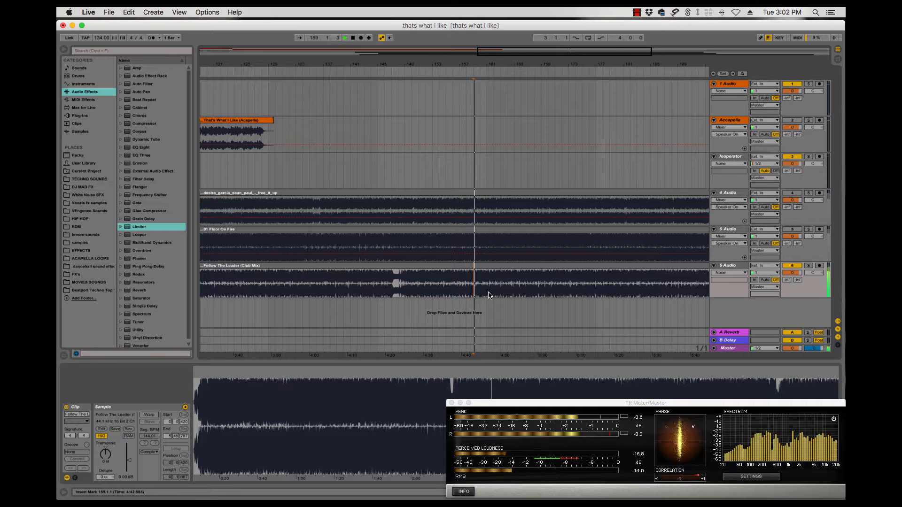
left_click(529, 289)
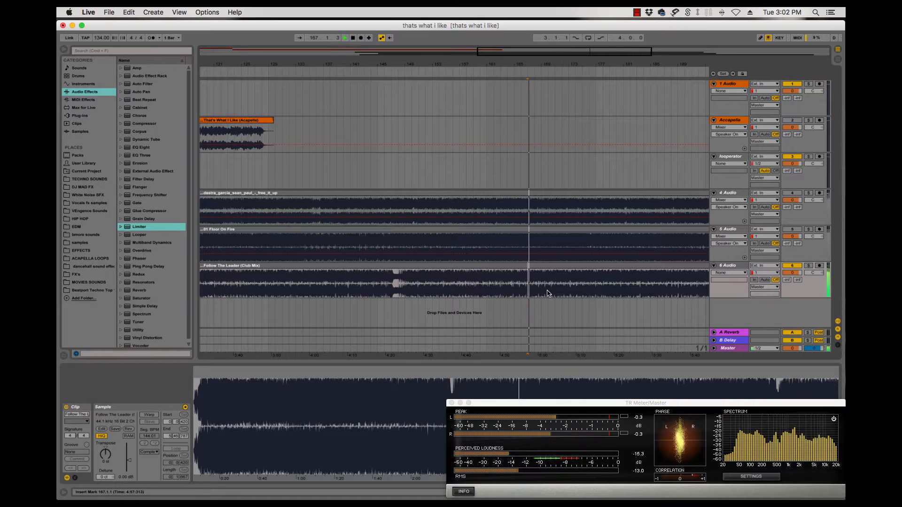
left_click(411, 293)
left_click(509, 293)
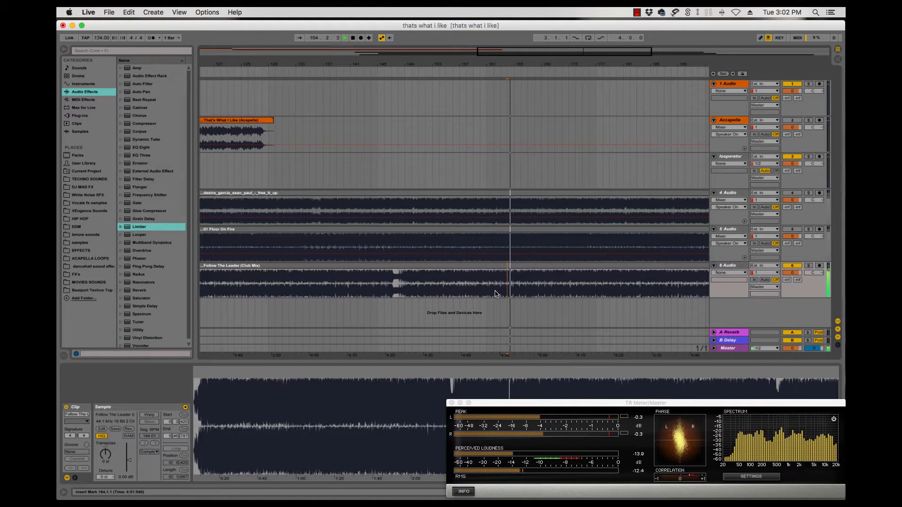
- Audition the Follow The Leader (Club Mix) clip at several points between bars 192 and about 209
scroll(592, 293, "right", 10)
left_click(509, 291)
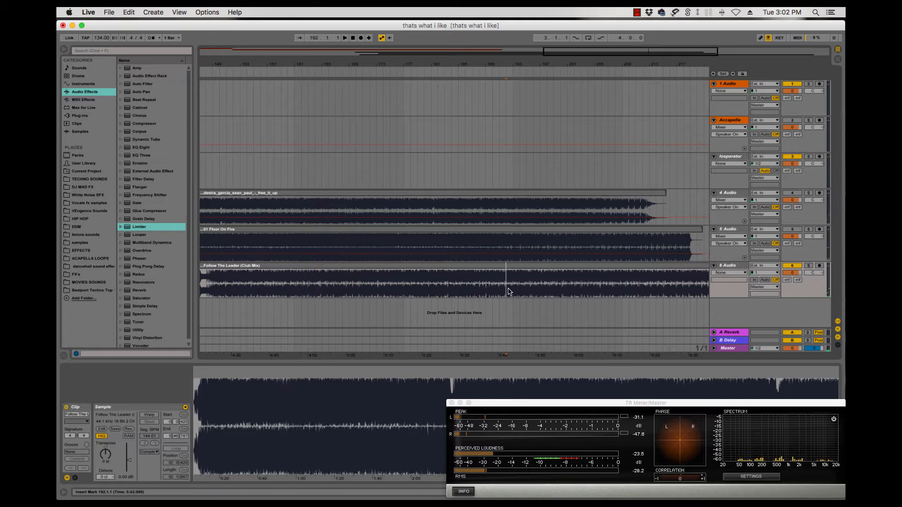
key("space")
left_click(537, 292)
key("space")
key("space")
left_click(573, 292)
key("space")
key("space")
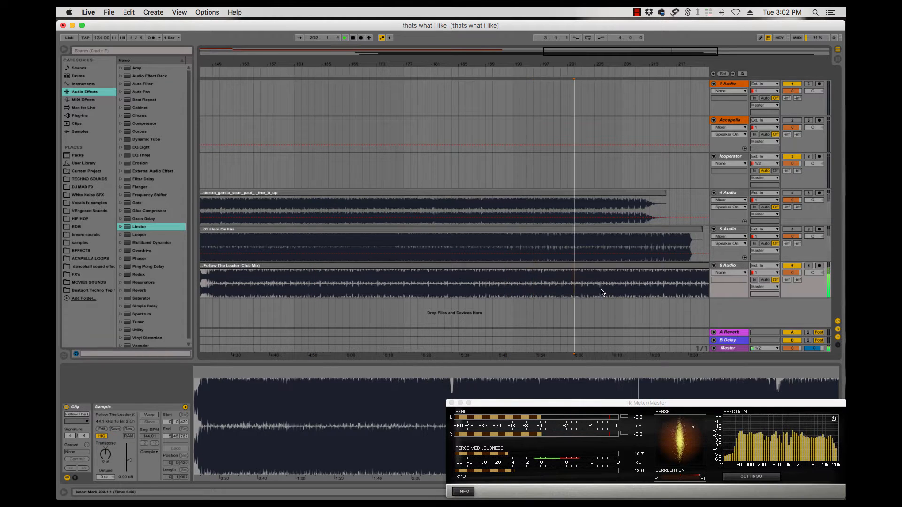
left_click(623, 291)
key("space")
key("space")
- Audition the rest of the Follow The Leader (Club Mix) clip at points between bars 221 and 244
scroll(621, 292, "right", 5)
left_click(614, 292)
key("space")
key("space")
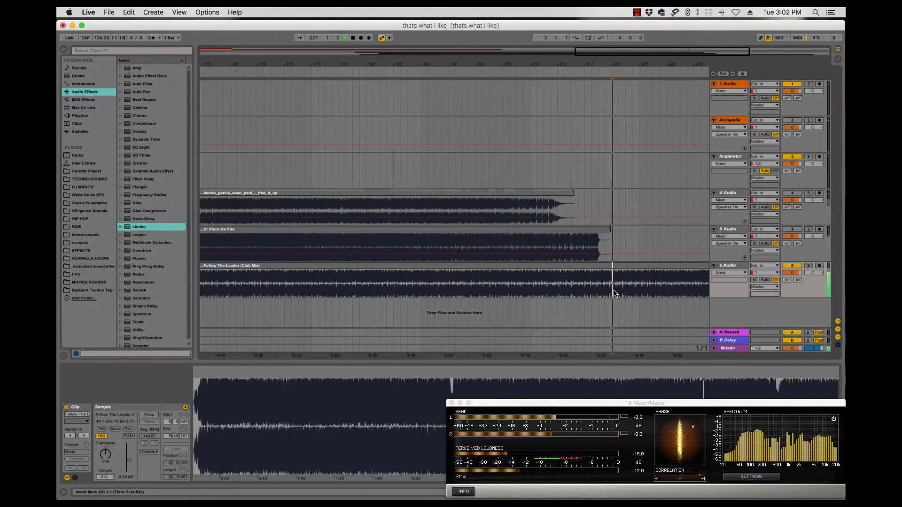
scroll(615, 293, "right", 5)
left_click(615, 293)
key("space")
key("space")
scroll(614, 293, "right", 5)
left_click(592, 294)
key("space")
key("space")
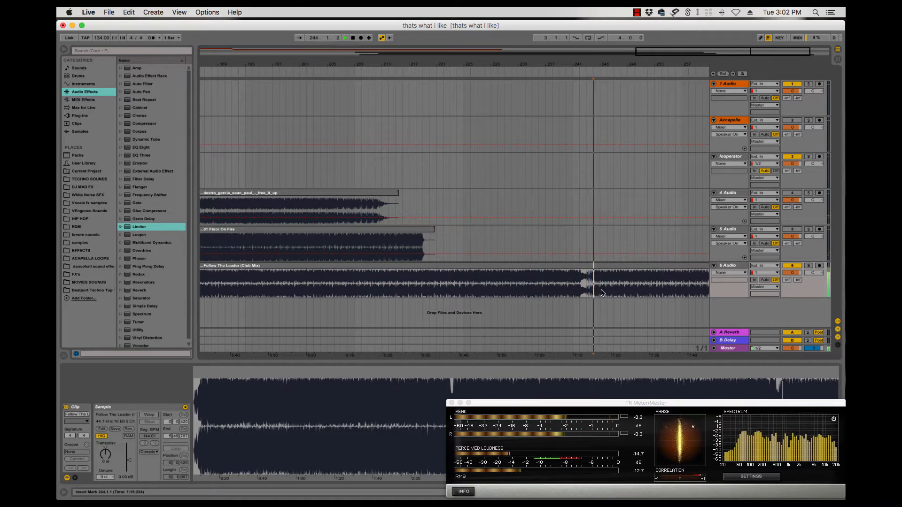
- Play the passage after the break near the clip's end and split the Follow The Leader (Club Mix) clip at bar 244
scroll(603, 294, "right", 3)
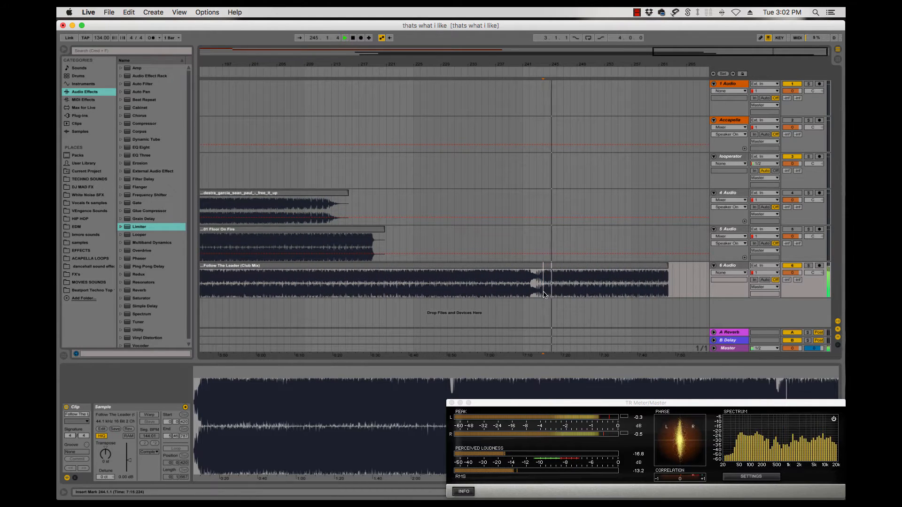
key("space")
key("space")
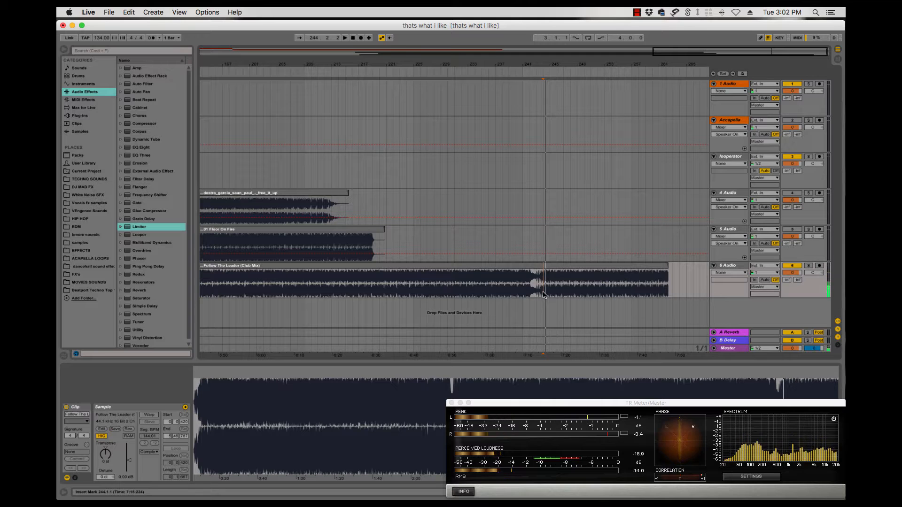
key("space")
key("super+e")
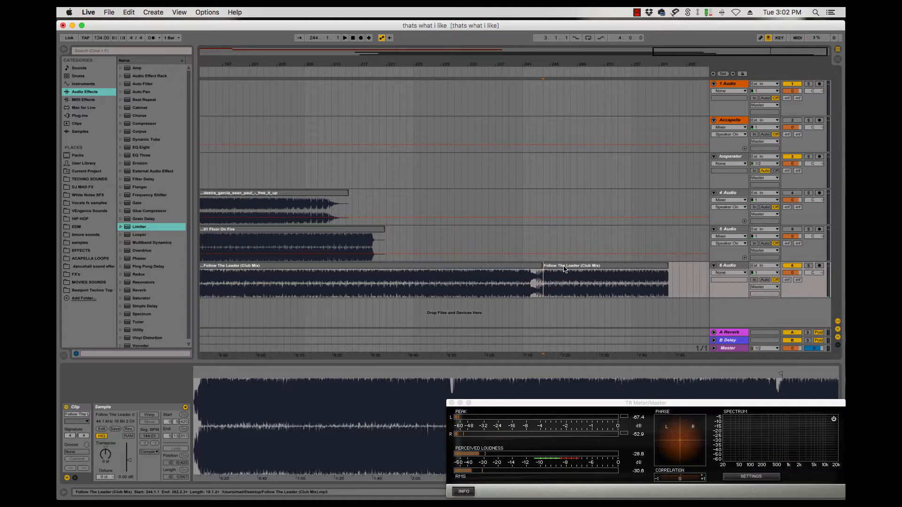
- Select the split-off section starting at bar 244 and move the TR Meter window clear of its waveform display
left_click(565, 268)
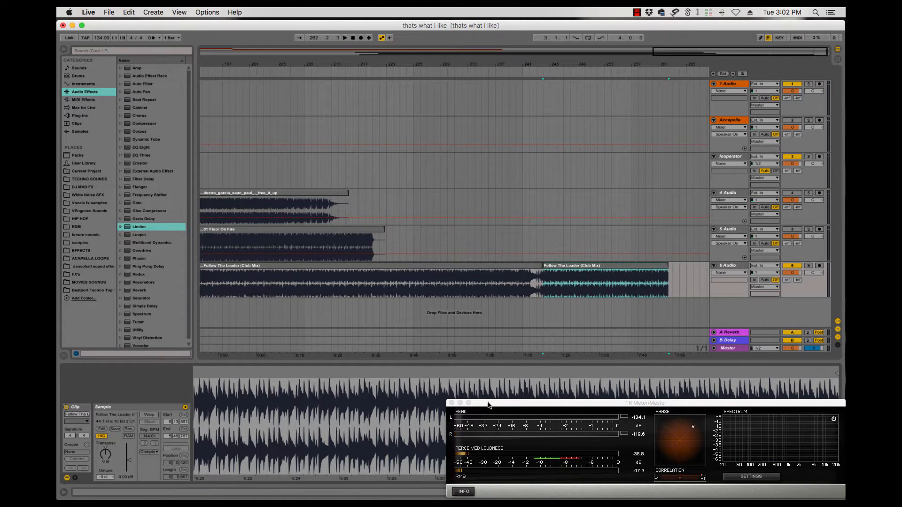
left_click_drag(487, 405, 498, 503)
left_click(567, 268)
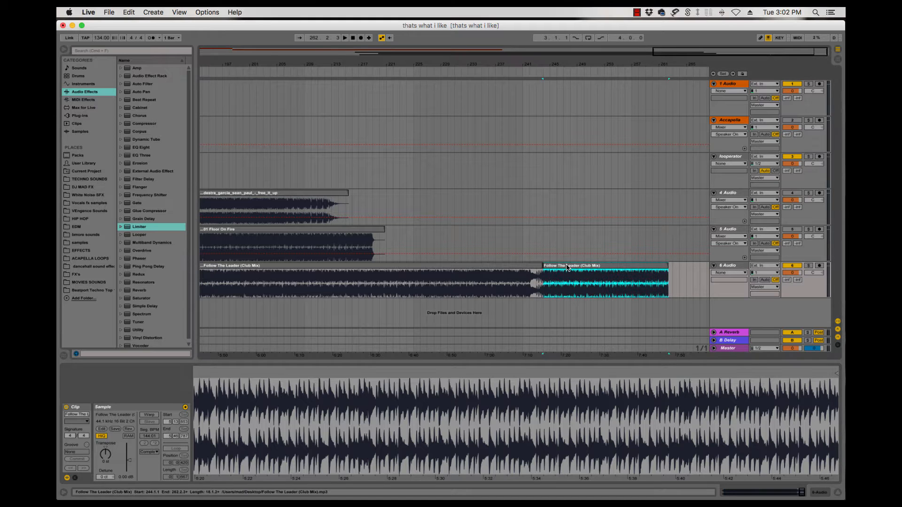
- Align the start marker of the bar 244 section with its first beat in the enlarged waveform and play it back
key("space")
left_click(299, 38)
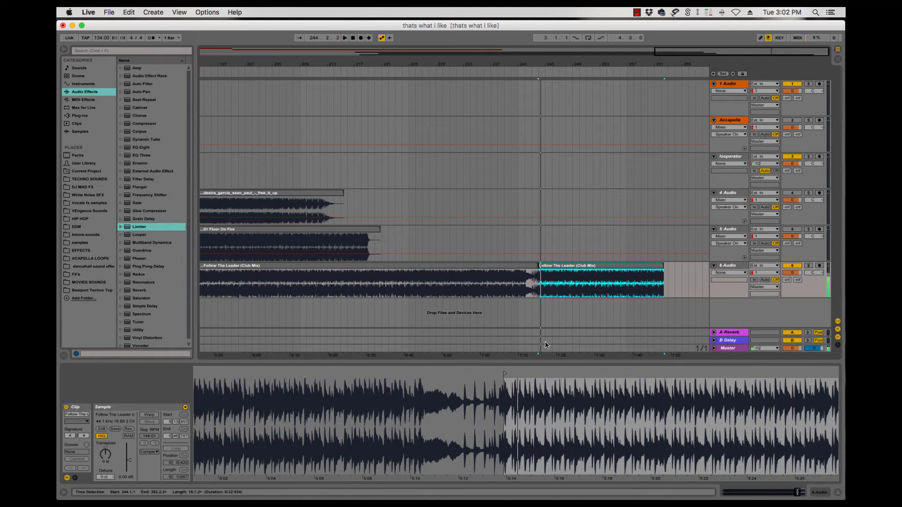
mouse_move(512, 391)
left_mouse_down()
mouse_move(508, 425)
mouse_move(484, 372)
left_mouse_up()
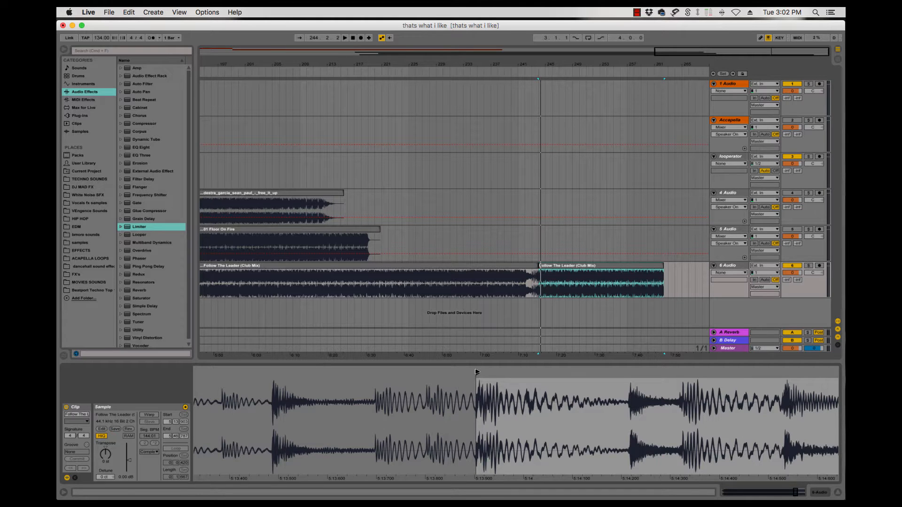
left_click(559, 267)
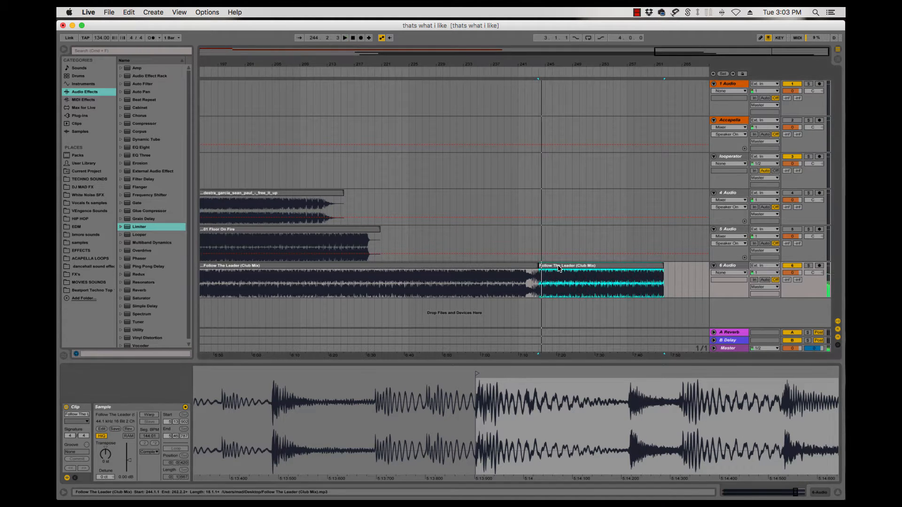
key("space")
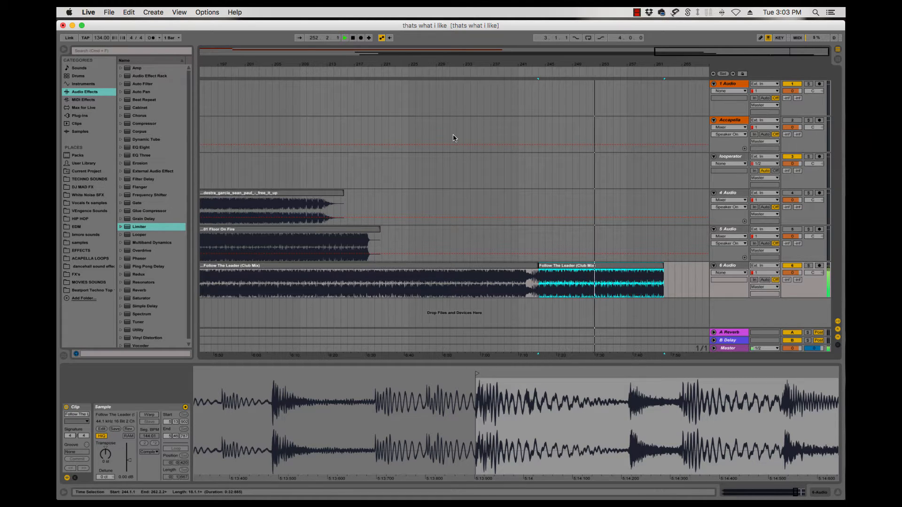
- Trim the section's end back from its tail to bar 259, and fine-tune the end marker to just before the beat
left_click(300, 39)
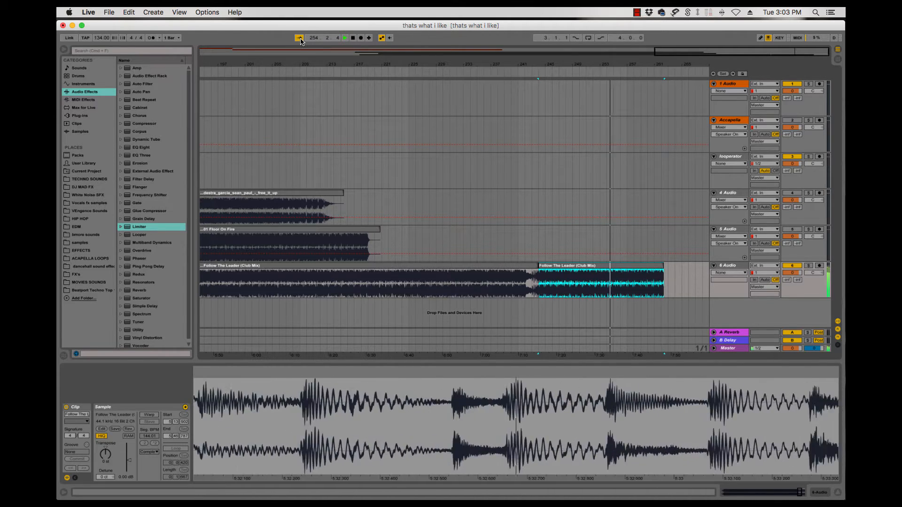
left_click(301, 39)
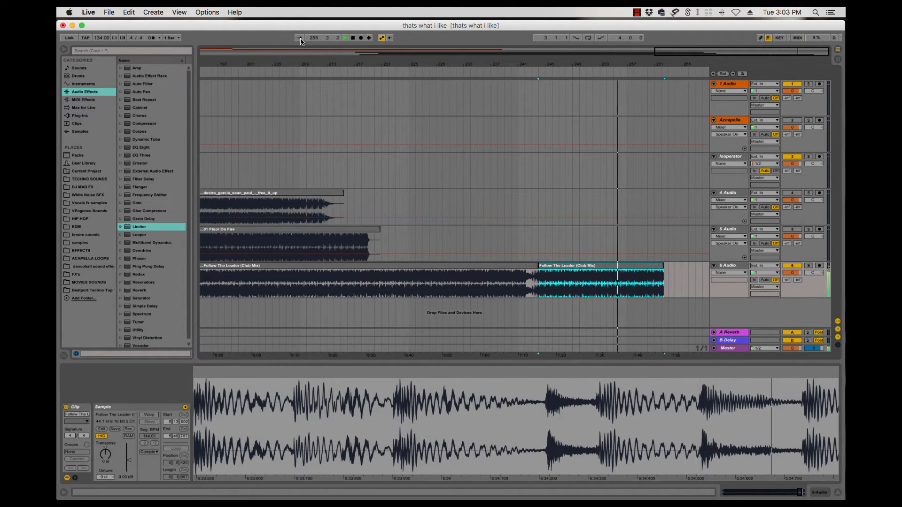
left_click(301, 40)
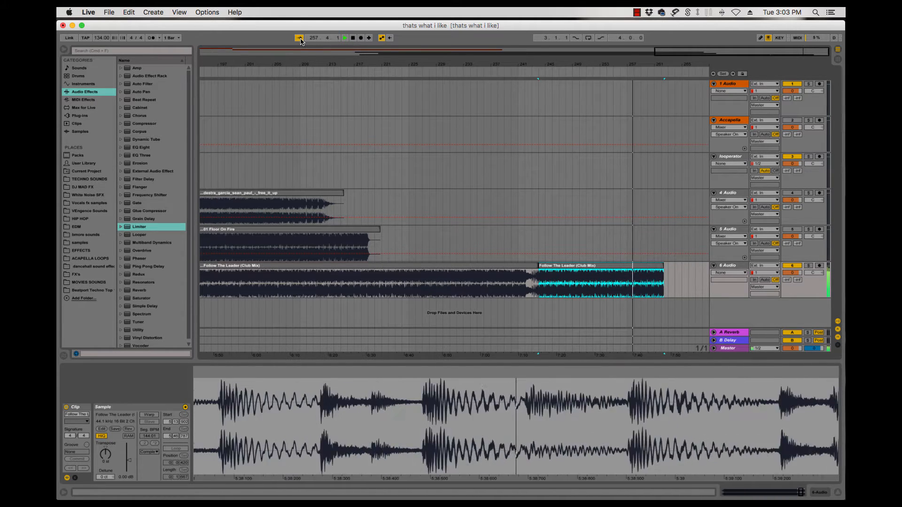
left_click(301, 40)
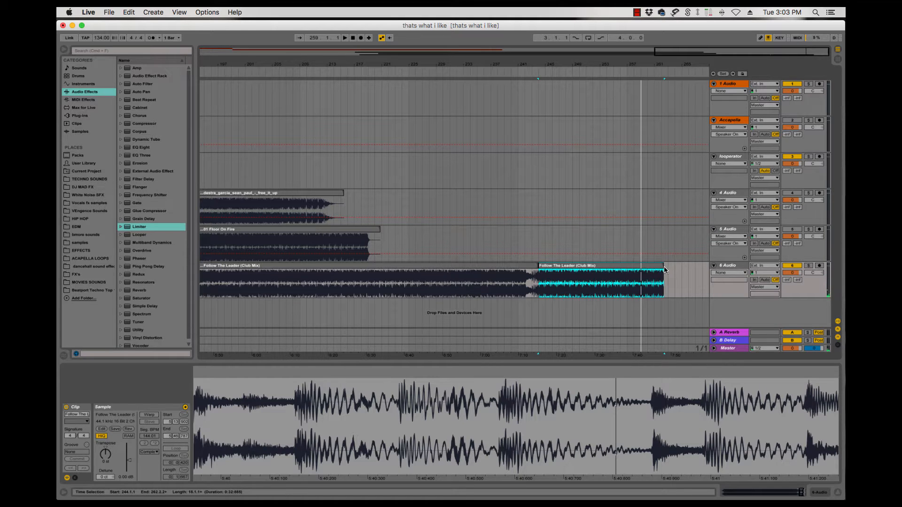
left_click_drag(664, 270, 641, 270)
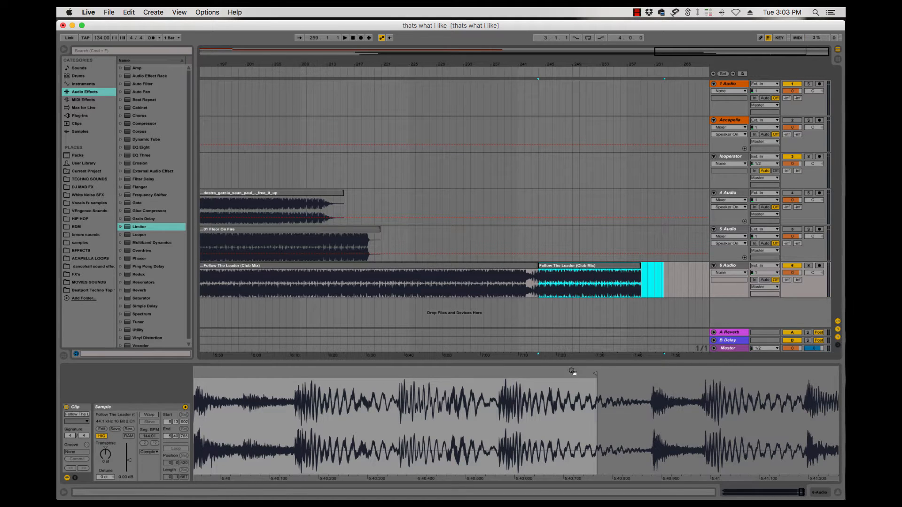
left_click_drag(591, 374, 495, 376)
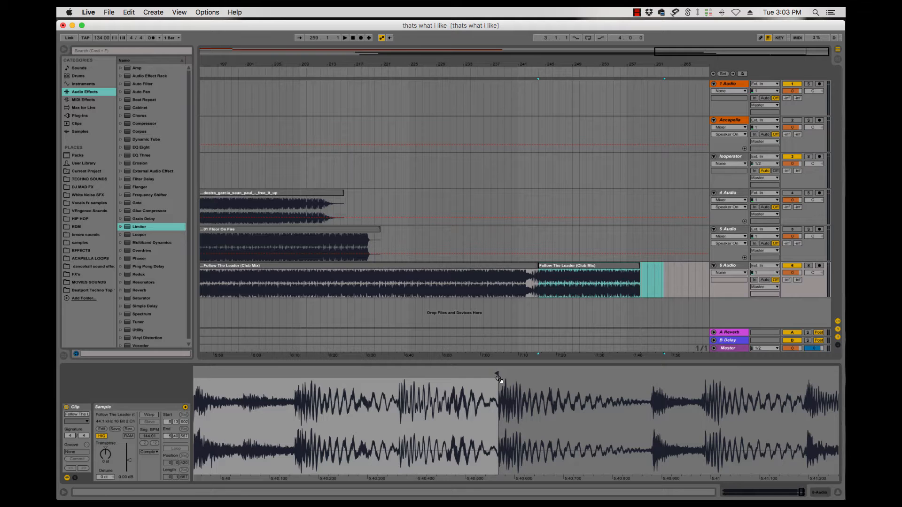
- Audition the trimmed end of the Follow The Leader (Club Mix) section just before bar 259
left_click(635, 288)
key("space")
left_click(633, 287)
key("space")
key("space")
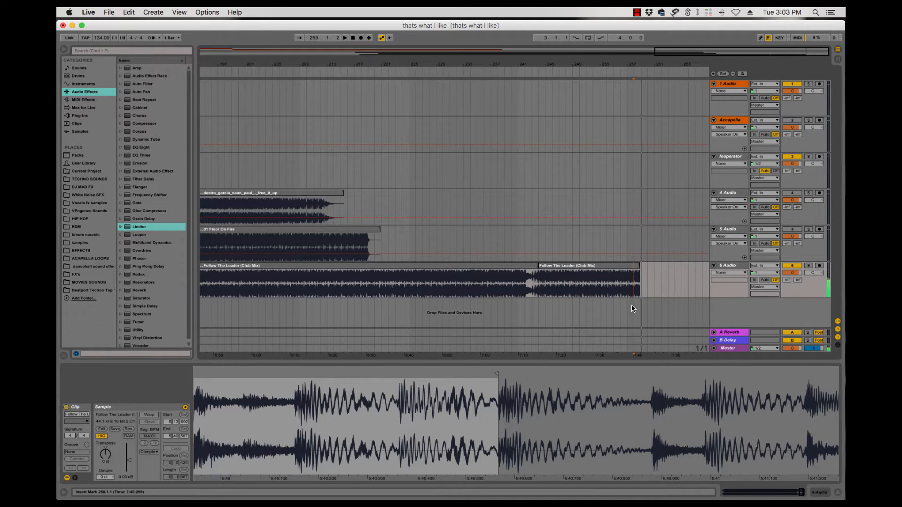
- Cut the trimmed Follow The Leader (Club Mix) section from bar 244 and paste it at bar 17 on the 6 Audio track
left_click(593, 268)
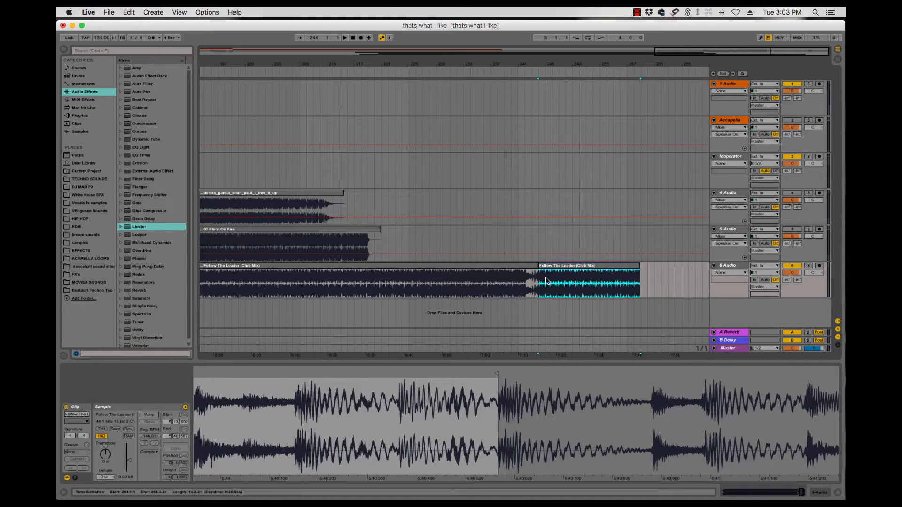
scroll(564, 270, "left", 5)
left_click(534, 269)
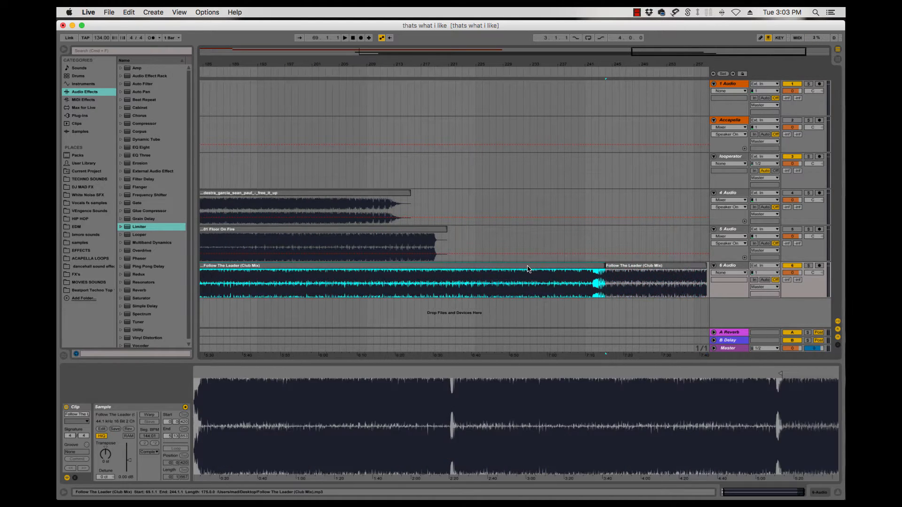
left_click(631, 268)
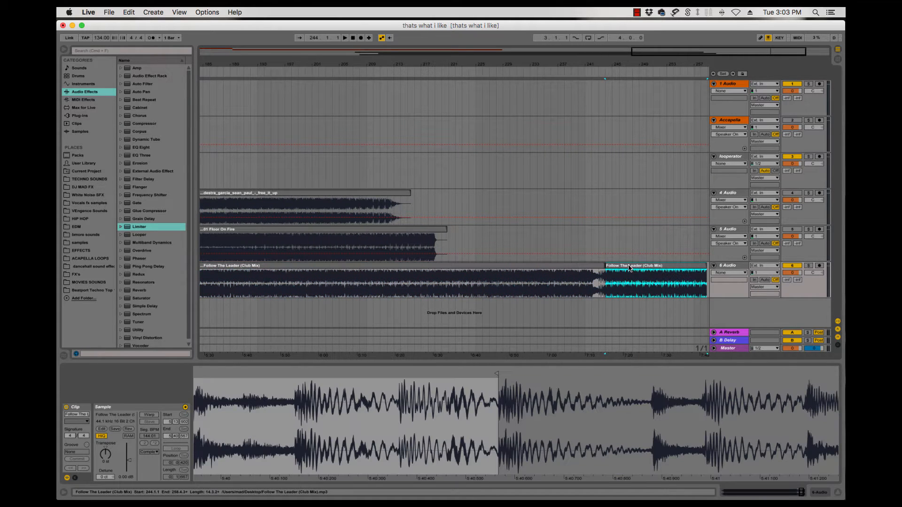
key("Delete")
scroll(634, 265, "left", 20)
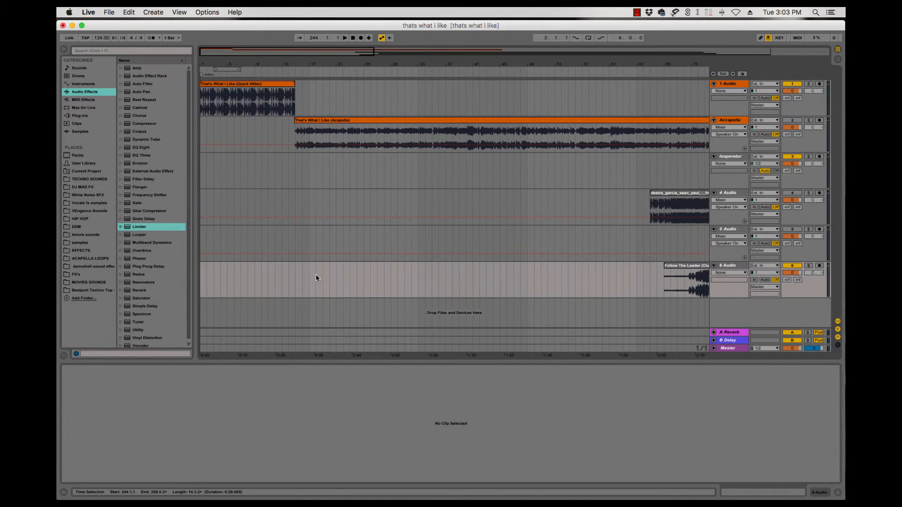
key("super+v")
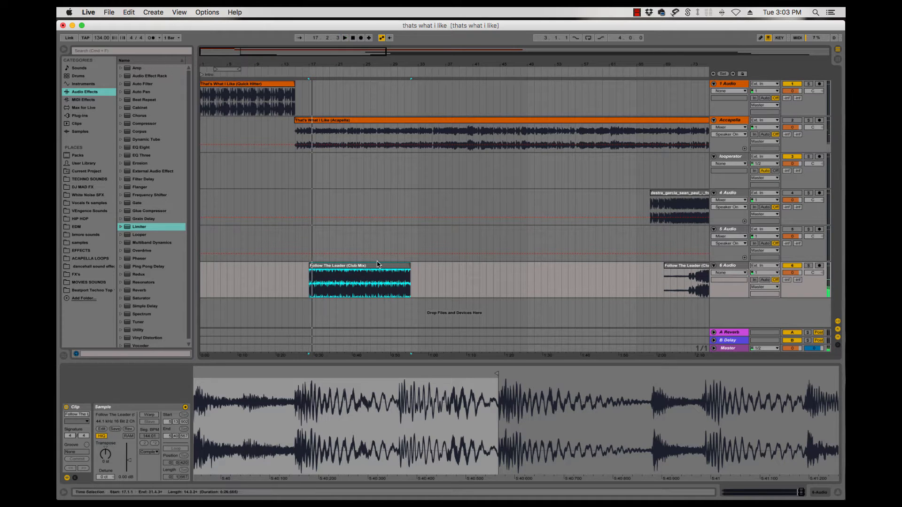
- Set the song tempo to 144 BPM and turn on Warp for the Follow The Leader (Club Mix) section at bar 17
left_click(346, 121)
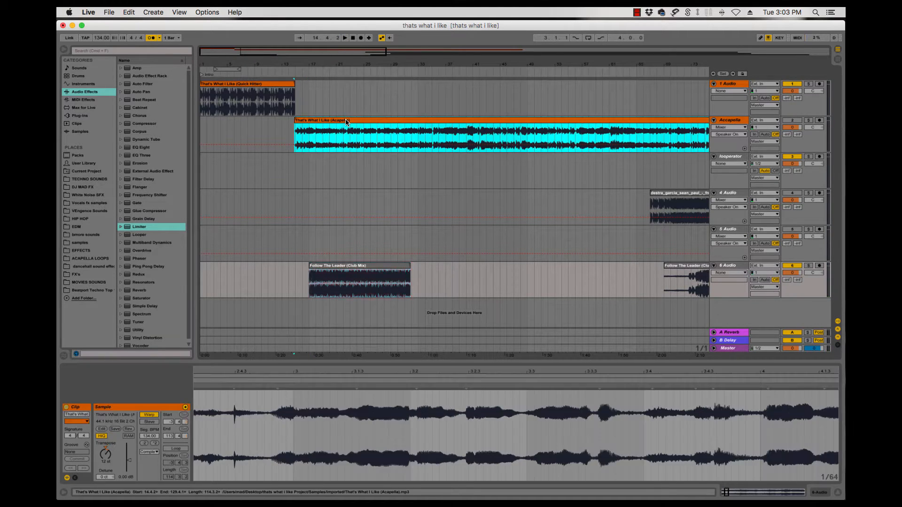
left_click(350, 266)
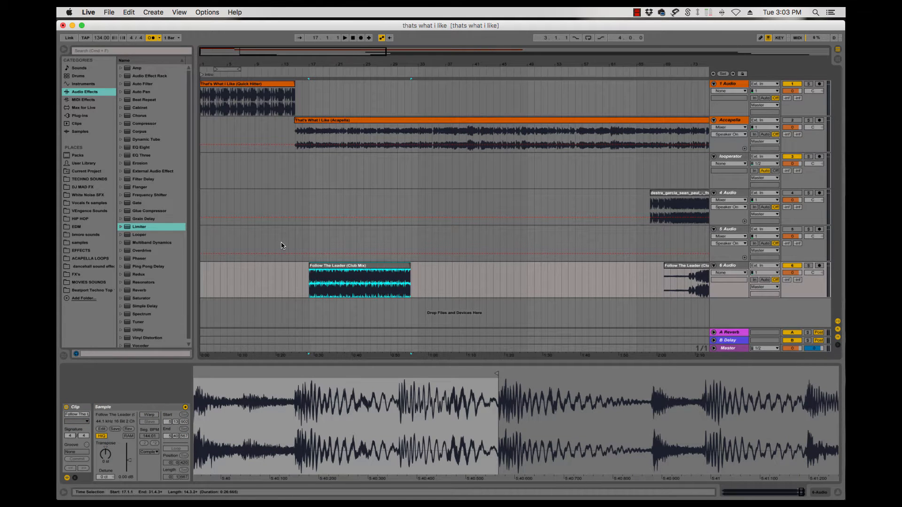
key("space")
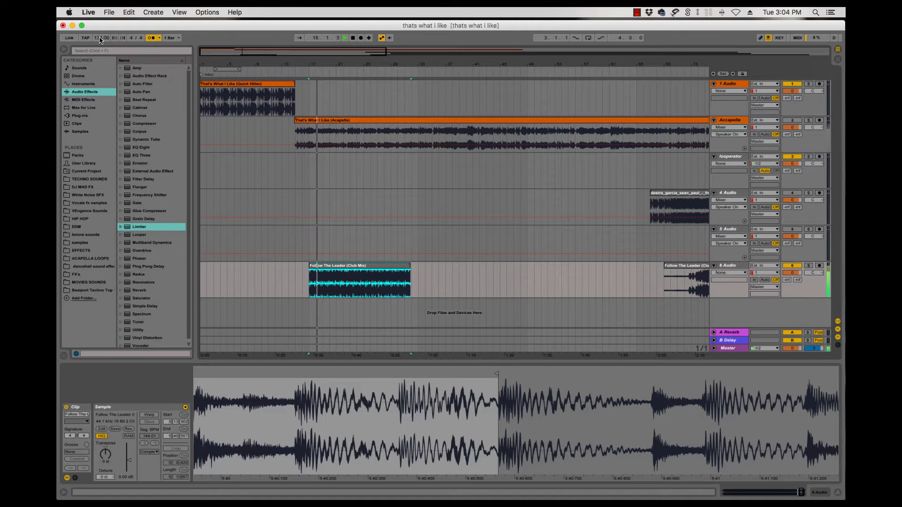
key("space")
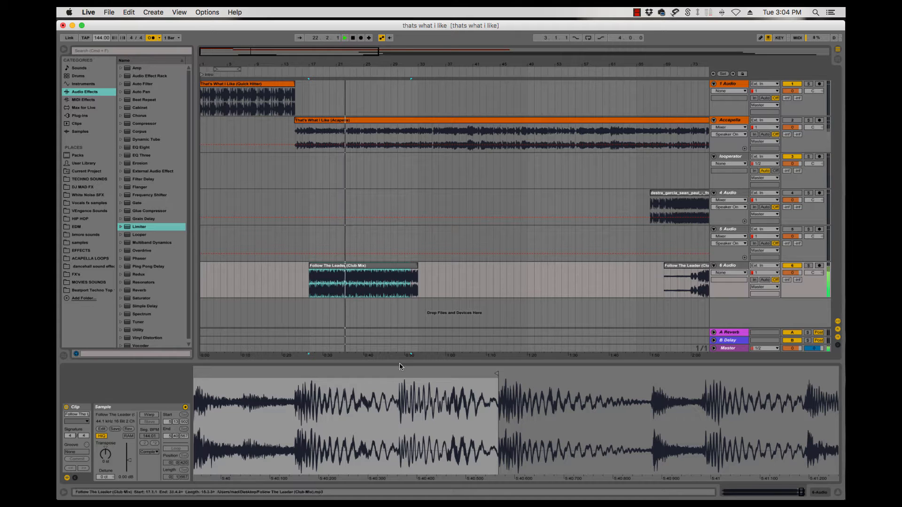
key("space")
left_click(337, 295)
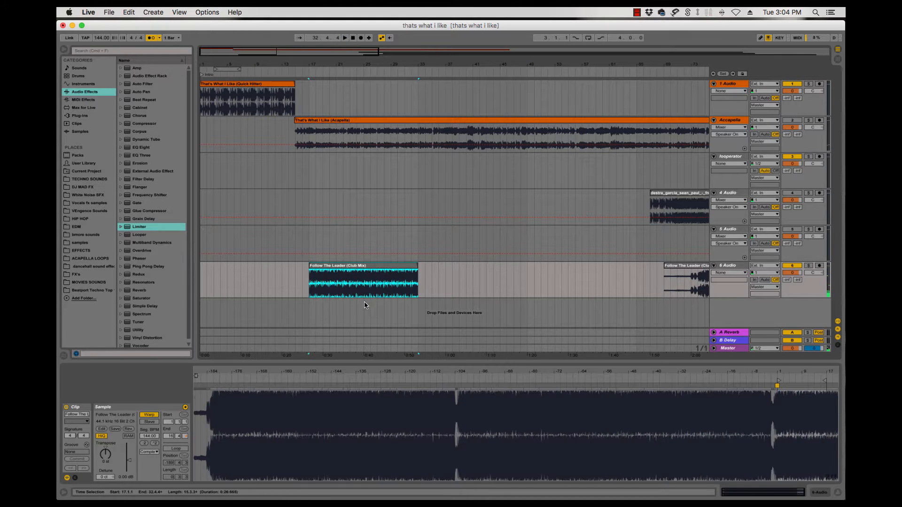
- Audition the warped Follow The Leader (Club Mix) section from its start at bar 17 and near its end around bar 30
key("space")
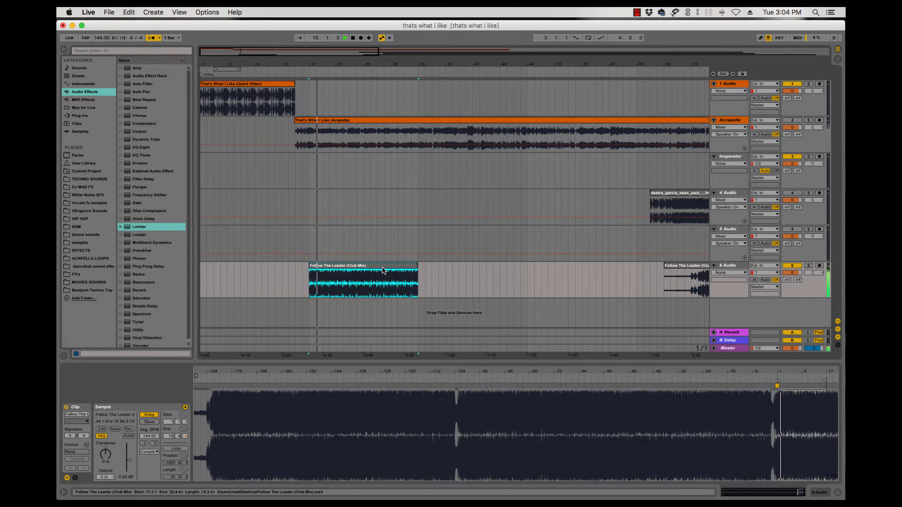
left_click(398, 286)
key("space")
key("space")
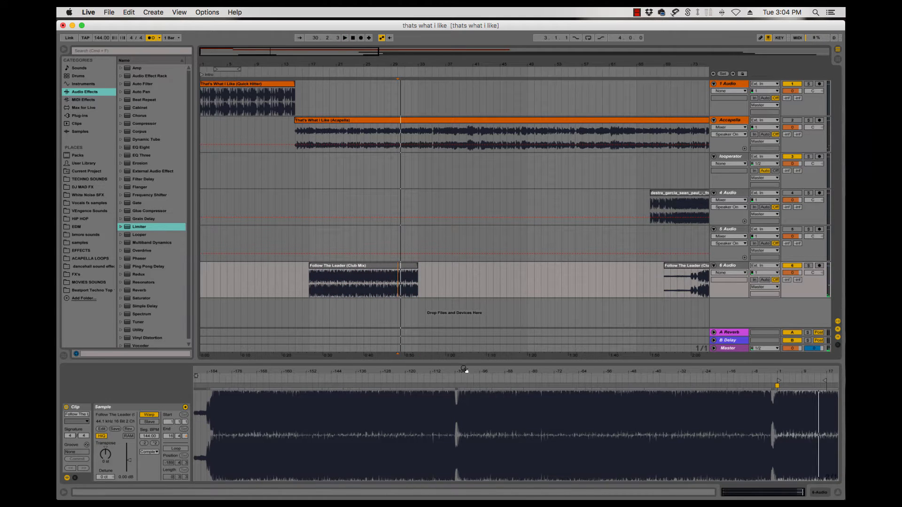
- Add a warp marker at 16.4.3 near the section's end and nudge it slightly earlier to align the beat
left_click_drag(450, 372, 439, 461)
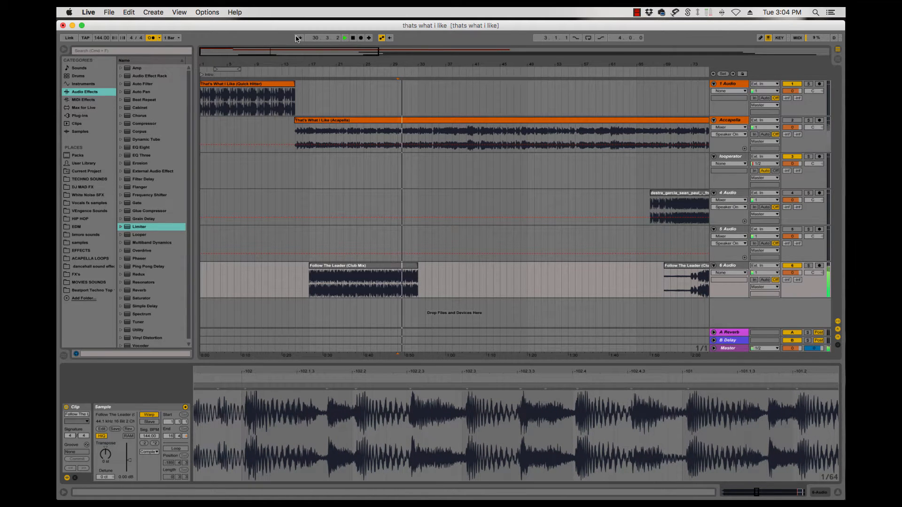
left_click(299, 38)
left_click(504, 385)
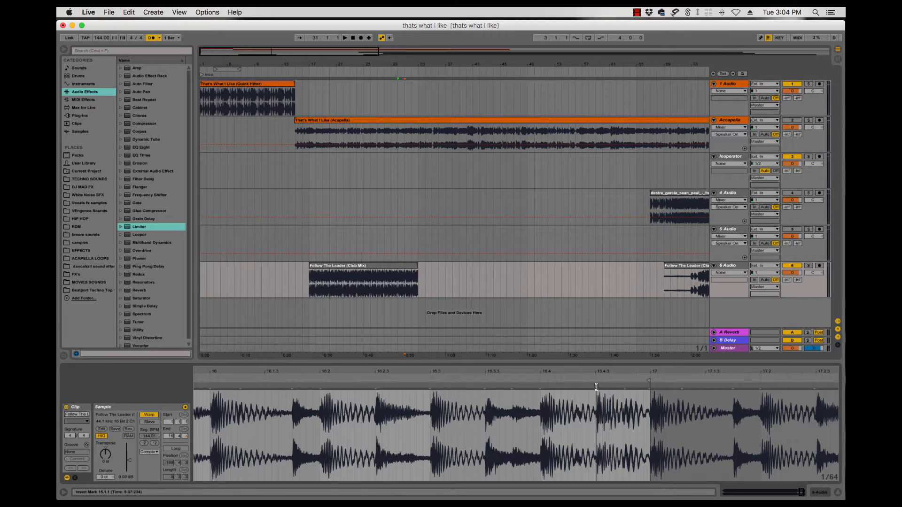
left_click_drag(596, 387, 595, 387)
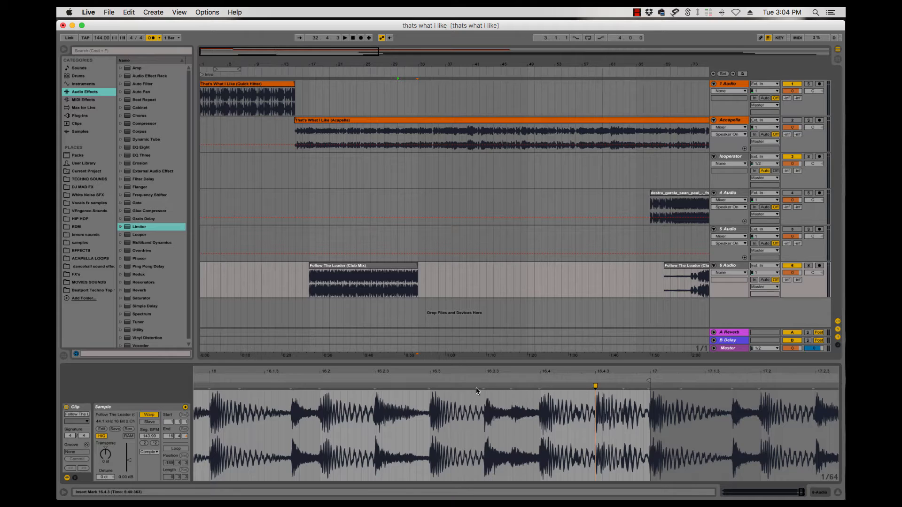
- Examine the warped Follow The Leader (Club Mix) section's beat alignment from its end back to its start marker
scroll(474, 389, "left", 10)
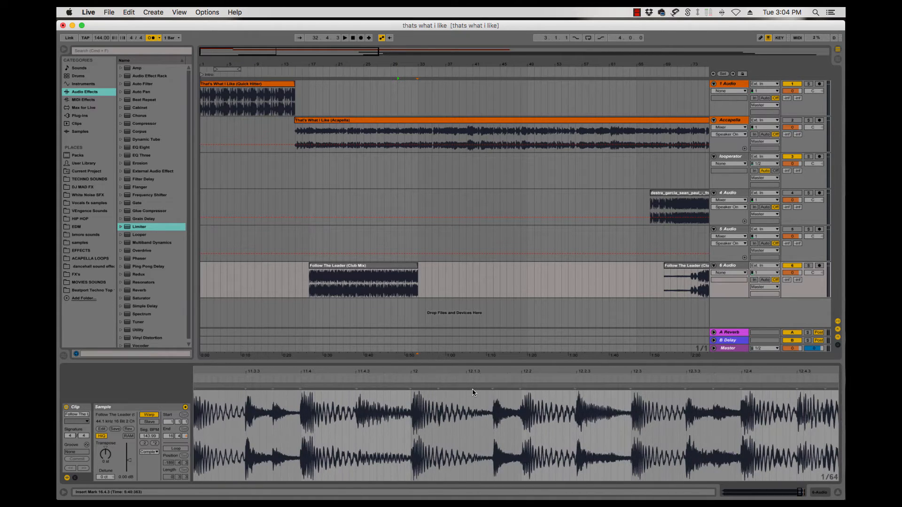
scroll(472, 389, "left", 5)
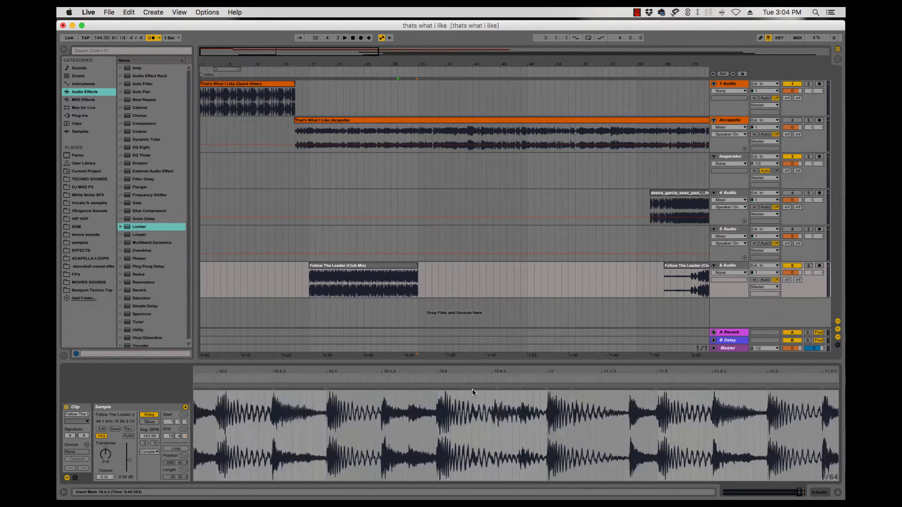
scroll(472, 389, "left", 10)
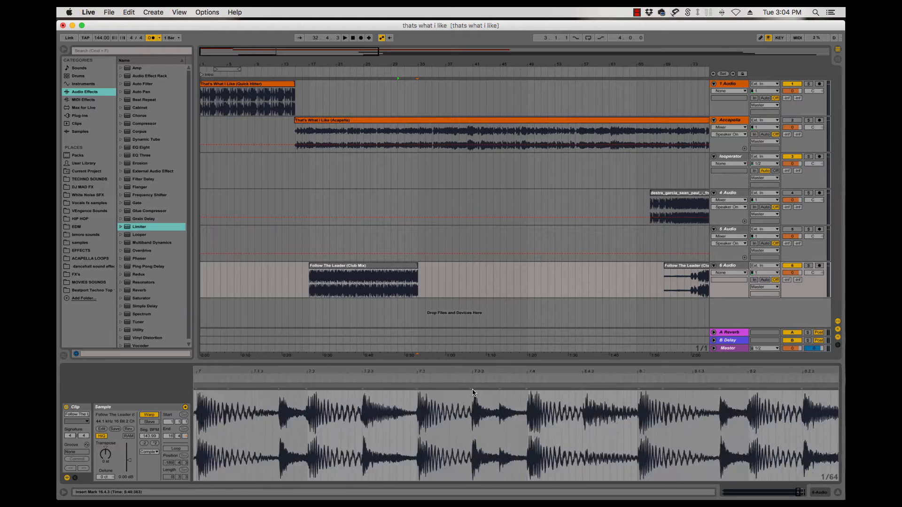
scroll(472, 390, "left", 8)
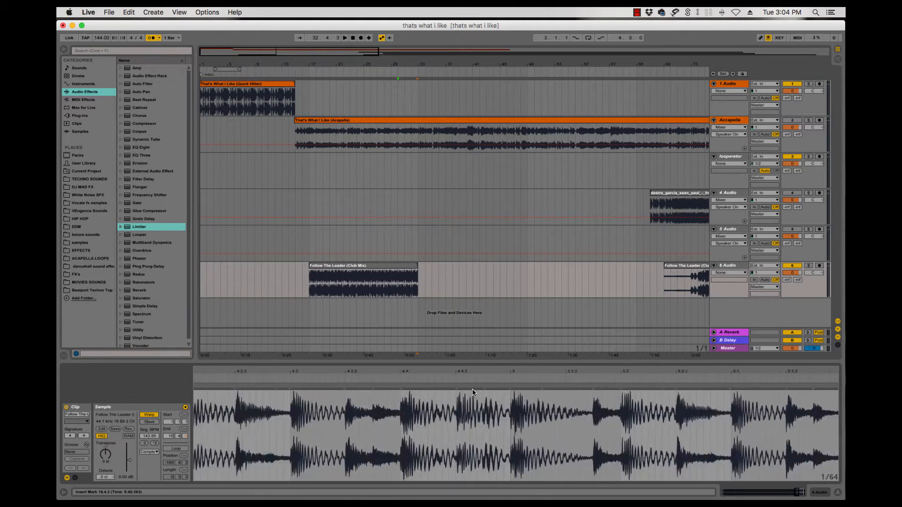
scroll(472, 389, "left", 8)
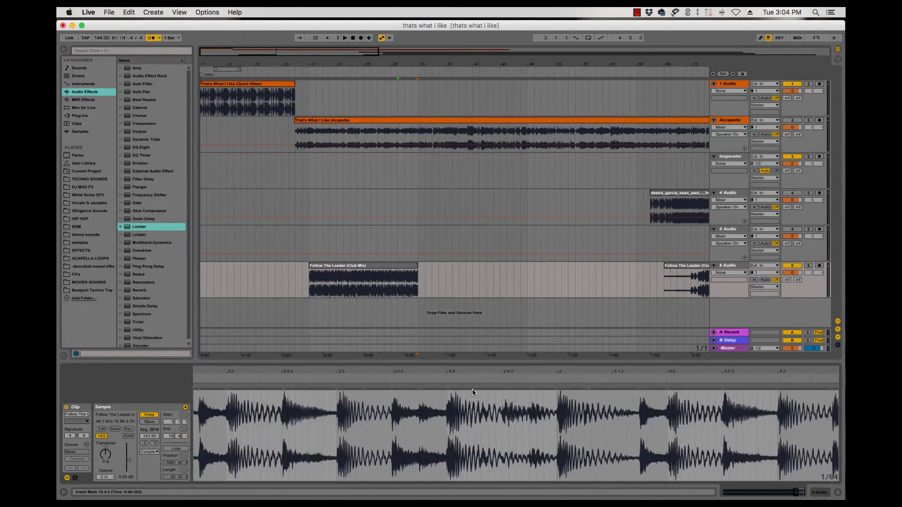
scroll(473, 389, "left", 8)
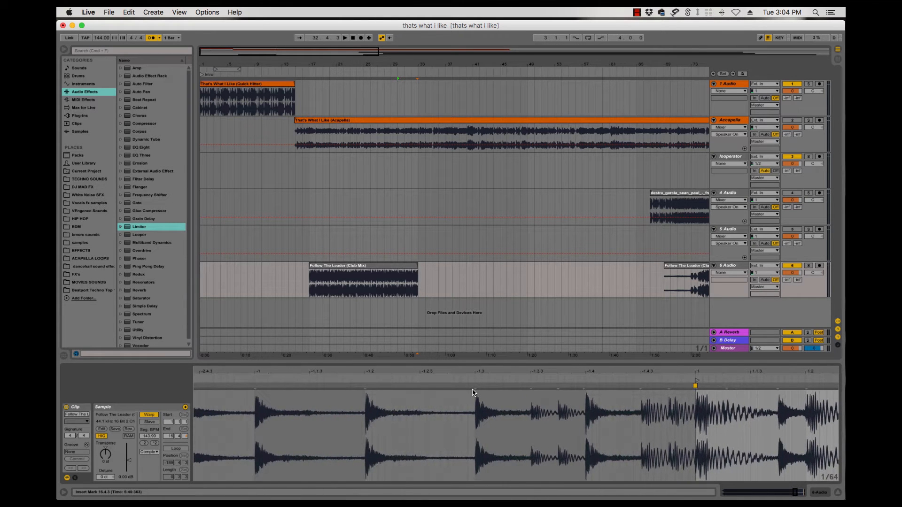
scroll(473, 392, "right", 2)
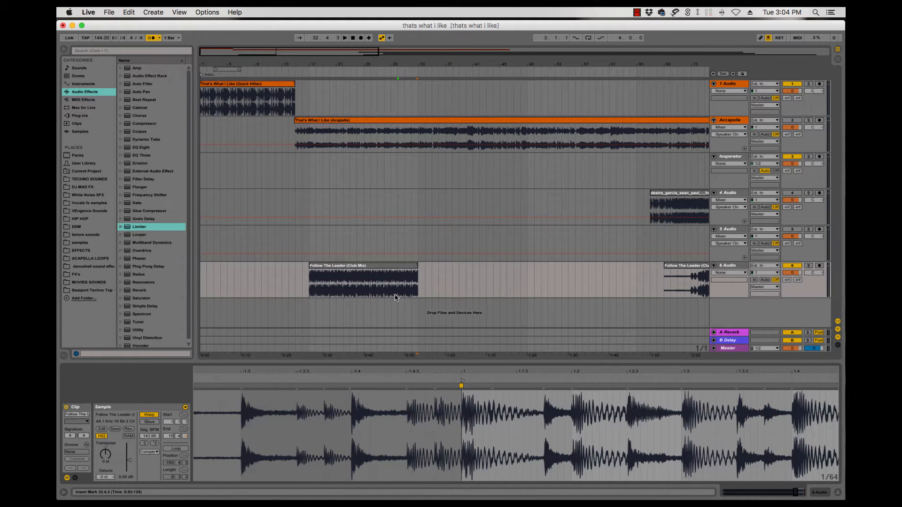
- Duplicate the Follow The Leader section directly after itself to audition the join from bar 32, and delete the duplicate
left_click(357, 266)
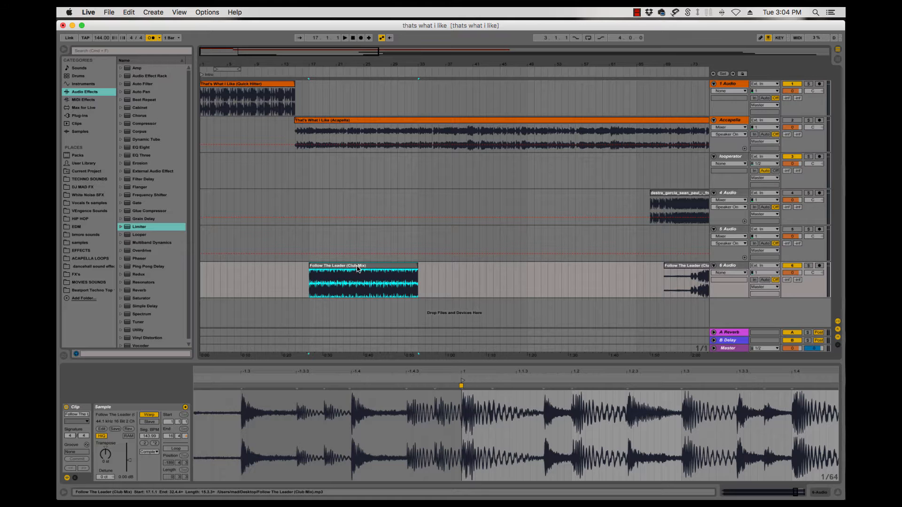
key("super+d")
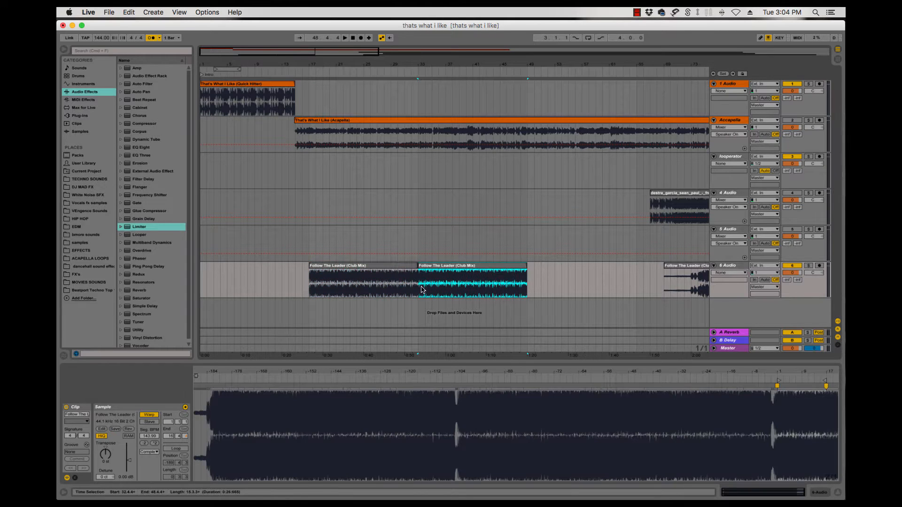
left_click(411, 295)
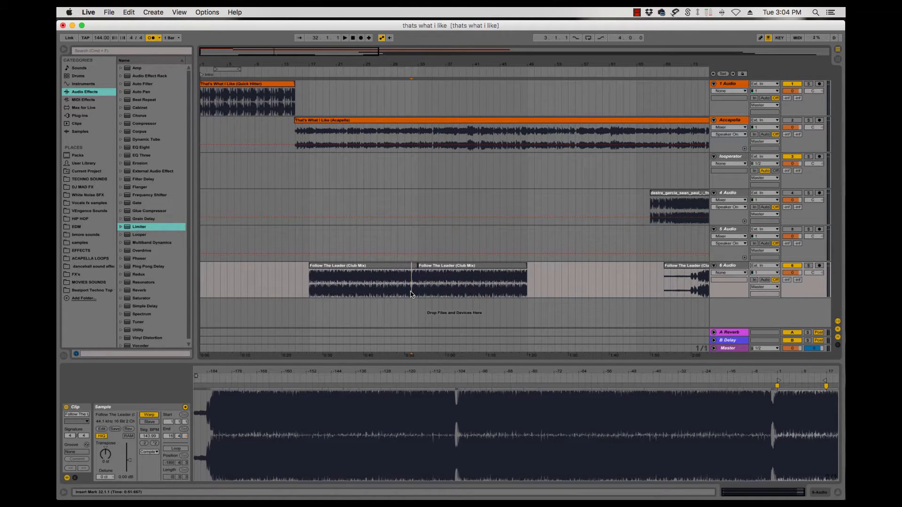
key("space")
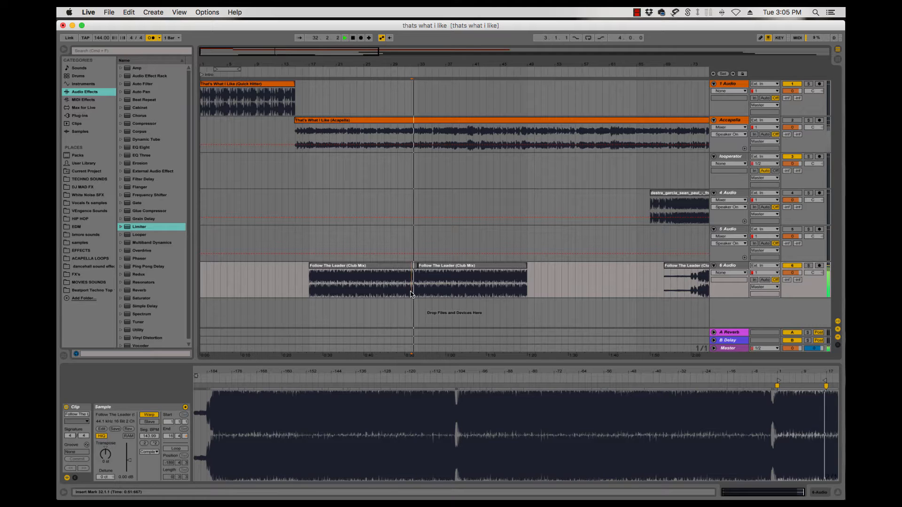
key("space")
left_click(446, 269)
key("Delete")
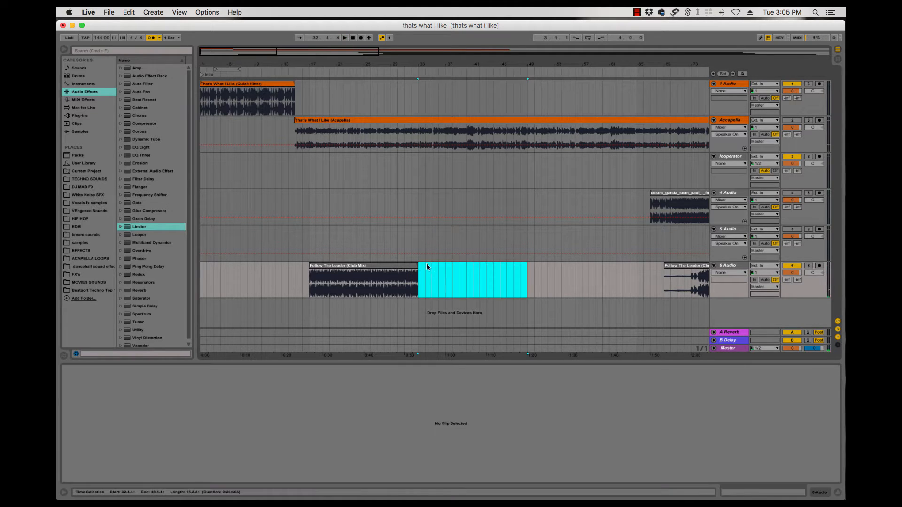
- Consolidate the Follow The Leader section at bar 17 and play it together with the acapella
left_click(402, 266)
key("super+j")
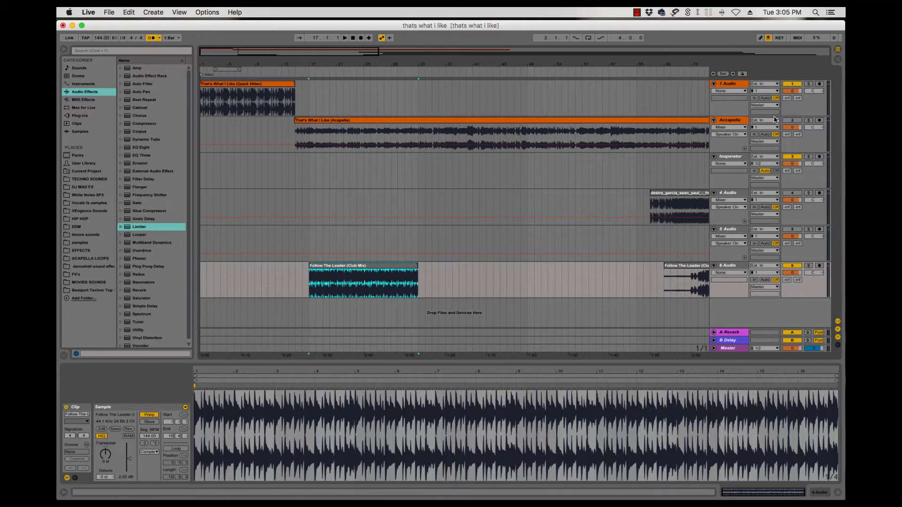
key("space")
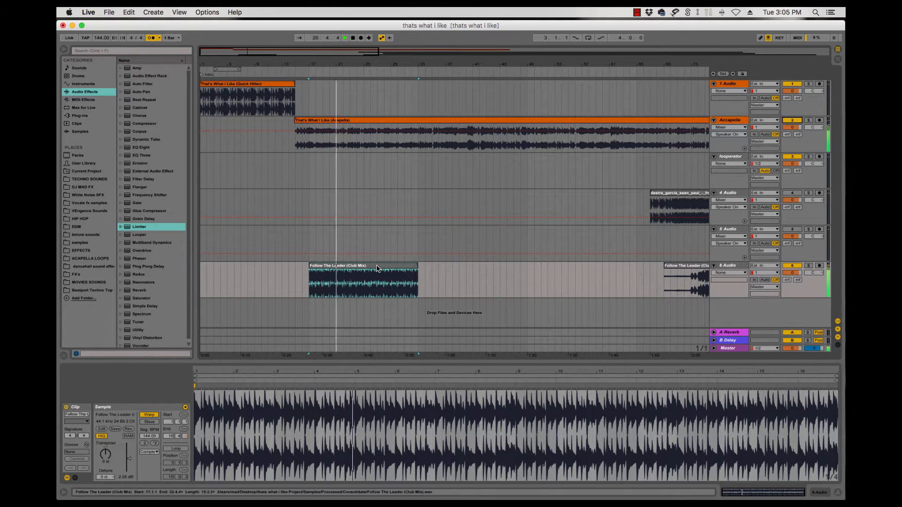
key("space")
- Split the original Follow The Leader (Club Mix) clip at bar 75 and move its intro piece directly before the section at bar 17
scroll(490, 275, "right", 6)
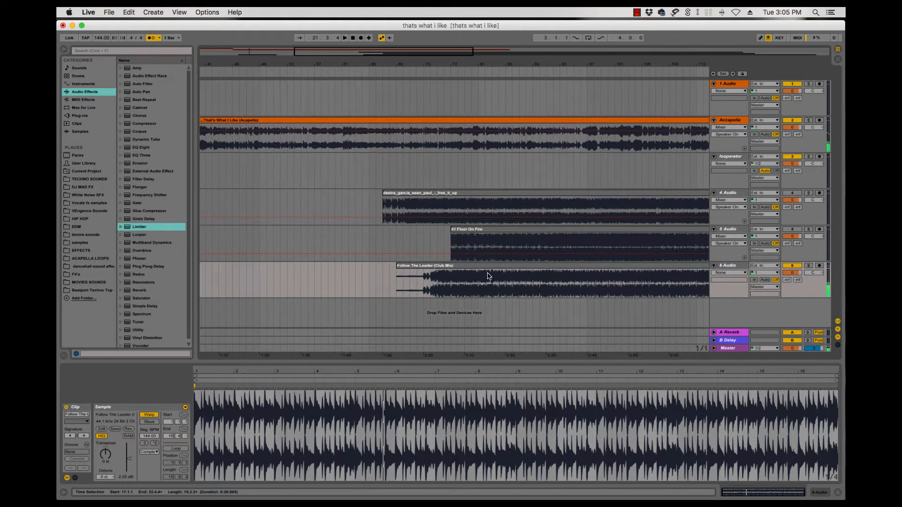
left_click(453, 288)
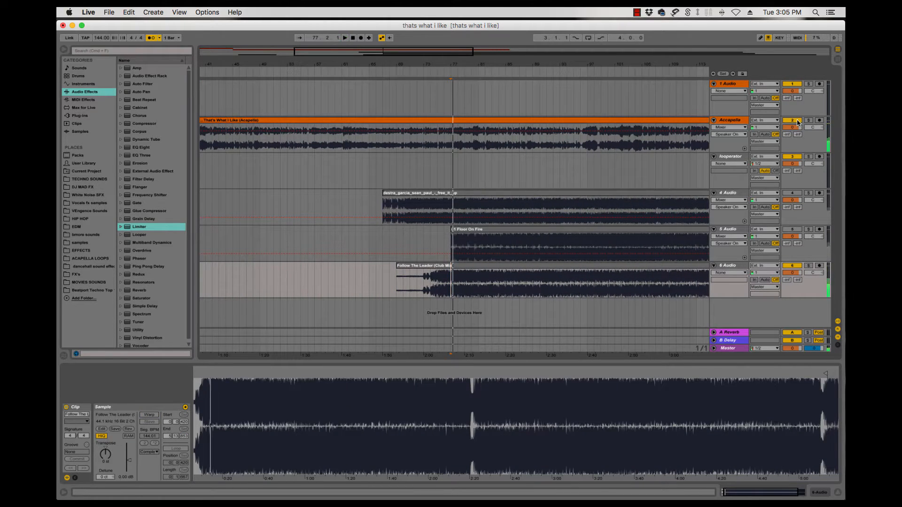
left_click(424, 293)
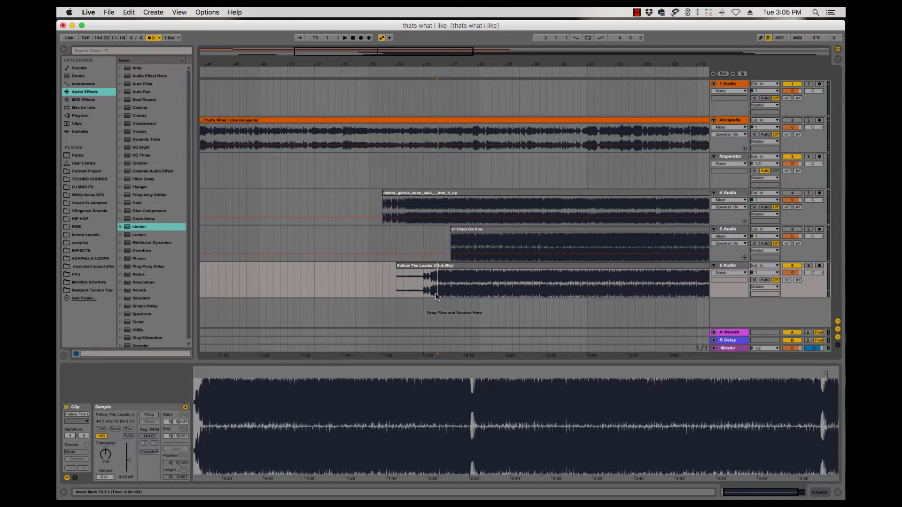
key("super+e")
left_click_drag(408, 266, 271, 267)
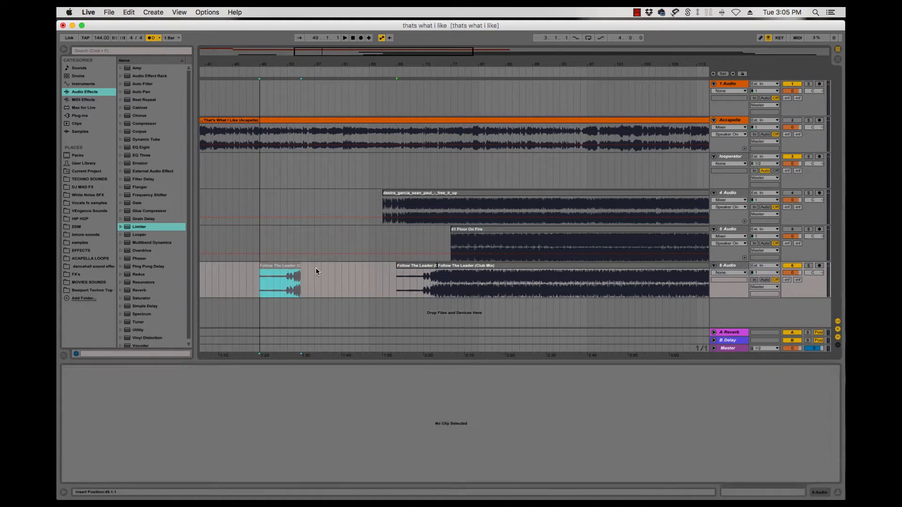
scroll(316, 269, "left", 6)
left_click_drag(547, 270, 279, 278)
- Trim the silence from the intro clip by moving its start marker to where the sound begins, at about 0:07
left_click(279, 290)
key("plus")
key("plus")
key("plus")
key("plus")
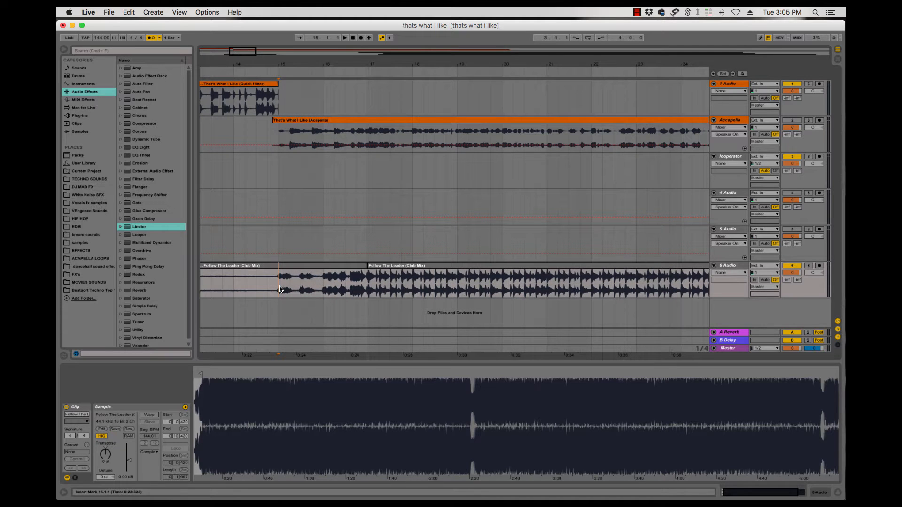
left_click_drag(202, 385, 278, 388)
scroll(278, 388, "left", 10)
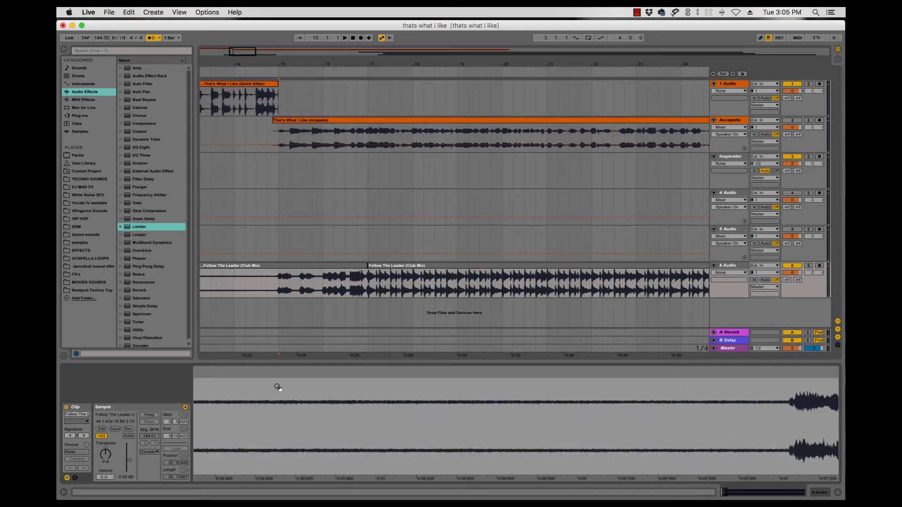
key("minus")
key("minus")
key("minus")
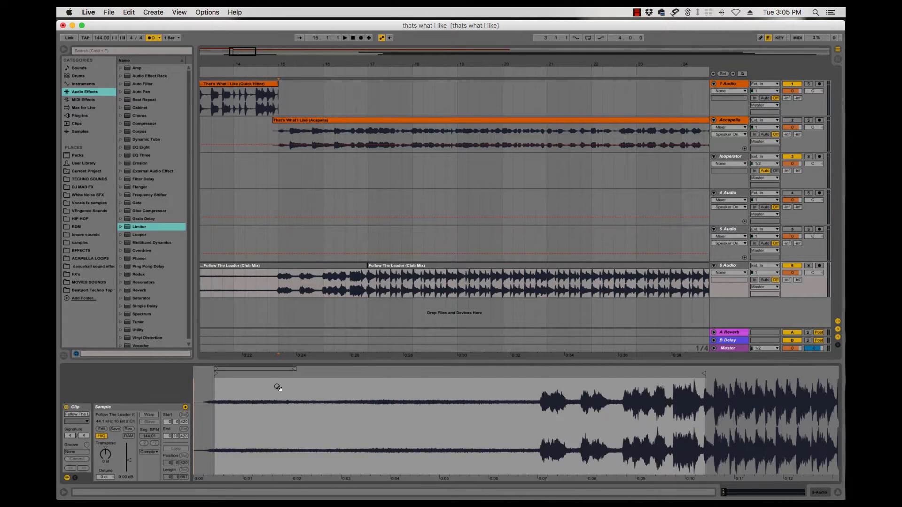
left_click_drag(217, 374, 545, 383)
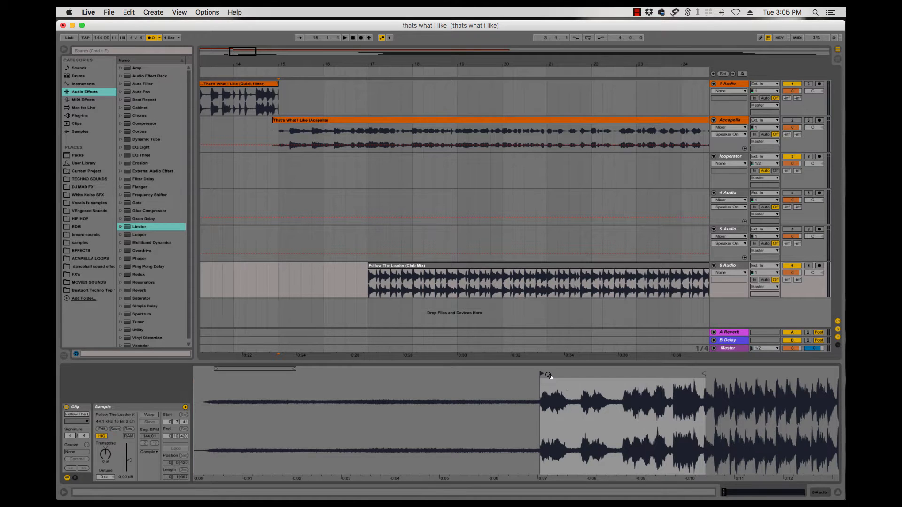
left_click_drag(547, 376, 550, 384)
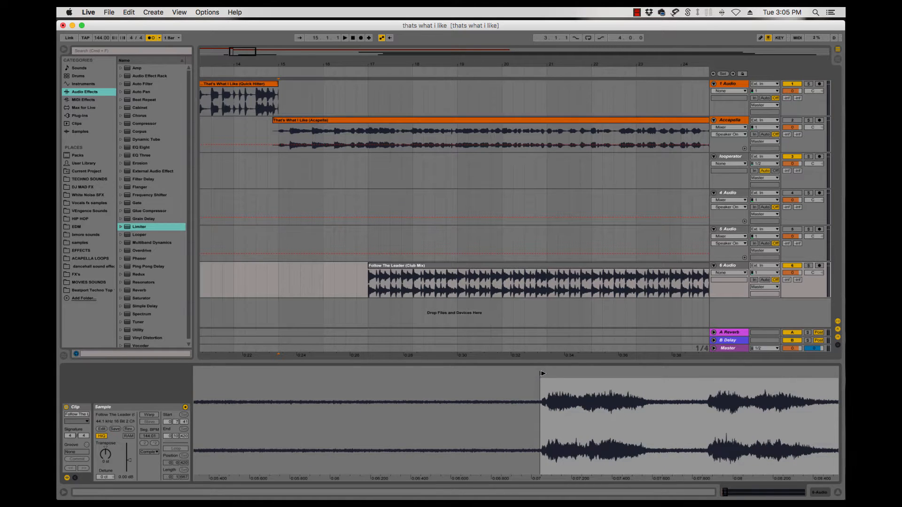
- Audition the trimmed intro clip at bar 11 and mute the 1 Audio track
key("space")
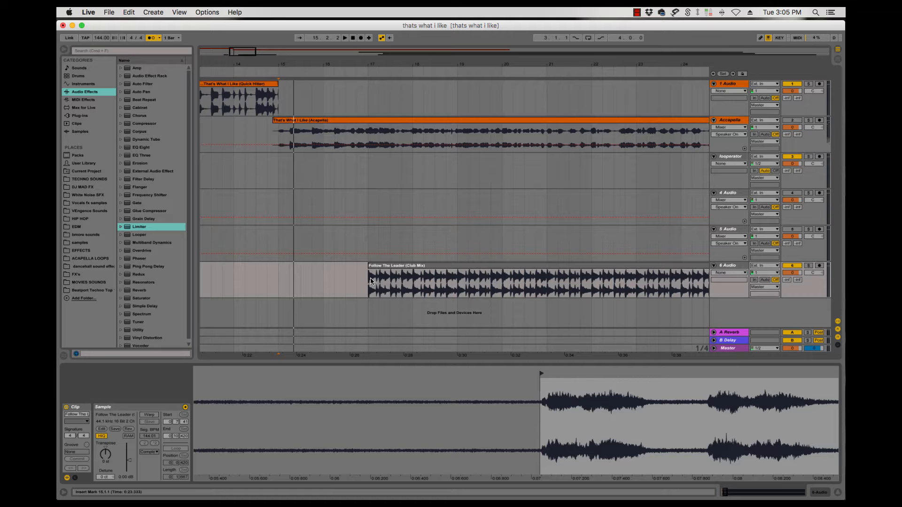
left_click(372, 266)
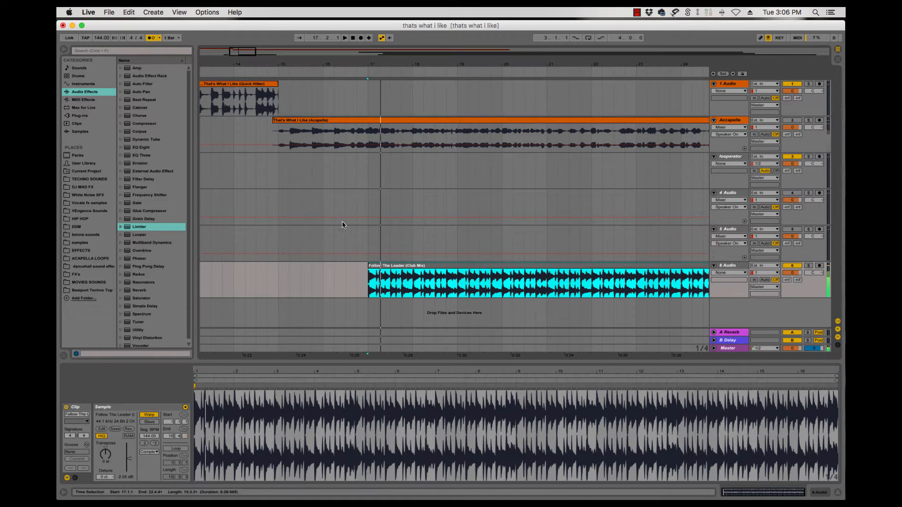
scroll(420, 256, "left", 5)
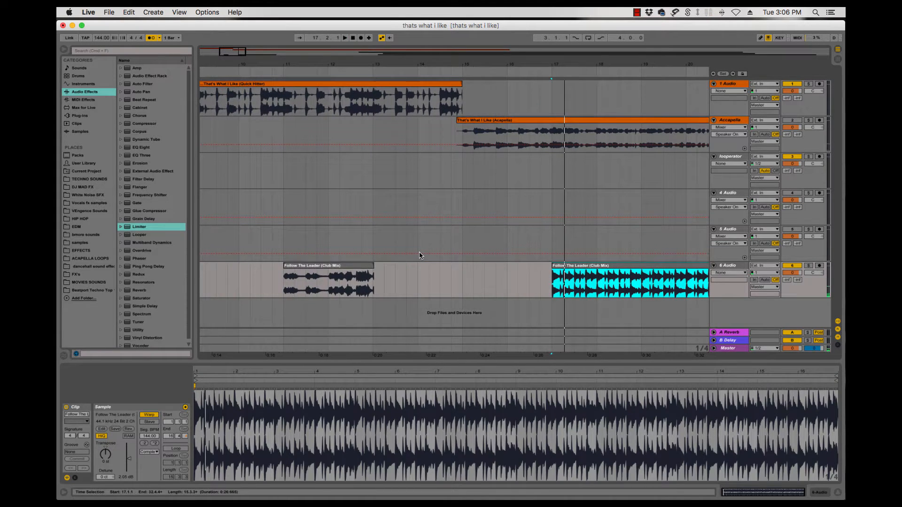
left_click(335, 263)
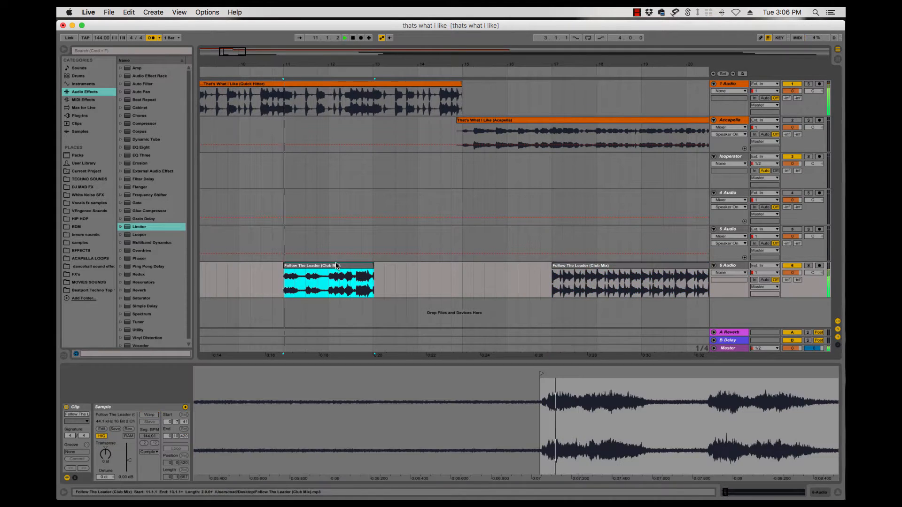
left_click(800, 85)
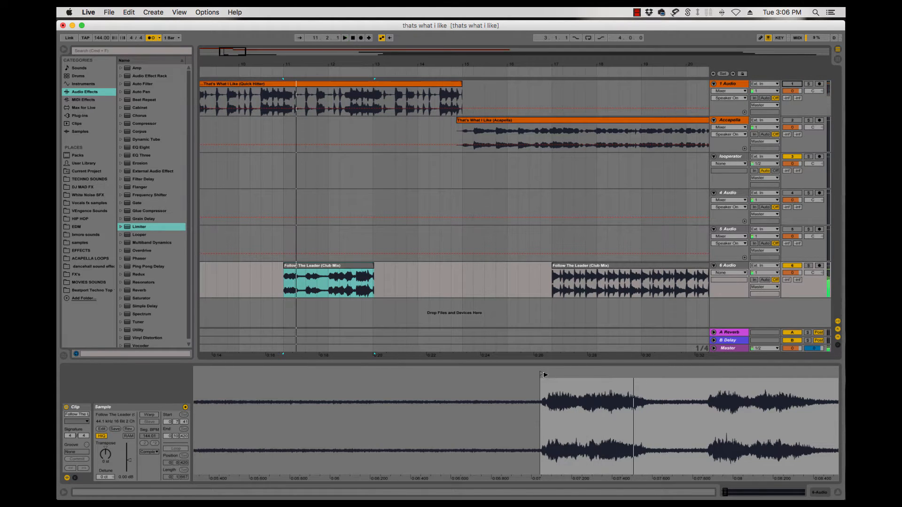
- Shift the intro clip's start marker slightly later in the sample and extend the clip's front edge one beat before bar 11
left_click_drag(542, 373, 583, 376)
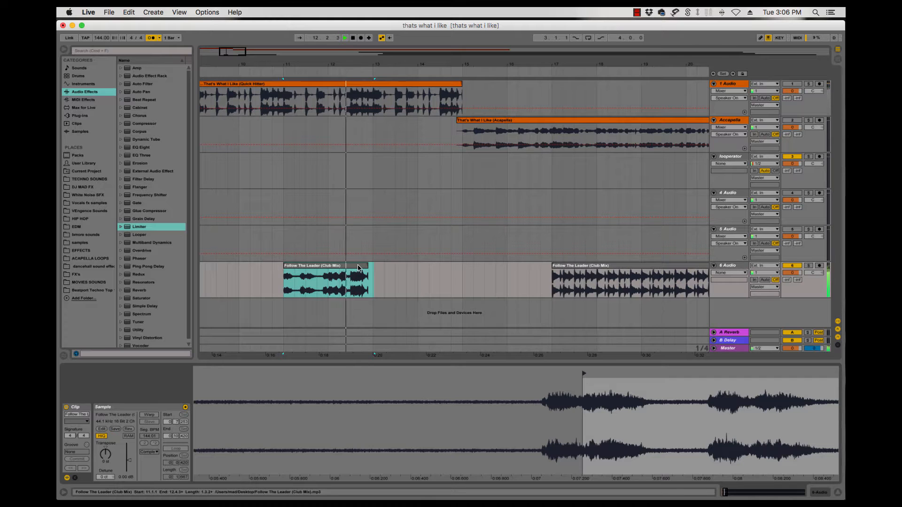
key("space")
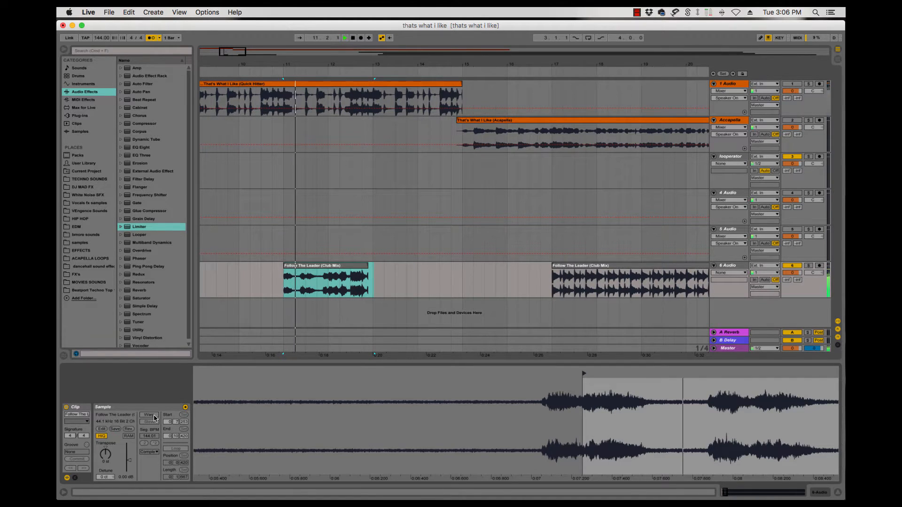
key("space")
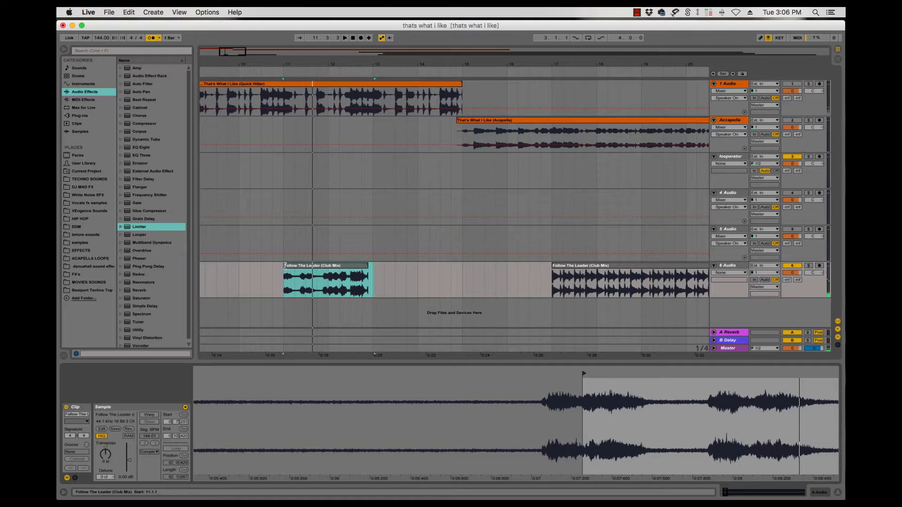
left_click_drag(284, 266, 272, 270)
key("space")
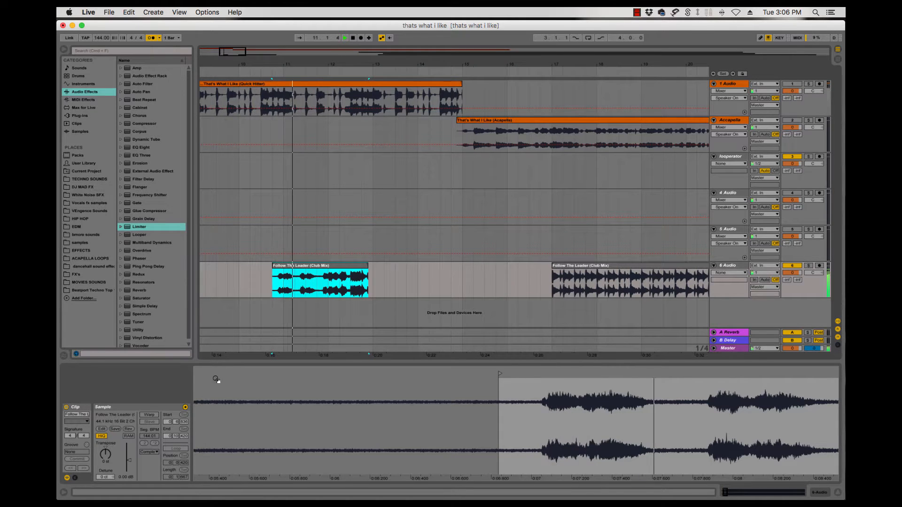
- Turn on Warp for the intro clip and play it back with the view following playback
left_click(149, 415)
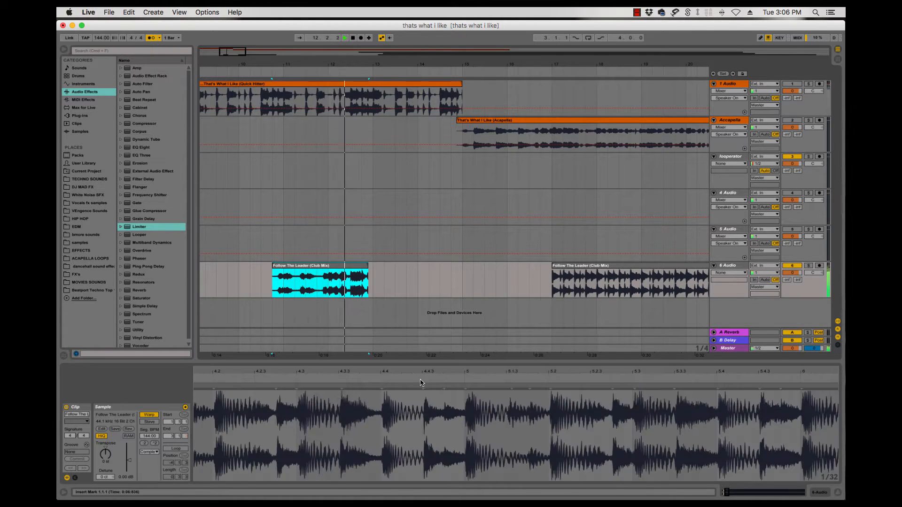
left_click(299, 38)
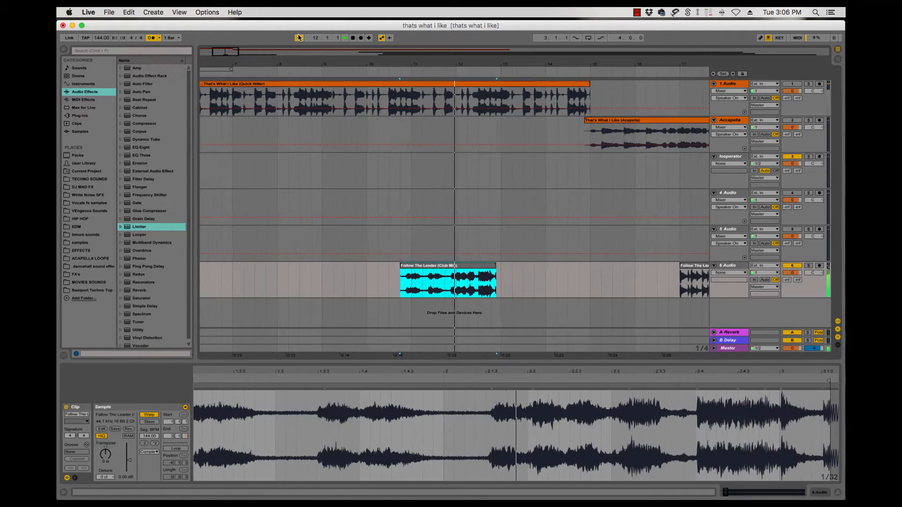
key("space")
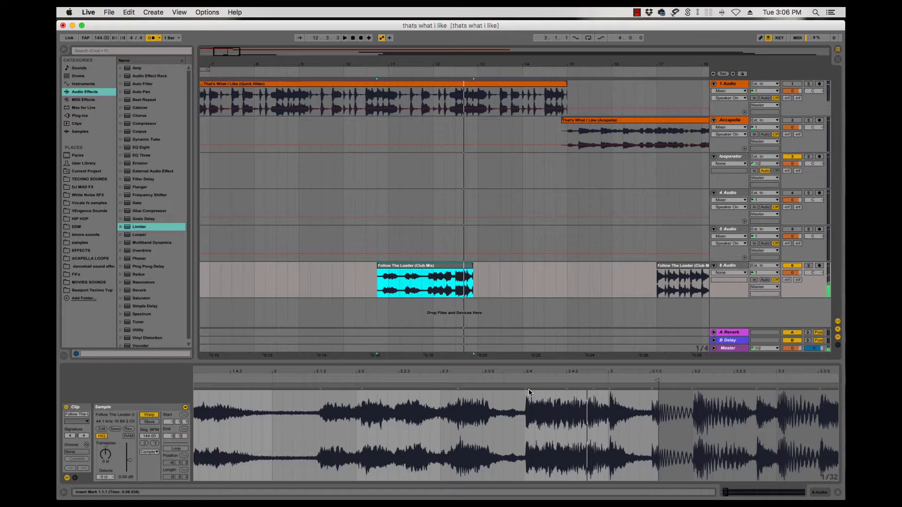
- Pin the transient at beat 2.4 of the intro clip with a warp marker and audition the clip's ending repeatedly
left_click_drag(526, 388, 523, 389)
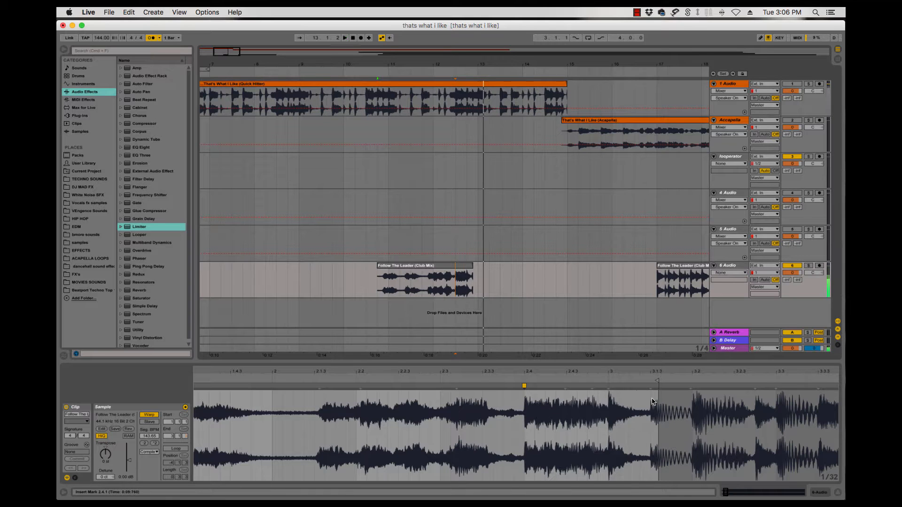
key("space")
key("space")
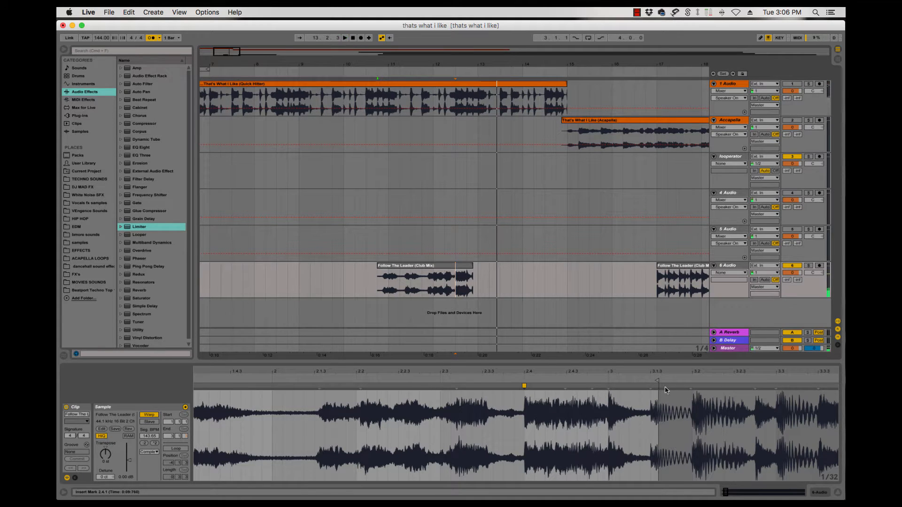
key("space")
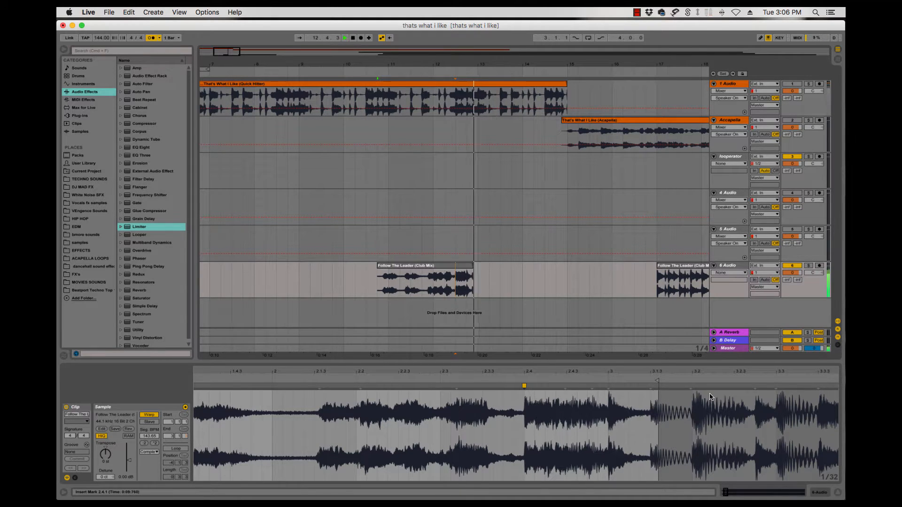
key("space")
key("space")
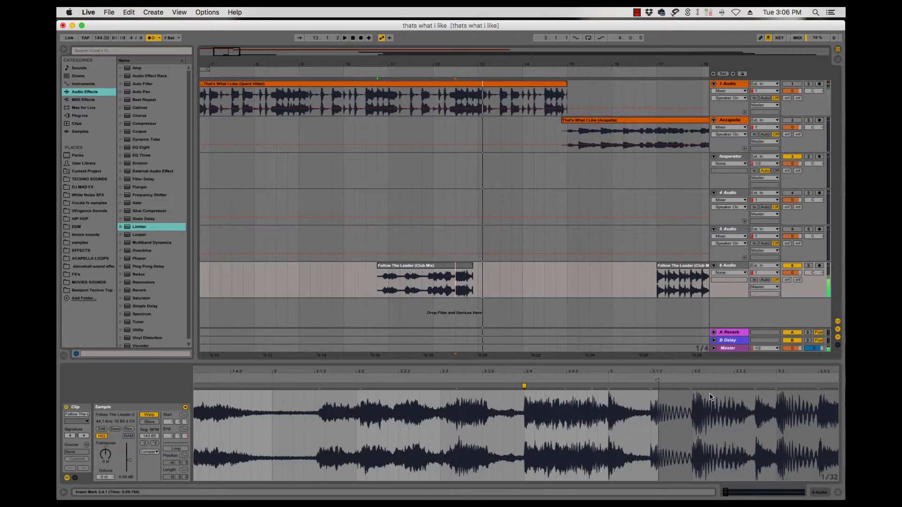
key("space")
key("space")
key("space")
key("space")
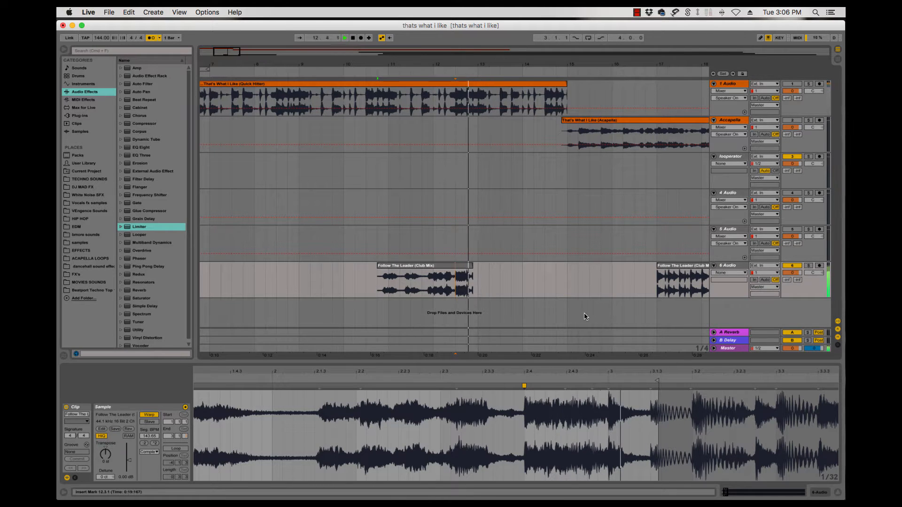
- Extend the intro clip's end to bar 13, audition it, and trim the clip's front edge to bar 11
left_click_drag(472, 265, 477, 266)
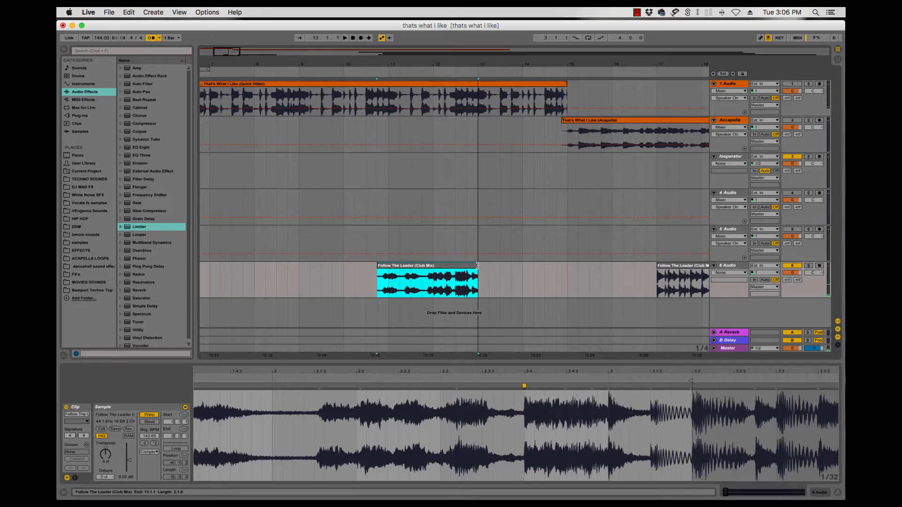
key("space")
key("space")
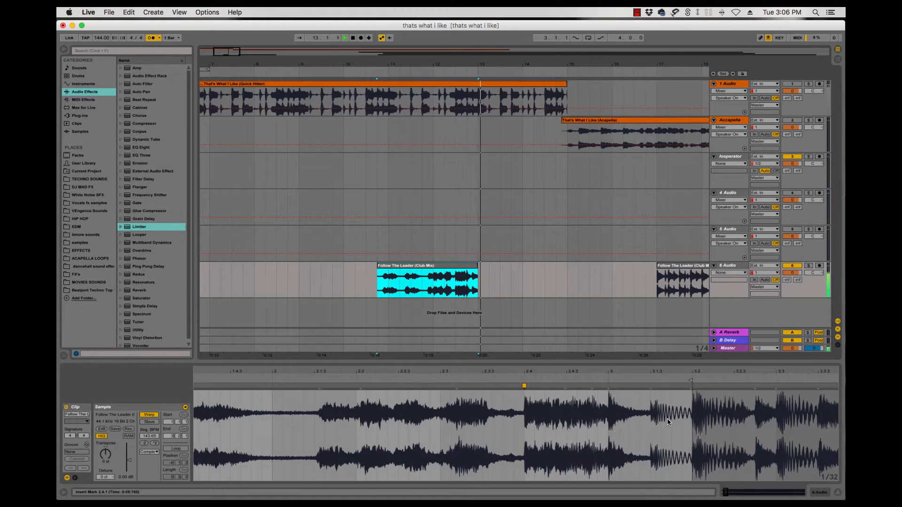
key("space")
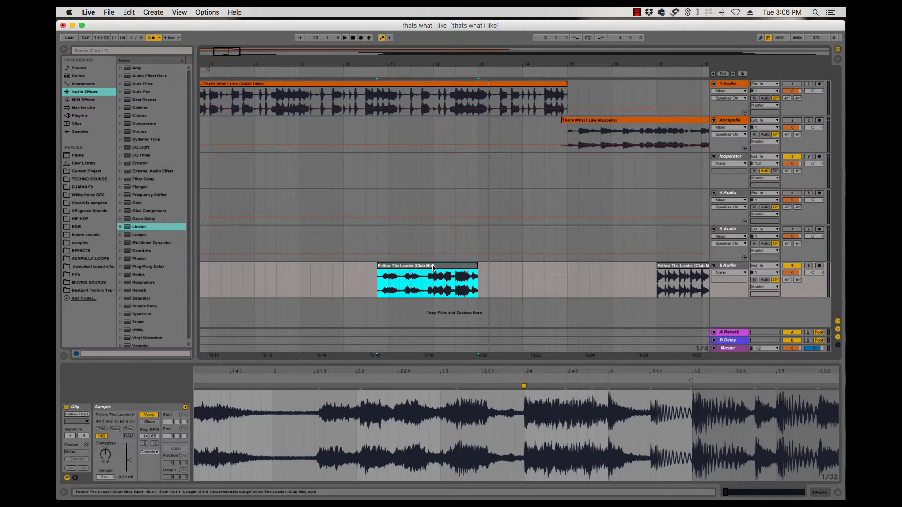
key("minus")
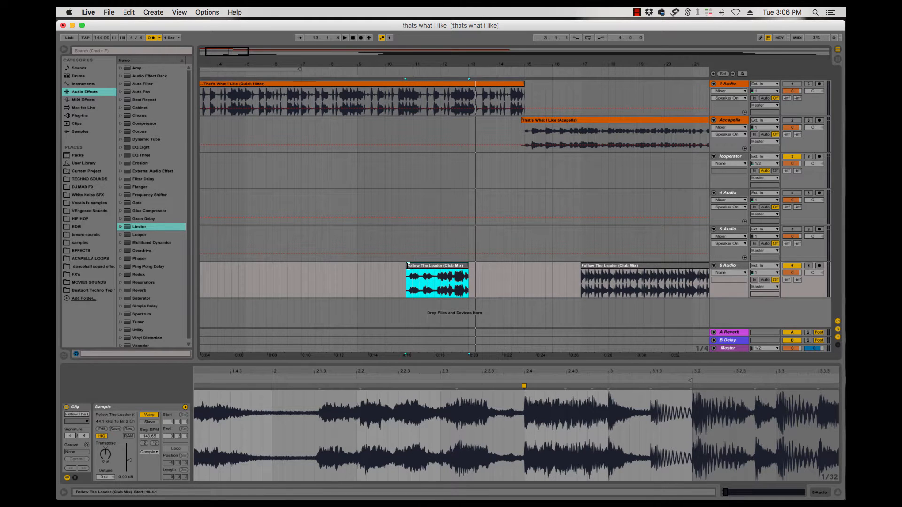
left_click_drag(406, 266, 413, 267)
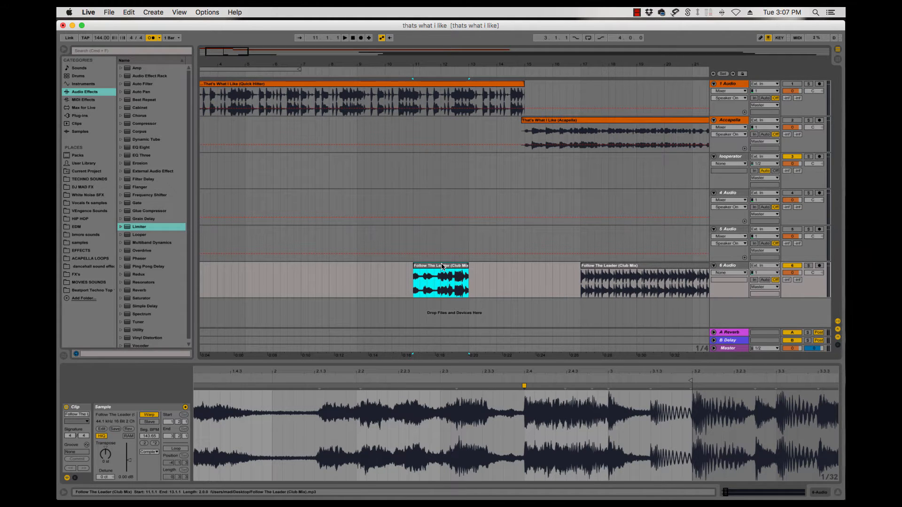
- Delete the 1 Audio track containing the That's What I Like (Quick Hitter) clip
key("minus")
left_click(301, 85)
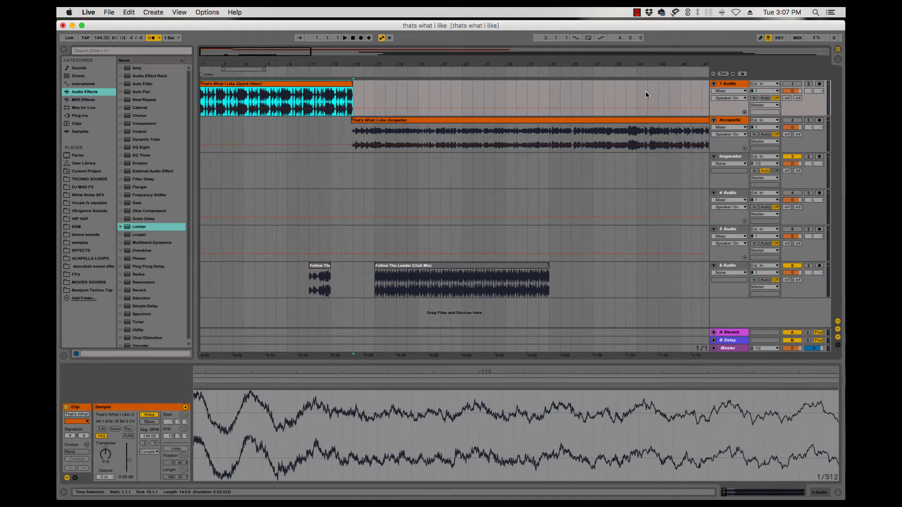
left_click(723, 85)
key("Delete")
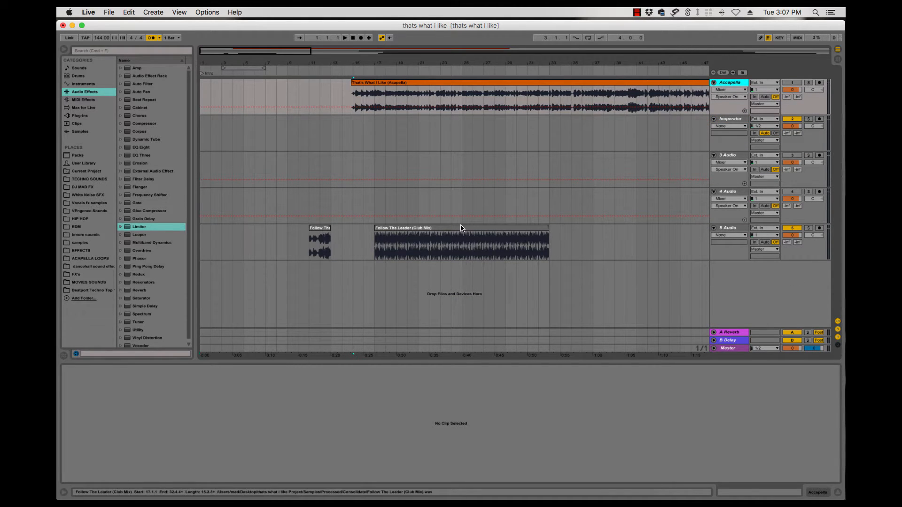
- Activate the 4 Audio track and audition the beginning of the 01 Floor On Fire clip at bar 77
left_click(421, 228)
key("minus")
key("minus")
key("minus")
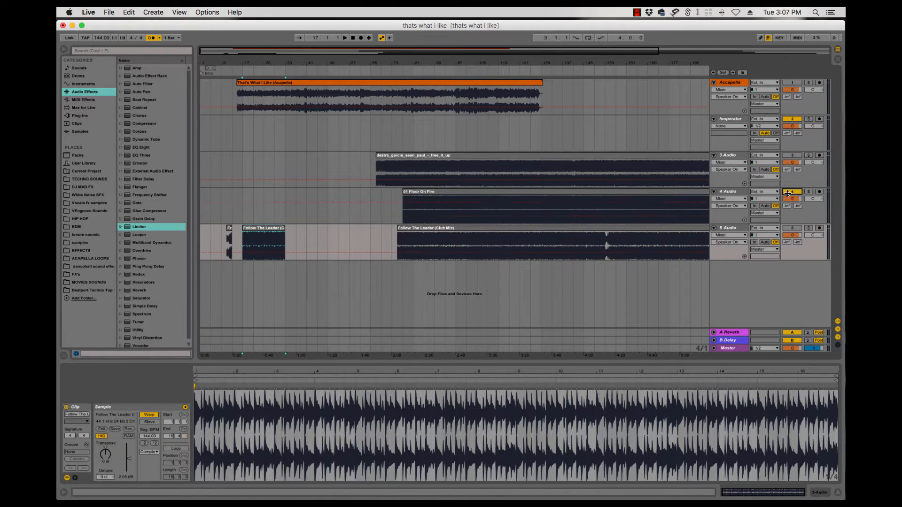
left_click(425, 194)
key("space")
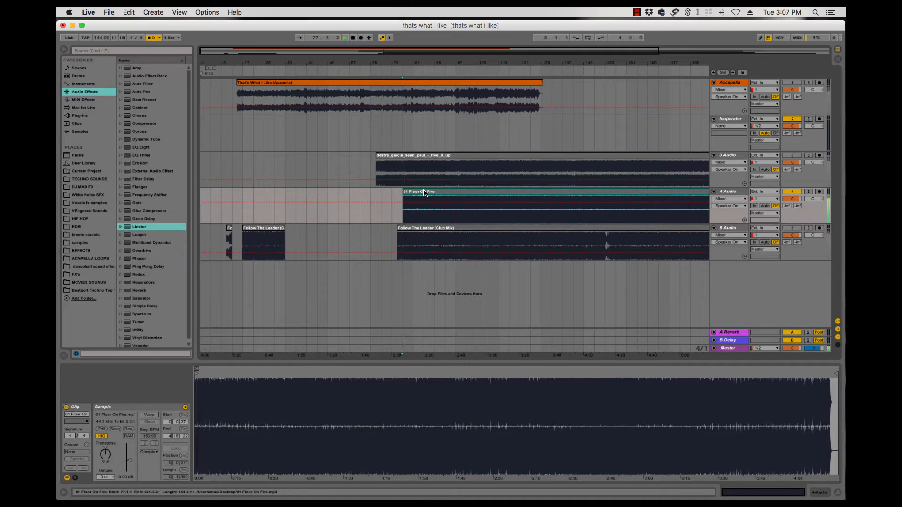
key("space")
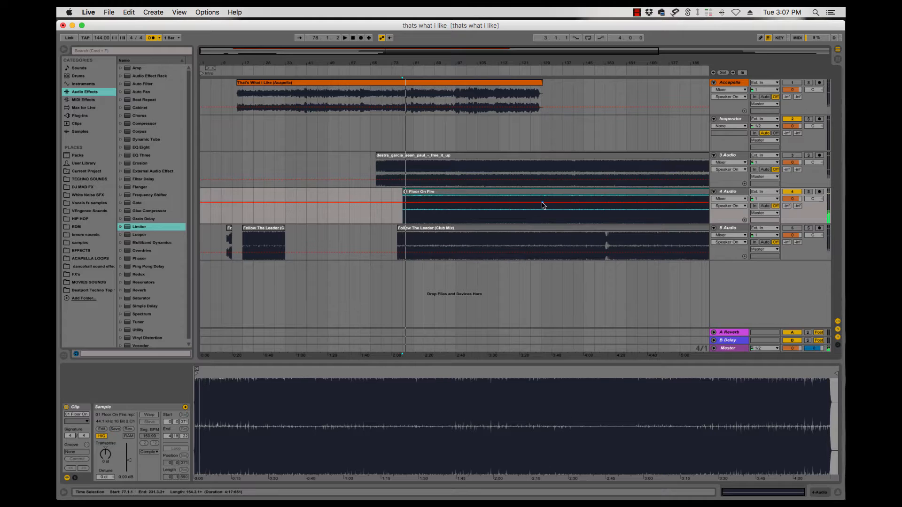
- Audition the ending of the 01 Floor On Fire clip and split the clip at bar 225
scroll(542, 204, "right", 10)
left_click(618, 218)
key("space")
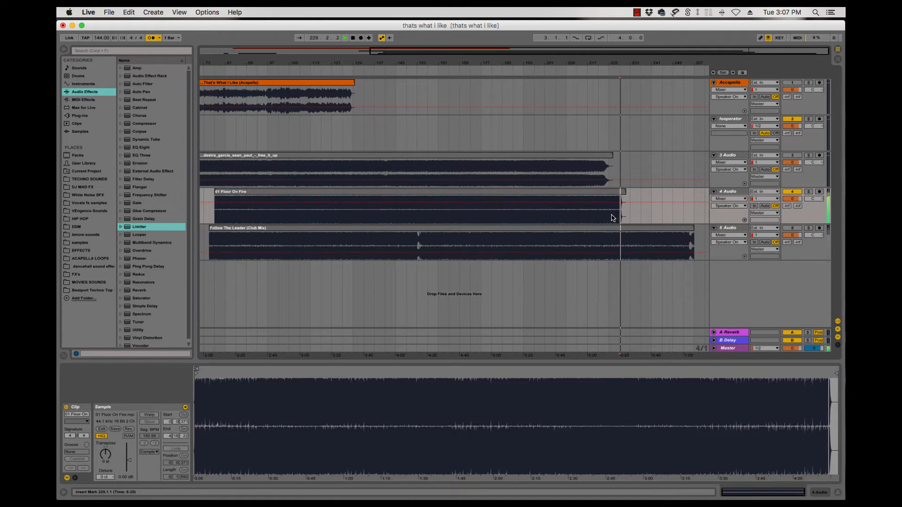
key("space")
scroll(458, 194, "left", 10)
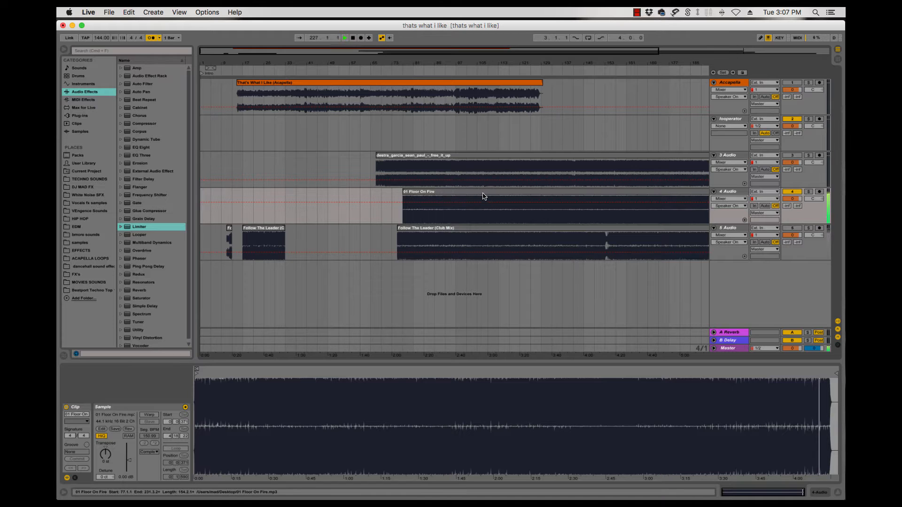
scroll(638, 205, "right", 10)
left_click(600, 218)
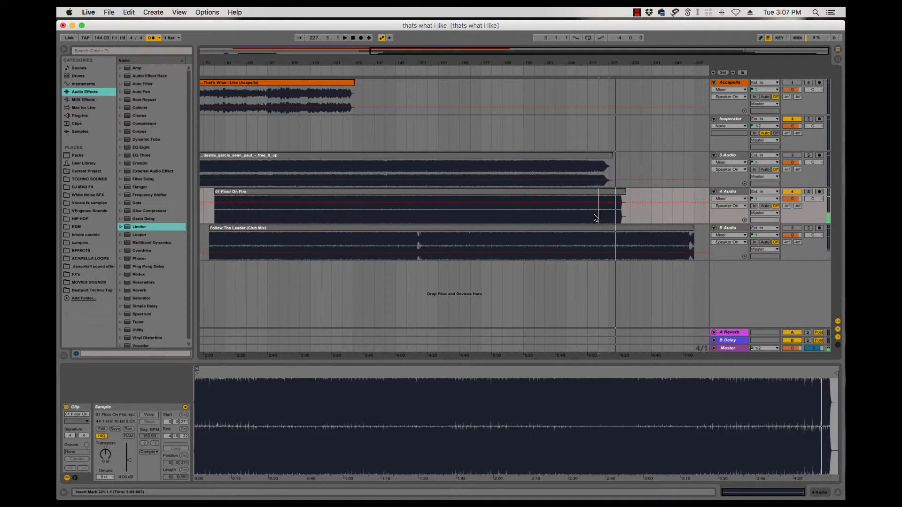
left_click(609, 219)
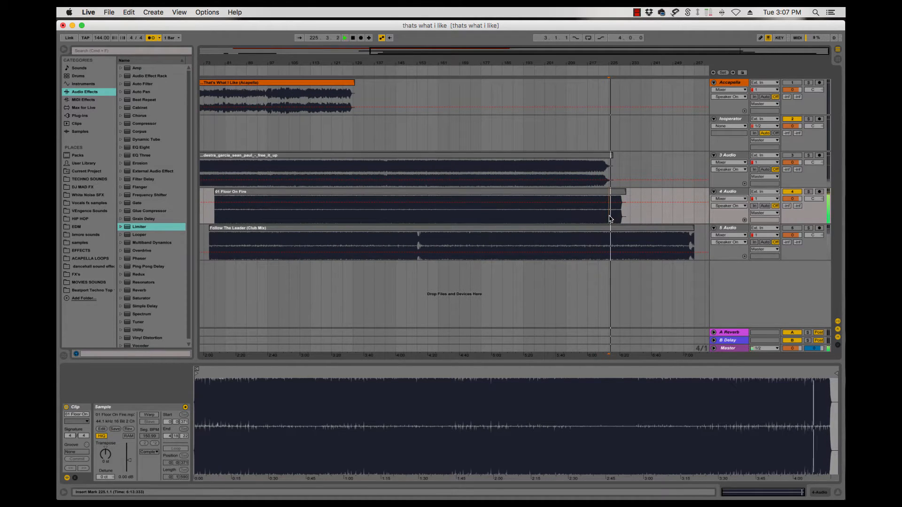
key("space")
key("space")
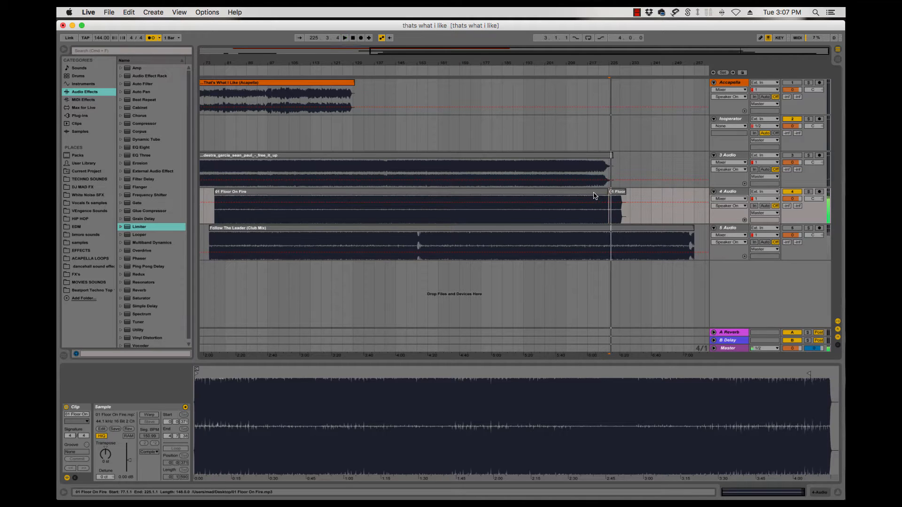
- Split the 01 Floor On Fire clip at bar 81 and delete its middle section between bars 81 and 225
left_click(592, 192)
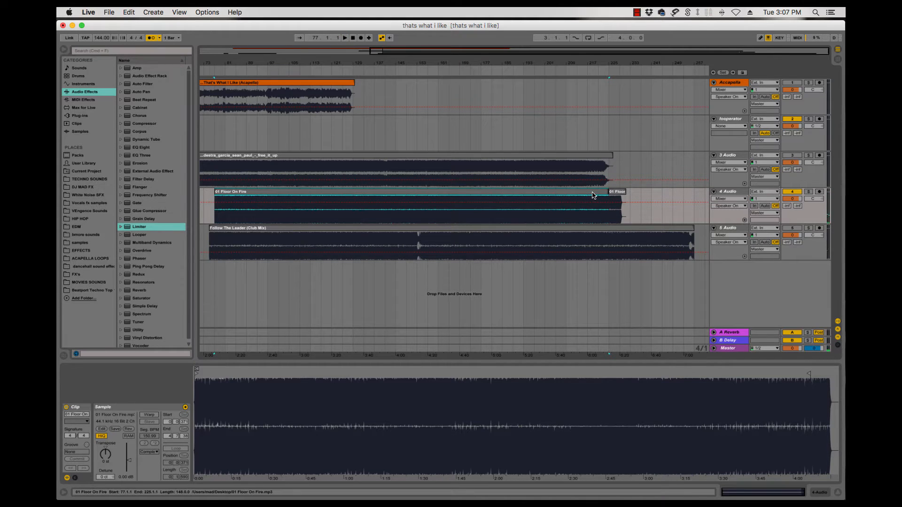
left_click(223, 221)
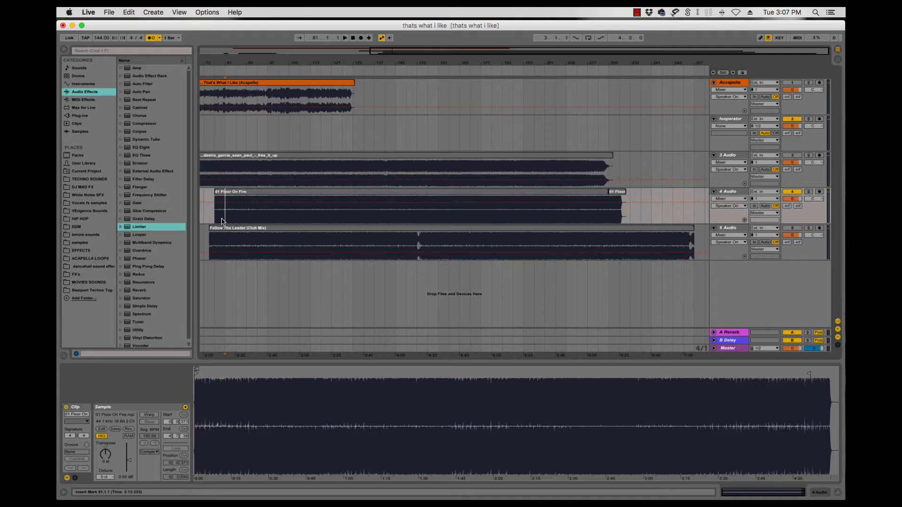
key("super+e")
left_click(320, 192)
key("Delete")
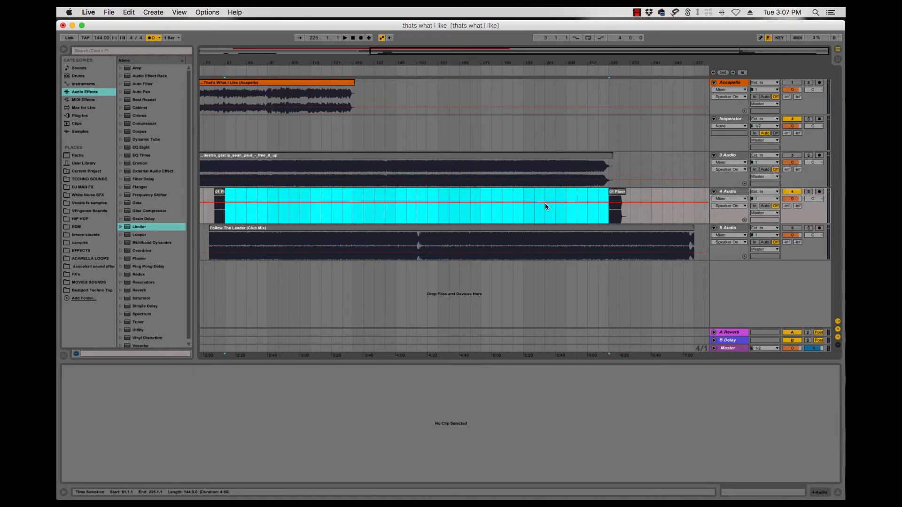
- Move the Floor On Fire opening piece to bar 33 and its closing piece to bar 41 on 4 Audio
left_click_drag(619, 195, 239, 204)
scroll(284, 185, "left", 10)
scroll(284, 186, "left", 2)
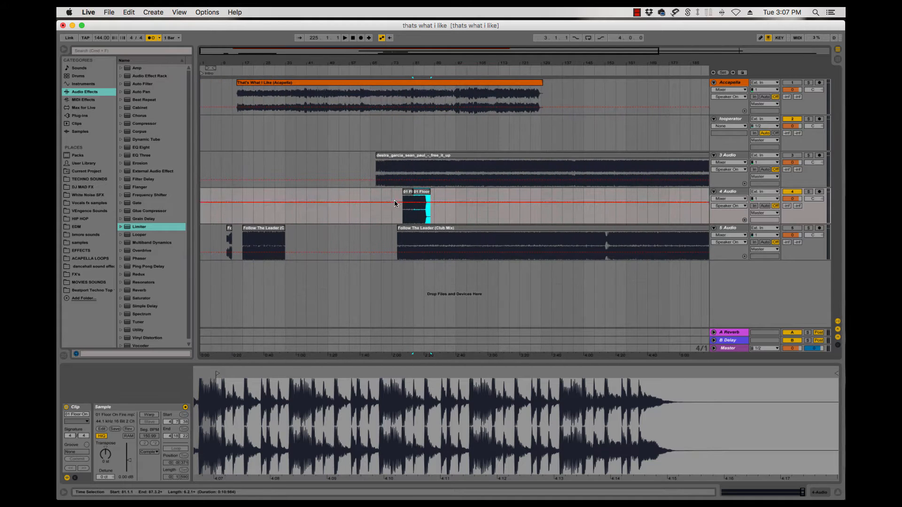
left_click_drag(407, 195, 289, 195)
left_click(333, 196)
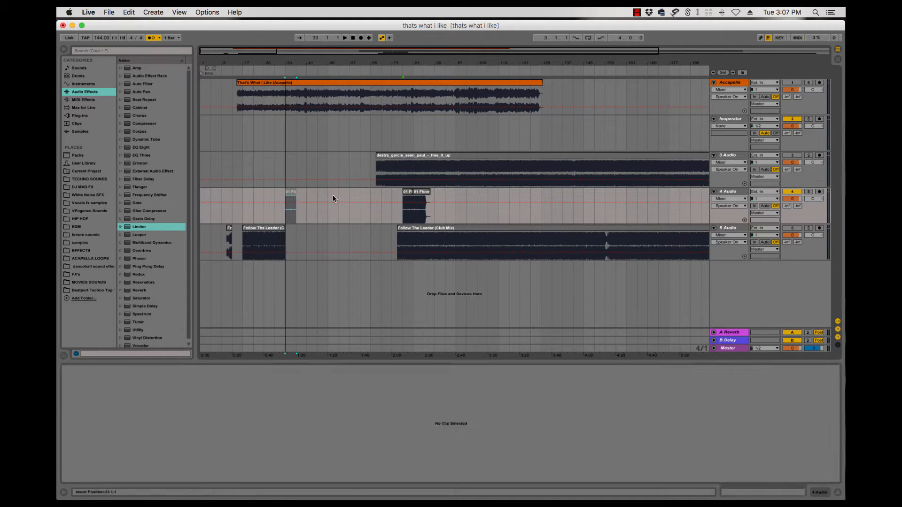
left_click(417, 189)
left_click_drag(419, 194, 292, 190)
left_click(289, 193)
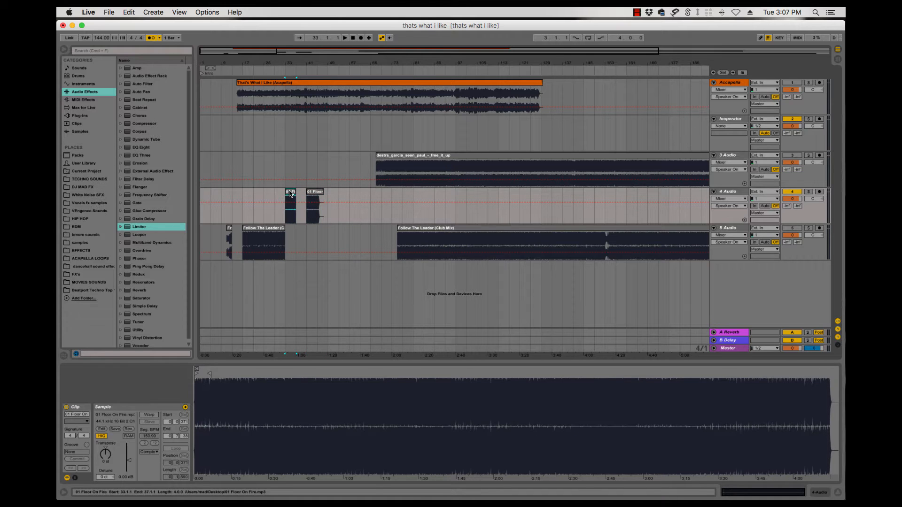
- Shorten the Floor On Fire opening piece to one bar, from bar 33 to bar 34, and play it
key("plus")
key("plus")
scroll(362, 197, "left", 5)
scroll(367, 198, "right", 5)
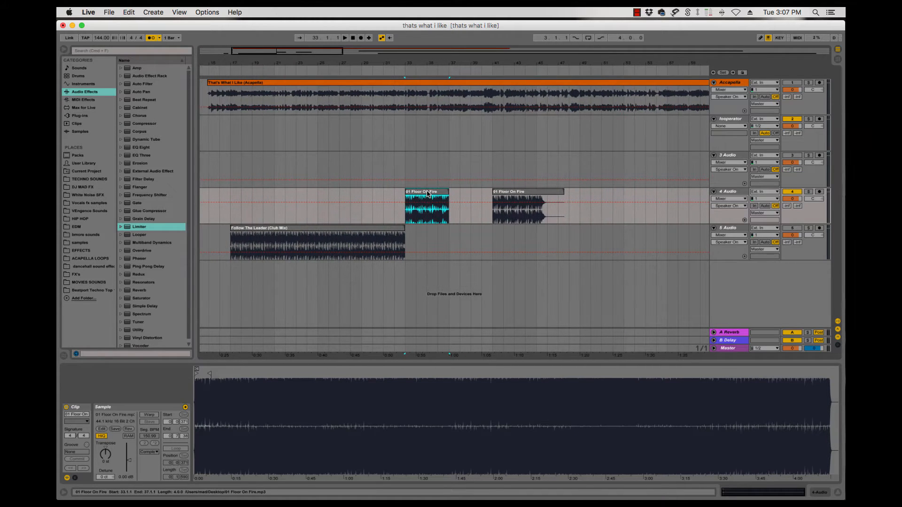
double_click(427, 194)
left_click_drag(203, 386, 205, 470)
left_click_drag(448, 193, 416, 192)
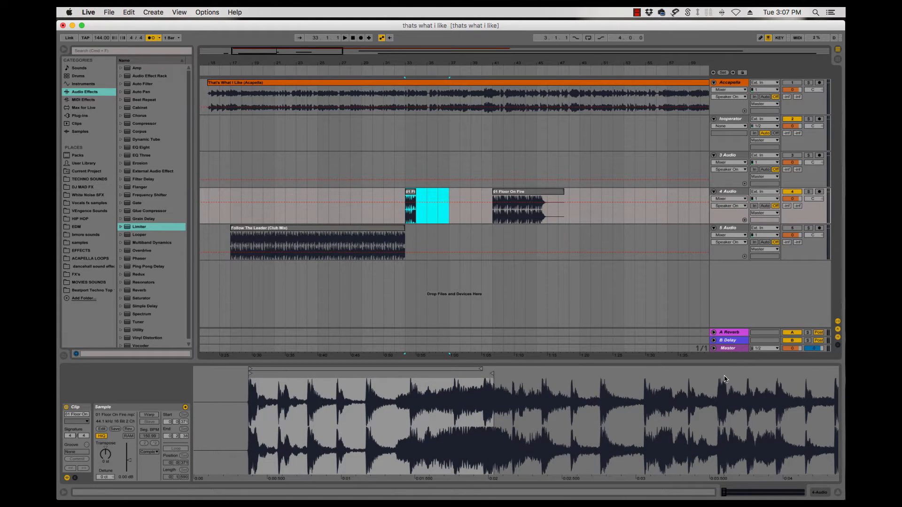
key("space")
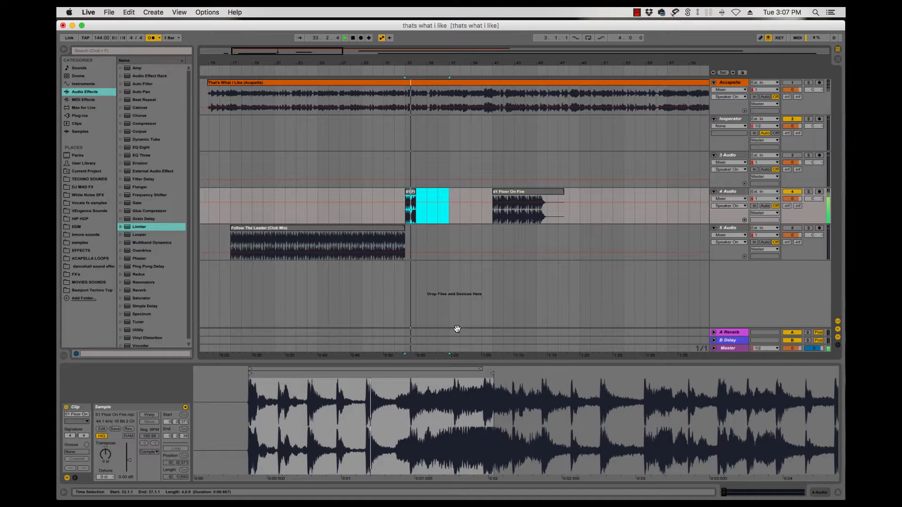
key("space")
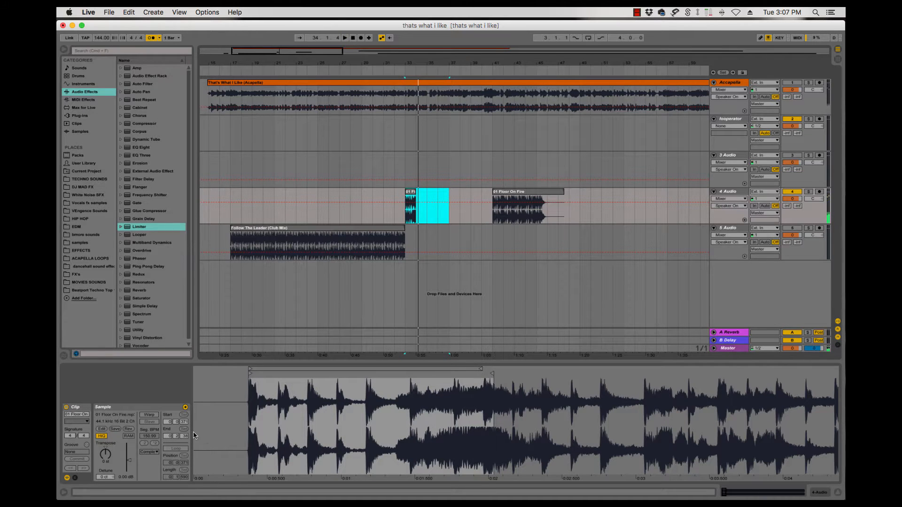
- Turn on Warp for the one-bar Floor On Fire clip, align its next downbeat with bar 2 using a warp marker, and audition it
left_click(149, 416)
key("space")
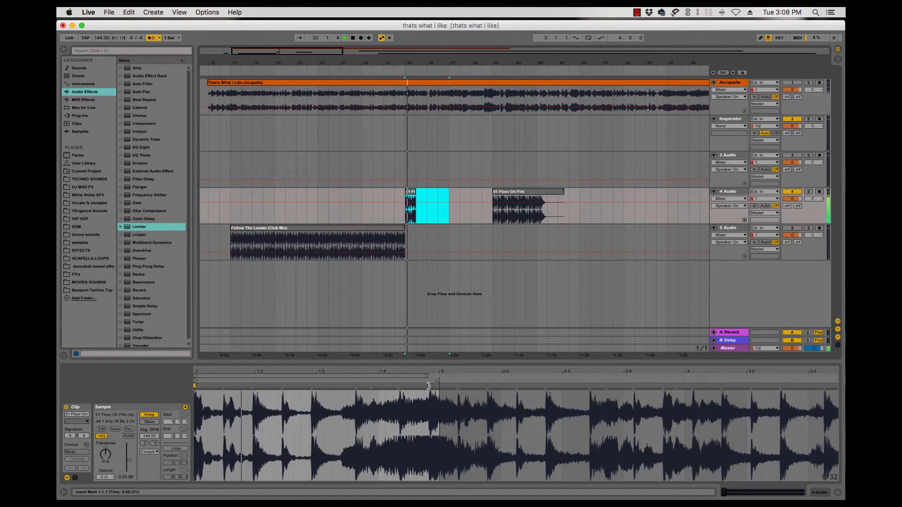
left_click_drag(429, 386, 440, 386)
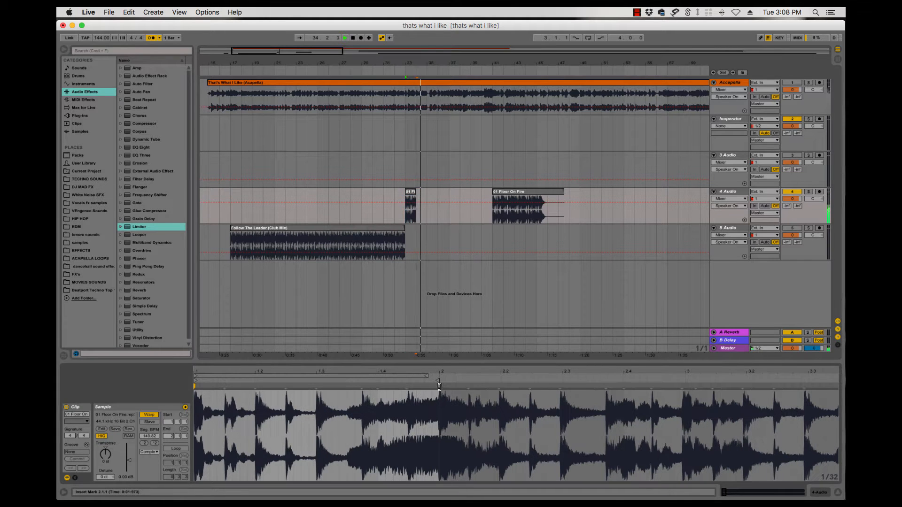
key("space")
key("space")
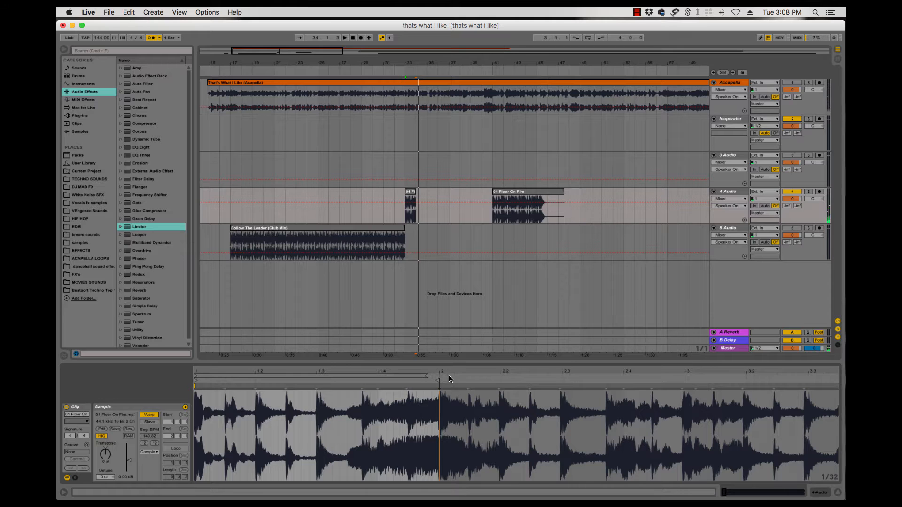
- Move the Floor On Fire closing piece to bar 35, shift its start marker to about 4:08 in the sample, and audition it
left_click(411, 192)
left_click_drag(511, 192, 449, 196)
key("space")
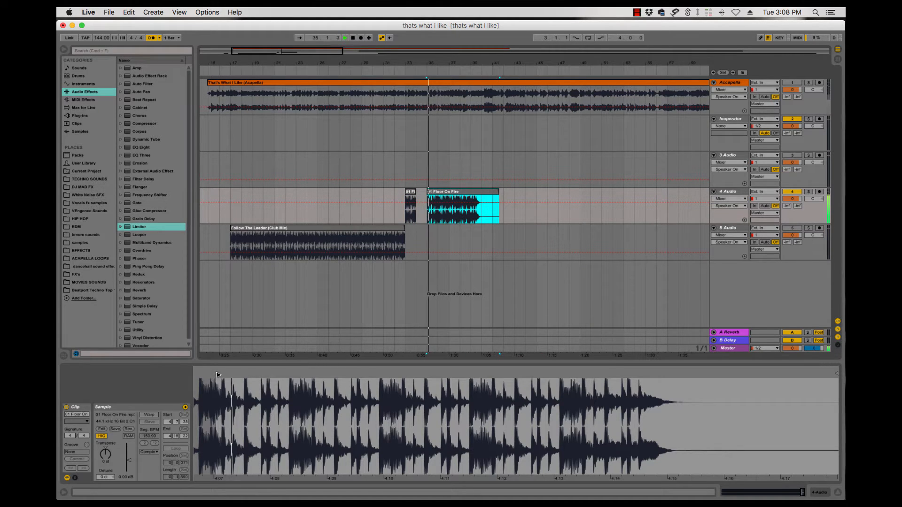
mouse_move(218, 374)
left_mouse_down()
mouse_move(290, 374)
mouse_move(291, 391)
left_mouse_up()
key("space")
key("space")
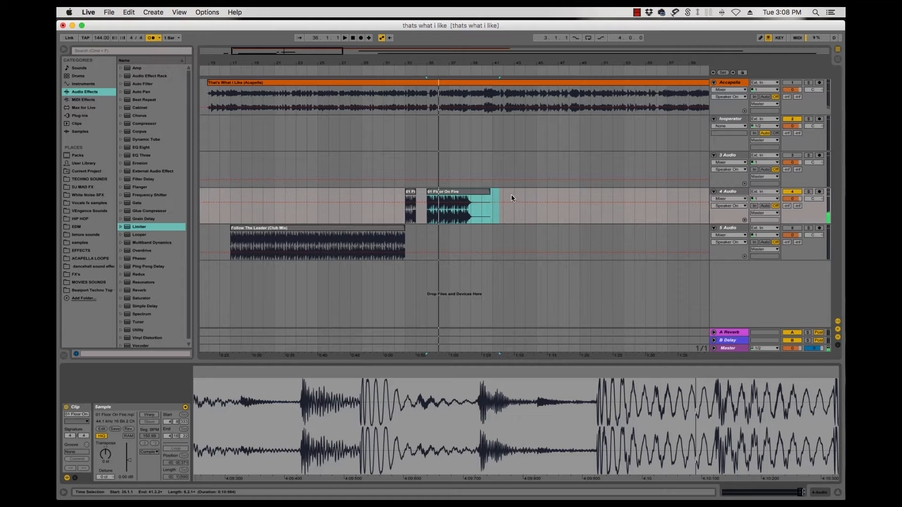
- Shorten the Floor On Fire clip at bar 35 to just under one bar, ending before the next kick
left_click_drag(489, 192, 438, 191)
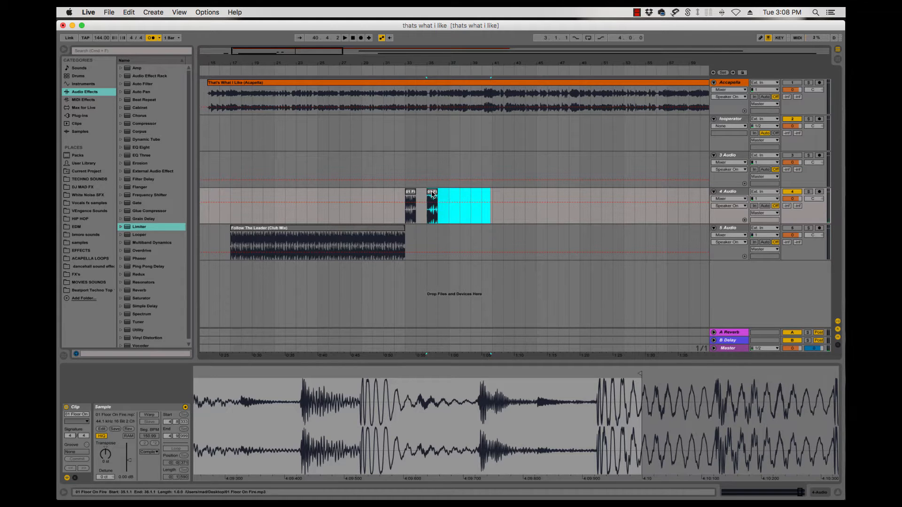
left_click(464, 453)
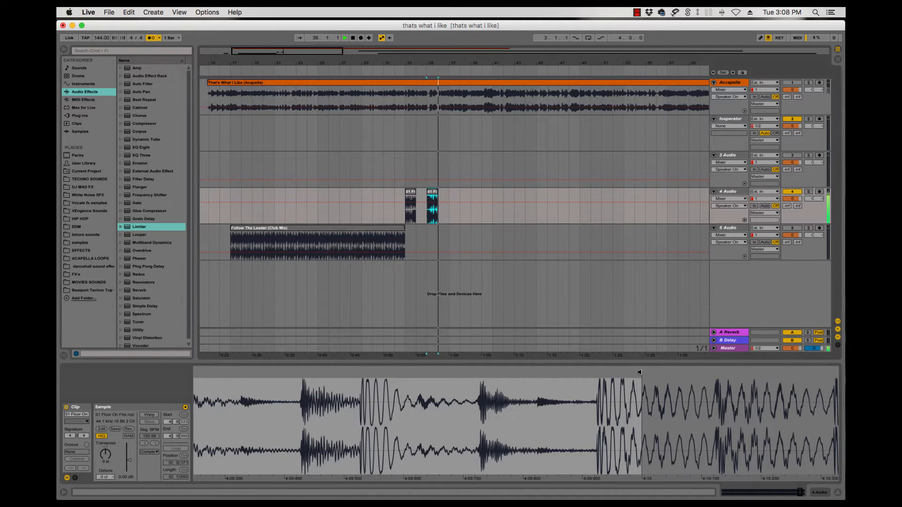
left_click_drag(640, 374, 601, 375)
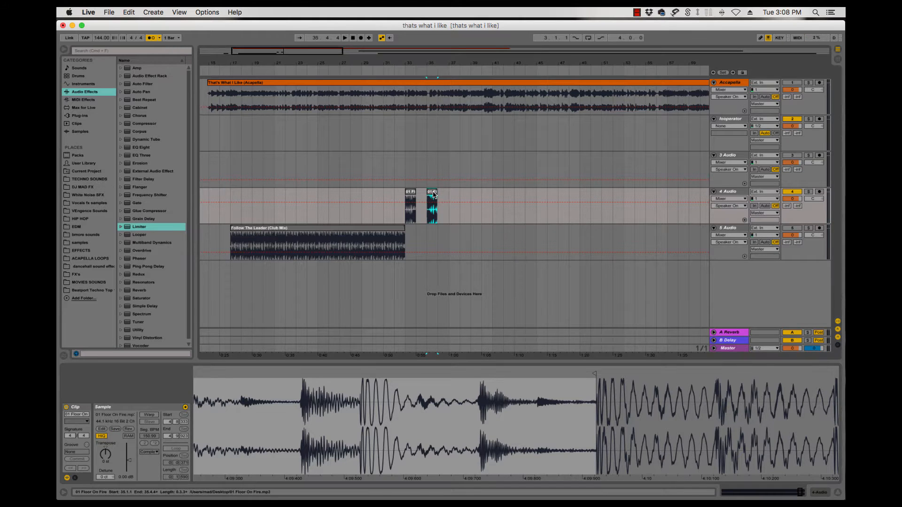
- Consolidate the Floor On Fire clips at bars 35 and 33 into separate new samples and play from bar 33
key("super+j")
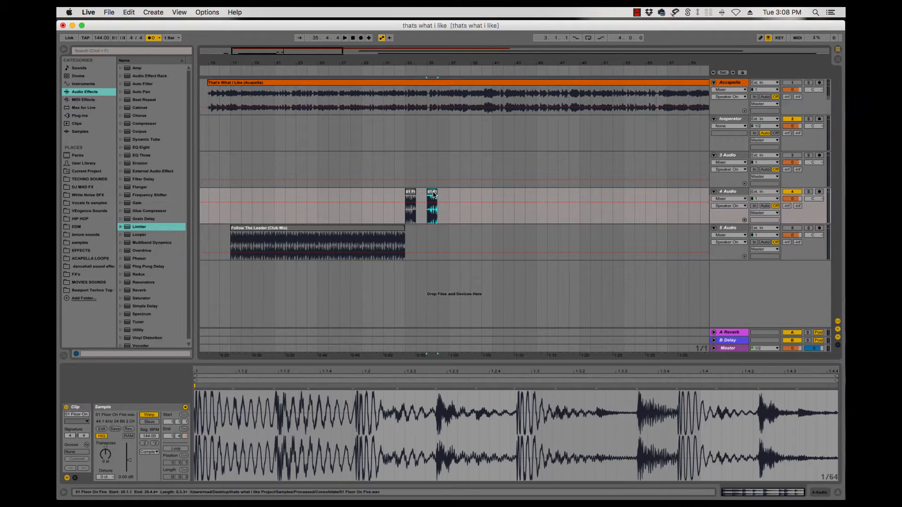
left_click(411, 192)
key("super+j")
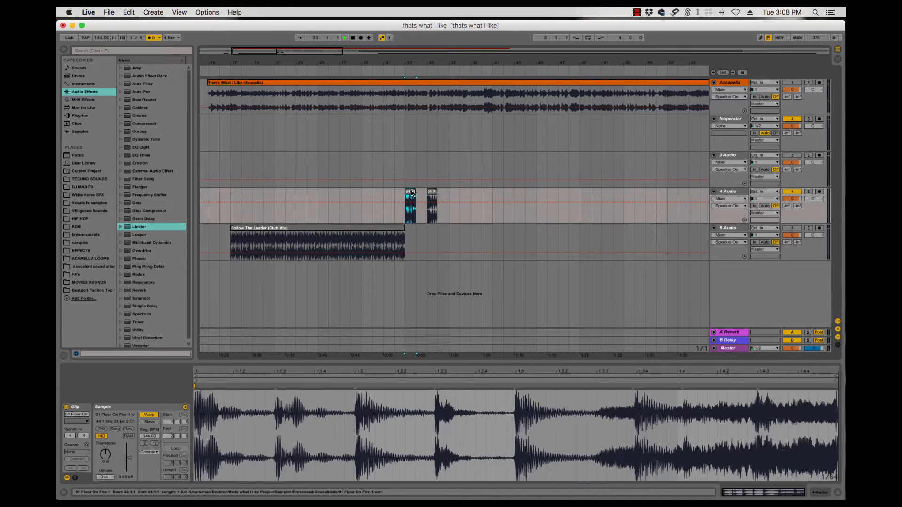
key("space")
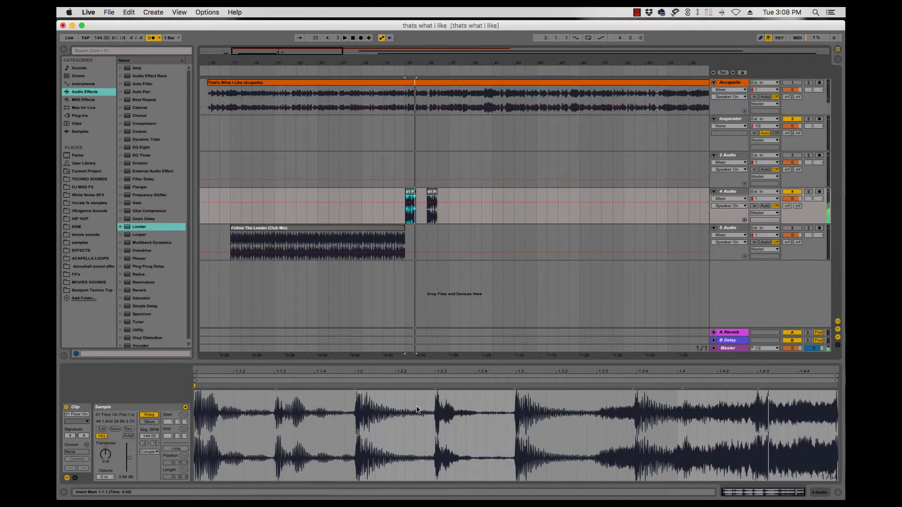
- Duplicate the 33.3.1 to 33.3.4 section of the bar 33 clip directly after itself and audition it from bar 33
key("plus")
key("plus")
key("plus")
key("plus")
key("plus")
key("plus")
key("plus")
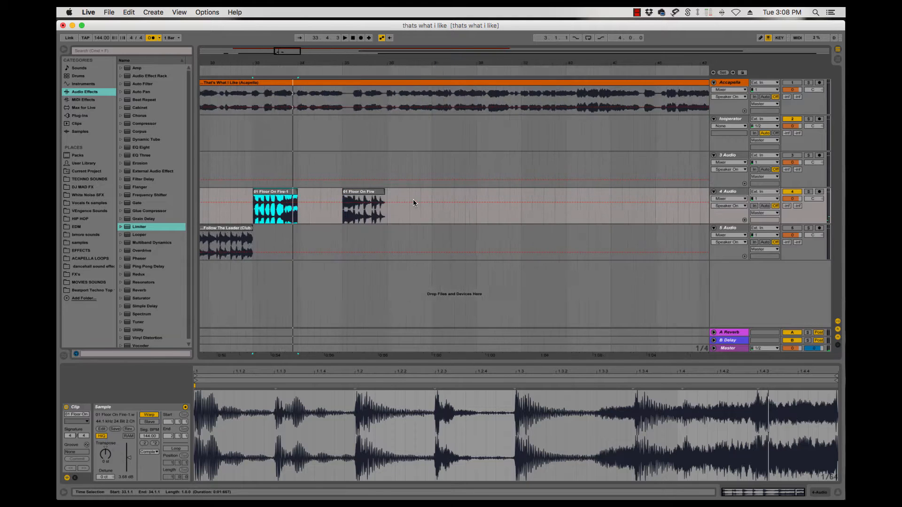
key("space")
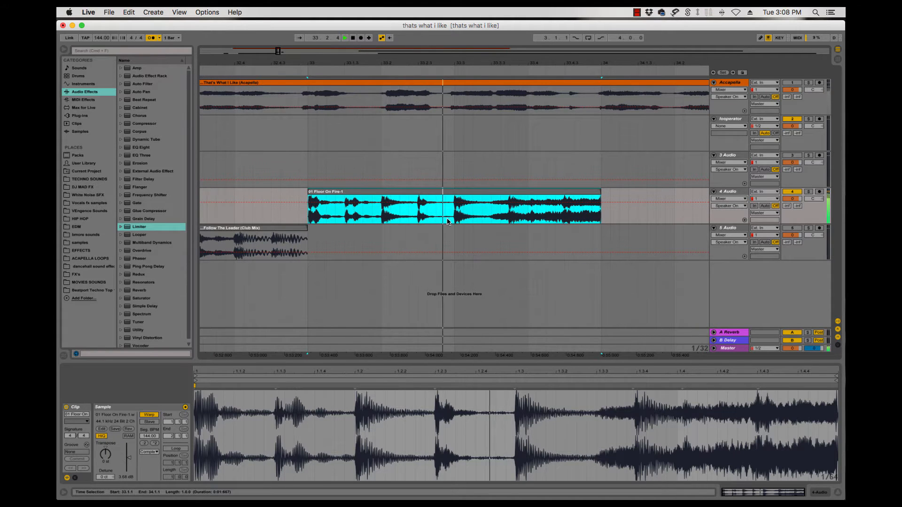
left_click_drag(455, 220, 503, 224)
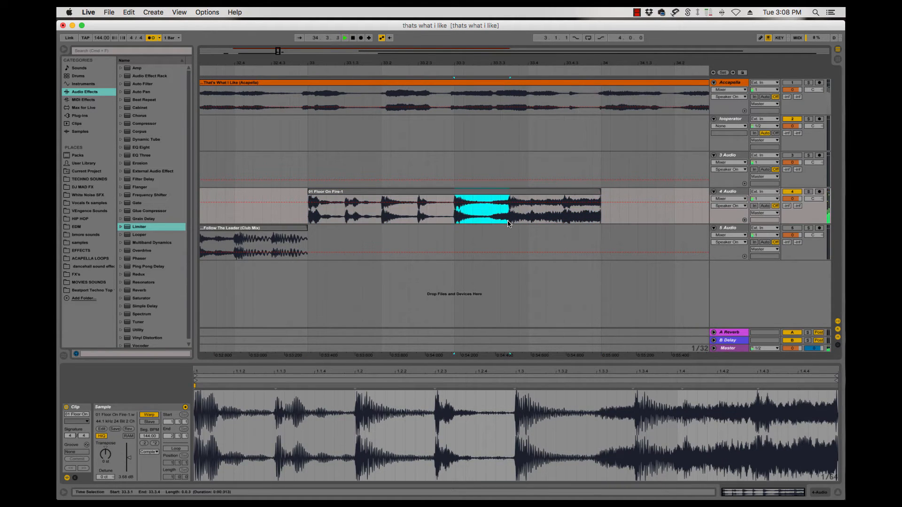
key("super+d")
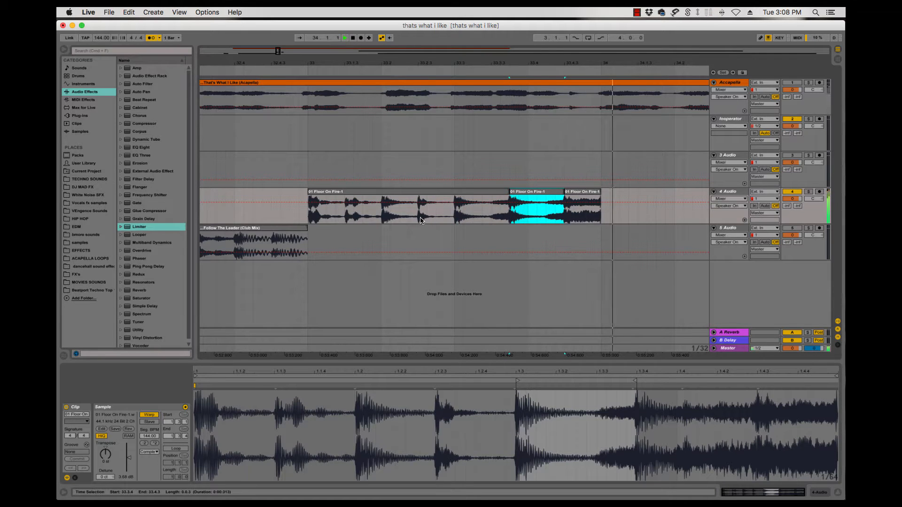
left_click(394, 230)
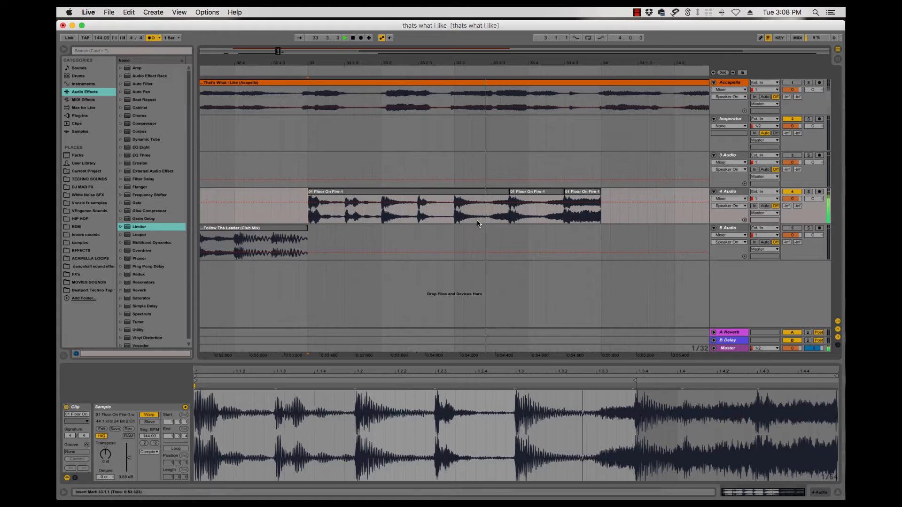
- Copy the kick section from 33.2.1 to 33.2.3, paste it at 33.3.1 and 33.3.4, and audition the bar
left_click_drag(382, 223, 416, 224)
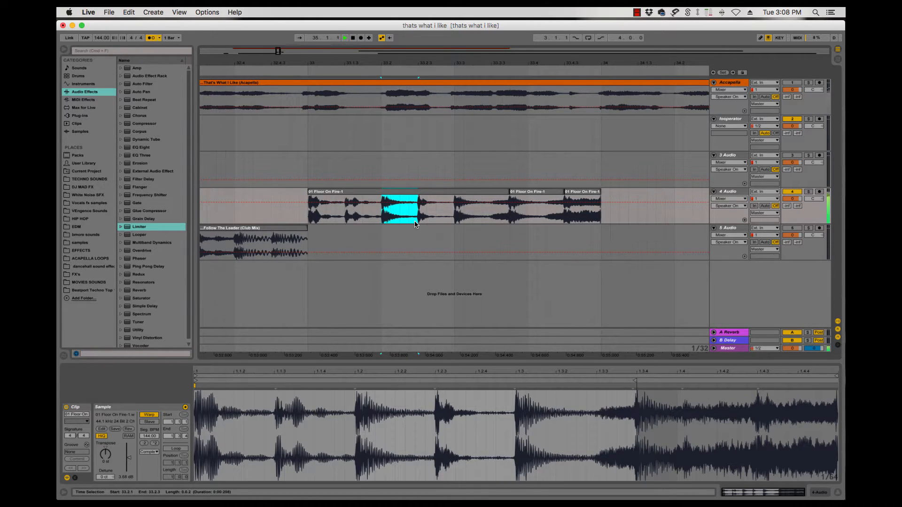
key("space")
left_click(455, 224)
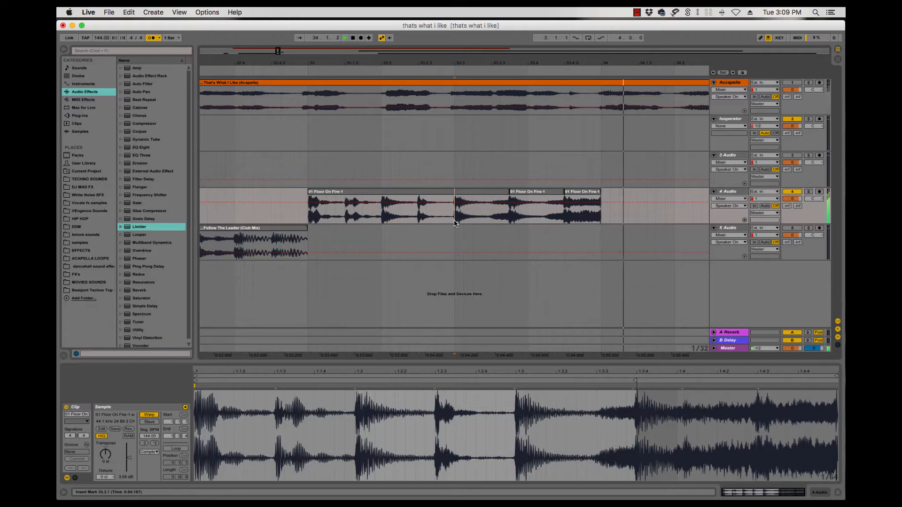
key("super+v")
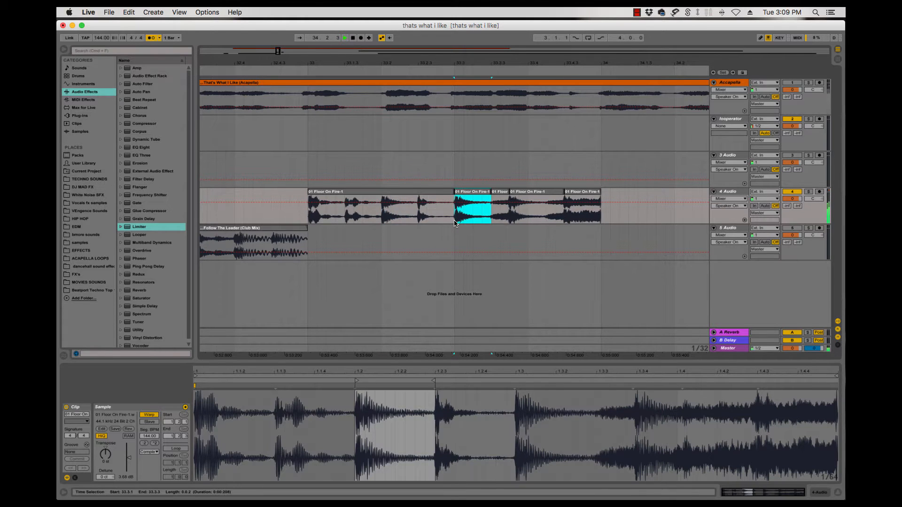
left_click(508, 221)
key("super+v")
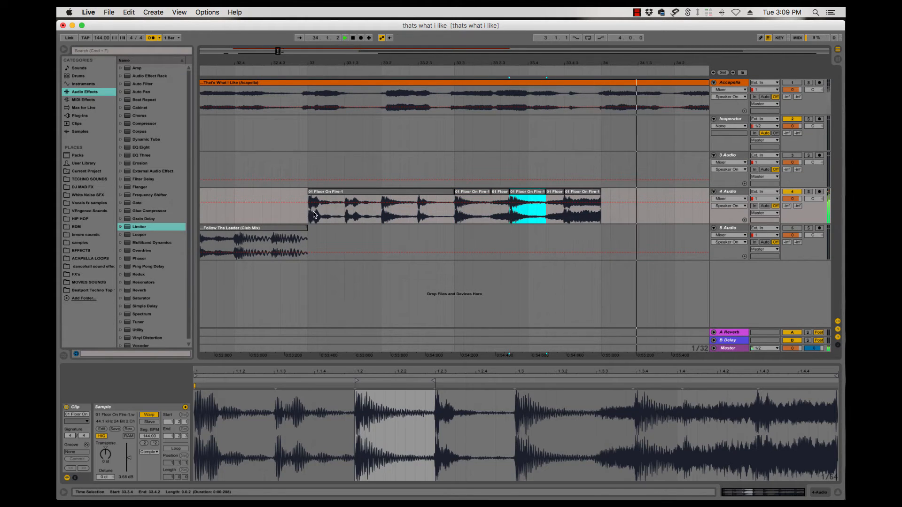
left_click(335, 224)
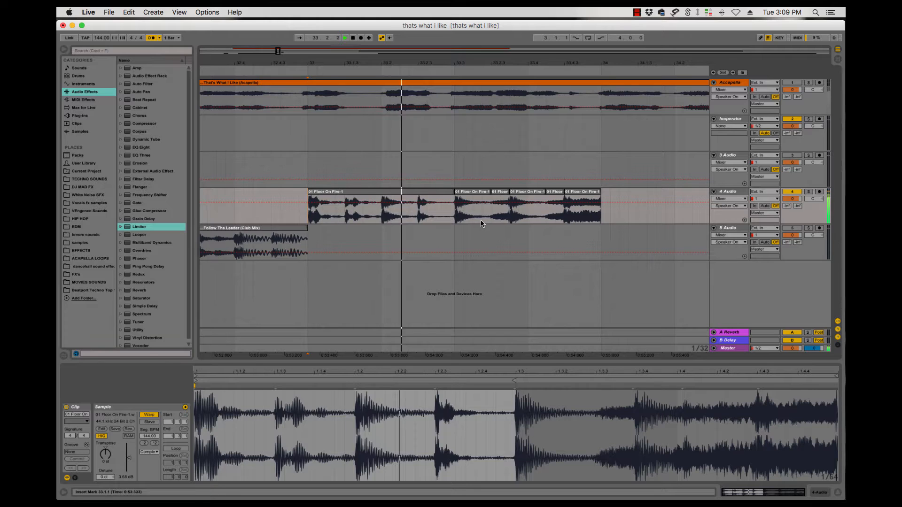
key("space")
key("space")
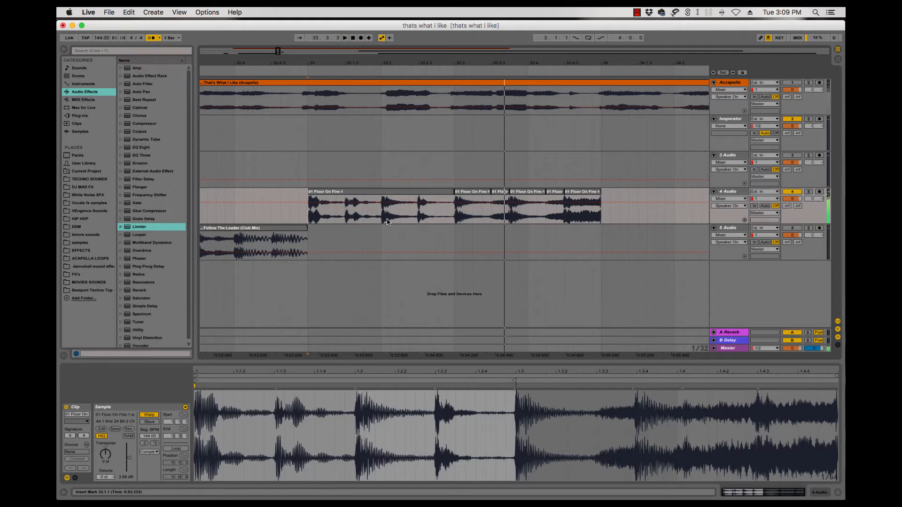
- Copy the two-hit section from 33.2.1 to 33.3.1, paste it at 33.3.4, and audition it from bar 33
left_click_drag(381, 211, 451, 223)
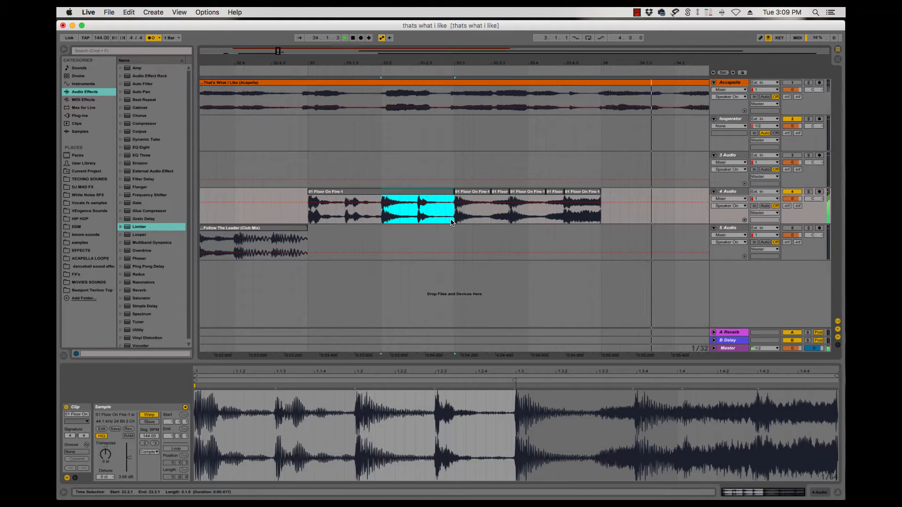
key("ctrl+c")
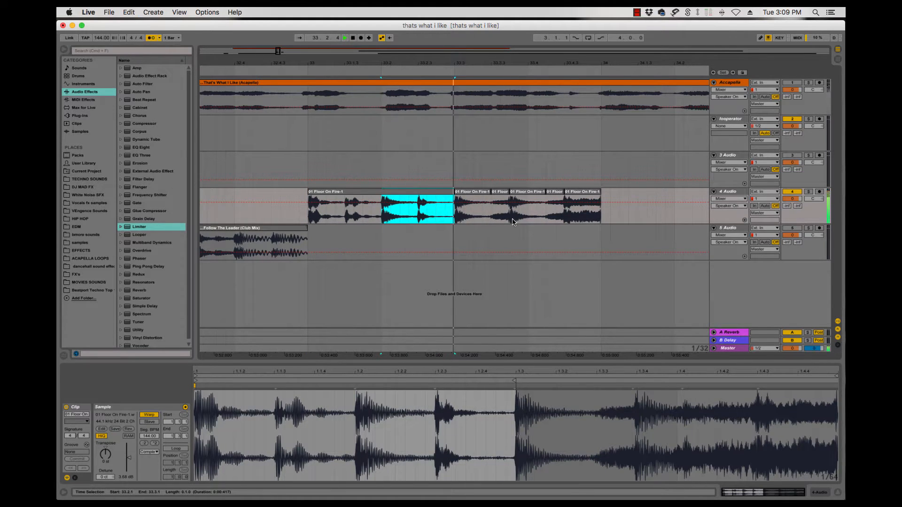
left_click(509, 221)
key("ctrl+v")
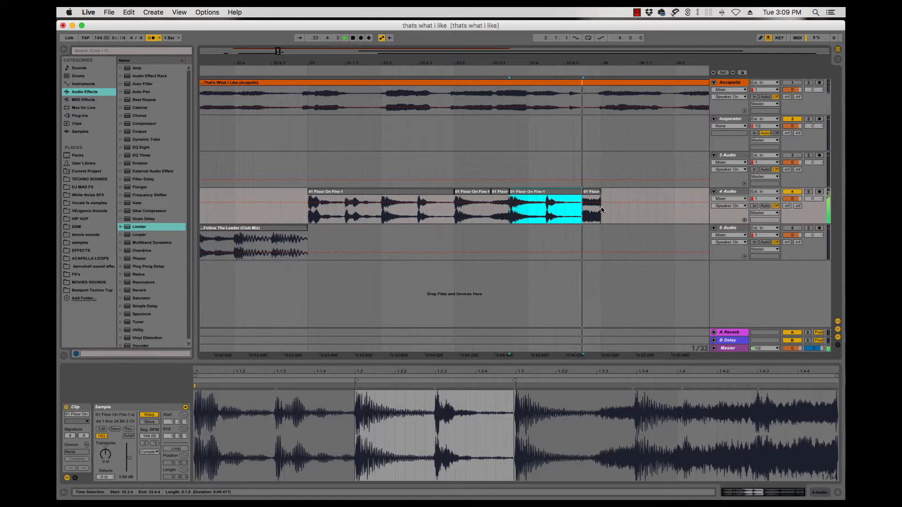
left_click(314, 215)
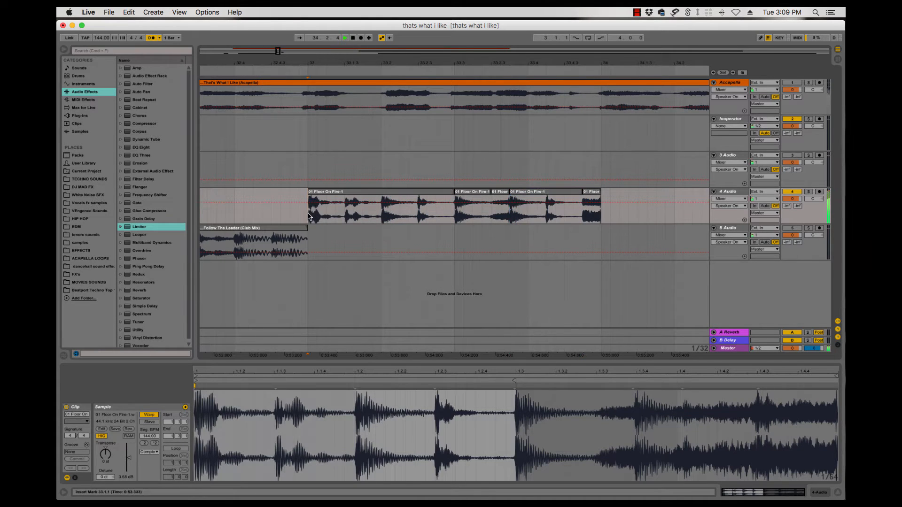
key("space")
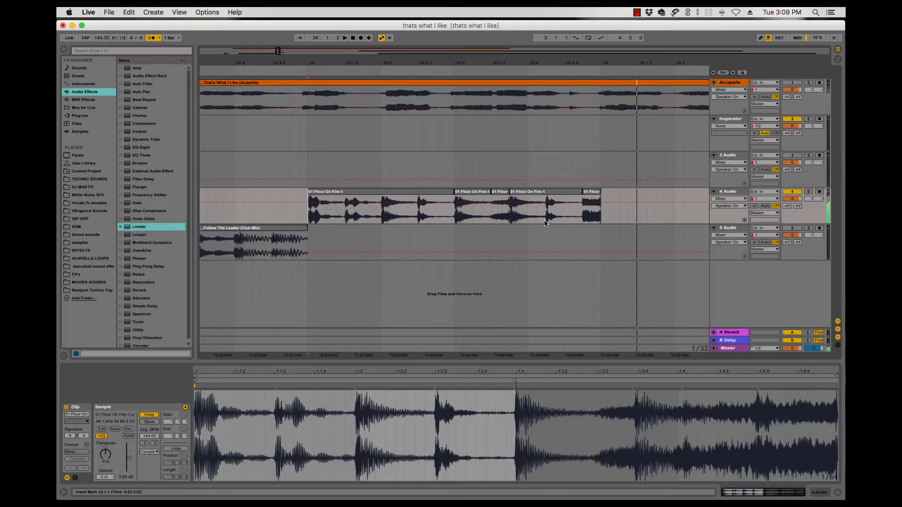
- Split the pasted section at 33.4.2, move its second hit to 33.4.3, and audition from 33.3.4
left_click(545, 220)
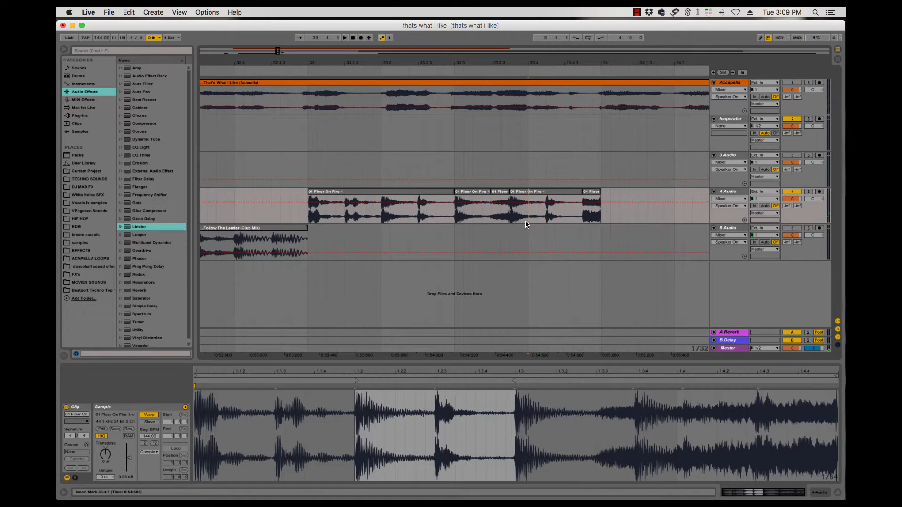
key("super+e")
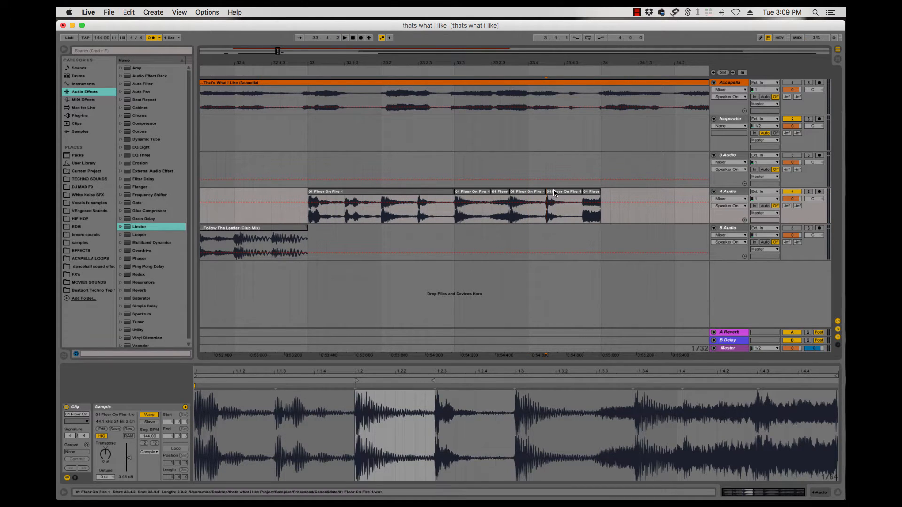
left_click_drag(565, 192, 581, 193)
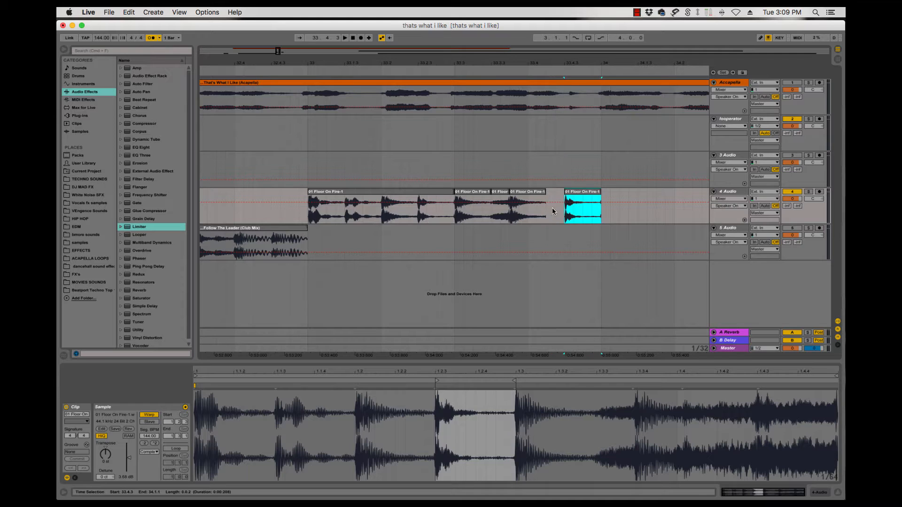
left_click(509, 219)
key("space")
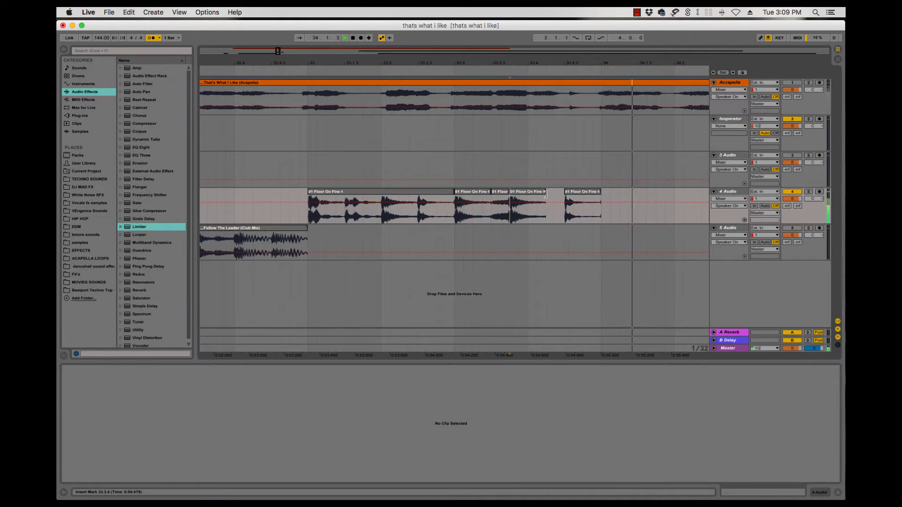
key("space")
- Split the piece before the gap at 33.4.1 and consolidate its tail from 33.4.1 to 33.4.2
left_click(527, 220)
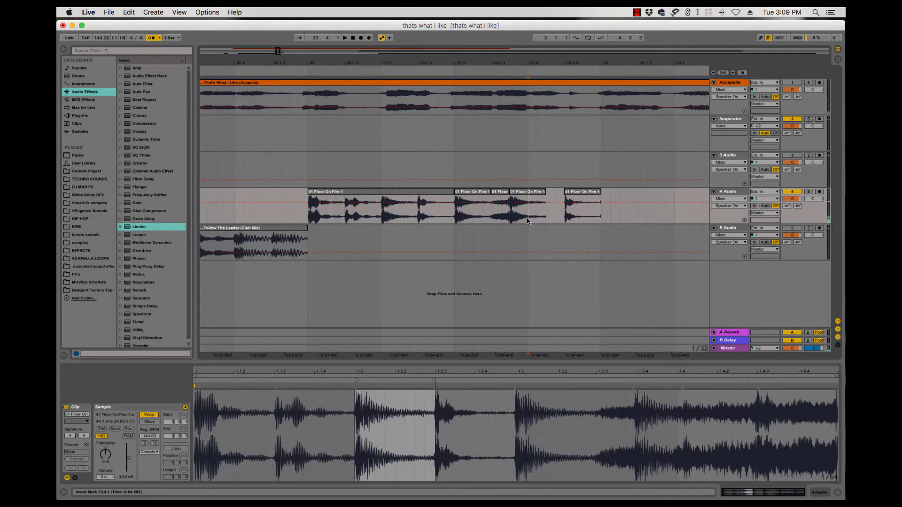
key("super+e")
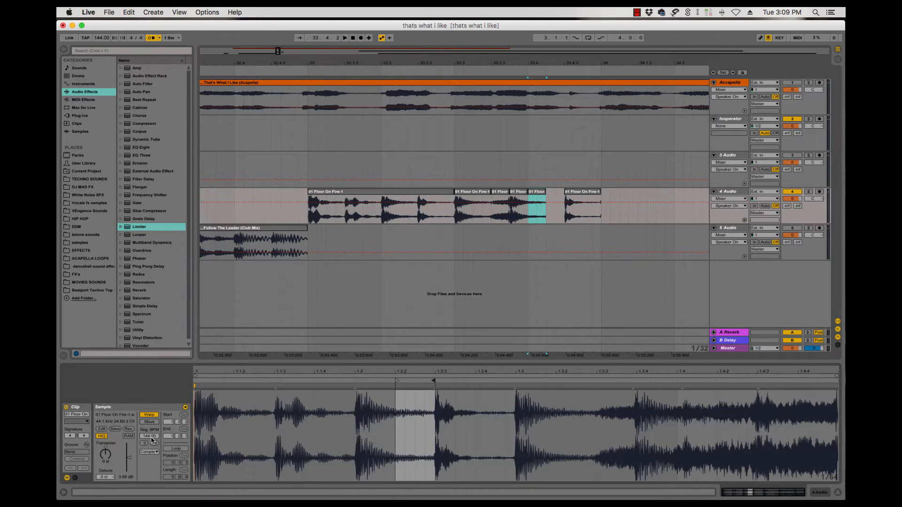
left_click_drag(147, 439, 147, 427)
key("super+z")
left_click(538, 193)
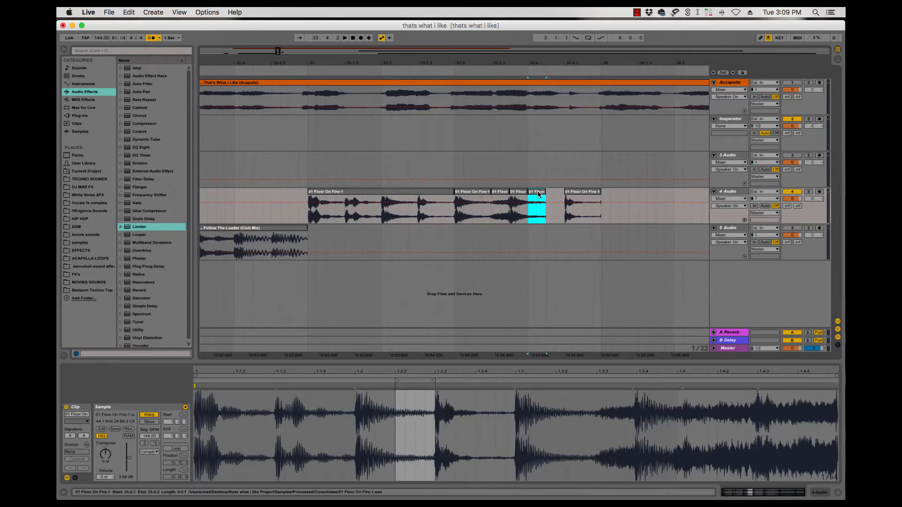
key("super+j")
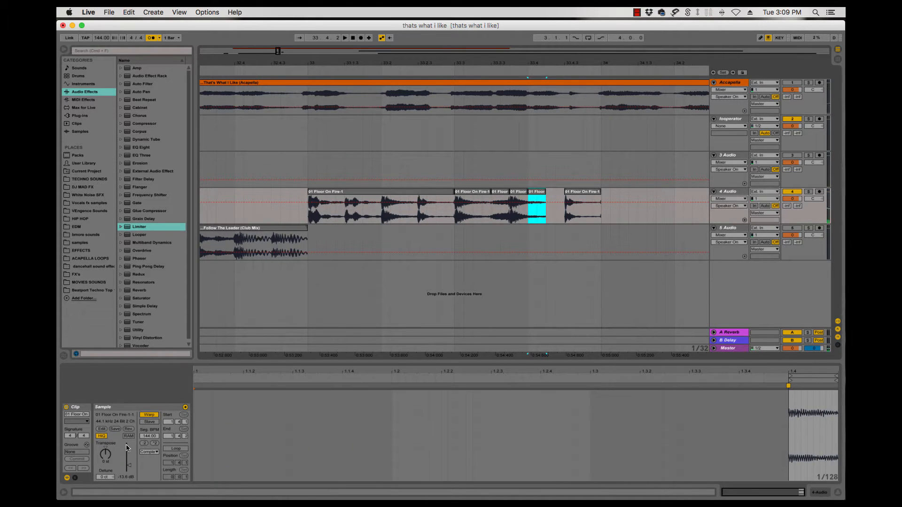
- Raise the consolidated tail's segment BPM to 214 and then above 300, extend the clip to 33.4.3, and audition the result
left_click_drag(150, 436, 150, 430)
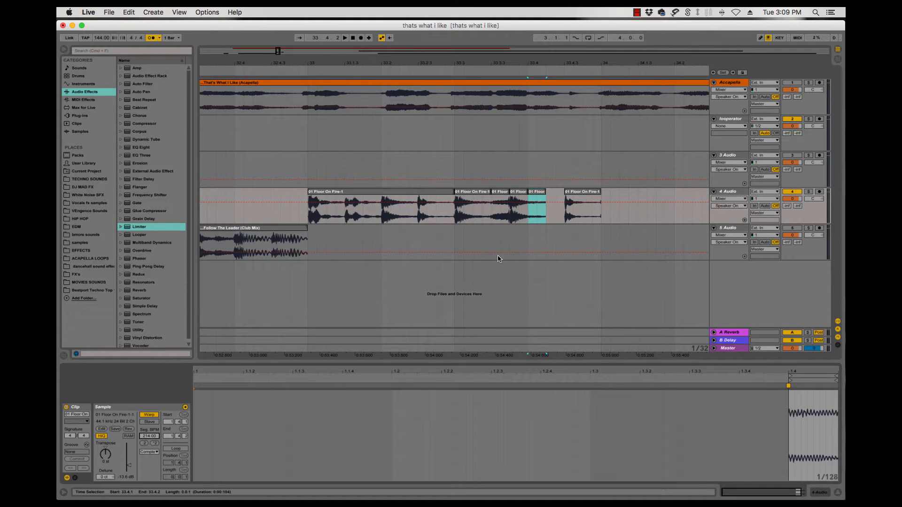
left_click_drag(544, 193, 555, 192)
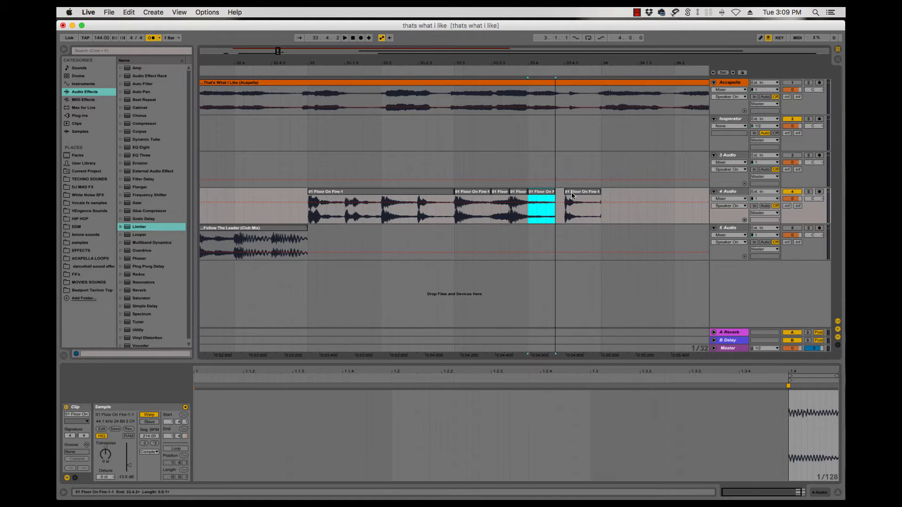
left_click(146, 437)
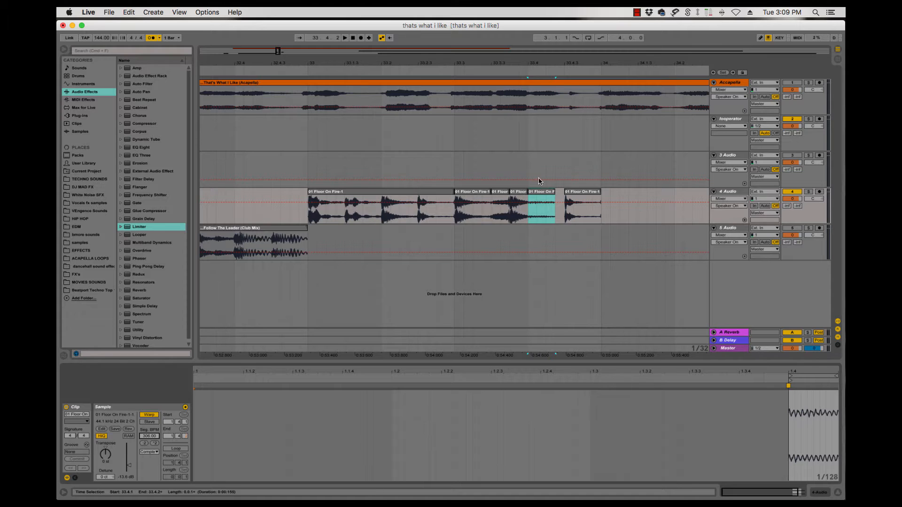
left_click_drag(553, 190, 566, 192)
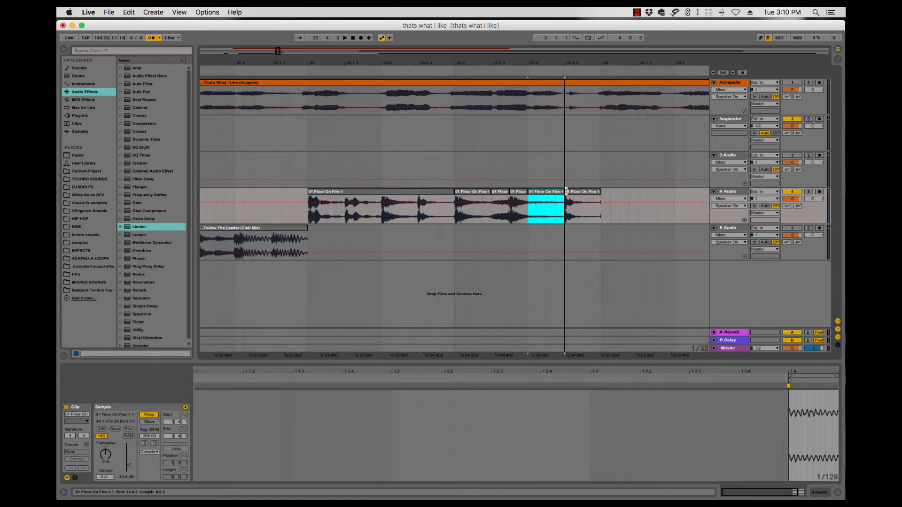
key("space")
left_click(473, 216)
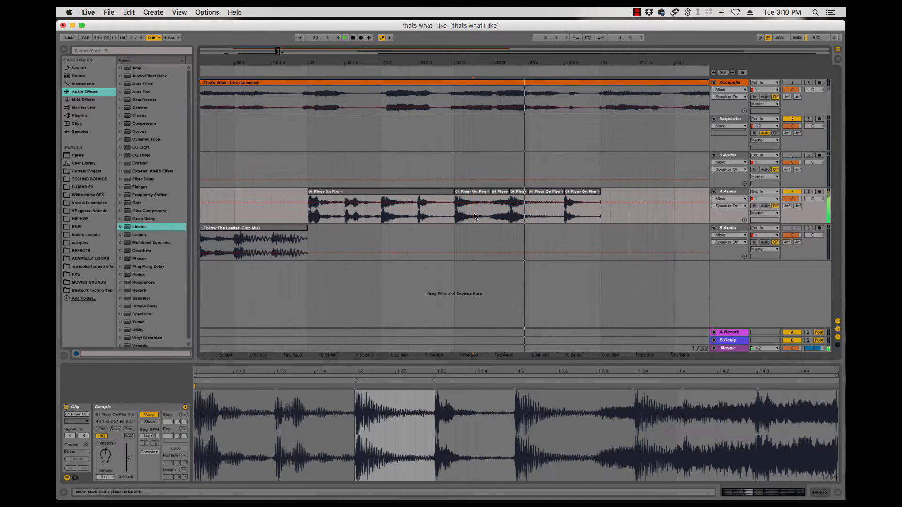
- Audition the rearranged Floor On Fire bar several times from 33.1.1
left_click(305, 216)
key("space")
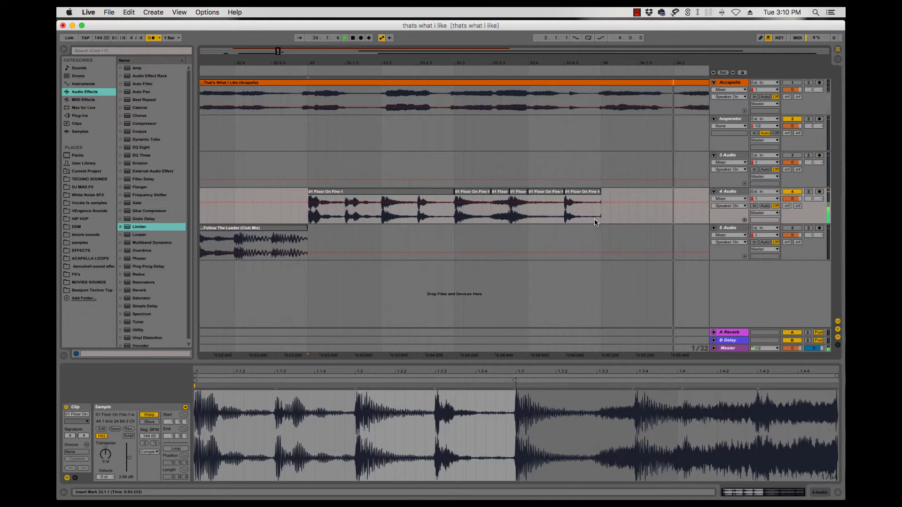
key("space")
key("space")
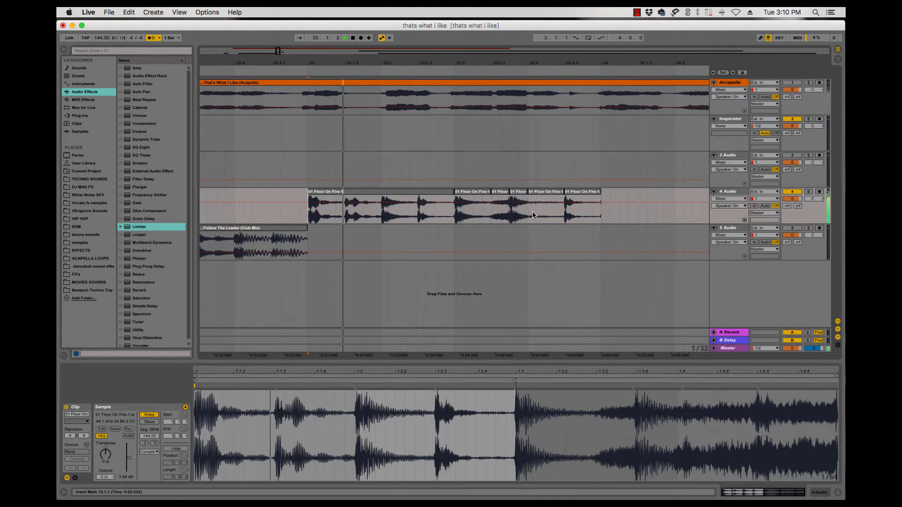
key("space")
key("space")
key("space")
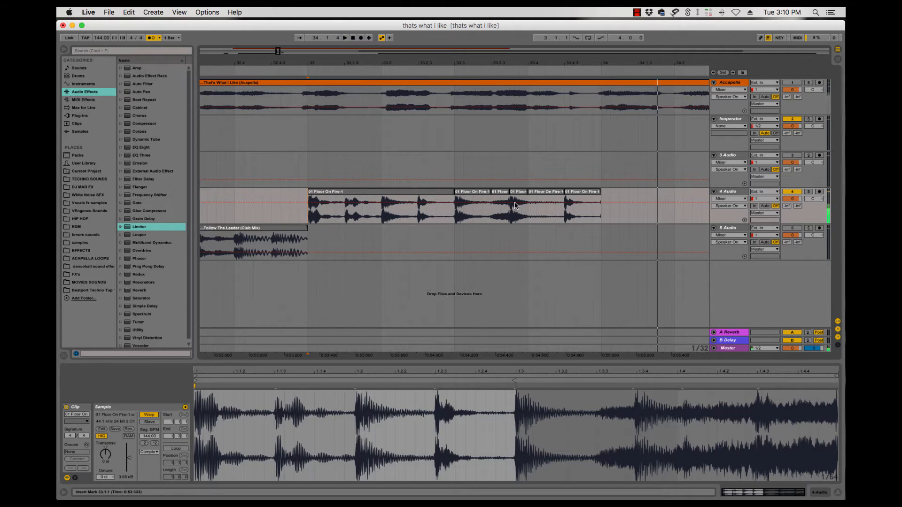
- Copy the Floor On Fire section from 33.3.4 to 33.4.3, paste it at 33.3.1, and audition from bar 33
left_click(518, 192)
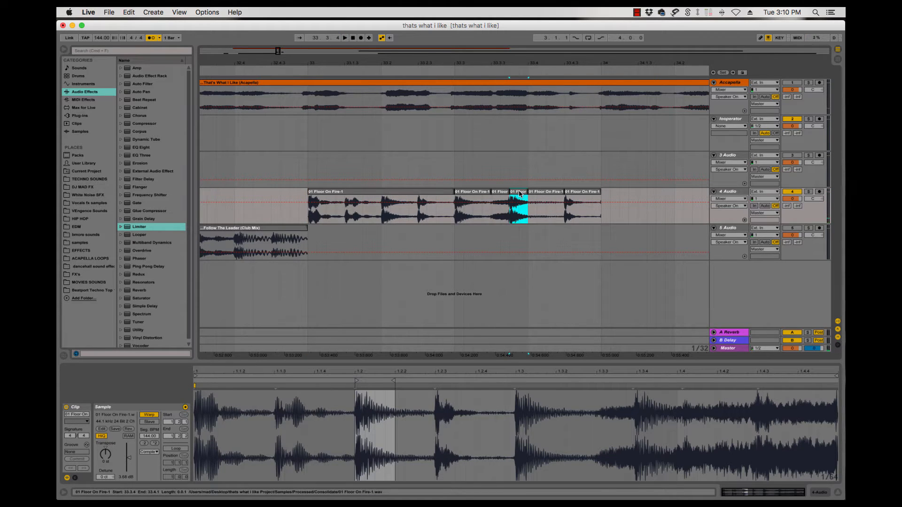
left_click_drag(511, 224, 563, 224)
left_click(455, 222)
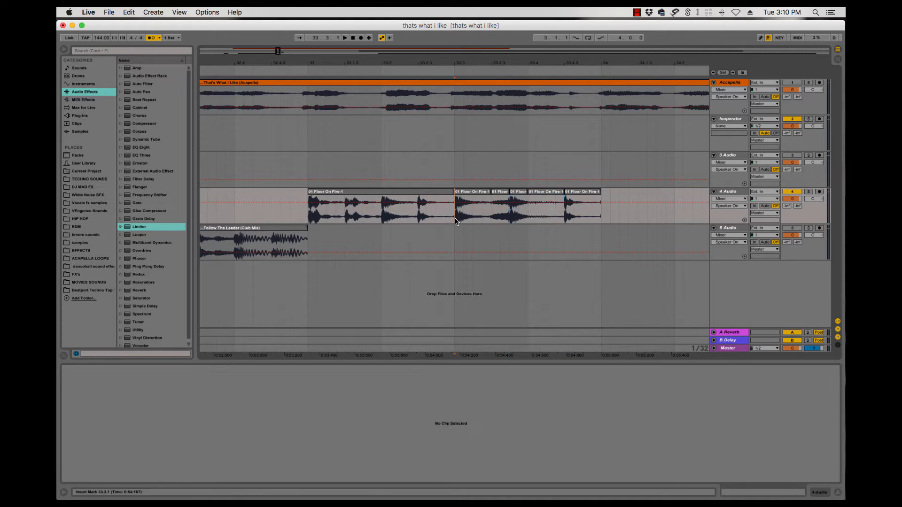
left_click(445, 211)
key("space")
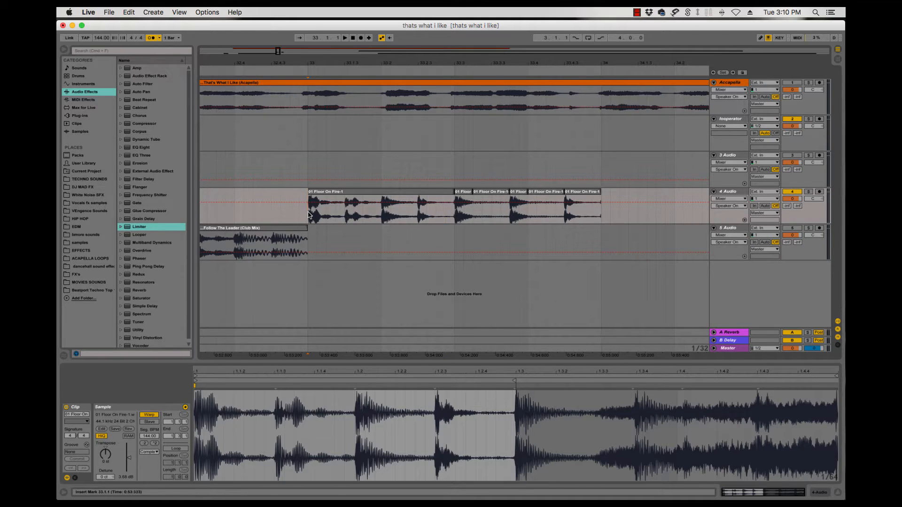
key("space")
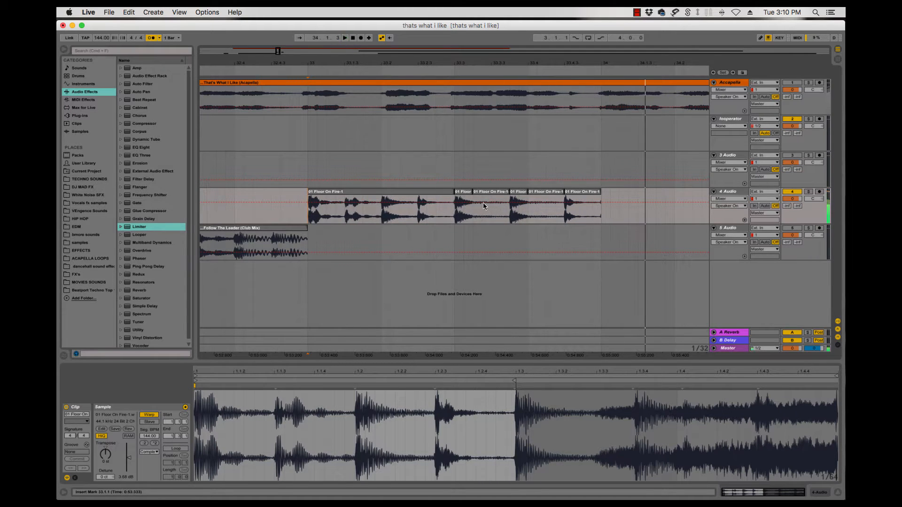
- Select all Floor On Fire pieces from 33.1.1 to 34.1.1 and show the clip fades on track 4 Audio
left_click(594, 216, "shift")
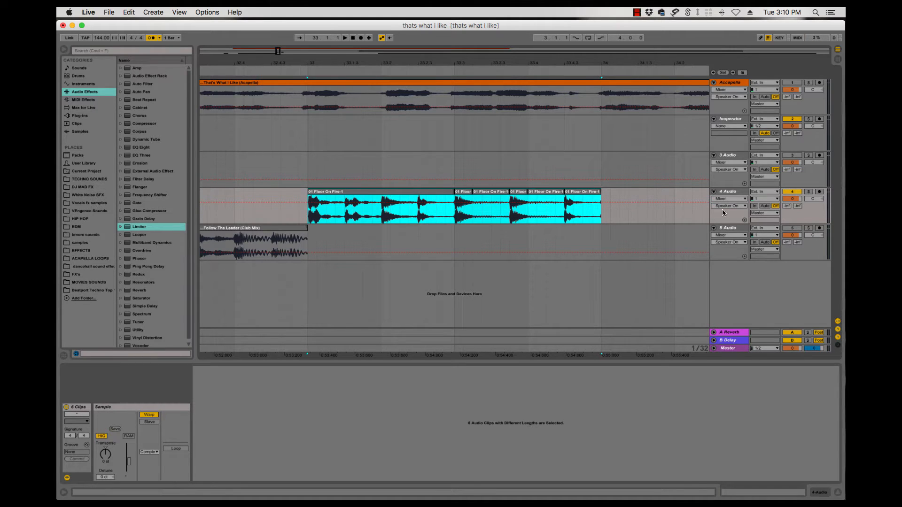
left_click(737, 205)
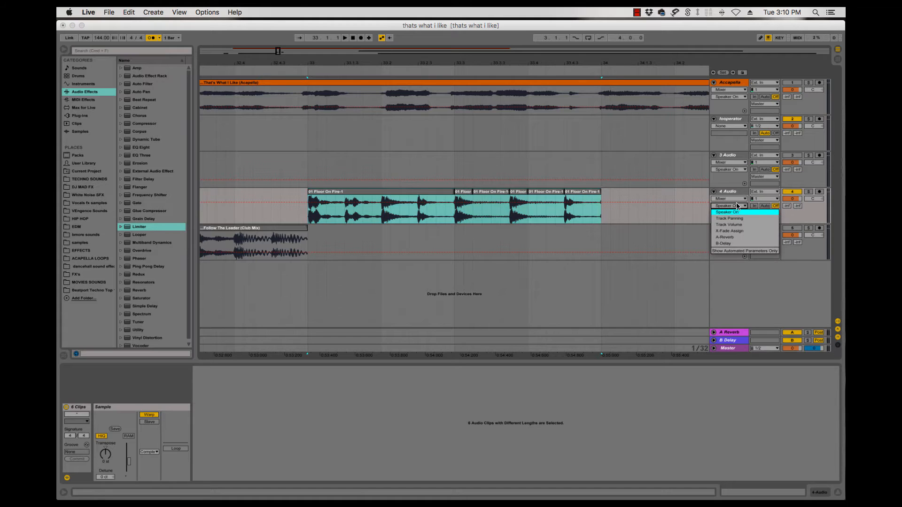
left_click(735, 203)
left_click(734, 202)
left_click(729, 209)
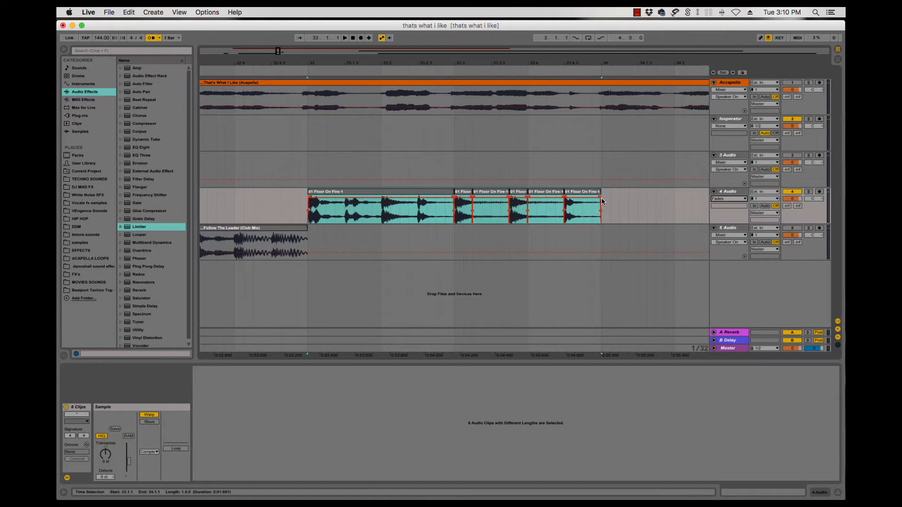
- Add a short fade-out to the last piece ending at 34.1.1 and consolidate all pieces of bar 33 into one clip
left_click(598, 199)
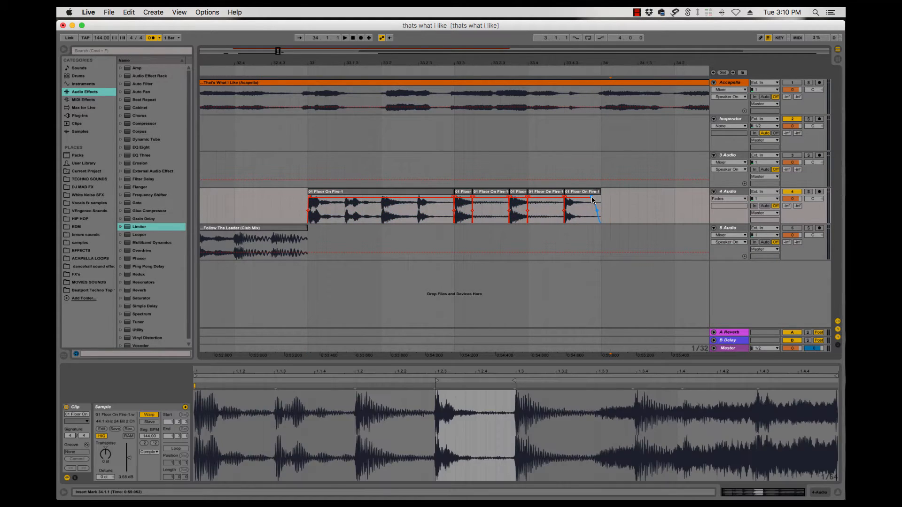
left_click(592, 199)
left_click(334, 195, "shift")
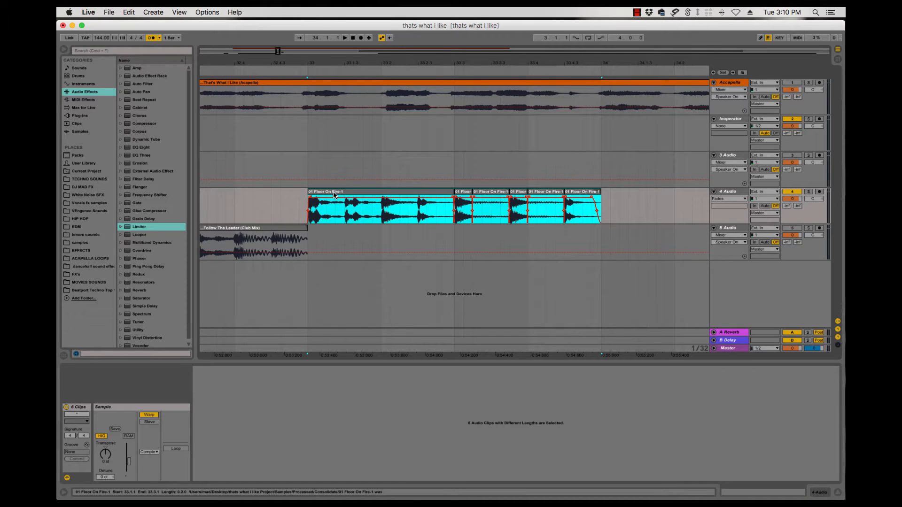
key("super+j")
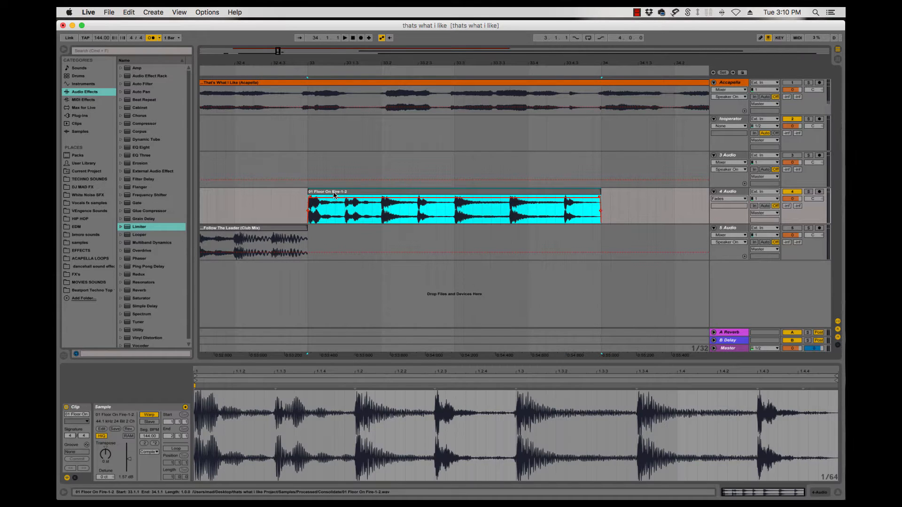
- Move the consolidated Floor On Fire bar to 9.1.1 and duplicate it to fill bars 9 to 12
key("minus")
key("minus")
key("minus")
key("minus")
key("minus")
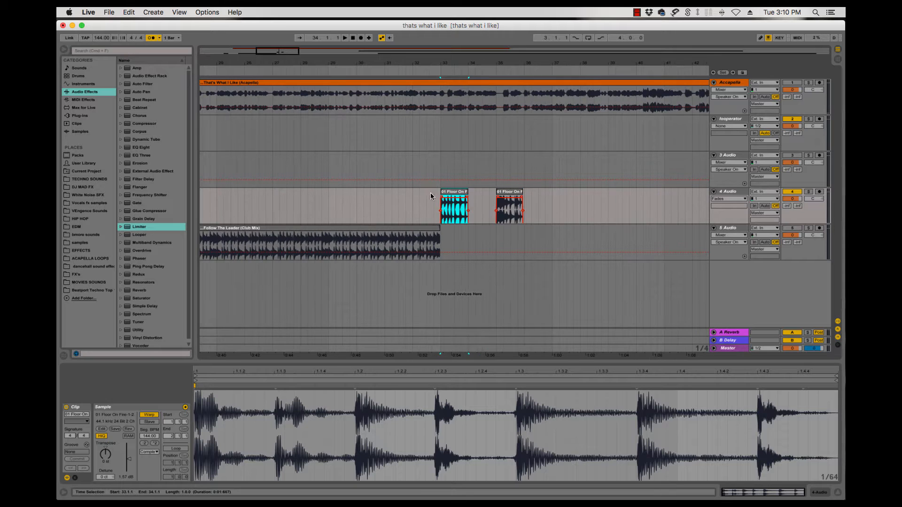
key("minus")
key("minus")
key("minus")
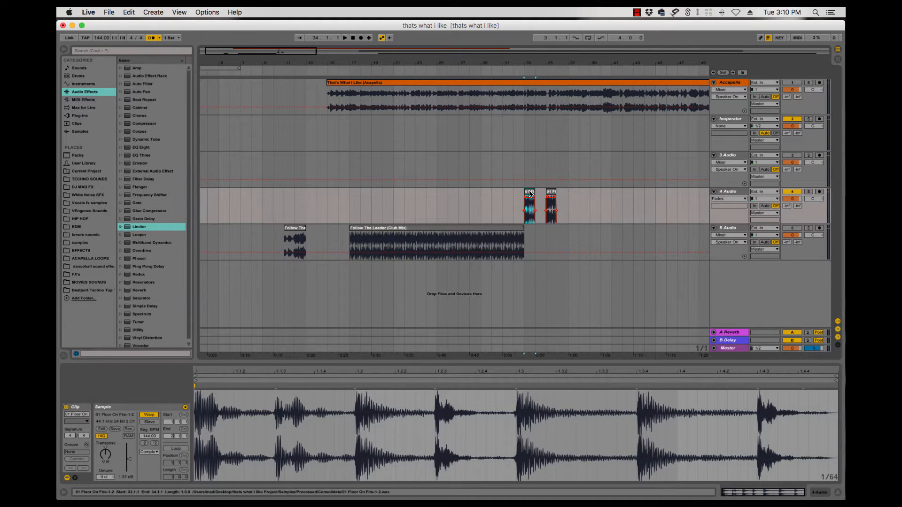
left_click_drag(529, 194, 271, 217)
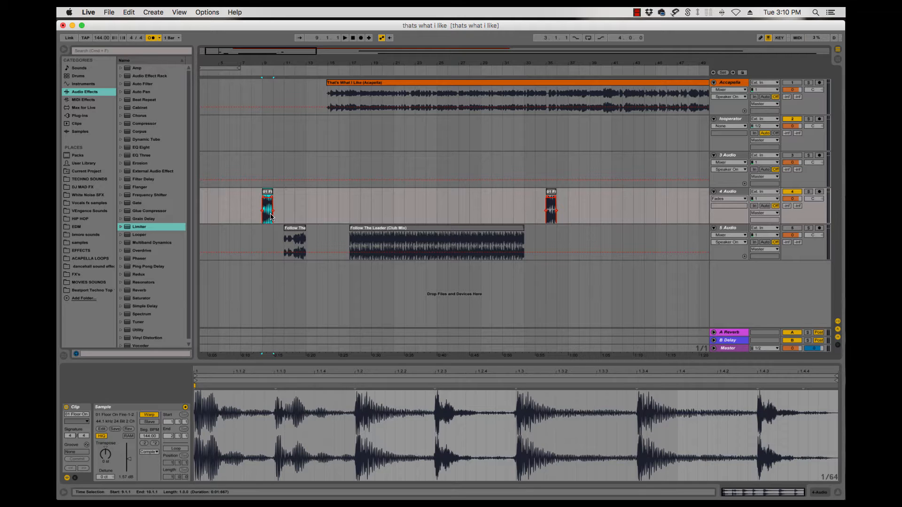
key("super+d")
key("super+d")
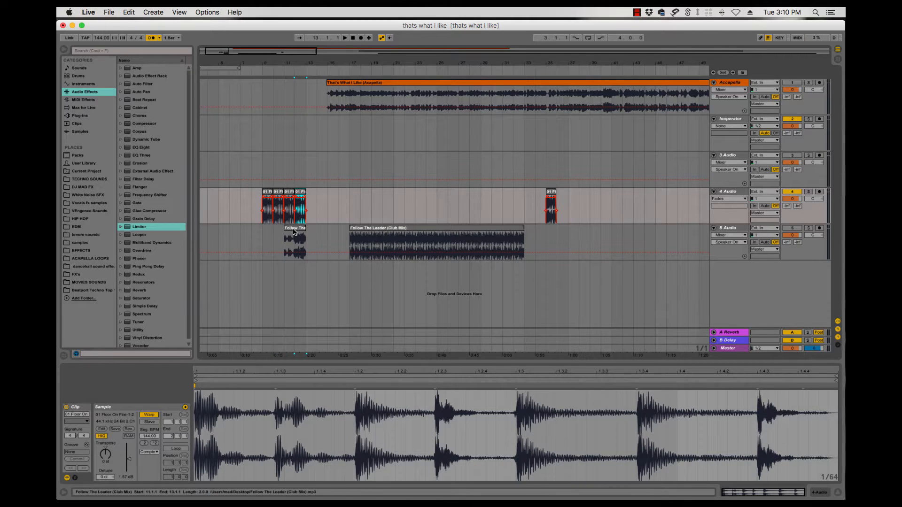
- Move the short Follow The Leader clip and the remaining Floor On Fire clip to 13.1.1, and duplicate the Floor On Fire clip twice
left_click_drag(295, 231, 312, 238)
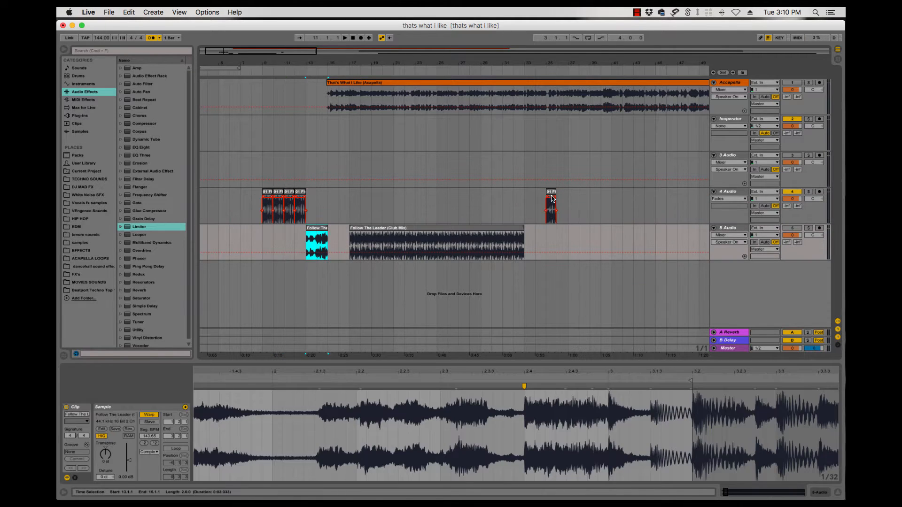
left_click_drag(552, 198, 312, 202)
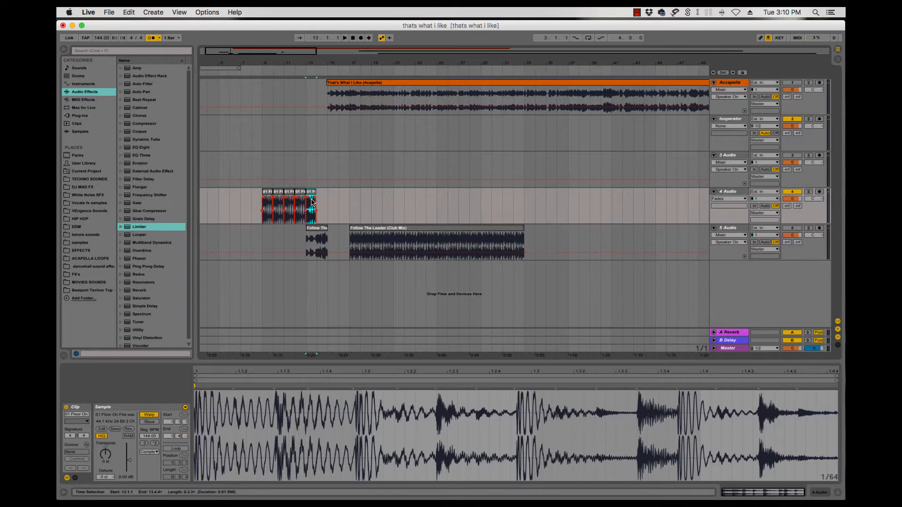
key("super+d")
key("super+d")
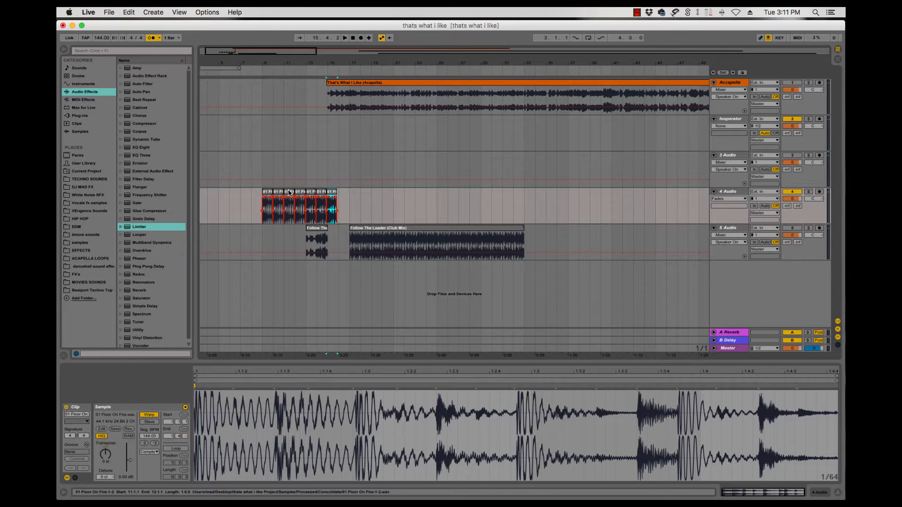
- Paste the copied Floor On Fire clip at 16.1.1 and audition the arrangement from bar 9
left_click(338, 217)
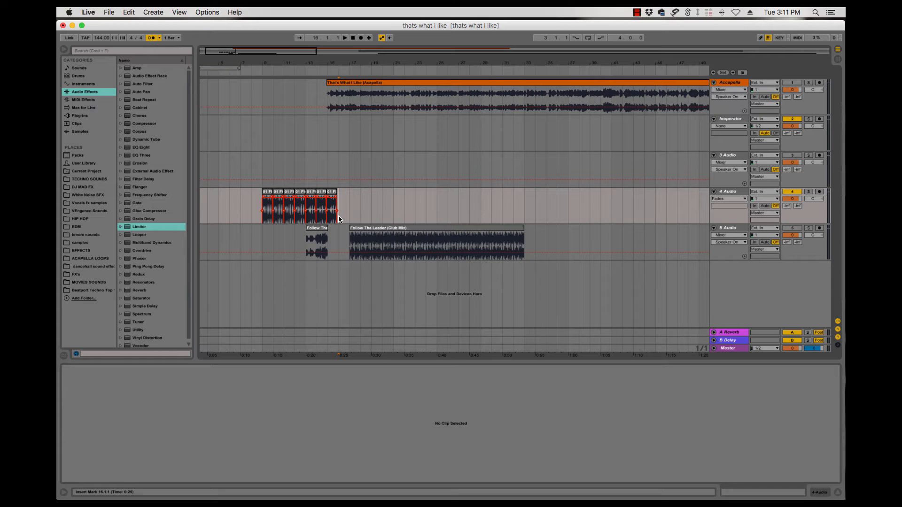
key("super+v")
left_click(262, 225)
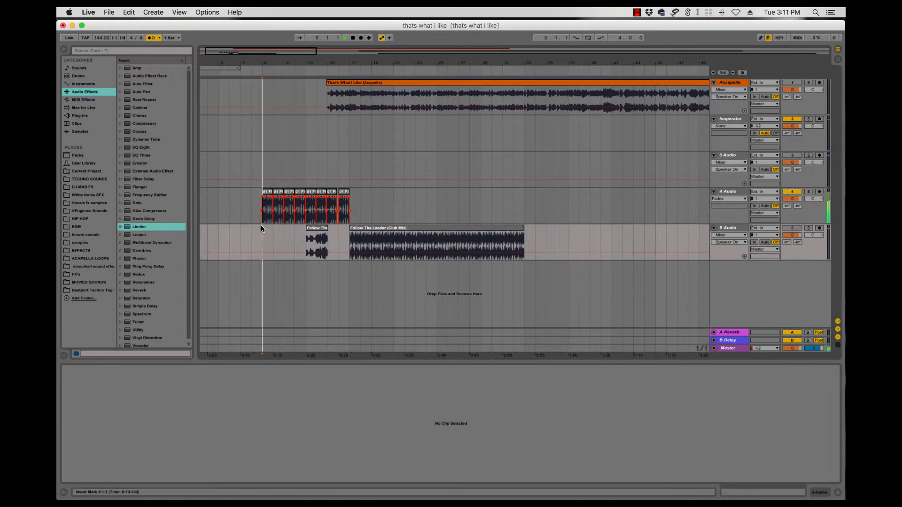
key("space")
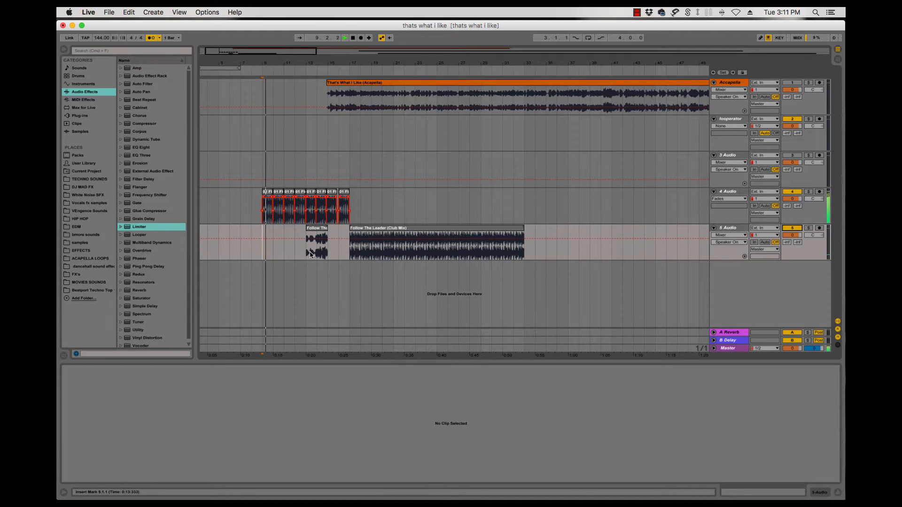
- Audition the short Follow The Leader clip together with the Floor On Fire drums from bar 13
left_click(308, 229)
left_click(309, 229)
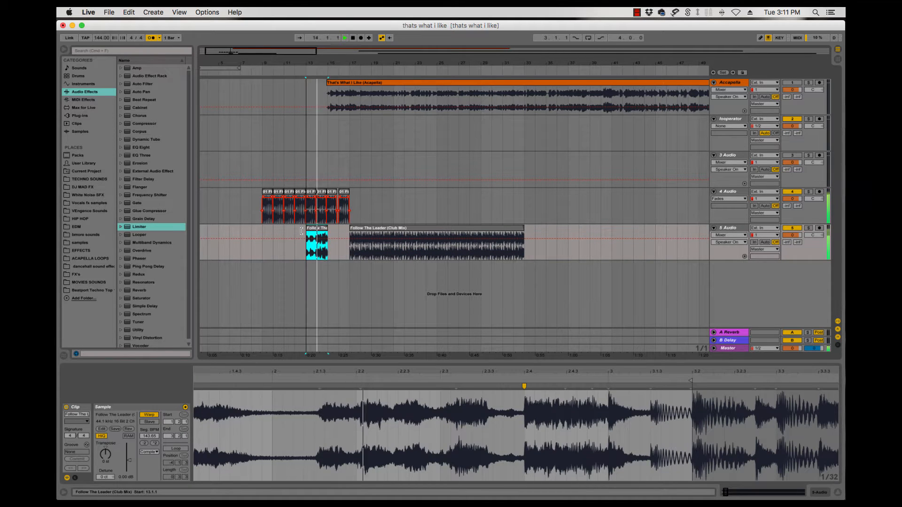
double_click(315, 230)
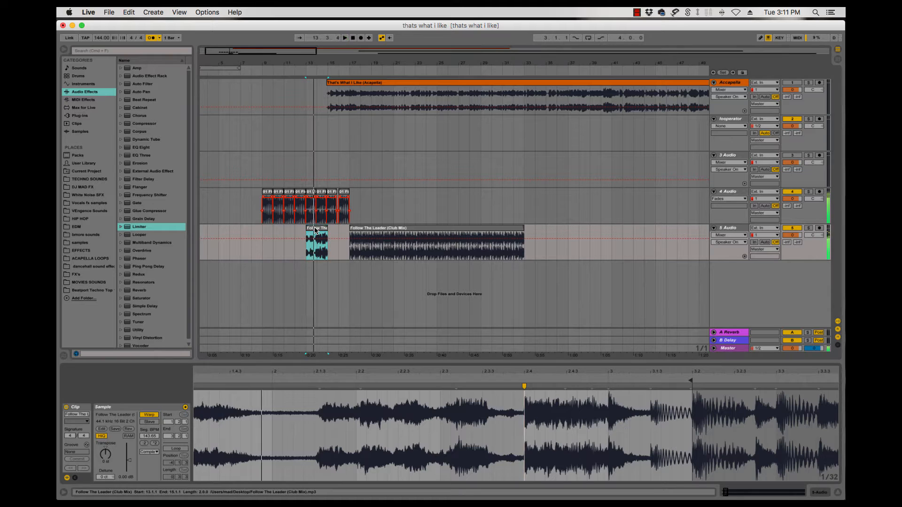
key("space")
key("space")
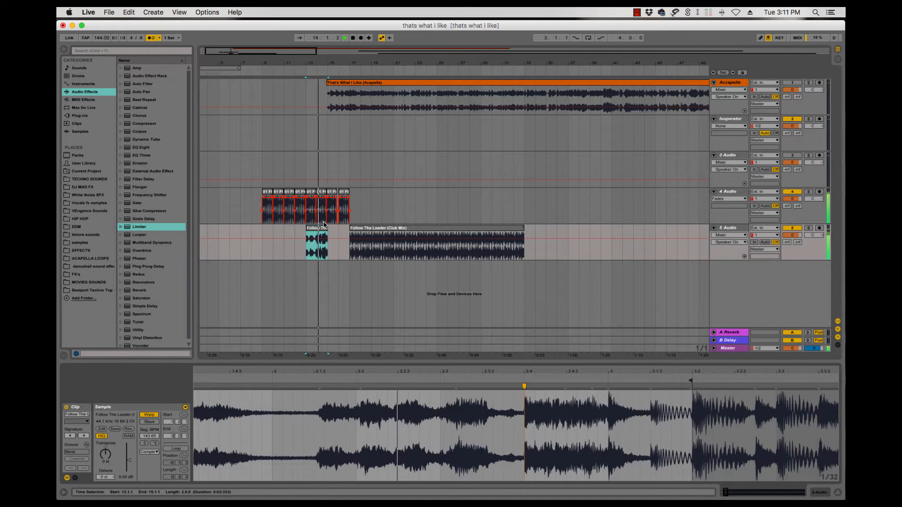
key("space")
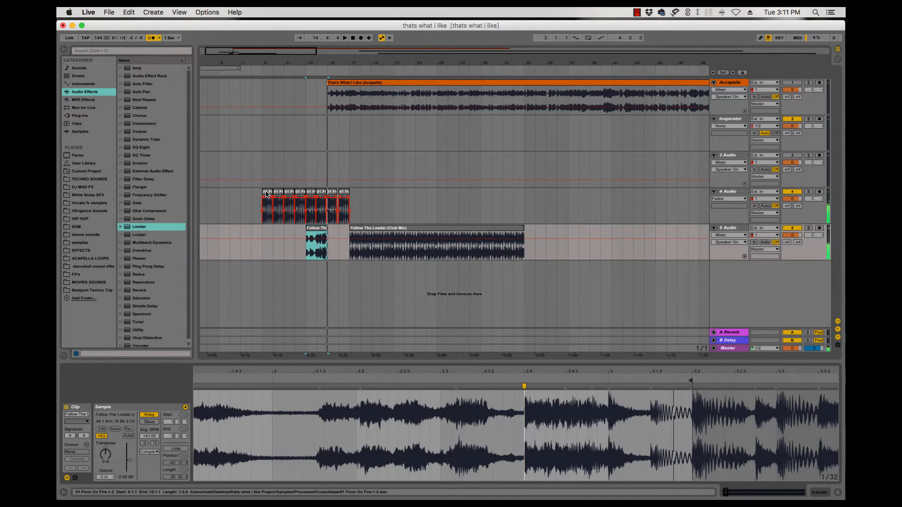
- Compare the Floor On Fire clips at bar 9 and bar 13 by playing from each, and replay bar 13
left_click(266, 194)
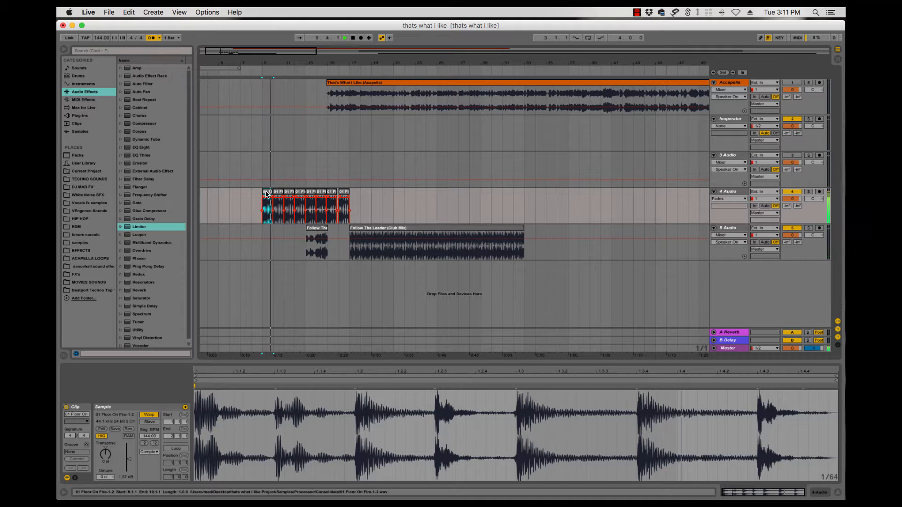
left_click(310, 194)
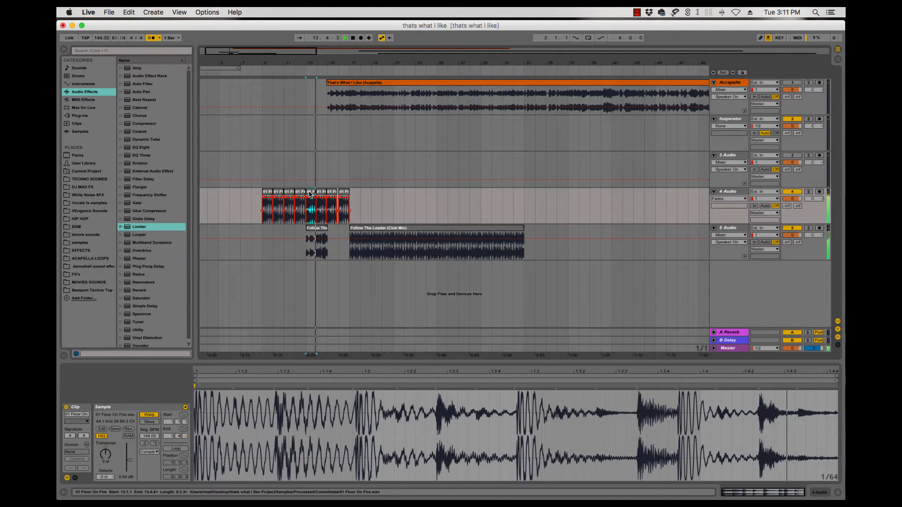
key("space")
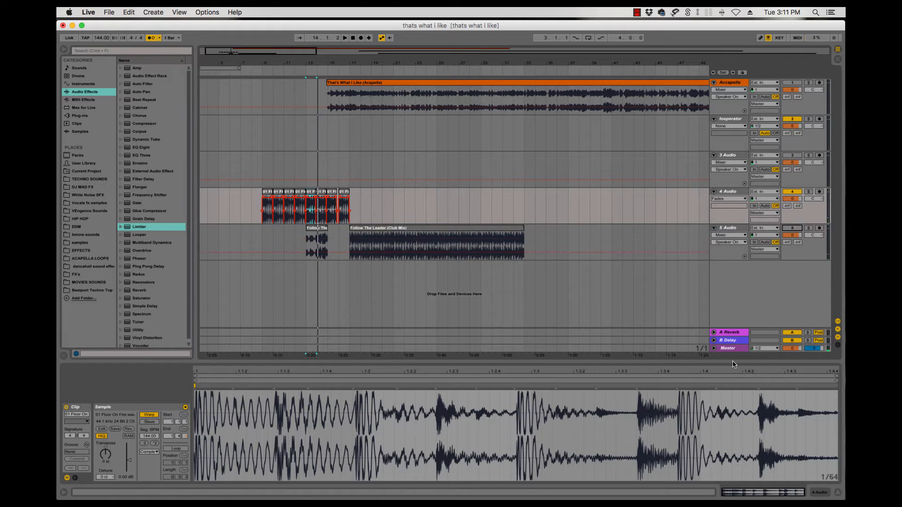
key("space")
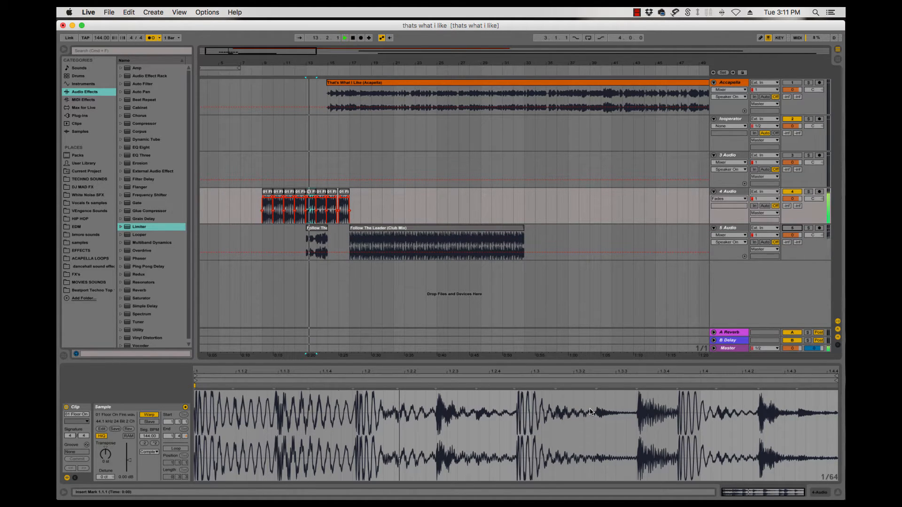
key("space")
key("space")
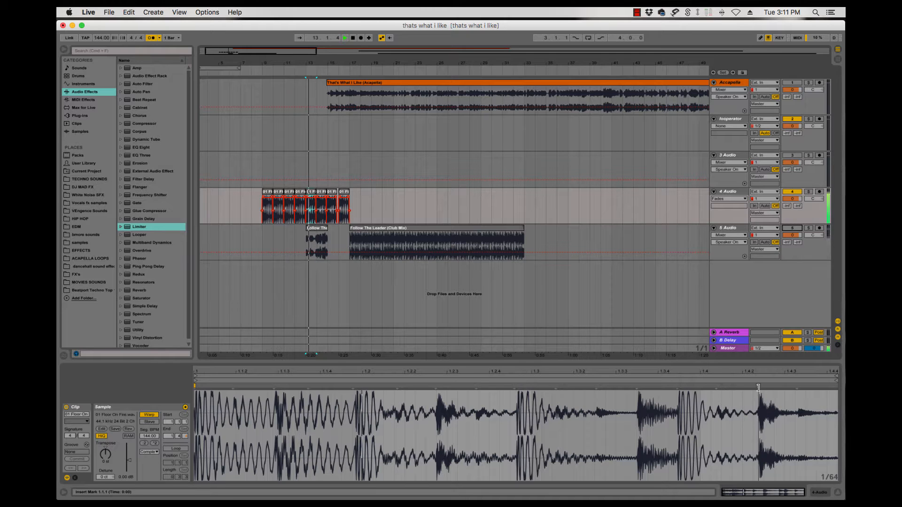
- Warp the last hit of the bar 13 Floor On Fire clip later to about 1.4.3, duplicate the clip three times, and replay from bar 13
mouse_move(758, 388)
left_mouse_down()
mouse_move(742, 387)
mouse_move(784, 387)
left_mouse_up()
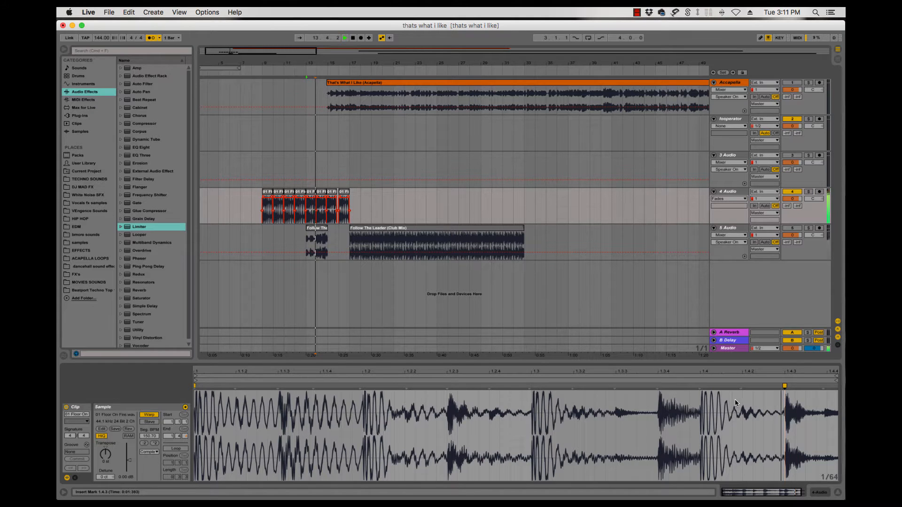
left_click(312, 193)
key("super+d")
key("super+d")
key("super+d")
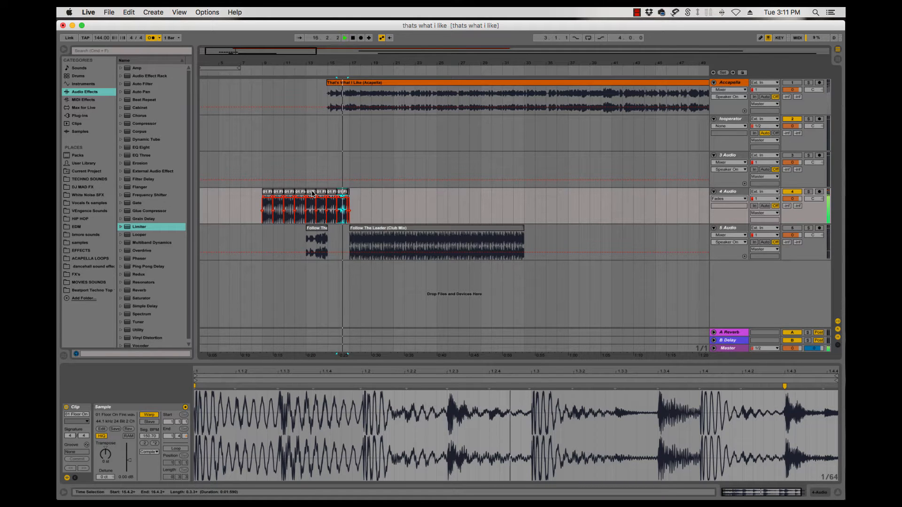
left_click(312, 193)
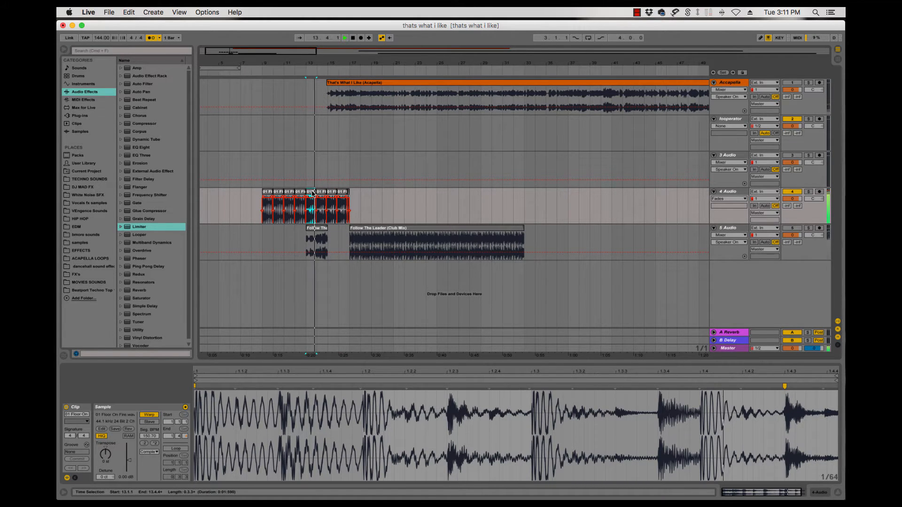
- Extend the bar 13 Floor On Fire clip's end to almost bar 14, duplicate it three times, and play from bar 13
key("plus")
key("plus")
key("plus")
key("plus")
key("plus")
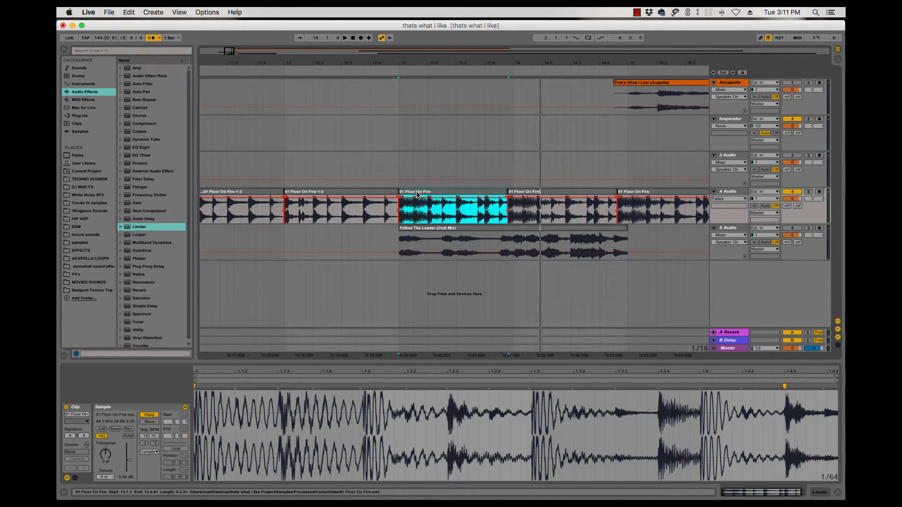
left_click_drag(506, 193, 513, 193)
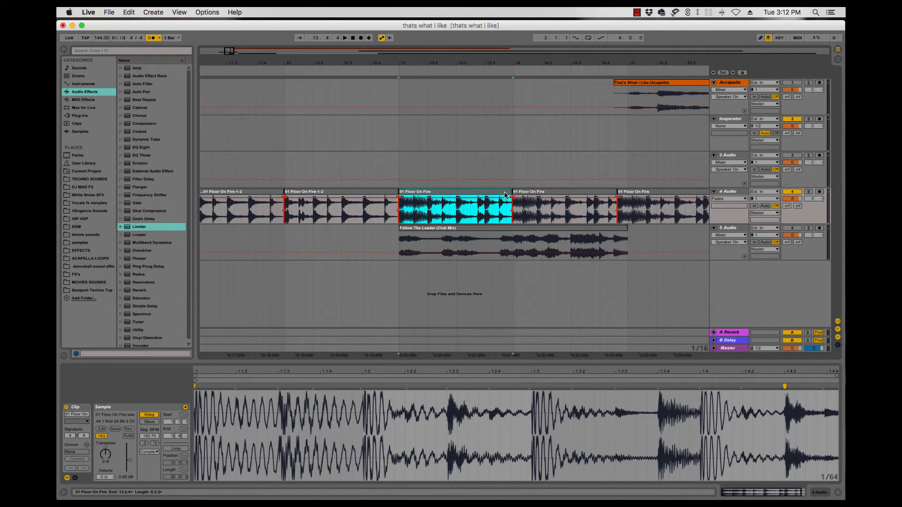
key("ctrl+d")
key("ctrl+d")
key("ctrl+d")
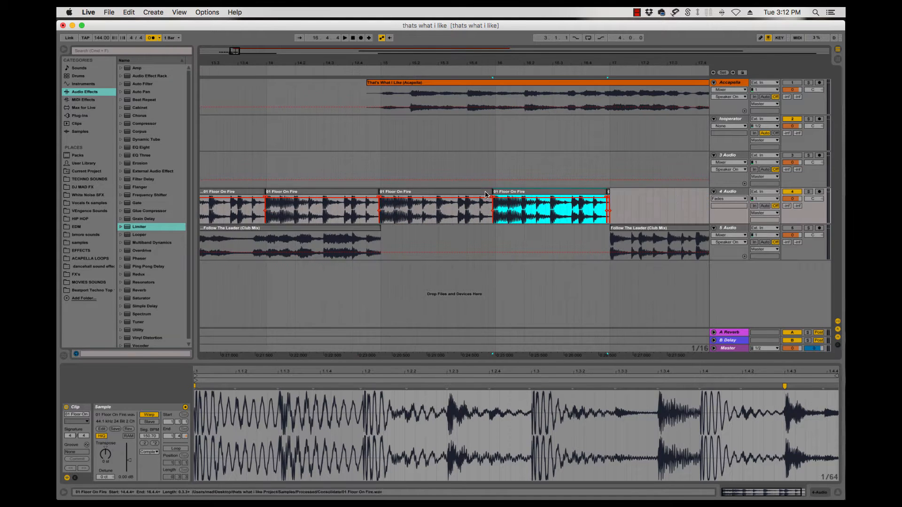
left_click(337, 193)
key("space")
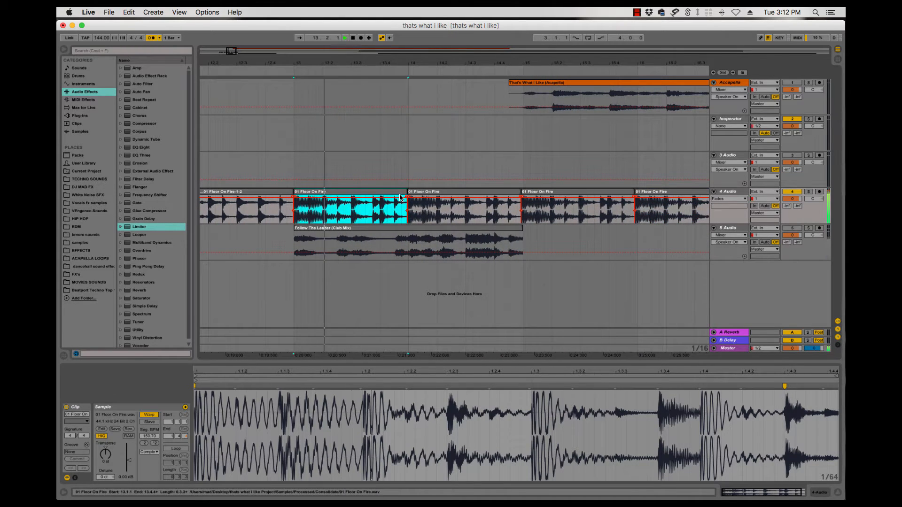
- Copy the bar 12 Floor On Fire-1-2 clip, and audition the drums from 16.1.1 and again from bar 13
left_click(262, 193)
key("super+c")
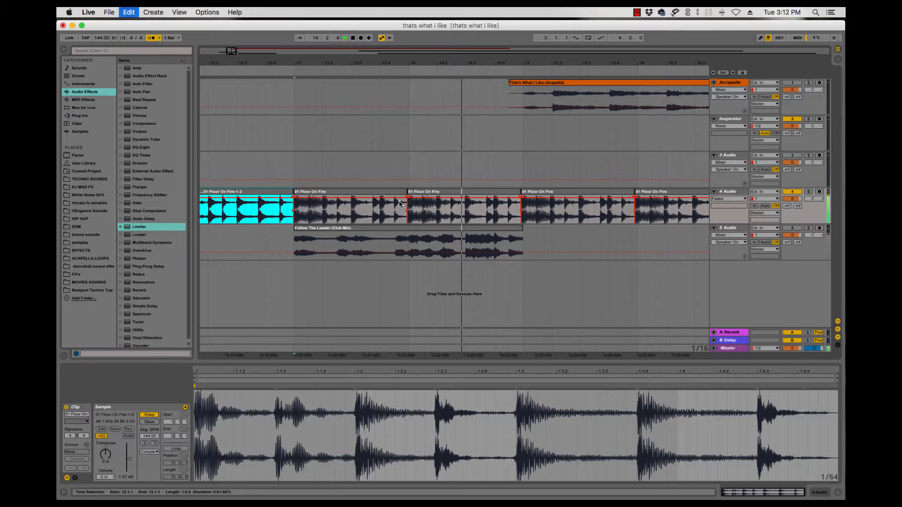
scroll(263, 195, "right", 3)
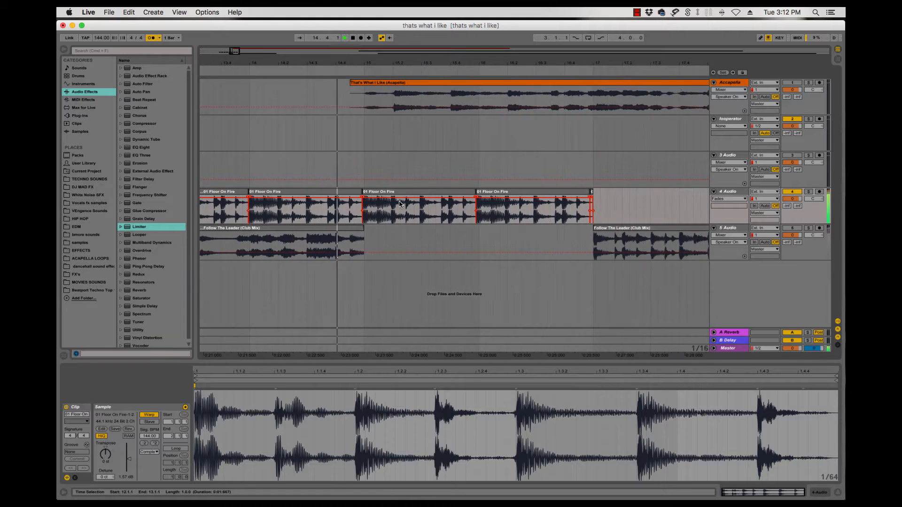
left_click(479, 223)
key("space")
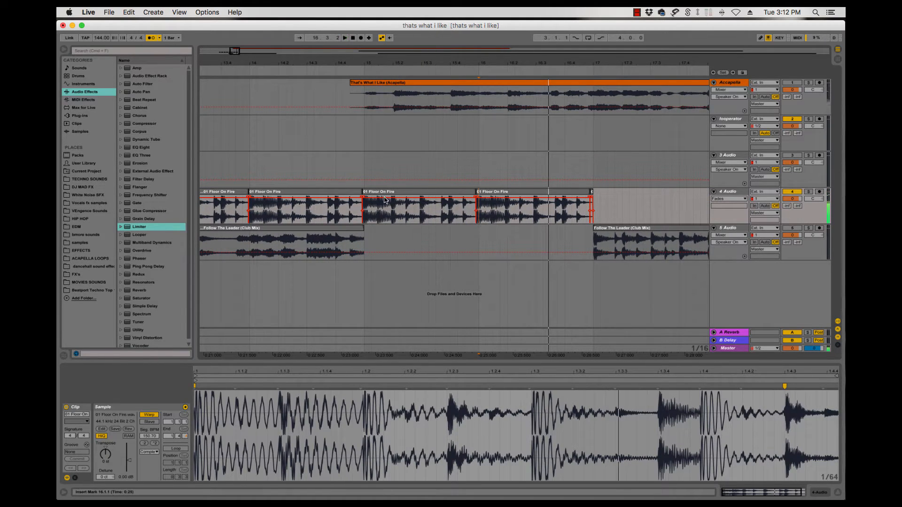
scroll(323, 196, "left", 2)
left_click(322, 193)
key("space")
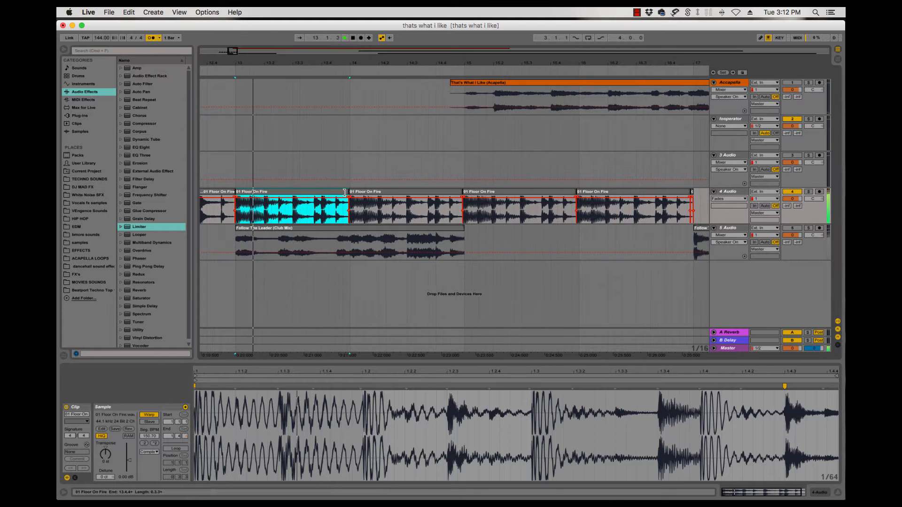
key("space")
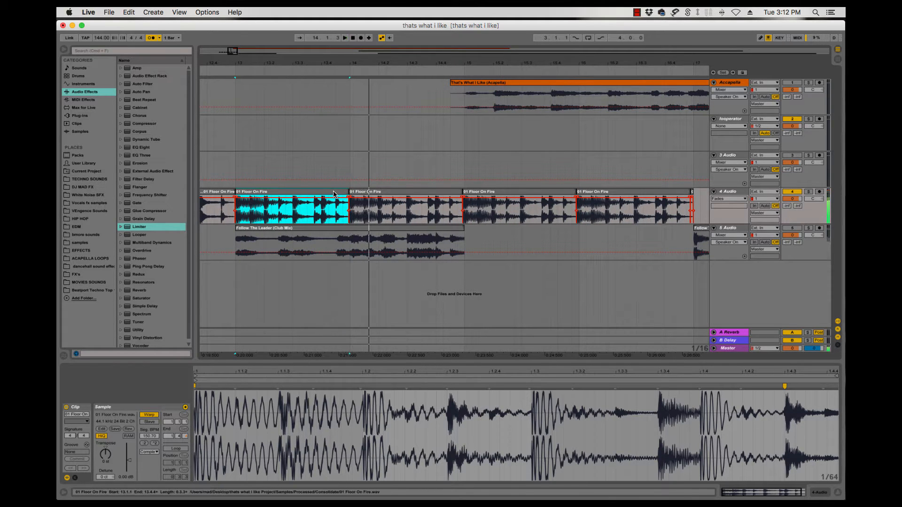
- Try a Seg. BPM of 151.00 on the bar 13 Floor On Fire clip, audition it, and adjust the warp marker near 1.4.3
scroll(610, 390, "right", 2)
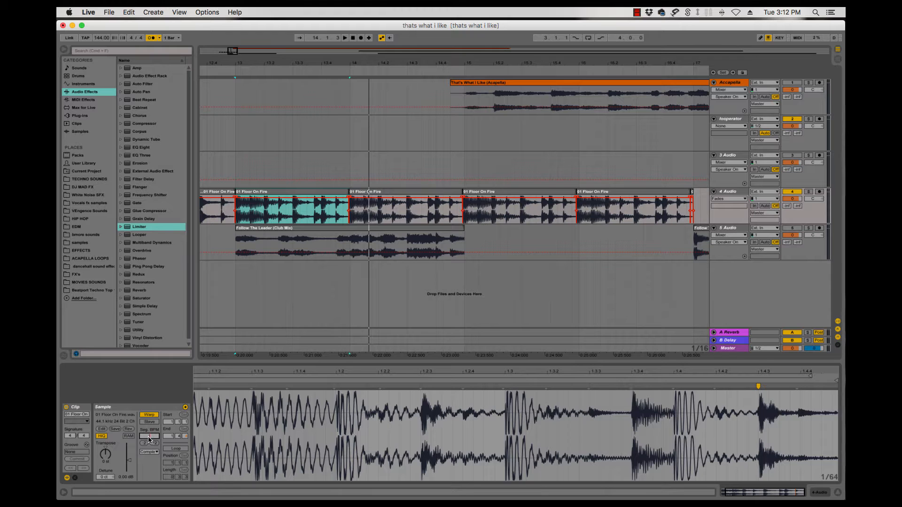
key("Return")
key("space")
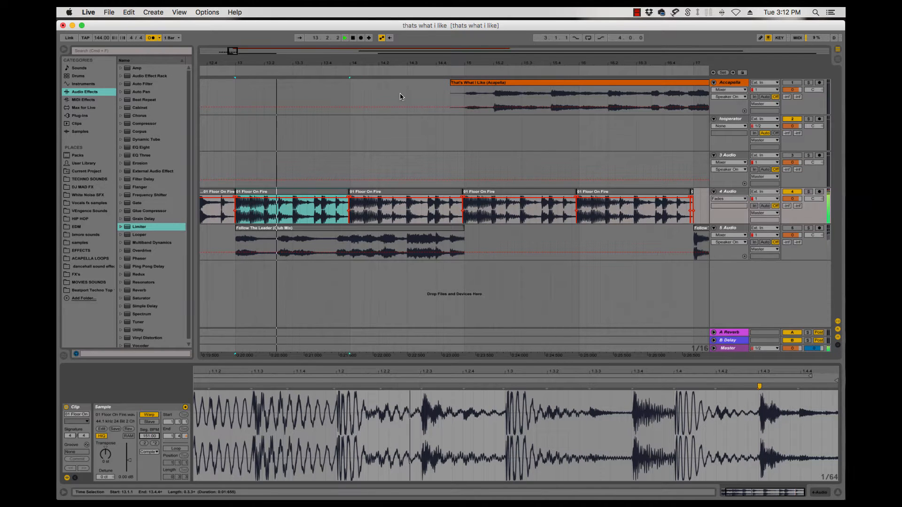
key("space")
left_click(348, 191)
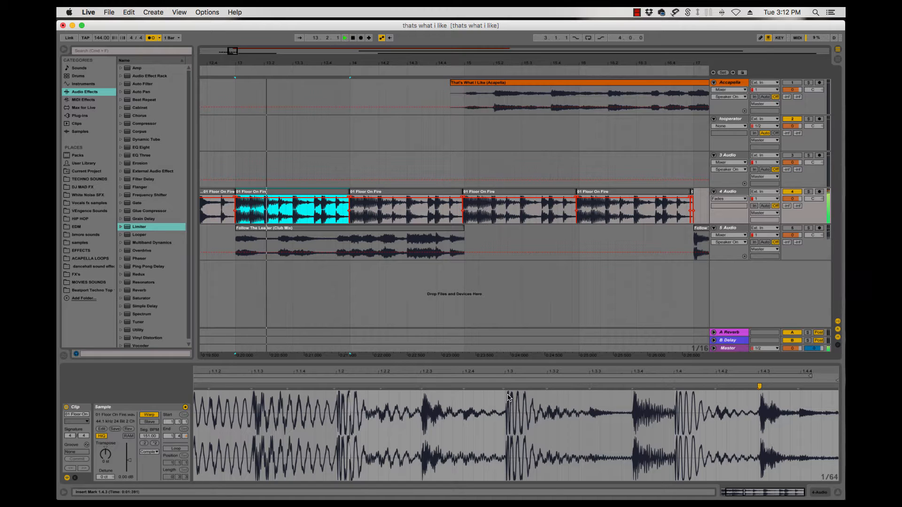
key("space")
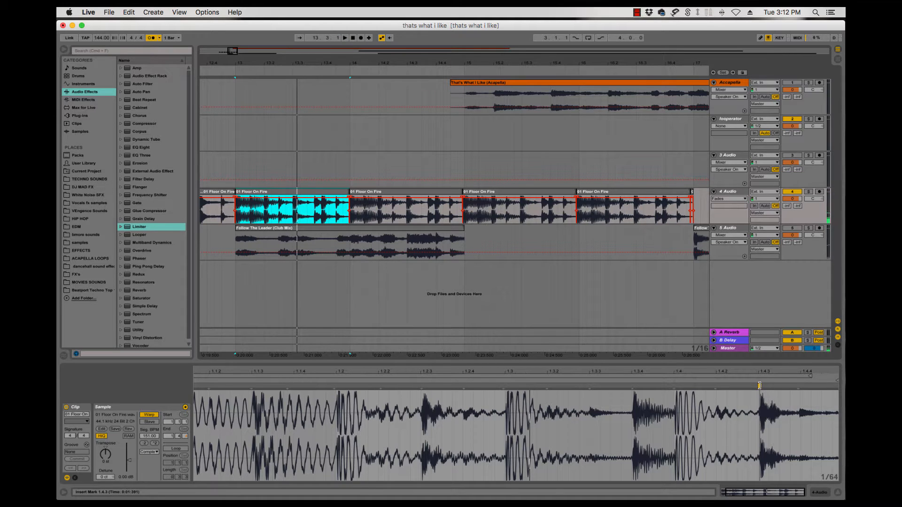
left_click_drag(760, 386, 756, 387)
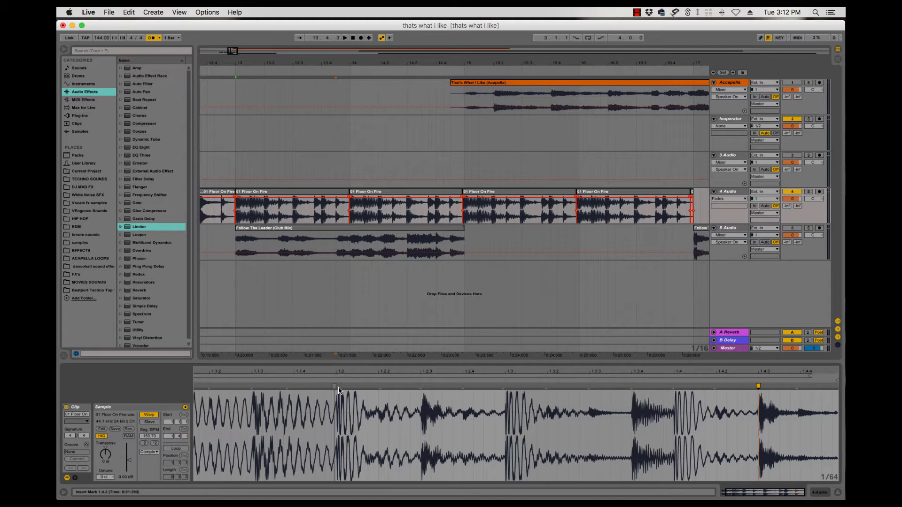
- Play from the bar 13 Floor On Fire clip and duplicate it three times over the following bars
left_click(300, 193)
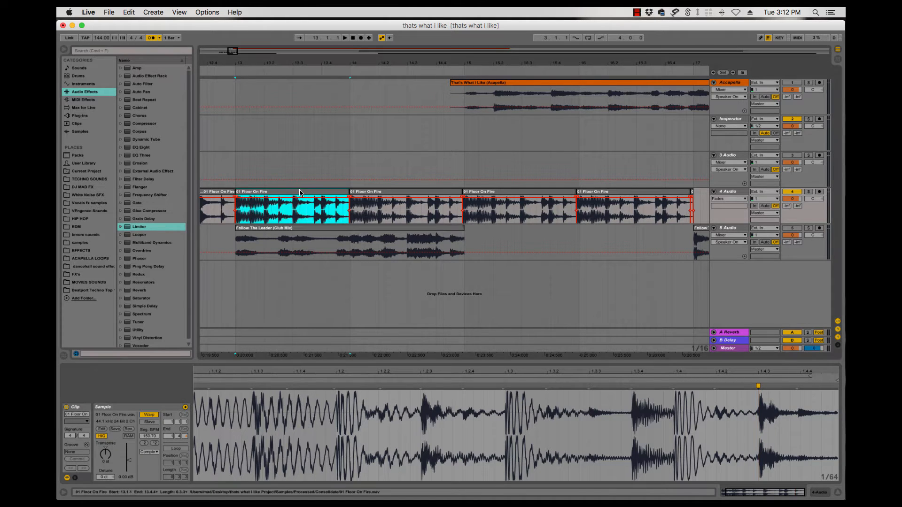
key("space")
key("Right")
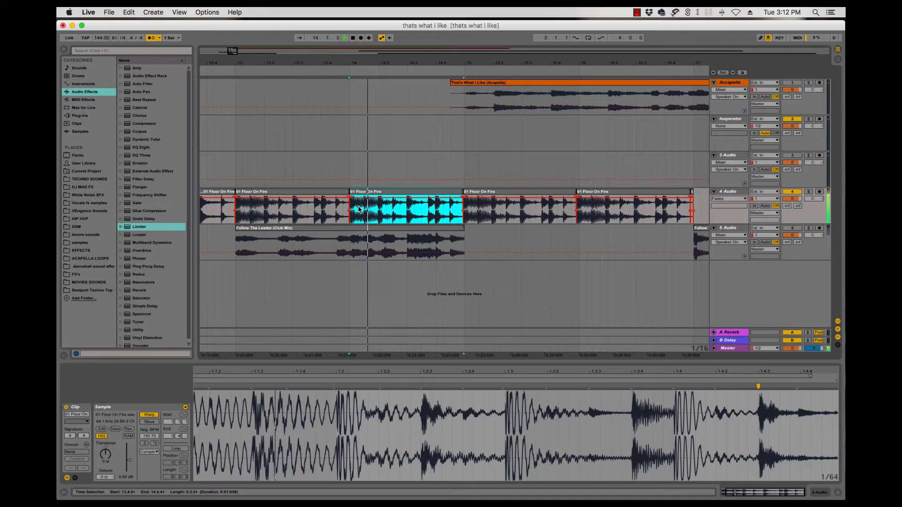
key("Right")
key("Right")
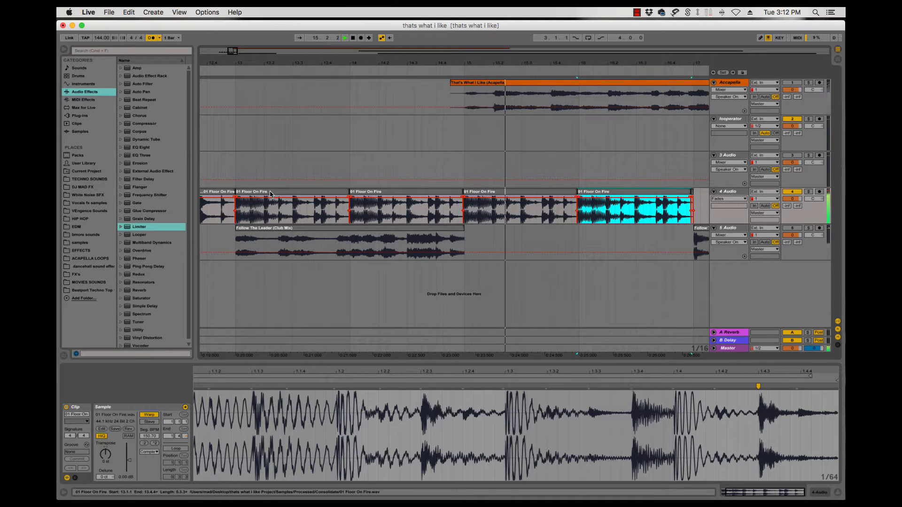
- Replace the last Floor On Fire clip, just before bar 16, with a copy of the bar 12 Floor On Fire-1-2 clip and audition it
left_click(215, 192)
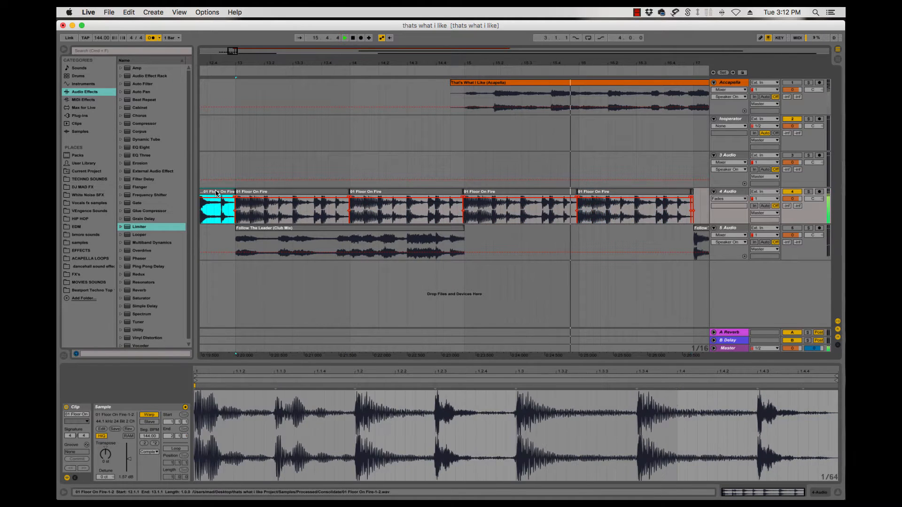
left_click(613, 192)
key("super+j")
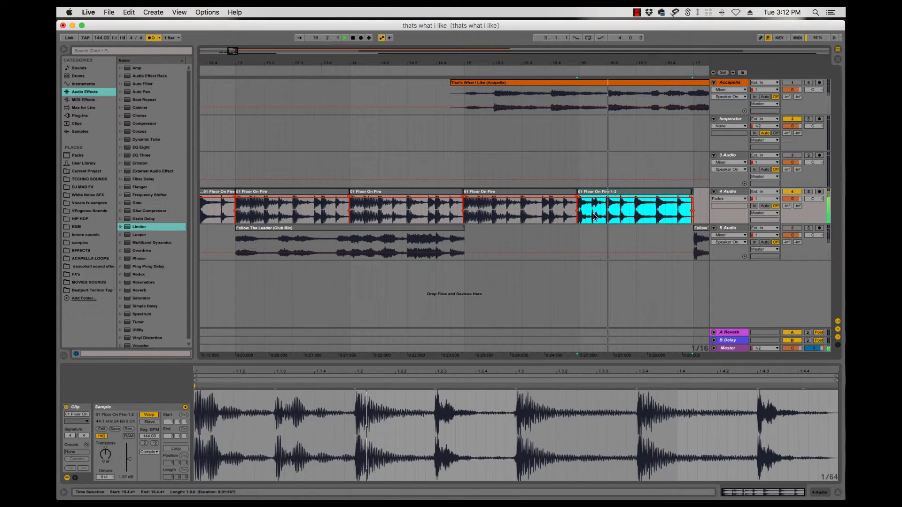
key("space")
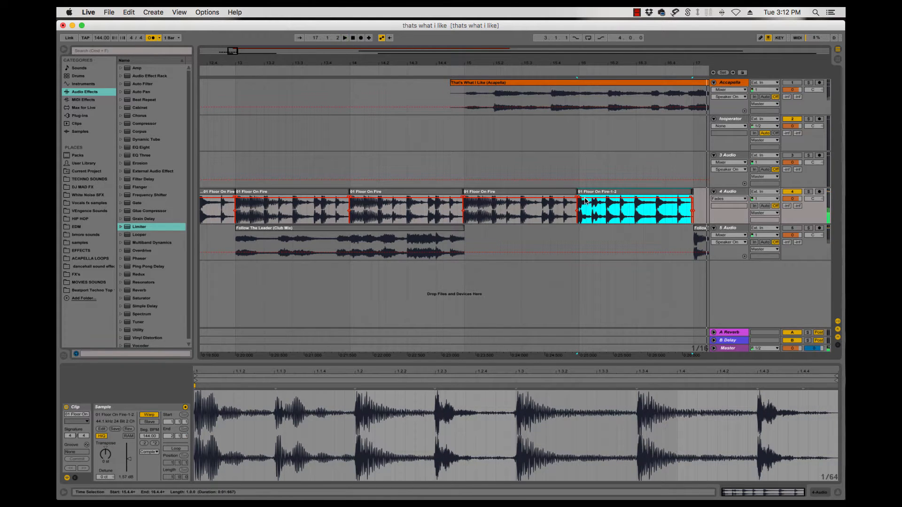
- Reactivate track 5 Audio and play the arrangement from bar 13
scroll(588, 202, "left", 3)
key("minus")
key("minus")
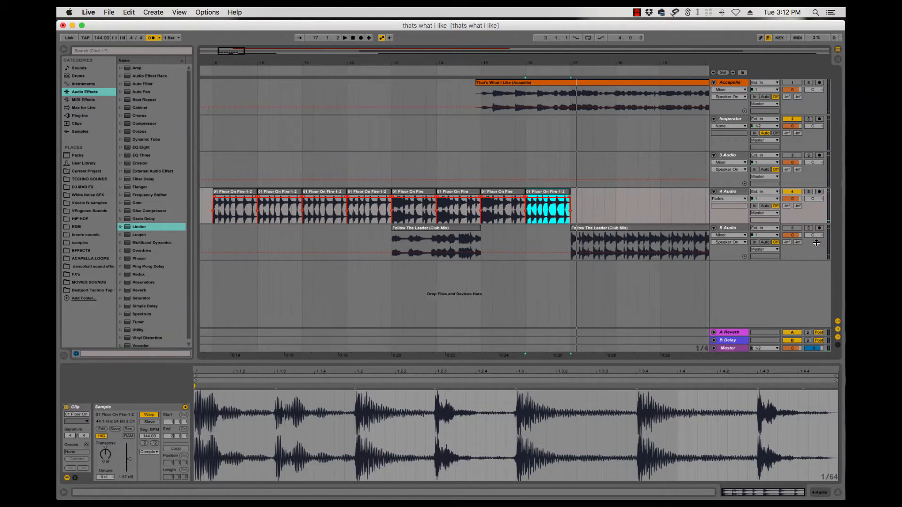
left_click(802, 228)
left_click(388, 253)
key("space")
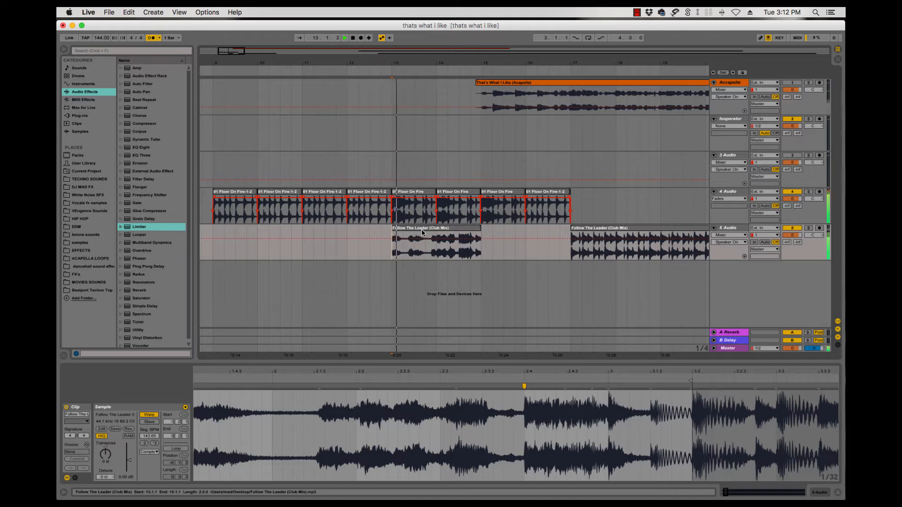
- Duplicate the short Follow The Leader clip from bar 13 to 15.1.1 and listen to it
left_click(421, 228)
key("super+d")
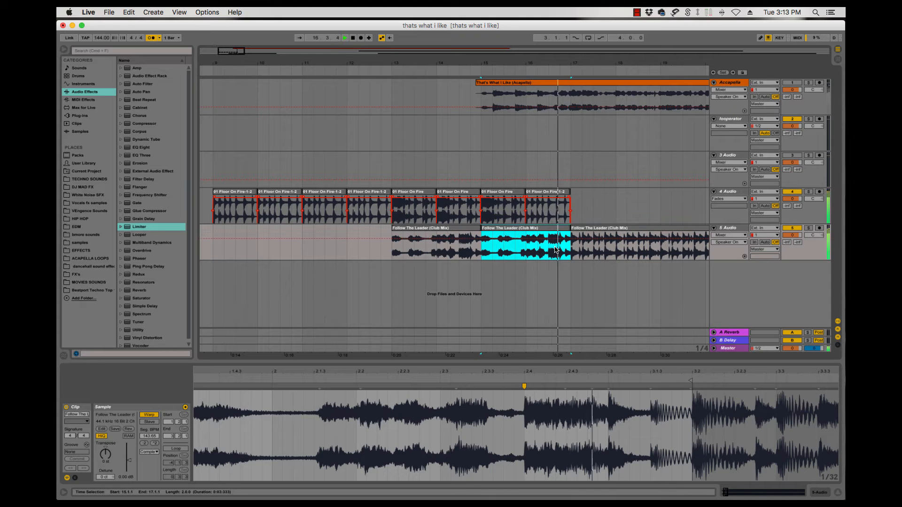
key("space")
- Move the four Floor On Fire-1-2 clips in bars 9 to 12 four bars earlier
scroll(428, 233, "left", 3)
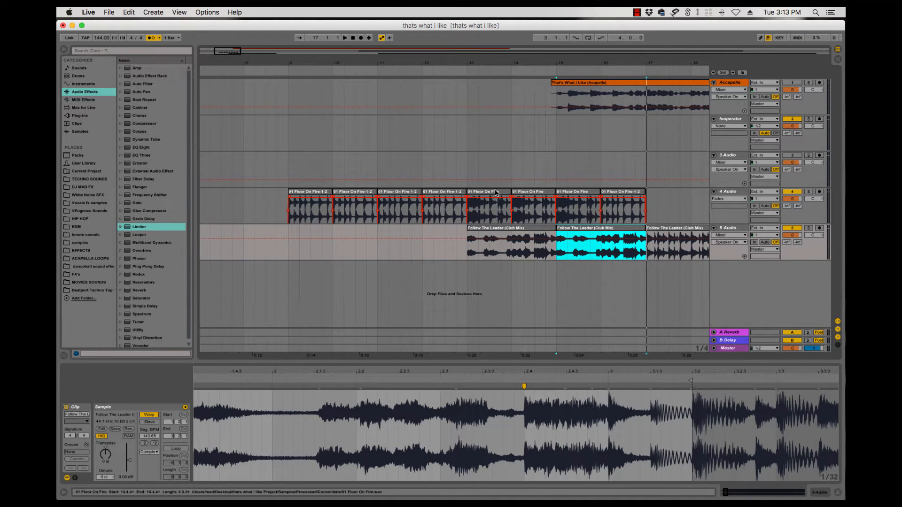
left_click(431, 193)
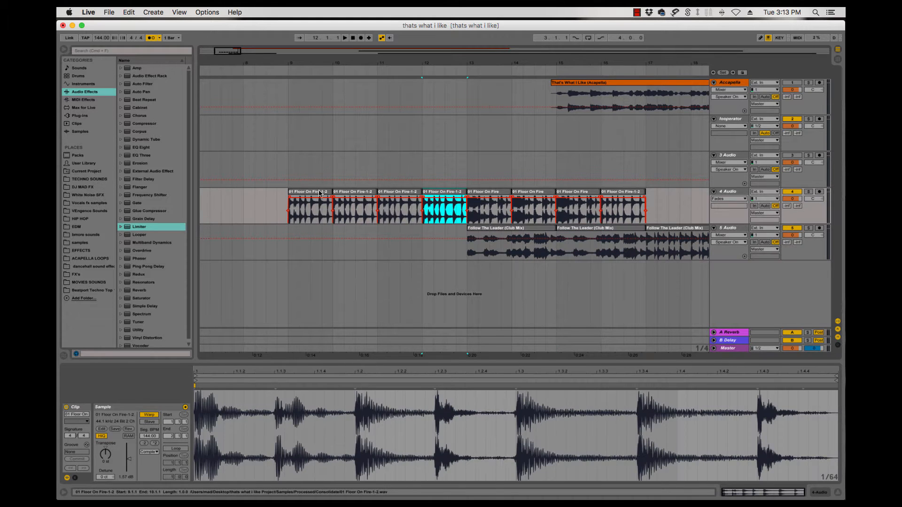
left_click(318, 194, "shift")
left_click_drag(441, 194, 262, 192)
- Move the two Floor On Fire clips at bars 13 and 14 to bars 11 and 12
left_click(489, 194)
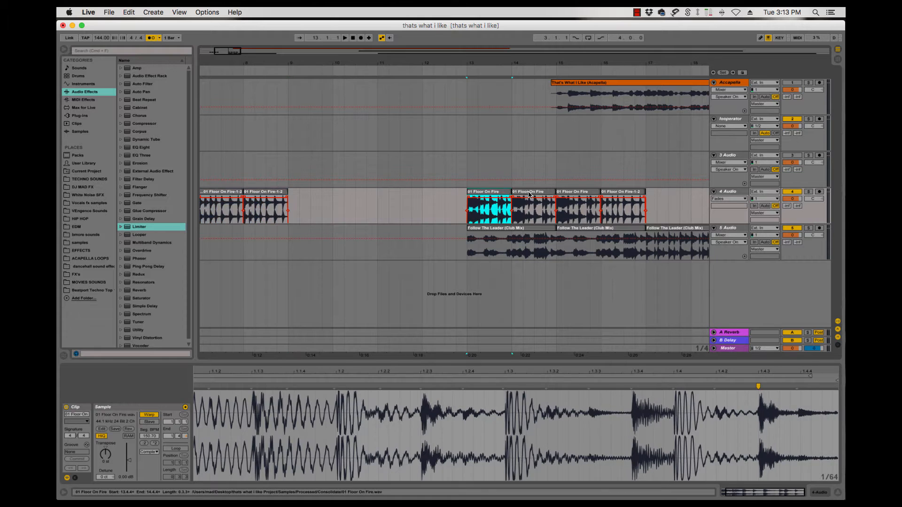
left_click(531, 193, "shift")
left_click_drag(489, 194, 307, 195)
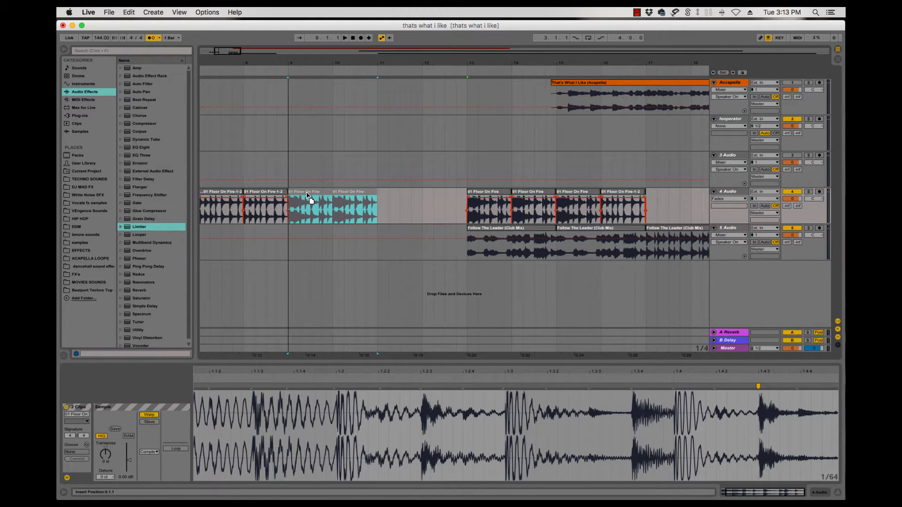
left_click_drag(354, 194, 402, 196)
- Fill bars 9 and 10 with duplicates of the bar 8 Floor On Fire-1-2 clip, and bars 13 and 14 with duplicates of the bar 12 clip
left_click(267, 195)
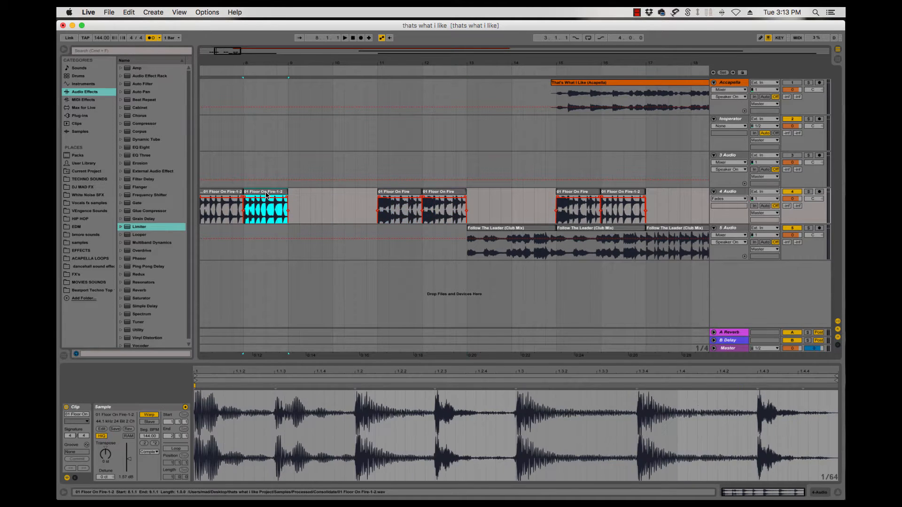
key("super+d")
key("super+d")
left_click(444, 203)
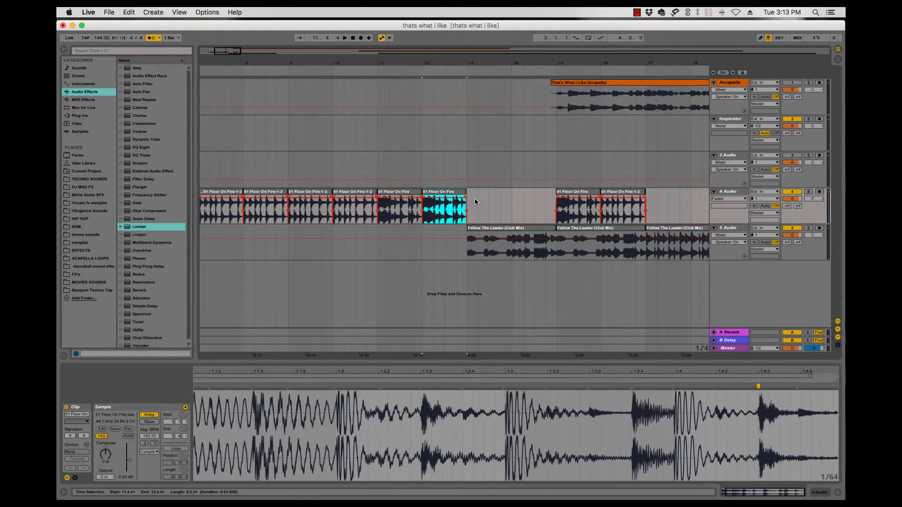
key("super+d")
key("super+d")
- Place copies of the bar 13 Follow The Leader clip at bars 9 and 11, and extend the first copy's start to 8.4.1
left_click_drag(500, 230, 328, 234)
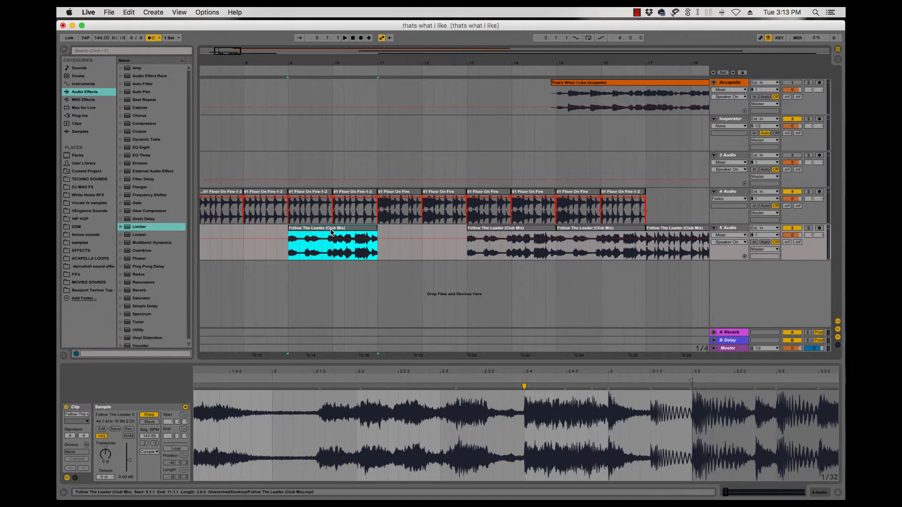
key("super+d")
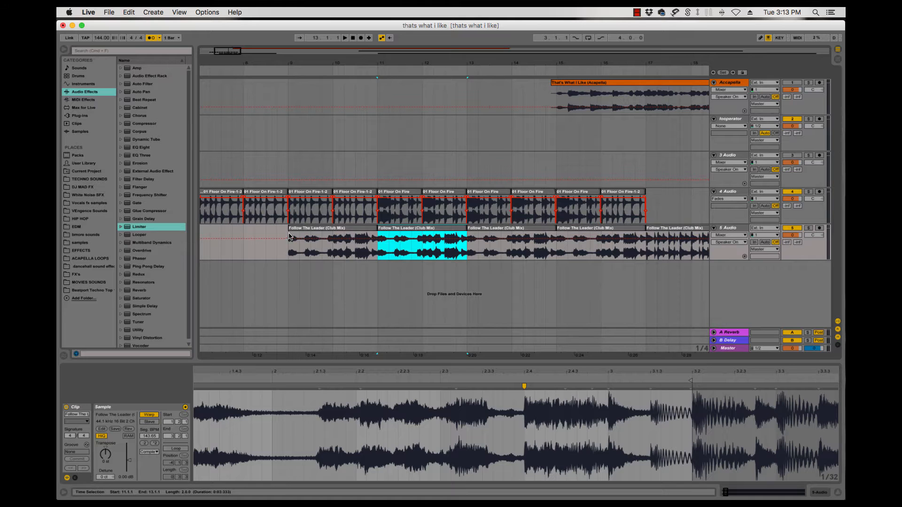
left_click_drag(290, 229, 277, 229)
key("space")
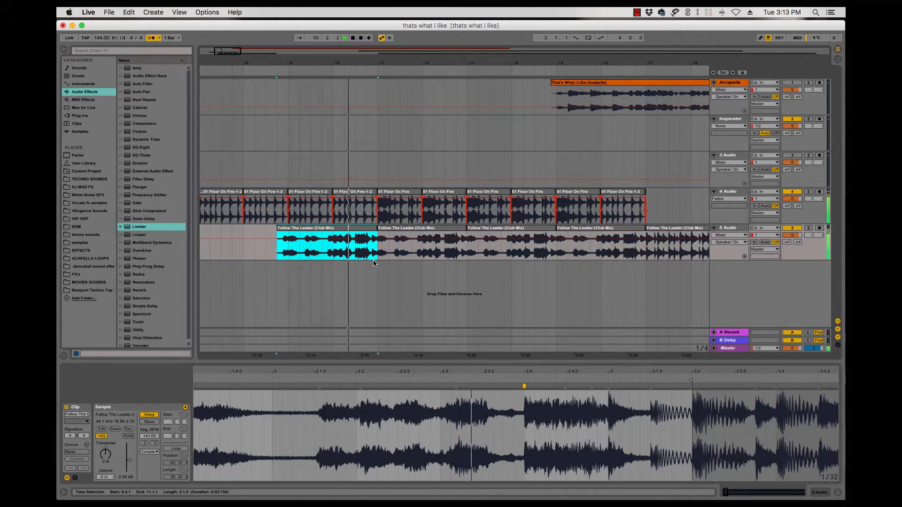
- Duplicate the Follow The Leader section from 8.4.1 to 10.4.1 twice, and play the arrangement from bar 9
left_click_drag(368, 262, 279, 262)
key("super+d")
key("super+d")
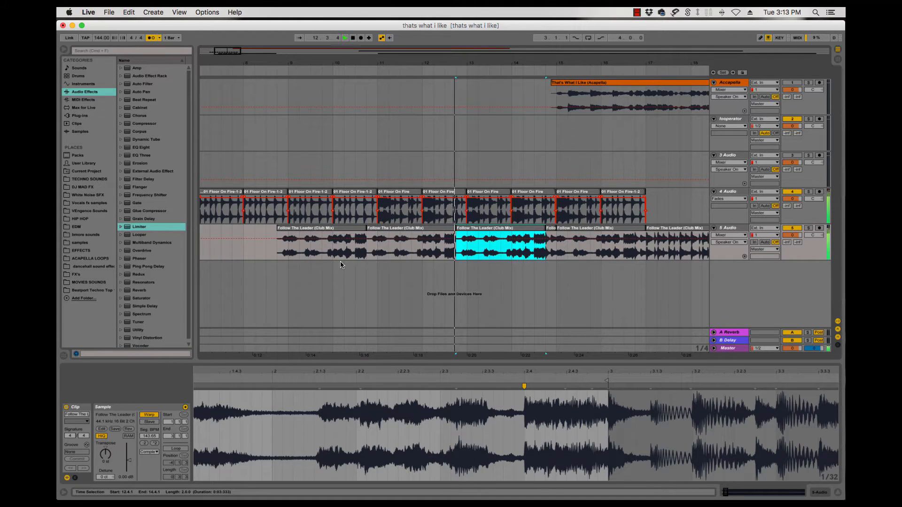
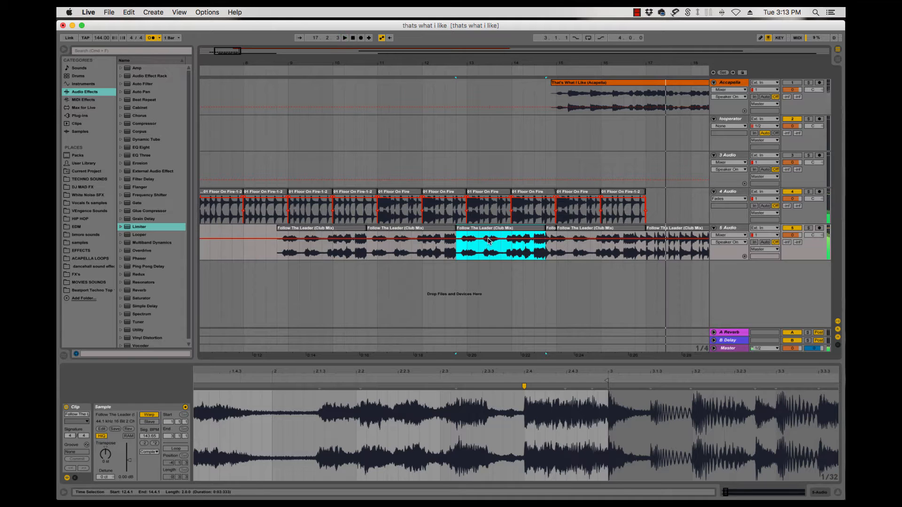
left_click(286, 251)
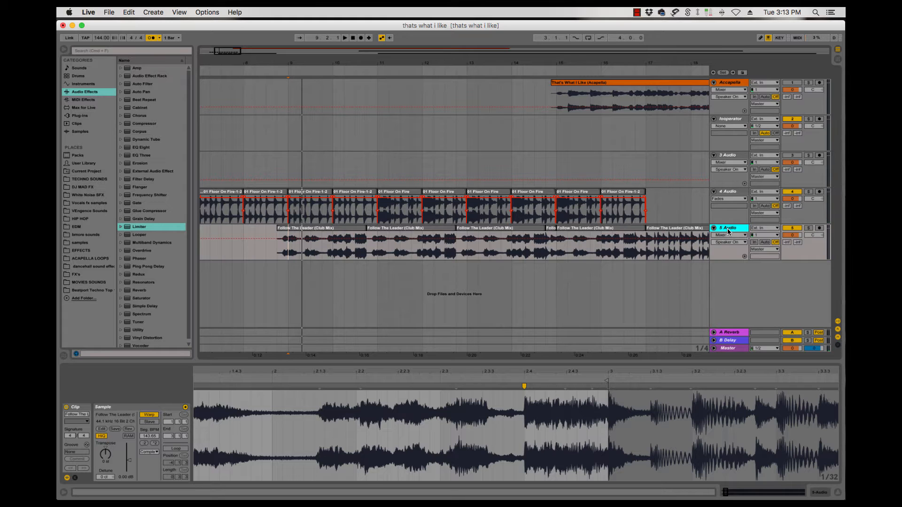
- Add an audio track below track 5 and move the Follow The Leader clip at bar 17 onto it
key("super+t")
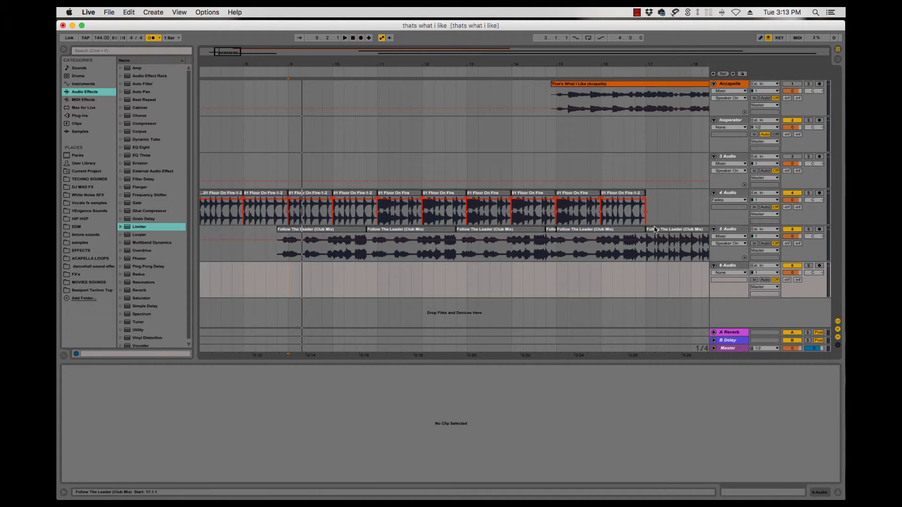
left_click_drag(656, 229, 638, 261)
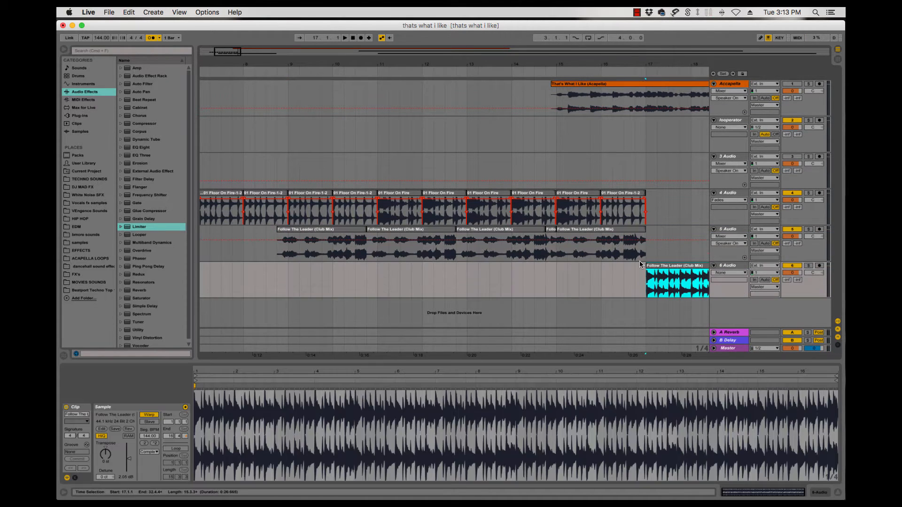
- Add an EQ Three followed by an EQ Eight to track 5
left_click(704, 233)
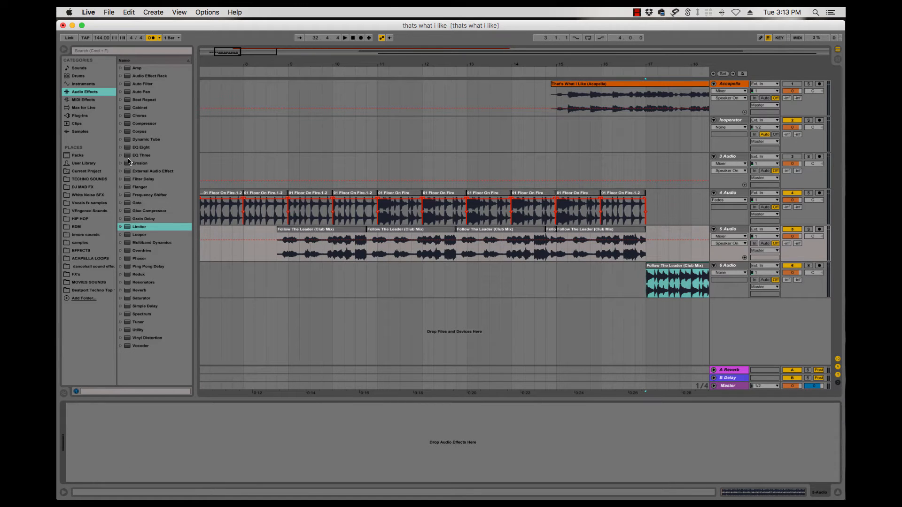
left_click_drag(142, 158, 281, 257)
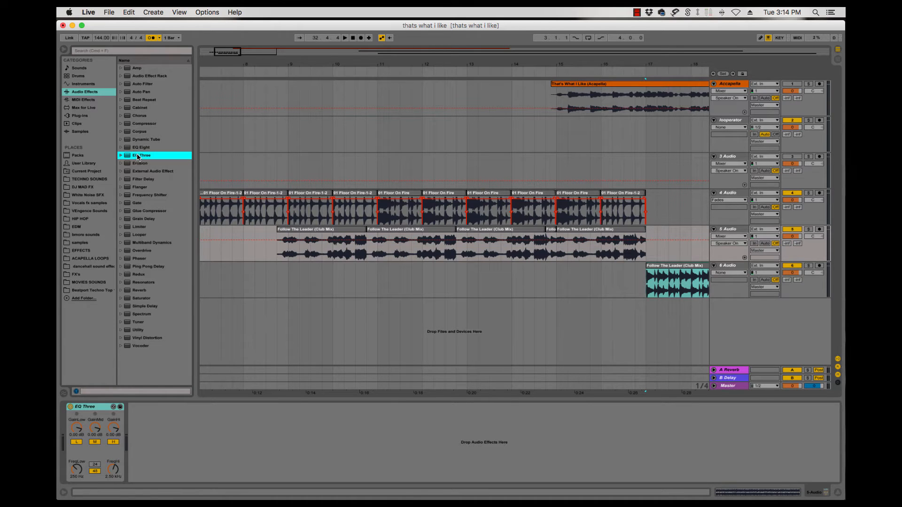
left_click_drag(144, 148, 147, 150)
left_click_drag(254, 250, 254, 250)
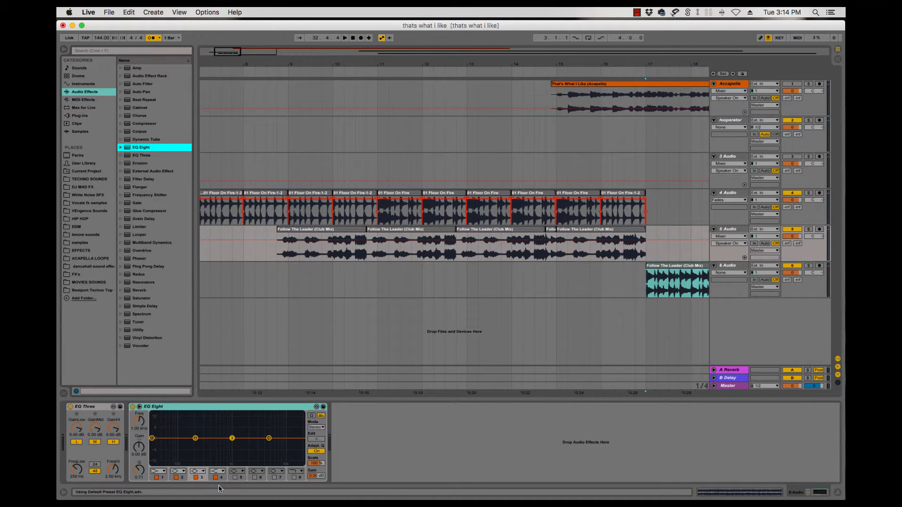
- Set band 1 of track 5's EQ Eight to a low cut at 204 Hz while playing from bar 10
left_click(160, 472)
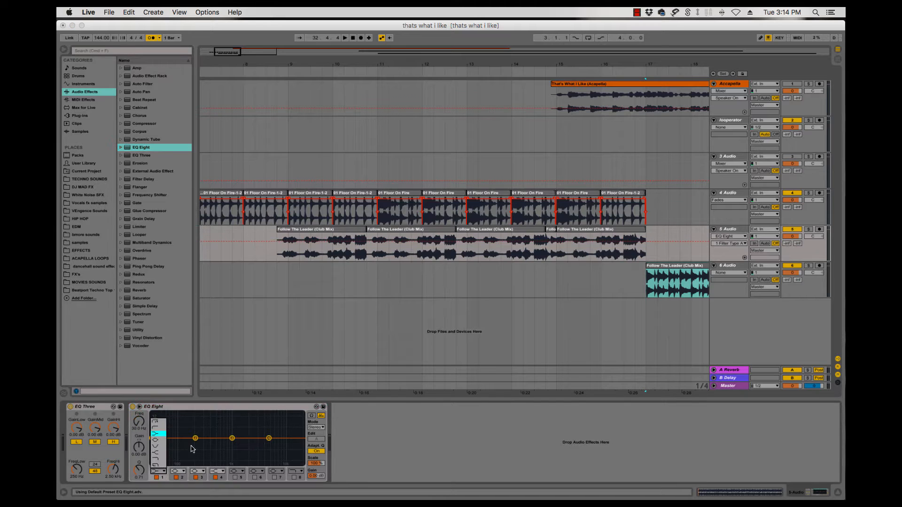
left_click(158, 429)
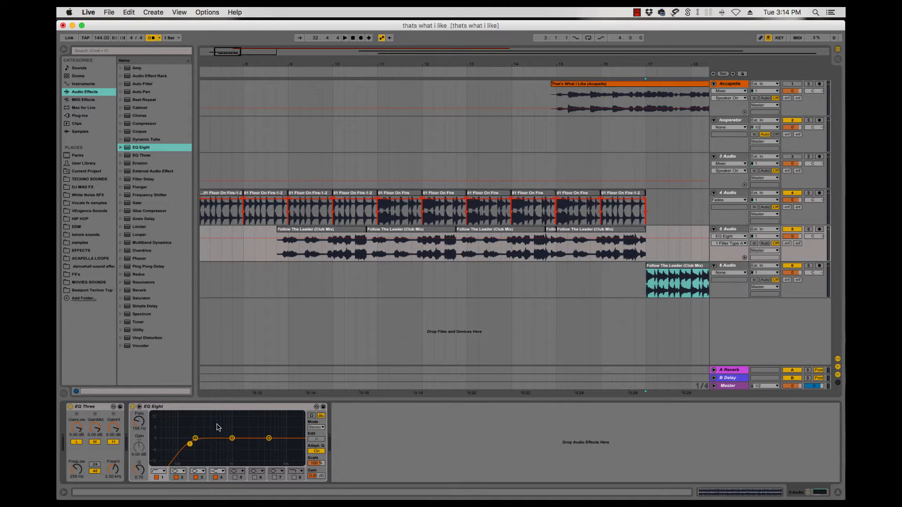
left_click(332, 254)
key("space")
key("space")
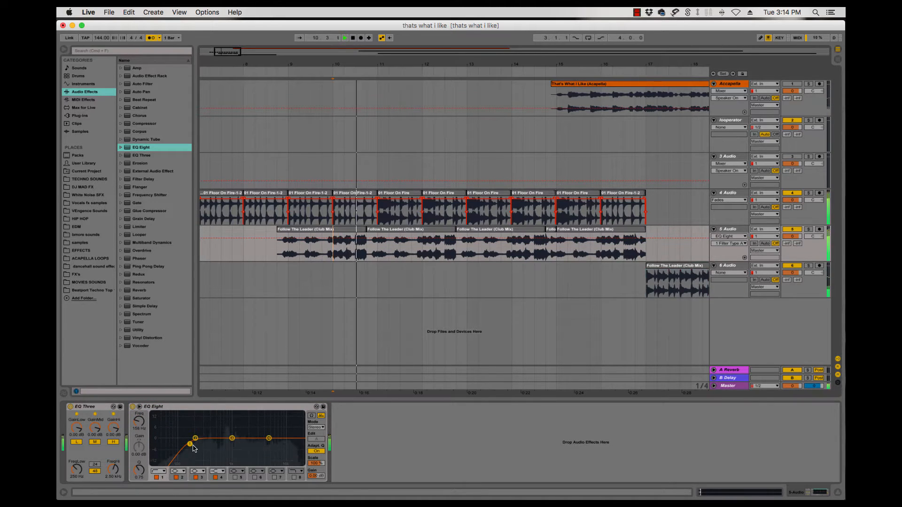
mouse_move(190, 444)
left_mouse_down()
mouse_move(212, 444)
mouse_move(196, 443)
left_mouse_up()
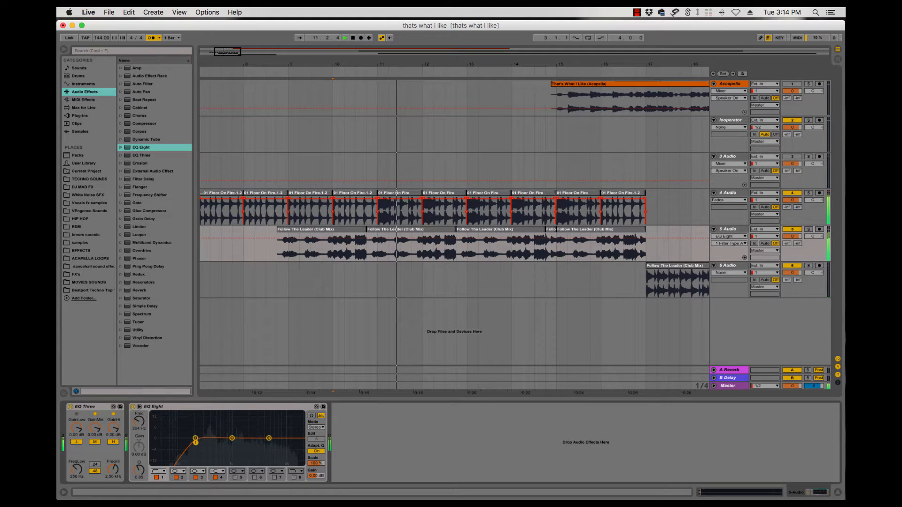
- Extend the end of the first Follow The Leader clip to 10.4.3 and play the transition from 10.3.1
left_click(340, 252)
key("space")
key("space")
key("plus")
key("plus")
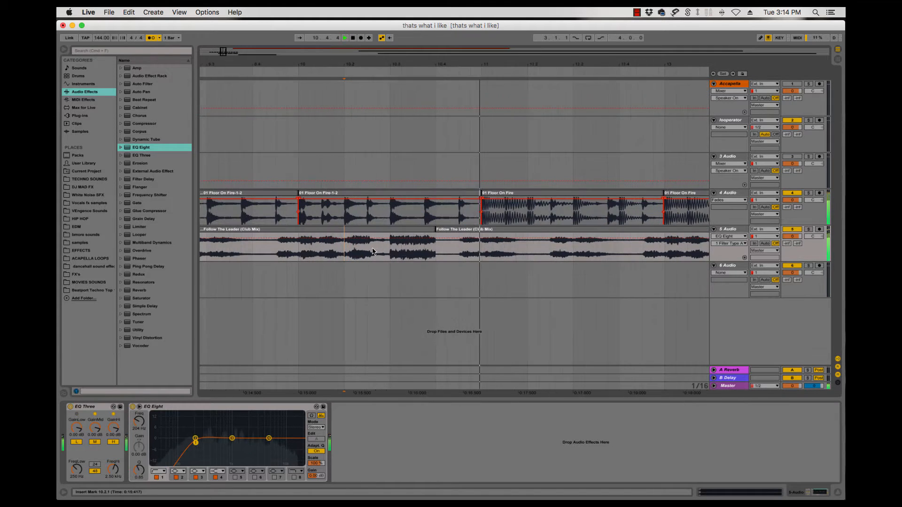
key("space")
left_click_drag(435, 229, 459, 229)
left_click(390, 253)
key("space")
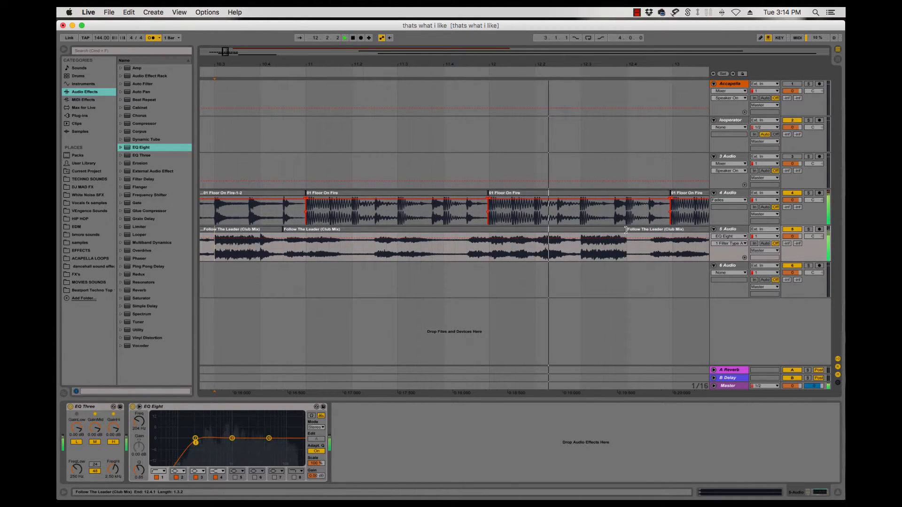
- Extend the second and third Follow The Leader clips to end at 12.4.3 and 14.4.3, starting the last clip at 14.4.3
left_click_drag(626, 230, 655, 230)
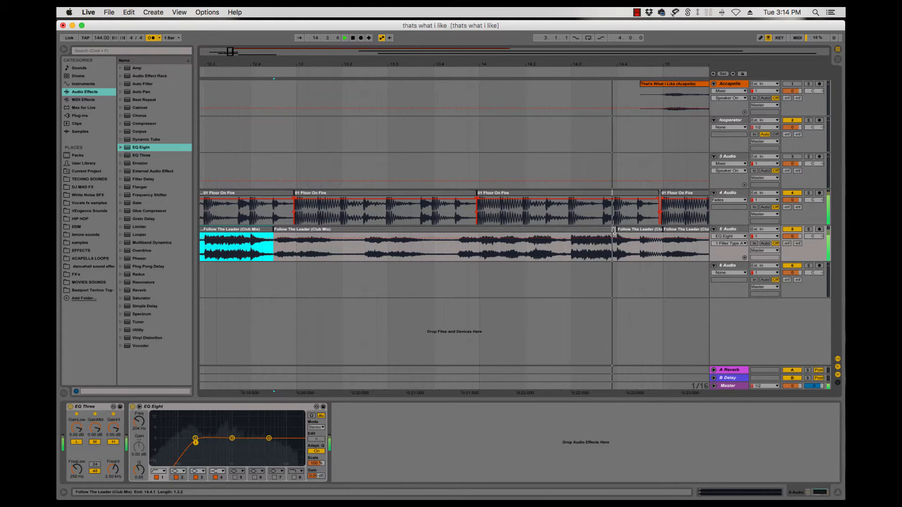
left_click(614, 230)
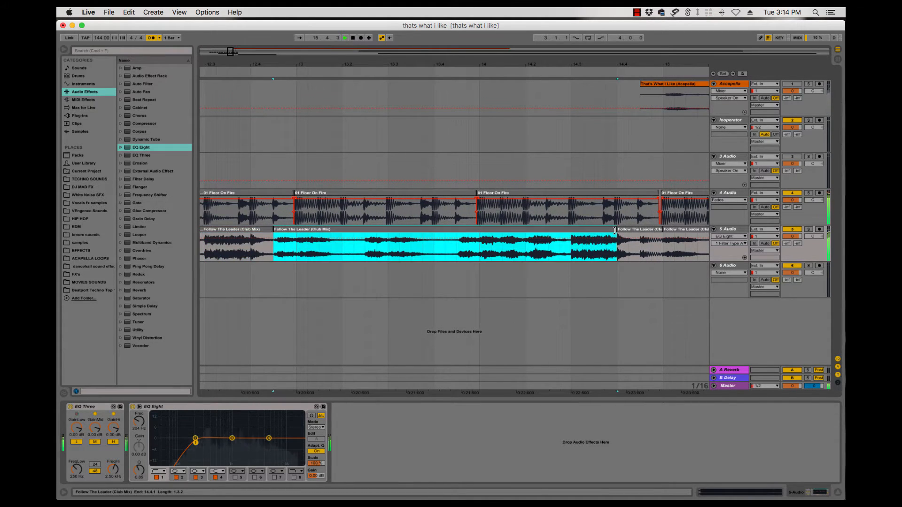
left_click(567, 256)
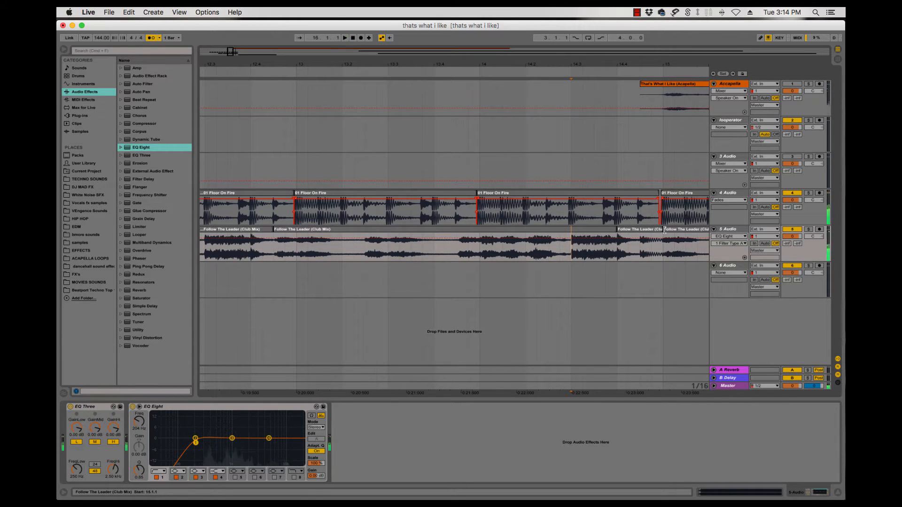
left_click_drag(663, 230, 636, 229)
left_click(615, 229)
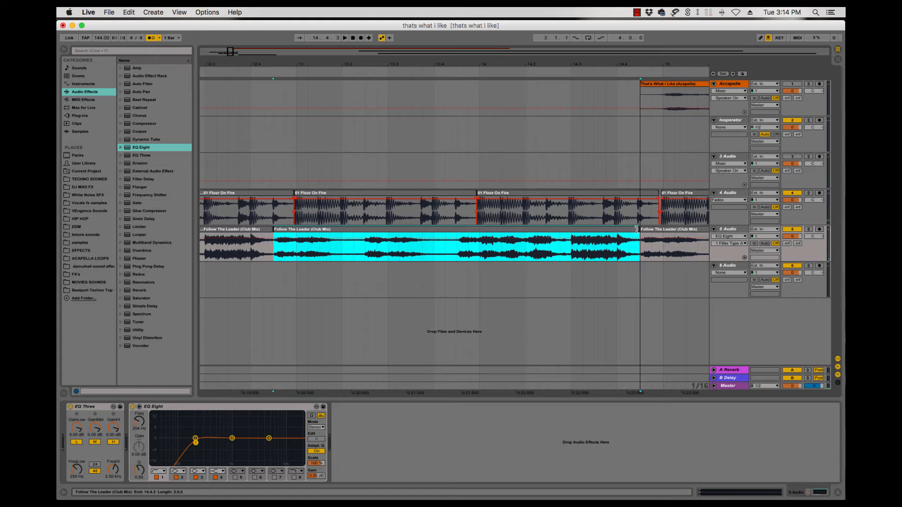
- Listen to the Follow The Leader clip transitions by playing from 8.4.1, 14.3.1 and 10.3.1
scroll(586, 248, "right", 15)
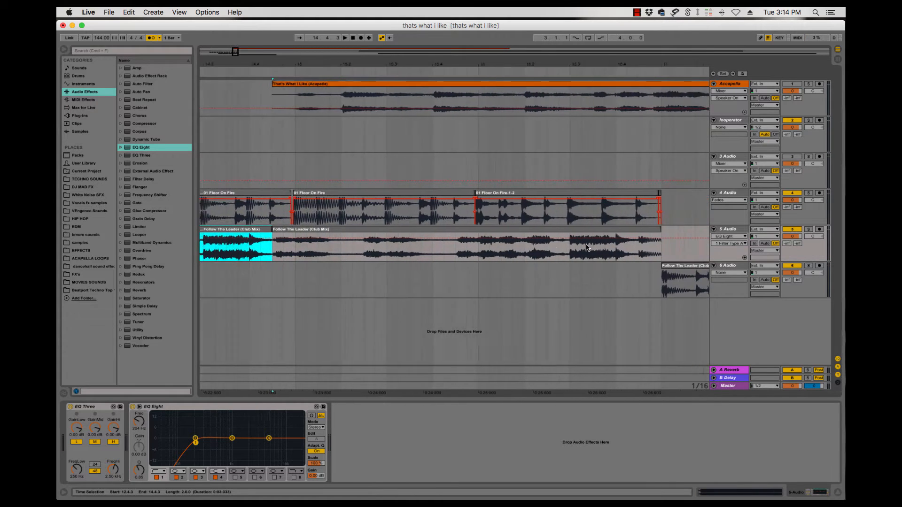
scroll(587, 248, "left", 20)
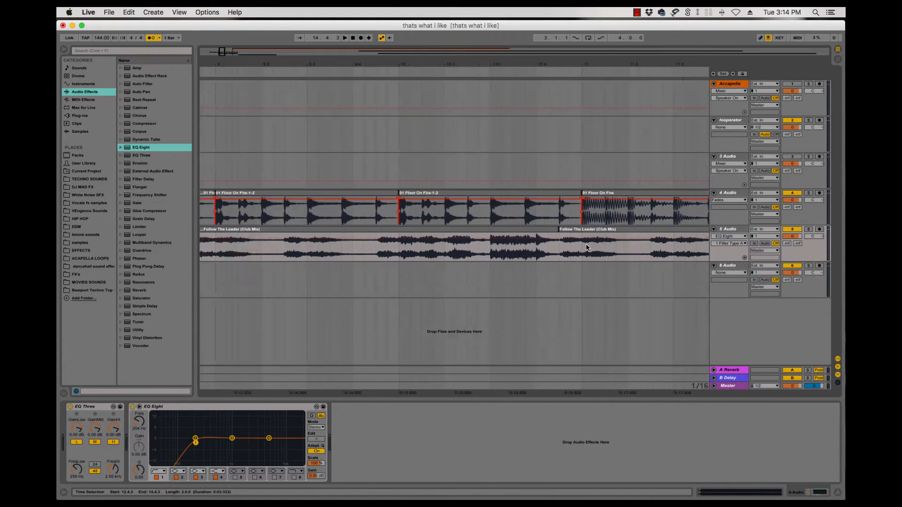
scroll(586, 248, "right", 3)
left_click(425, 256)
key("space")
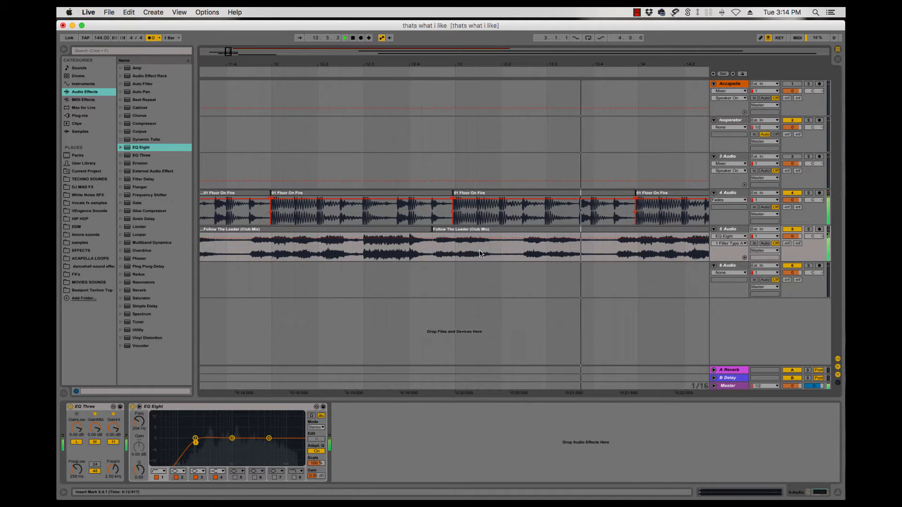
left_click(555, 245)
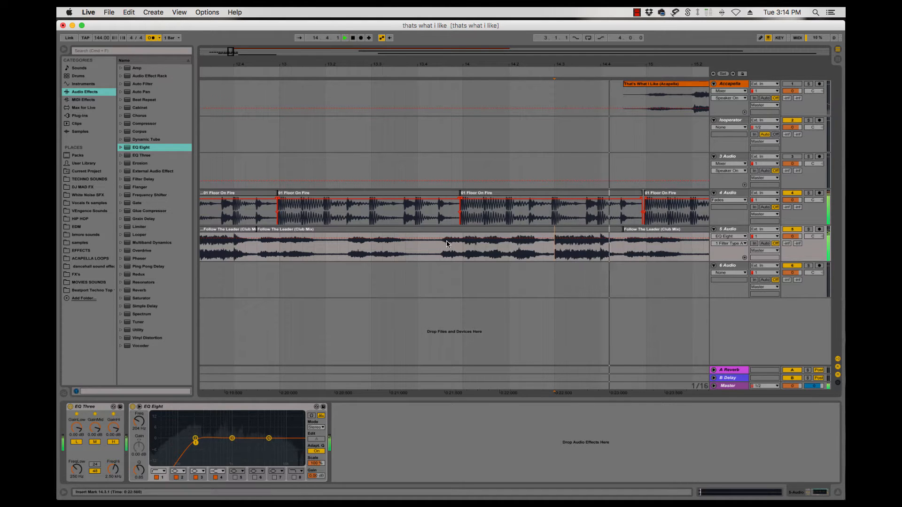
key("space")
scroll(444, 243, "left", 15)
scroll(445, 243, "left", 2)
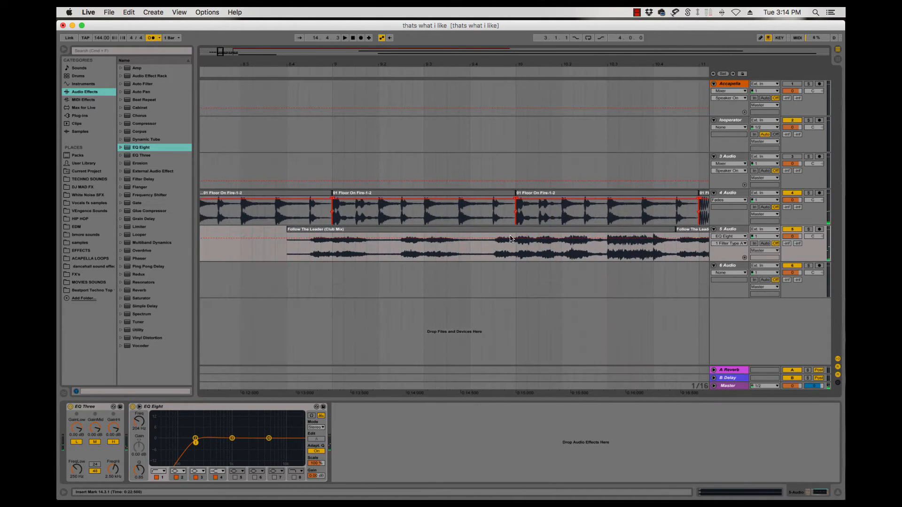
key("space")
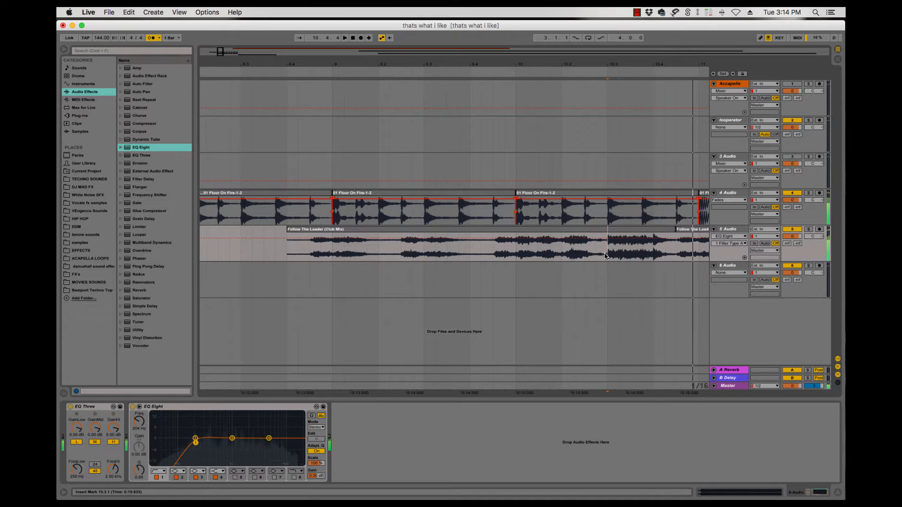
key("space")
- Open the first Follow The Leader clip's sample, replay it from 10.3.1, and set a warp marker at 3.1.1
double_click(624, 230)
key("space")
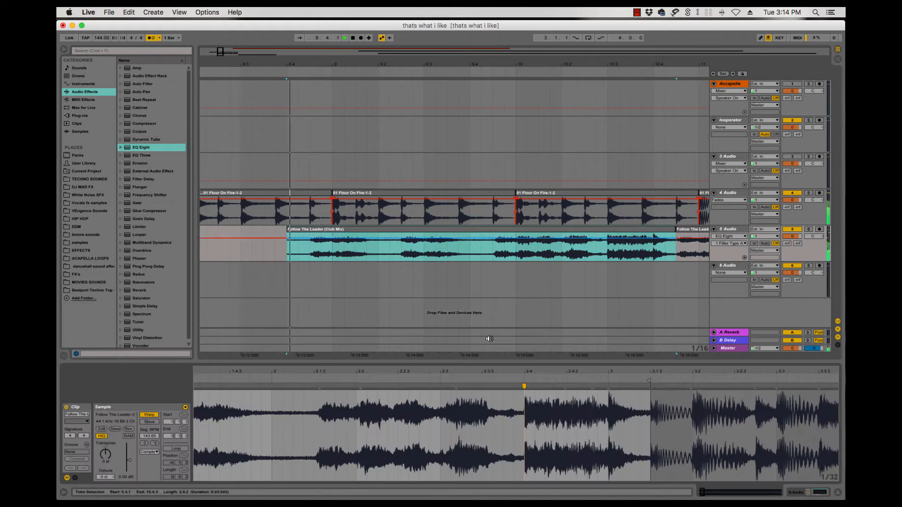
scroll(598, 248, "left", 1)
left_click(616, 248)
key("space")
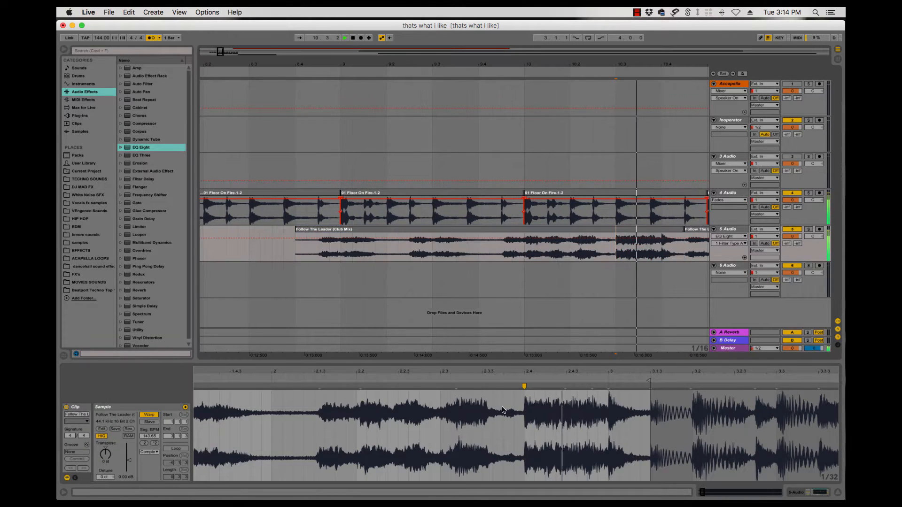
key("space")
key("space")
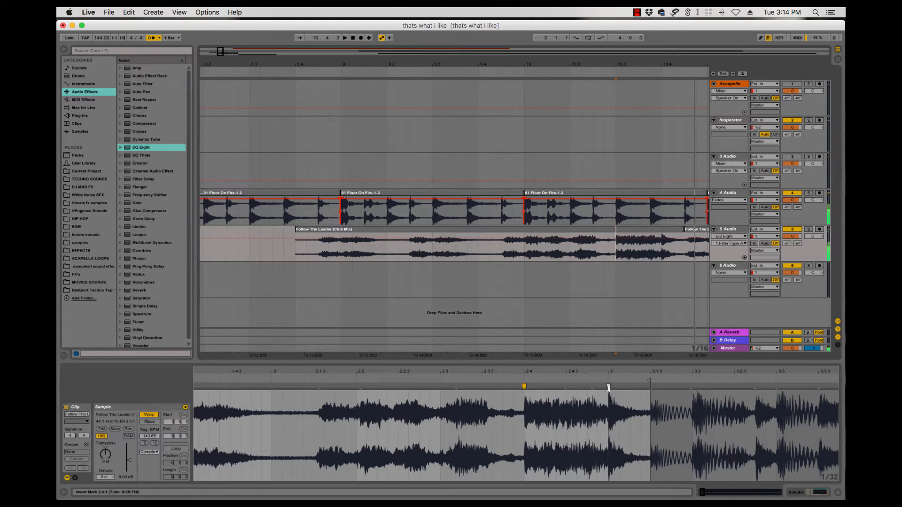
key("space")
double_click(608, 386)
left_click_drag(617, 389, 608, 389)
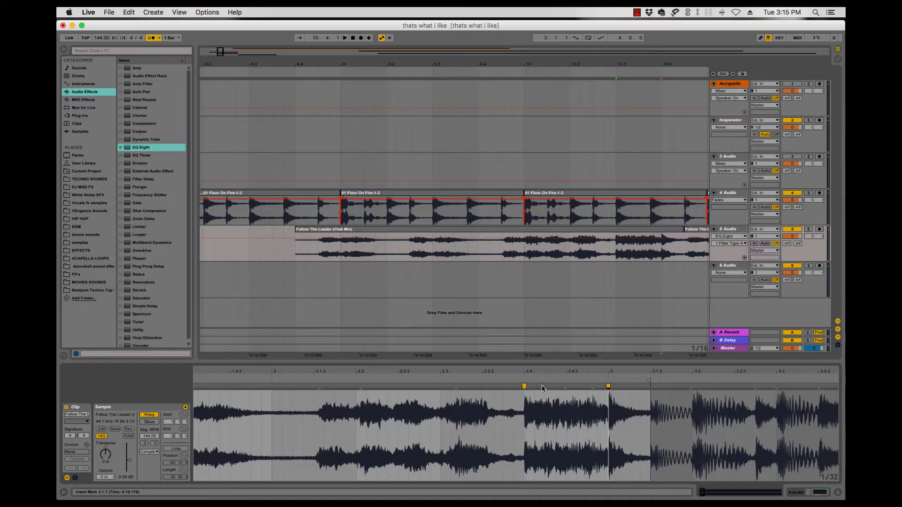
- Place a warp marker at 2.4.4 in the first Follow The Leader clip's sample and play back the timing
left_click_drag(549, 373, 549, 416)
key("space")
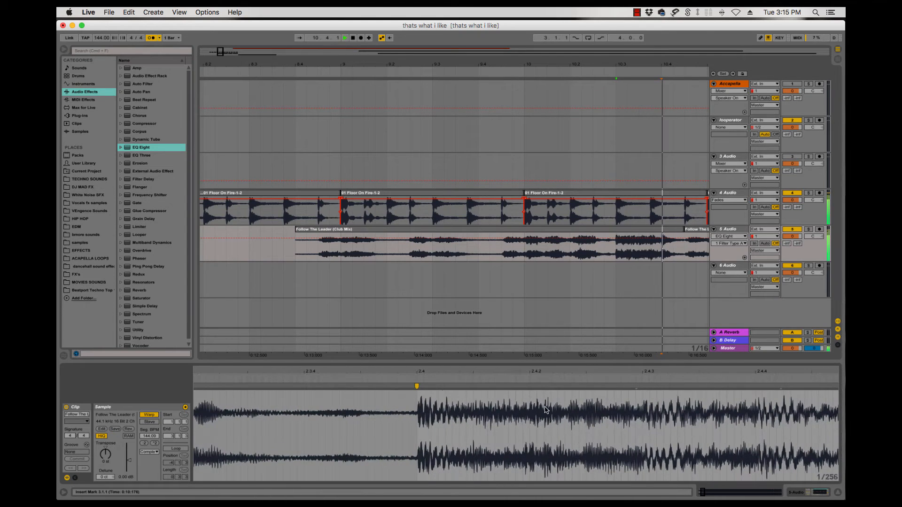
key("space")
key("space")
scroll(541, 411, "right", 4)
scroll(542, 411, "right", 3)
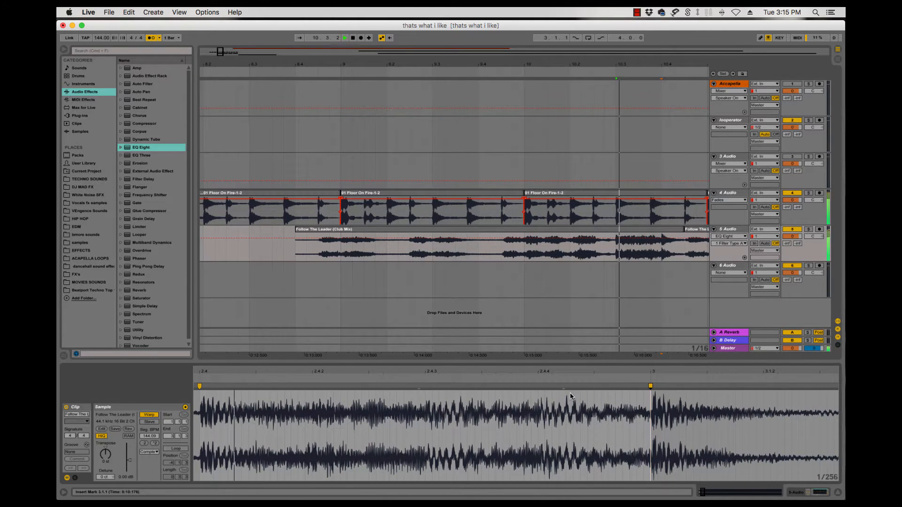
double_click(541, 387)
left_click_drag(541, 386, 538, 388)
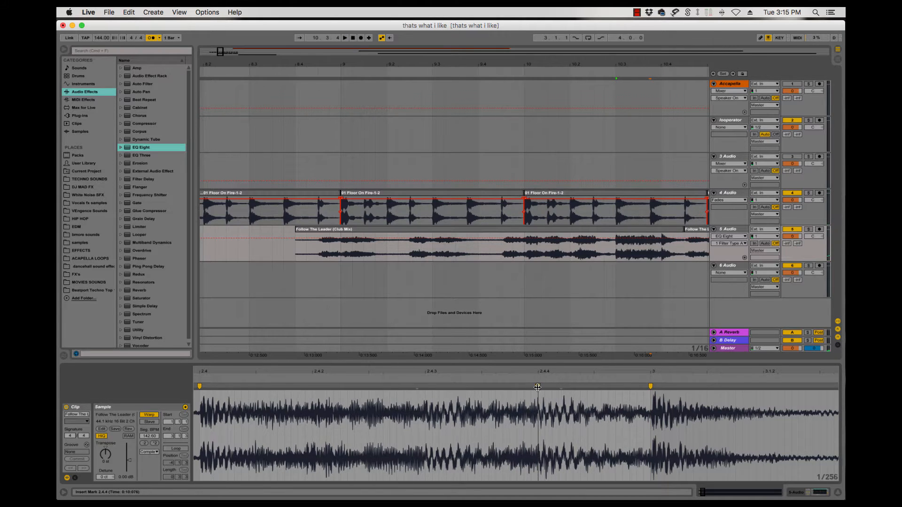
key("space")
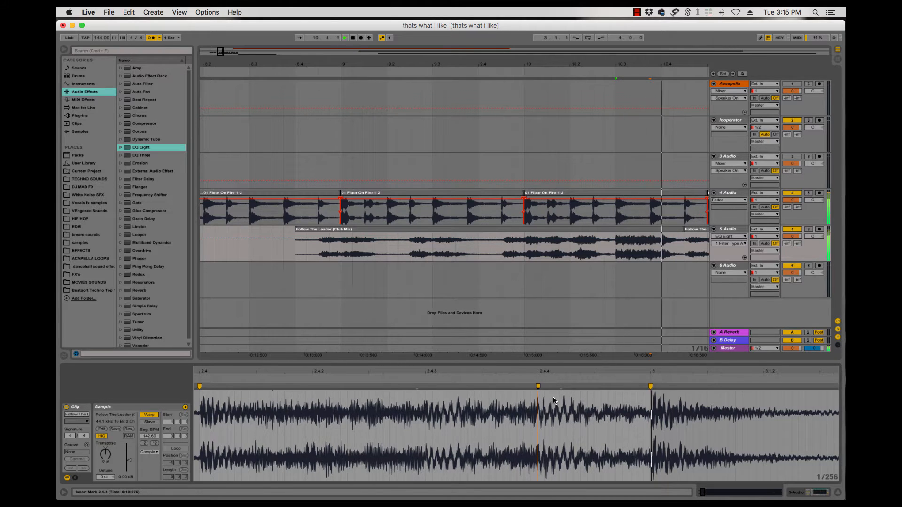
- Play from the first Follow The Leader clip and duplicate its section from 9.1.1 to 11.1.1 three times, filling up to bar 17
left_click(593, 229)
key("minus")
key("minus")
key("minus")
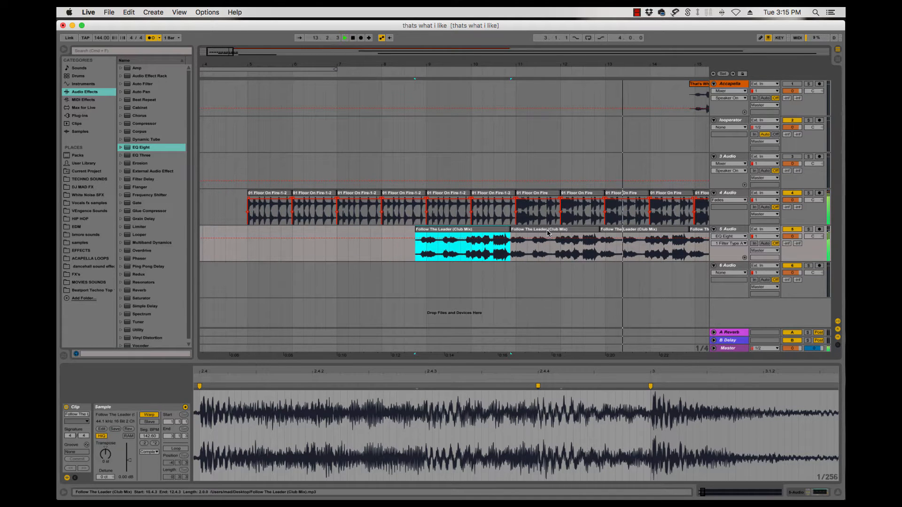
key("space")
key("space")
left_click_drag(426, 245, 516, 263)
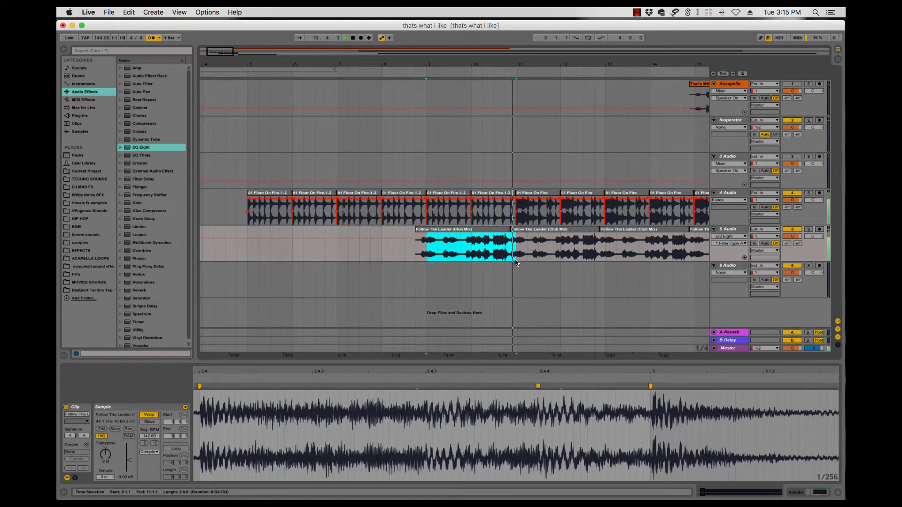
key("super+d")
scroll(551, 261, "right", 3)
key("super+d")
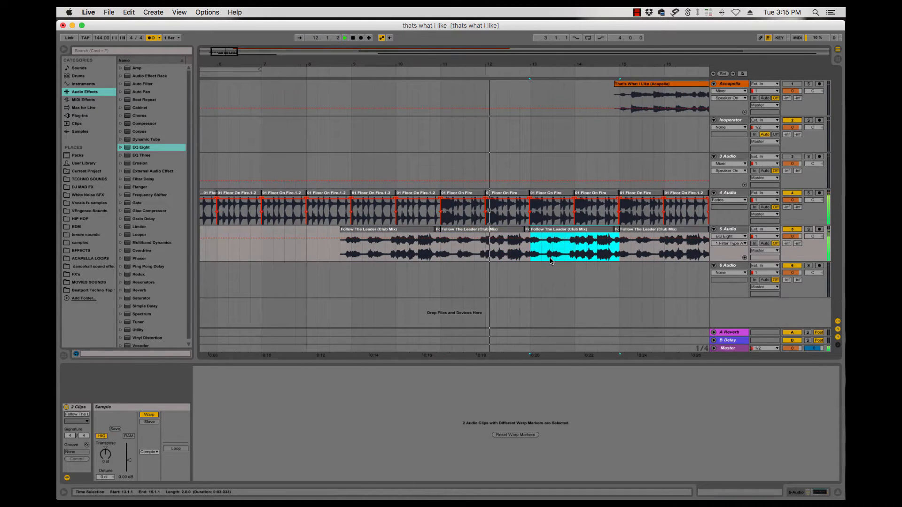
scroll(551, 261, "right", 3)
key("super+d")
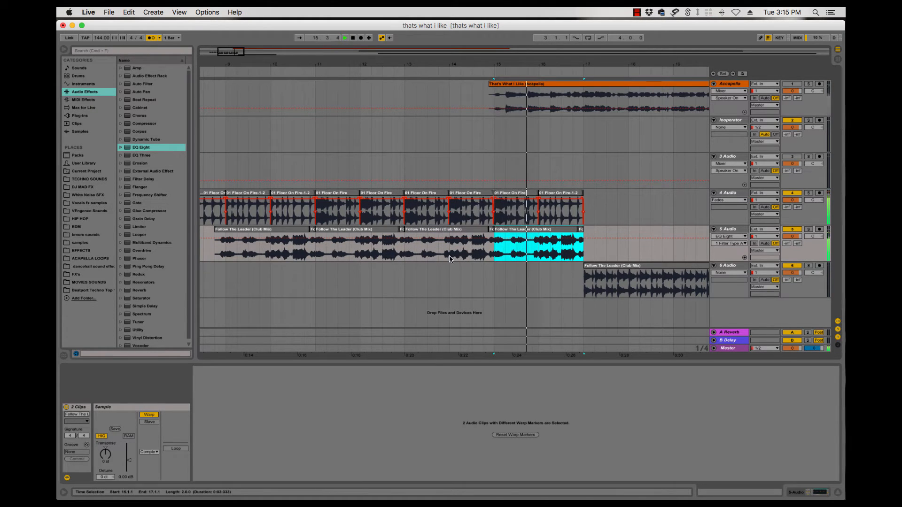
- Duplicate the bar 14 section of the Follow The Leader track onto bar 15
left_click(421, 260)
left_click_drag(426, 260, 493, 261)
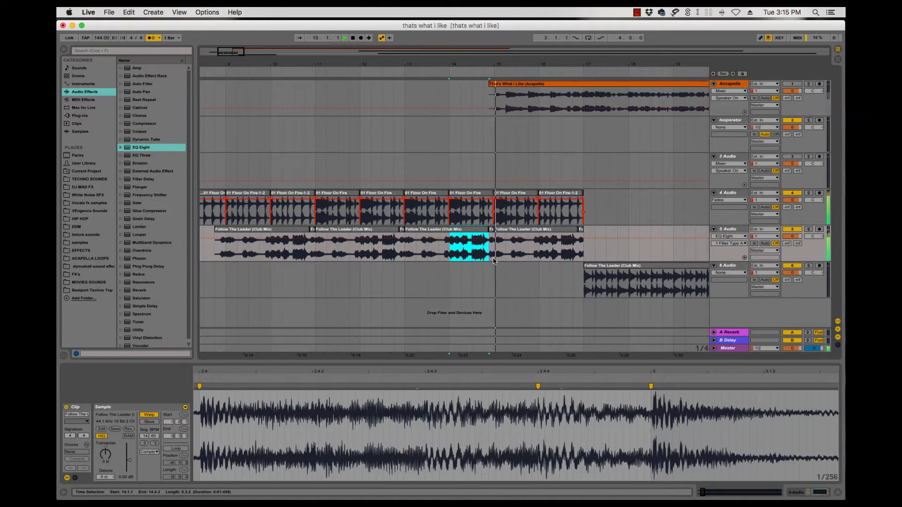
key("super+d")
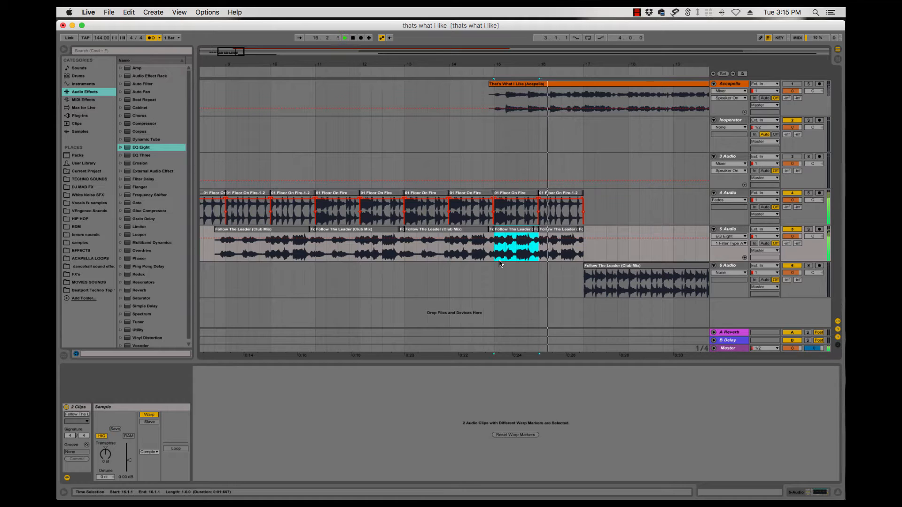
- Play back bars 13 and 14 and delete the Floor On Fire clip at bar 15
left_click(416, 260)
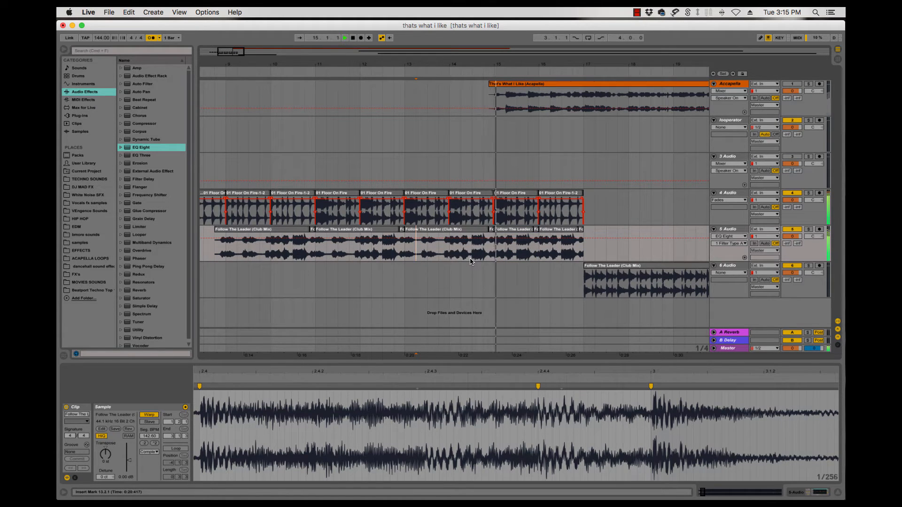
left_click(473, 218)
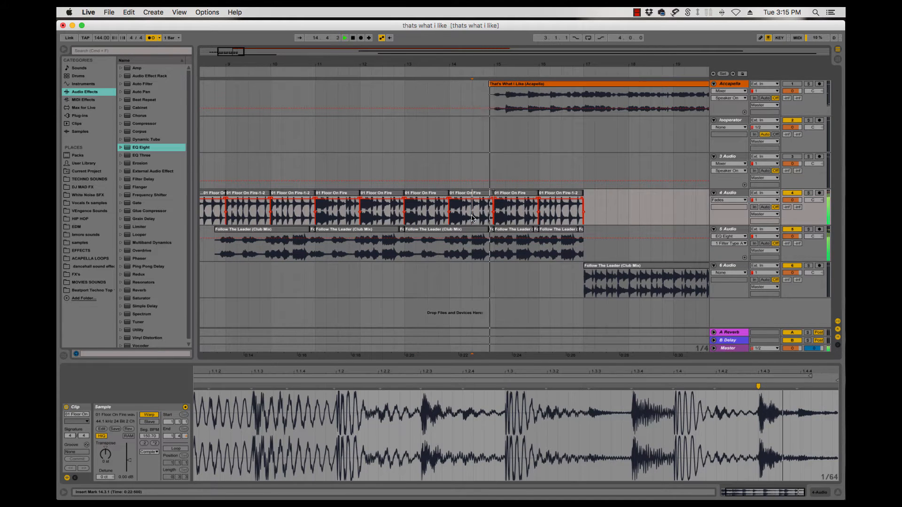
key("space")
left_click(479, 192)
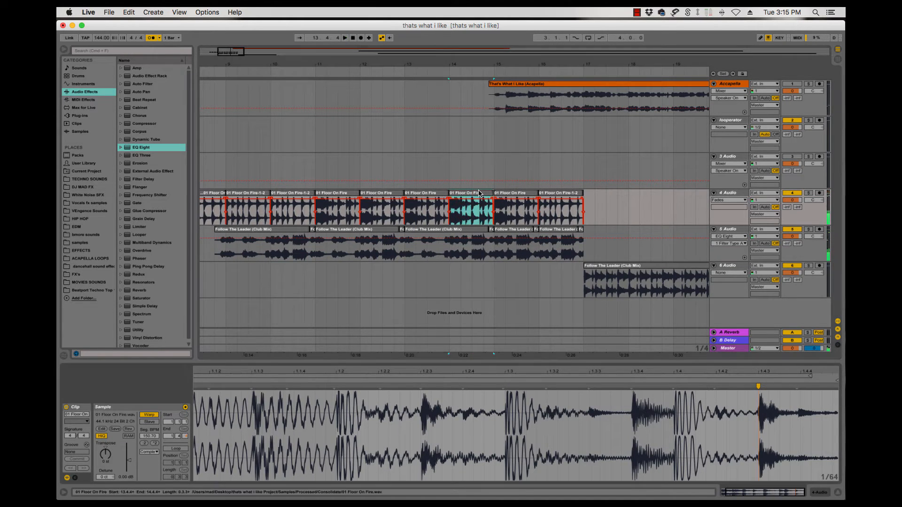
key("space")
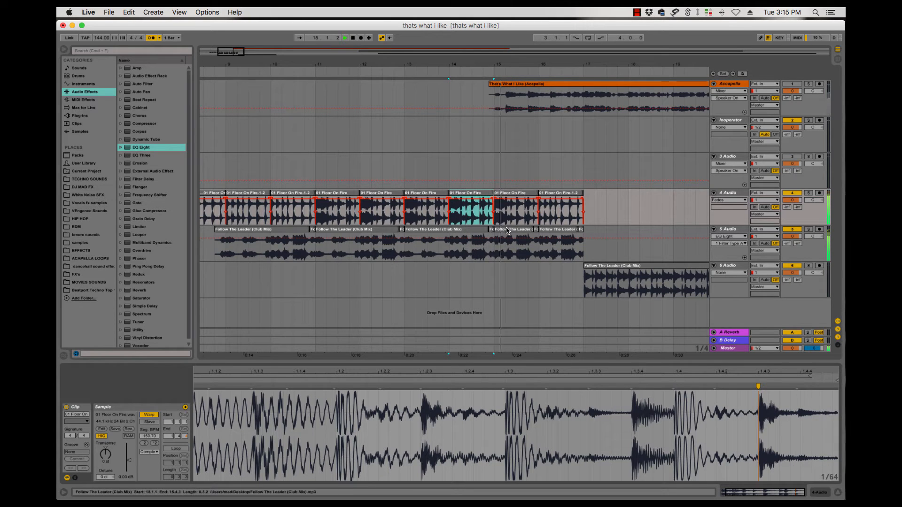
left_click(520, 194)
key("Delete")
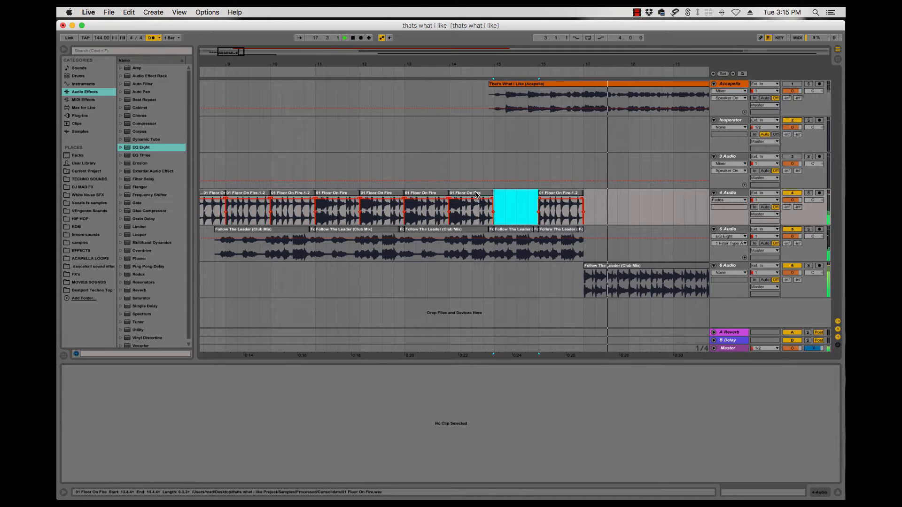
- Play from bars 11 and 9, then replace the Floor On Fire clips at bars 11 and 12 with the 01 Floor On Fire-1-2 clip
left_click(322, 217)
key("space")
scroll(284, 217, "left", 3)
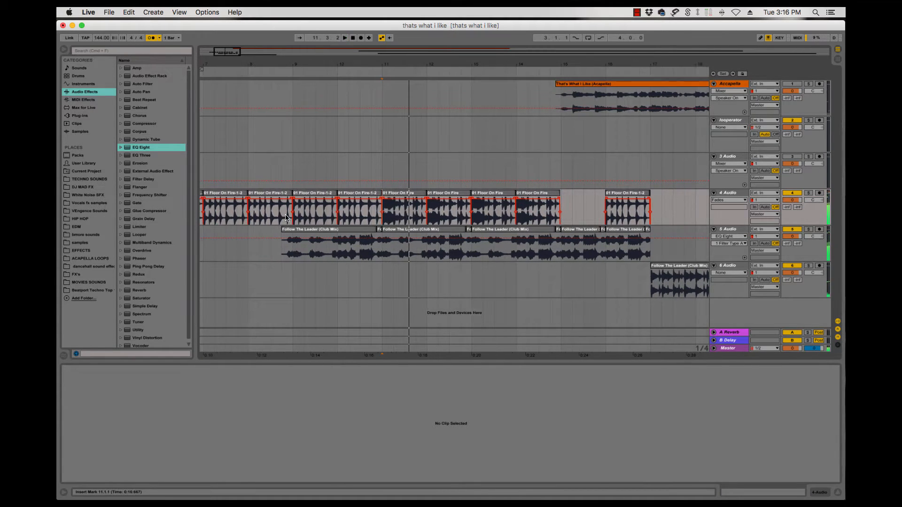
left_click(294, 222)
key("space")
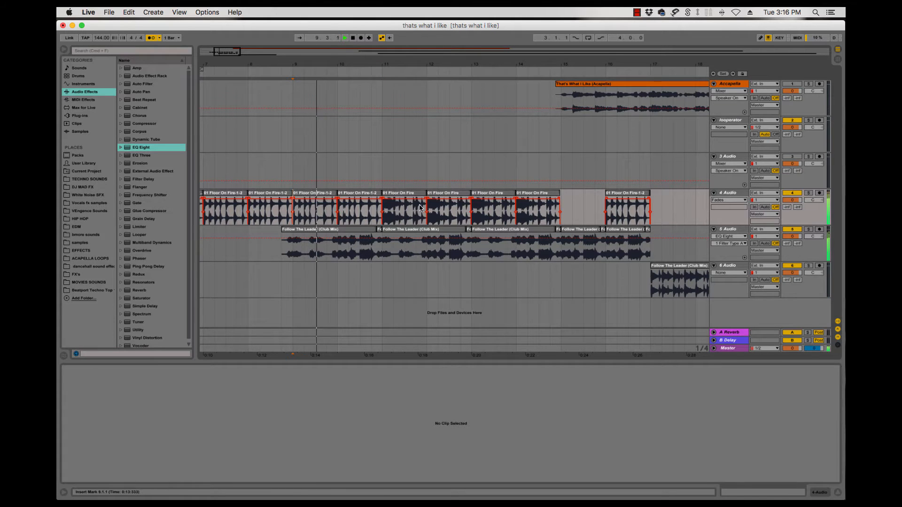
left_click(387, 194)
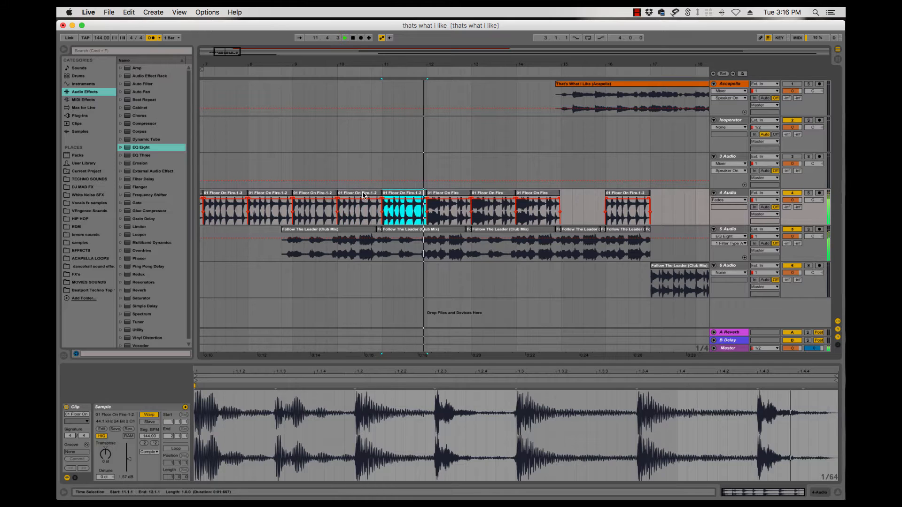
key("super+d")
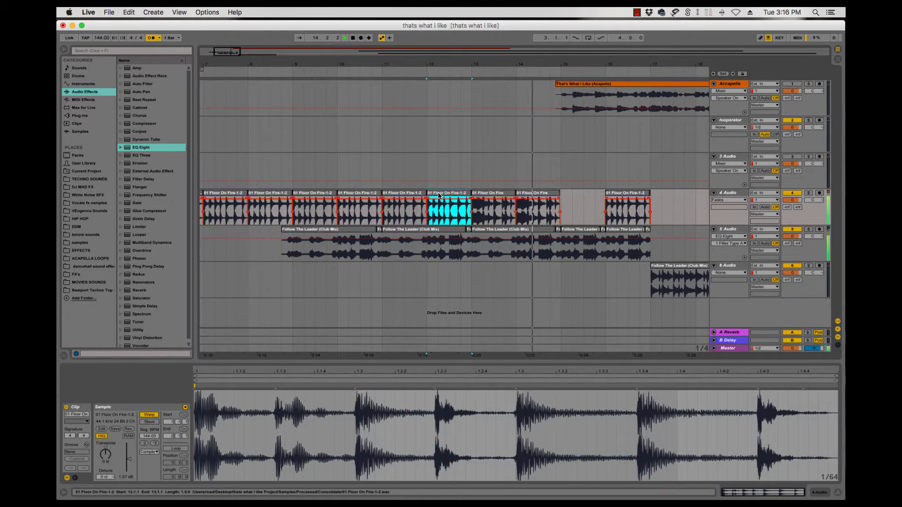
- Paste the 01 Floor On Fire-1-2 clip into the gap at 15.1.1 on the drum track and play back the result
left_click(562, 223)
key("super+v")
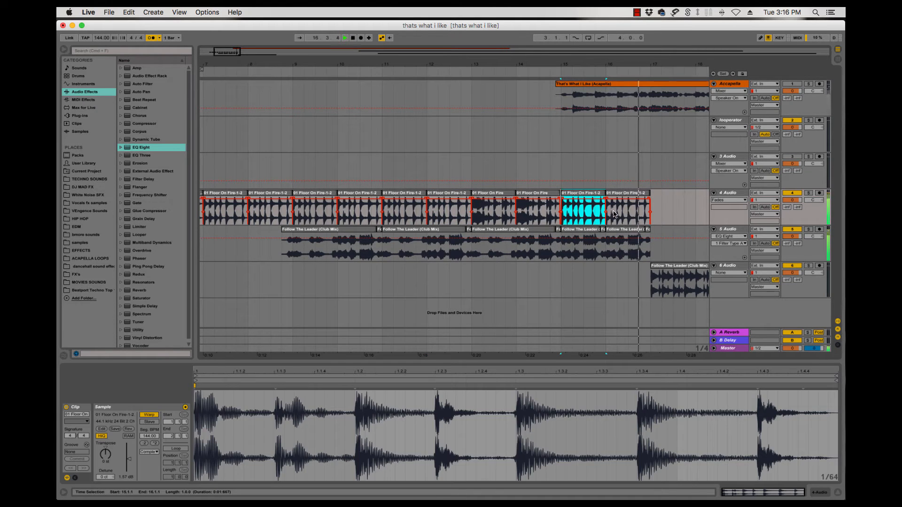
left_click(590, 214)
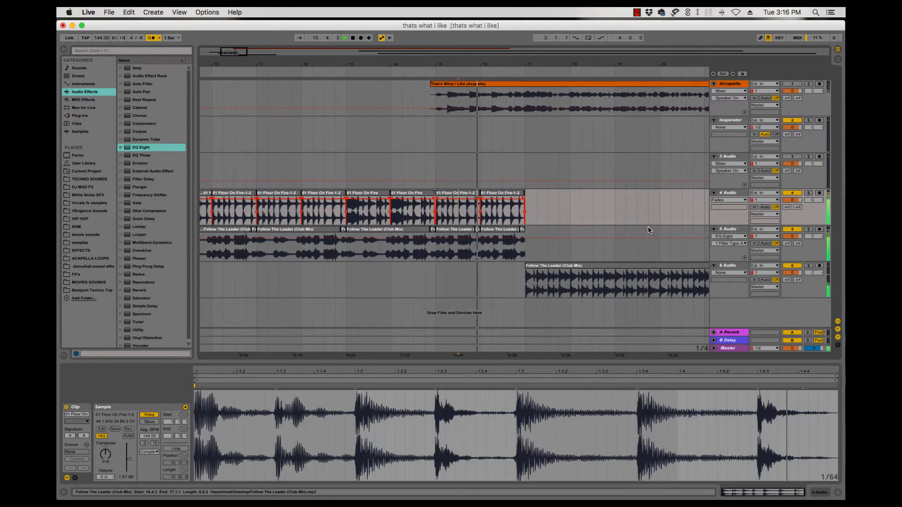
- Replace the small slice ending at bar 17 on the Follow The Leader track by extending the preceding clip to 17.1.1, and replay bar 15
left_click(523, 229)
key("Delete")
left_click_drag(518, 230, 524, 230)
left_click(511, 254)
key("space")
key("space")
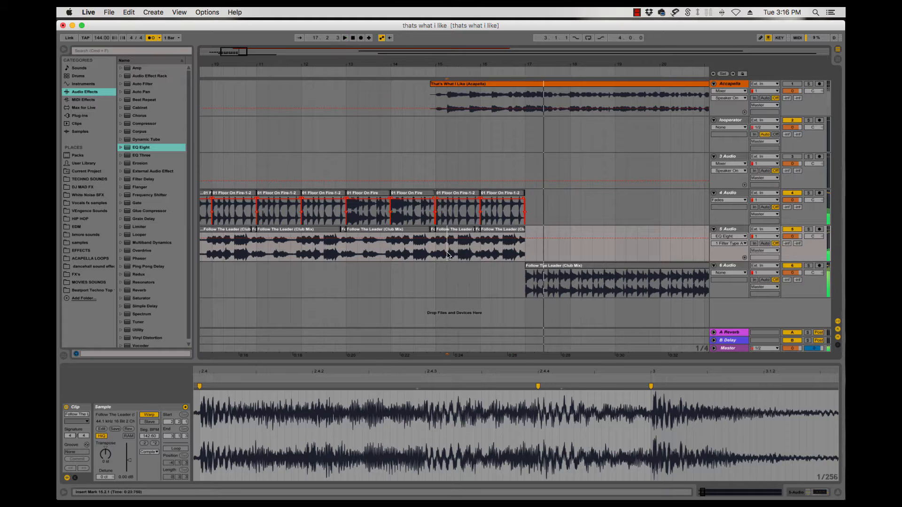
key("space")
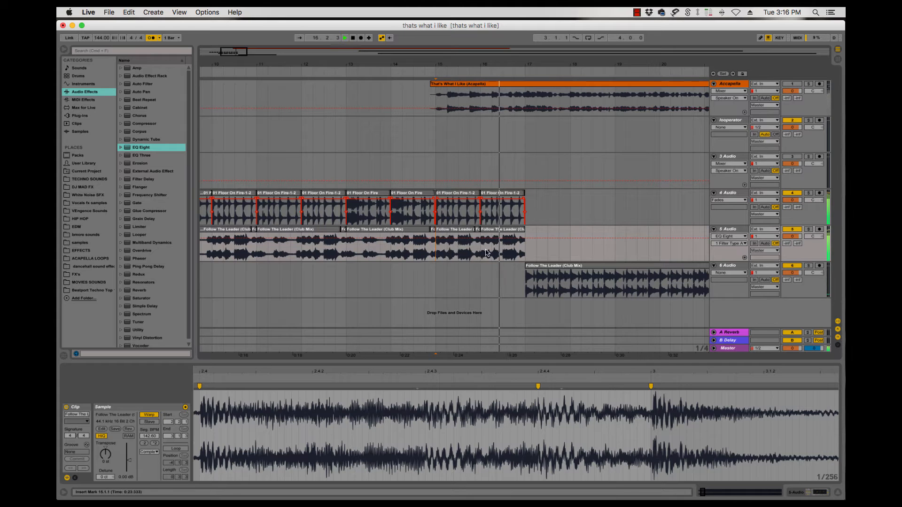
- Delete the Follow The Leader clips from bar 15 to bar 17 and play back from 13.2.1 and 13.4.1
left_click_drag(487, 253, 525, 254)
key("Delete")
left_click(362, 259)
key("space")
key("space")
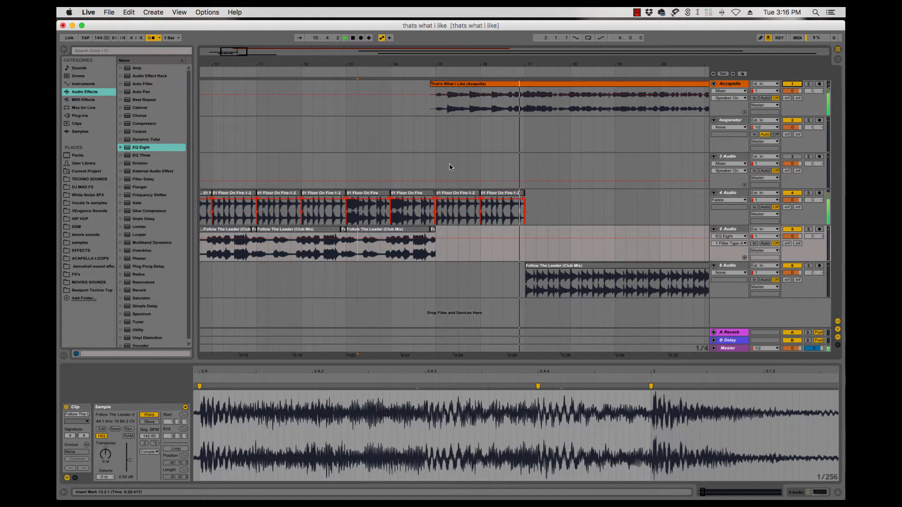
left_click(375, 166)
key("space")
key("space")
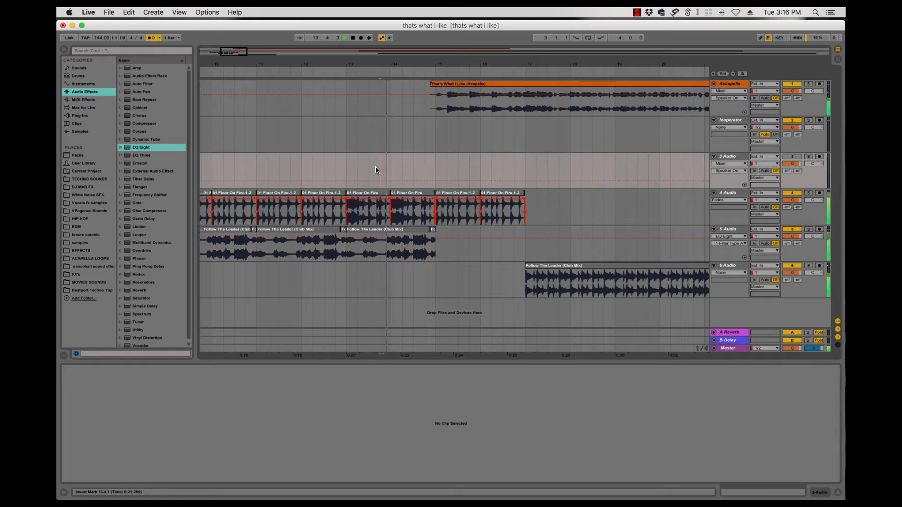
- Extend the bar 13 Follow The Leader clip over the slice at 14.4.3 up to 15.1.1, and replay from 14.3.1
left_click(414, 255)
key("space")
key("space")
key("space")
key("space")
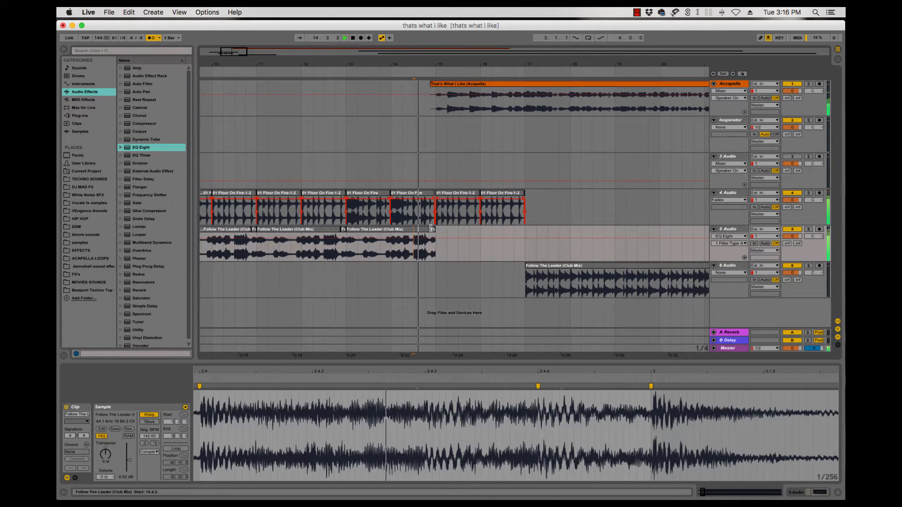
left_click_drag(431, 229, 436, 229)
left_click(415, 256)
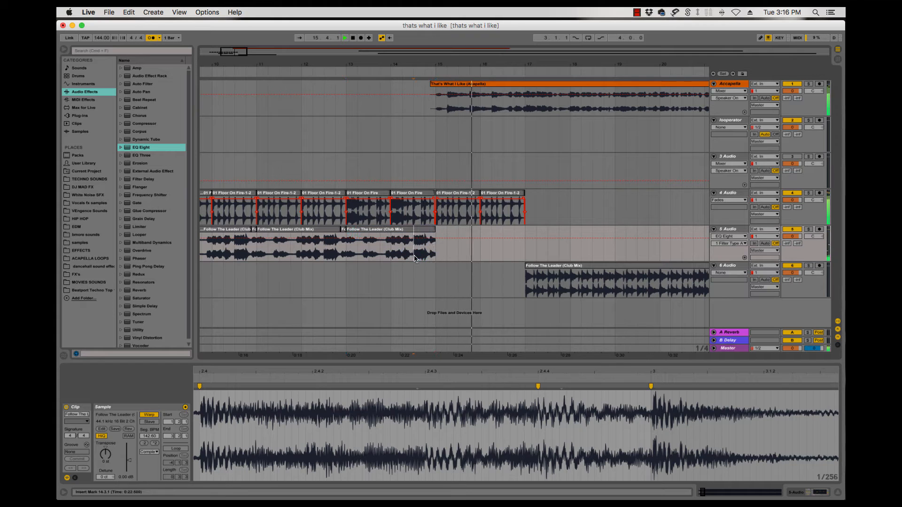
key("space")
key("space")
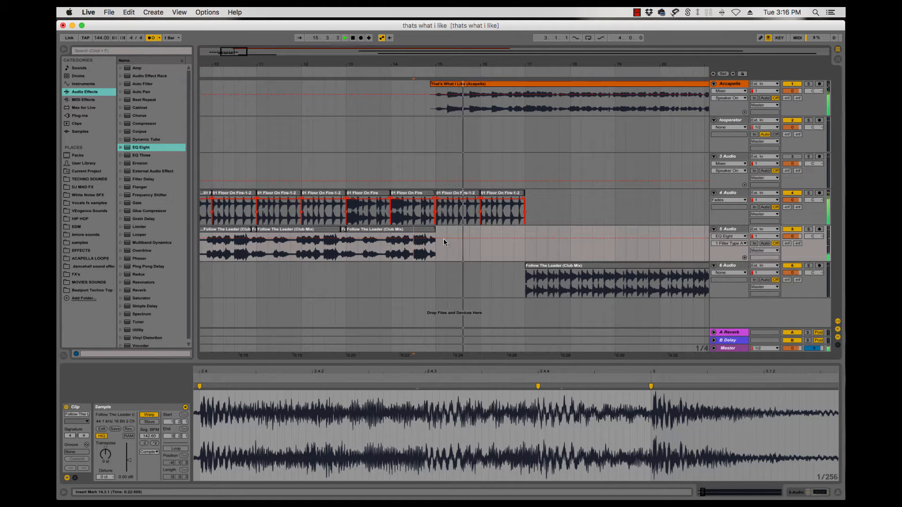
- Repeat a one-beat Follow The Leader section from 15.1.1 up to 16.3.1, and end with a two-beat section reaching 17.1.1
key("space")
key("space")
left_click_drag(414, 257, 450, 262)
key("super+d")
key("super+d")
key("super+d")
key("super+d")
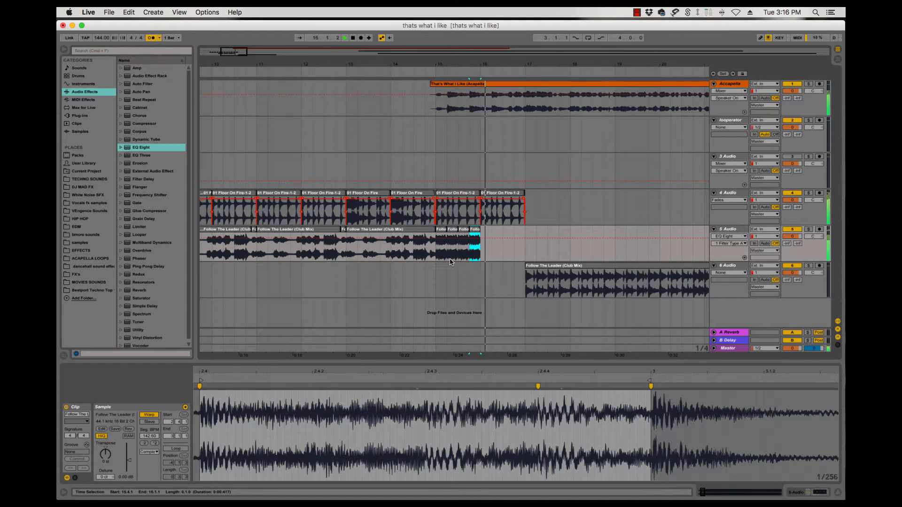
key("super+d")
key("super+d")
key("super+d")
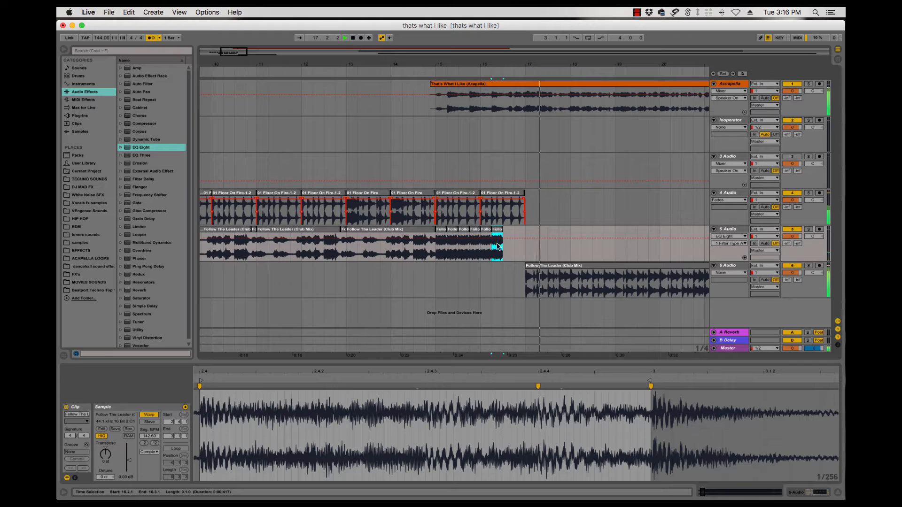
key("super+d")
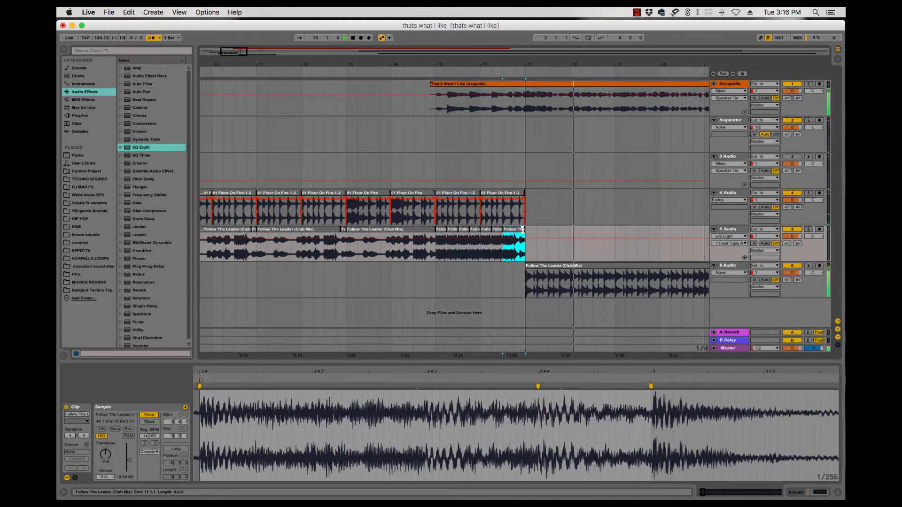
- Play back the repeated Follow The Leader beats from 15.1.1
left_click(437, 258)
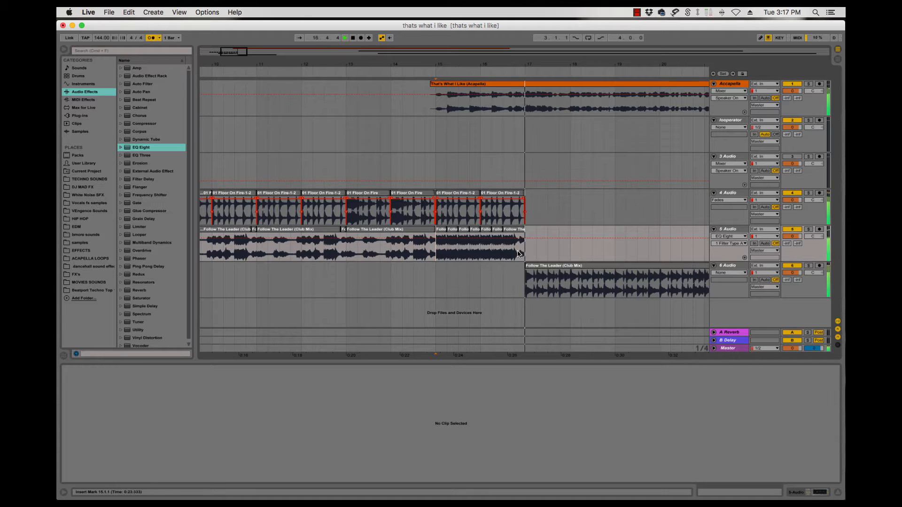
key("space")
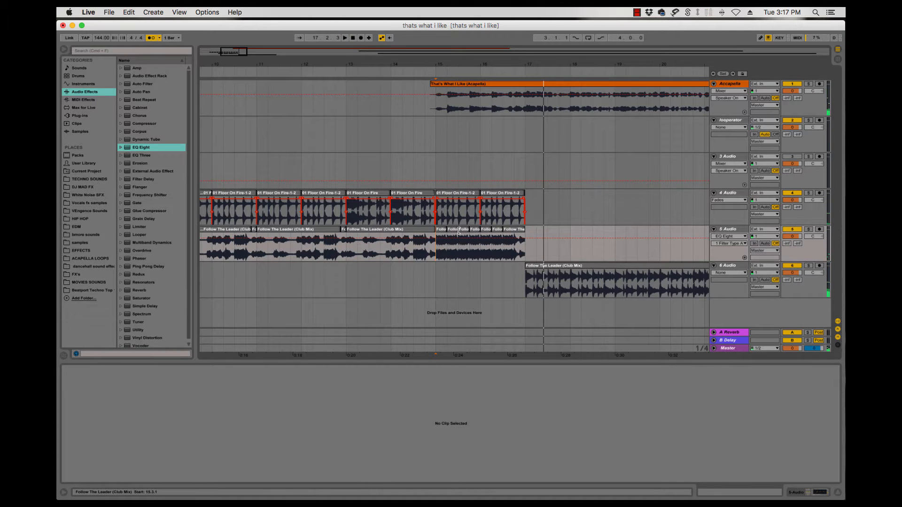
key("plus")
key("space")
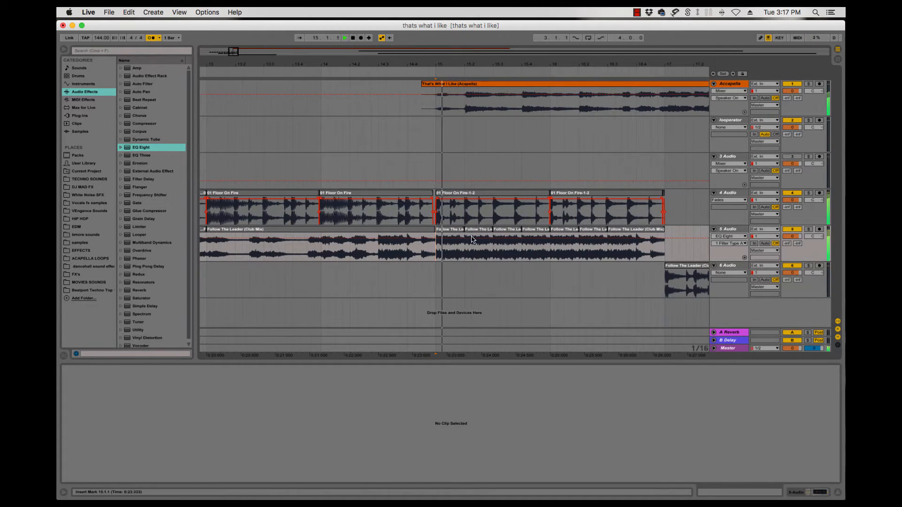
- Consolidate the Follow The Leader section from 15.3.1 to 16.1.1, set its segment BPM to 288, and replay from 15.1.1
left_click(510, 230)
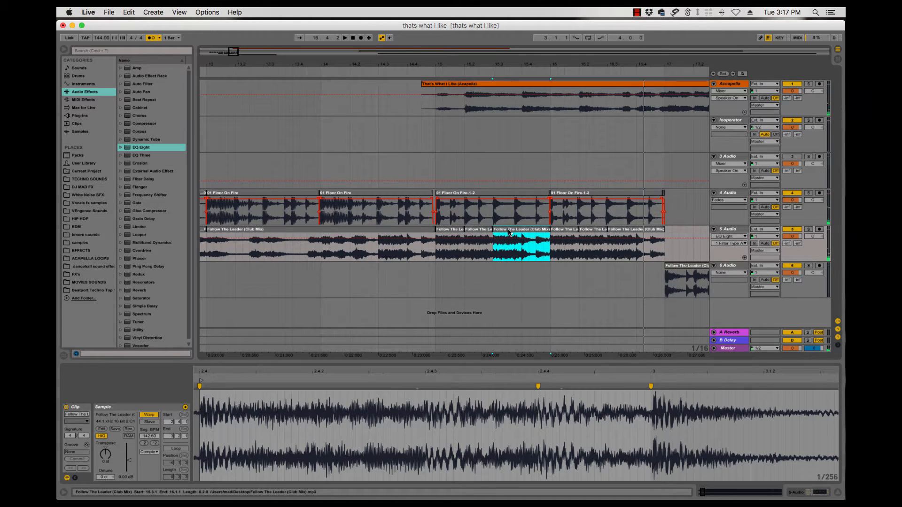
key("super+j")
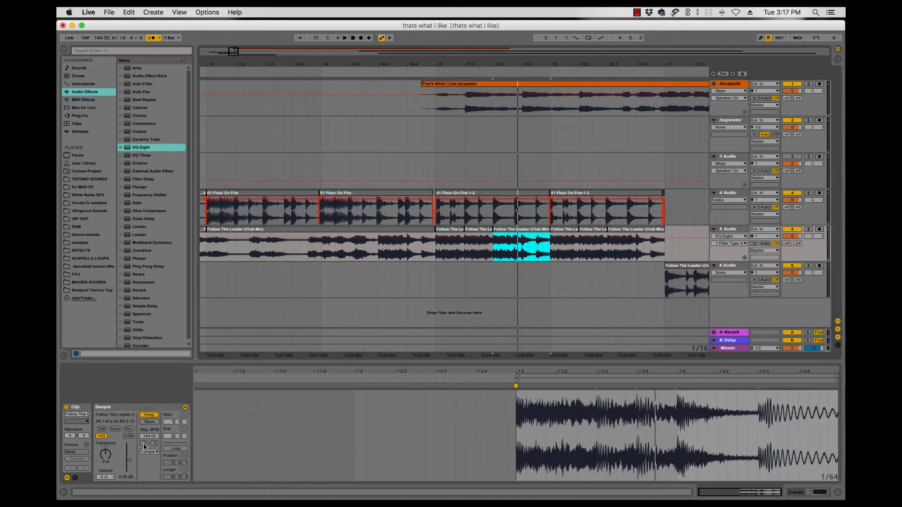
left_click(144, 446)
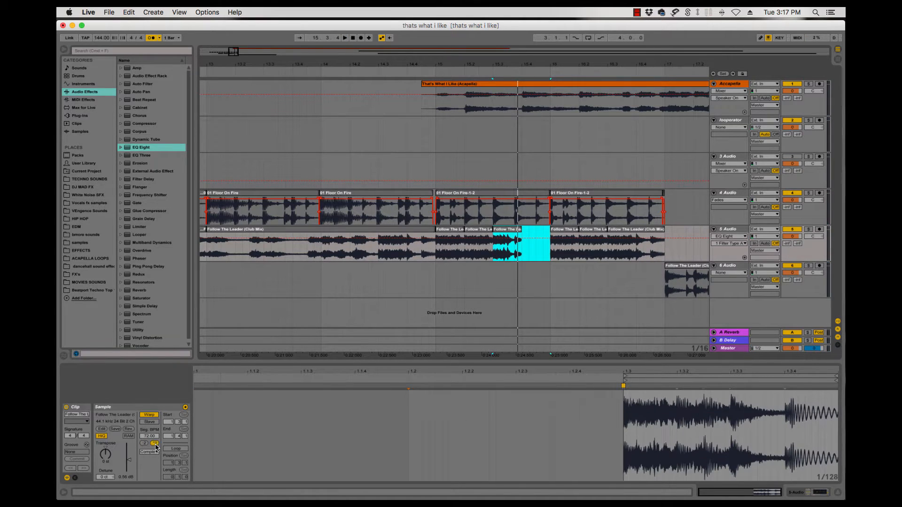
double_click(155, 445)
key("space")
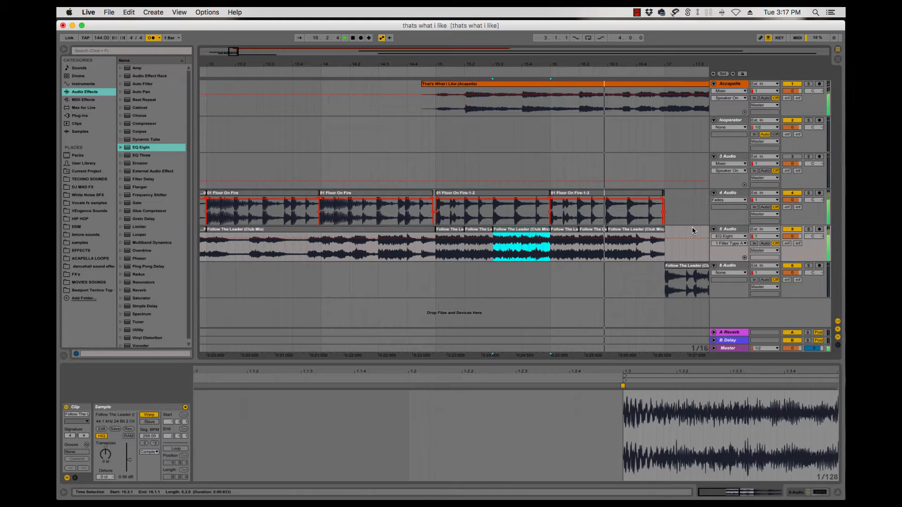
left_click(437, 254)
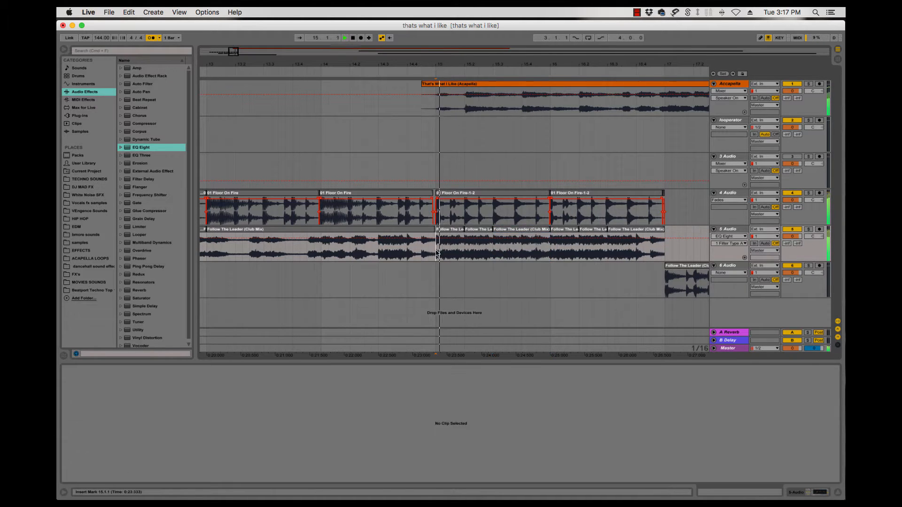
key("space")
key("space")
key("space")
- Transpose the one-beat Follow The Leader clip at 15.2.1 down while auditioning the pitch
left_click(473, 230)
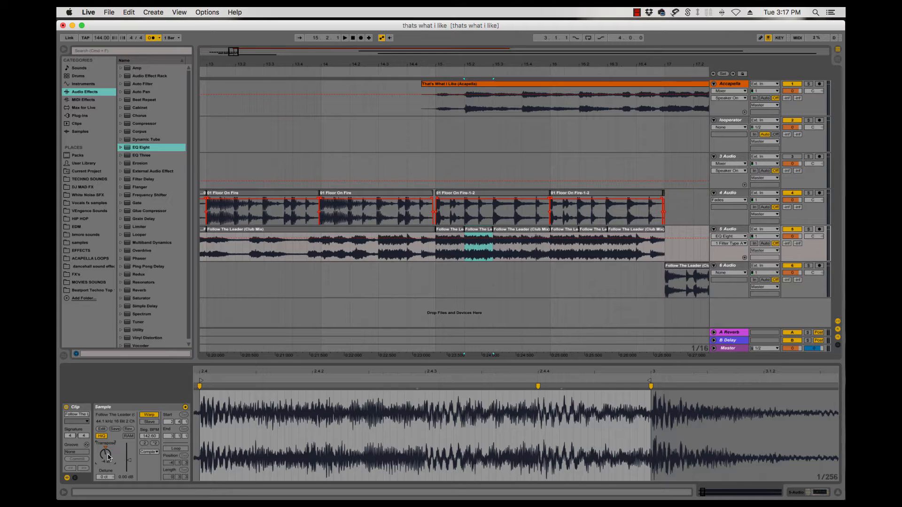
key("space")
key("space")
key("space")
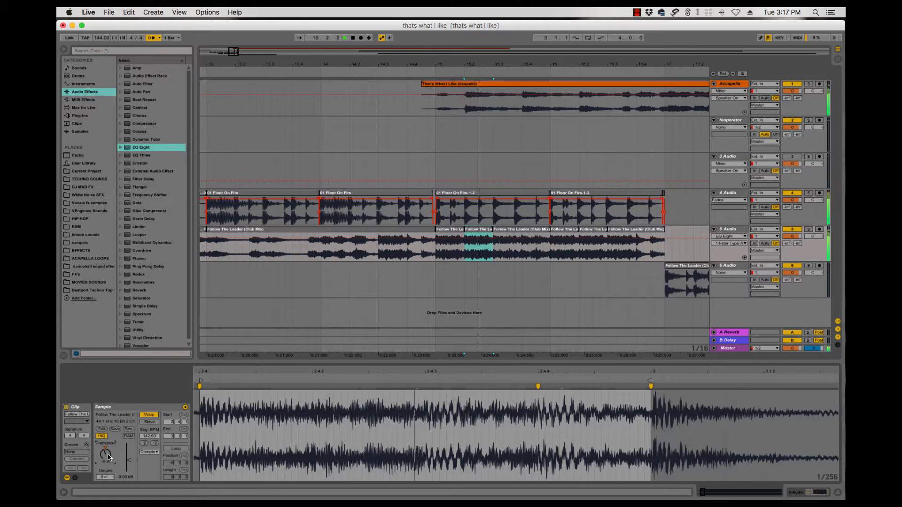
left_click_drag(108, 457, 108, 452)
key("space")
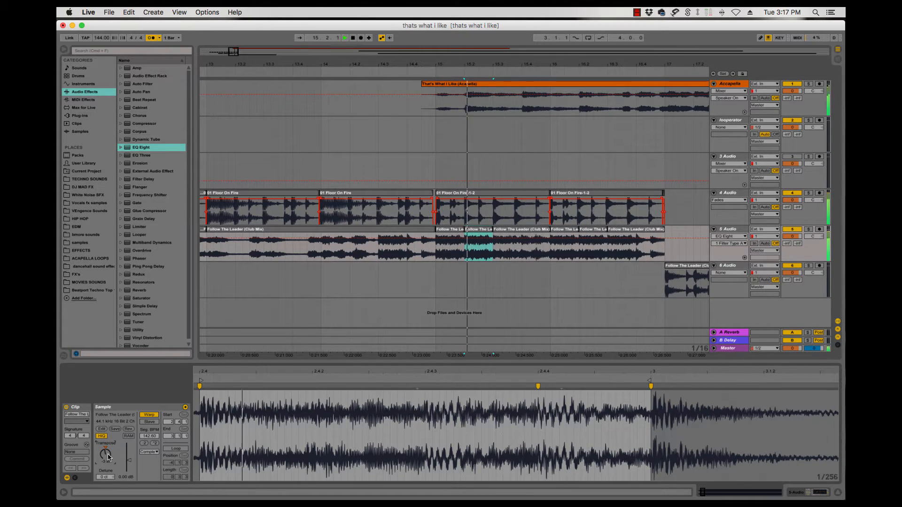
key("space")
- Adjust the transposition of the Follow The Leader clips at 15.3.1 and 16.1.1, and replay the passage from 15.1.1
left_click(511, 240)
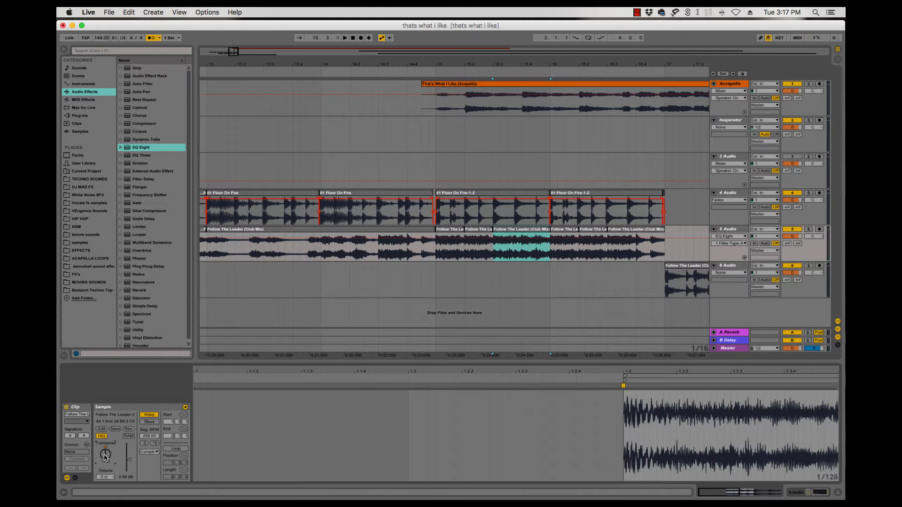
key("space")
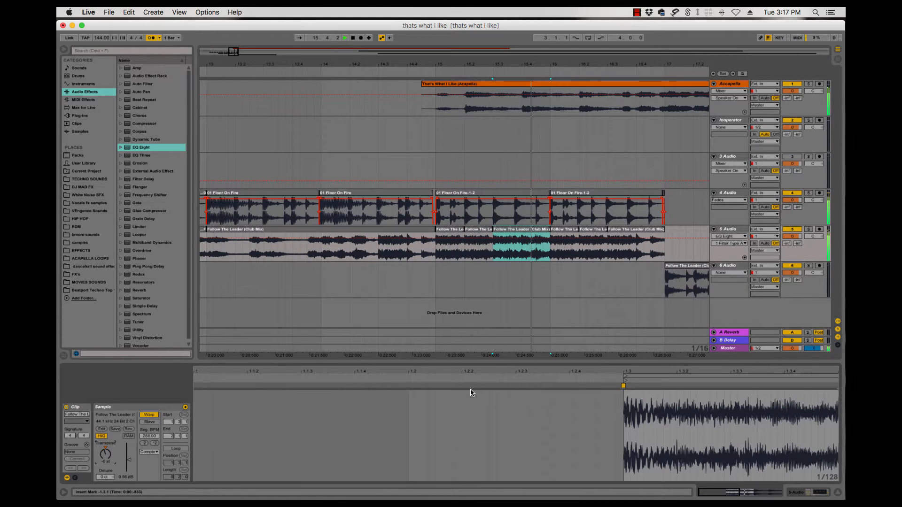
left_click(569, 231)
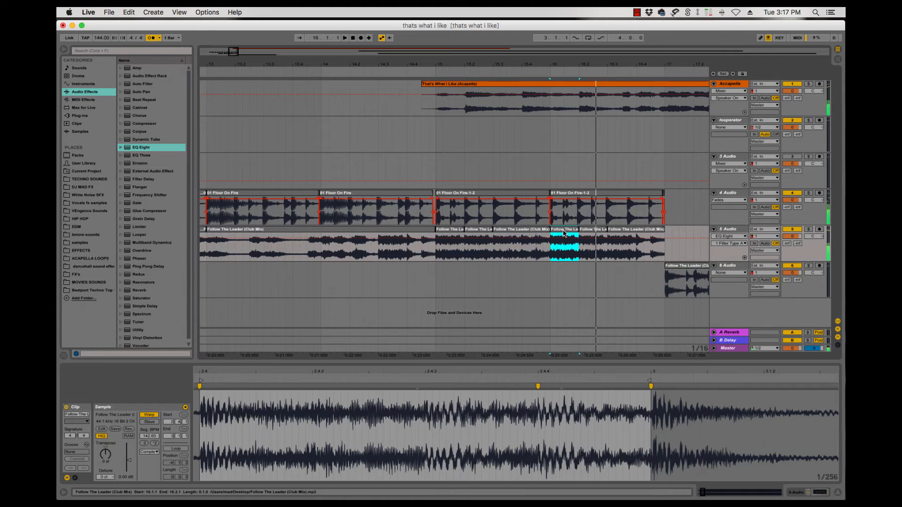
left_click(106, 458)
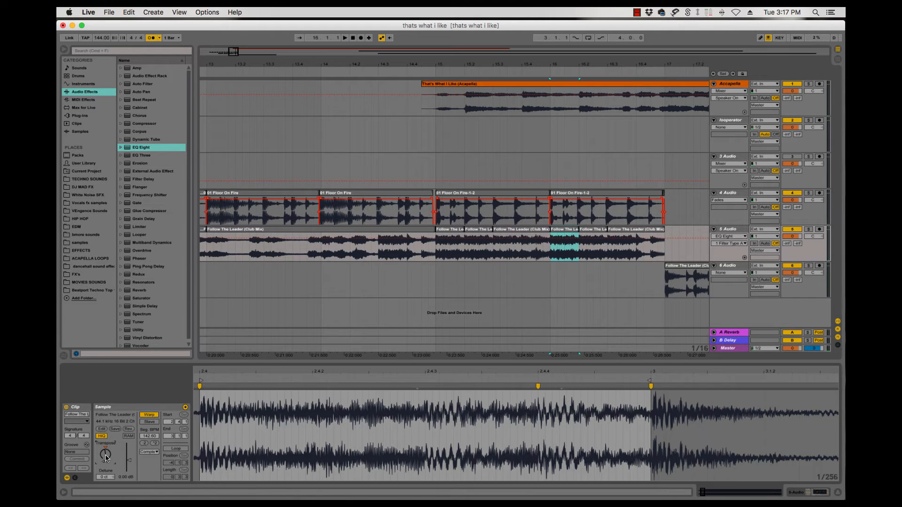
left_click(601, 230)
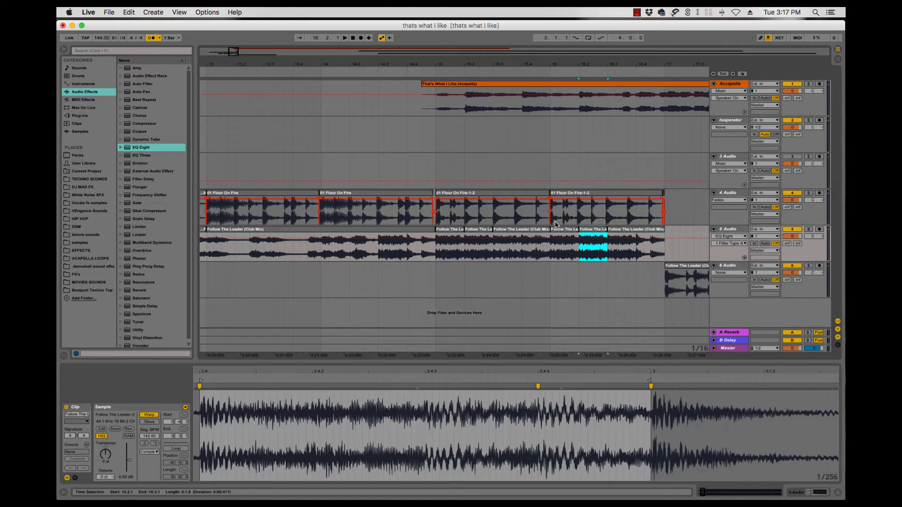
left_click(438, 258)
key("space")
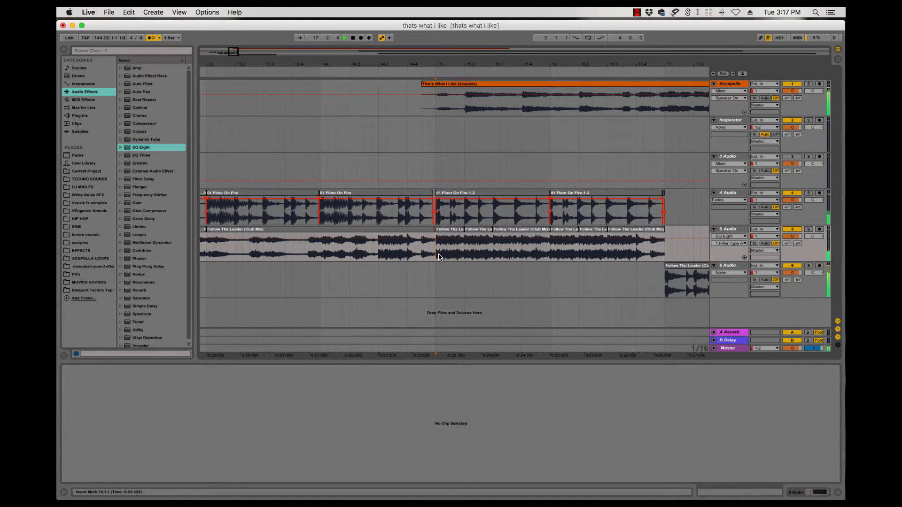
- Delete the two Floor On Fire-1-2 drum clips starting at 15.1.1 and 16.1.1
left_click(474, 194)
key("Delete")
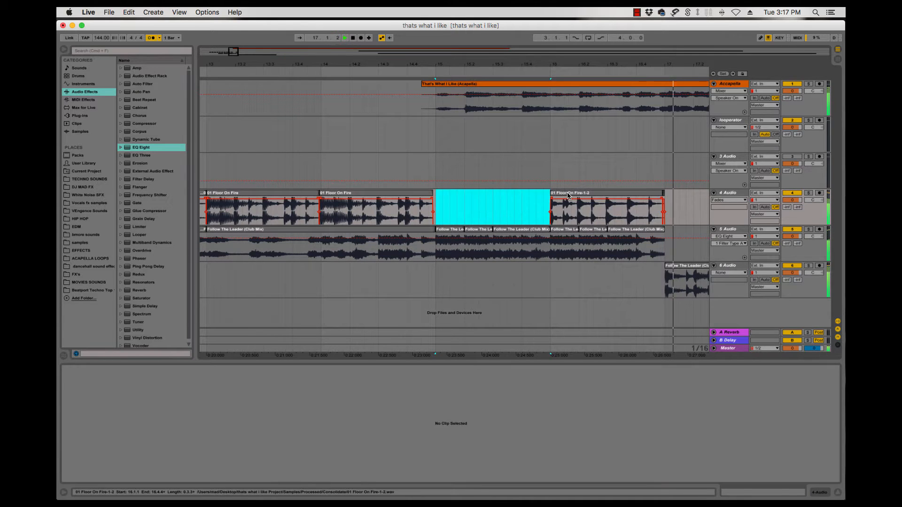
left_click(572, 193)
key("Delete")
- Play back the arrangement from 15.1.1 to hear the acapella and Follow The Leader clips without drums
key("space")
key("space")
left_click(438, 219)
key("space")
key("space")
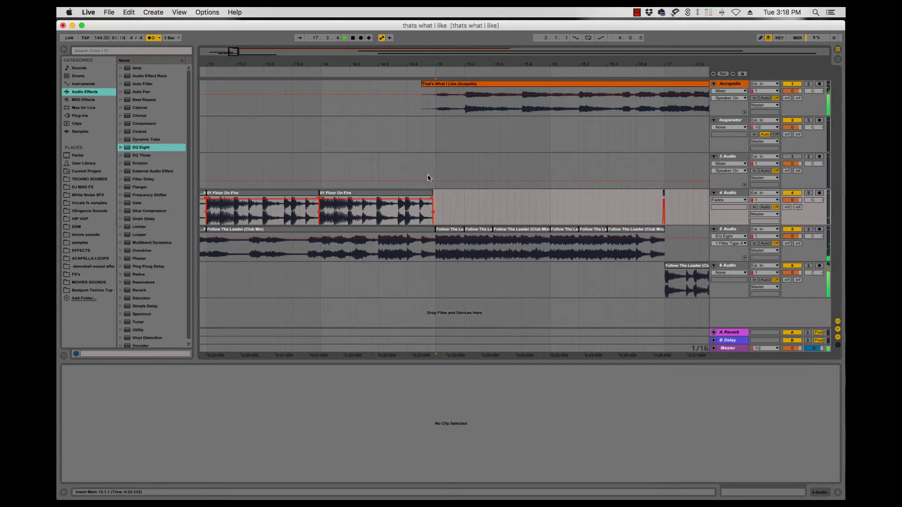
key("space")
- Search the browser for "masch" and load the Maschine 2 plug-in onto a new track below 6 Audio
key("minus")
key("minus")
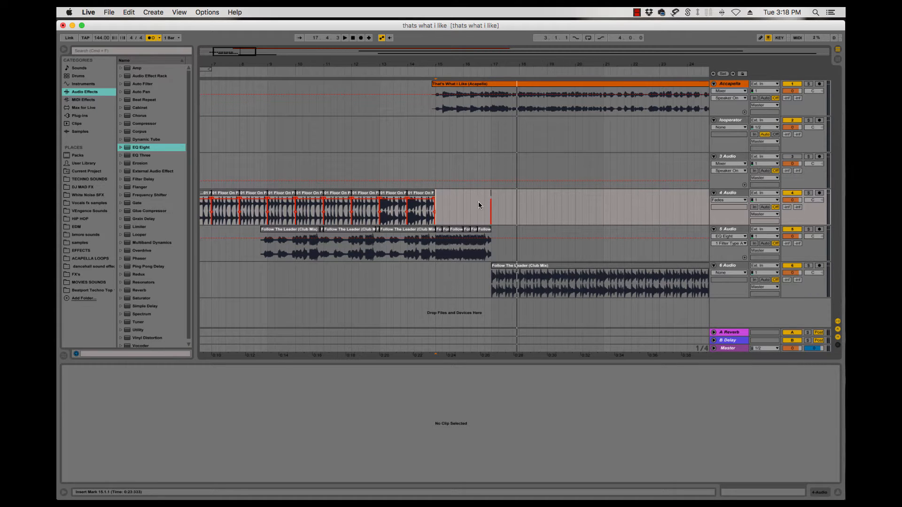
scroll(469, 193, "left", 5)
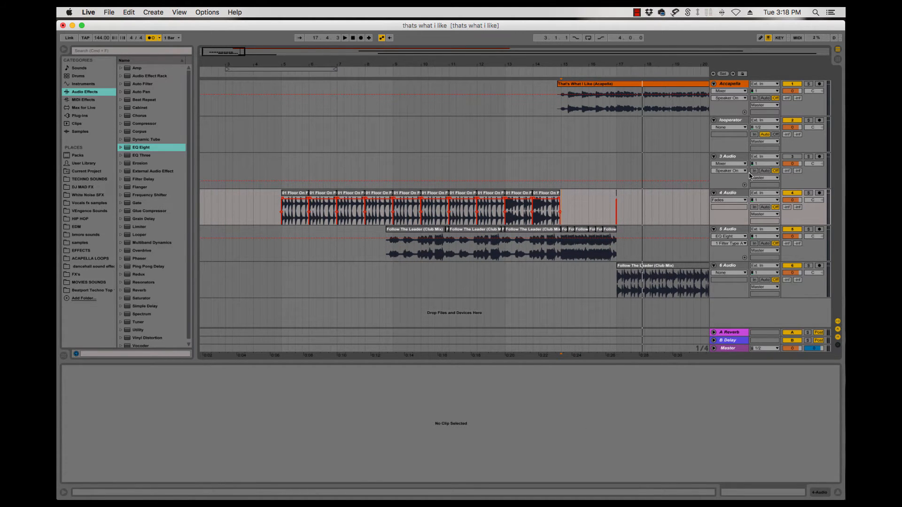
key("super+f")
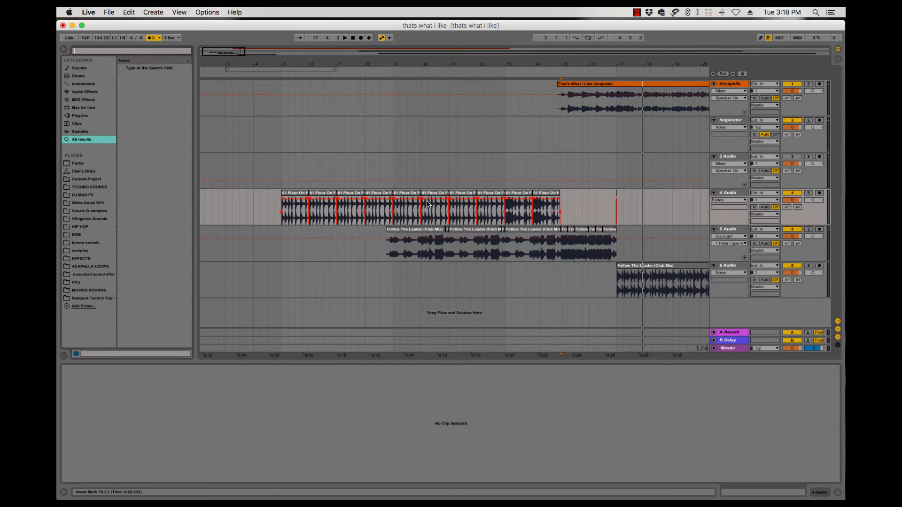
type("mas")
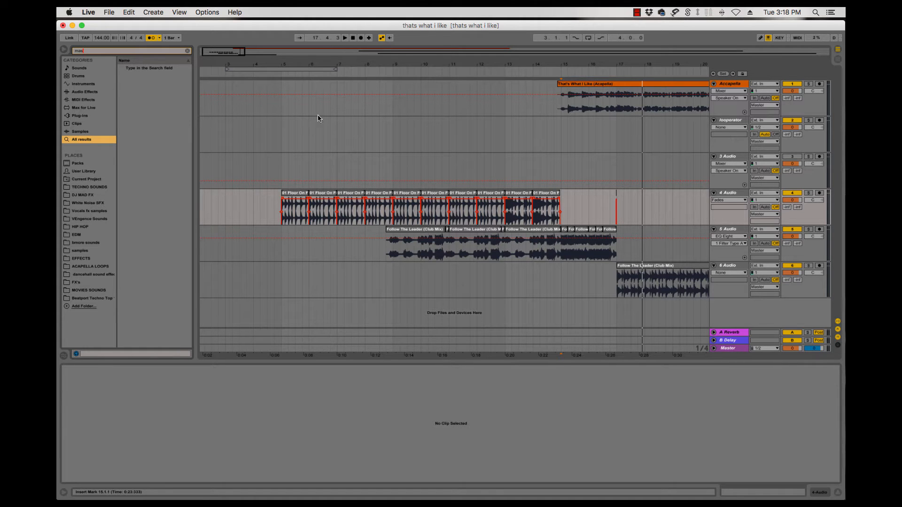
type("ch")
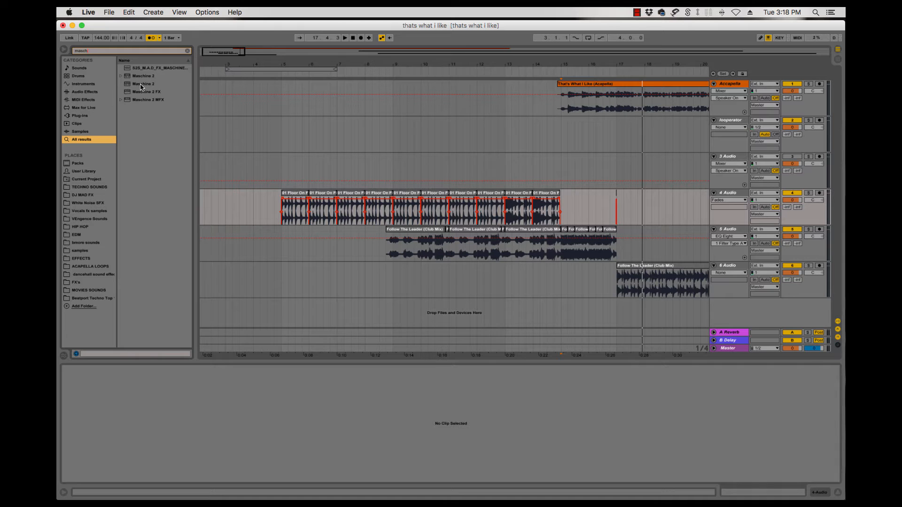
left_click_drag(140, 85, 329, 310)
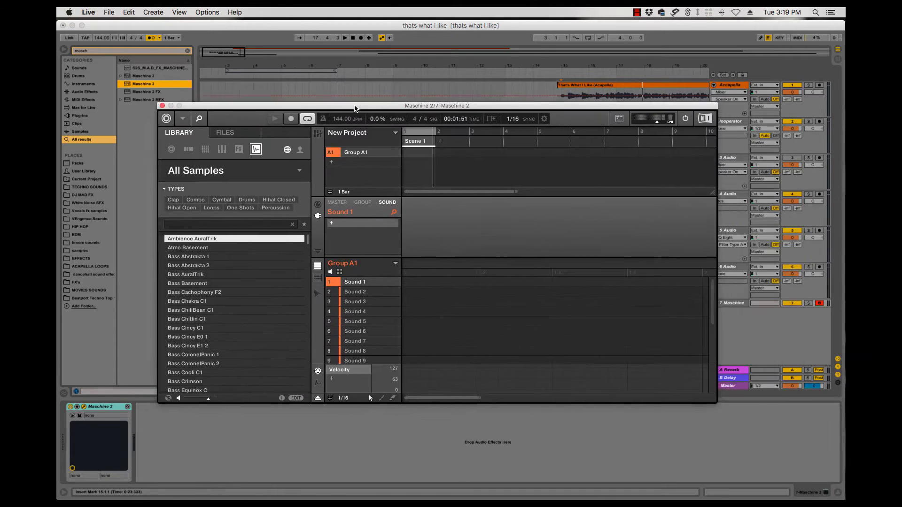
left_click_drag(475, 200, 348, 104)
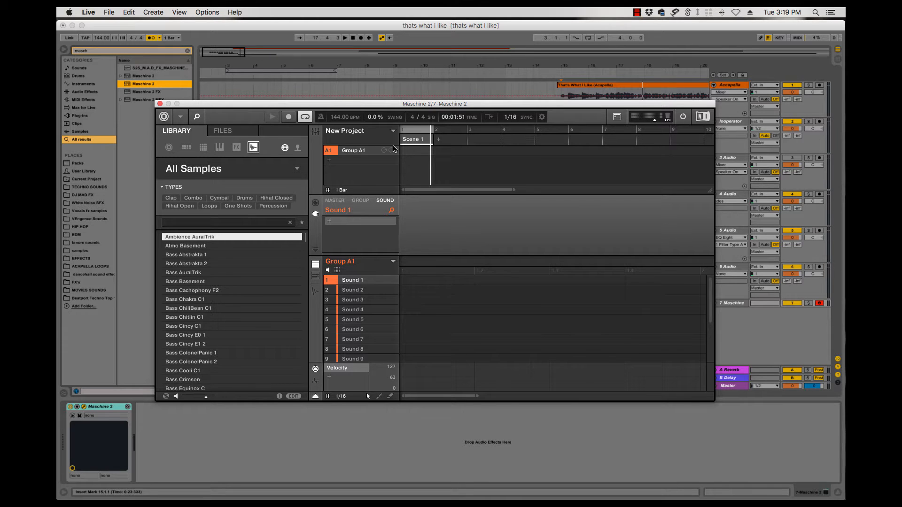
- Open the recent project Trap Future.mxprj in Maschine 2
left_click(180, 117)
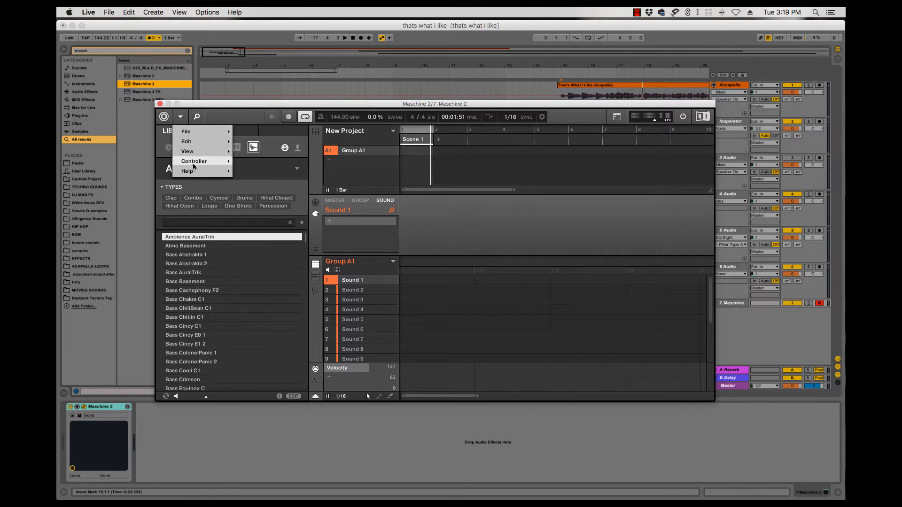
mouse_move(195, 134)
mouse_move(273, 153)
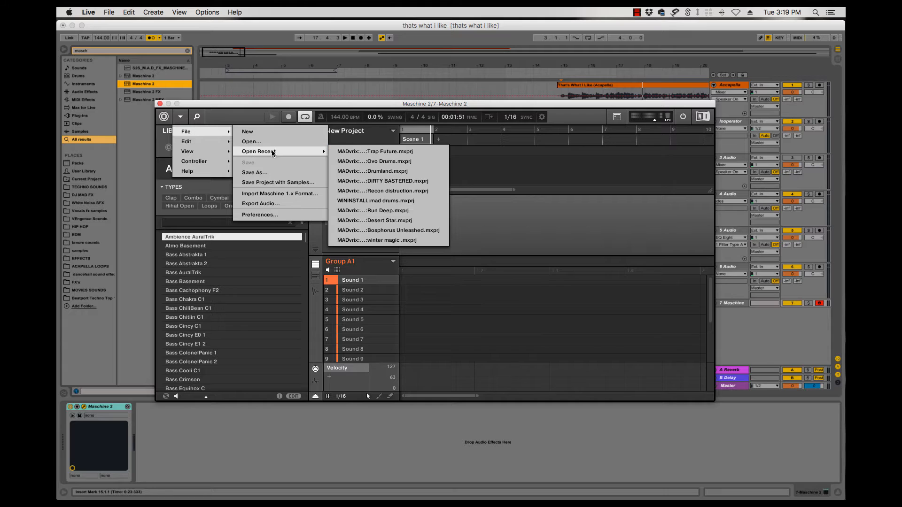
left_click(394, 152)
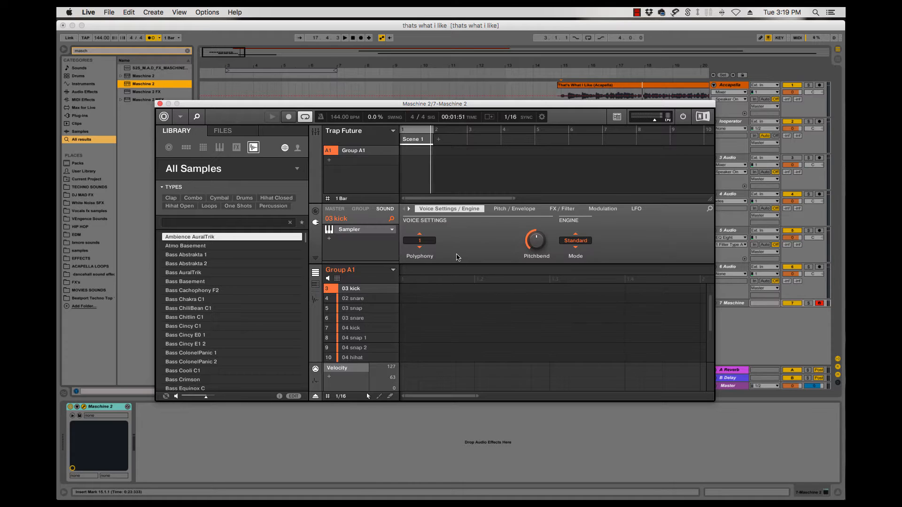
- Audition the Group A1 drum sounds from 03 snap through 04 hihat
left_click(361, 309)
left_click(358, 319)
left_click(357, 328)
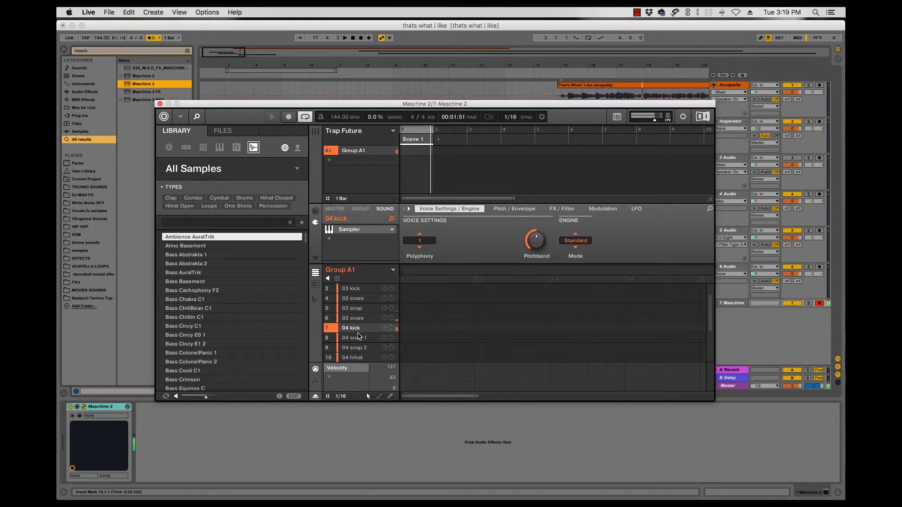
left_click(355, 339)
left_click(355, 348)
left_click(354, 358)
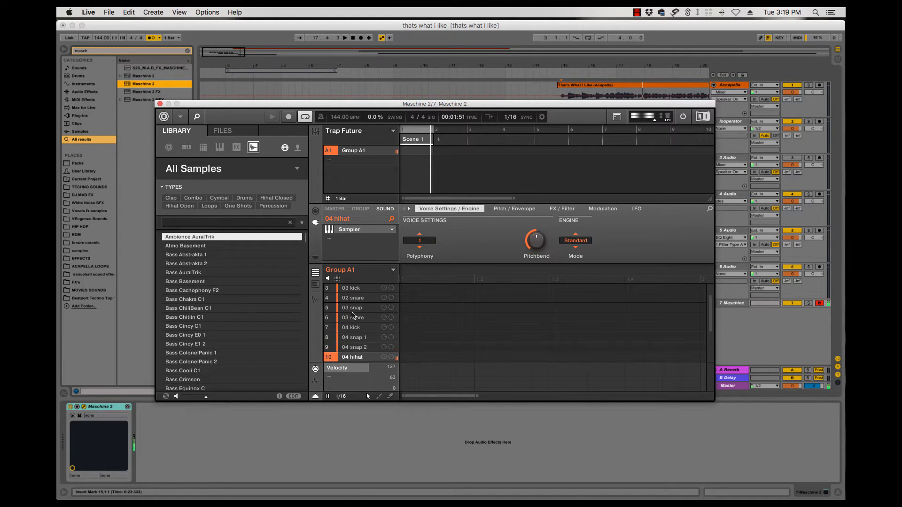
- Set the Maschine 2 view size to Medium and shorten its arranger area to make room for the sound list
left_click(180, 117)
mouse_move(187, 151)
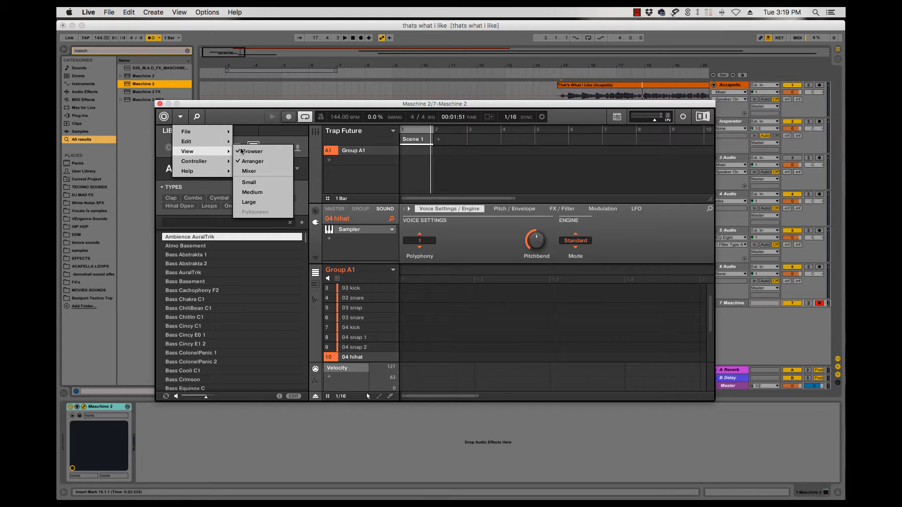
left_click(266, 194)
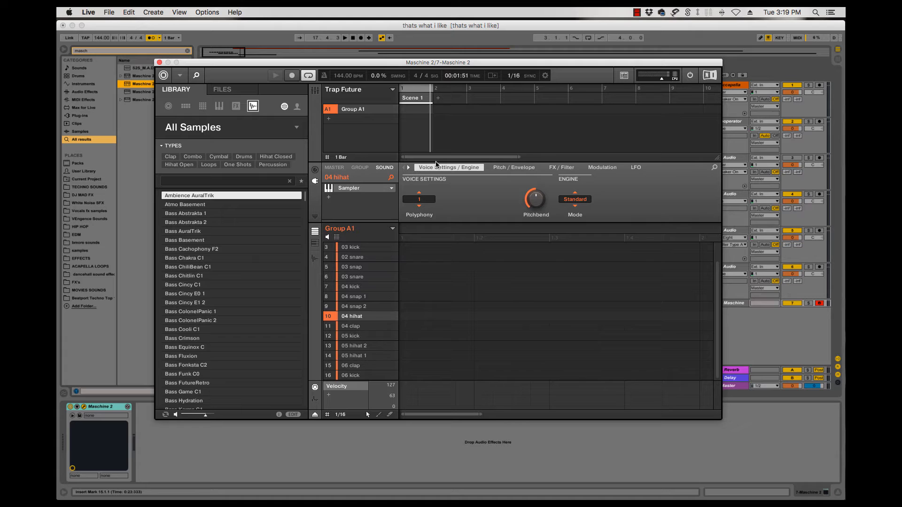
left_click_drag(717, 159, 717, 123)
- Audition the Group A1 sounds in reverse order from 06 kick up to 04 snap 2
left_click(352, 376)
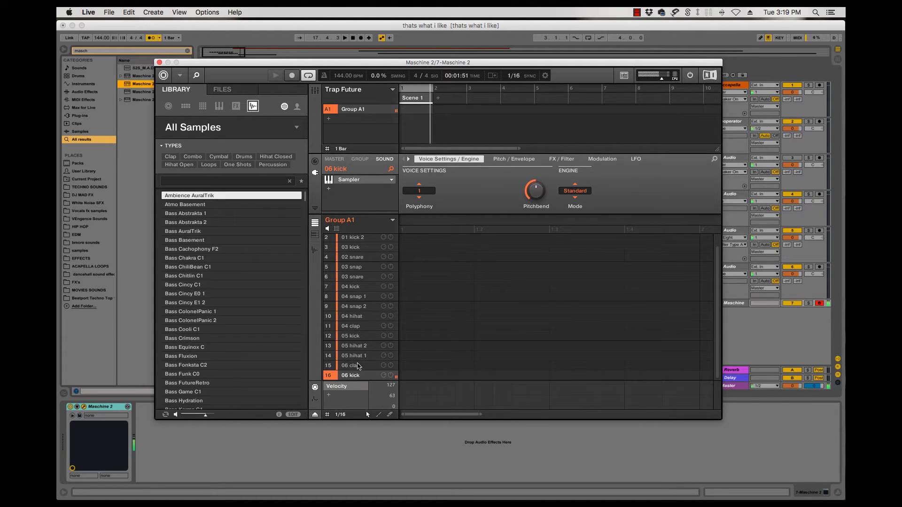
left_click(355, 366)
left_click(354, 357)
left_click(354, 346)
left_click(353, 337)
left_click(355, 326)
left_click(355, 316)
left_click(355, 306)
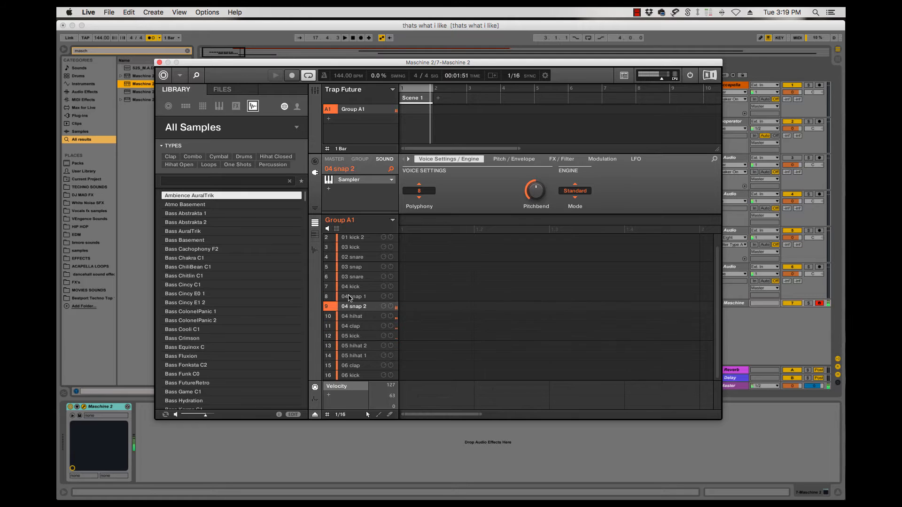
- Audition the Trap Future kit's sounds from 04 snap 1 up to 02 snare and briefly play the arrangement
left_click(356, 296)
left_click(356, 286)
left_click(357, 276)
left_click(357, 266)
left_click(354, 258)
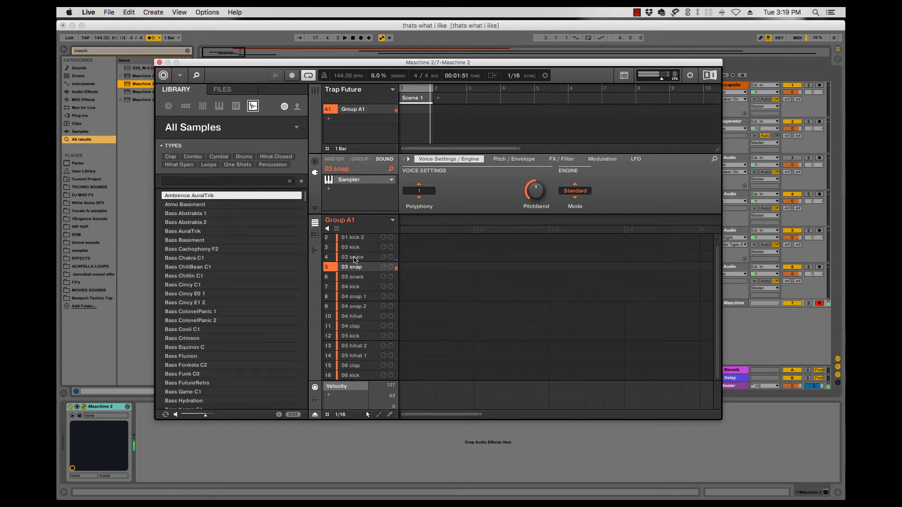
key("space")
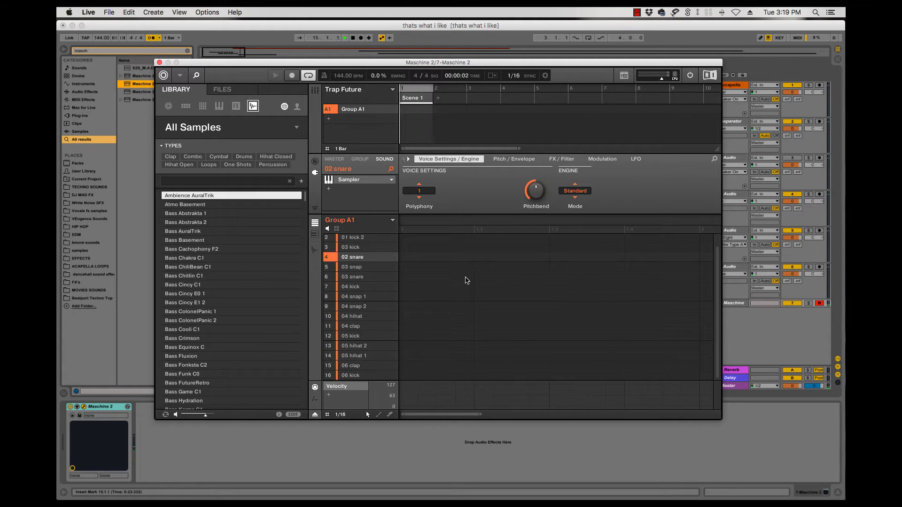
key("space")
- Loop the six drum clips from bar 9 up to bar 15 on the 4 Audio track and start playback
left_click_drag(426, 67, 433, 296)
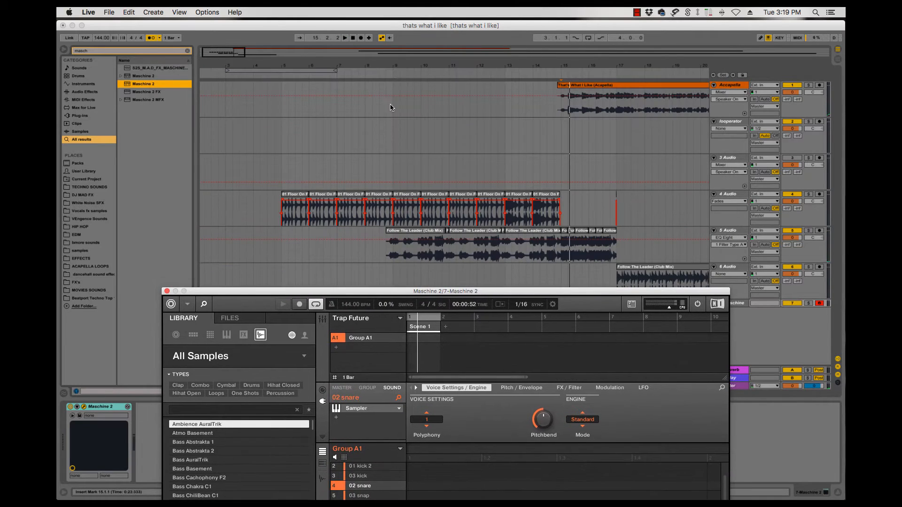
left_click(407, 197)
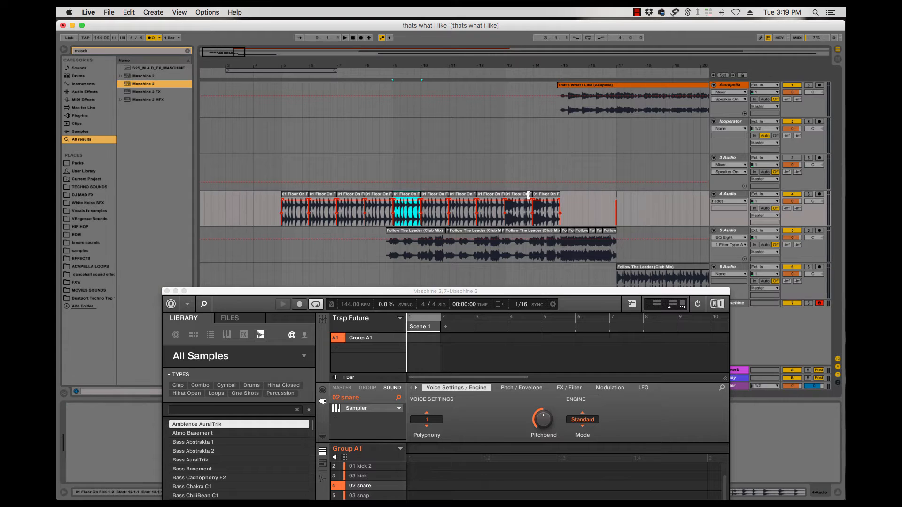
left_click(544, 196, "shift")
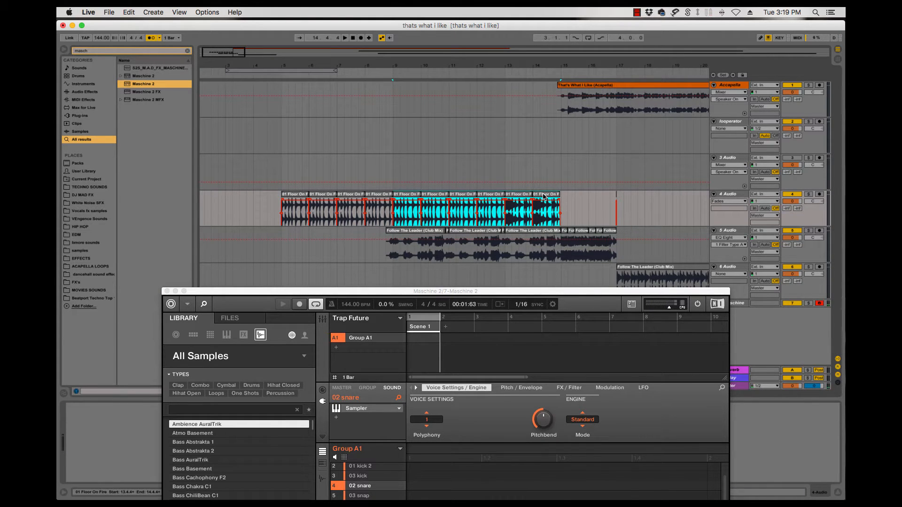
key("super+l")
key("space")
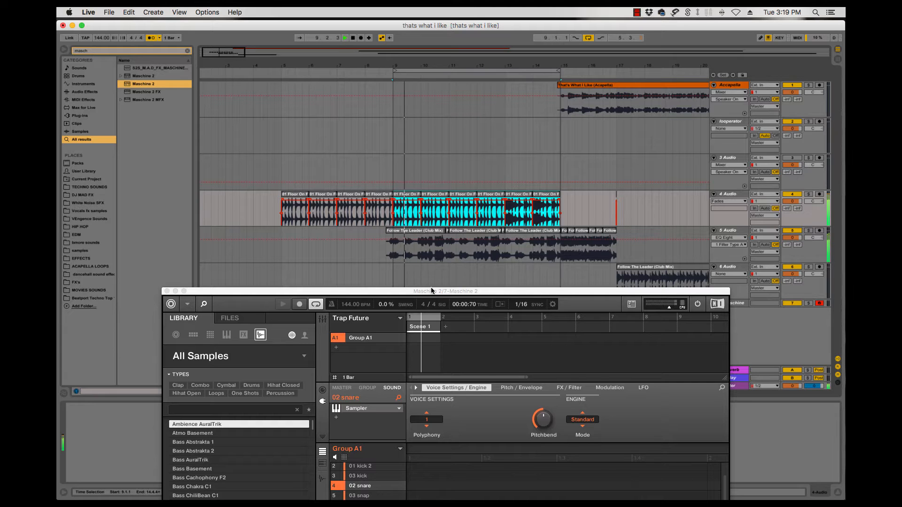
left_click_drag(432, 291, 432, 161)
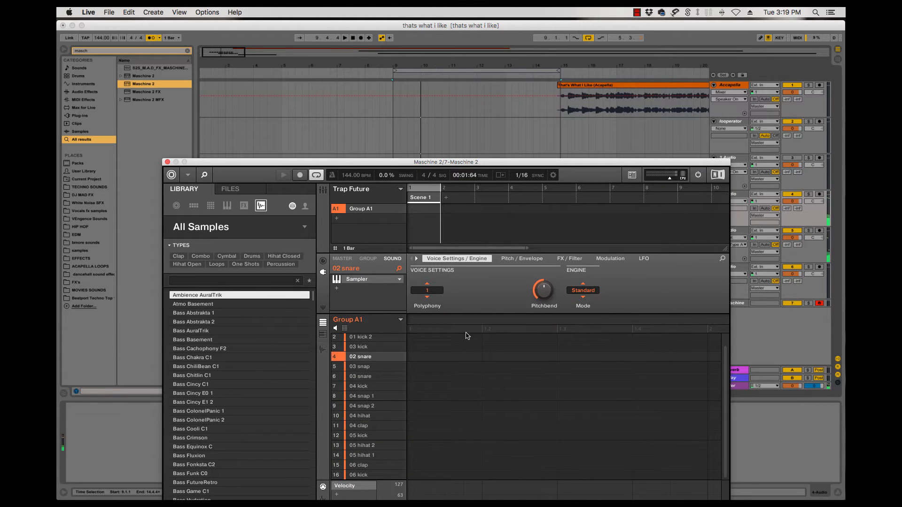
left_click(468, 346)
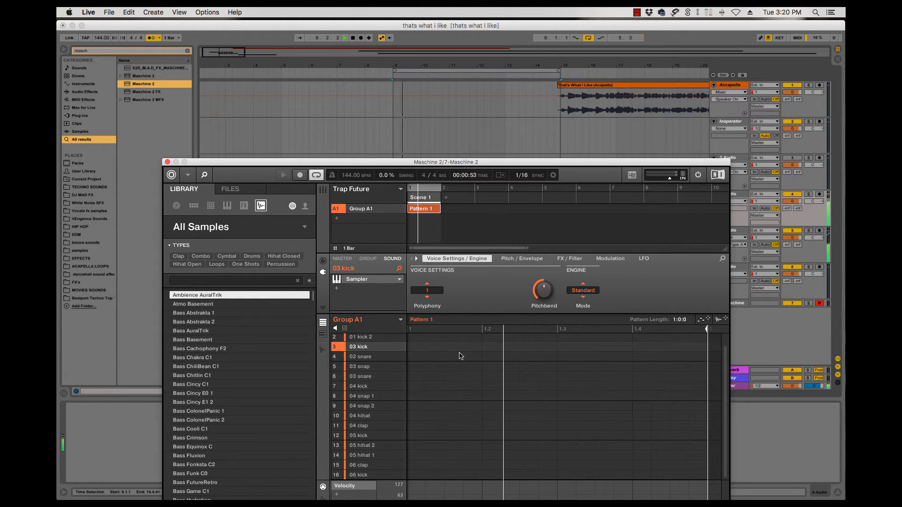
left_click(471, 349)
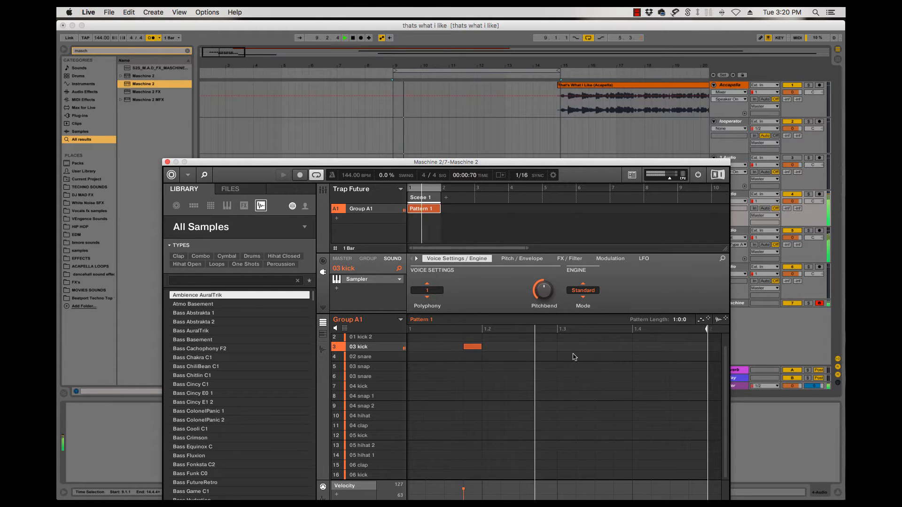
left_click(473, 348)
- Program 02 snare hits on sixteenth steps 4, 7, 11 and 13 of Pattern 1
left_click(358, 357)
left_click(472, 357)
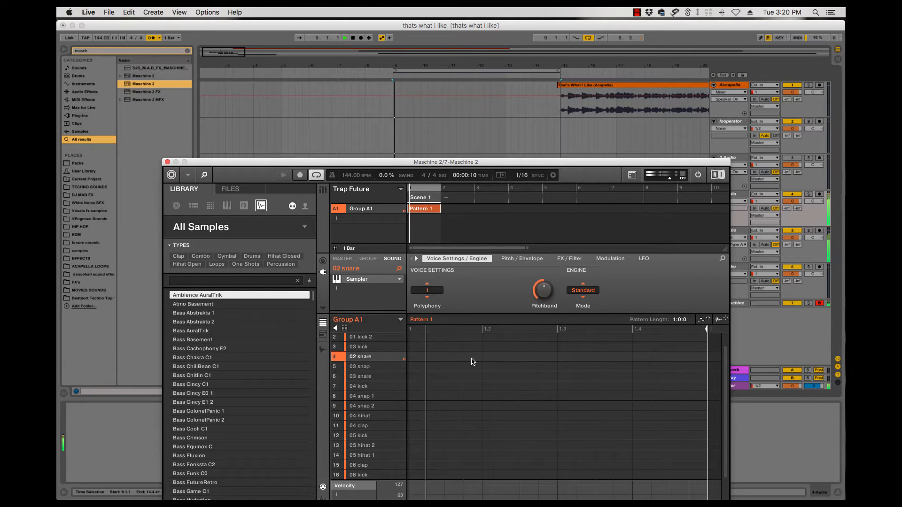
left_click(529, 357)
left_click(604, 357)
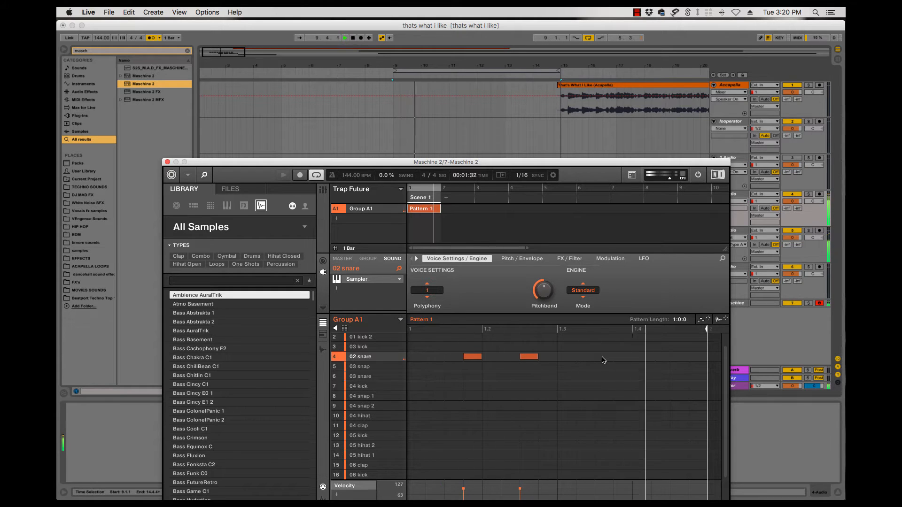
left_click(642, 357)
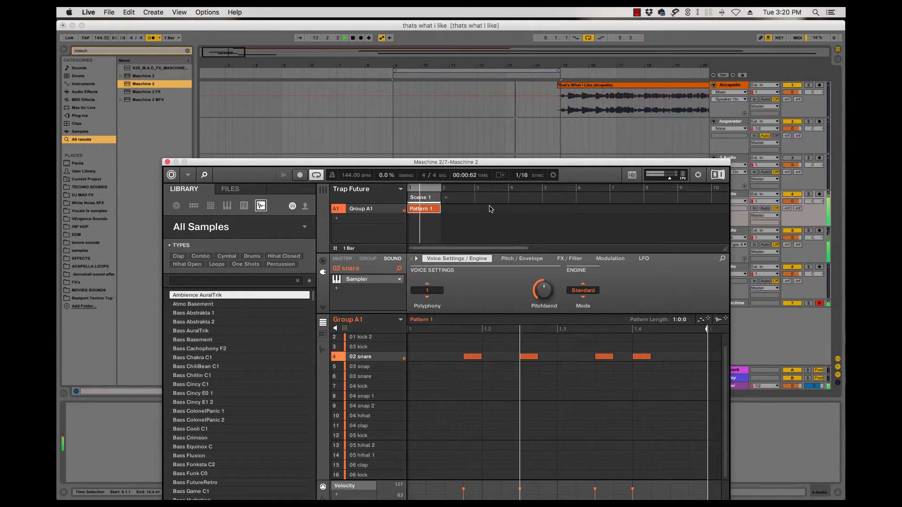
- Select the drum clip at bar 13 on the 4 Audio track and play the loop
left_click_drag(544, 162, 542, 257)
left_click(517, 193)
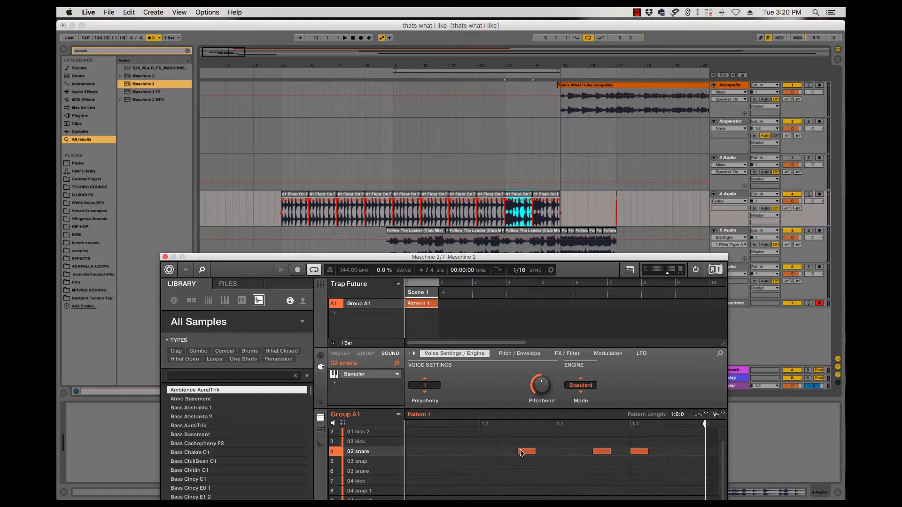
key("space")
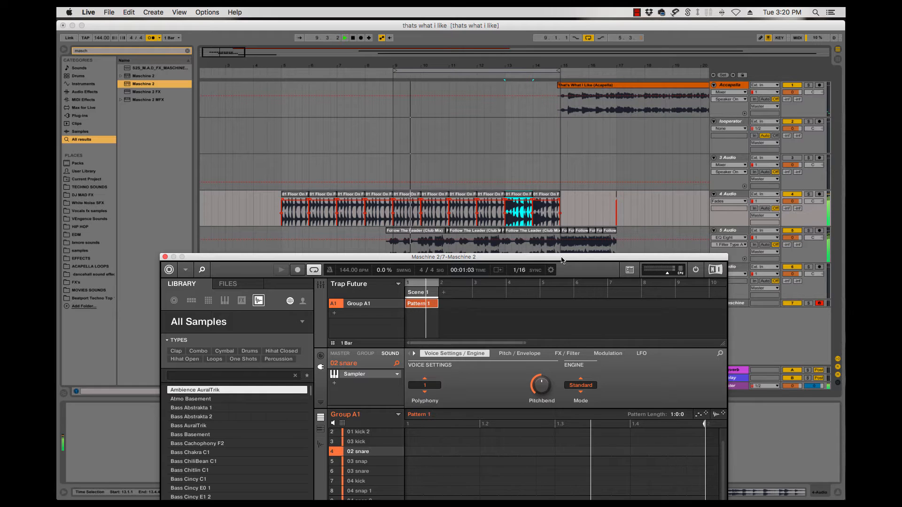
- Open the recent Maschine project Ovo Drums, discarding the changes to the current project
left_click_drag(562, 260, 564, 164)
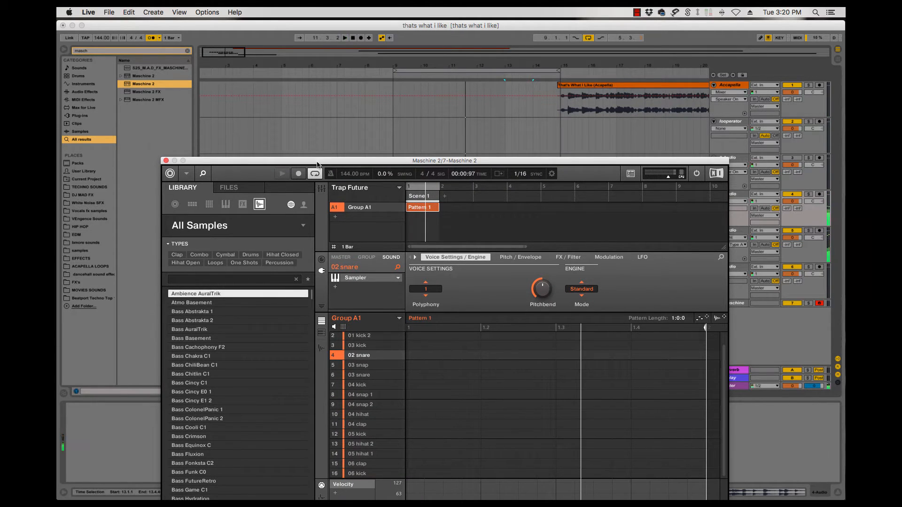
left_click_drag(317, 163, 302, 120)
left_click(171, 132)
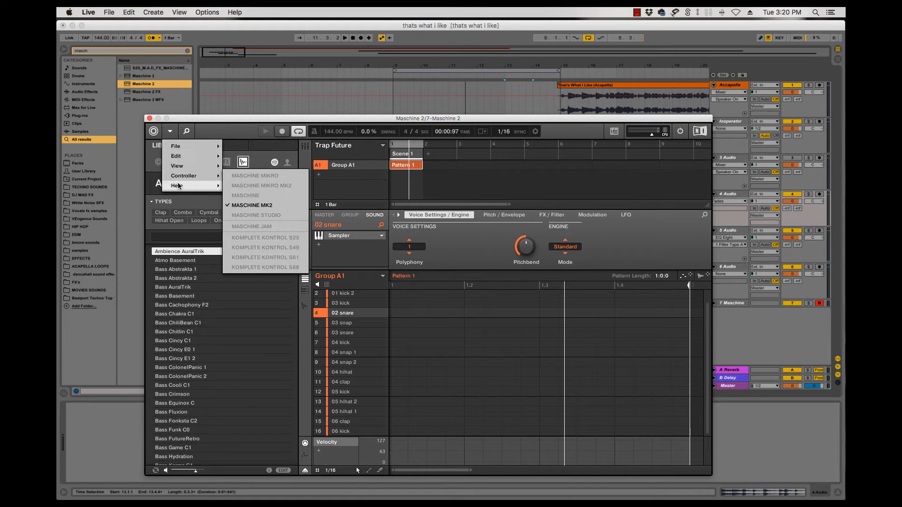
mouse_move(206, 146)
mouse_move(263, 166)
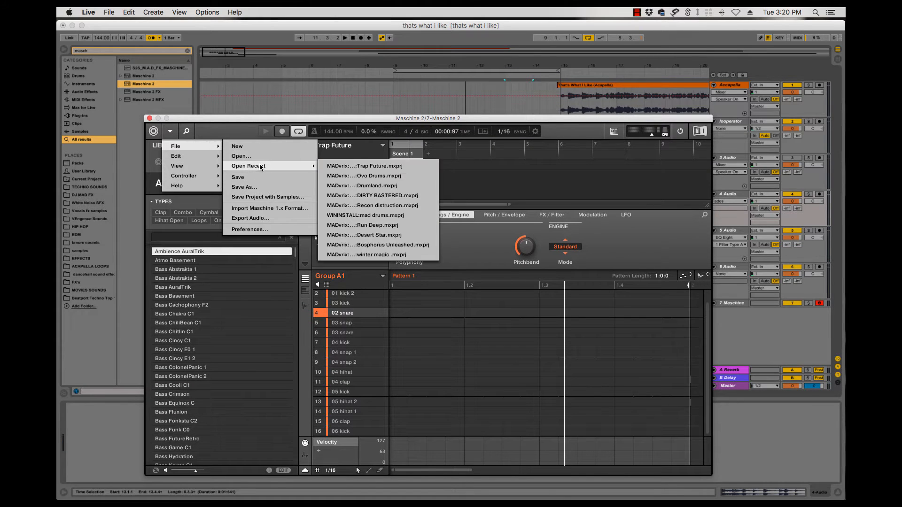
left_click(360, 177)
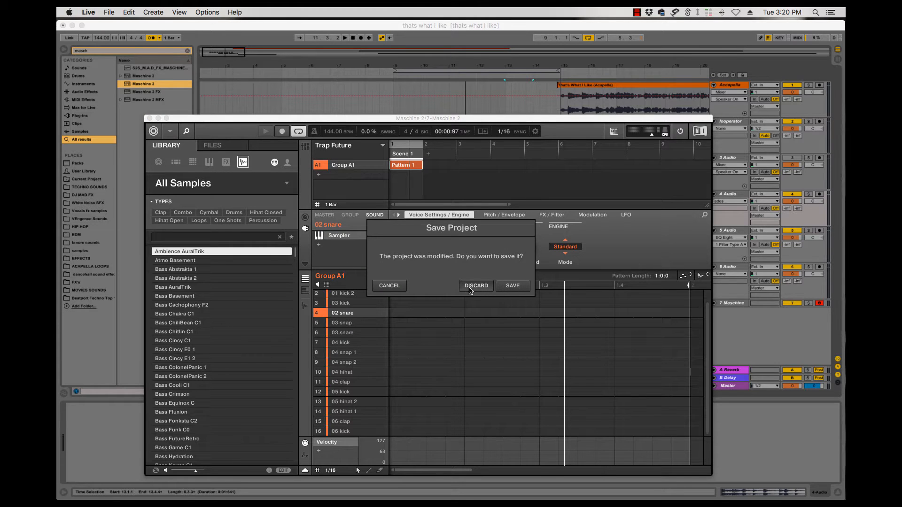
left_click(474, 285)
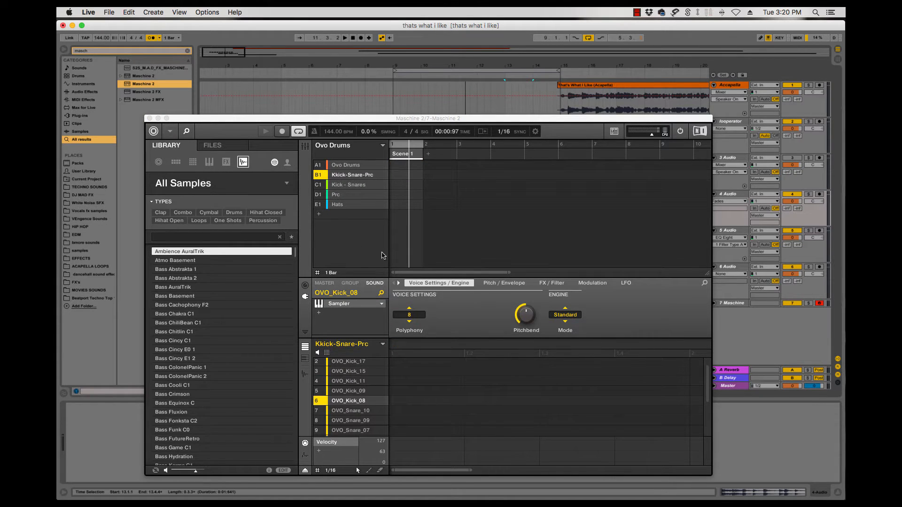
- Choose the Kick - Snares group, enlarge its pattern area and audition its sounds, ending on OVO_Snare_53
left_click(349, 185)
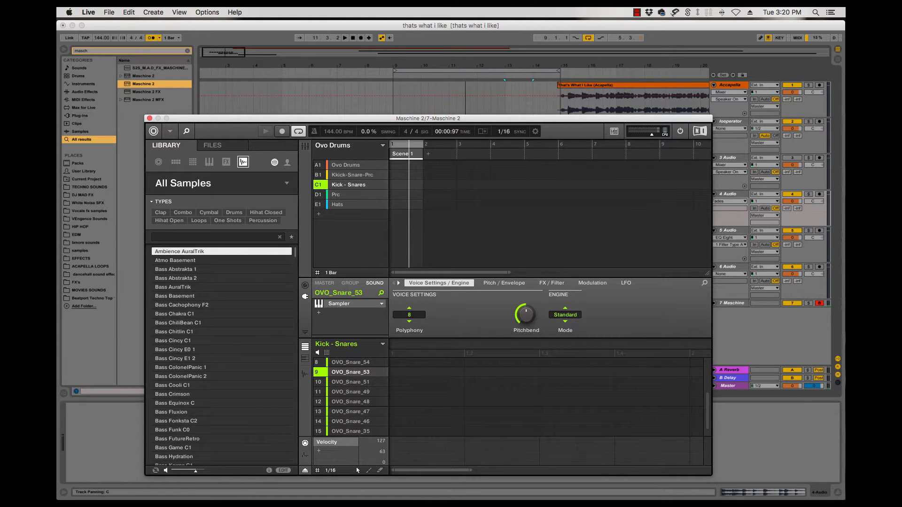
left_click_drag(705, 275, 699, 224)
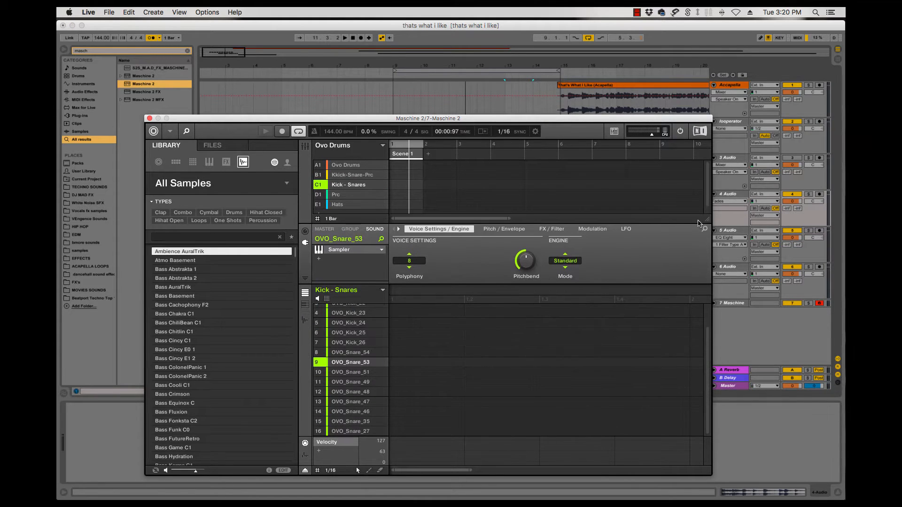
left_click(351, 354)
left_click(350, 343)
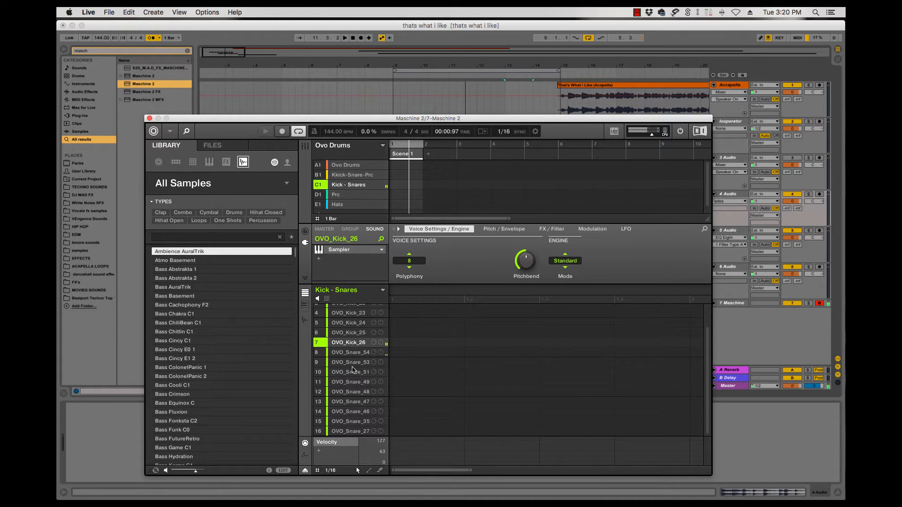
left_click(352, 373)
left_click(352, 382)
left_click(351, 393)
left_click(352, 402)
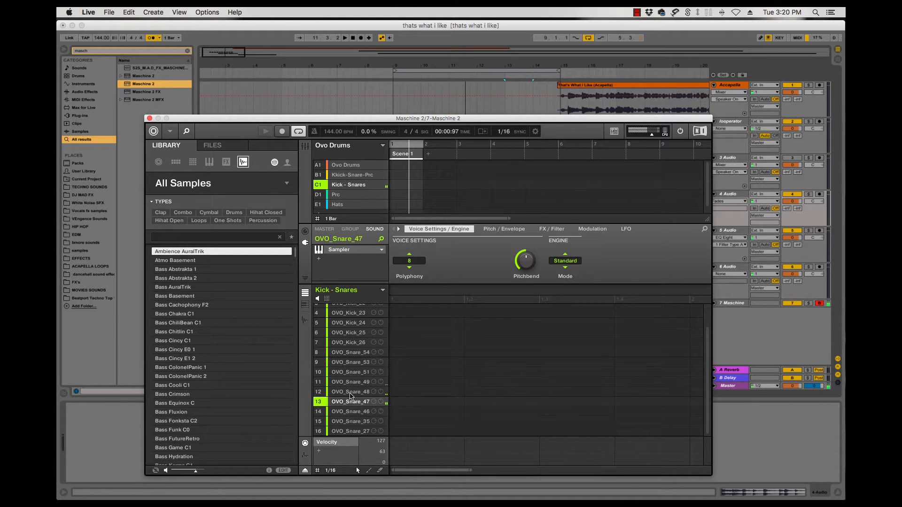
left_click(351, 392)
left_click(352, 382)
left_click(352, 372)
left_click(351, 363)
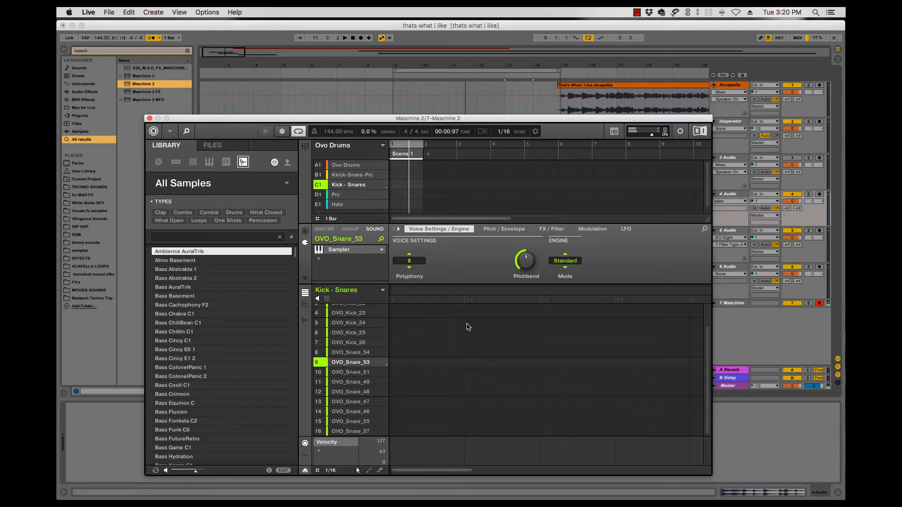
- Program OVO_Snare_53 hits on sixteenth steps 4, 7, 9 and 12 of a one-bar pattern while the arrangement plays
left_click(455, 362)
key("space")
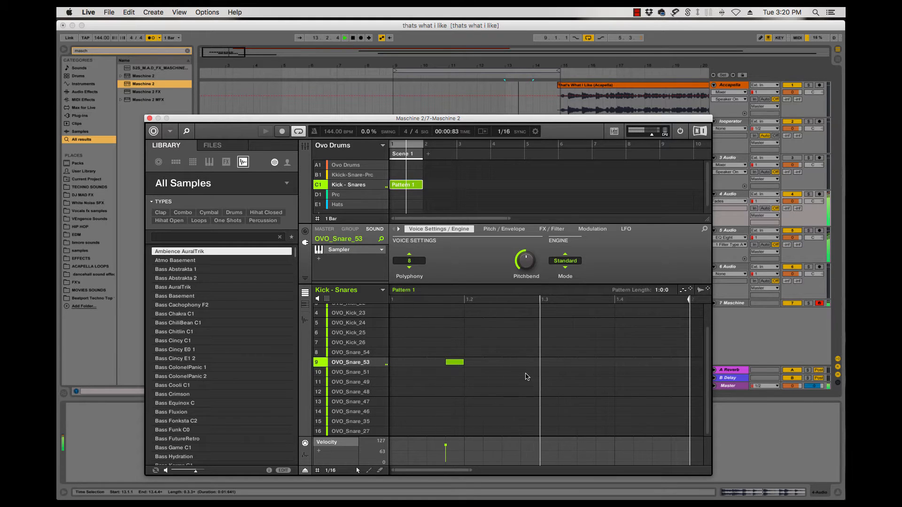
left_click(511, 362)
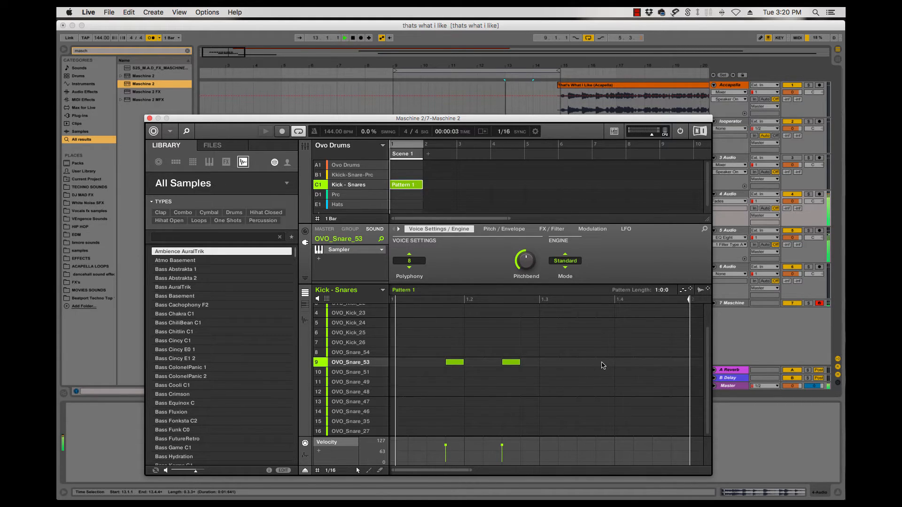
left_click(604, 362)
scroll(563, 362, "right", 1)
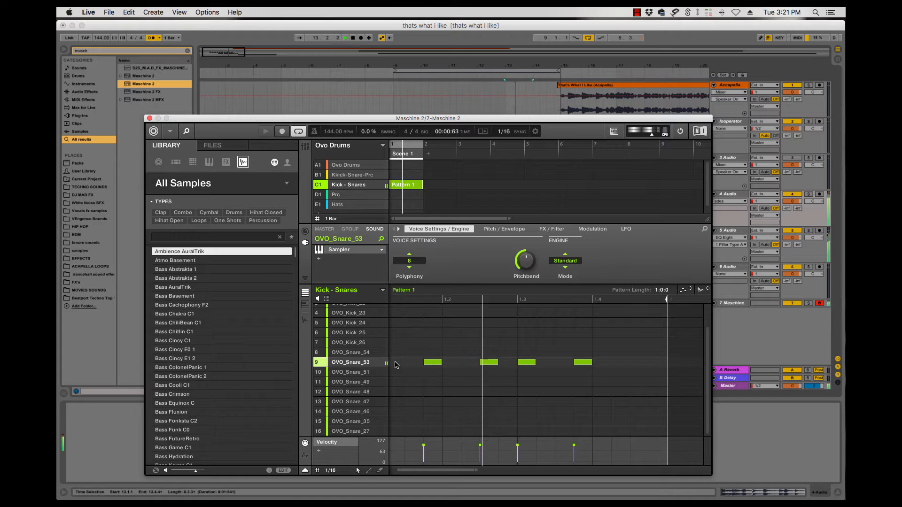
- Add OVO_Snare_53 hits on steps 1 and 5, and move the step 4 hit to step 3
left_click(420, 364)
left_click_drag(420, 364, 399, 364)
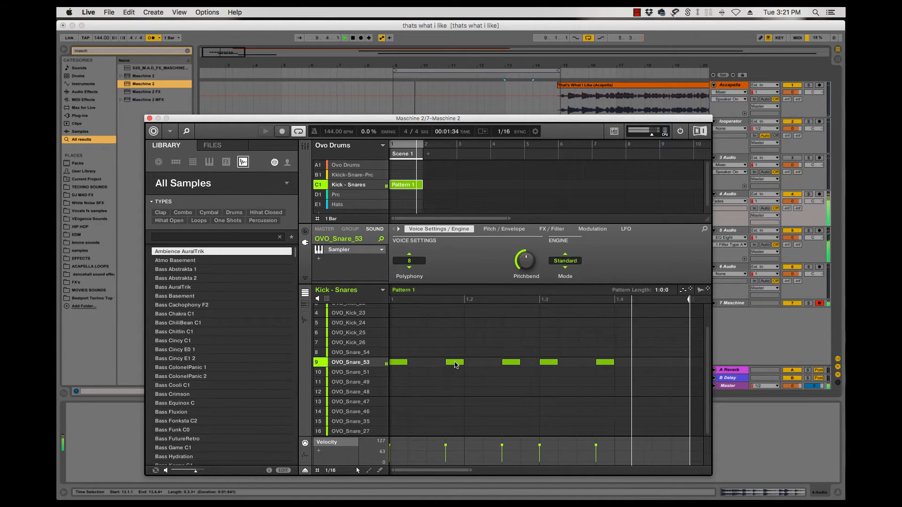
left_click_drag(455, 364, 436, 365)
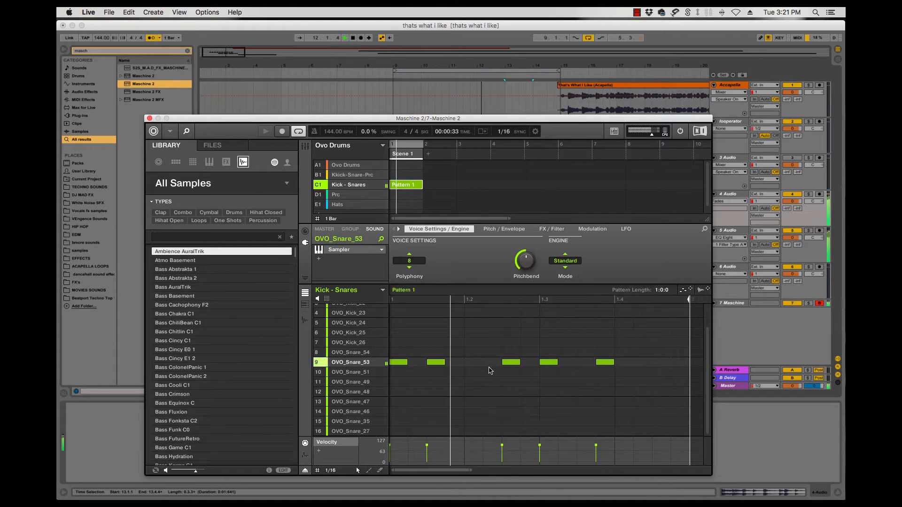
left_click(474, 363)
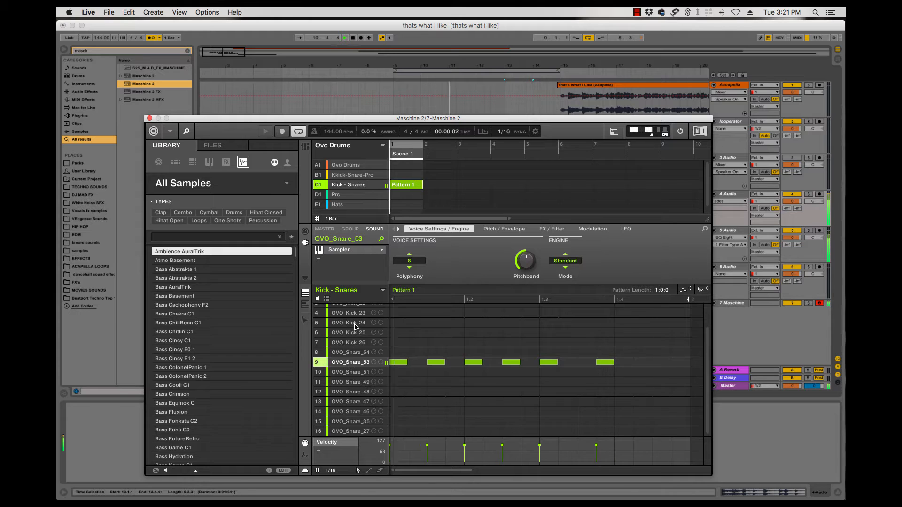
- Replace the OVO_Snare_53 hit on step 7 with an OVO_Snare_51 hit and mute the OVO_Snare_51 sound
left_click_drag(342, 118, 321, 76)
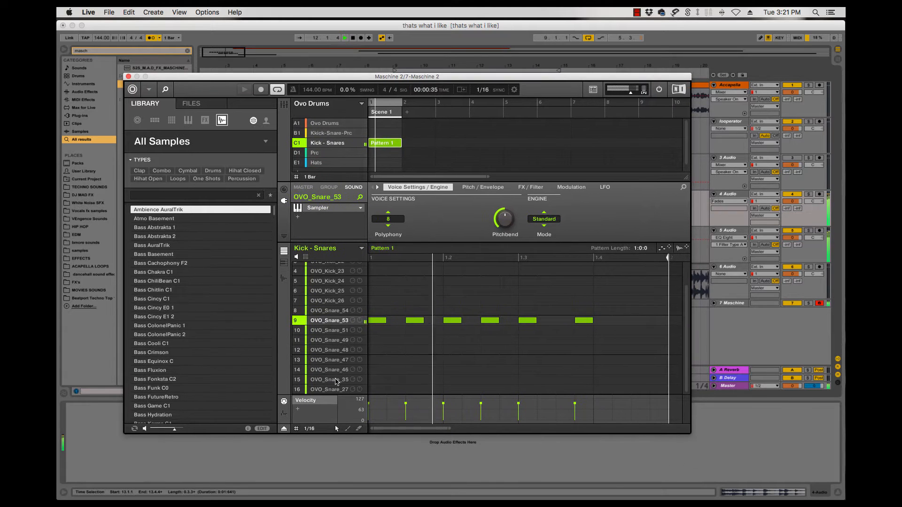
left_click(337, 332)
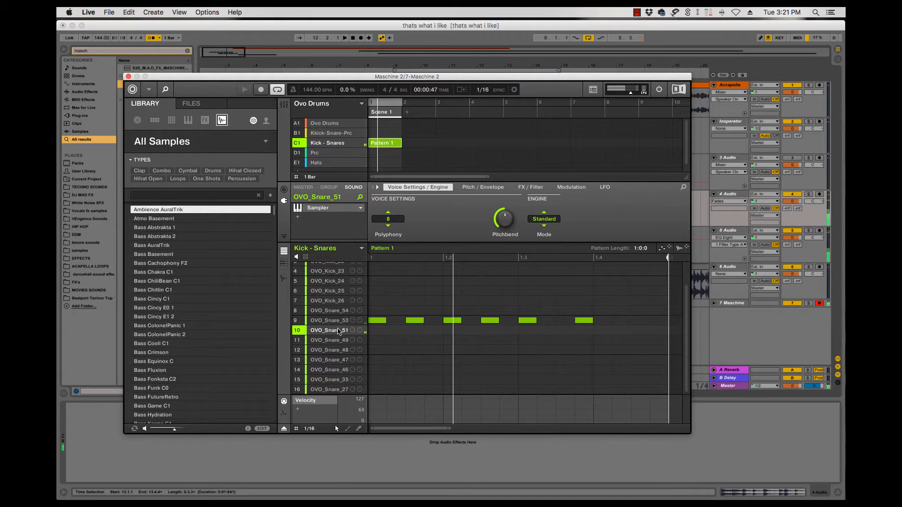
left_click(450, 322)
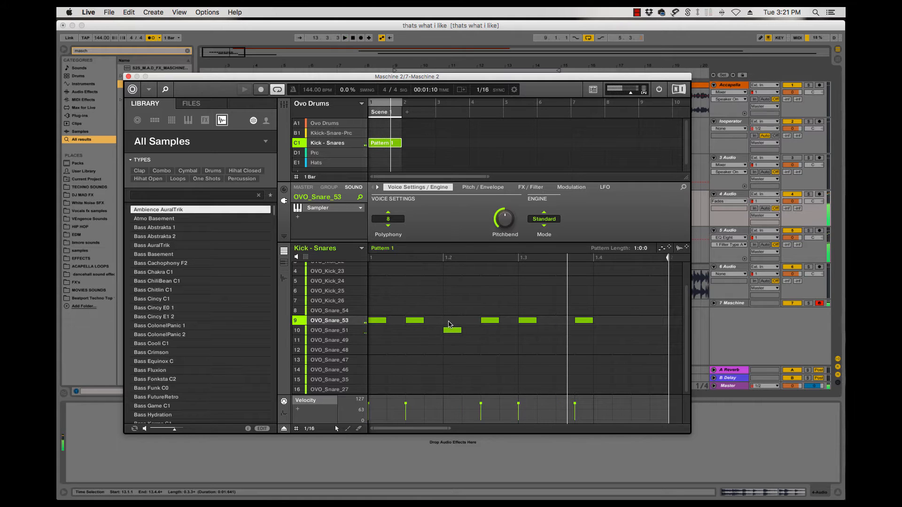
left_click_drag(454, 329, 486, 333)
left_click(489, 321)
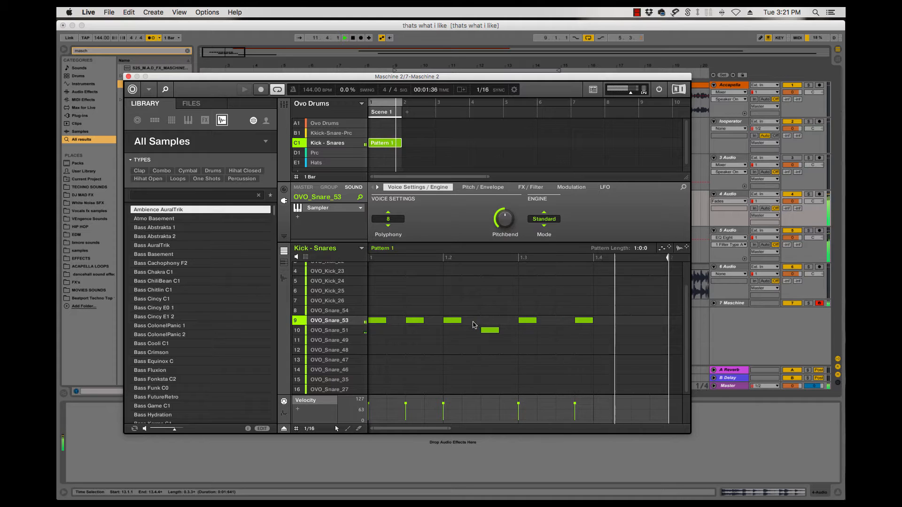
left_click(297, 333)
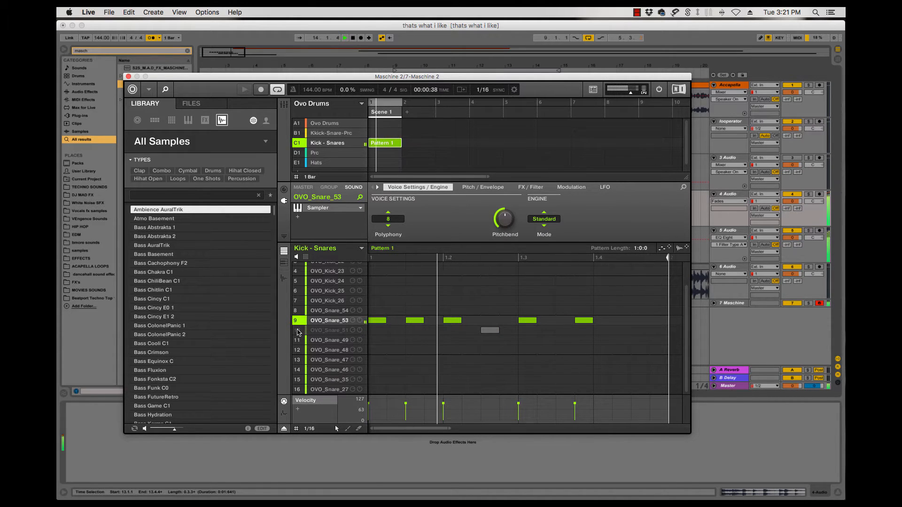
- Unmute OVO_Snare_51, raise its hit about one semitone in the piano roll, and return to the step grid with playback stopped
left_click(297, 332)
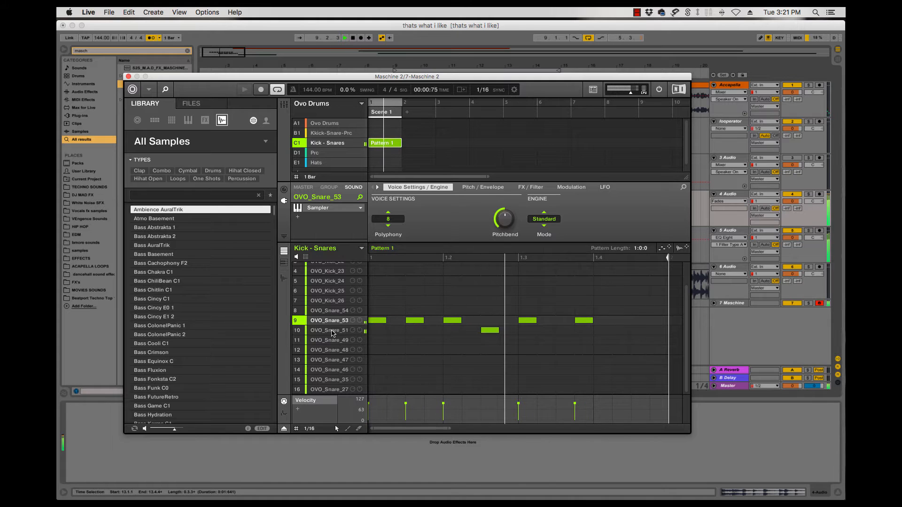
left_click(331, 330)
left_click(283, 265)
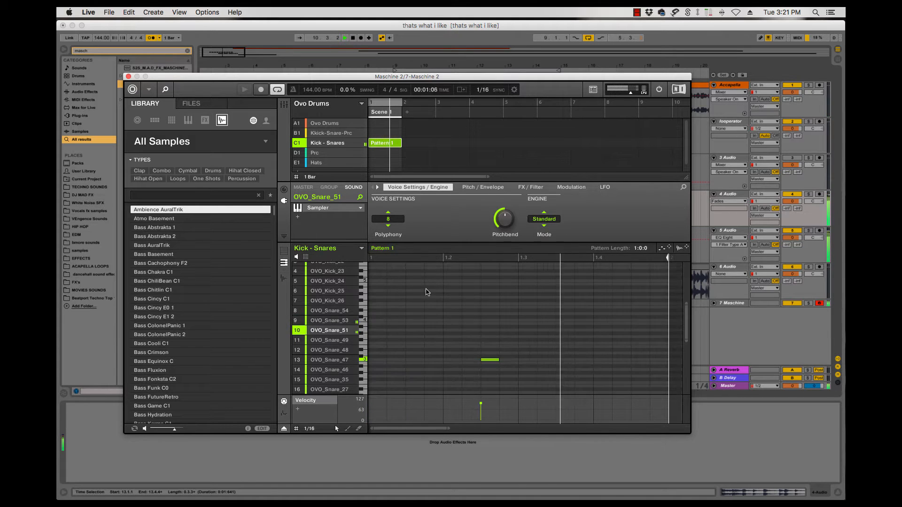
left_click_drag(490, 358, 490, 357)
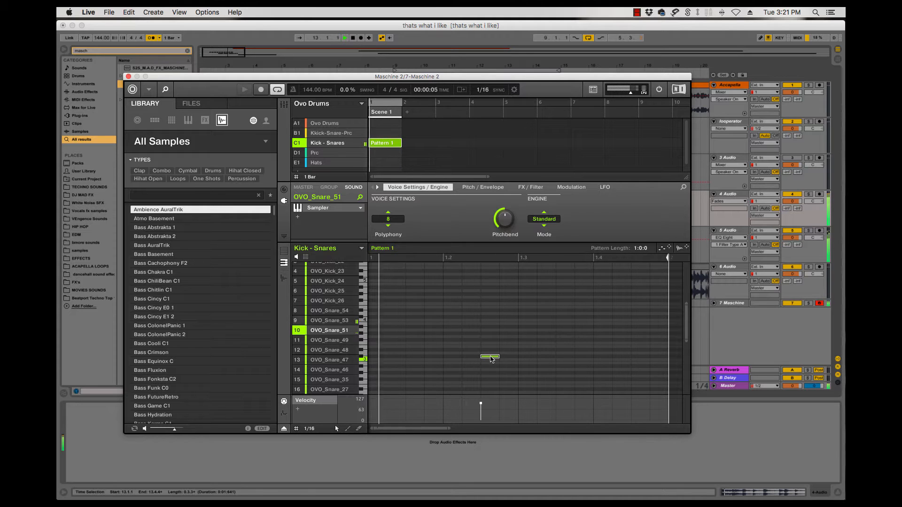
left_click_drag(490, 357, 490, 356)
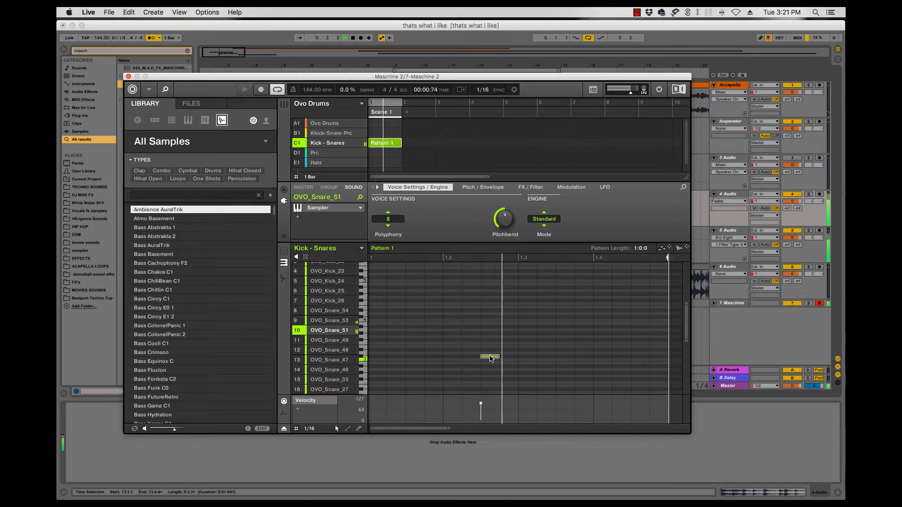
key("space")
left_click(284, 252)
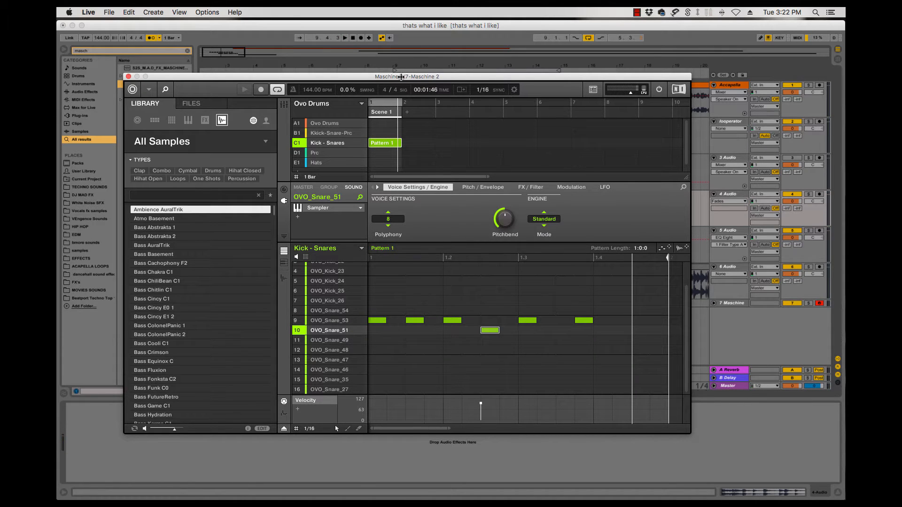
- Export the Kick - Snares pattern as audio onto a new track at bar 5 and extend the clip to bar 17
left_click_drag(404, 76, 845, 64)
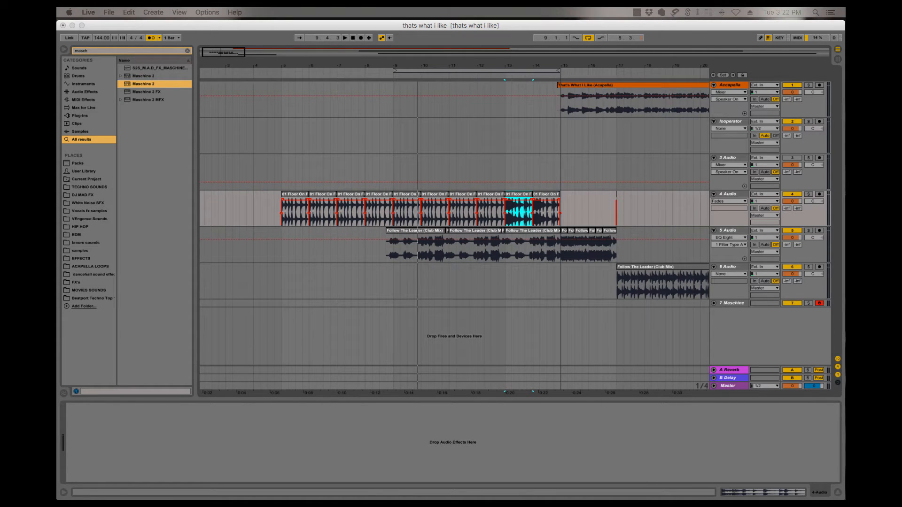
left_click_drag(845, 301, 292, 343)
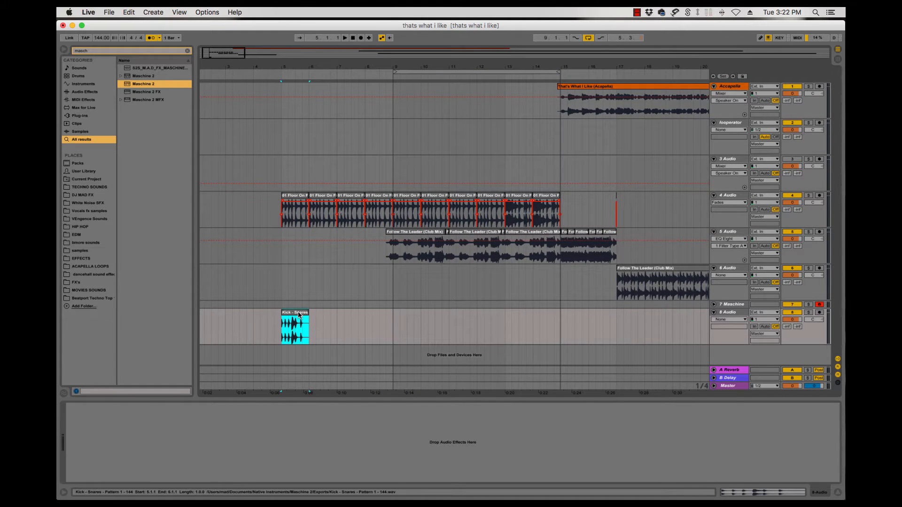
left_click_drag(308, 312, 628, 321)
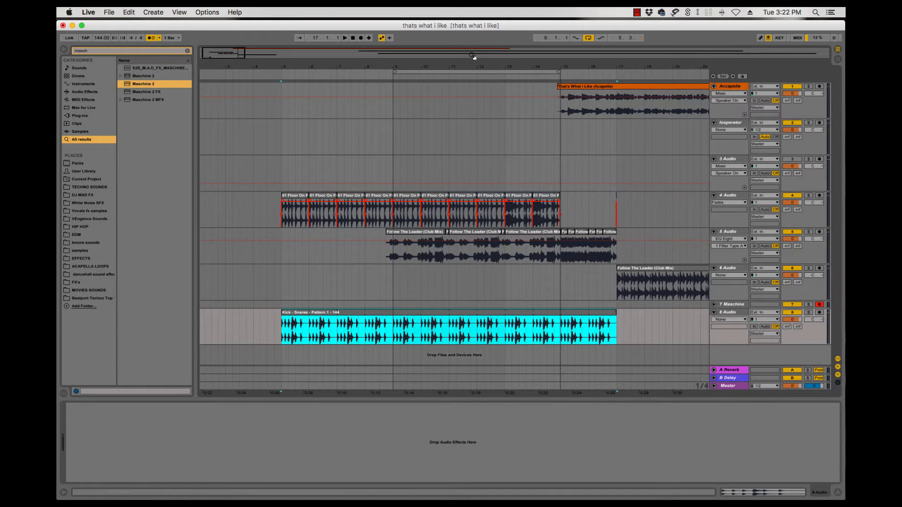
- Turn arrangement looping off and, while playing, lower the 8 Audio track's volume to about -7.2 dB in the mixer
left_click(588, 38)
key("space")
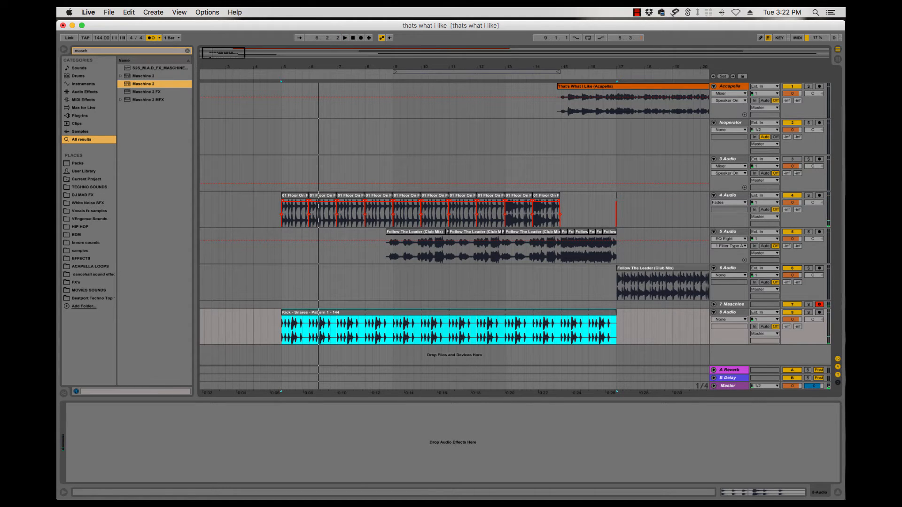
key("space")
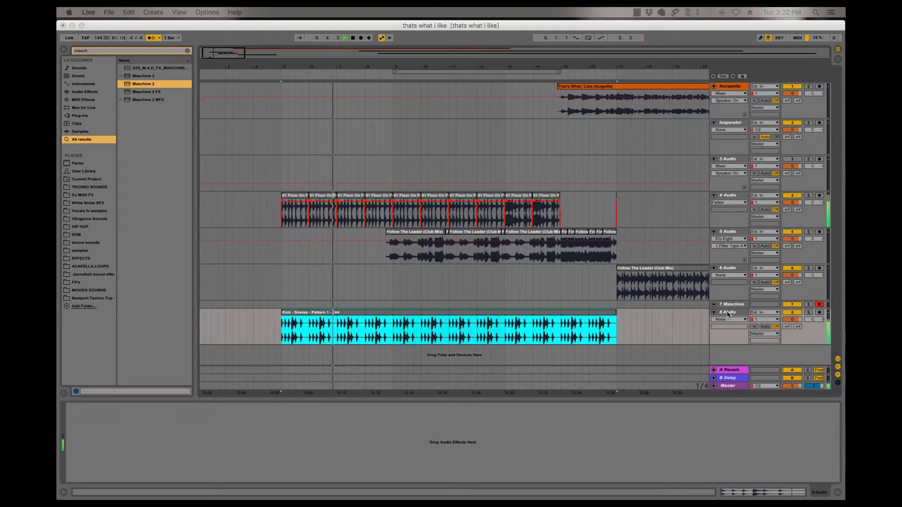
left_click(341, 348)
key("Tab")
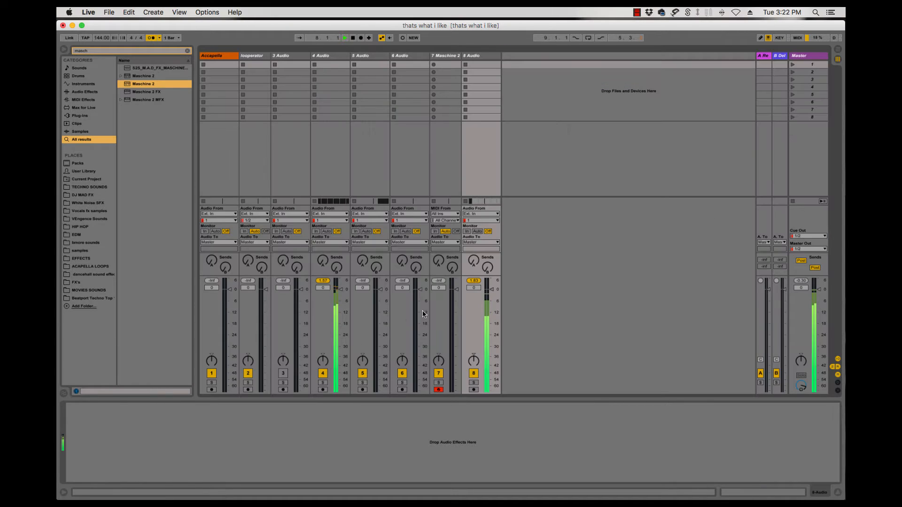
left_click_drag(491, 311, 491, 315)
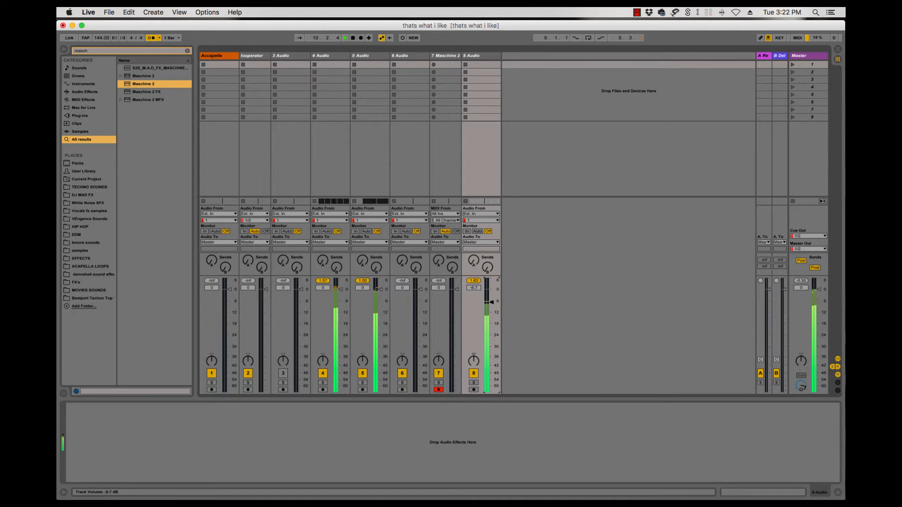
key("Tab")
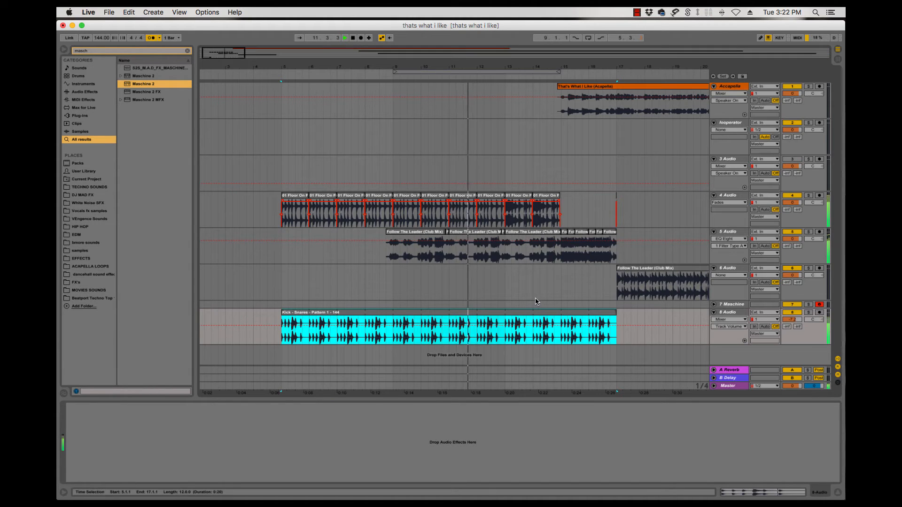
- Bring the Maschine window back over the arrangement and select the Hats group
left_click_drag(845, 31, 383, 65)
scroll(377, 342, "down", 1)
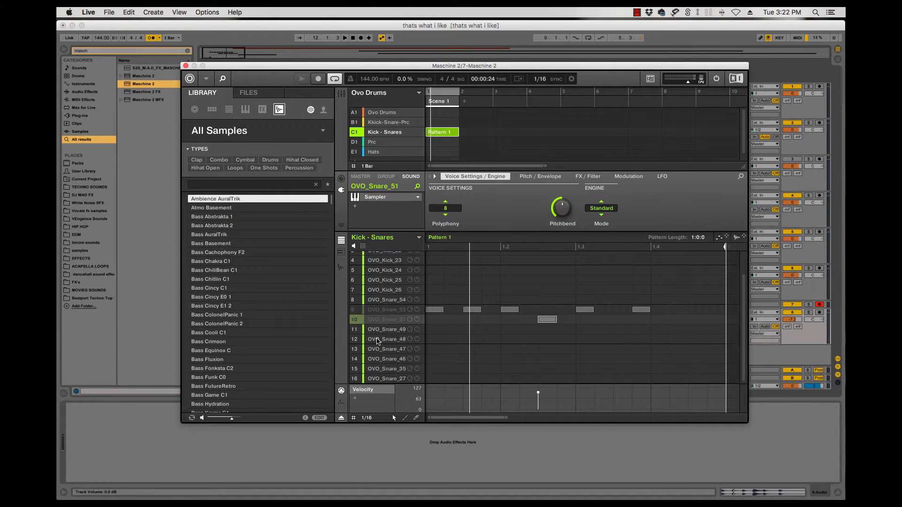
left_click(380, 378)
left_click(386, 152)
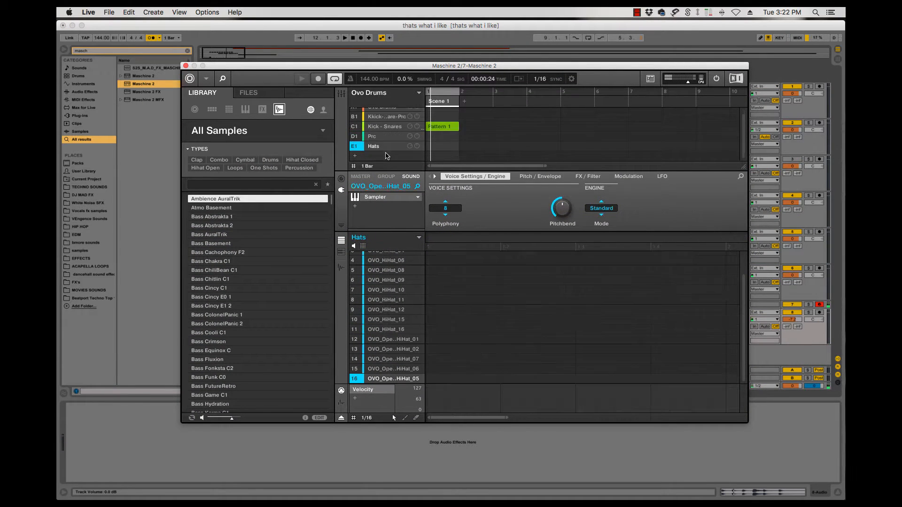
- Audition the closed and open hi-hat sounds of the Hats group, ending on OVO_HiHat_04
left_click(391, 320)
left_click(390, 311)
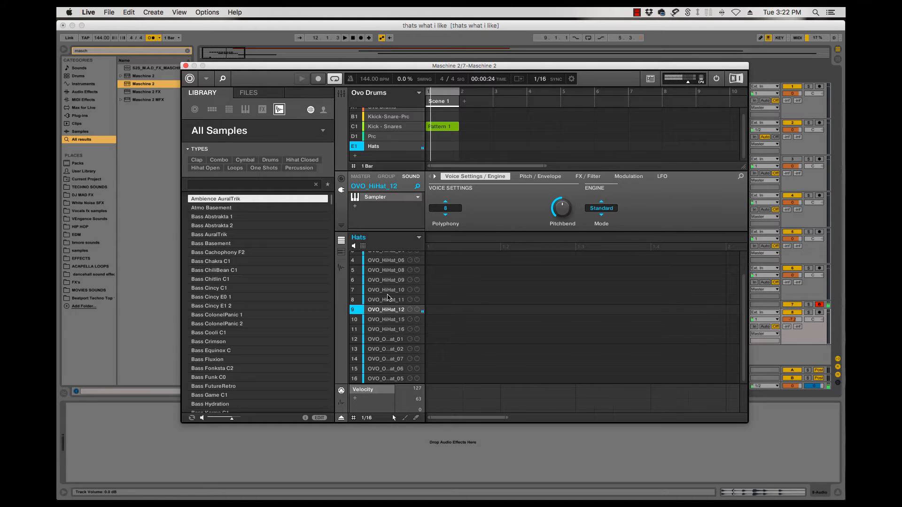
left_click(388, 297)
left_click(388, 289)
left_click(388, 280)
left_click(385, 338)
left_click(385, 349)
left_click(385, 360)
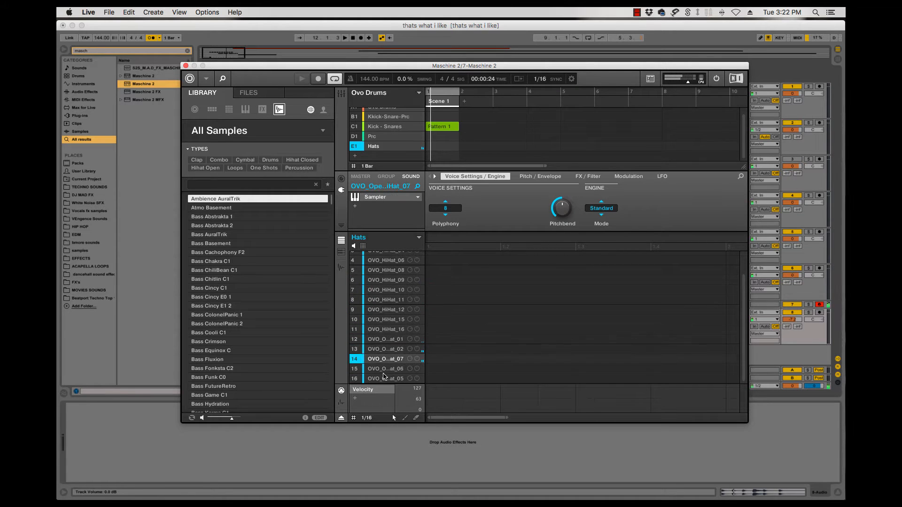
left_click(387, 331)
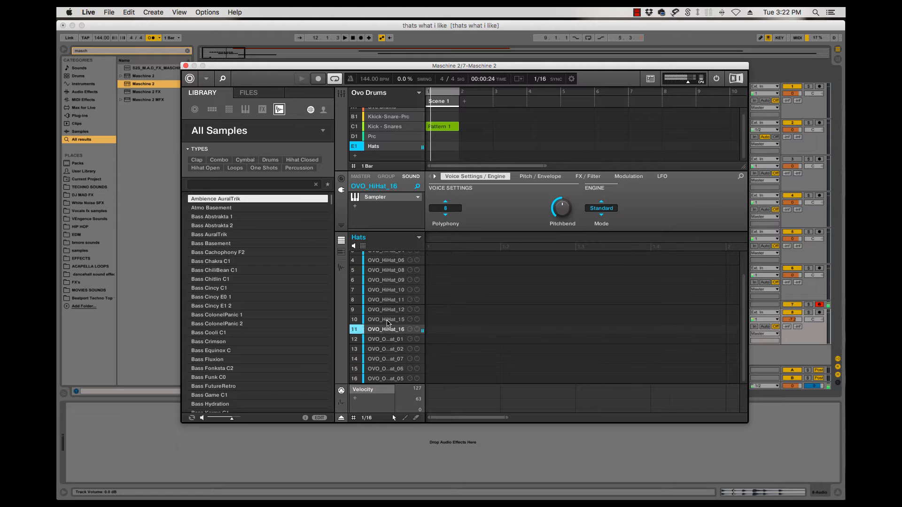
left_click(388, 320)
left_click(387, 309)
left_click(388, 300)
left_click(388, 289)
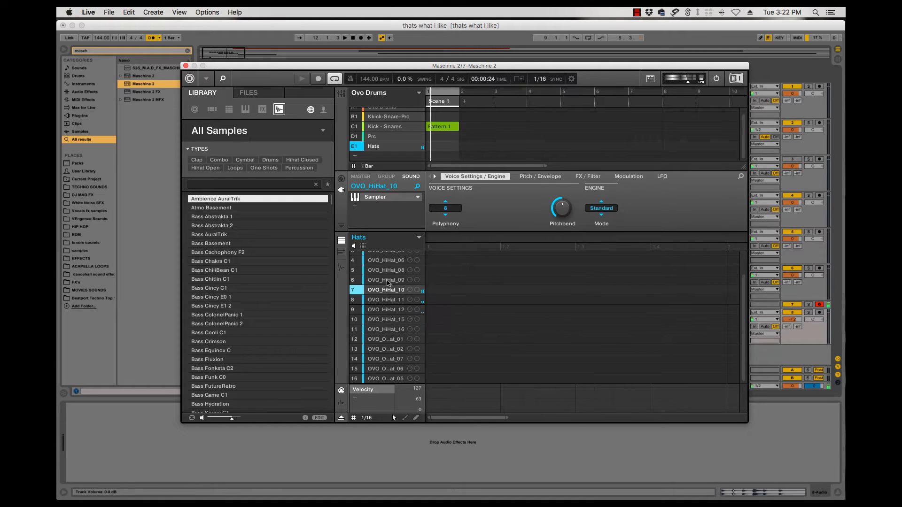
left_click(387, 280)
left_click(387, 270)
scroll(388, 270, "up", 3)
left_click(387, 256)
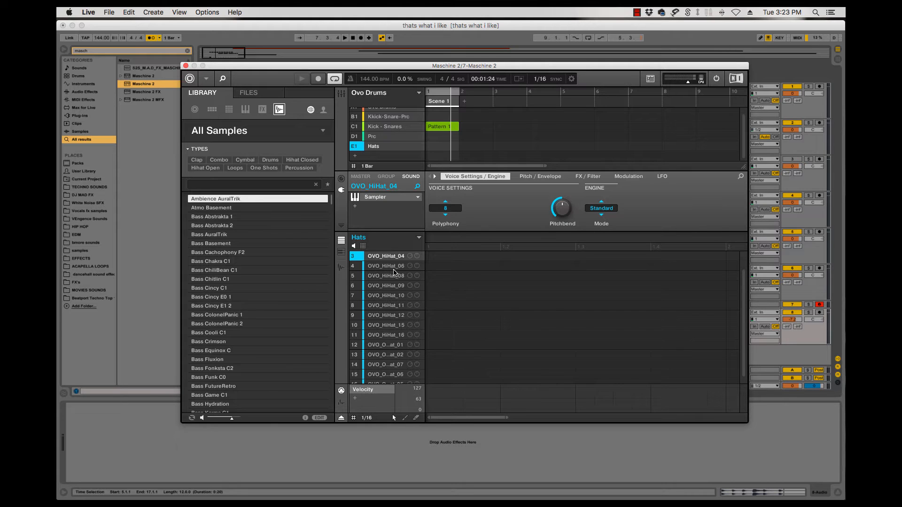
- Record OVO_HiHat_04 hits on all four beats of a one-bar Hats pattern while the arrangement plays
key("r")
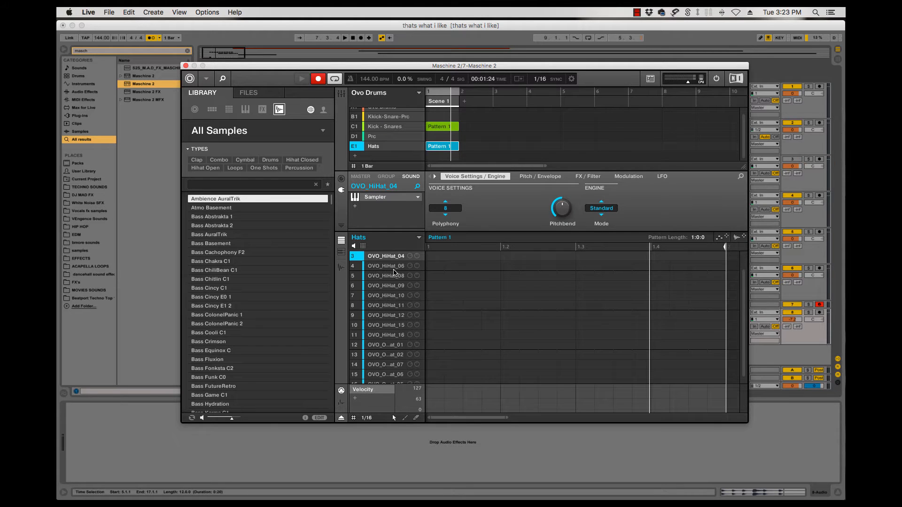
key("space")
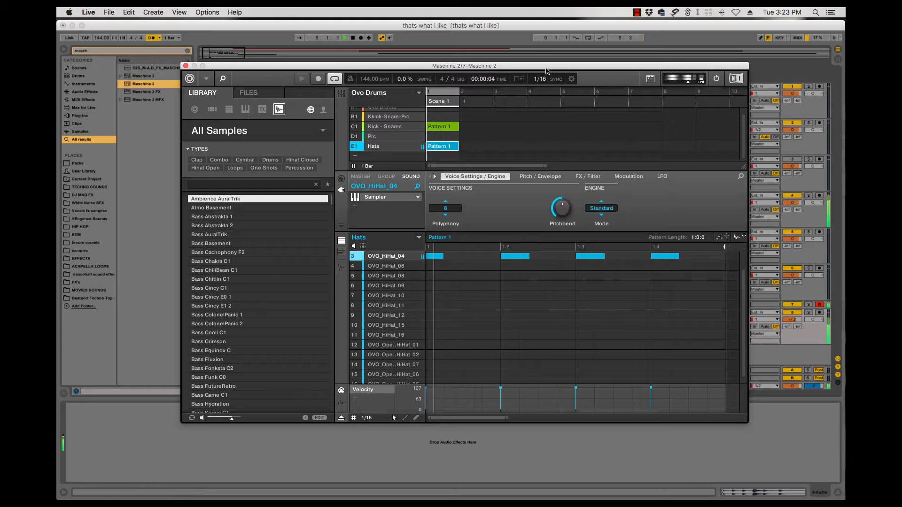
- Uncover the arrangement's empty area and export the Hats pattern as an audio clip onto a new track below 8 Audio
left_click_drag(483, 65, 341, 359)
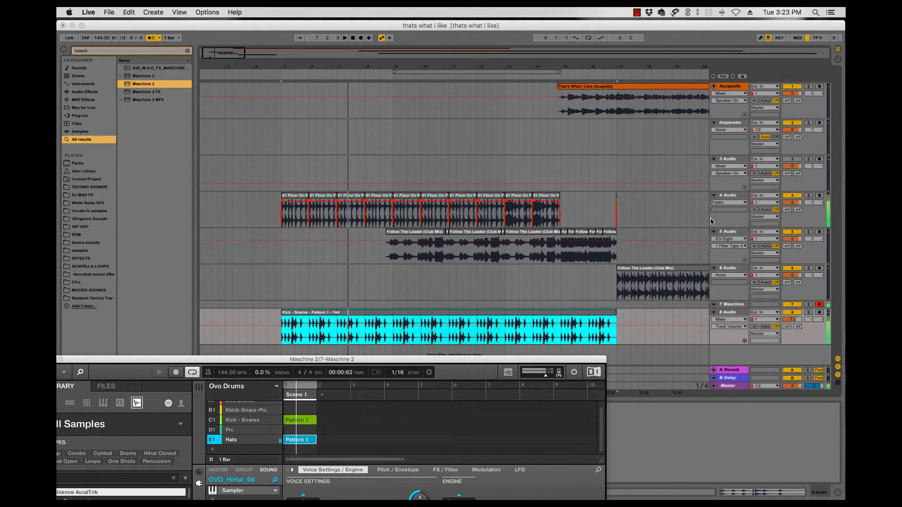
left_click_drag(532, 359, 313, 100)
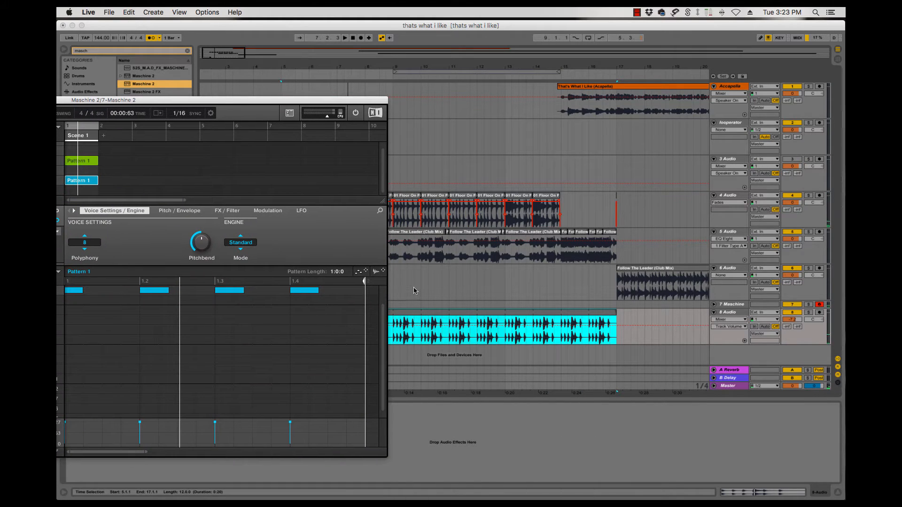
left_click_drag(383, 275, 434, 360)
left_click_drag(258, 103, 510, 55)
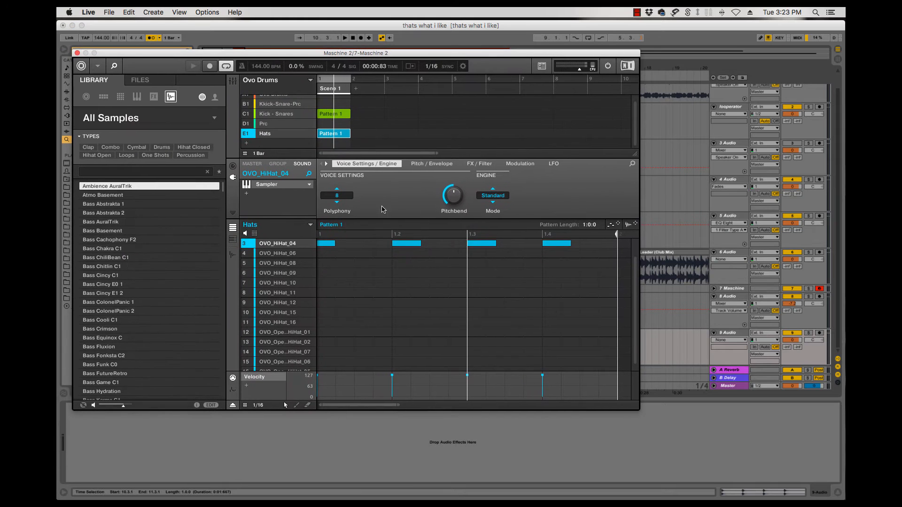
- Mute OVO_HiHat_04 in Maschine, move the Hats clip to bar 5 and extend it to bar 17
left_click(245, 243)
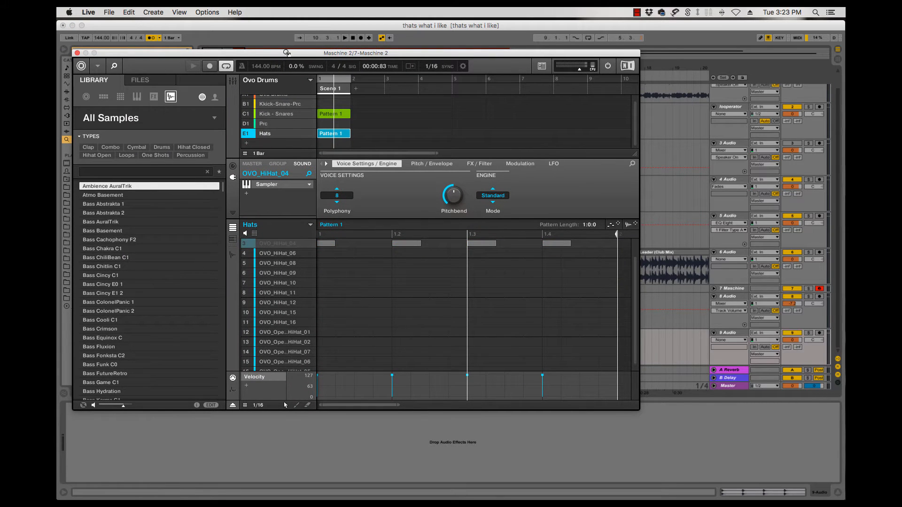
left_click_drag(287, 53, 845, 160)
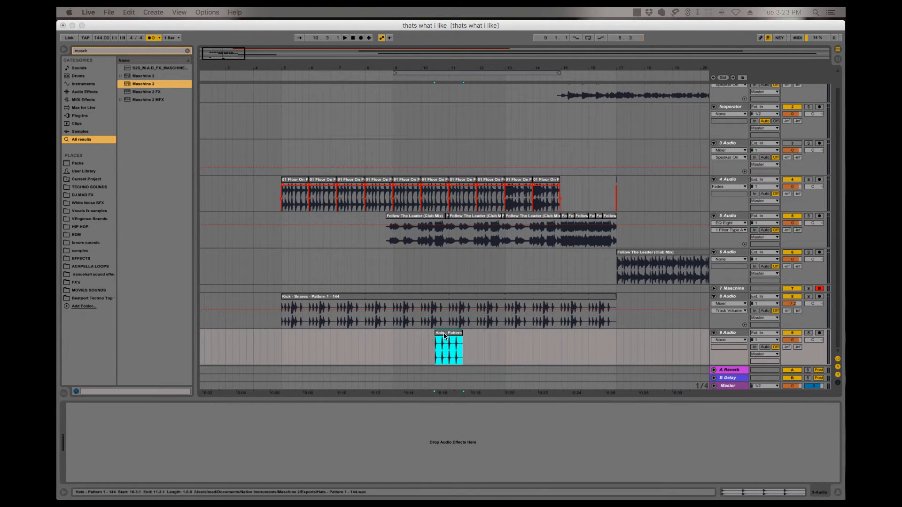
left_click_drag(460, 335, 613, 328)
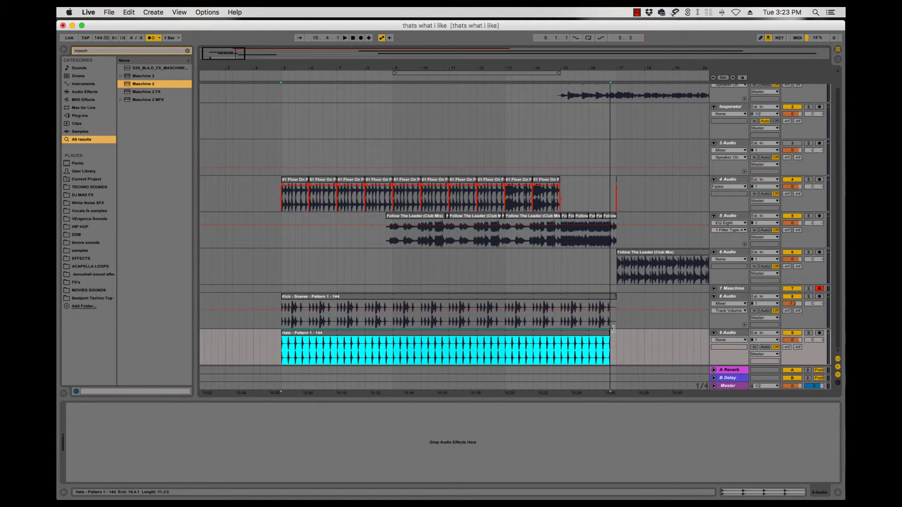
- Play the arrangement and lower the 9 Audio track's volume to about -10 dB in the mixer
left_click(734, 335)
key("space")
key("Tab")
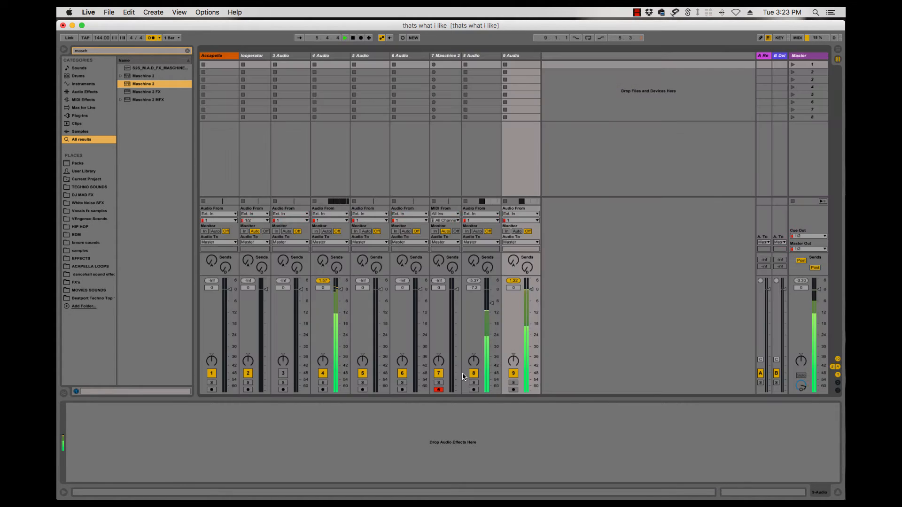
left_click_drag(532, 295, 531, 309)
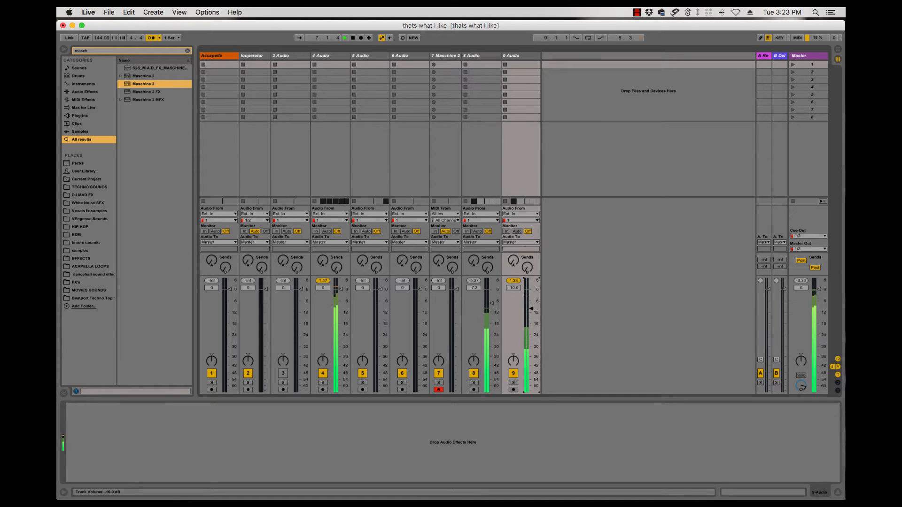
key("Tab")
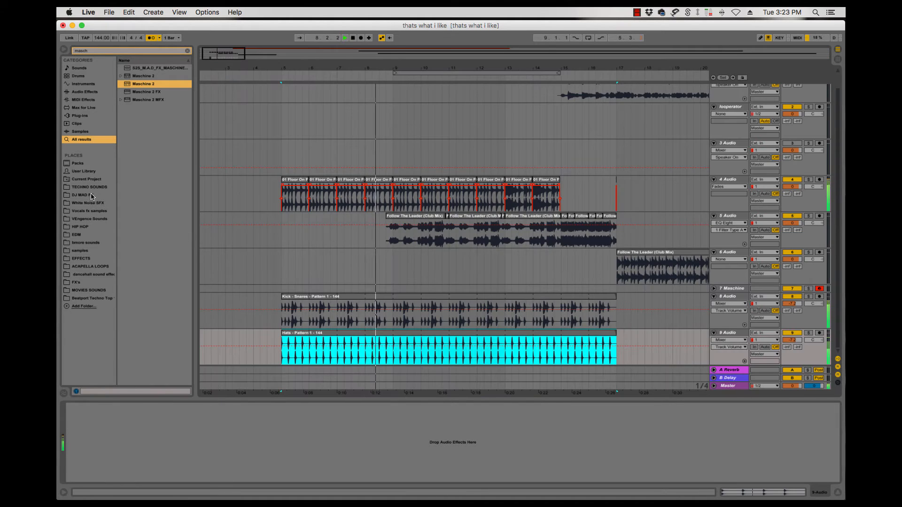
- Clear the browser search and show the Maschine window again with its full group list in view
left_click(188, 51)
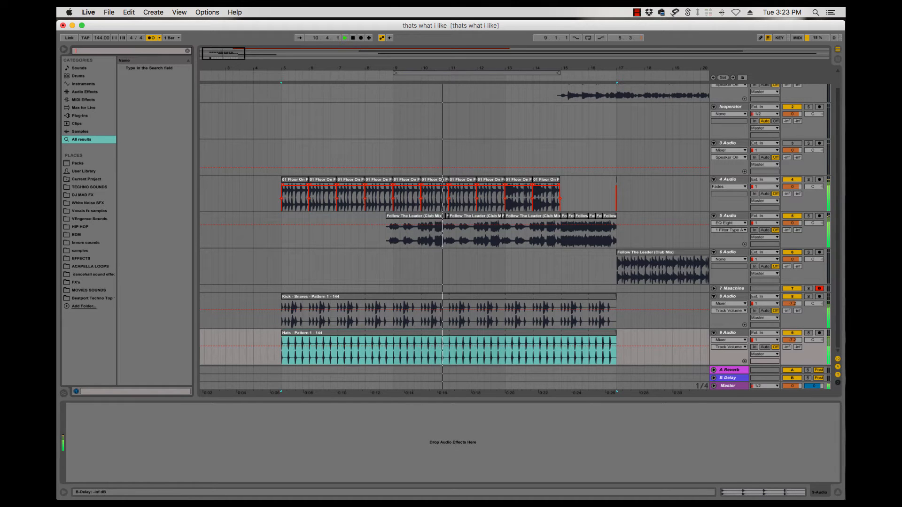
left_click(398, 268)
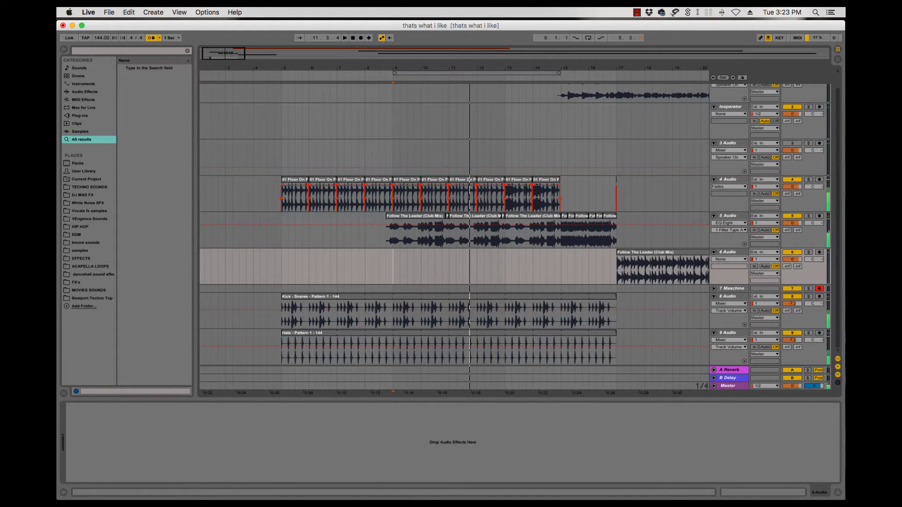
key("super+alt+p")
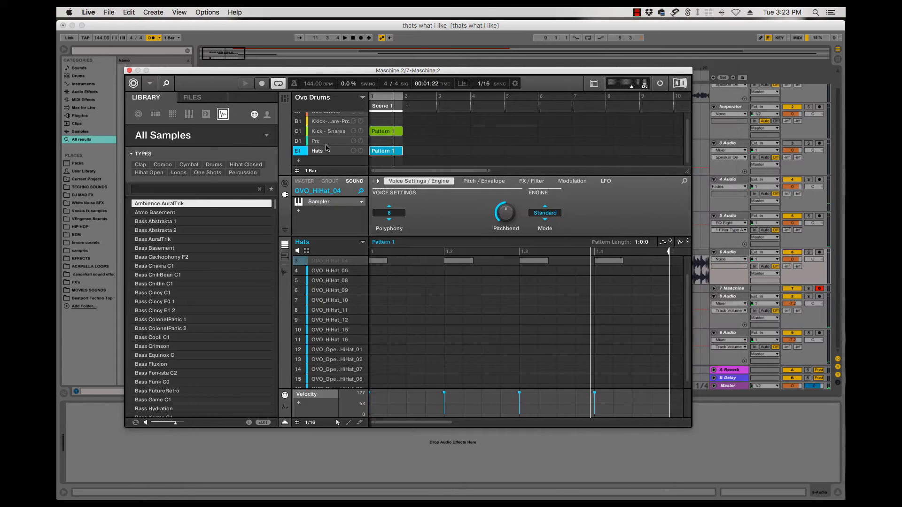
scroll(333, 151, "up", 1)
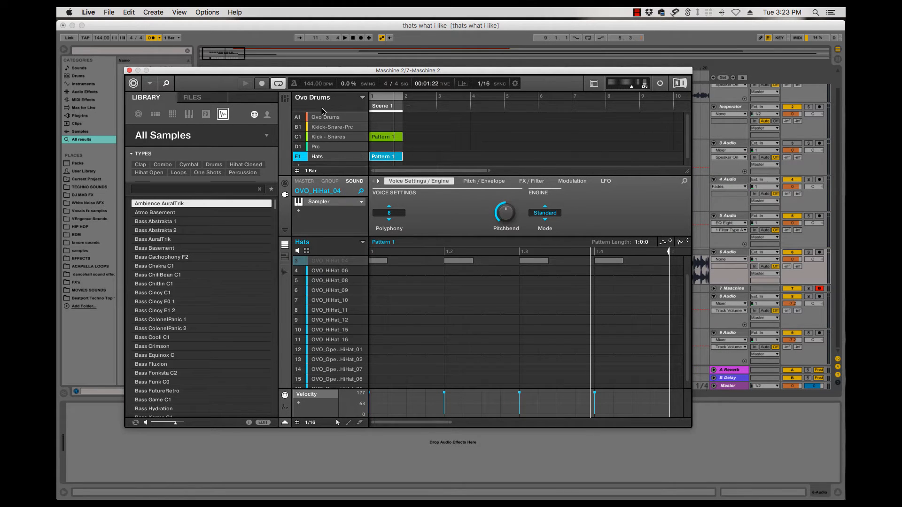
left_click(150, 83)
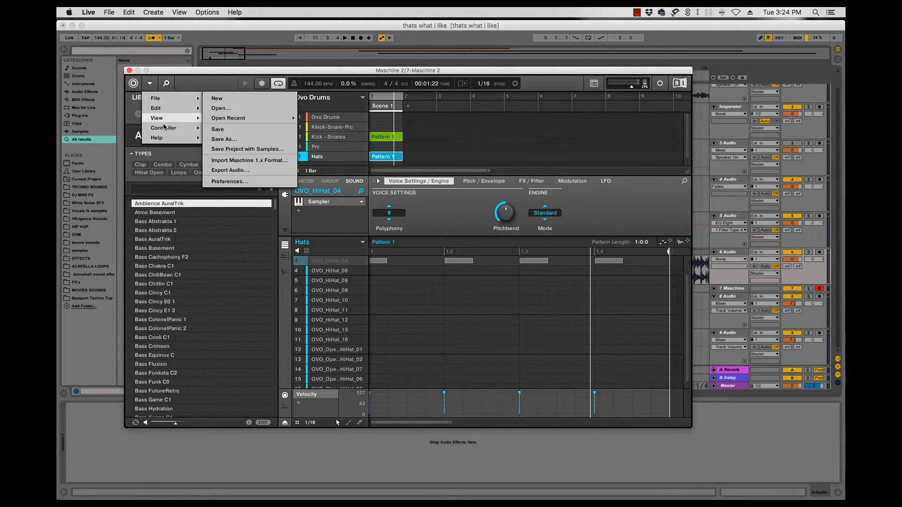
mouse_move(157, 100)
mouse_move(257, 120)
left_click(254, 78)
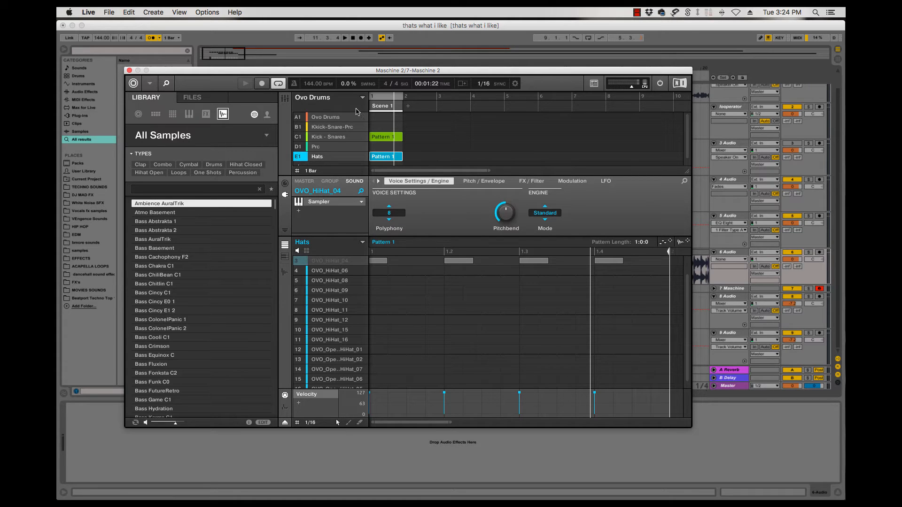
- Load the Heys.mxgrp group into Maschine's slot E1 and remove its Pattern 1 from Scene 1
right_click(323, 157)
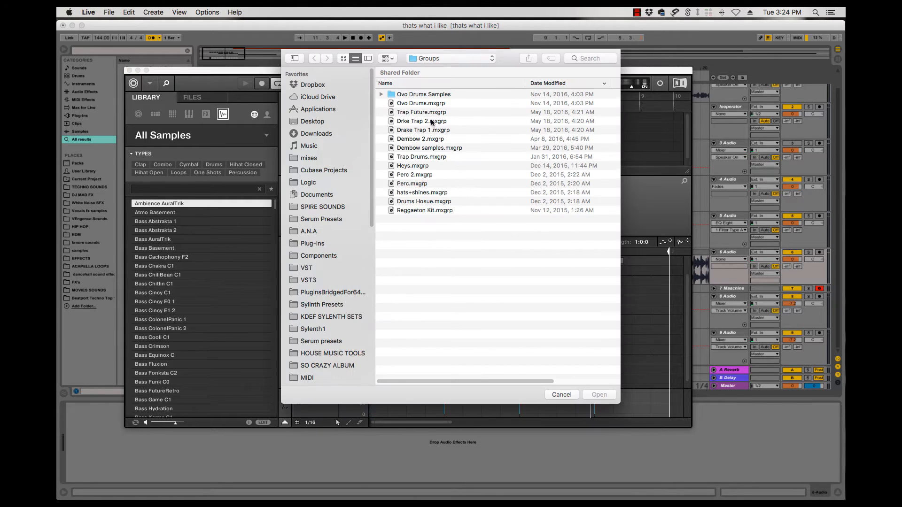
double_click(407, 167)
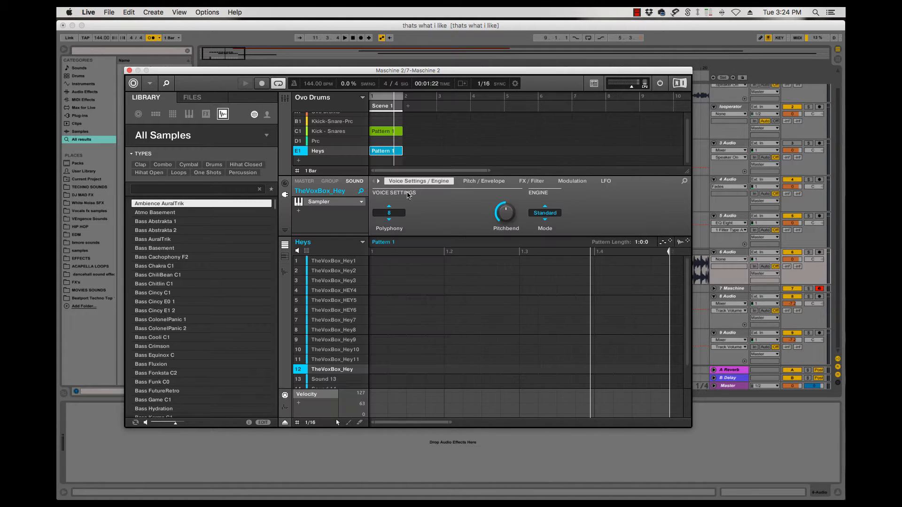
left_click(384, 152)
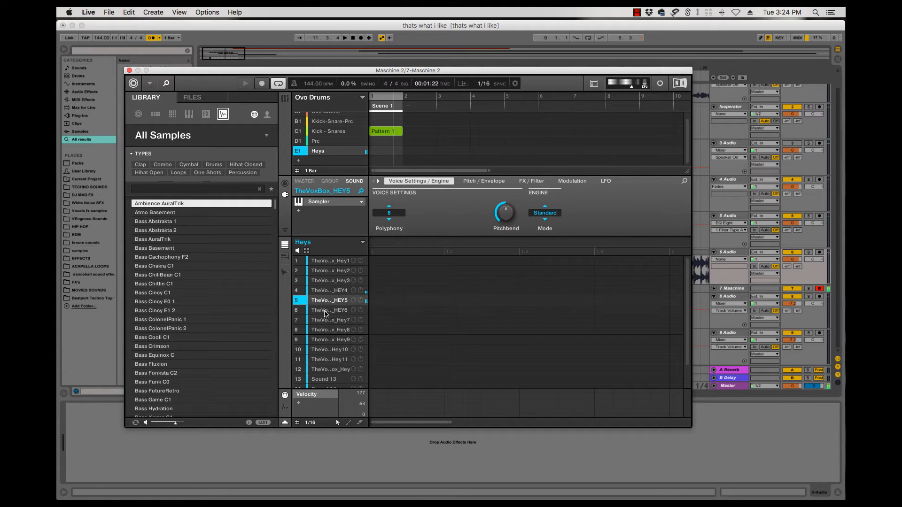
- Audition the Heys sounds and place a TheVoxBox_Hey11 note on the first beat of a new pattern
left_click(331, 331)
left_click(335, 342)
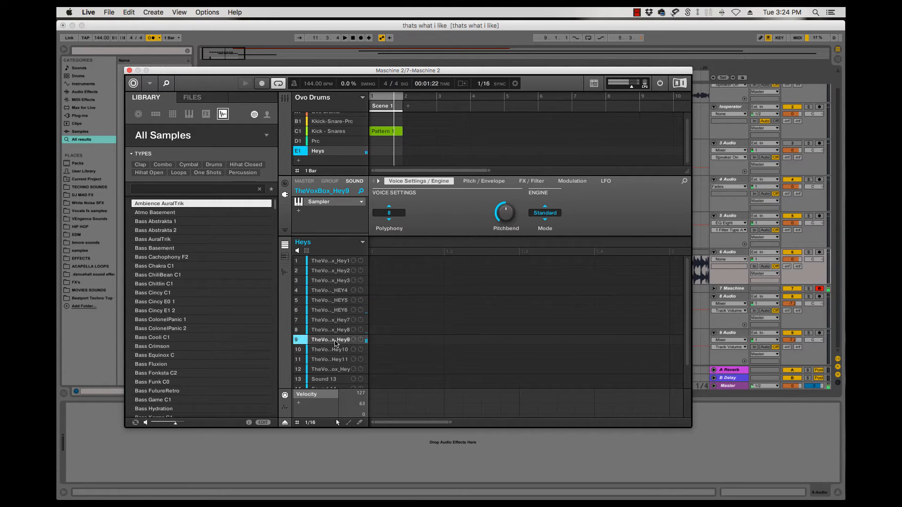
left_click(330, 353)
left_click(329, 361)
left_click(328, 371)
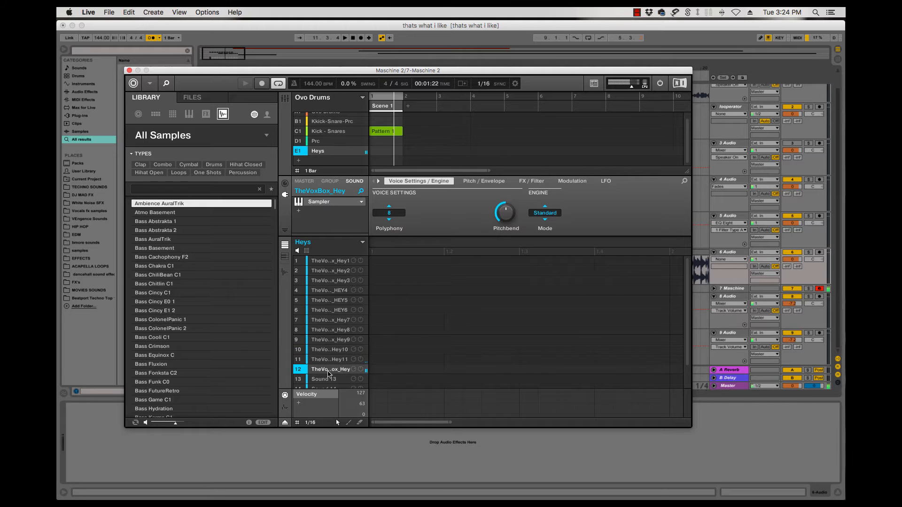
left_click(331, 361)
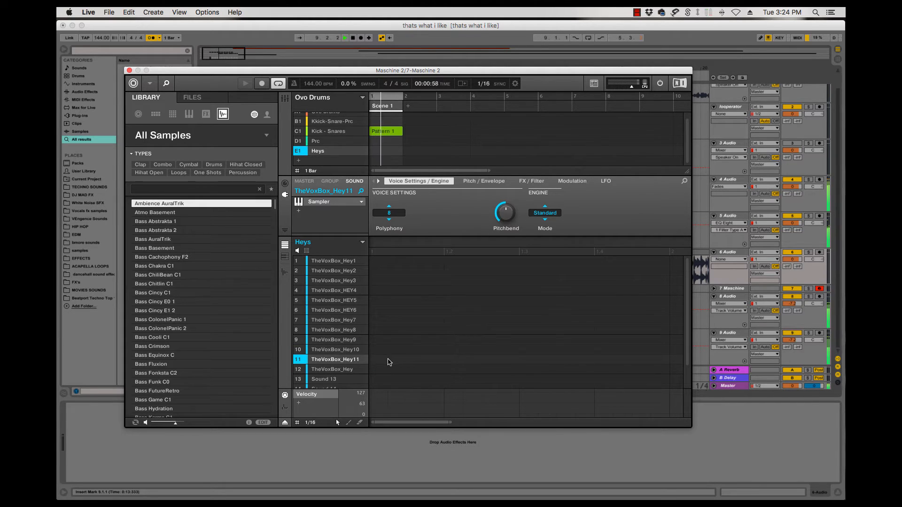
left_click(386, 360)
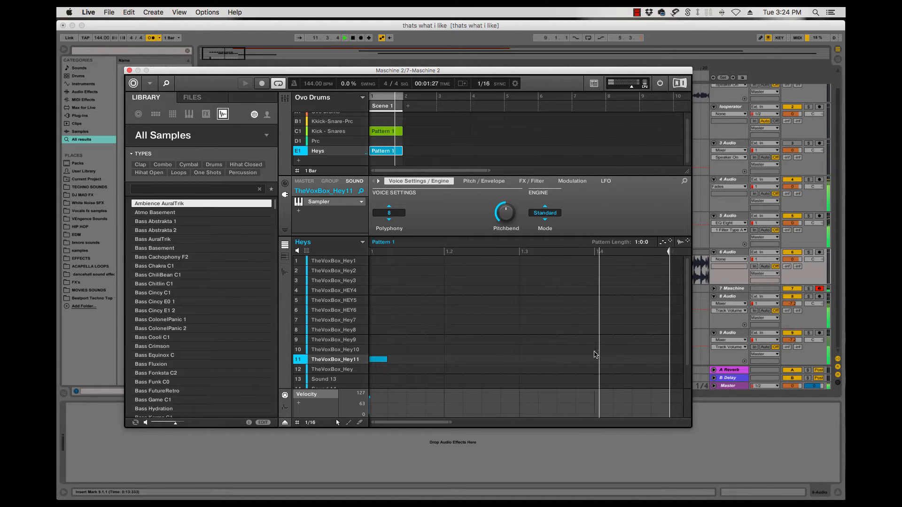
- Uncover the arrangement, fold tracks 8 Audio and 9 Audio, and export the Heys pattern as an audio clip onto a new track below them
left_click_drag(398, 70, 94, 86)
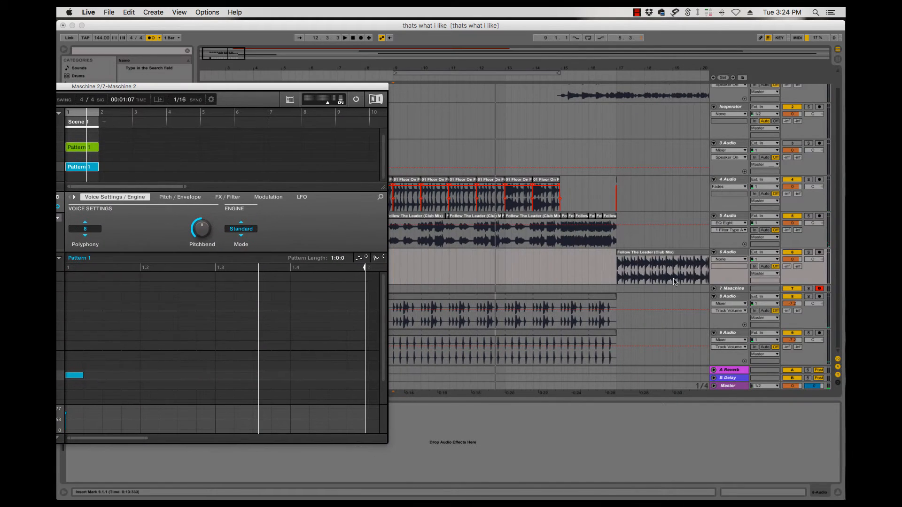
left_click(713, 297)
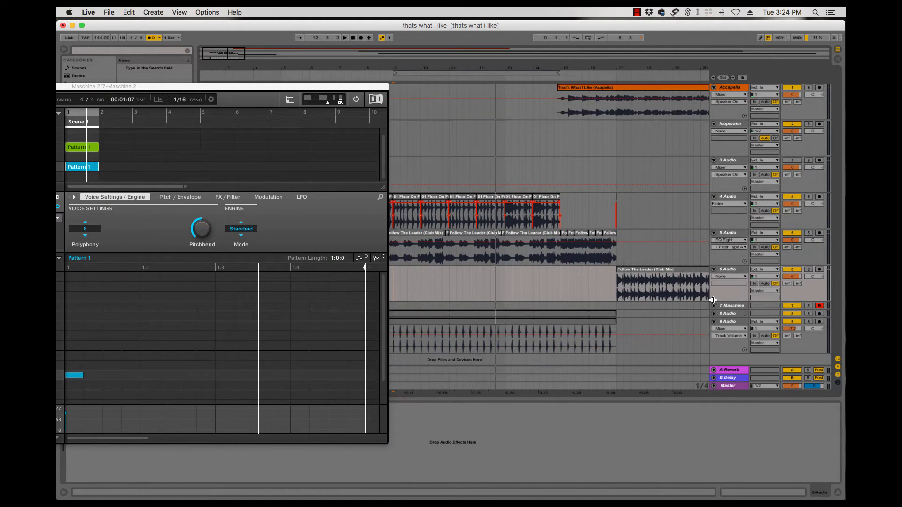
left_click(713, 322)
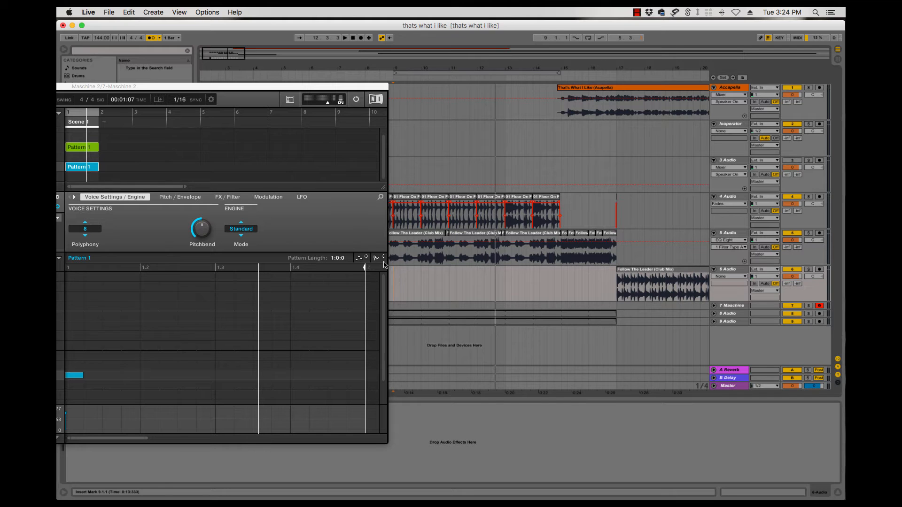
left_click_drag(384, 264, 458, 341)
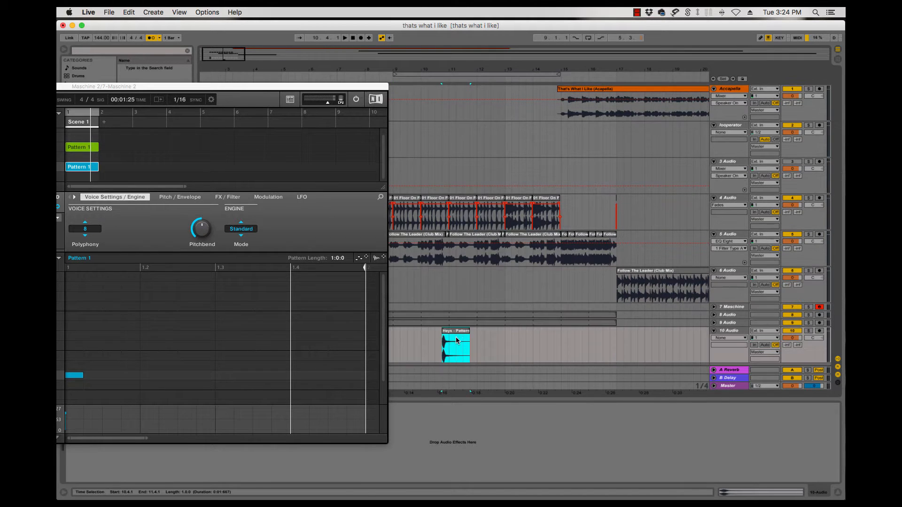
- Move the Heys clip to bar 5 and duplicate it until the copies fill the track up to bar 17
left_click_drag(201, 89, 57, 89)
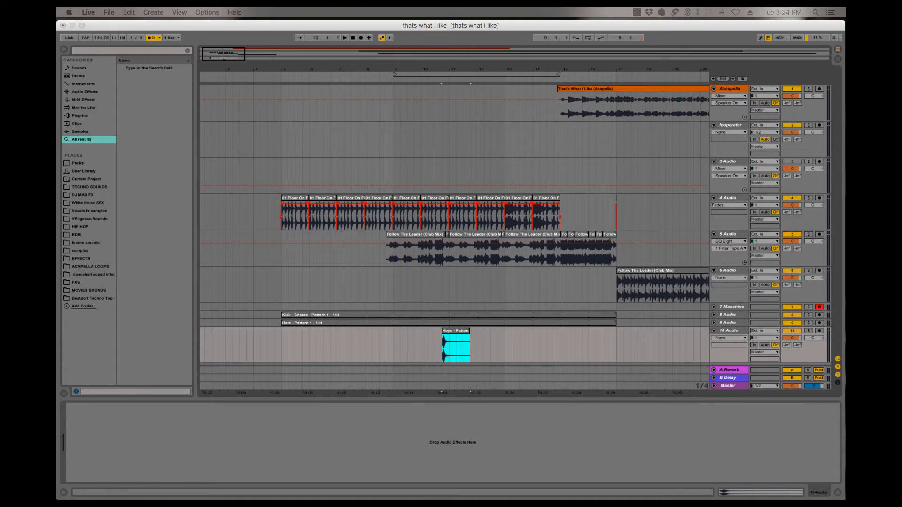
left_click_drag(449, 346, 291, 341)
key("super+d")
key("super+d")
key("super+d")
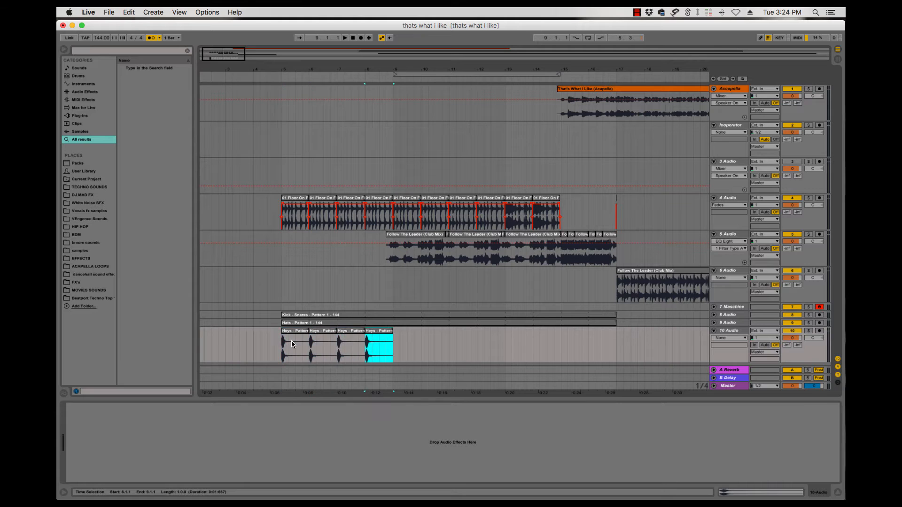
left_click(296, 334, "shift")
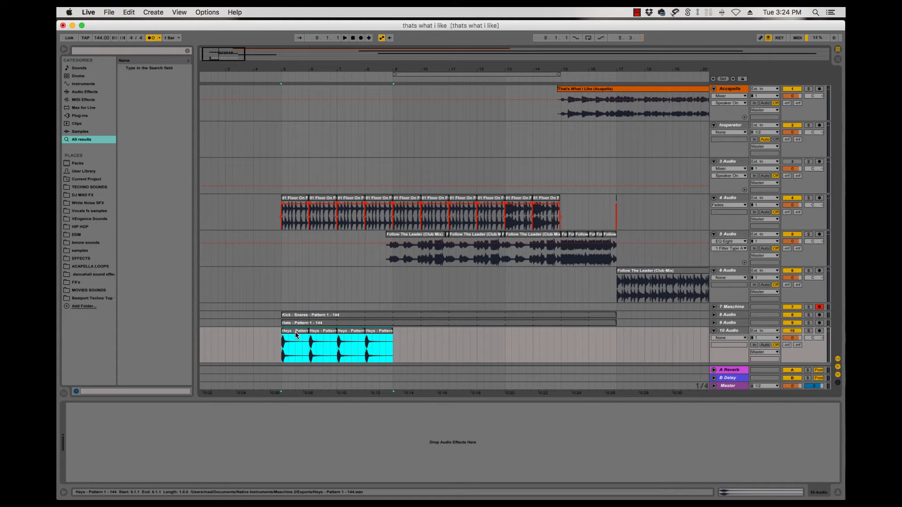
key("super+d")
key("super+d")
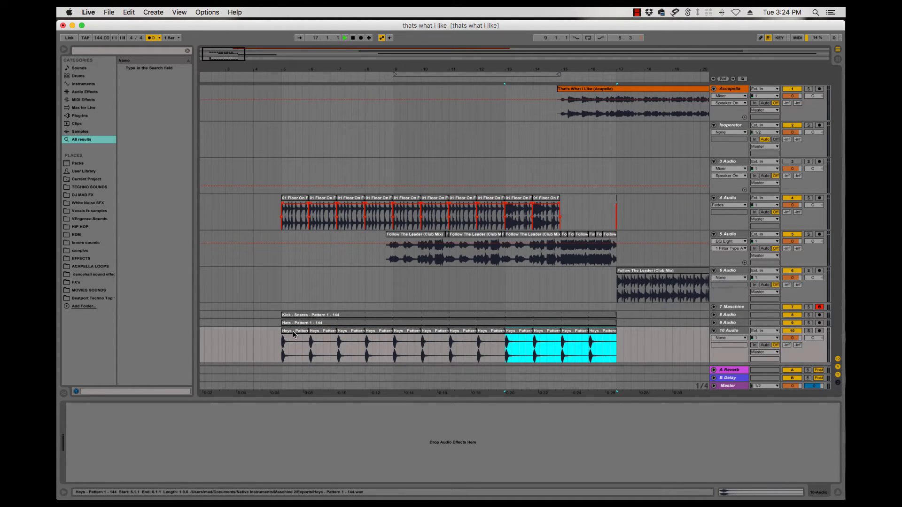
- Play the arrangement from bar 5 and rename the 10 Audio track as hey
left_click(305, 339)
key("space")
left_click(729, 331)
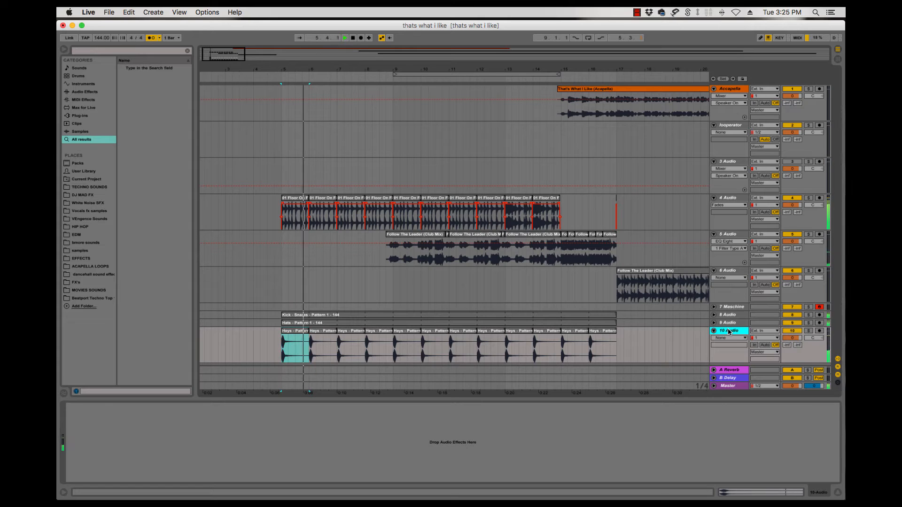
key("super+r")
type("hey")
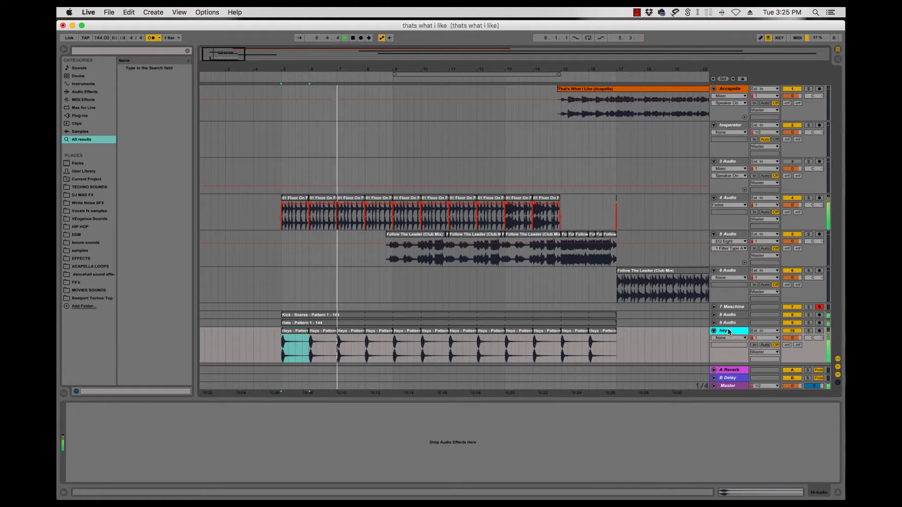
key("Return")
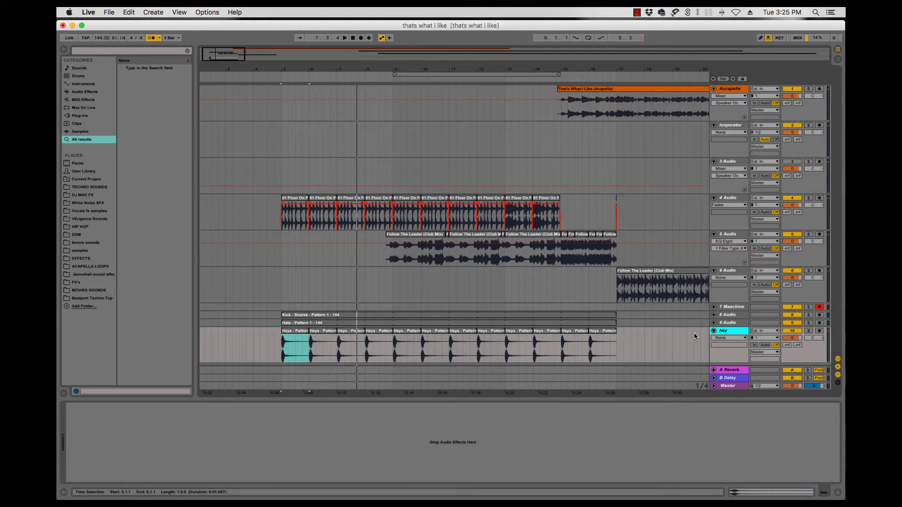
- Rename track 9 Audio as hihats and 8 Audio as snares, and fold the hey track
left_click(732, 324)
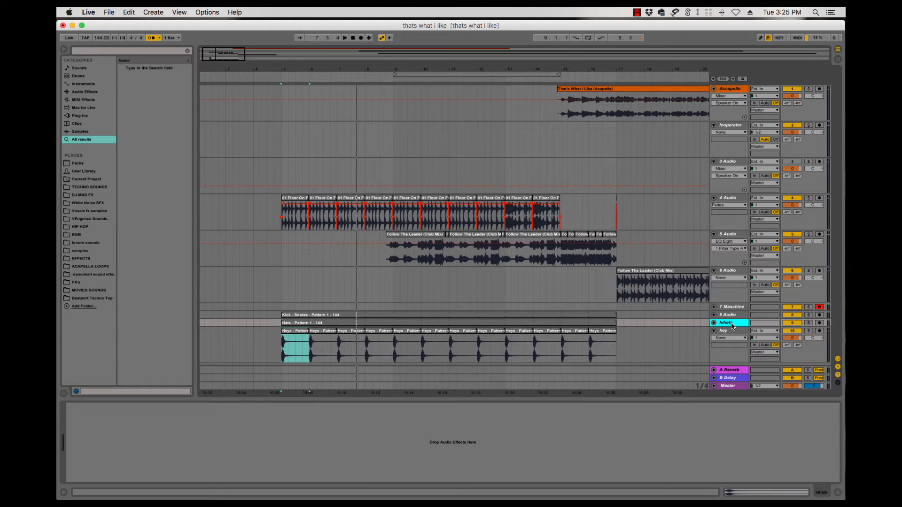
left_click(732, 315)
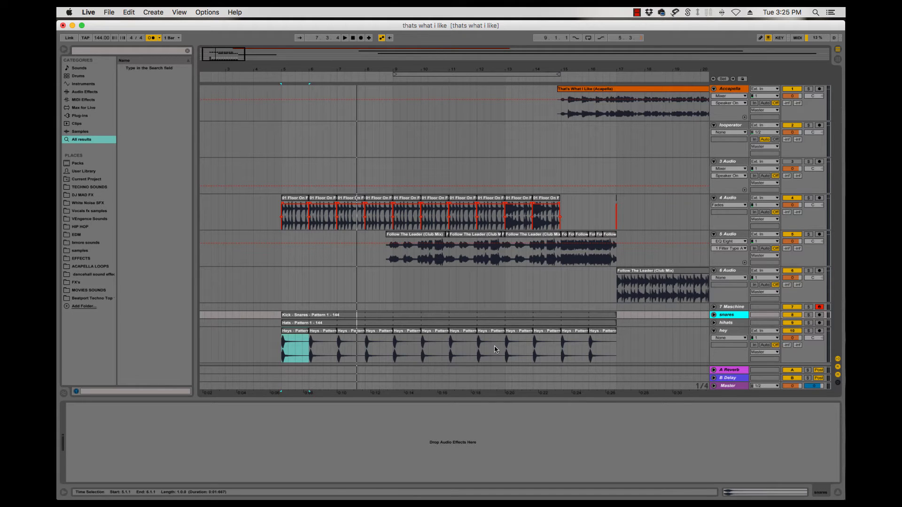
left_click(714, 332)
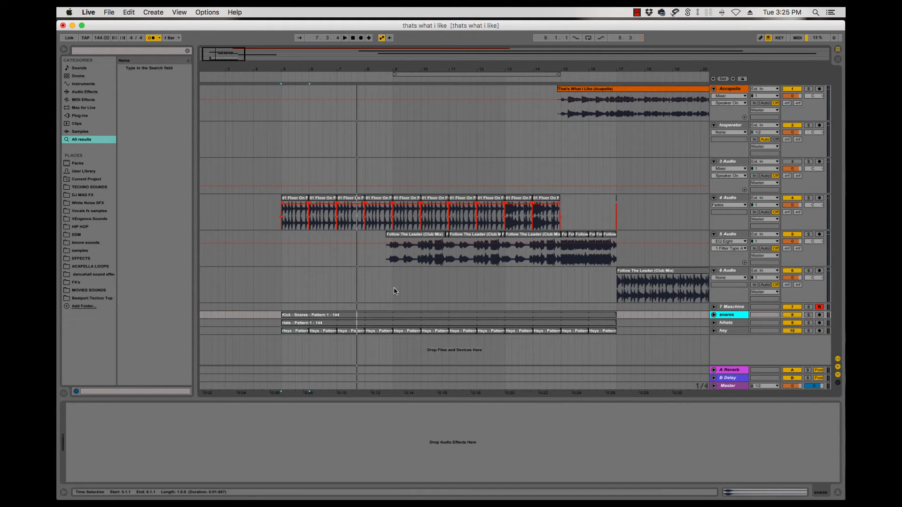
- Move the Intro locator from the start of the arrangement to bar 5, where the drum loops begin
scroll(262, 86, "left", 2)
left_click(205, 81)
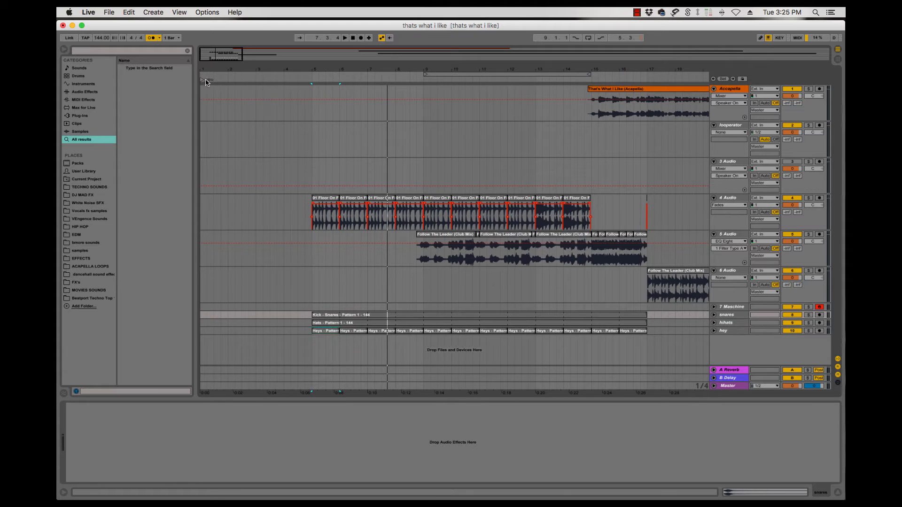
left_click_drag(202, 81, 313, 81)
- Add a locator at bar 9 and name it "on fire sample"
left_click(422, 92)
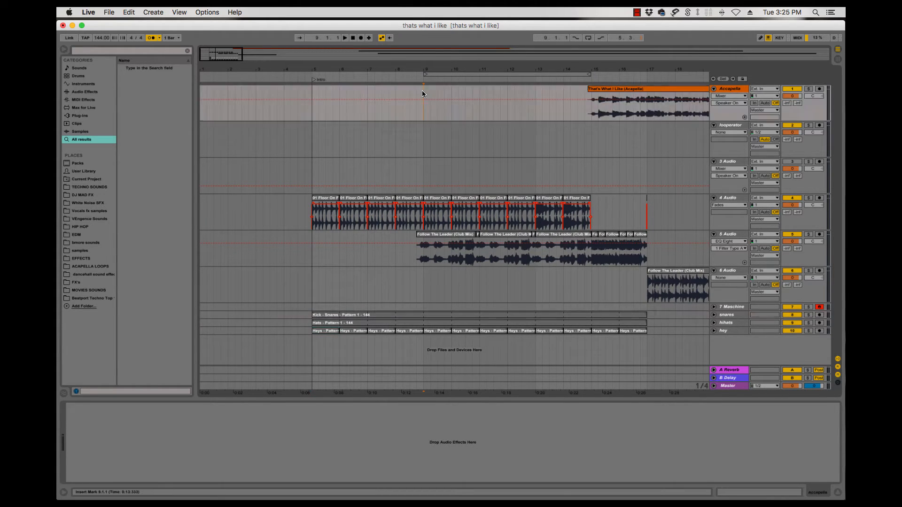
left_click(141, 10)
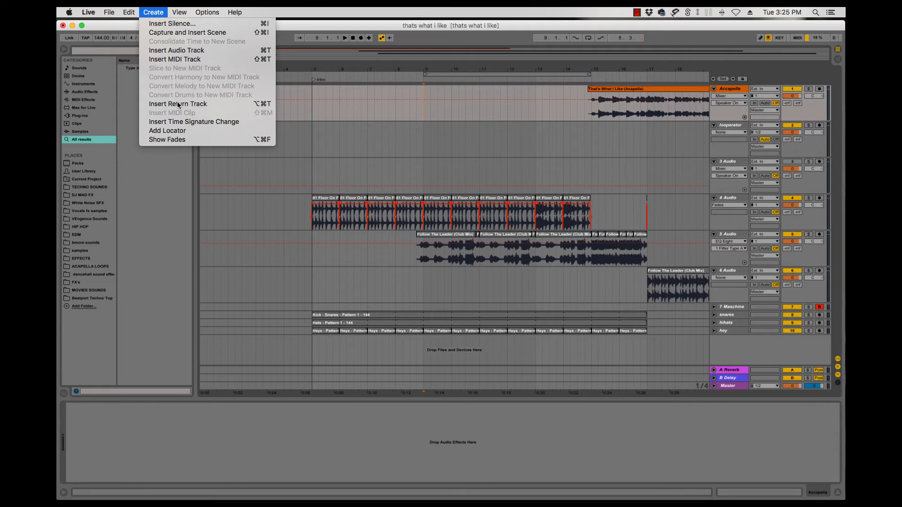
left_click(173, 134)
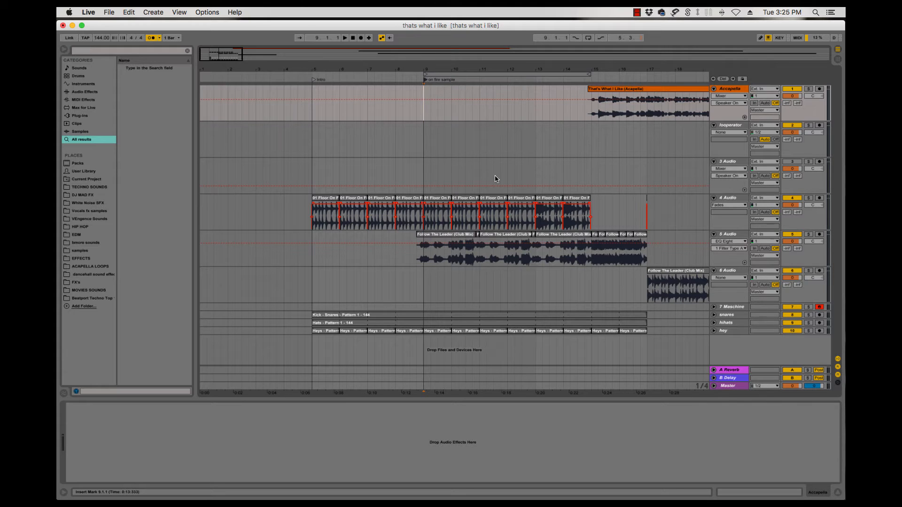
- Add a locator at bar 17 and name it "accapella in"
left_click(646, 164)
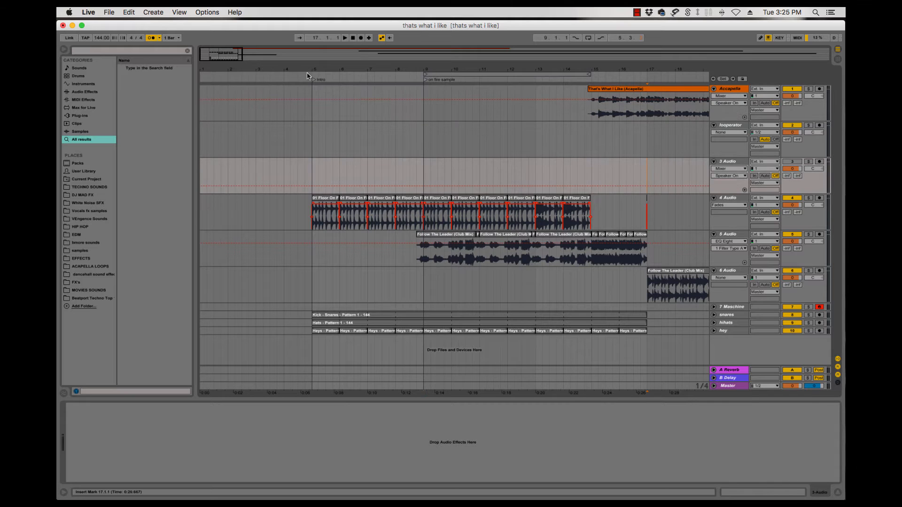
left_click(153, 12)
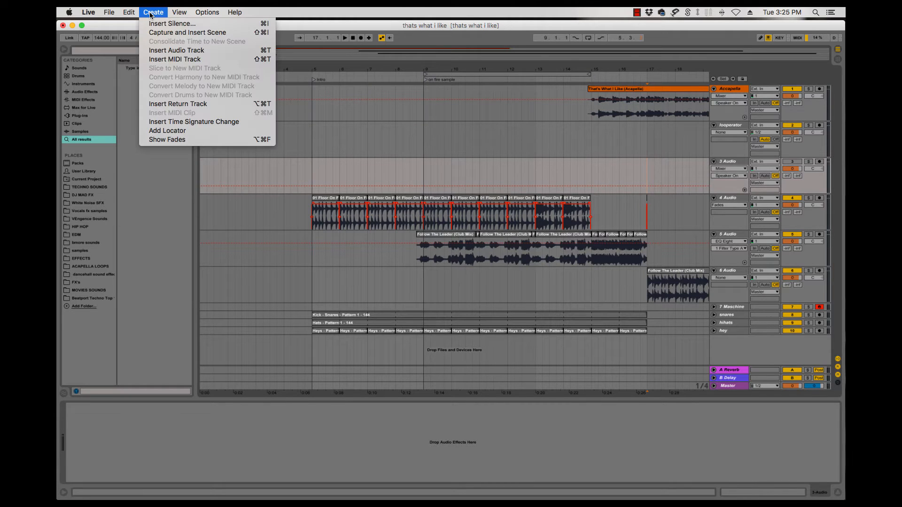
left_click(188, 130)
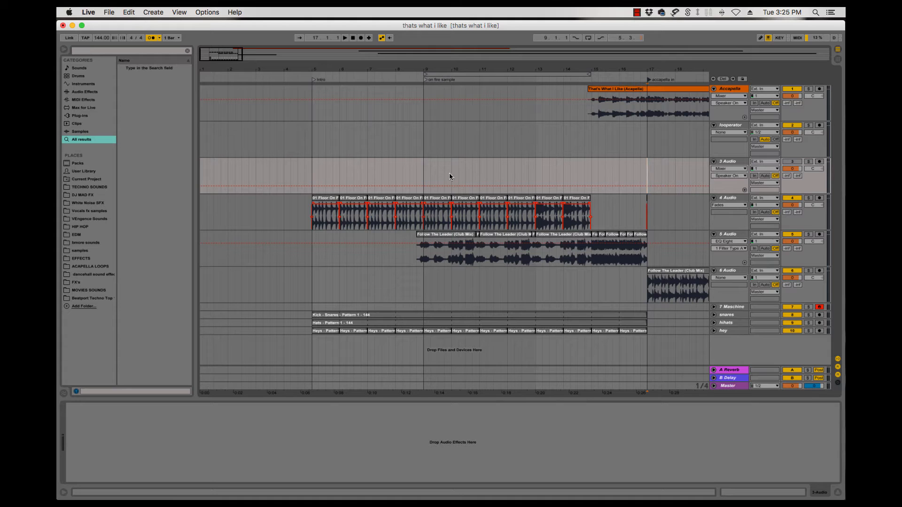
- Play the arrangement from around bar 9 and lower the hey track's volume to about -6.5 dB in the mixer
left_click(430, 170)
key("space")
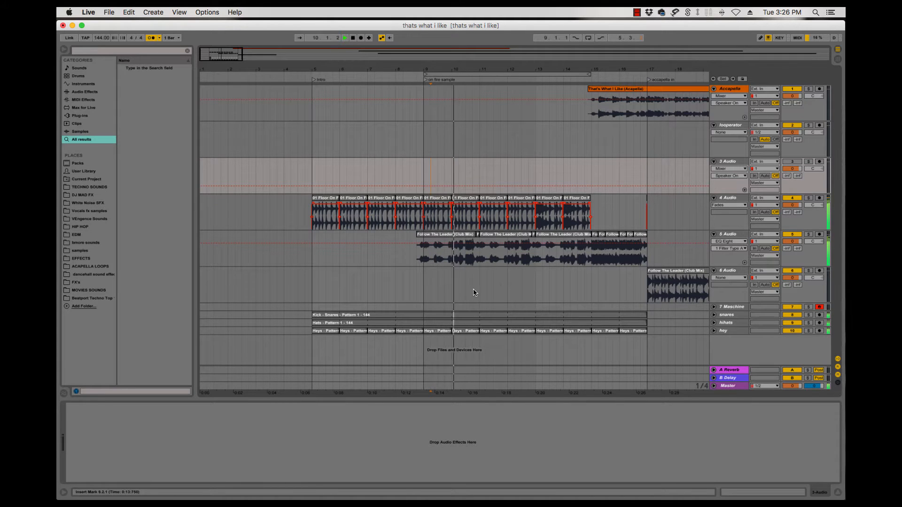
left_click(731, 333)
key("Tab")
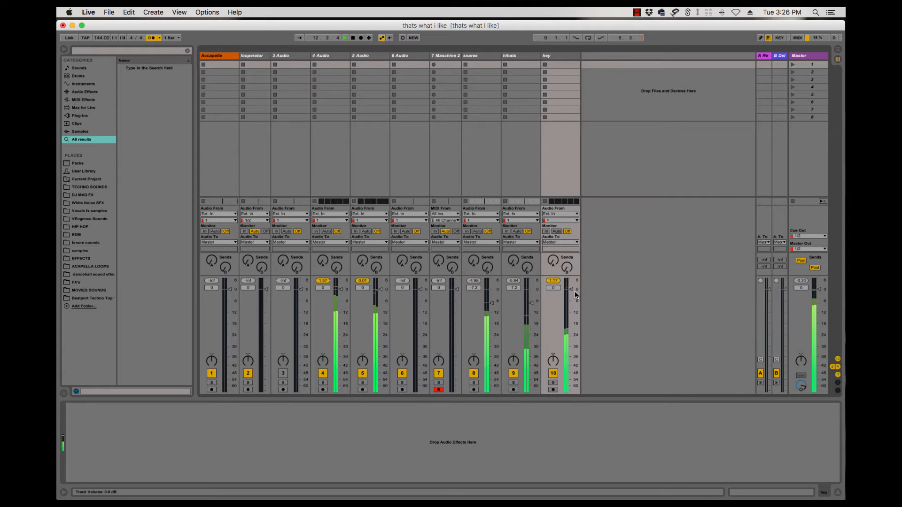
left_click_drag(575, 294, 575, 306)
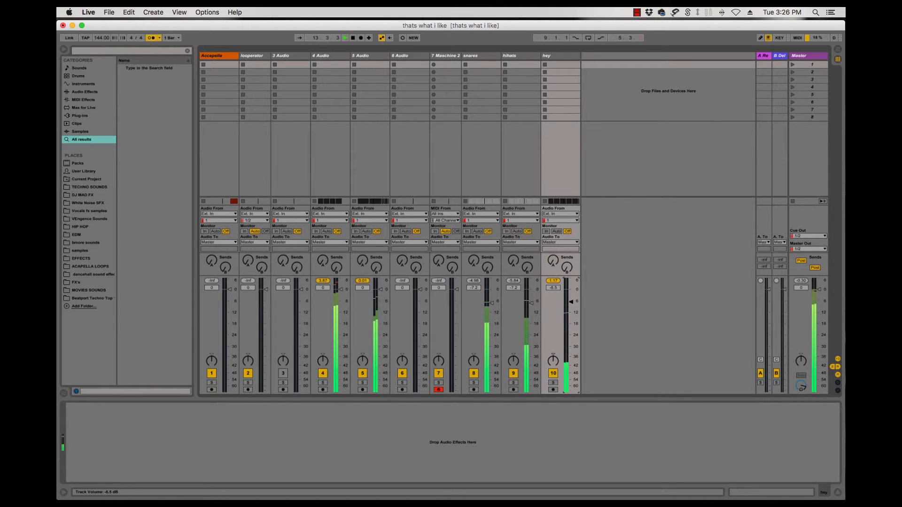
key("Tab")
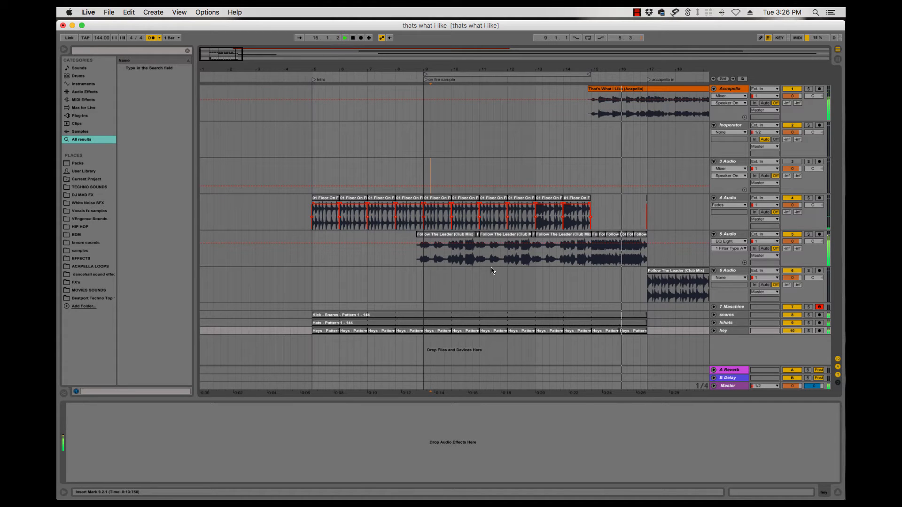
left_click(421, 276)
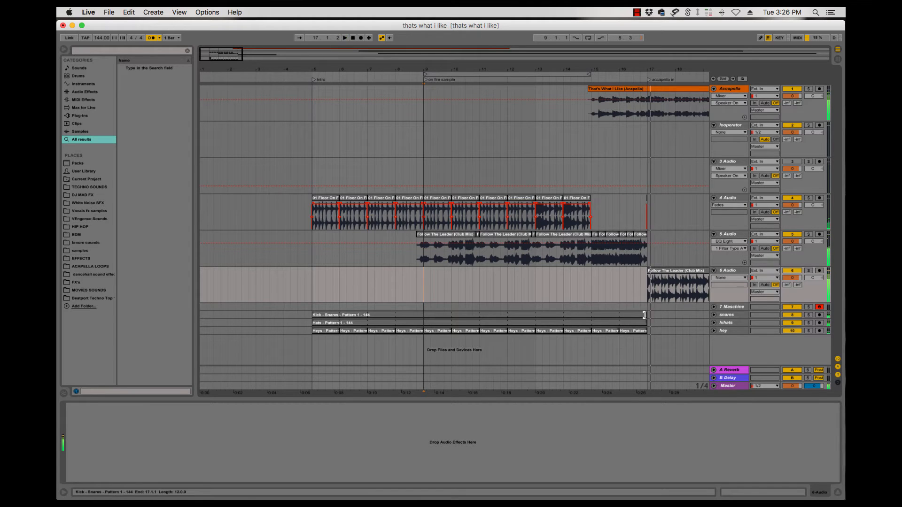
- Trim the snares and hihats clips to end at bar 15 and delete the two hey clips that lie beyond it
left_click_drag(644, 315, 591, 315)
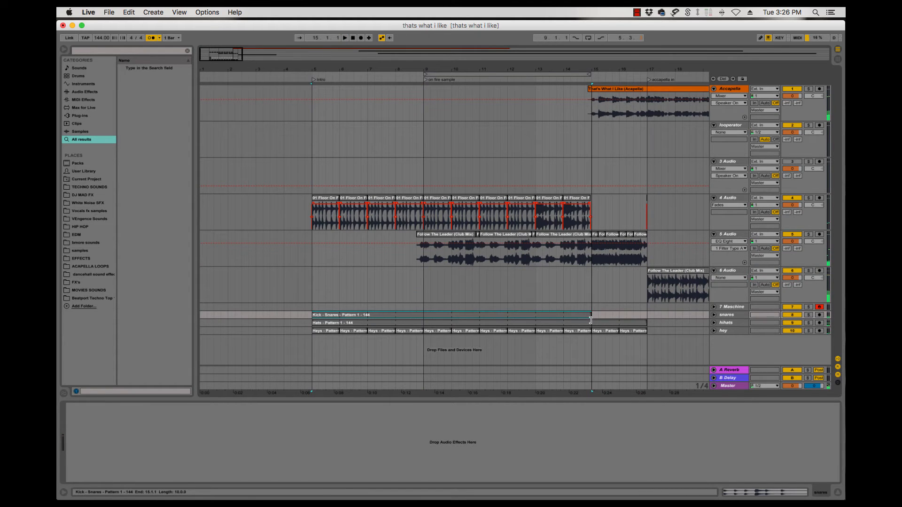
left_click_drag(644, 322, 591, 322)
left_click(636, 331)
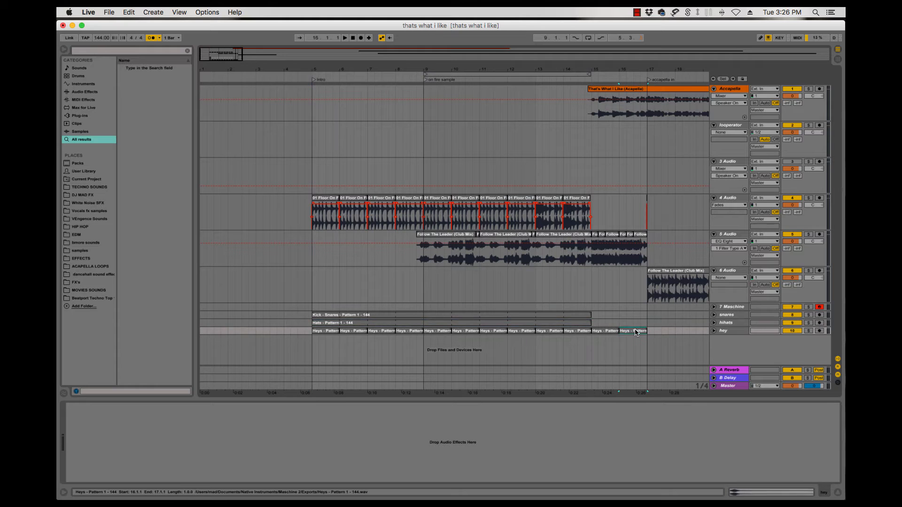
key("Delete")
left_click(606, 331)
key("Delete")
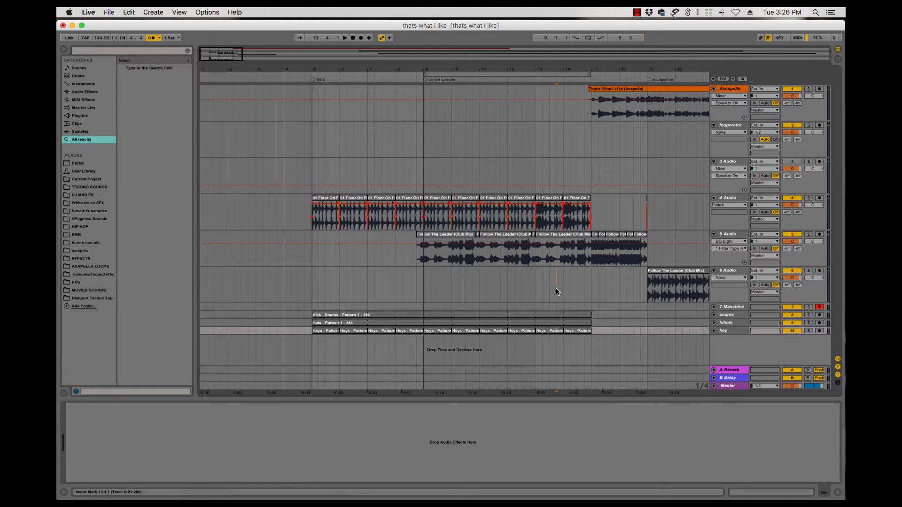
- Play the arrangement from 13.4 and again from bar 15 to check the drum dropout leading into the accapella
left_click(556, 288)
key("space")
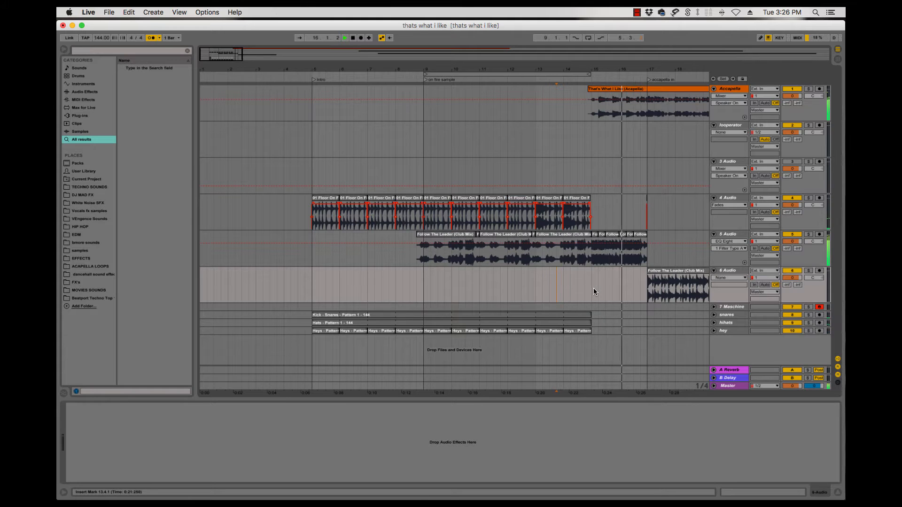
left_click(591, 264)
key("space")
key("space")
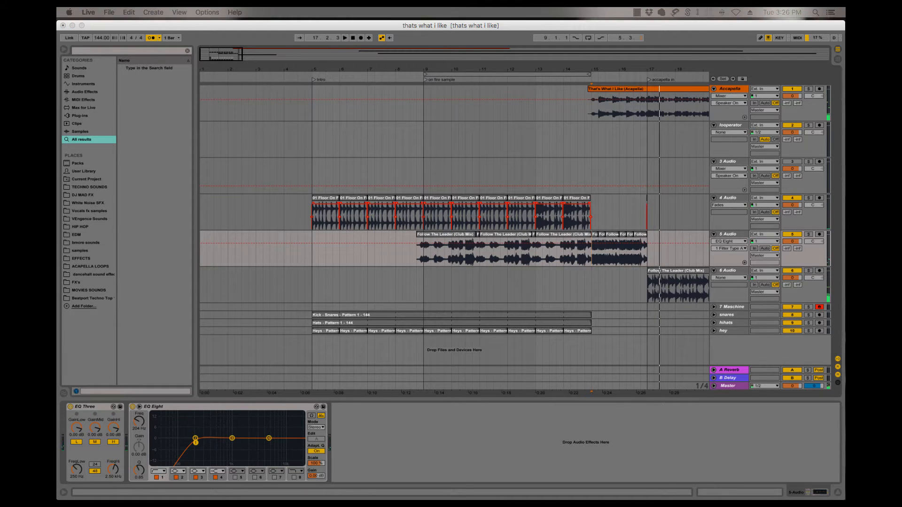
key("space")
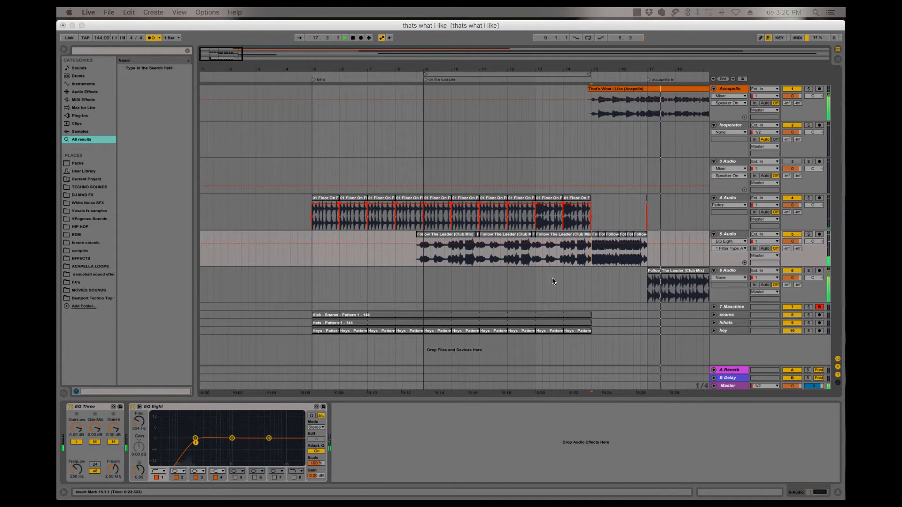
- Replay the section from bar 13, from around bar 14 and from 9.4 to listen to the build-up
left_click(534, 280)
key("space")
key("space")
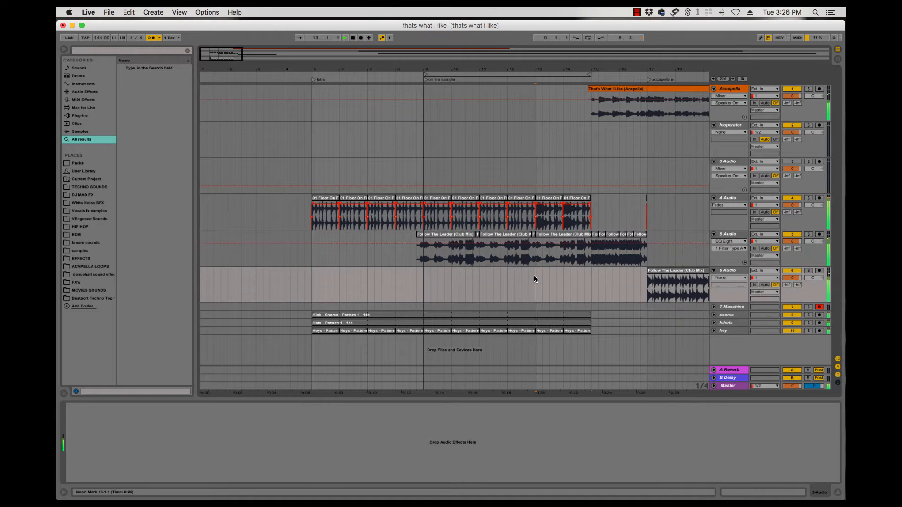
scroll(526, 274, "right", 4)
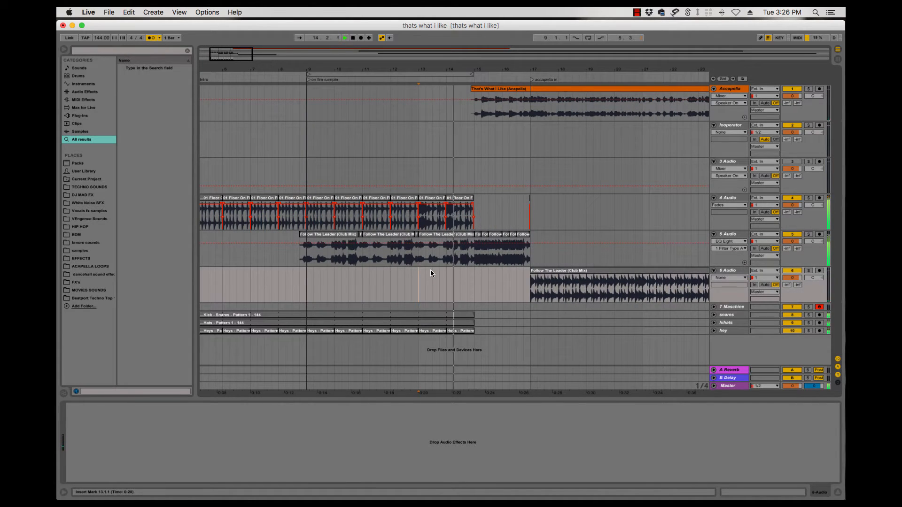
left_click(453, 262)
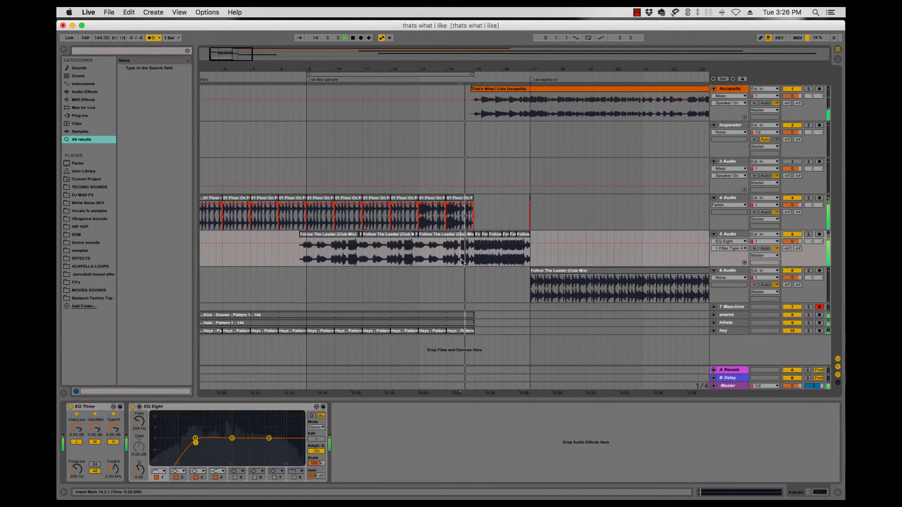
key("space")
key("space")
key("space")
key("space")
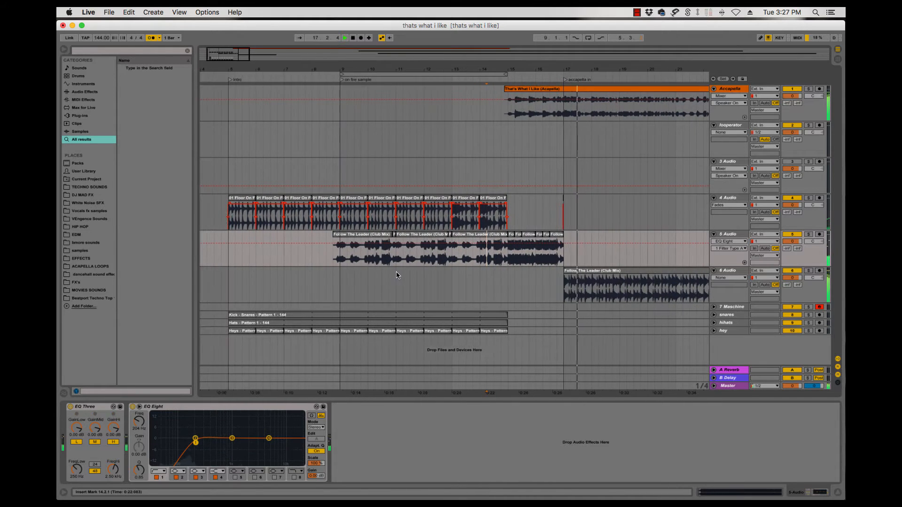
left_click(364, 282)
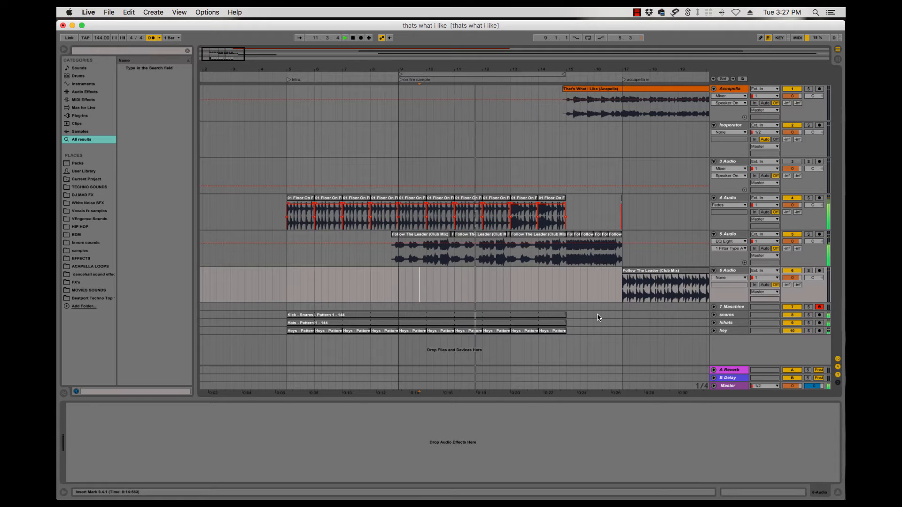
- Unfold the hey track and duplicate the first half bar of its bar 13 clip three times, filling up to bar 15
left_click(714, 331)
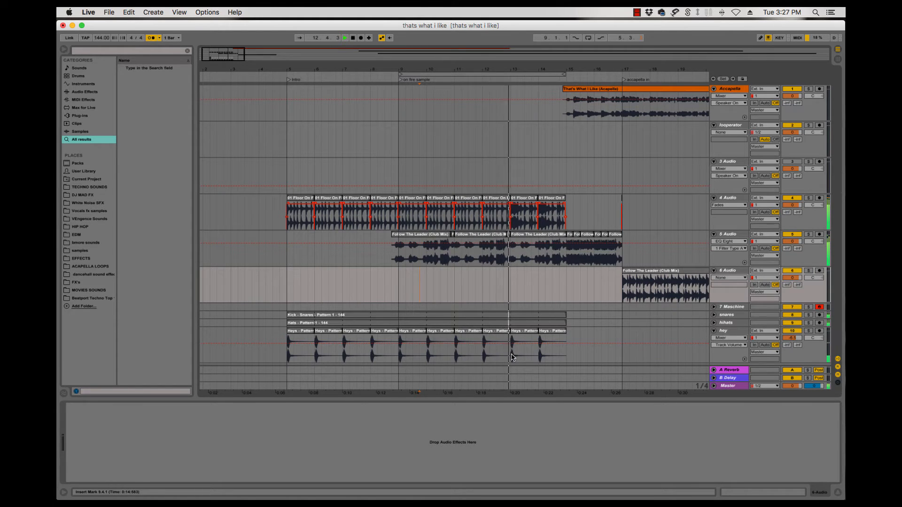
left_click_drag(511, 357, 525, 361)
key("super+d")
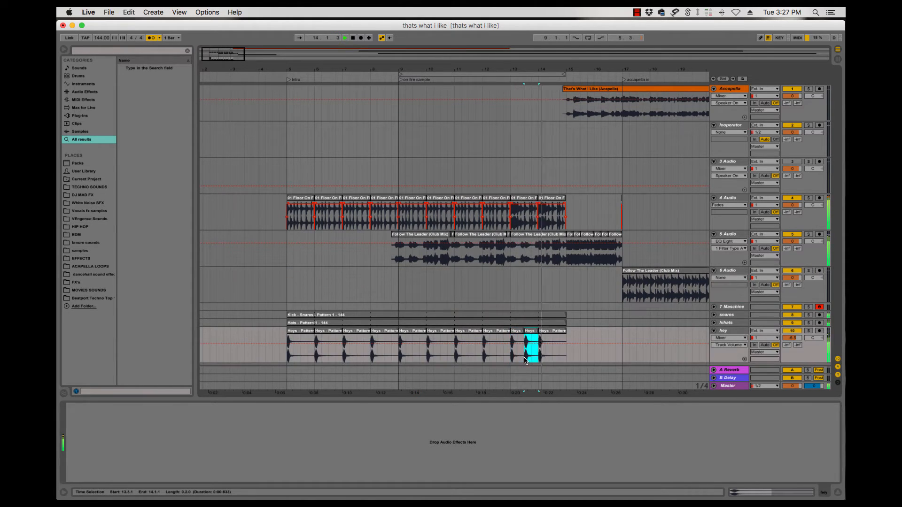
key("super+d")
key("super+d")
left_click(512, 358)
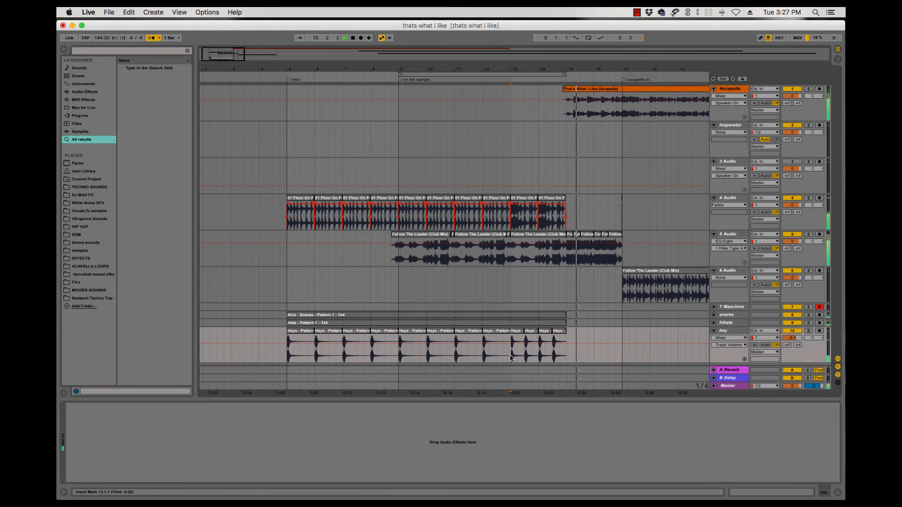
- Listen repeatedly from bar 14 and open the 01 Floor On Fire clip there to check its timing
left_click(553, 264)
left_click(547, 252)
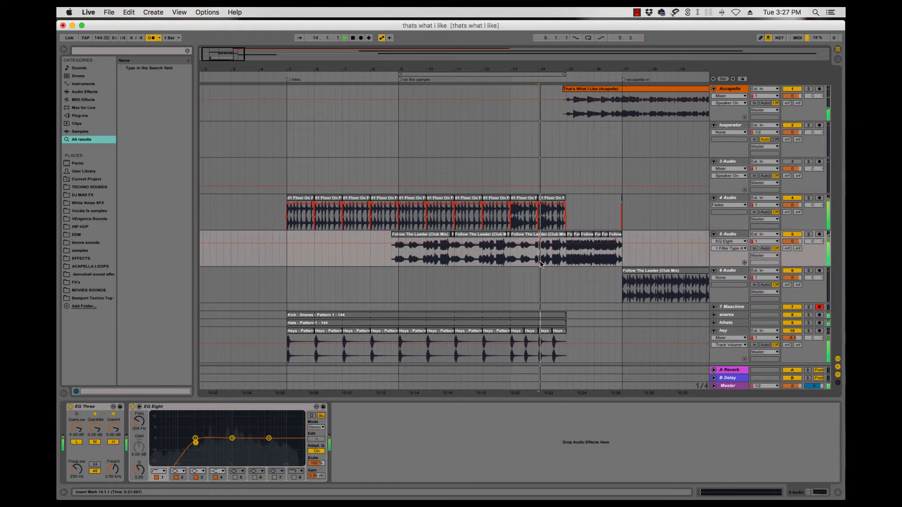
key("space")
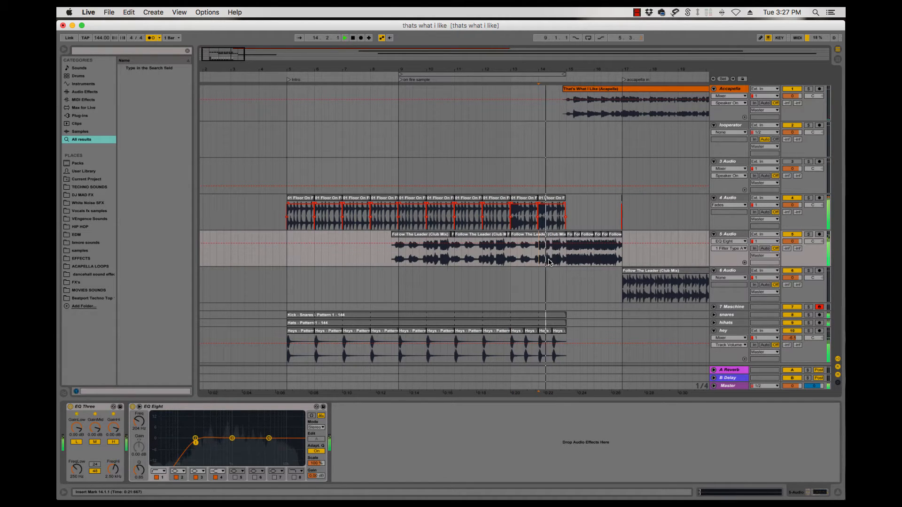
key("space")
key("space")
double_click(552, 201)
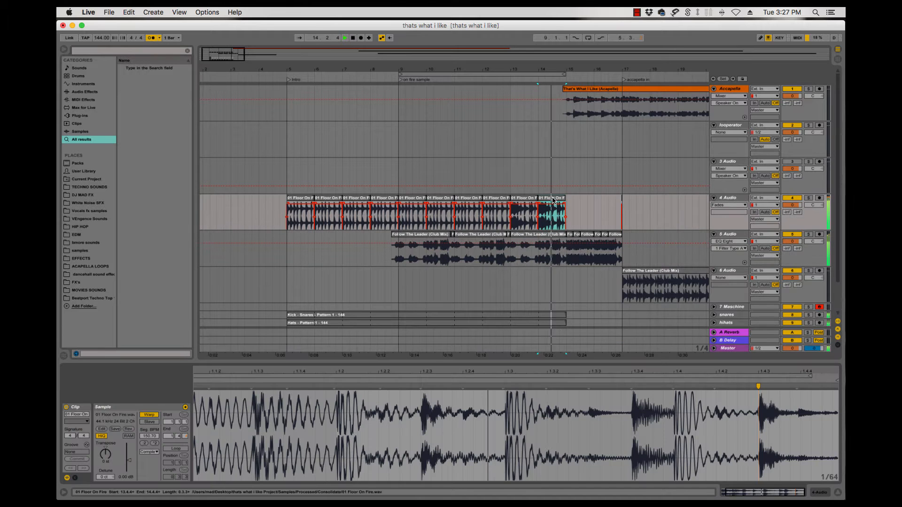
key("space")
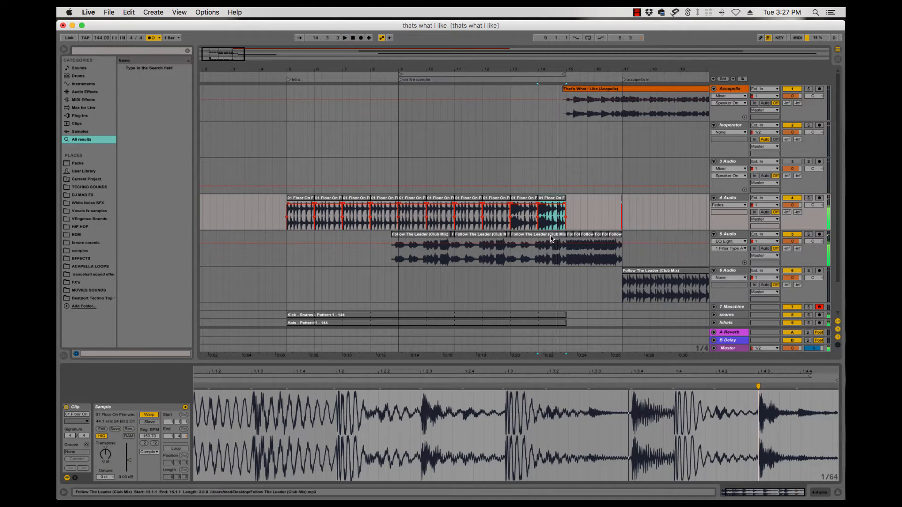
- In the Follow The Leader clip spanning bars 13 to 15, add a warp marker at 2.4, move it slightly earlier and play the result
left_click(551, 262)
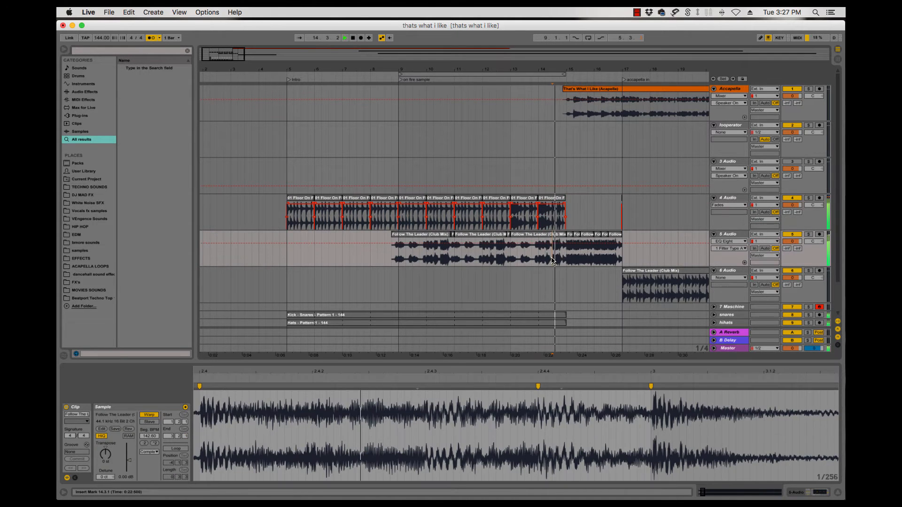
key("space")
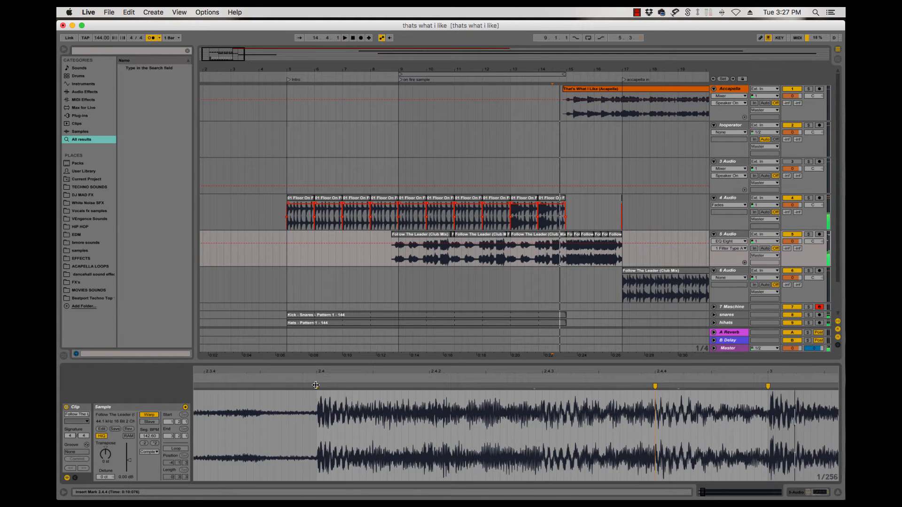
scroll(289, 402, "left", 5)
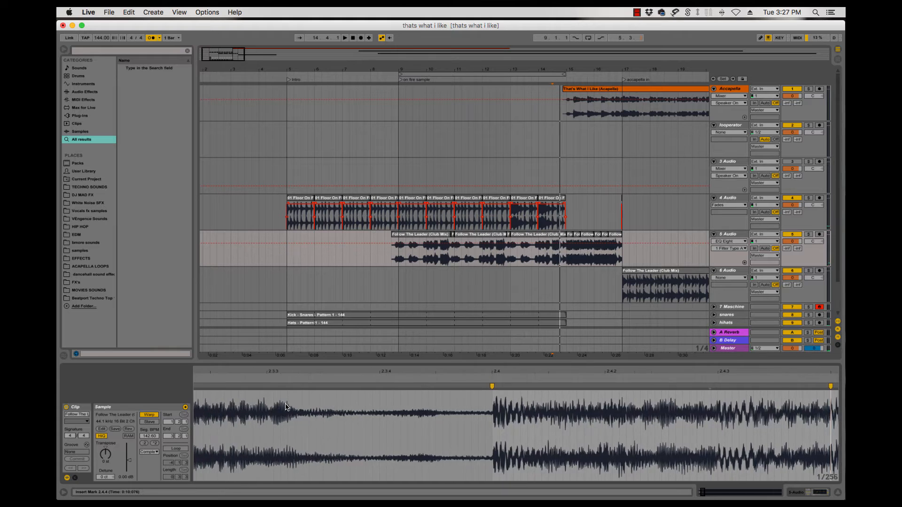
scroll(287, 407, "left", 1)
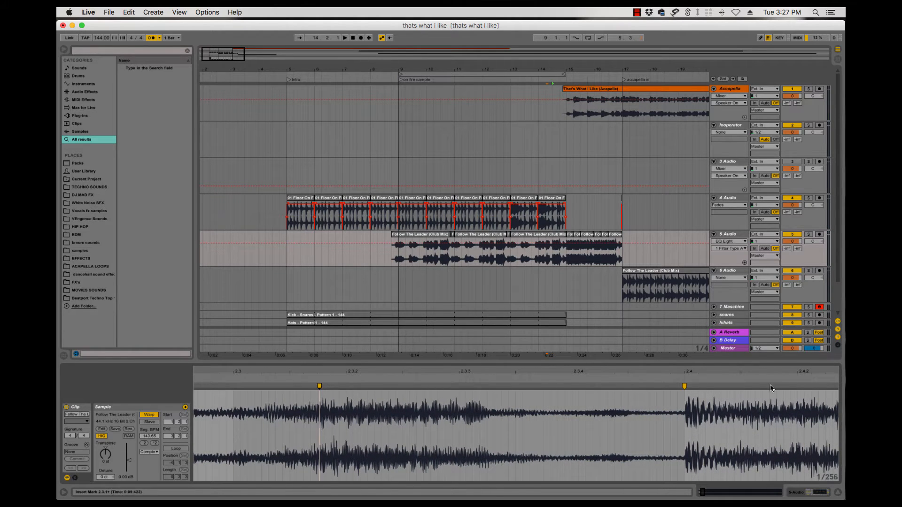
left_click_drag(681, 388, 667, 388)
key("space")
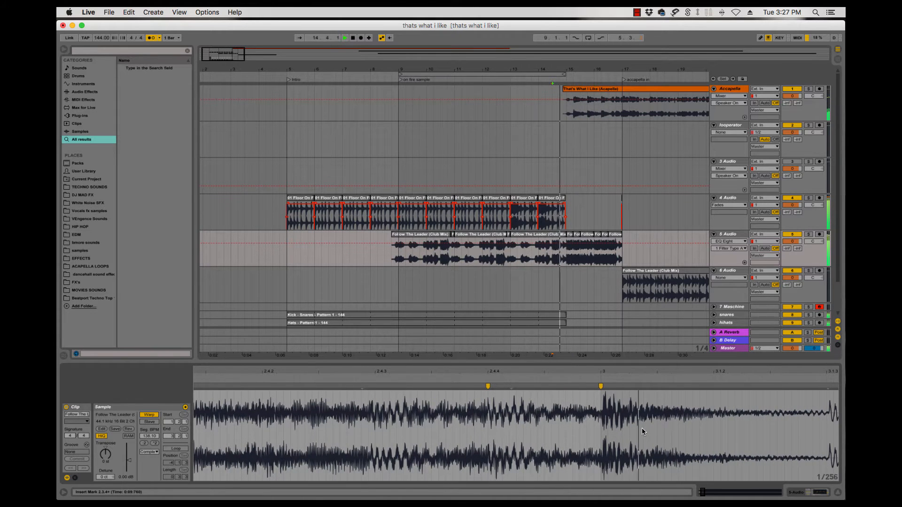
key("space")
- Play from 12.4 and delete the 2.4.4 warp marker in the Follow The Leader clip shown there
scroll(521, 256, "left", 1)
left_click(512, 251)
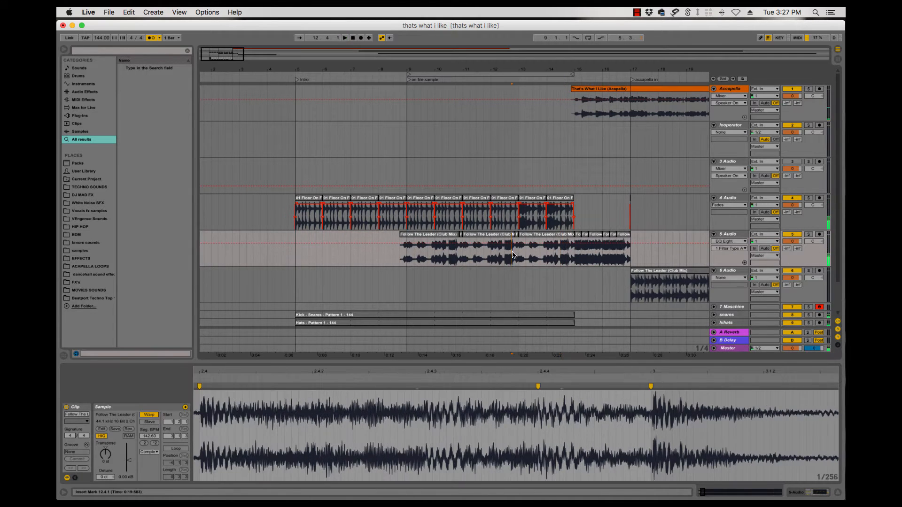
key("space")
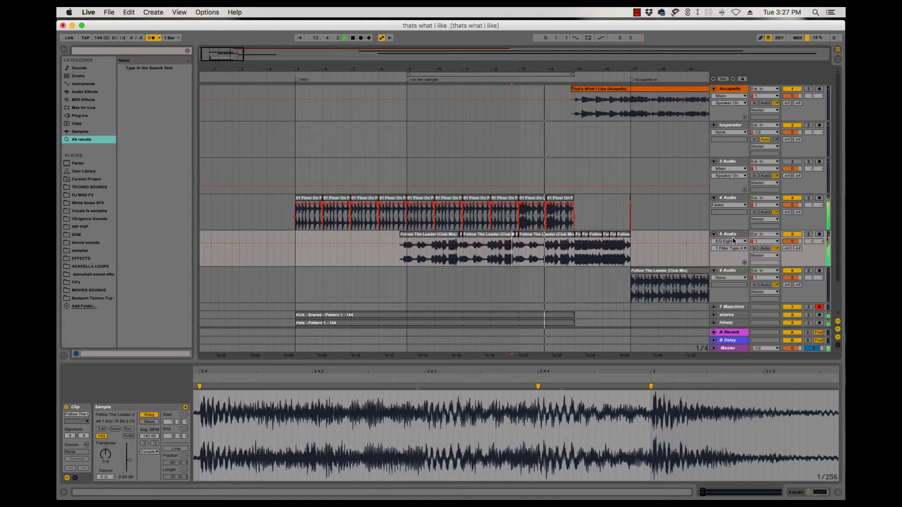
left_click(537, 386)
double_click(537, 387)
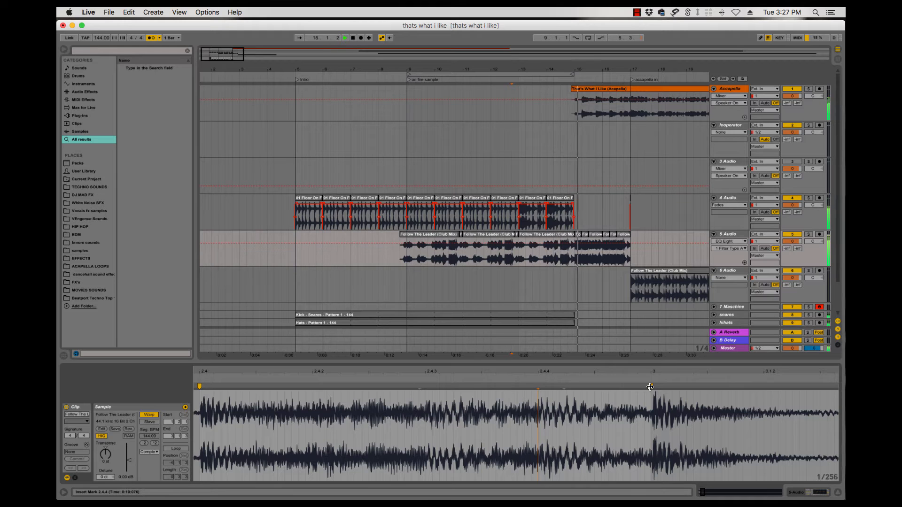
- In the Follow The Leader clip starting at bar 13, delete the 2.4.4 warp marker and readjust the marker at beat 3
left_click(546, 232)
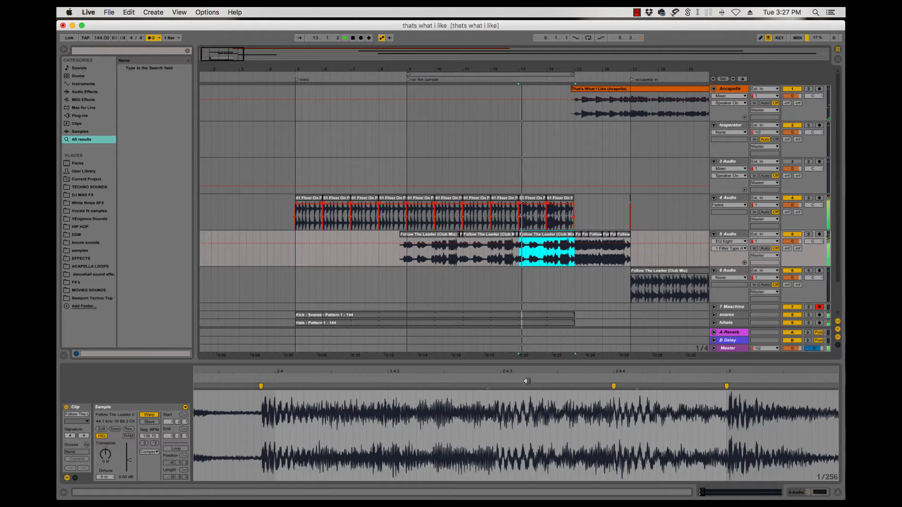
left_click_drag(470, 413, 403, 413)
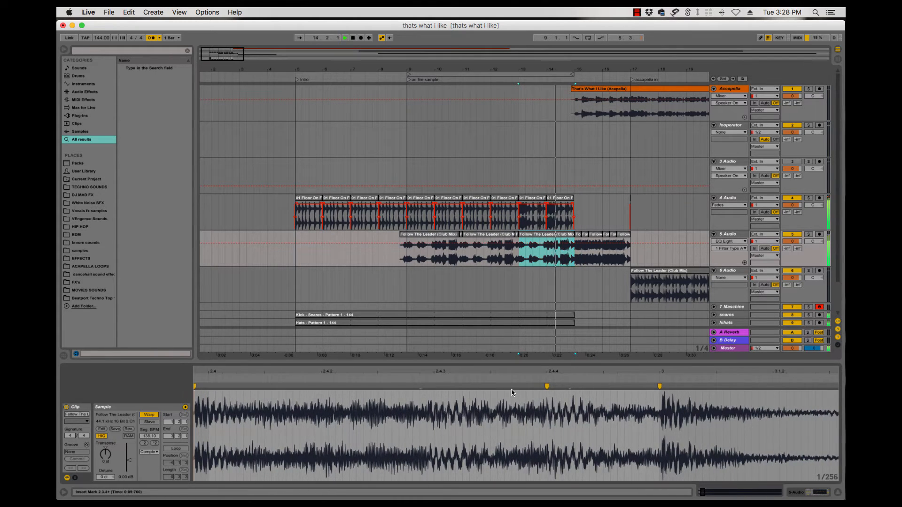
left_click(547, 387)
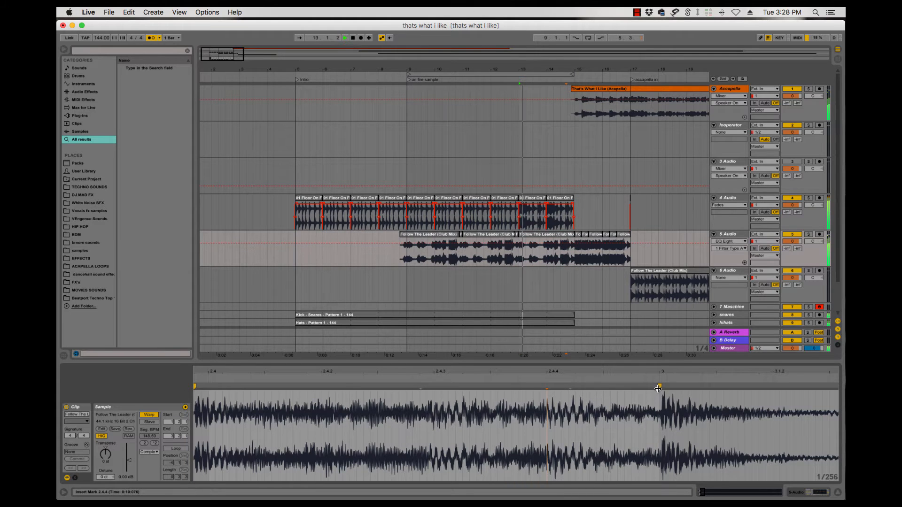
left_click_drag(660, 387, 647, 388)
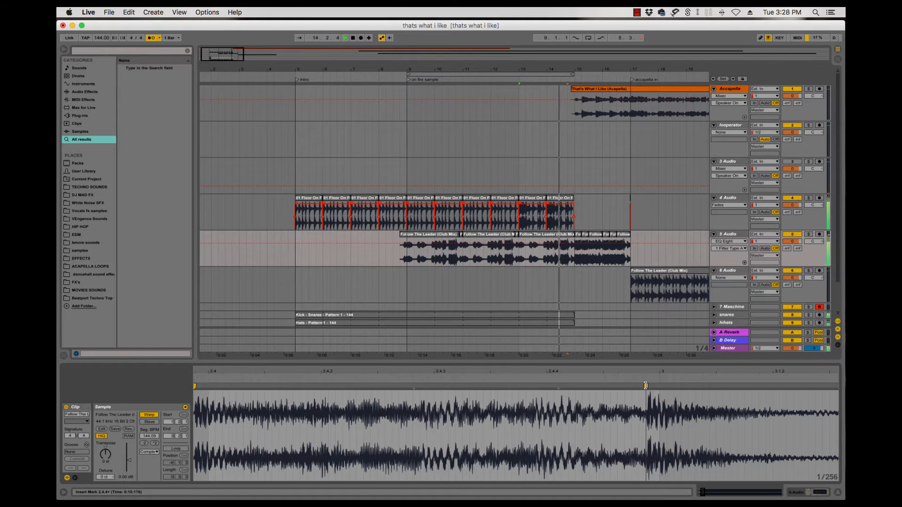
left_click_drag(646, 386, 660, 386)
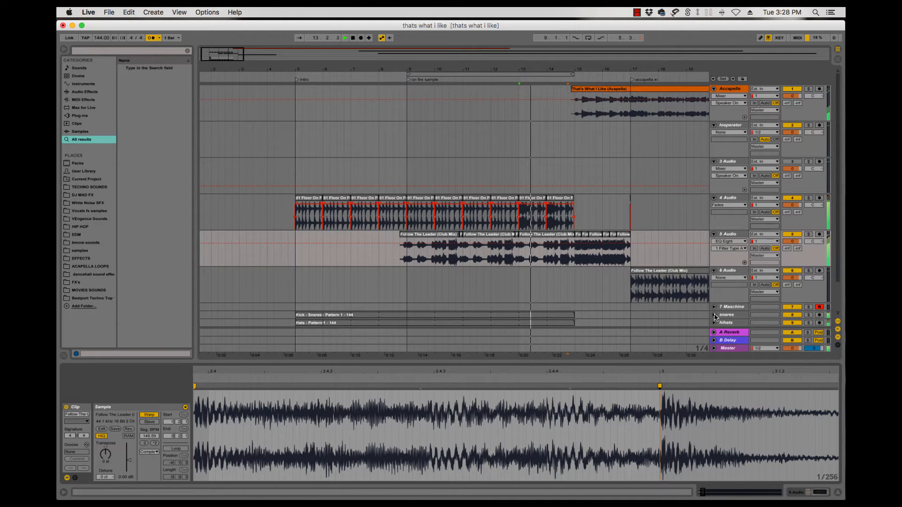
- Mute the snares and hihats tracks during playback to hear the section without them, and reactivate both
left_click(792, 315)
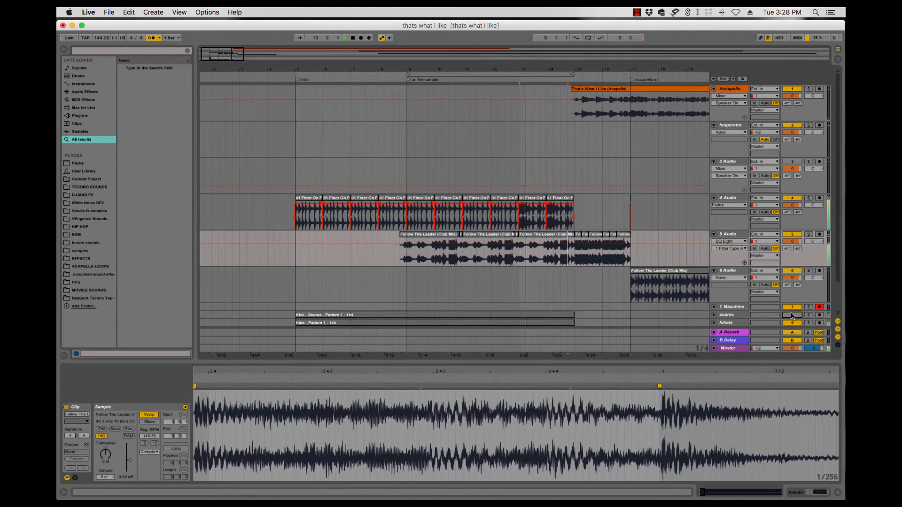
left_click(792, 323)
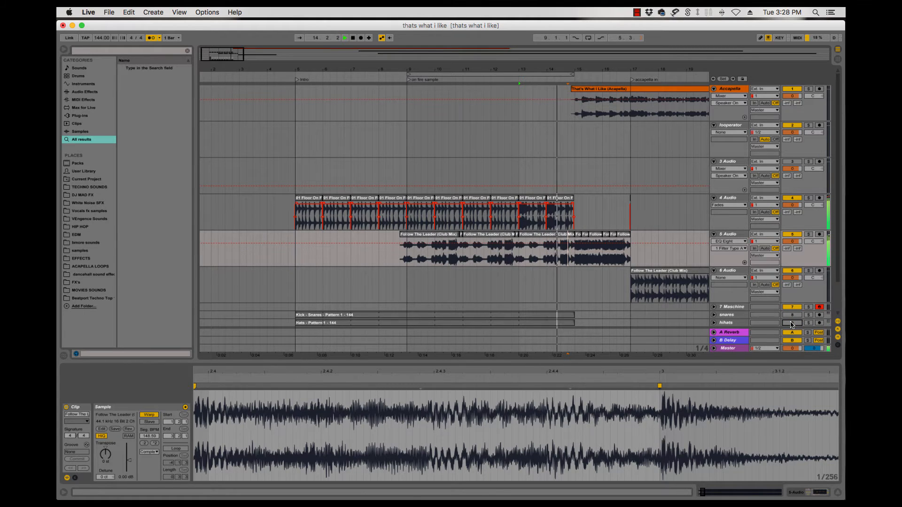
left_click(792, 324)
left_click(791, 315)
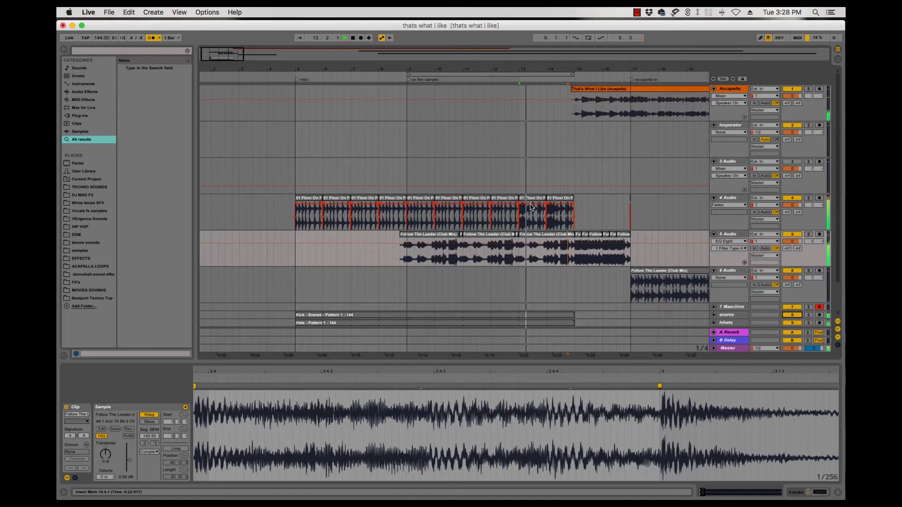
- In the 01 Floor On Fire clip at bar 13, add a warp marker at 1.3, move it slightly earlier and play the result
left_click(531, 207)
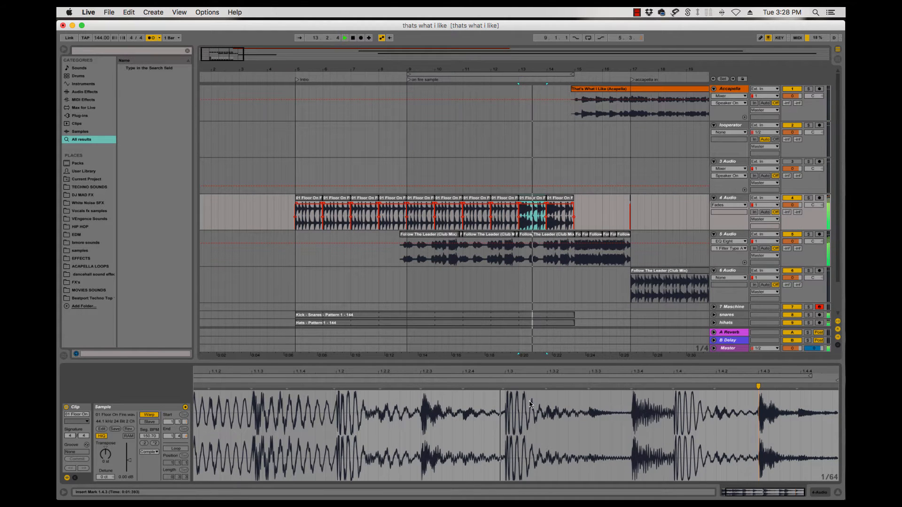
left_click_drag(505, 371, 512, 401)
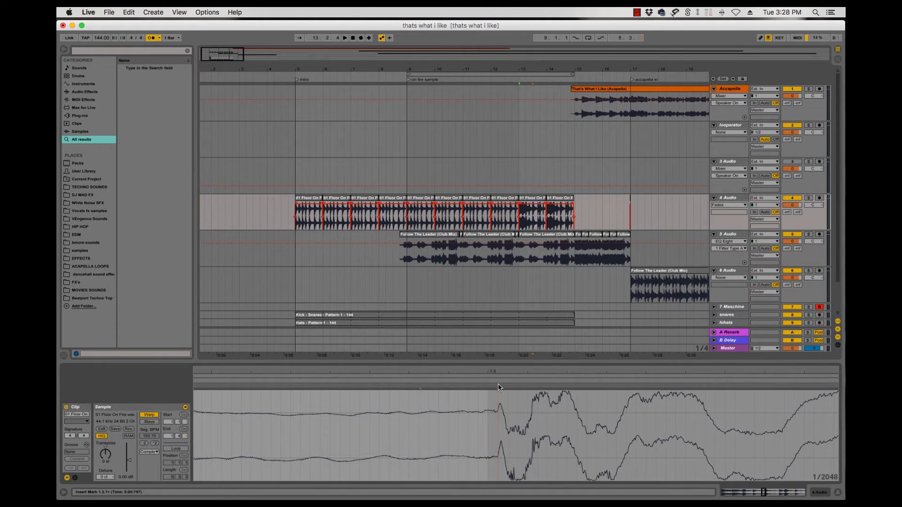
left_click_drag(499, 385, 486, 386)
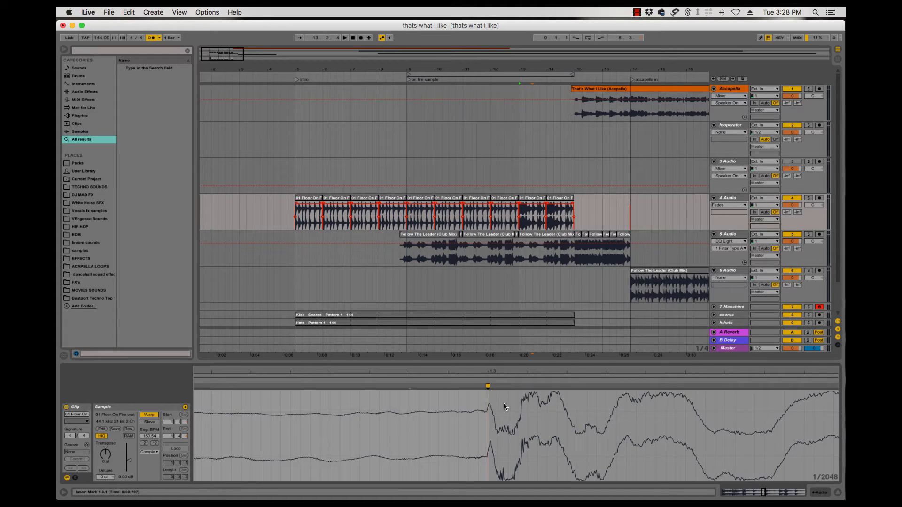
key("space")
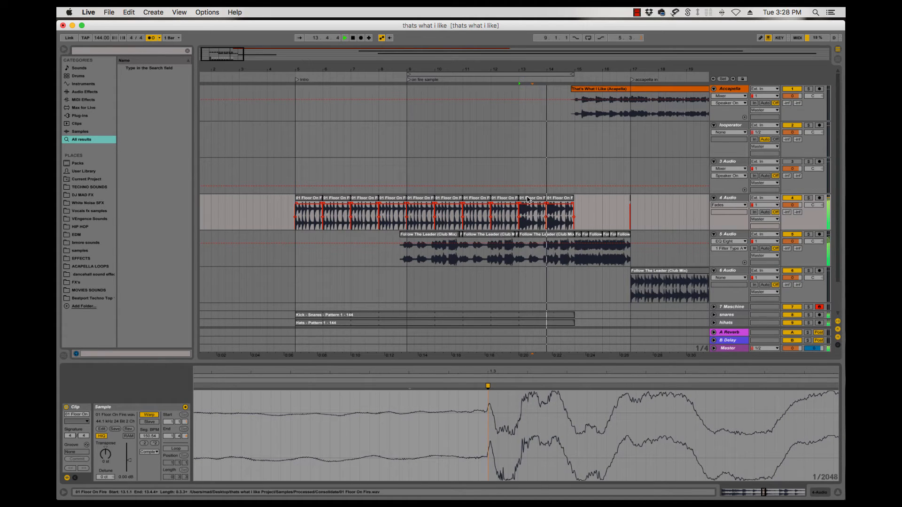
left_click(527, 198)
key("space")
key("space")
key("space")
- Add a warp marker at 1.2.3 in the bar 13 Floor On Fire clip and pull the transient slightly earlier onto the beat
scroll(440, 413, "left", 10)
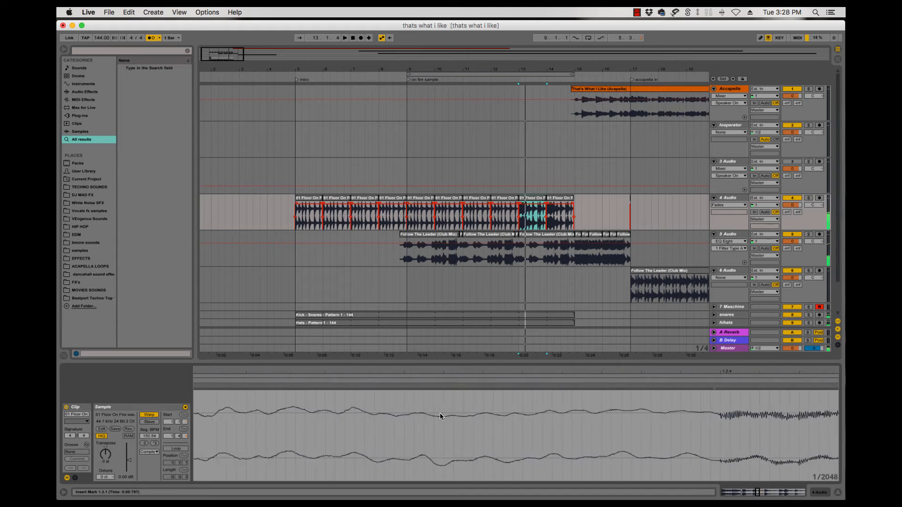
scroll(440, 416, "left", 10)
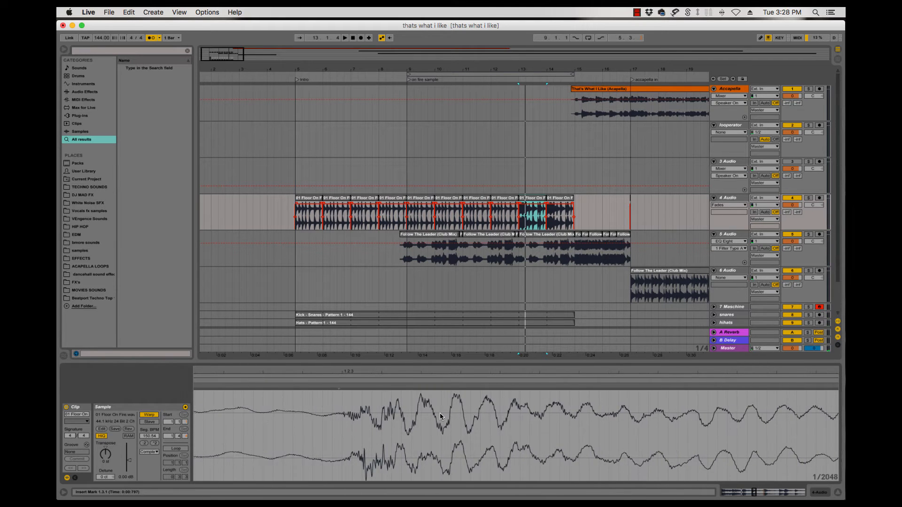
scroll(440, 416, "left", 5)
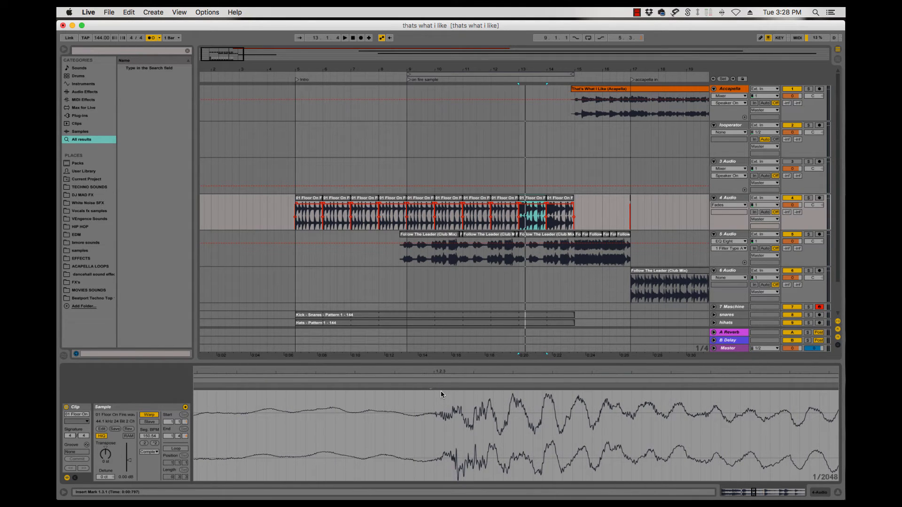
left_click(441, 395)
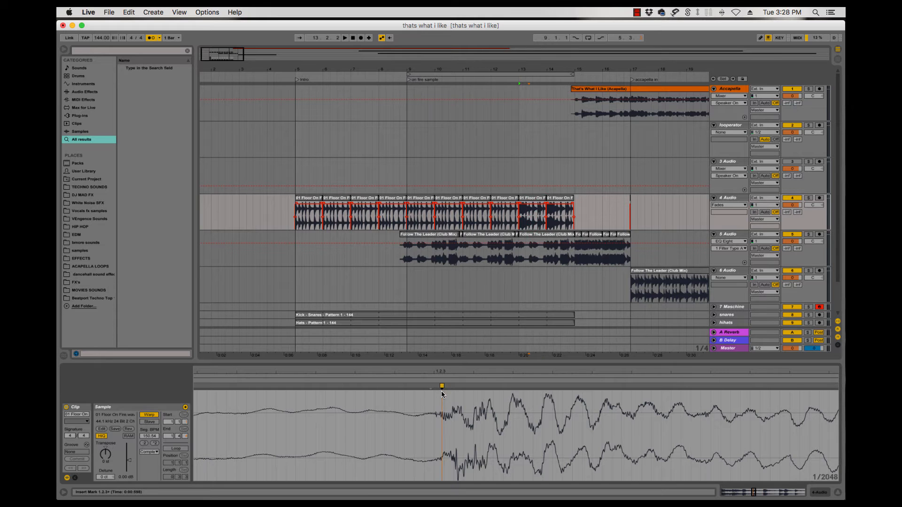
left_click_drag(441, 387, 433, 386)
- Add a warp marker at 1.2 in the bar 13 Floor On Fire clip and shift it slightly earlier
scroll(442, 419, "left", 15)
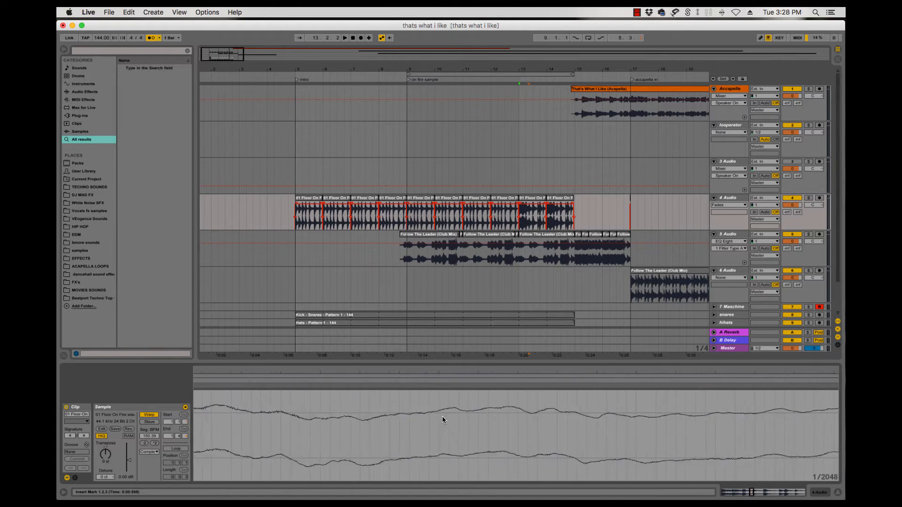
scroll(442, 420, "left", 8)
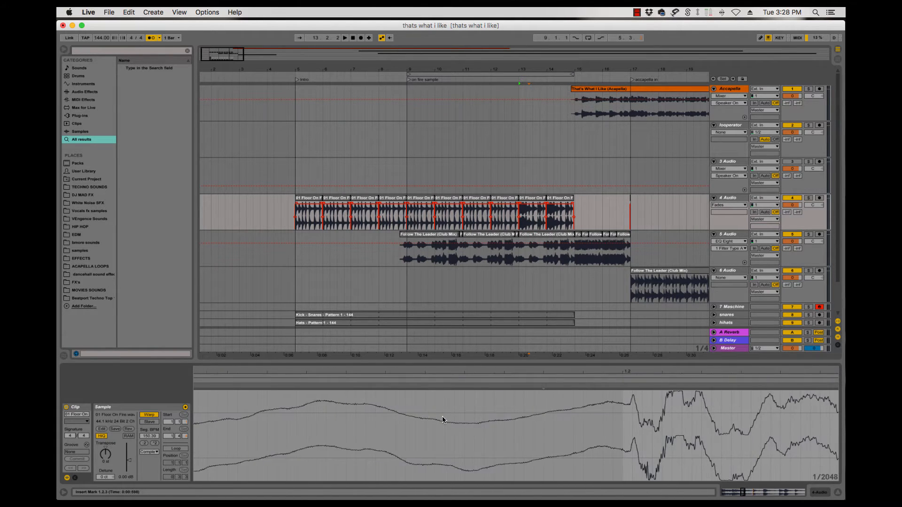
left_click(631, 393)
scroll(631, 393, "left", 2)
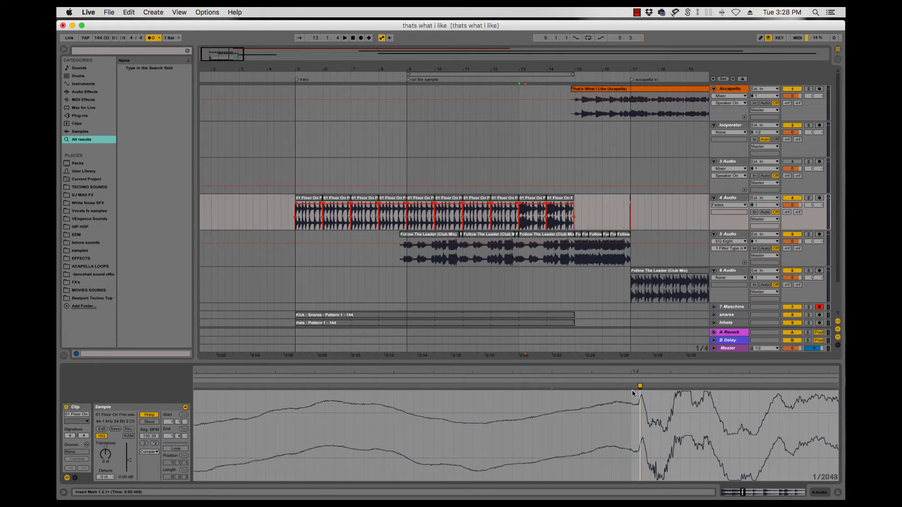
left_click_drag(640, 386, 631, 387)
- Inspect the opening waveform of the bar 13 Floor On Fire clip and play it from bar 13
scroll(442, 407, "left", 20)
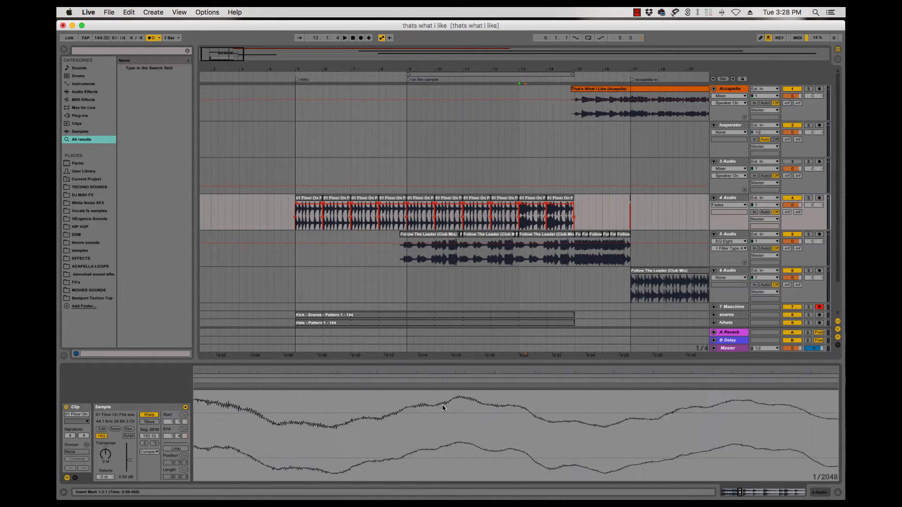
scroll(442, 408, "left", 15)
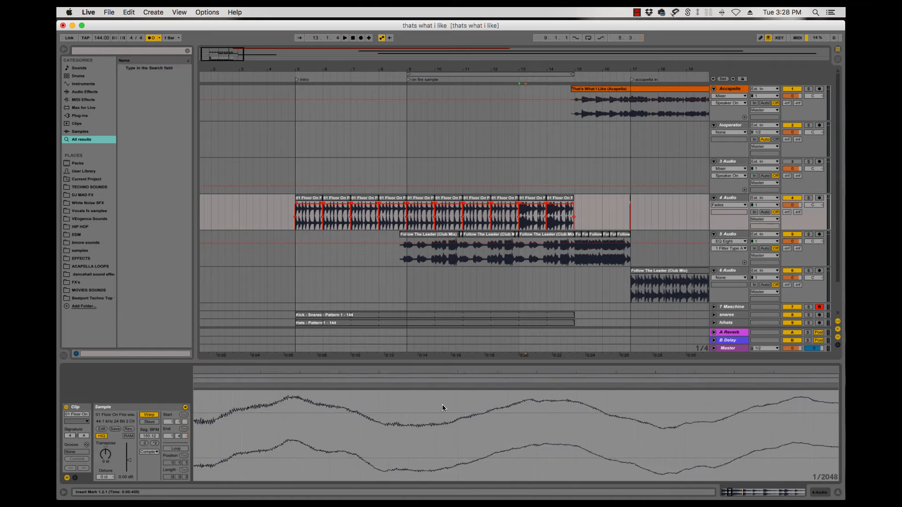
scroll(443, 407, "left", 10)
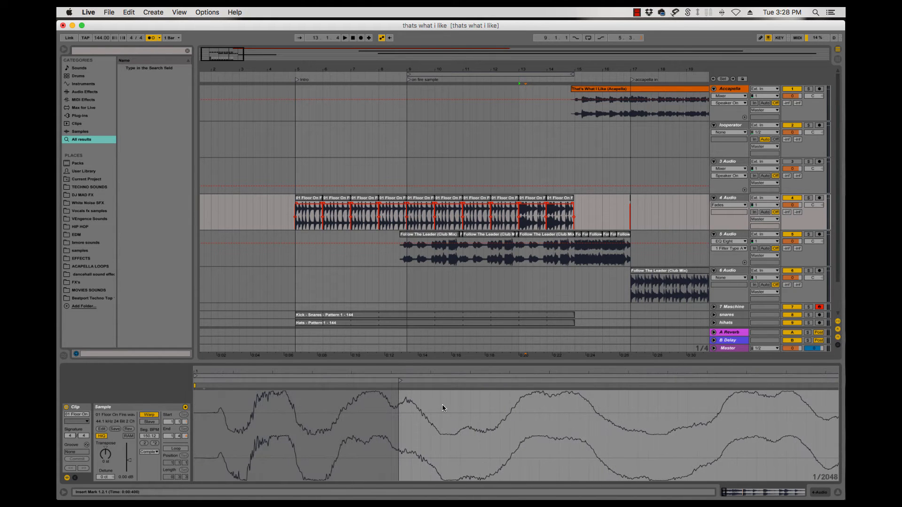
scroll(545, 214, "left", 2)
left_click(540, 210)
key("space")
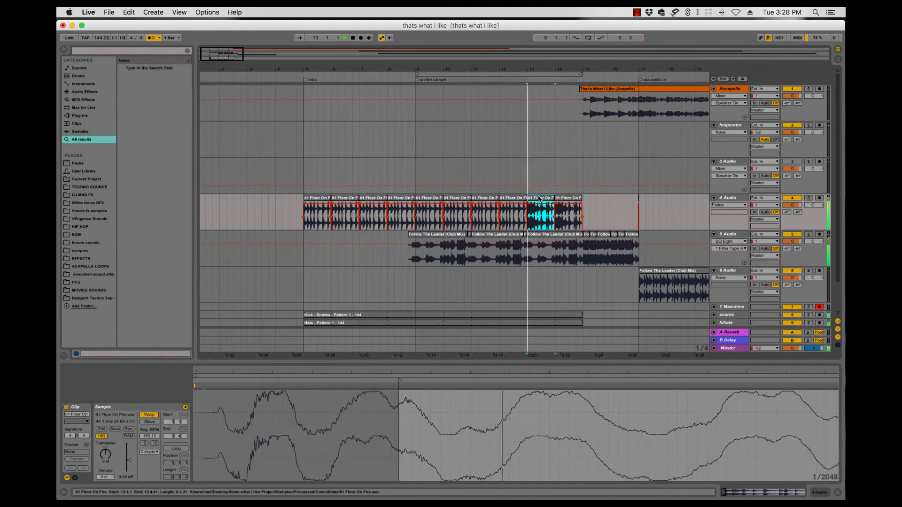
left_click(540, 199)
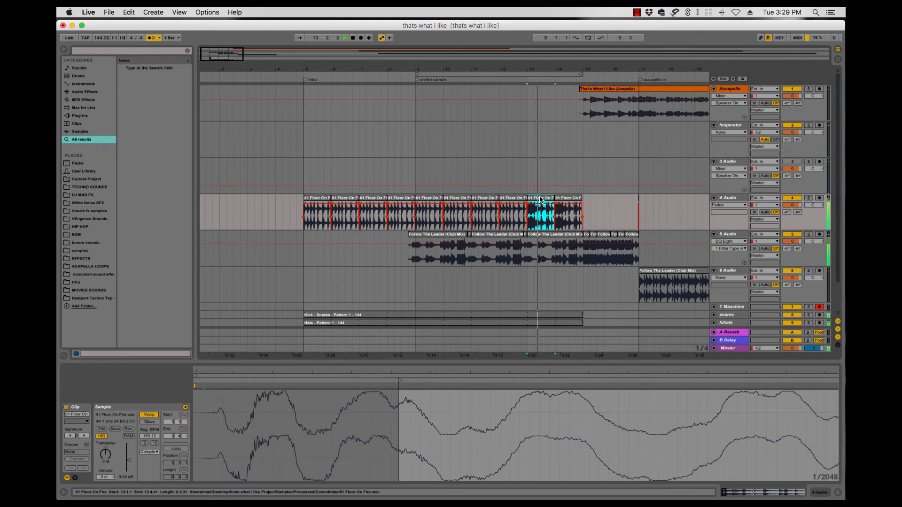
key("space")
left_click_drag(502, 373, 501, 338)
left_click_drag(235, 373, 236, 359)
key("space")
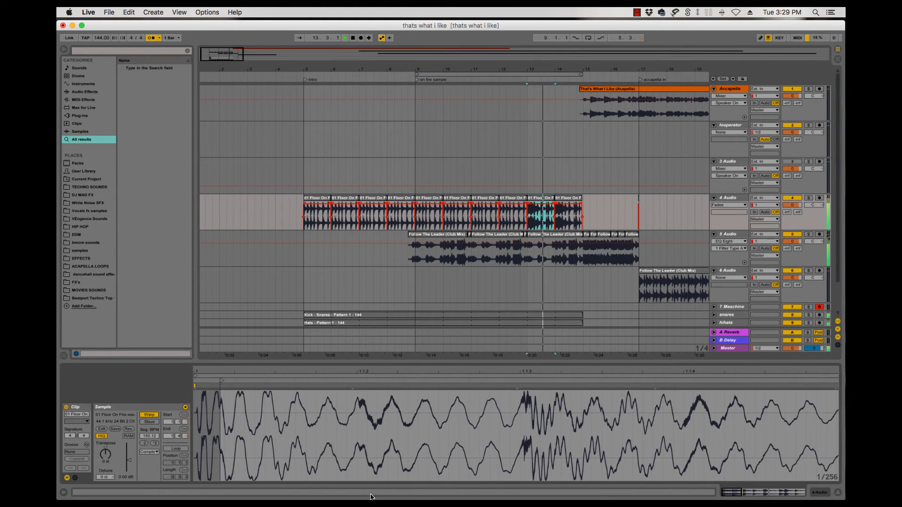
key("space")
key("space")
key("space")
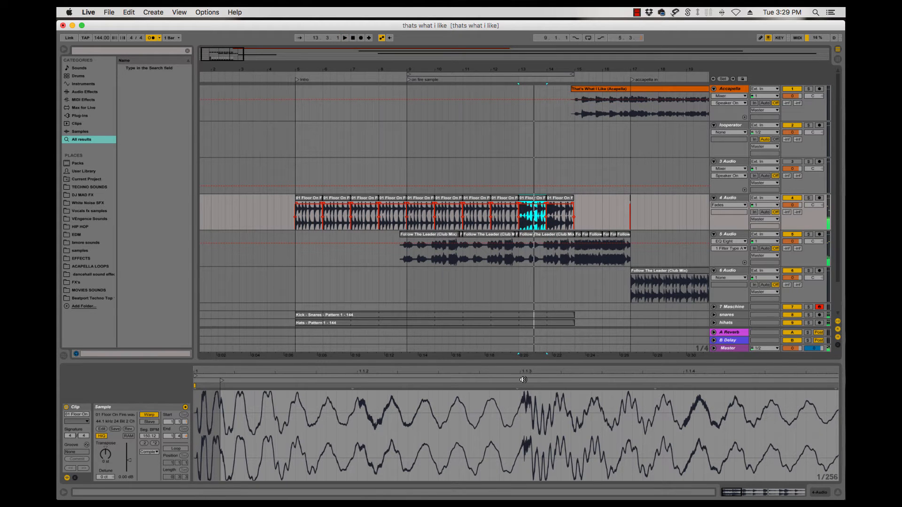
- Replay the bar 13 Floor On Fire clip against its warp markers and compare it with the Kick - Snares pattern waveform
left_click_drag(526, 372, 526, 350)
key("space")
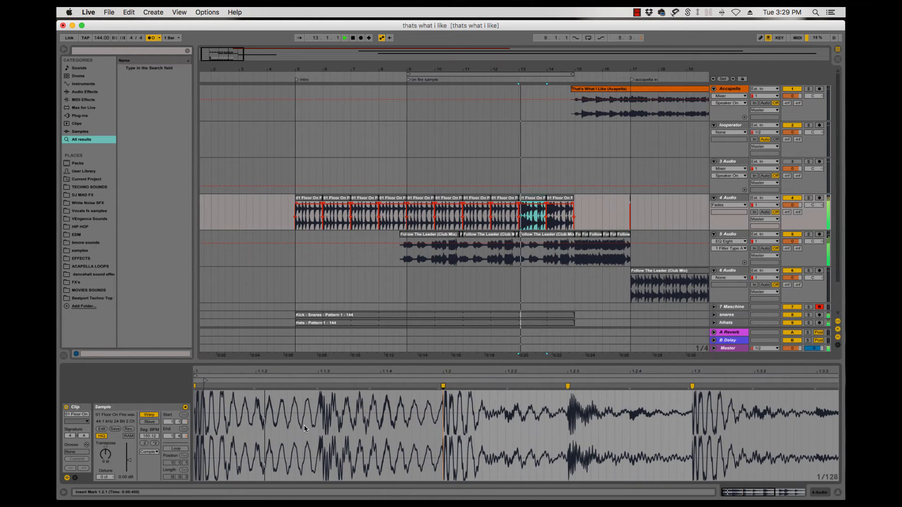
key("space")
key("space")
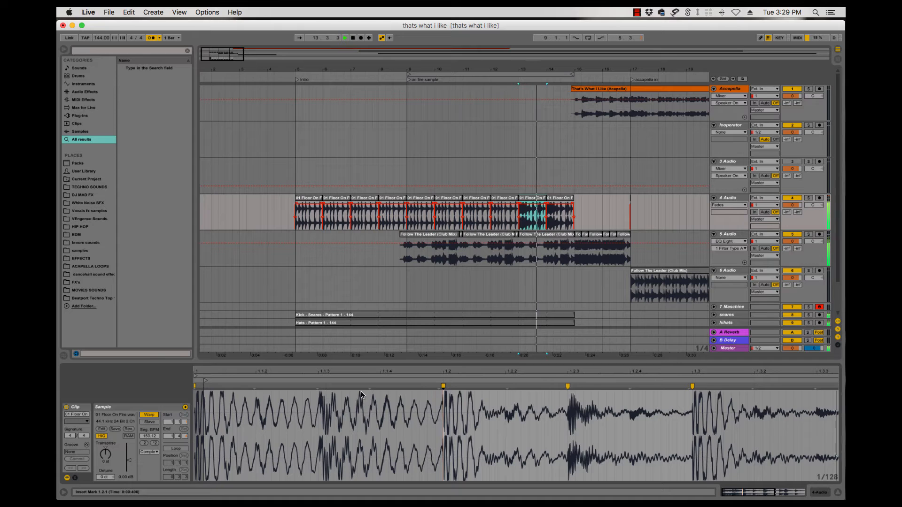
key("space")
key("space")
key("space")
key("space")
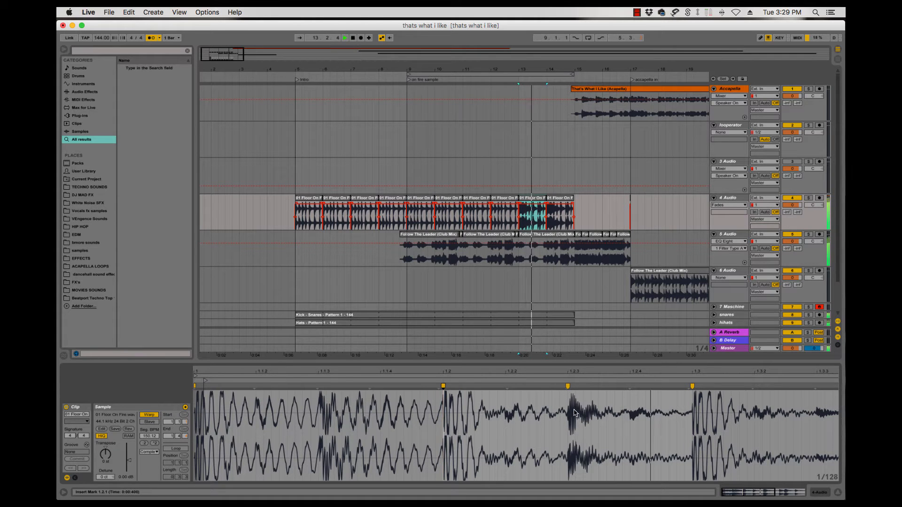
key("space")
key("space")
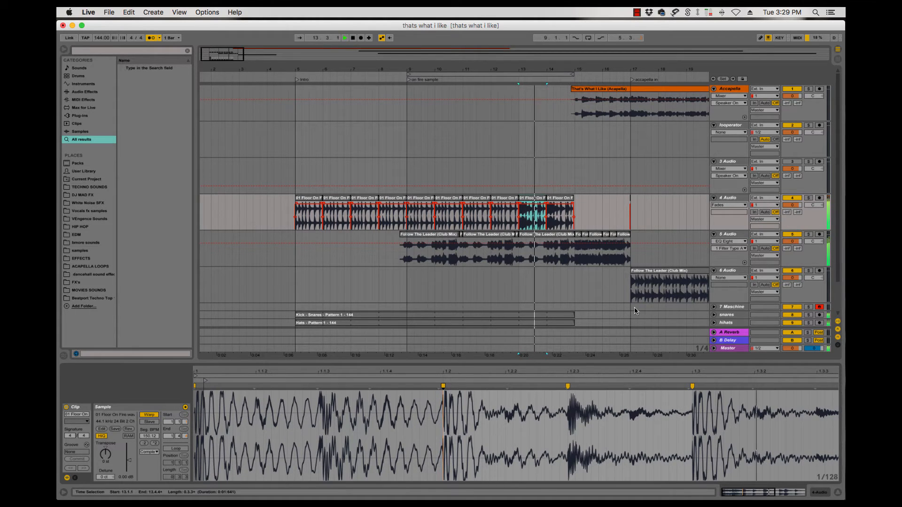
key("space")
left_click(533, 318)
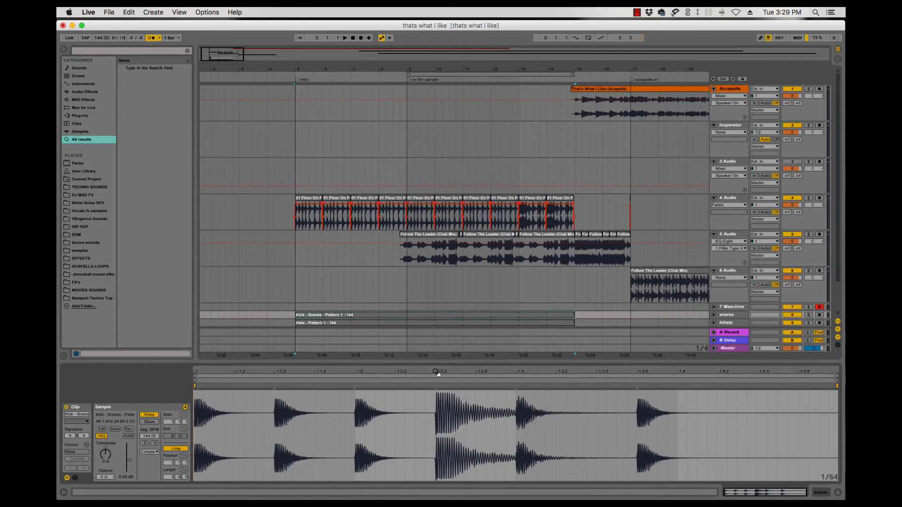
mouse_move(438, 373)
left_mouse_down()
mouse_move(438, 409)
mouse_move(429, 373)
left_mouse_up()
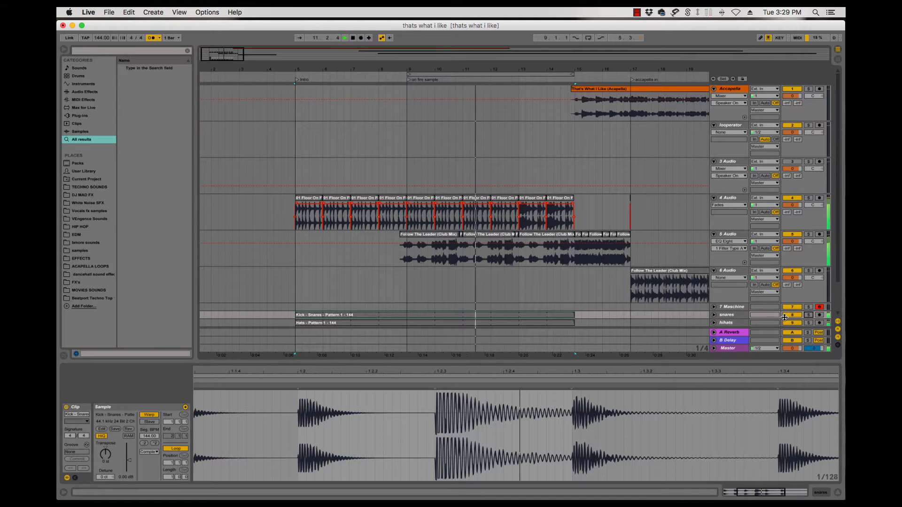
- Delete the two 01 Floor On Fire clips at bars 13 and 14 on the 4 Audio track
left_click(533, 202)
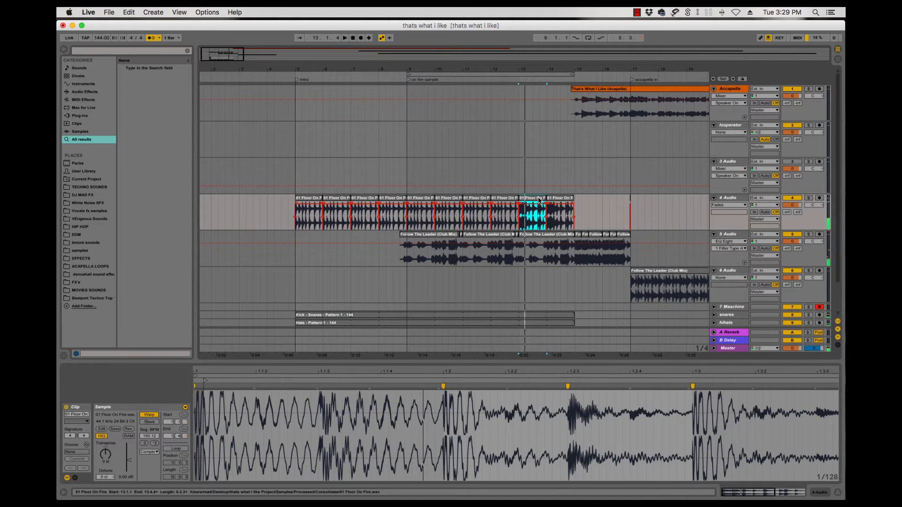
key("Delete")
left_click(562, 200)
key("Delete")
- Duplicate the bar 12 Floor On Fire clip twice to fill bars 13 and 14, and play on from bar 15
left_click(504, 200)
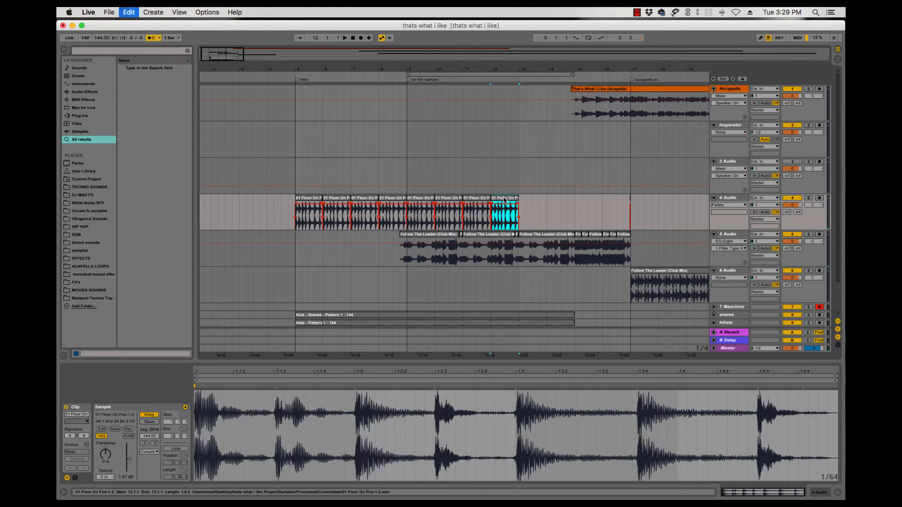
key("super+d")
key("super+d")
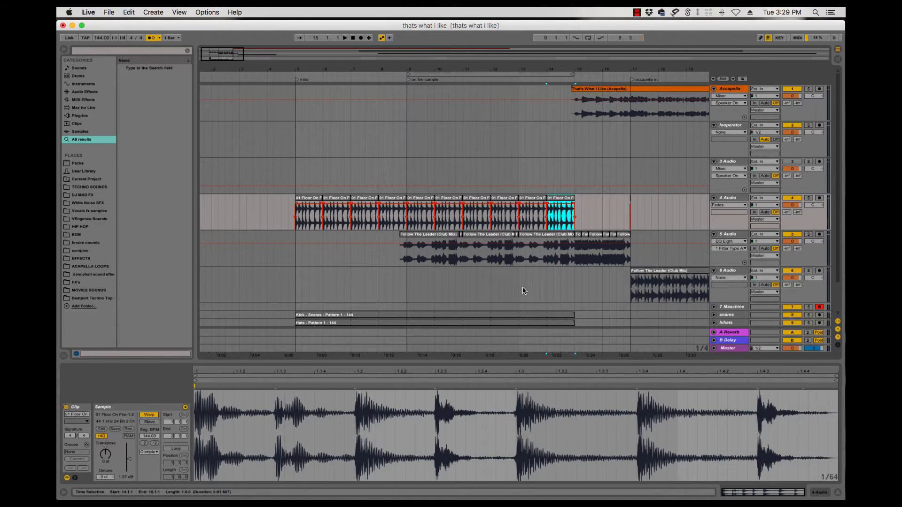
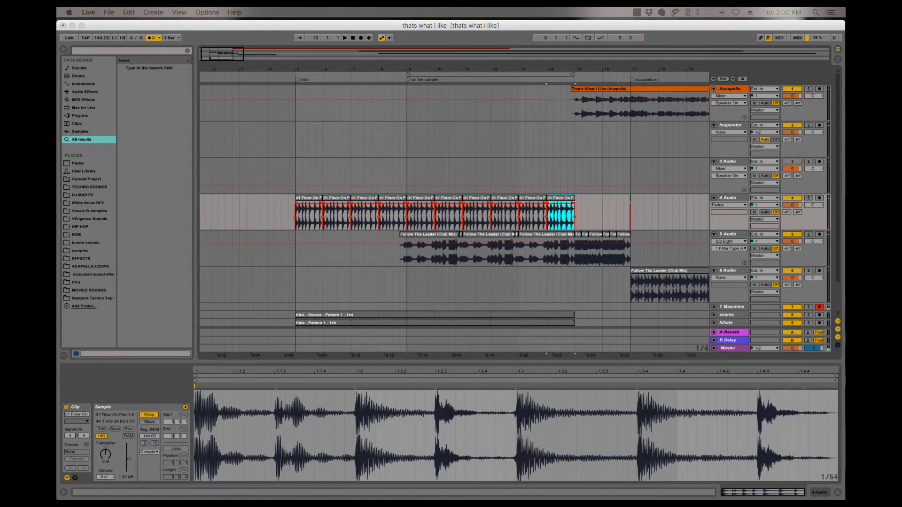
key("space")
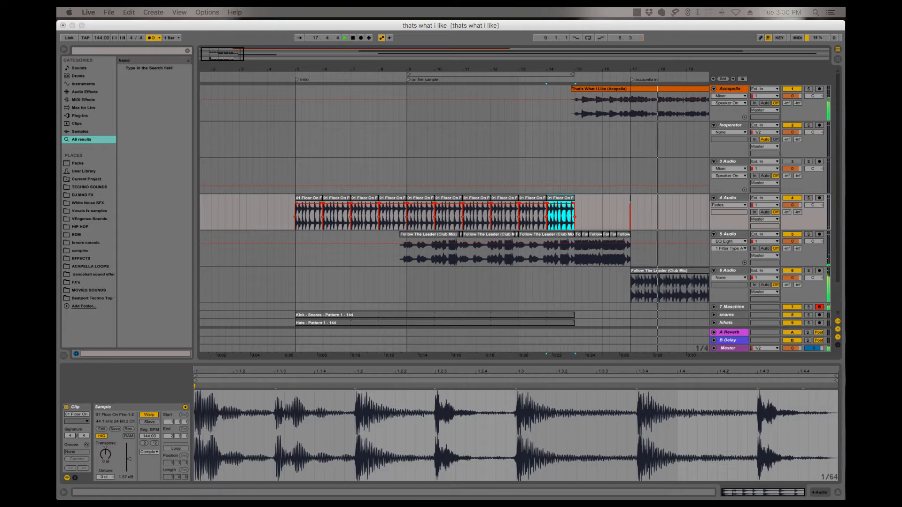
key("space")
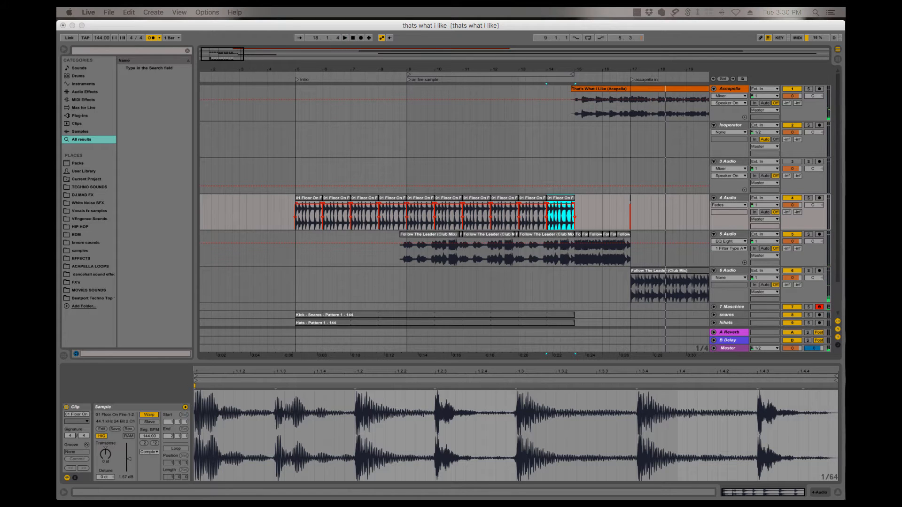
- Place the Kkick-Snare-Prc - Pattern 1 - 144 clip on a new audio track at bar 11, extend it to bar 15 and play it
scroll(549, 259, "down", 2)
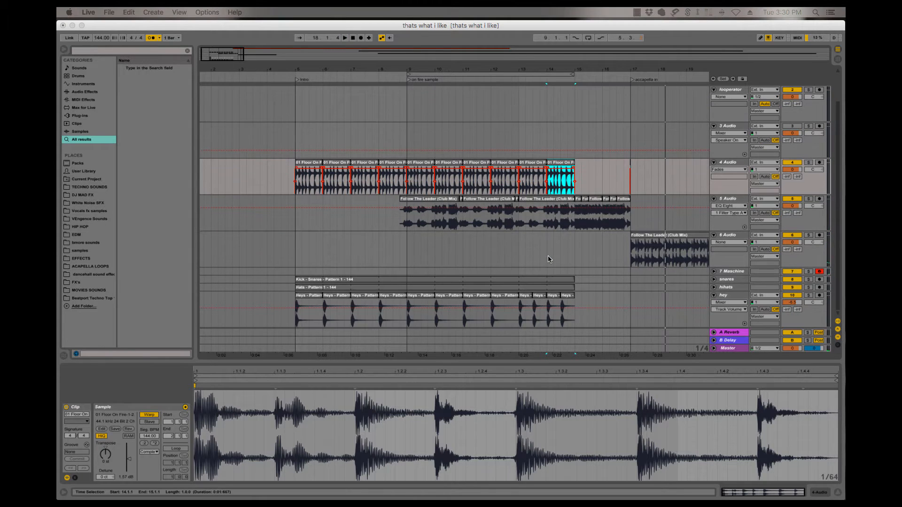
left_click(713, 296)
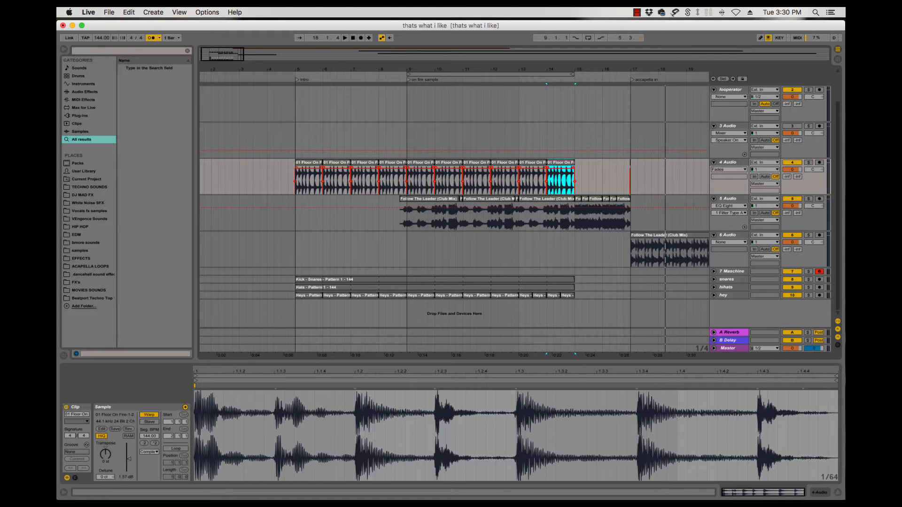
left_click_drag(724, 287, 445, 311)
mouse_move(409, 313)
left_mouse_down()
mouse_move(408, 322)
mouse_move(464, 323)
left_mouse_up()
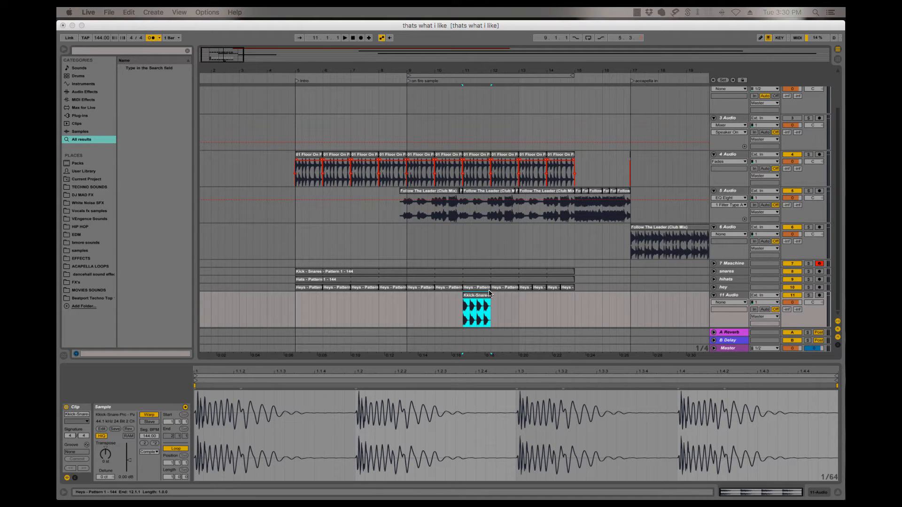
left_click_drag(489, 295, 574, 305)
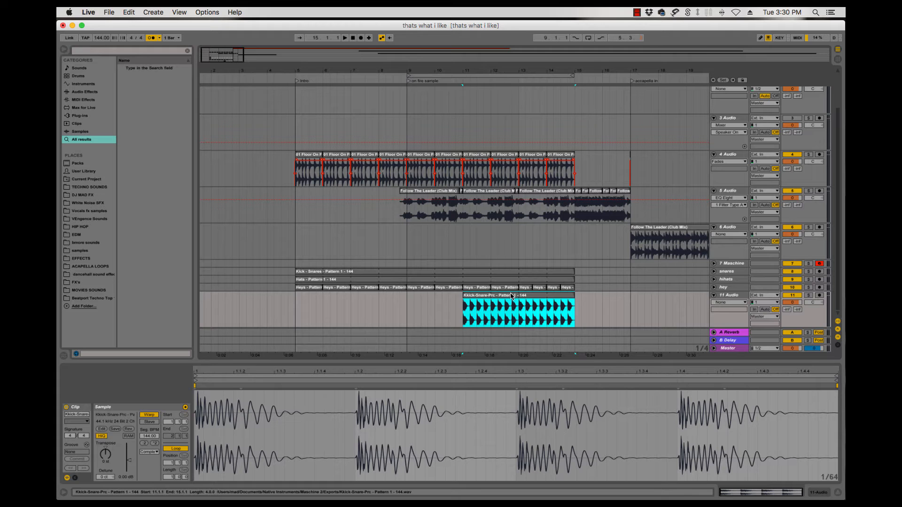
key("space")
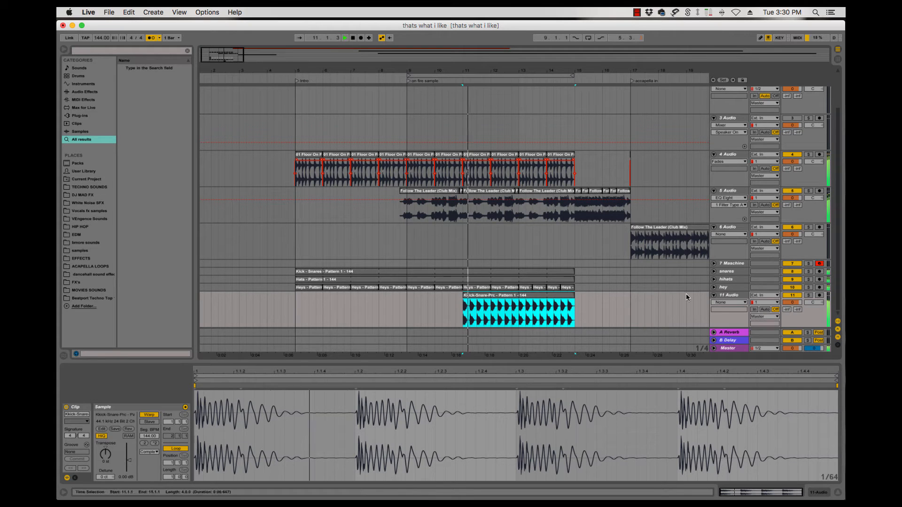
left_click(730, 297)
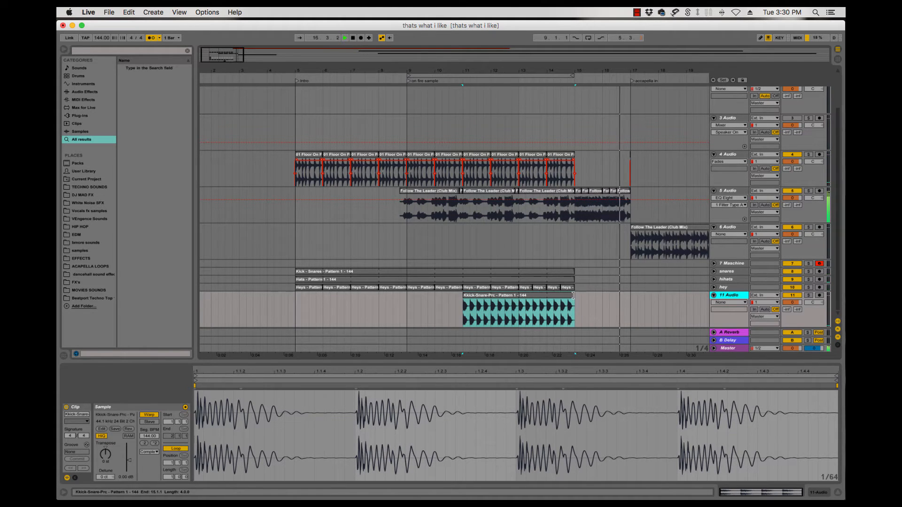
left_click_drag(574, 296, 602, 297)
left_click(573, 315)
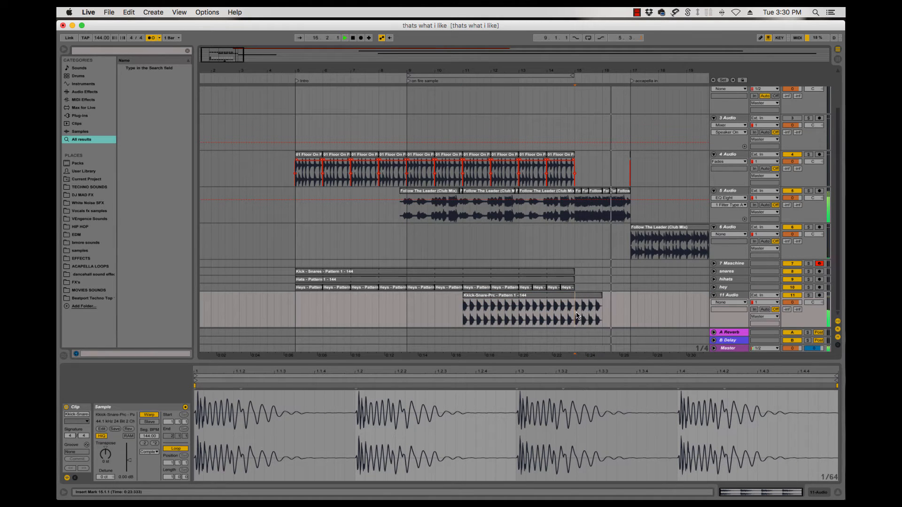
left_click_drag(601, 300, 575, 301)
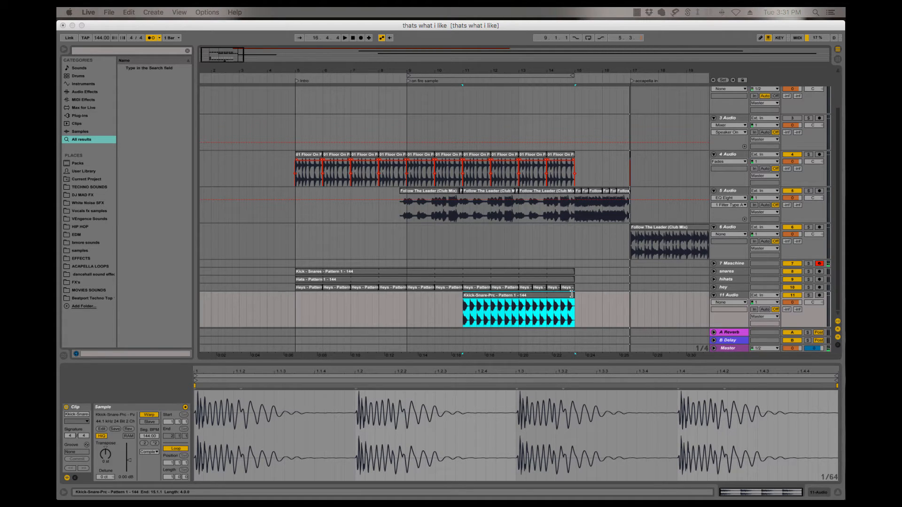
- Replay the section from bars 13 and 9, and trim the start of the Kkick-Snare-Prc clip on 11 Audio to bar 13
left_click(543, 314)
key("space")
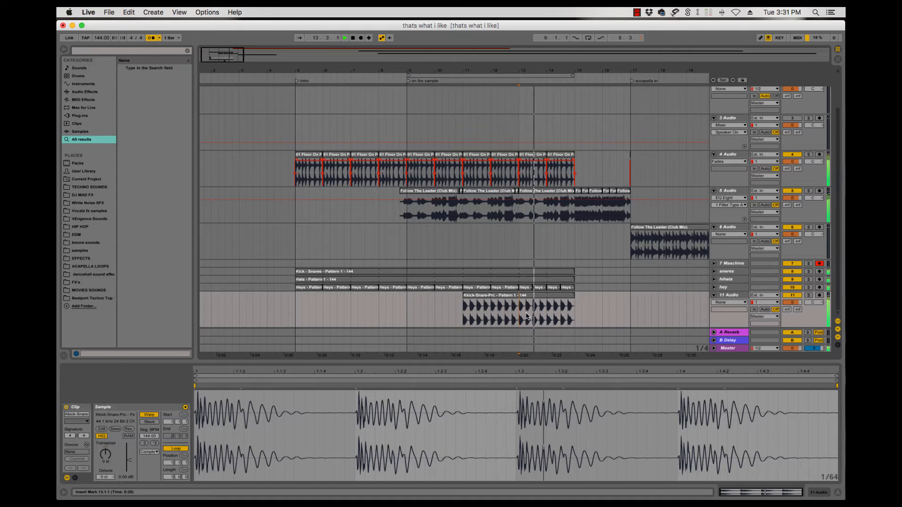
left_click(409, 245)
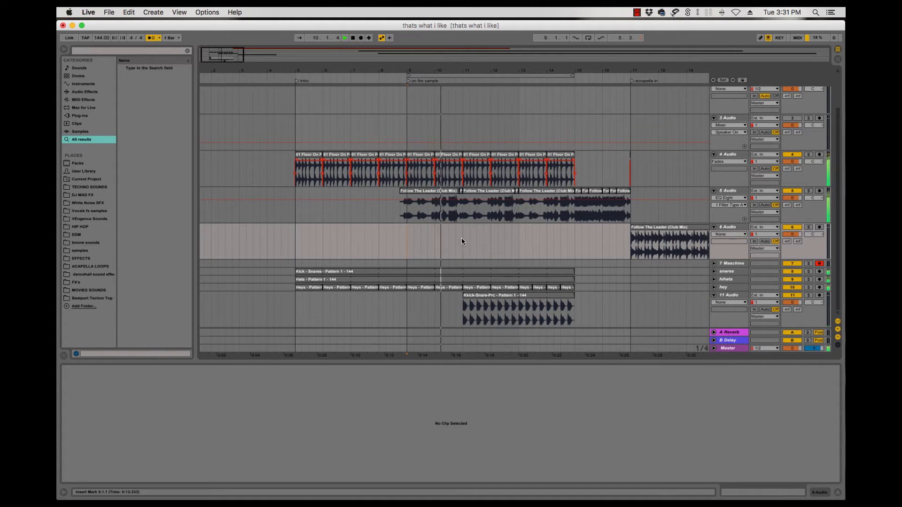
left_click(480, 296)
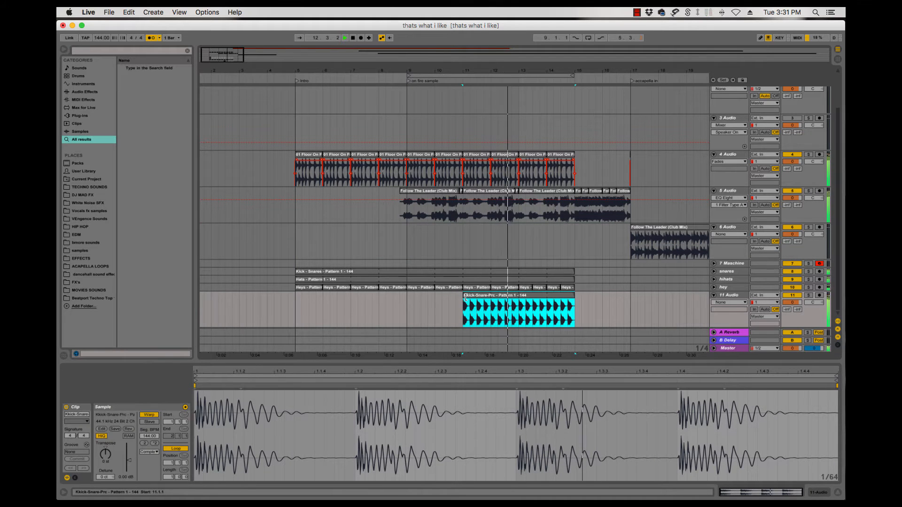
left_click_drag(466, 297, 519, 297)
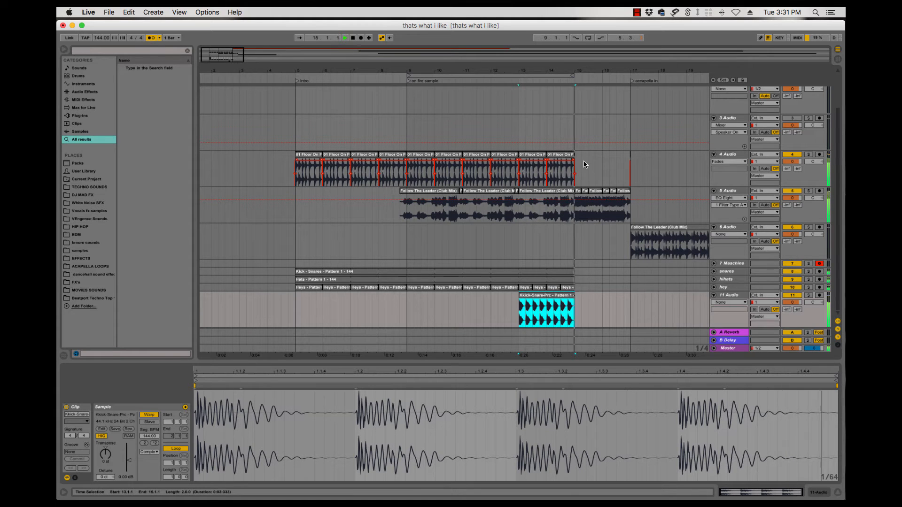
- Duplicate the bar 14 Floor On Fire clip and the bar 13 Follow The Leader clip to bar 15, trimming the Follow The Leader copy to end at bar 16
left_click(561, 156)
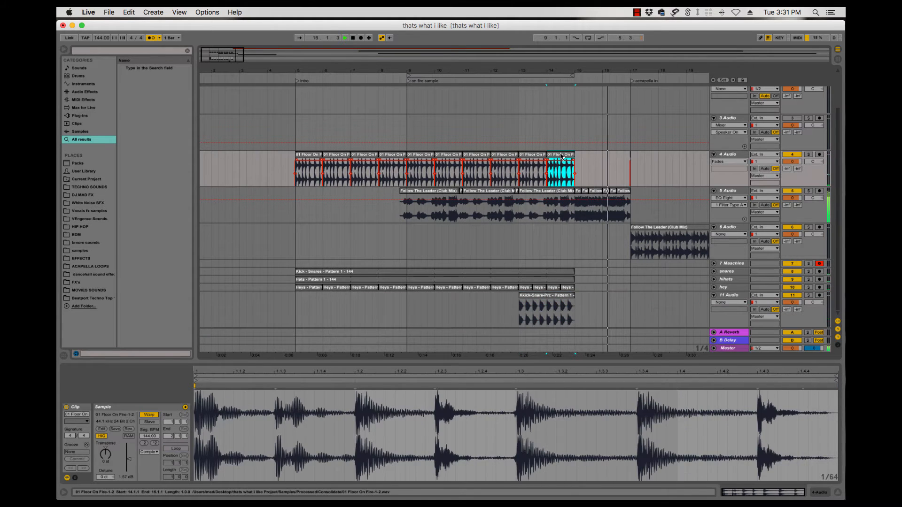
key("super+d")
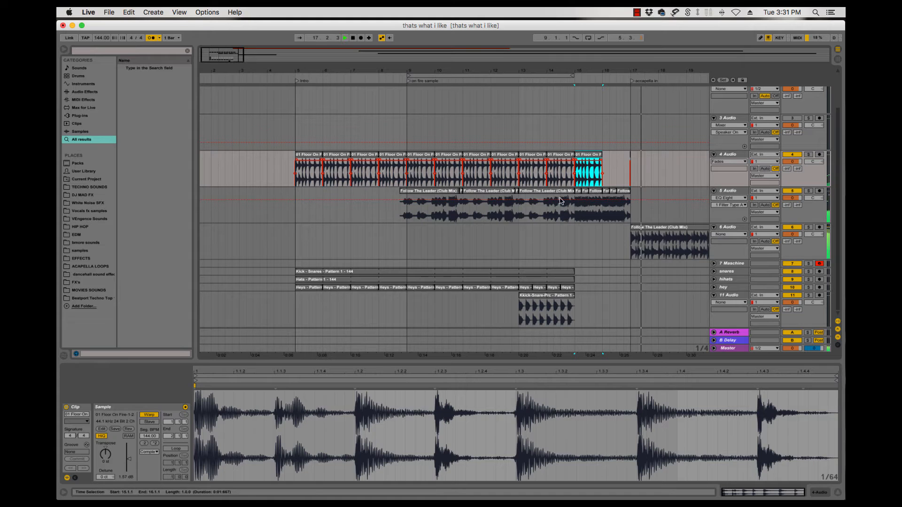
left_click(528, 193)
key("space")
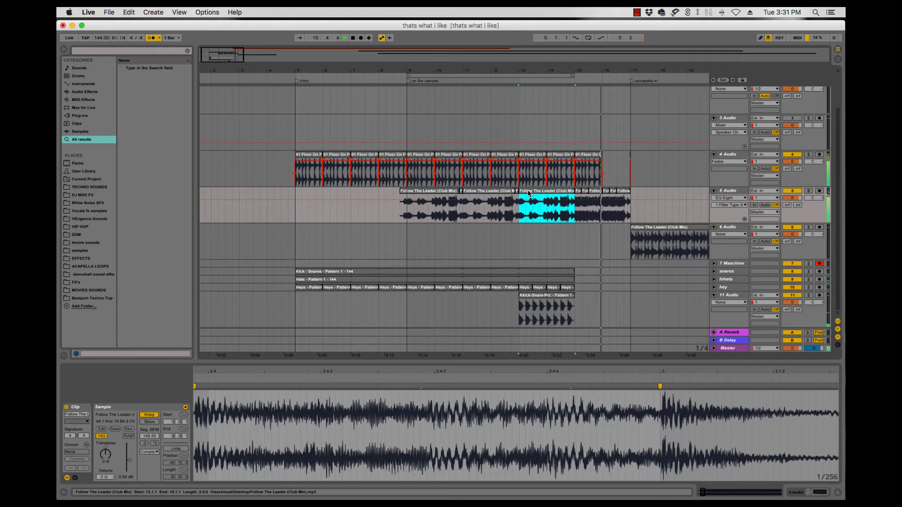
key("super+d")
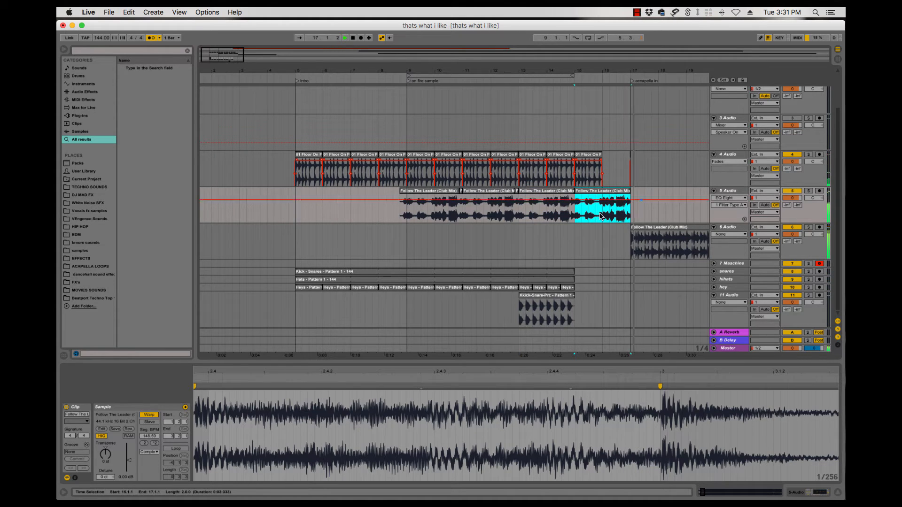
key("space")
left_click(575, 210)
key("space")
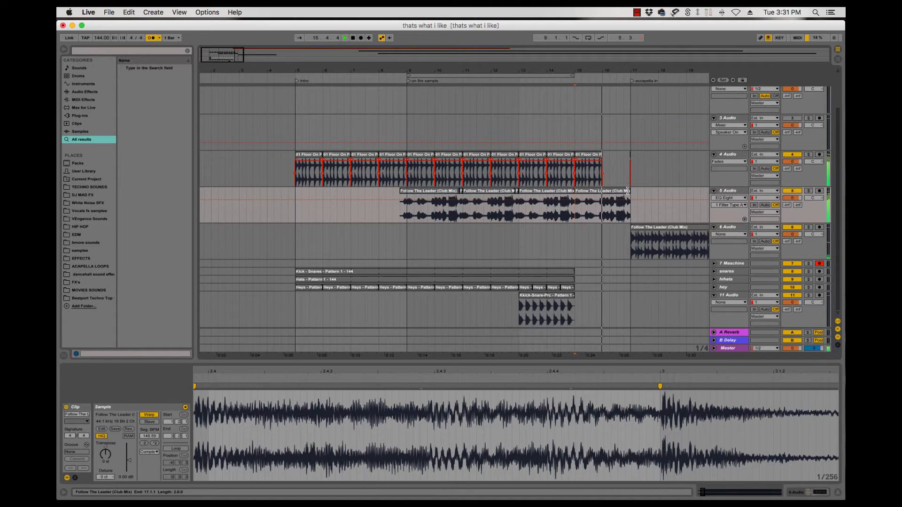
left_click_drag(627, 191, 597, 199)
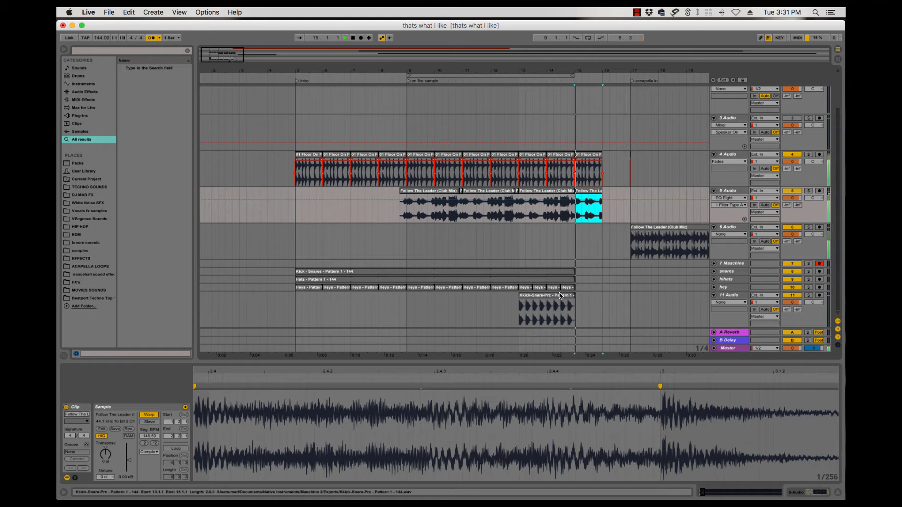
- Extend the Kick - Snares, Hats and Heys layers to bar 16, and add a Kkick-Snare-Prc duplicate trimmed to the same bar
left_click_drag(572, 270, 601, 287)
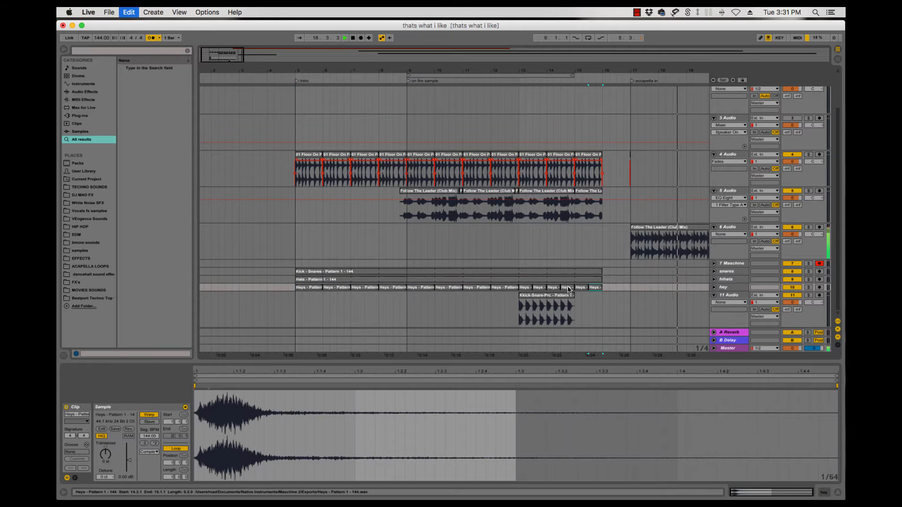
left_click(571, 296)
key("super+d")
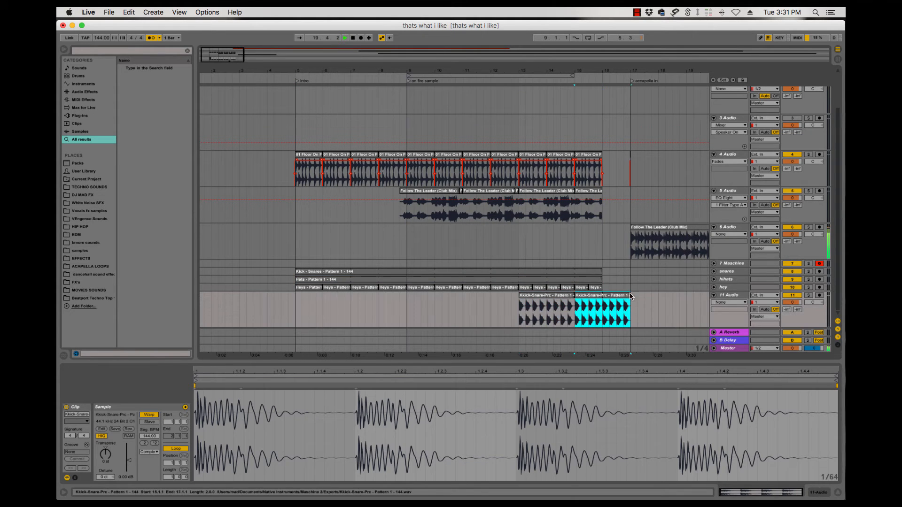
key("space")
key("space")
left_click_drag(629, 296, 602, 298)
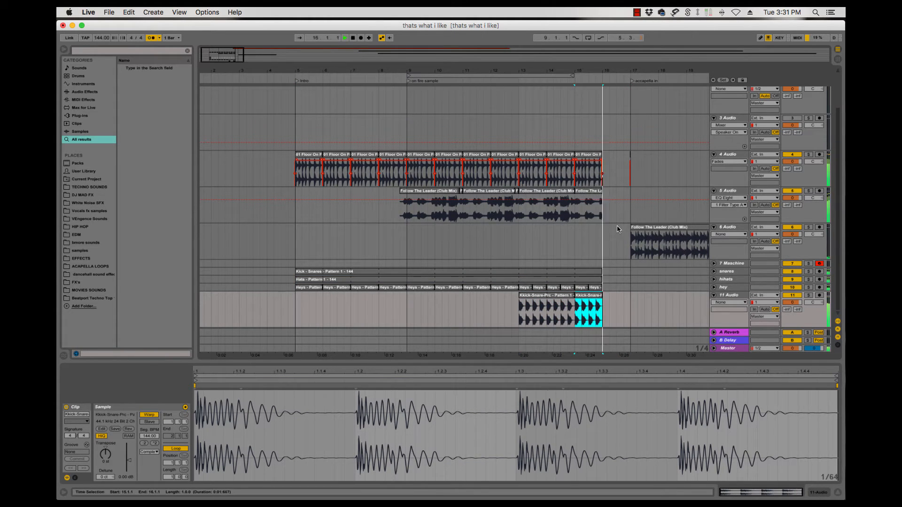
- Extend the bar 15 Follow The Leader clip on 5 Audio to bar 17 and replay the transition from bar 13
left_click(591, 228)
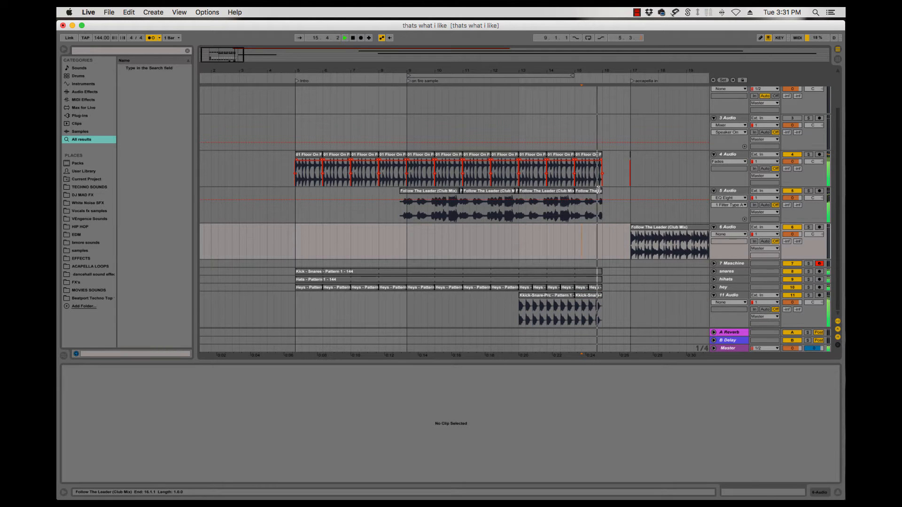
left_click_drag(601, 191, 629, 191)
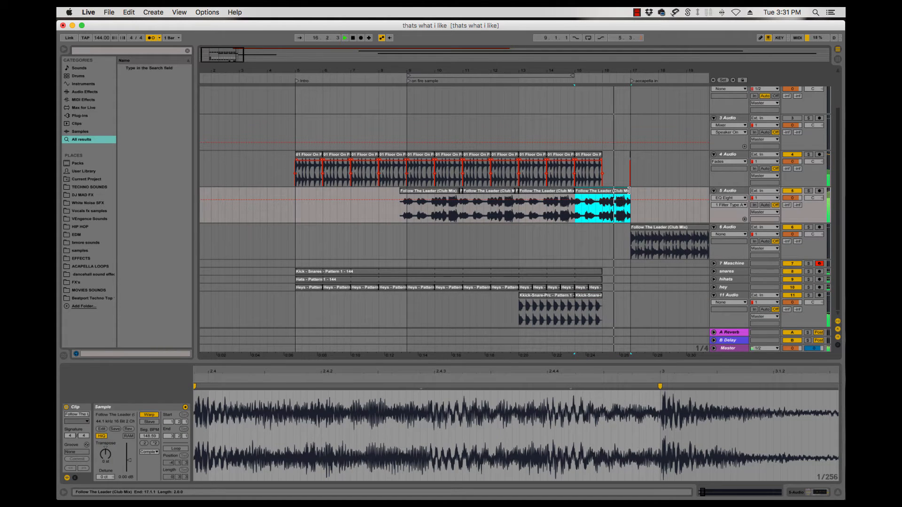
left_click(619, 218)
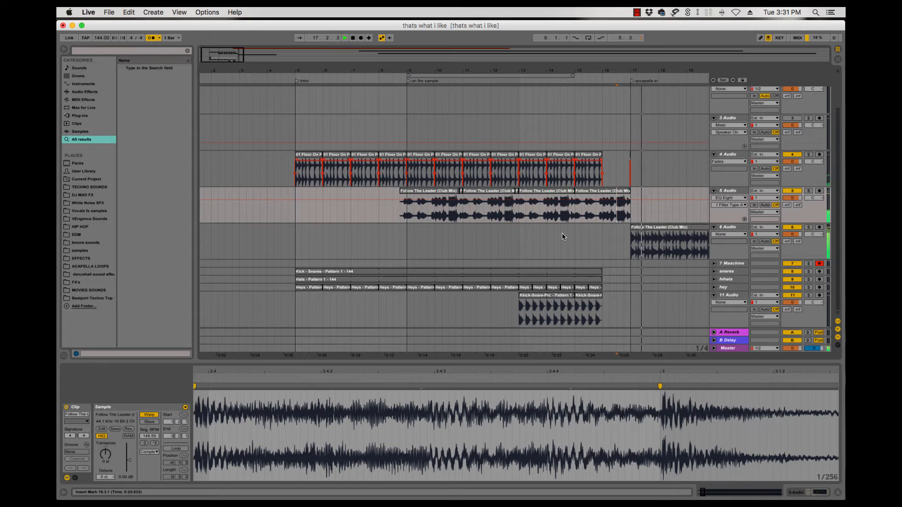
left_click(534, 236)
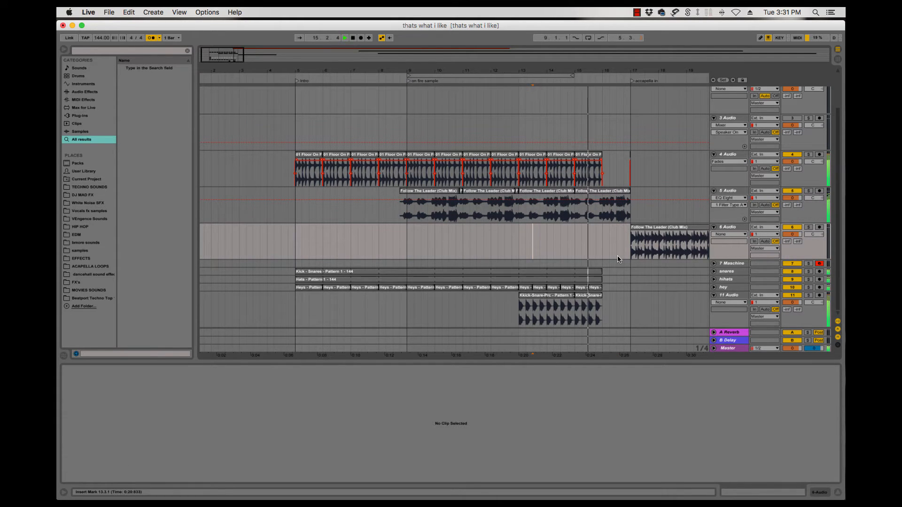
- Add a Heys clip at bar 16, reduce it to one beat, duplicate it twice and replay from bar 16
left_click(597, 290)
left_click(712, 288)
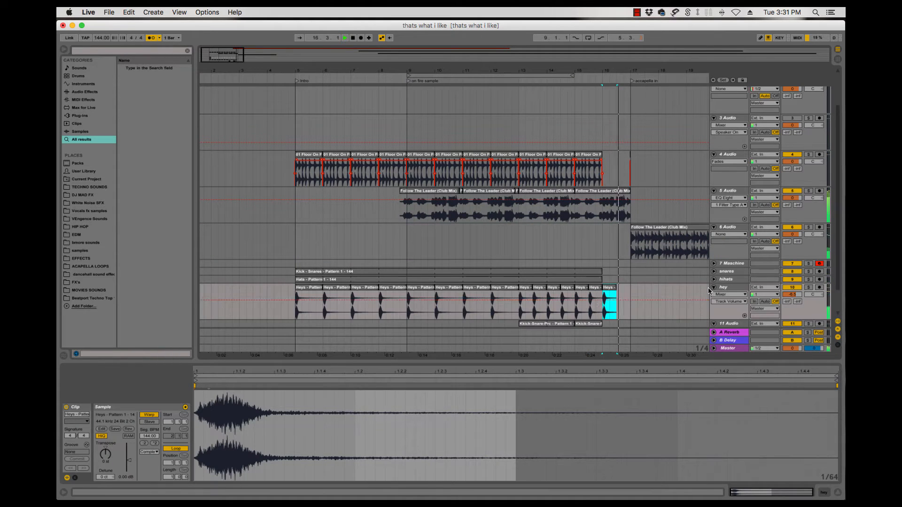
left_click(605, 310)
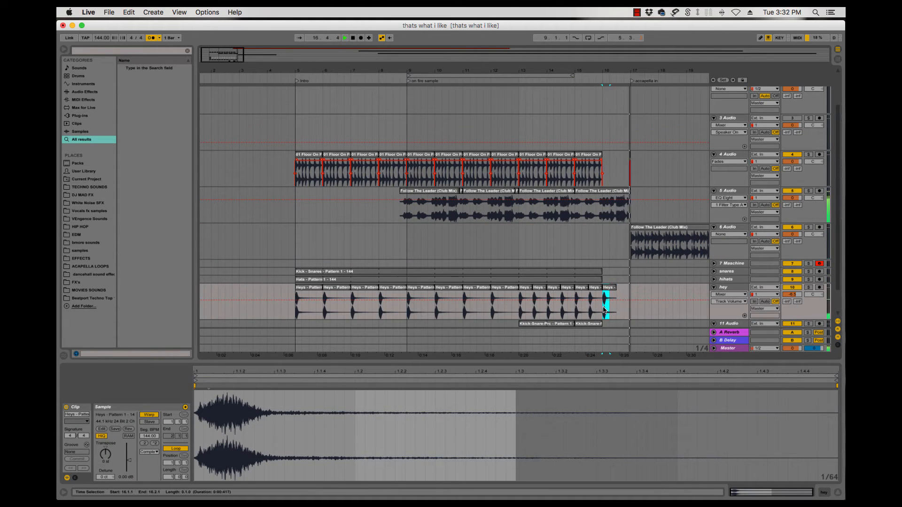
key("super+d")
key("super+d")
left_click(605, 310)
key("space")
key("space")
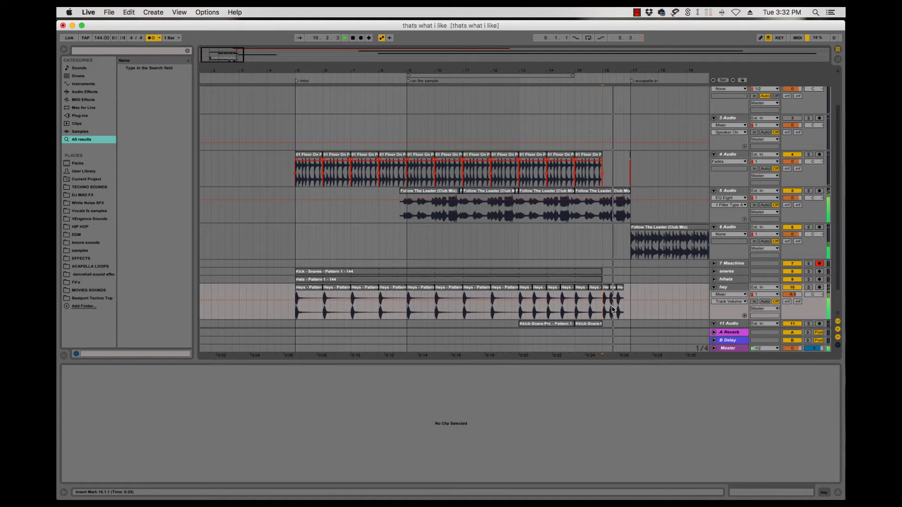
left_click(603, 247)
key("space")
key("space")
- Split the Follow The Leader clip on 5 Audio at bar 16 and move the second part to the 6 Audio track
left_click(619, 219)
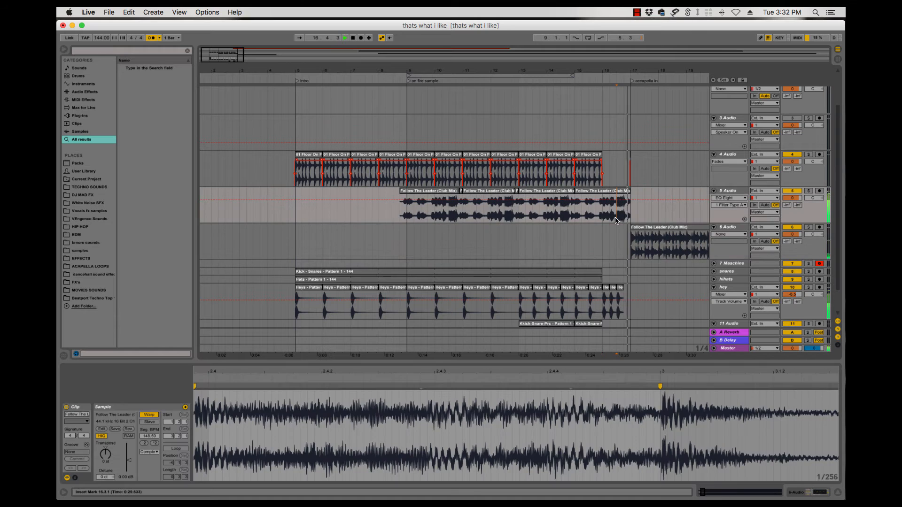
left_click(602, 217)
key("space")
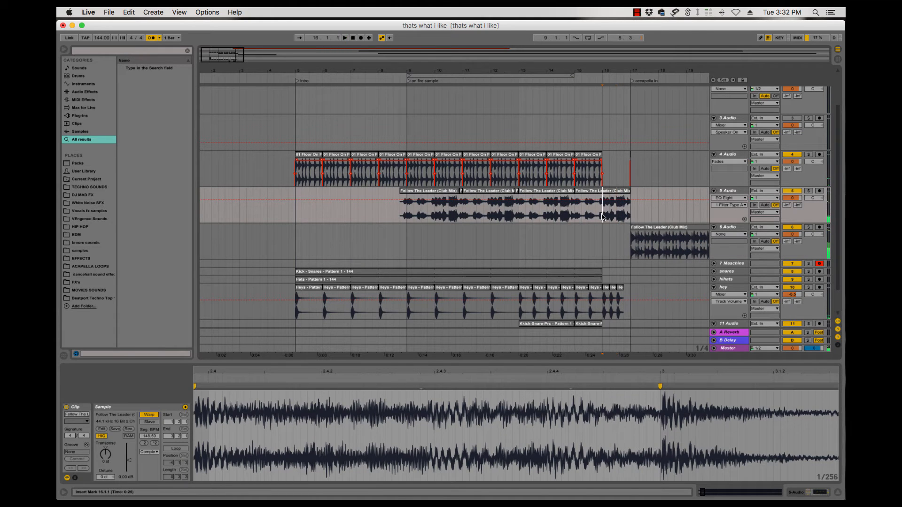
key("super+e")
left_click_drag(616, 192, 616, 240)
key("space")
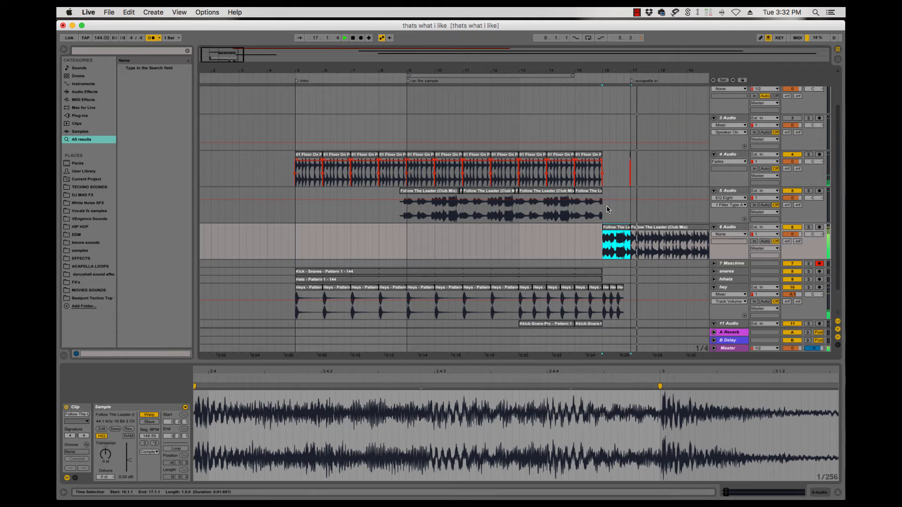
- Copy the last one-beat Heys clip and paste it on the hey track at 17.4.1 and 19.4.1
left_click(619, 286)
key("super+c")
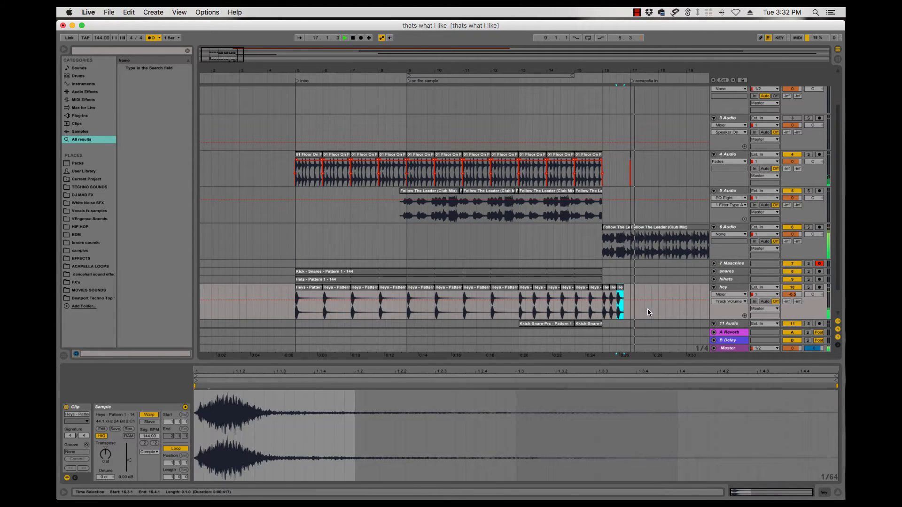
left_click(651, 310)
key("super+v")
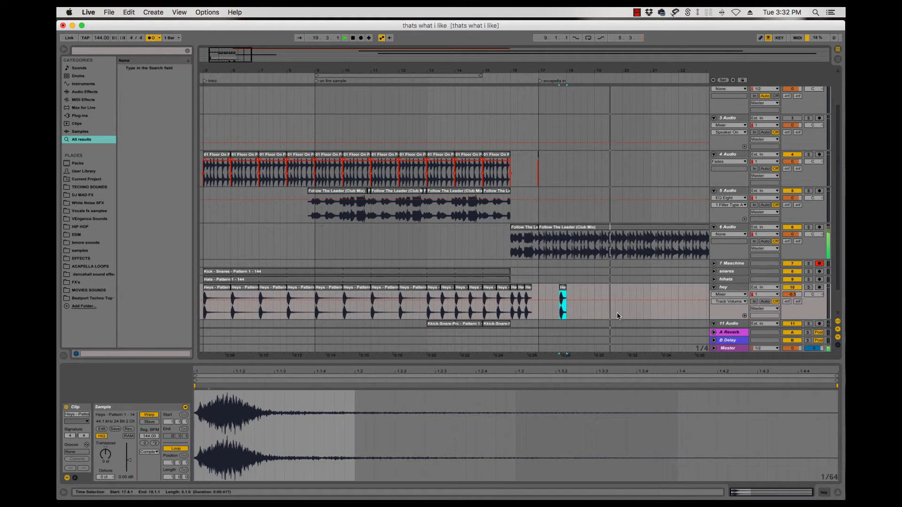
left_click(616, 311)
key("super+v")
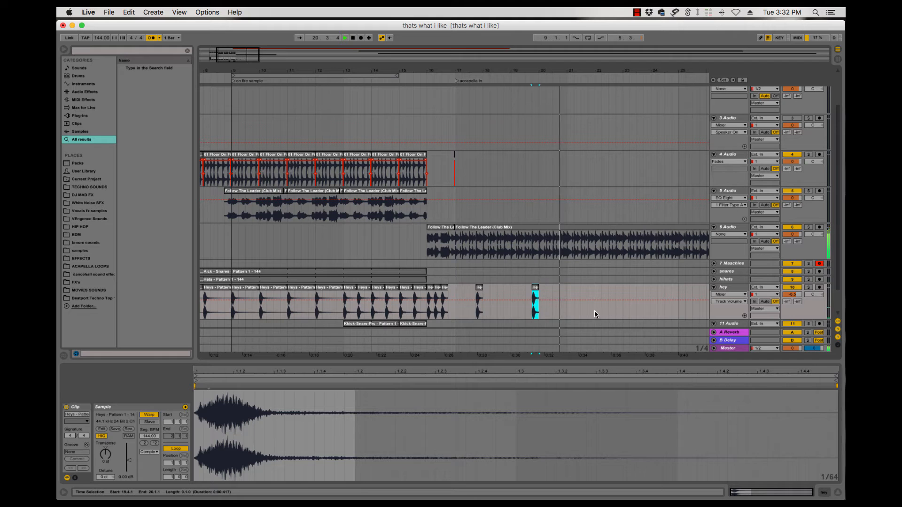
- Paste the one-beat Heys clip at bars 21, 22, 23 and 24, and duplicate the hey sequence from bars 17 to 25
left_click(566, 313)
key("super+v")
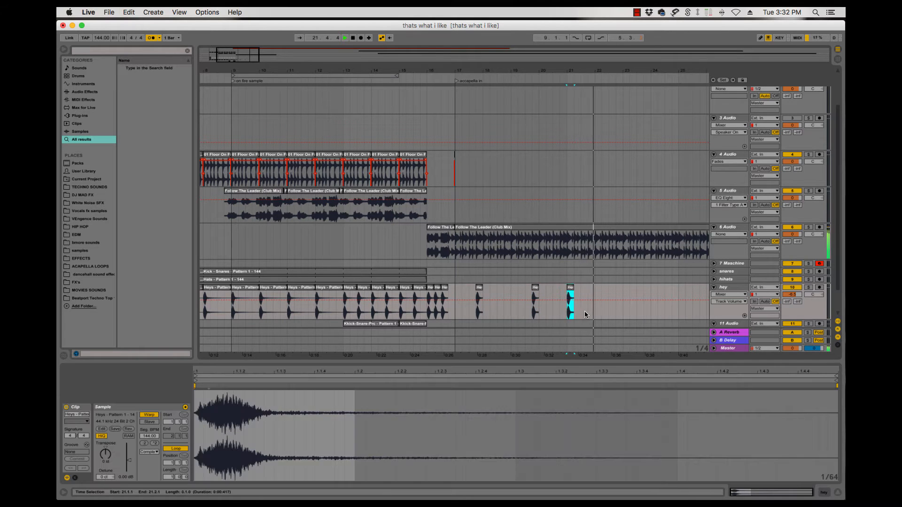
left_click(601, 311)
key("super+v")
left_click(626, 312)
key("super+v")
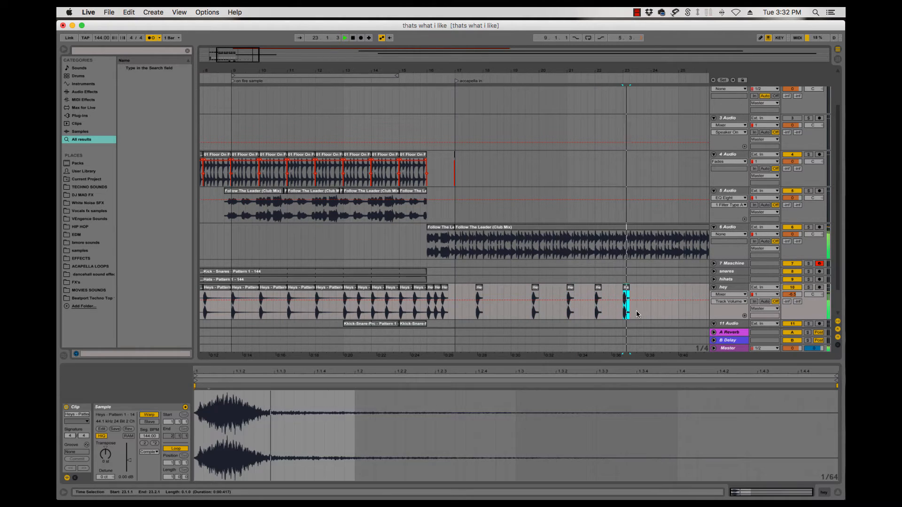
left_click(653, 314)
key("super+v")
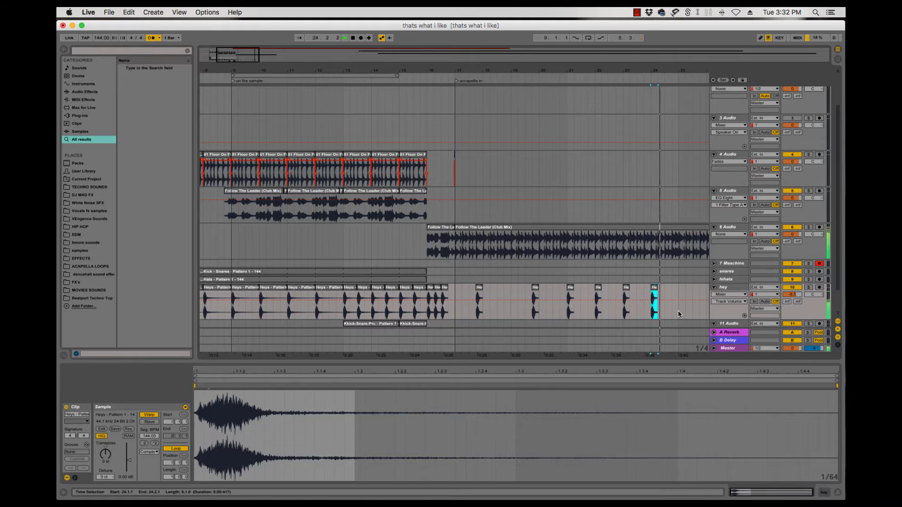
left_click_drag(677, 313, 452, 315)
key("super+d")
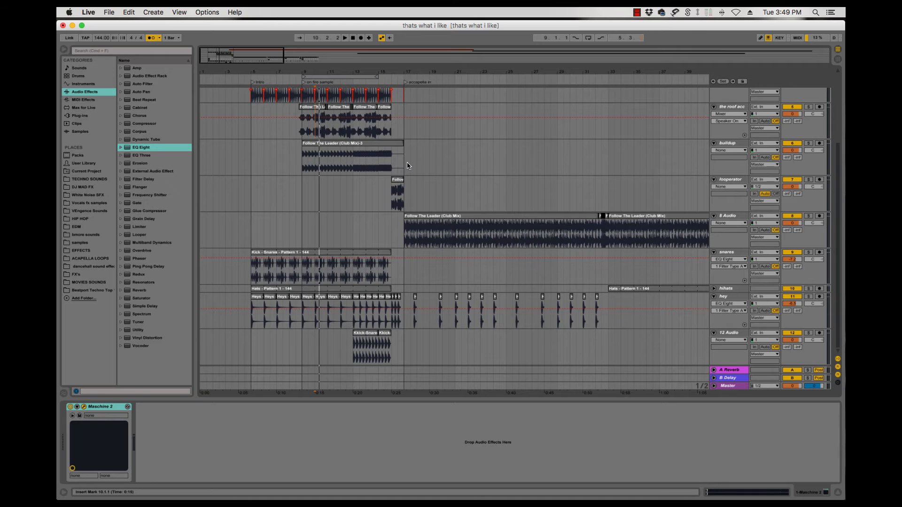
- Play the duplicated hey hits over the accapella section, starting from 27.4.1 and from bar 29
scroll(408, 165, "up", 5)
scroll(408, 165, "down", 5)
left_click(542, 297)
key("space")
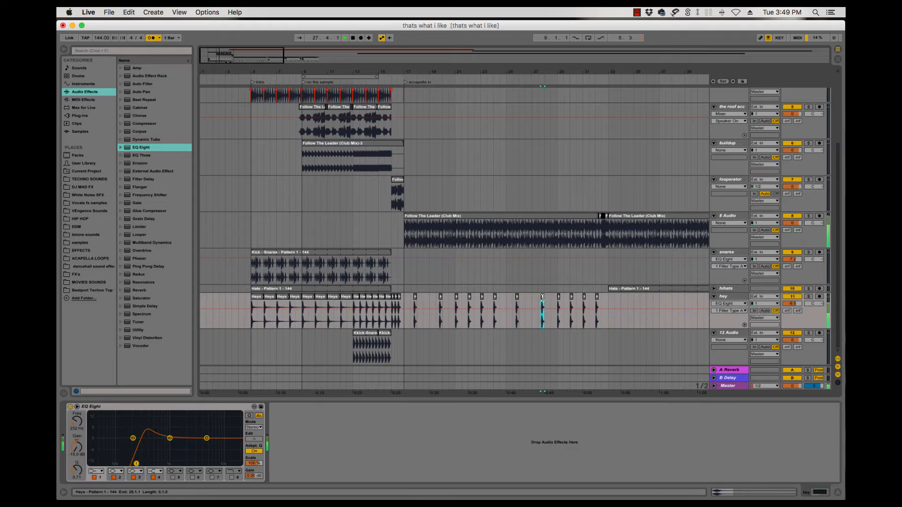
key("space")
left_click(559, 297)
key("space")
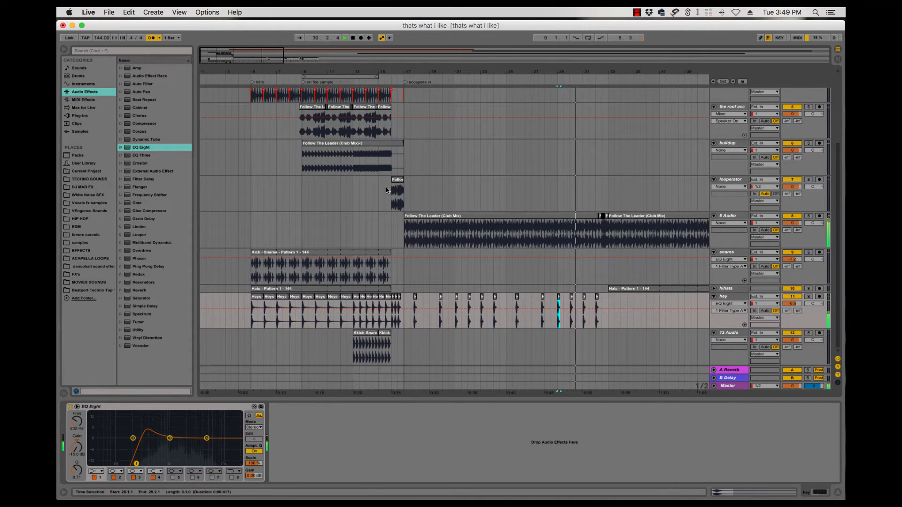
- Play the arrangement from bar 9 through the build-up to the start of the accapella section at bar 17
key("space")
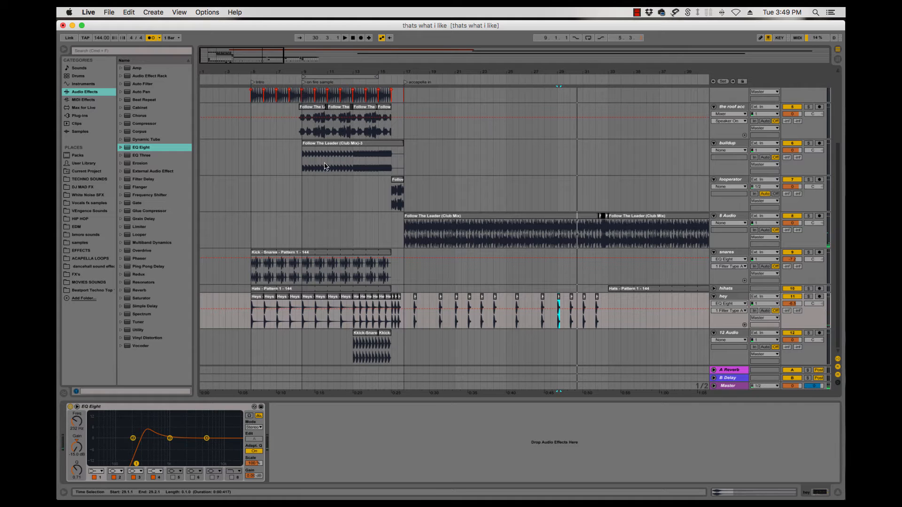
left_click(302, 188)
key("space")
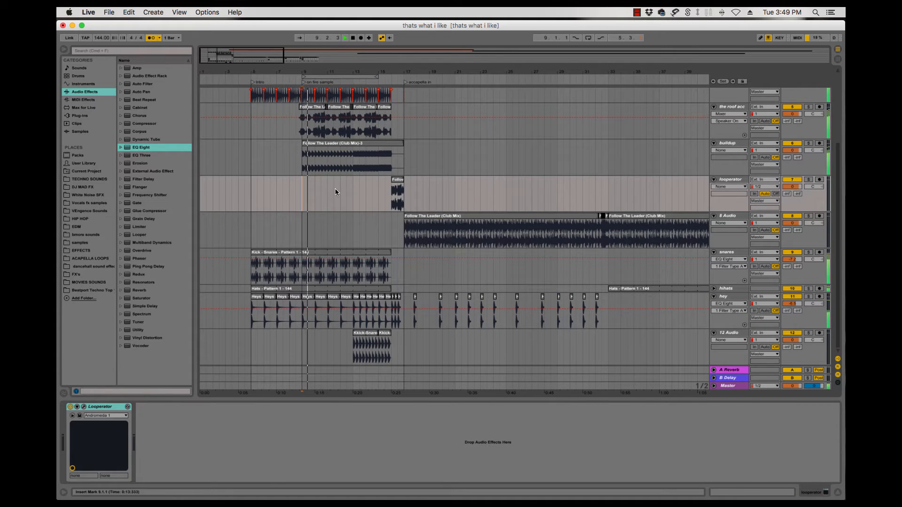
scroll(325, 194, "up", 3)
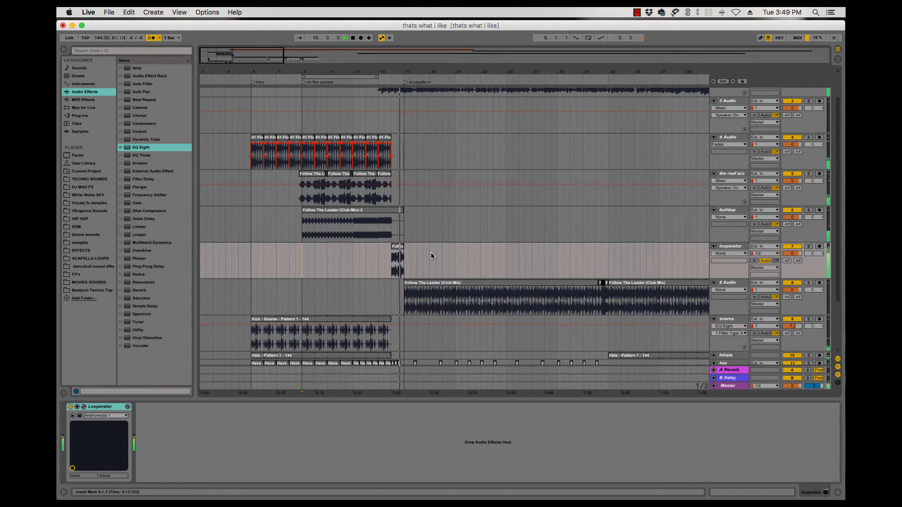
key("space")
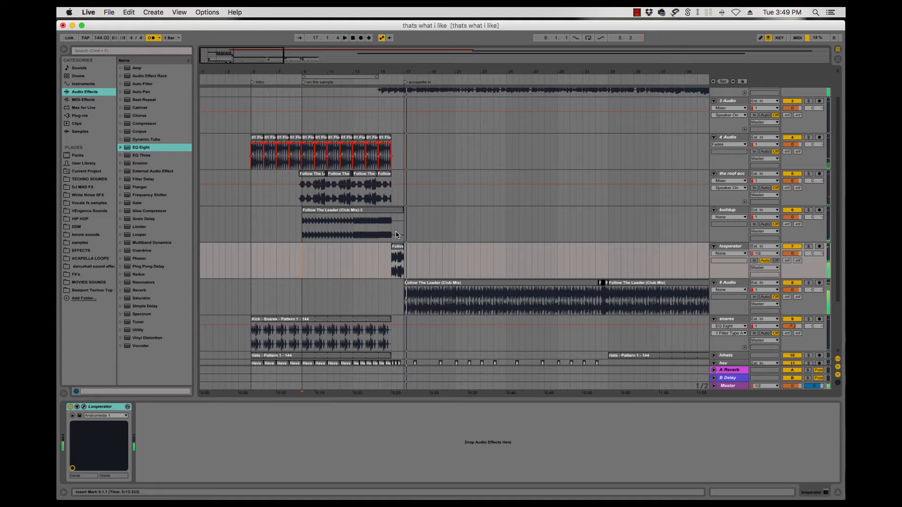
- Play the start of the Follow The Leader clip on the buildup track and examine its transpose envelope in the clip details
left_click(340, 209)
key("space")
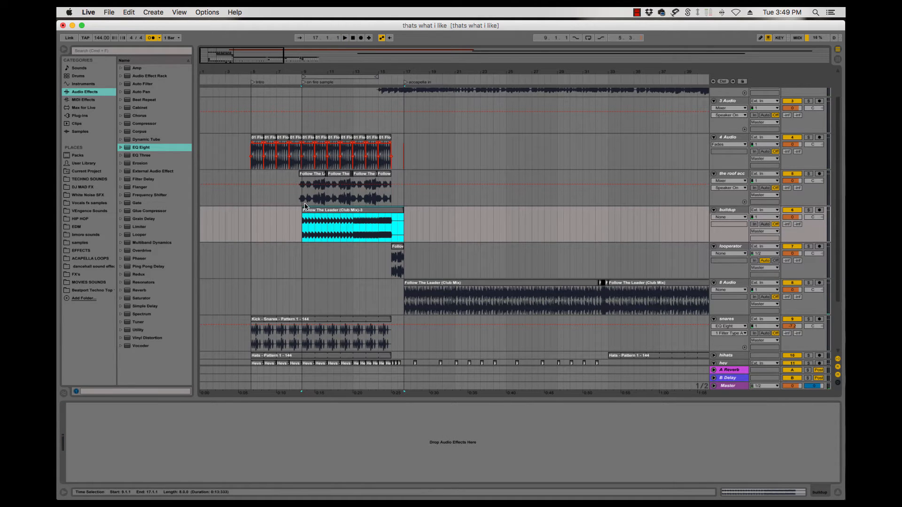
key("space")
left_click(306, 210)
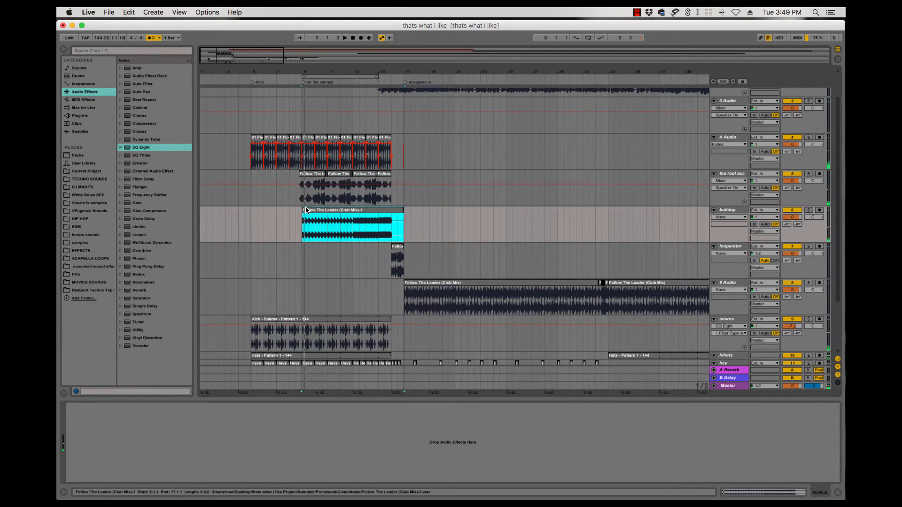
key("space")
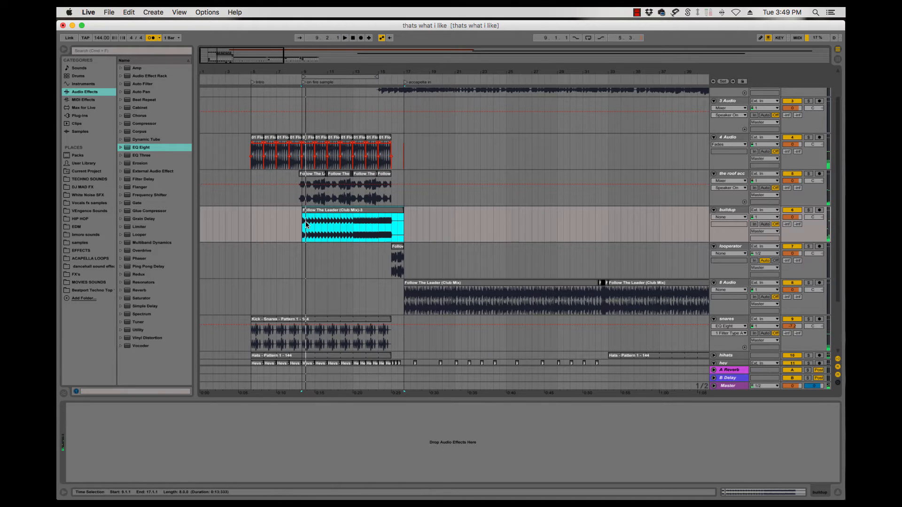
key("z")
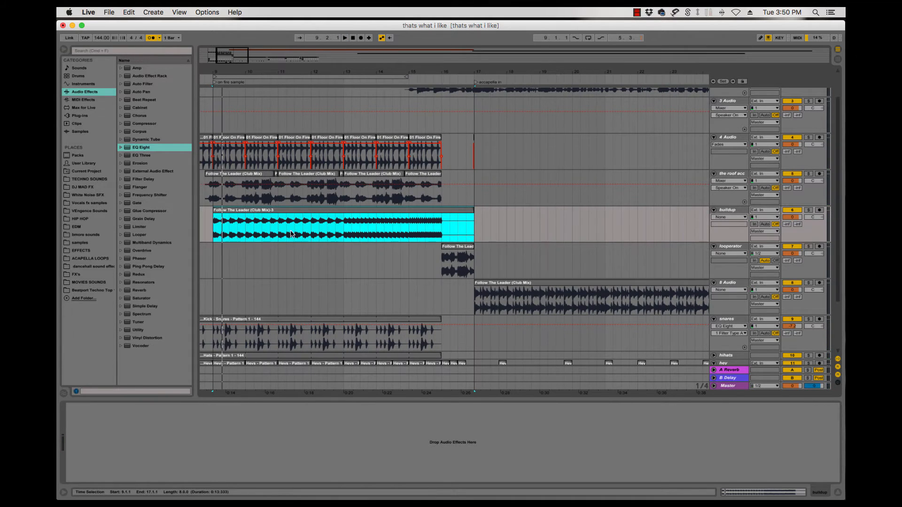
scroll(317, 208, "left", 5)
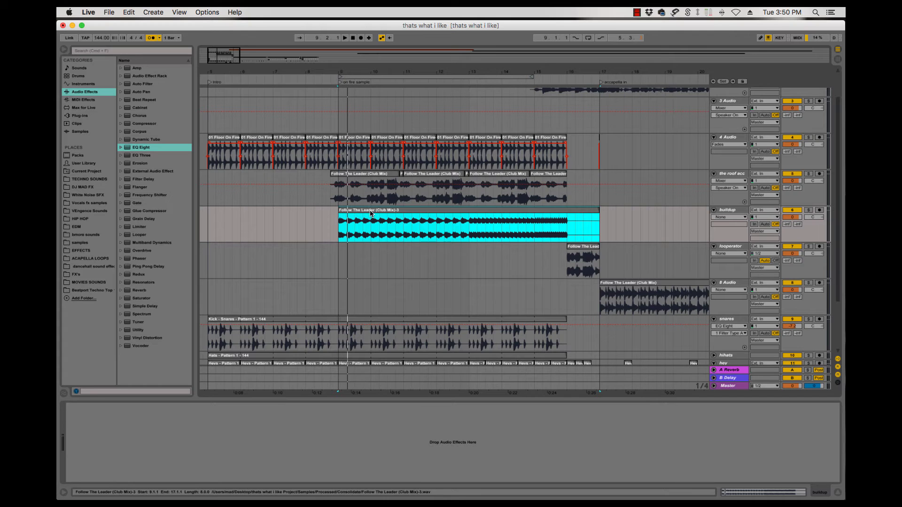
double_click(413, 208)
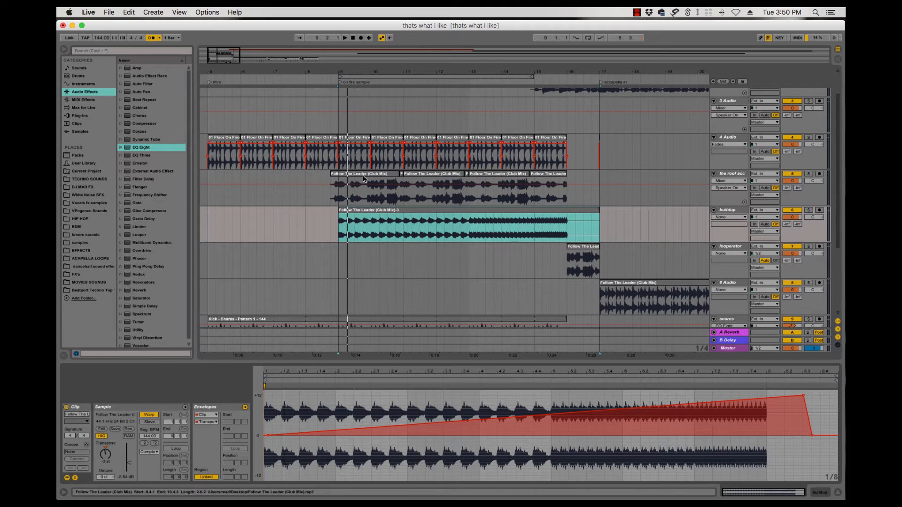
key("space")
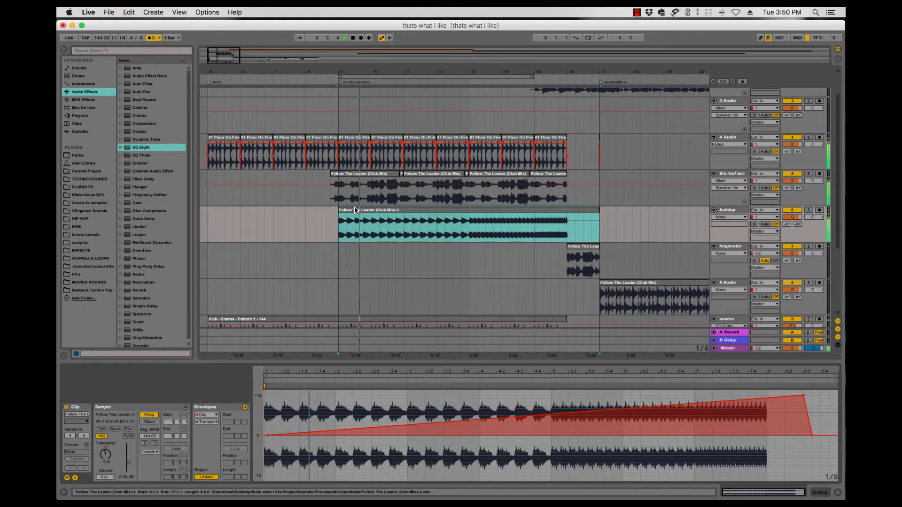
key("space")
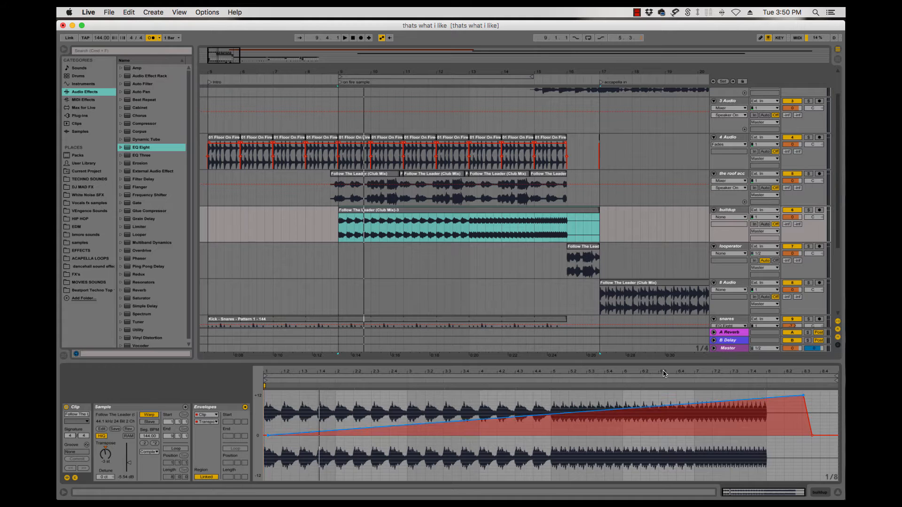
- Play the one-bar Follow The Leader clip at bar 16 on the looperator track, first in the mix and again soloed
left_click(582, 250)
scroll(575, 254, "right", 5)
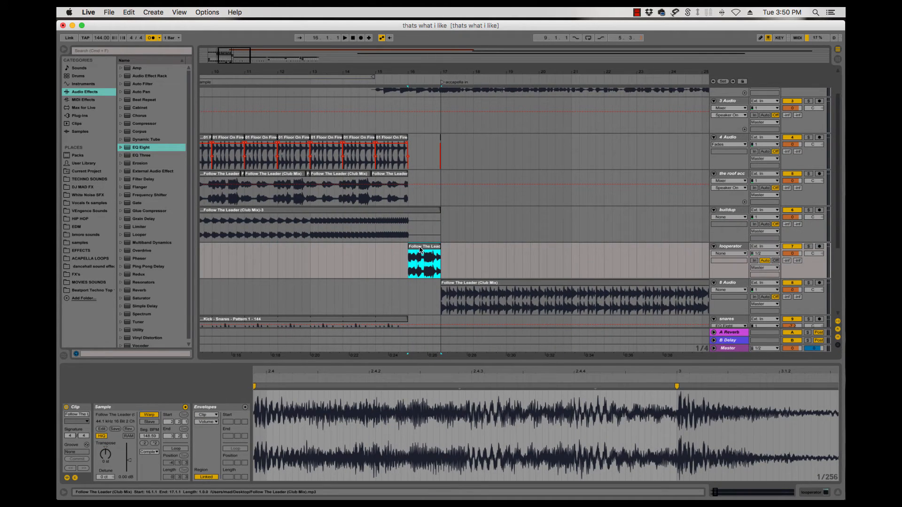
key("space")
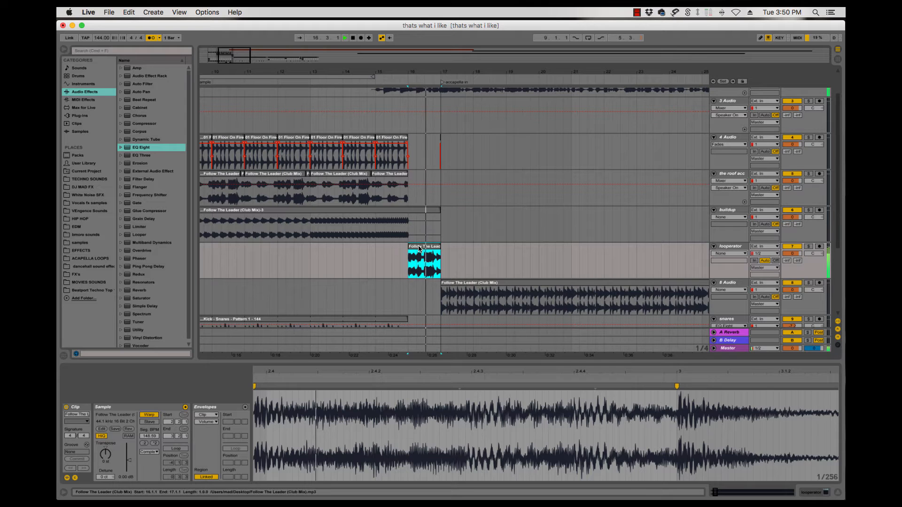
left_click(809, 246)
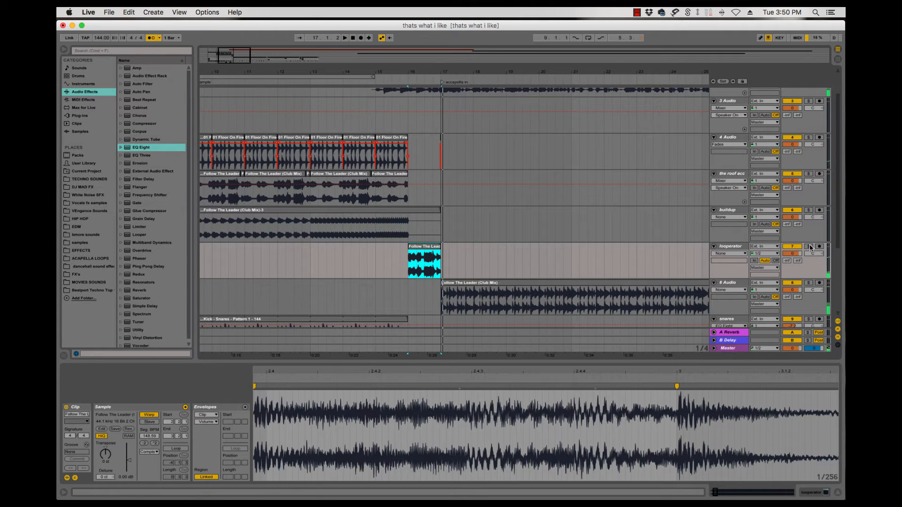
key("space")
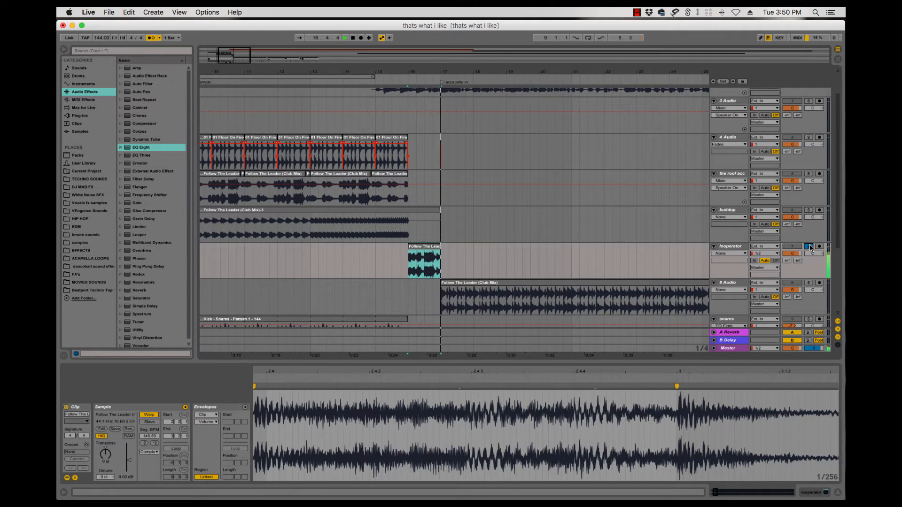
left_click(809, 246)
key("space")
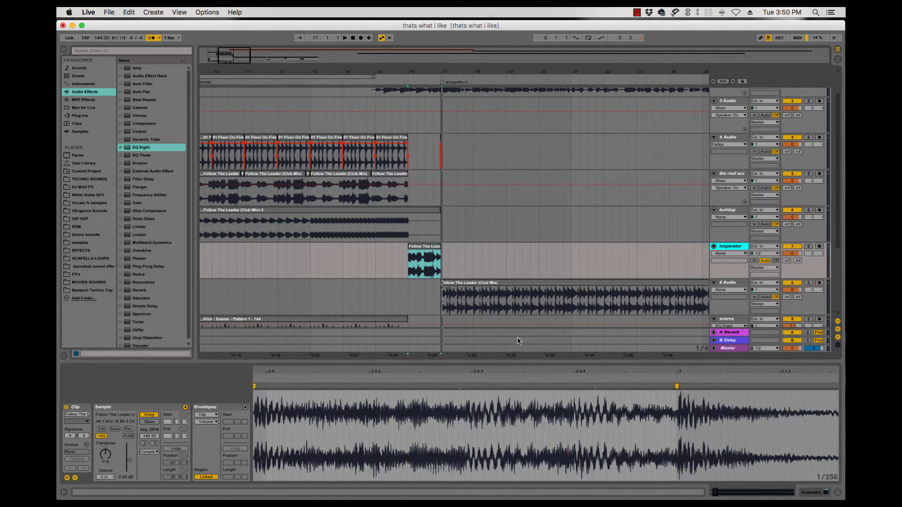
- Open the Looperator plug-in window on the looperator track and examine its preset list and its step rate options
left_click(733, 250)
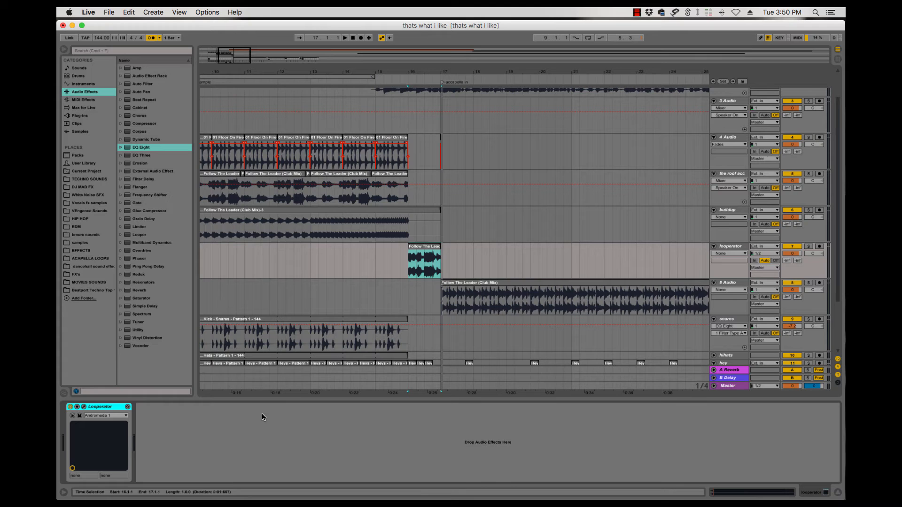
left_click(85, 407)
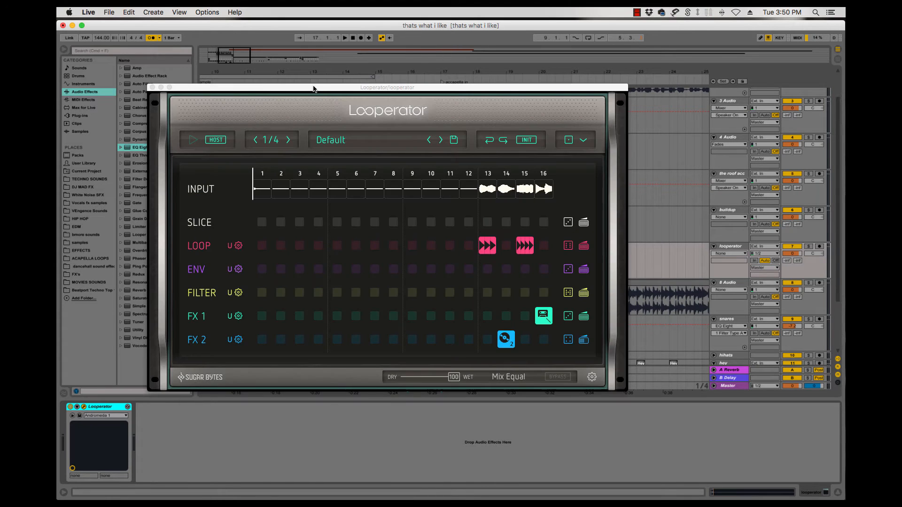
left_click_drag(341, 90, 427, 71)
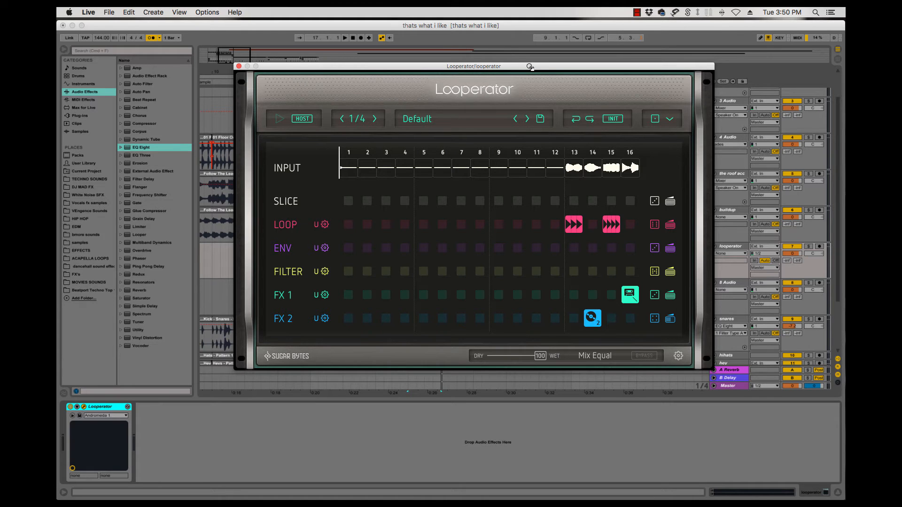
left_click(437, 119)
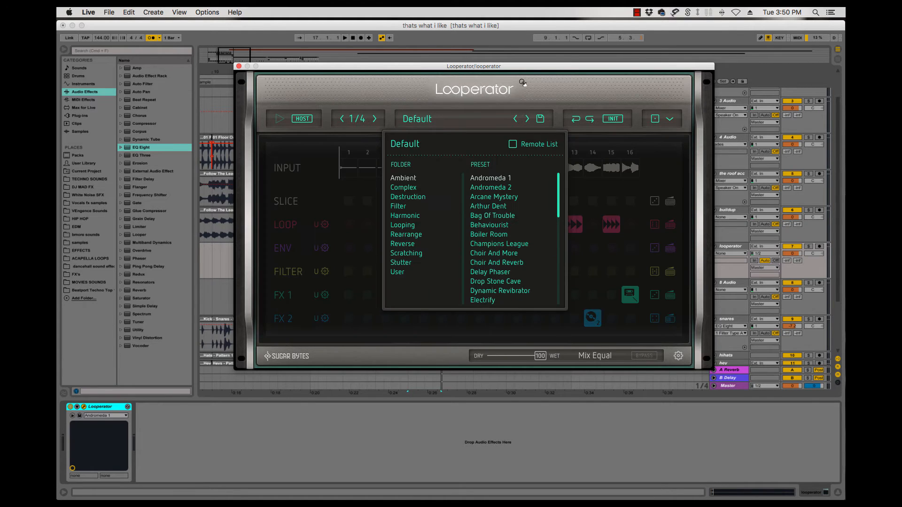
left_click(542, 80)
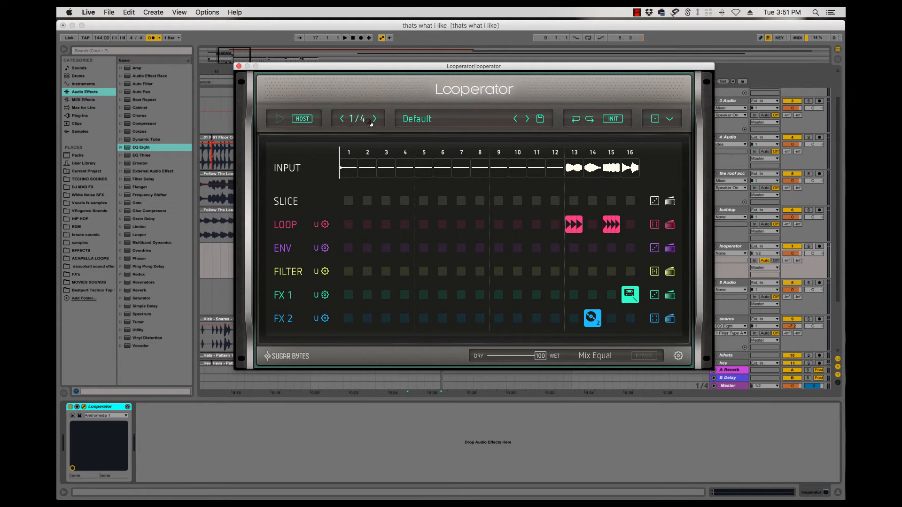
left_click(353, 119)
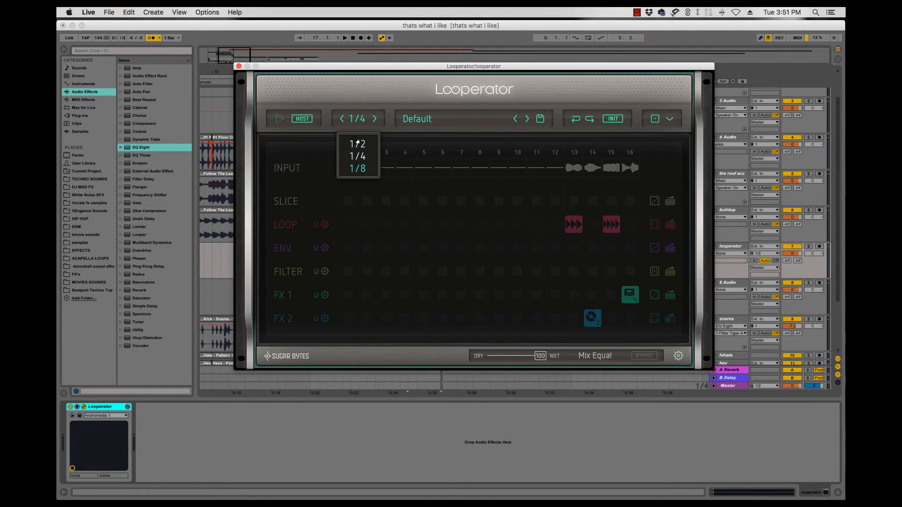
left_click(369, 88)
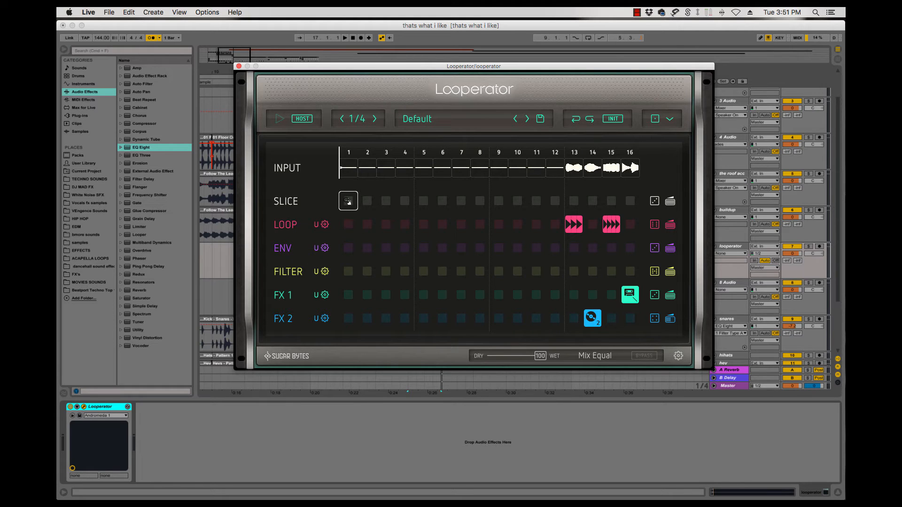
- Play the bar 16 clip through Looperator and inspect the loop options on steps 13 and 15, keeping Loop x4 on step 15
key("space")
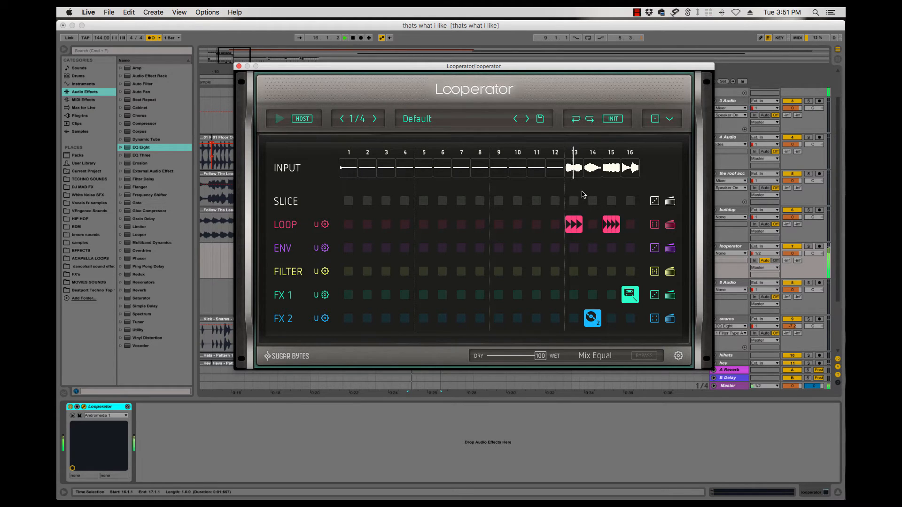
key("space")
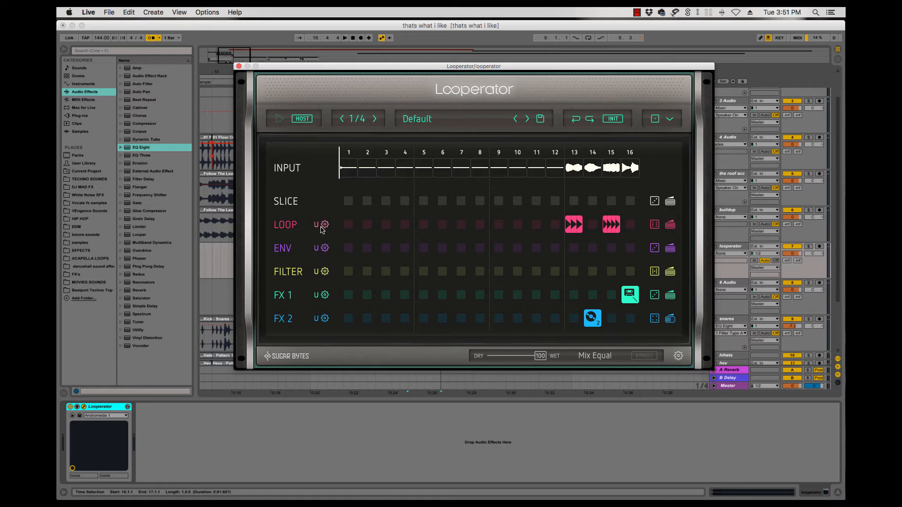
left_click(573, 225)
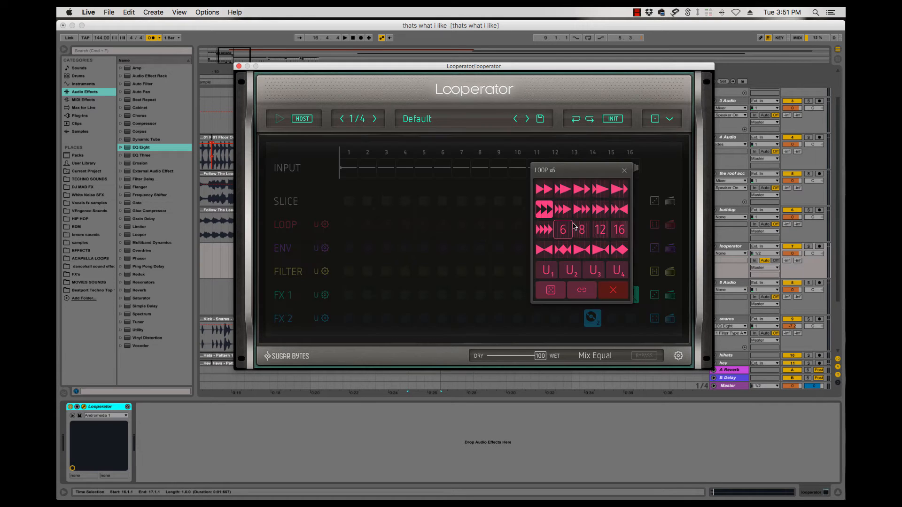
left_click(554, 87)
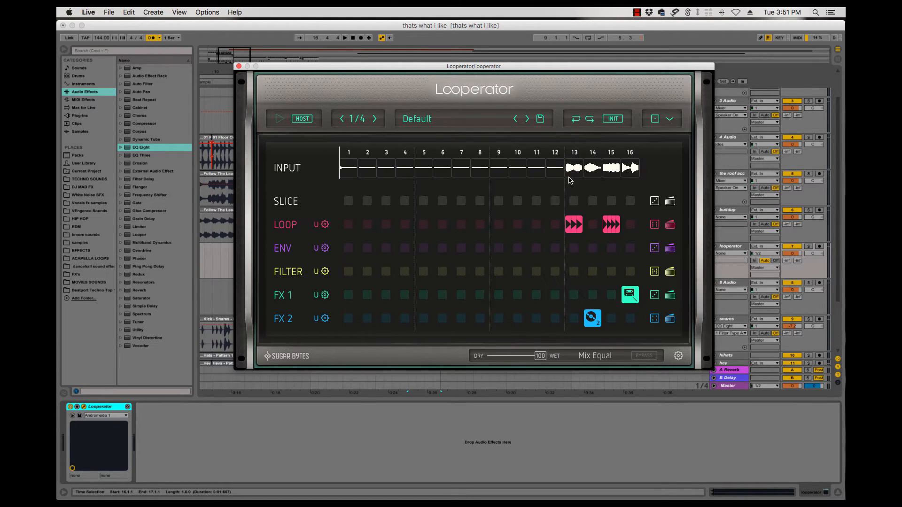
left_click(612, 224)
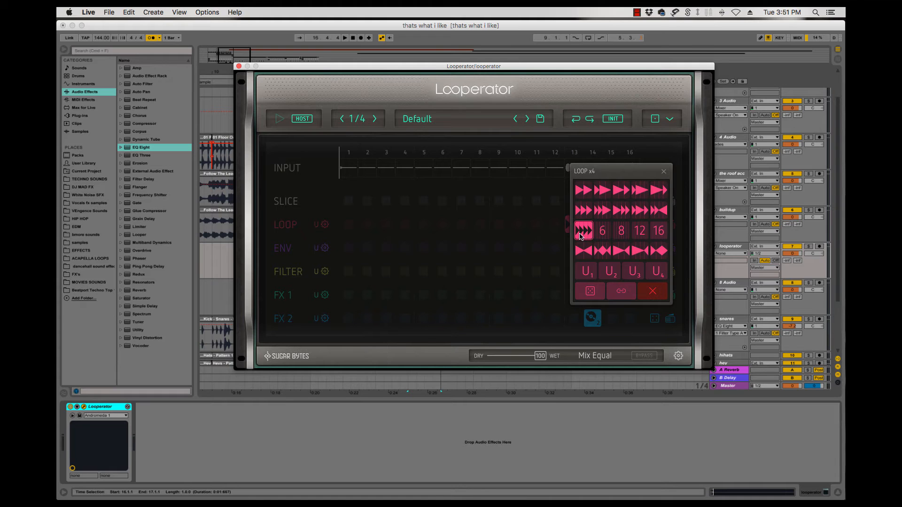
left_click(584, 230)
left_click(588, 90)
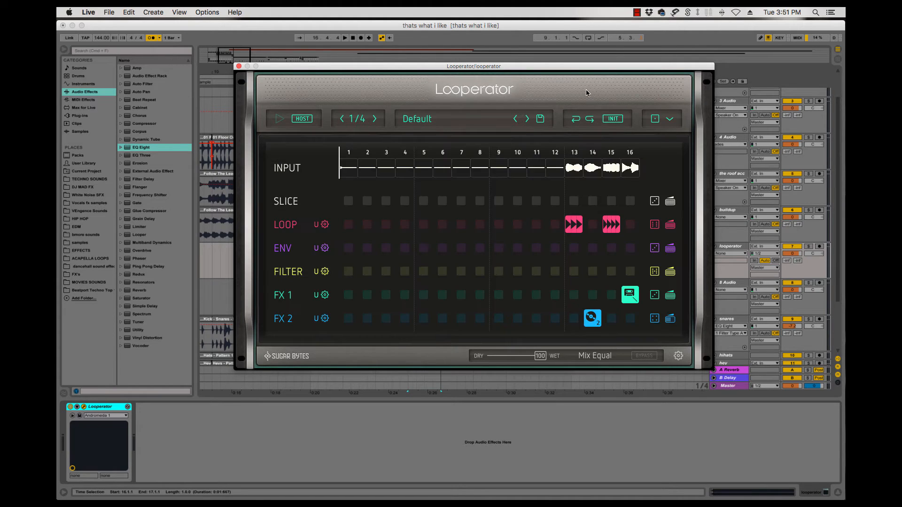
- Inspect the FX 2 options on step 14 and Tapestop Linear among the FX 1 options on step 16, and close the Looperator window
left_click(592, 319)
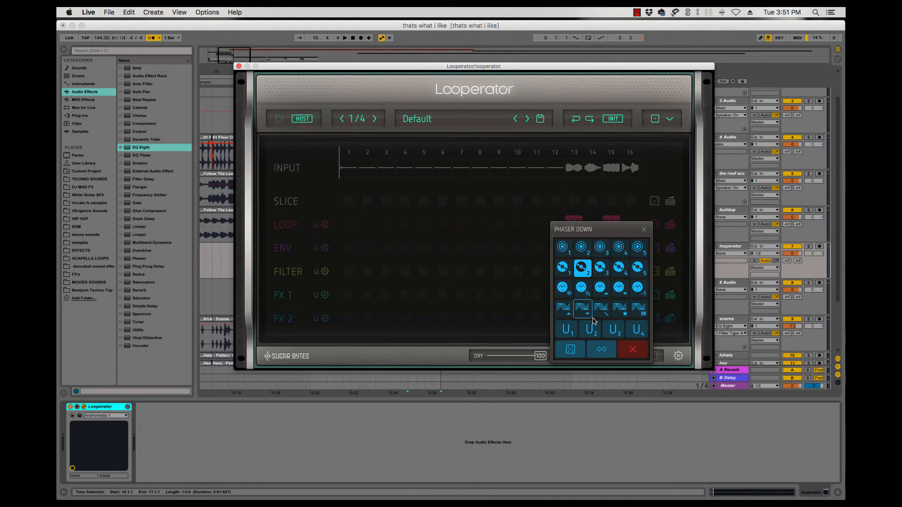
left_click(590, 91)
left_click(630, 295)
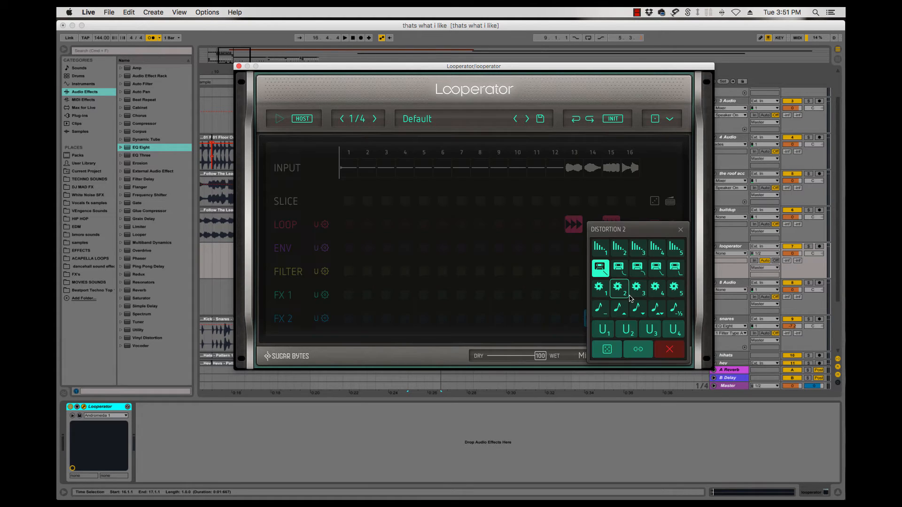
left_click(602, 270)
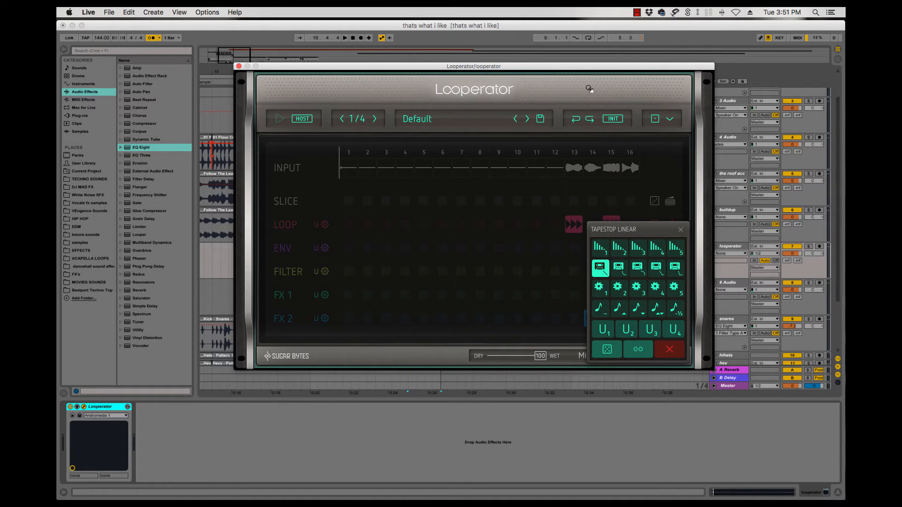
left_click(590, 89)
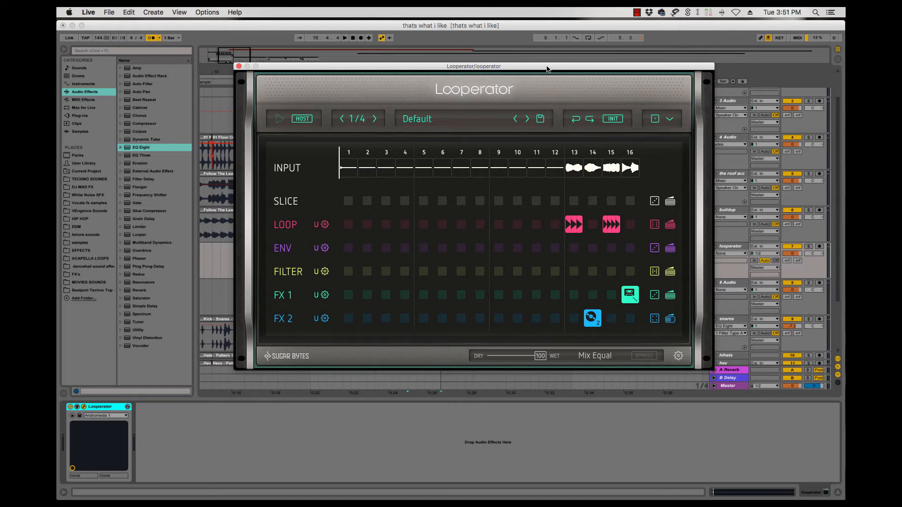
left_click(238, 66)
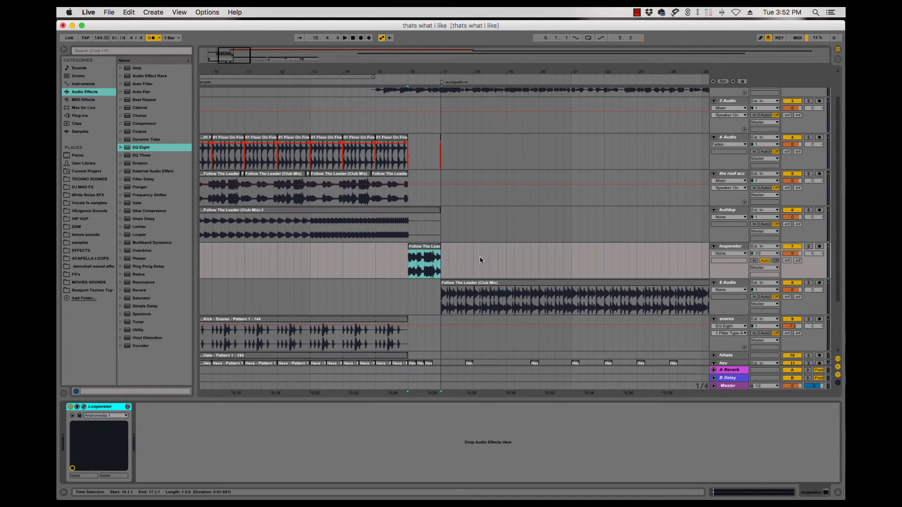
- Play the arrangement from bar 9 through the build-up and the looperator bar
scroll(337, 261, "left", 3)
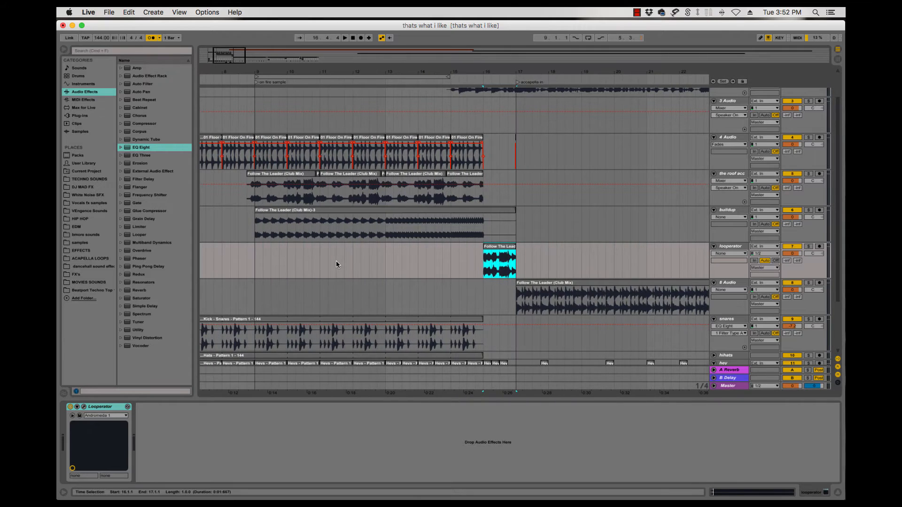
left_click(254, 266)
key("space")
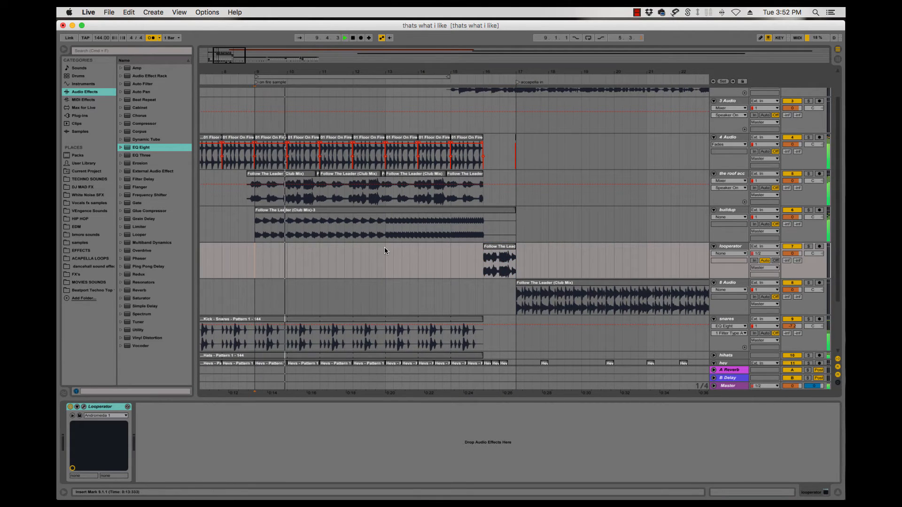
key("minus")
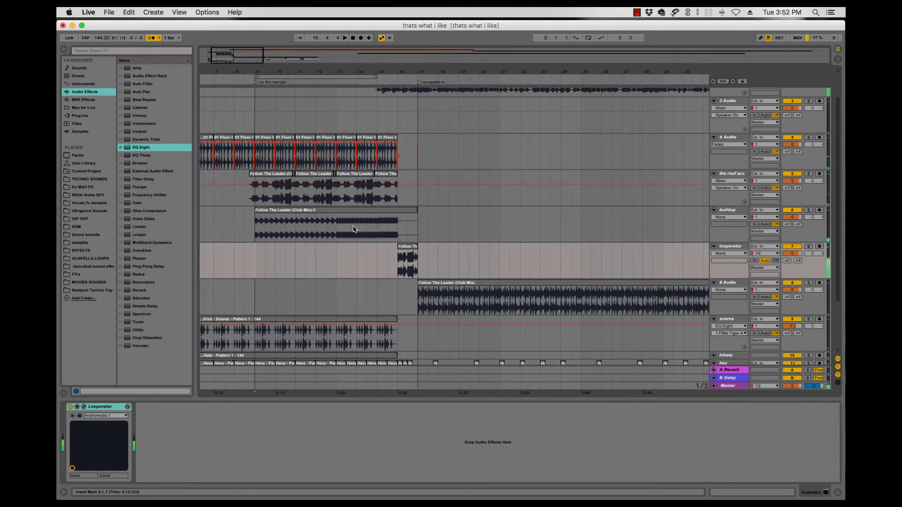
- Search the browser for "inpha" and add InPhase Stereo to the buildup track
scroll(606, 218, "left", 5)
left_click(729, 210)
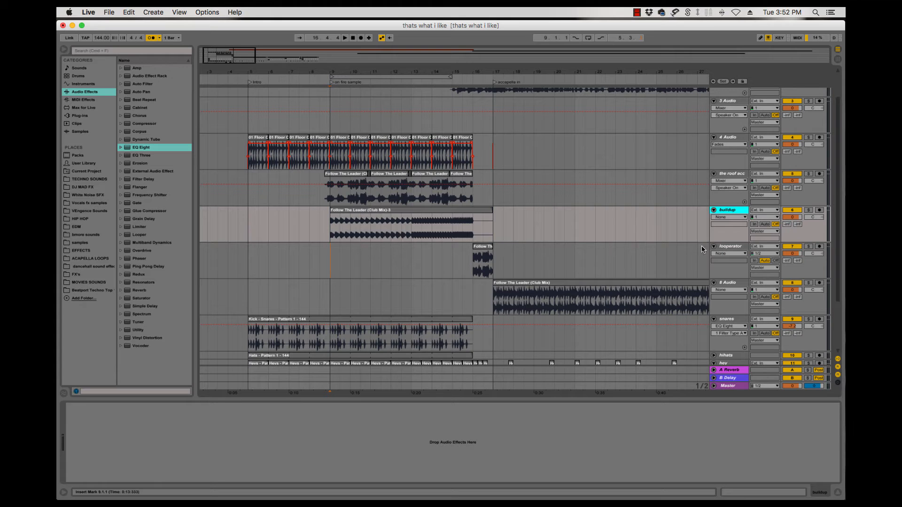
left_click(731, 247)
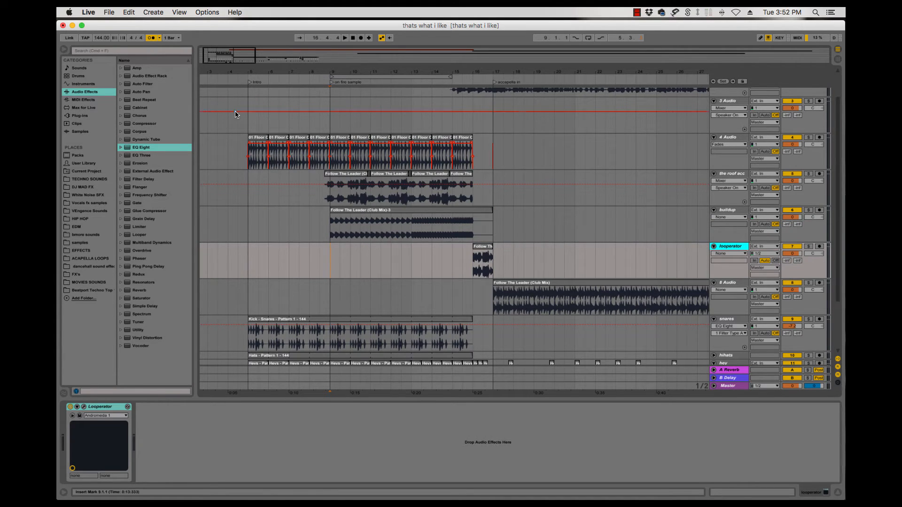
key("super+f")
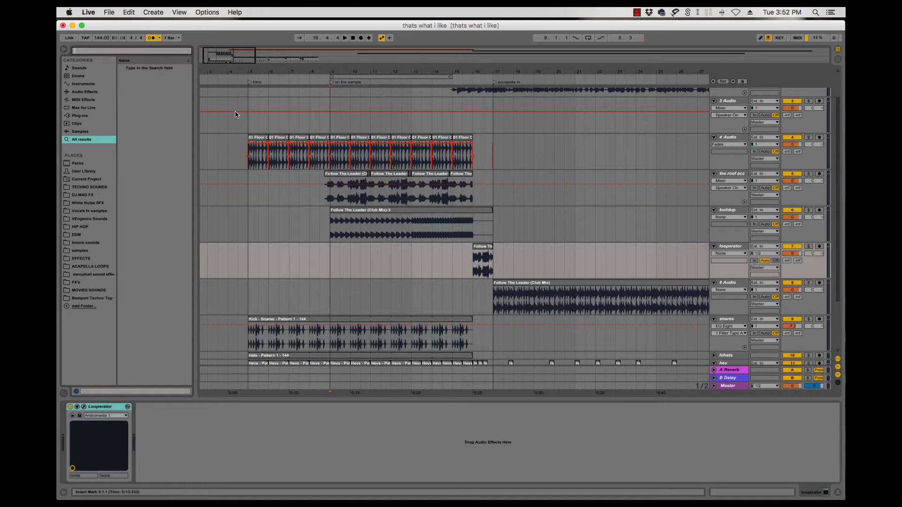
type("ir")
type("pha")
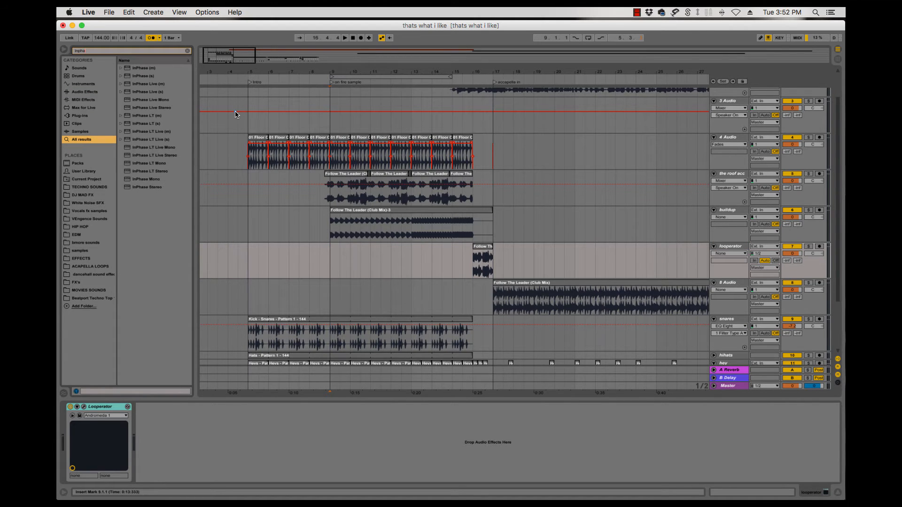
left_click_drag(142, 187, 310, 227)
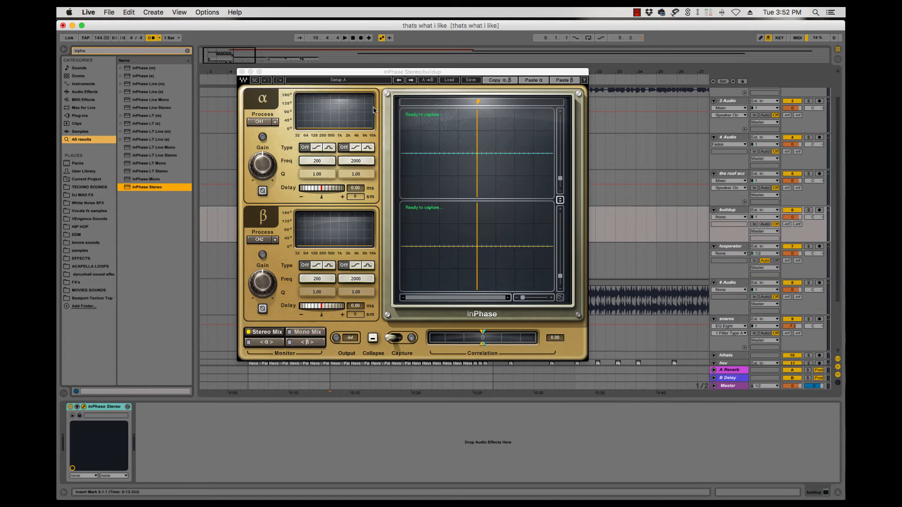
- Capture the buildup track's waveforms in InPhase while playing from bar 9, and position the plug-in window
left_click_drag(395, 76, 342, 71)
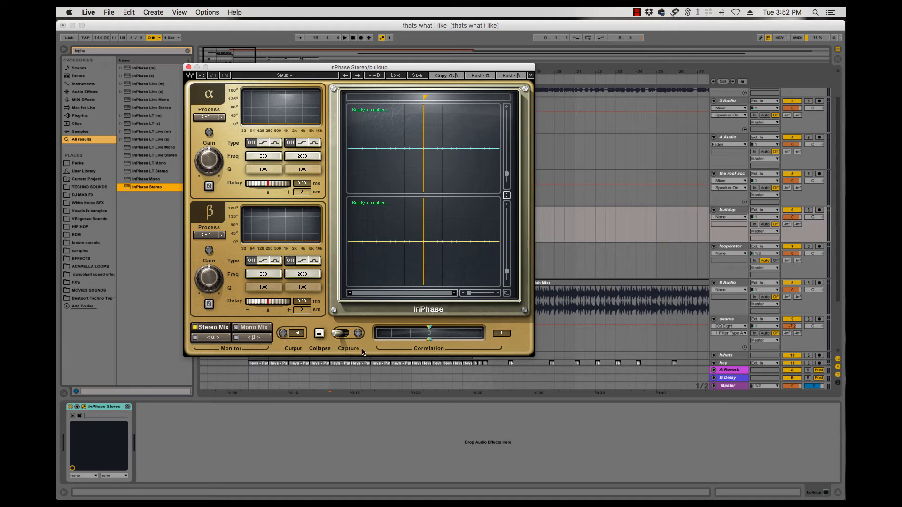
key("space")
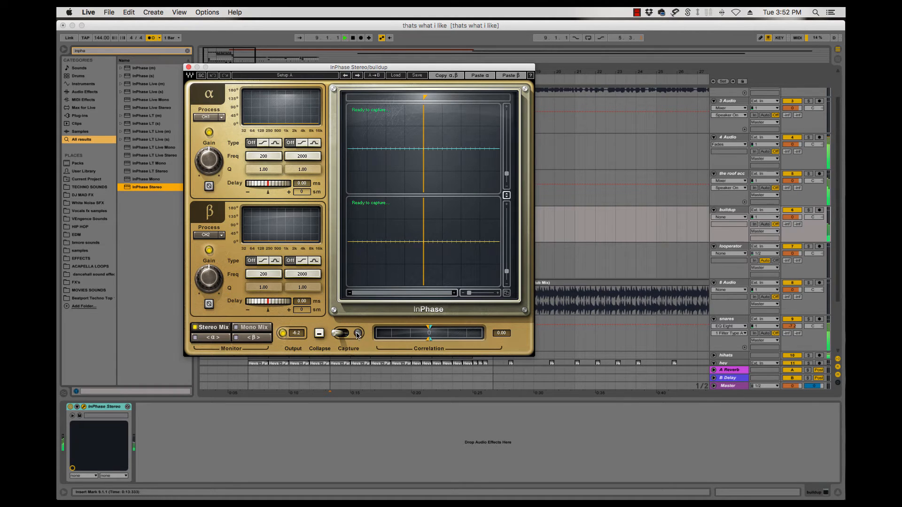
left_click(358, 334)
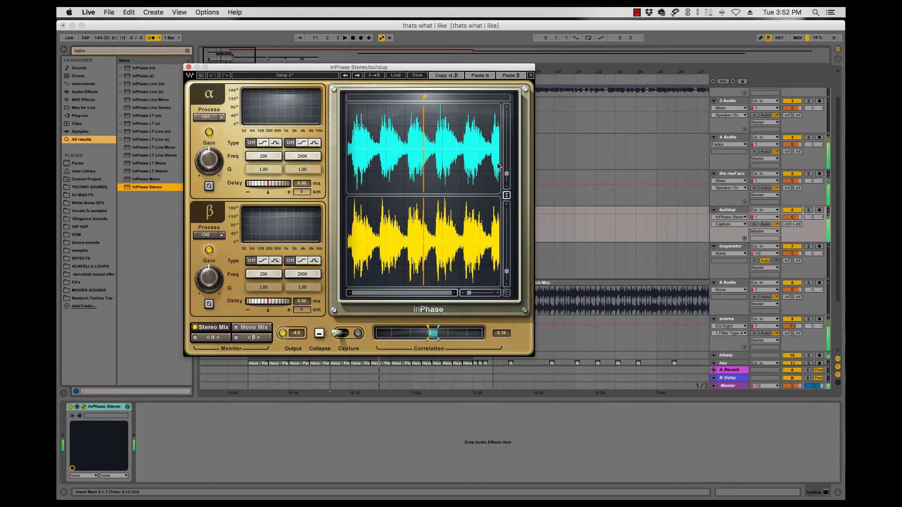
key("space")
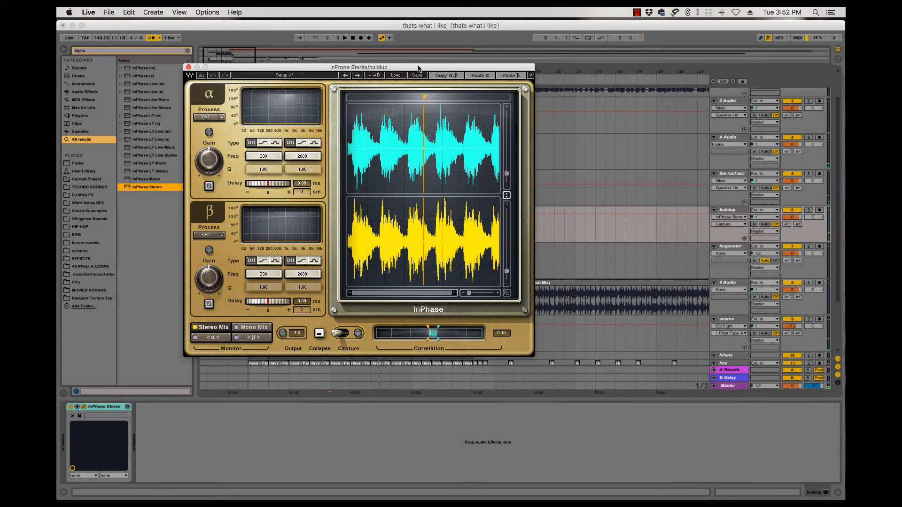
left_click_drag(418, 69, 393, 98)
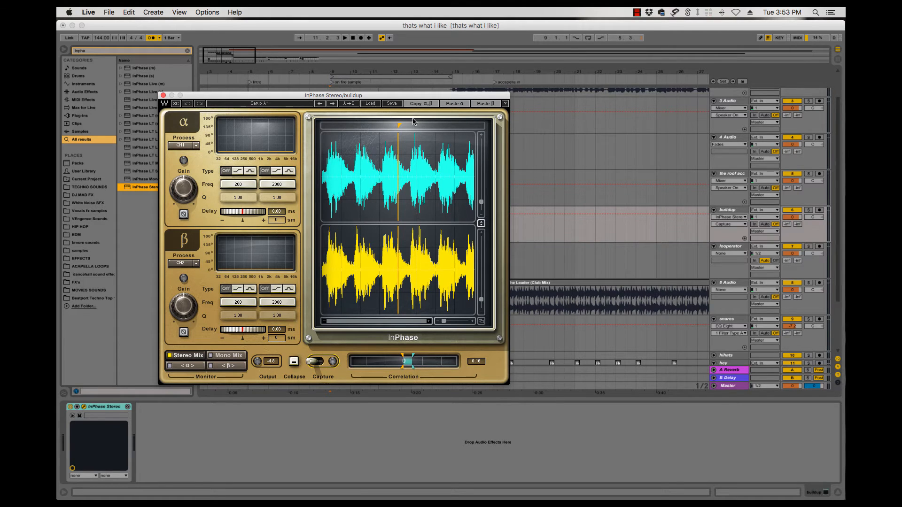
left_click_drag(393, 98, 425, 91)
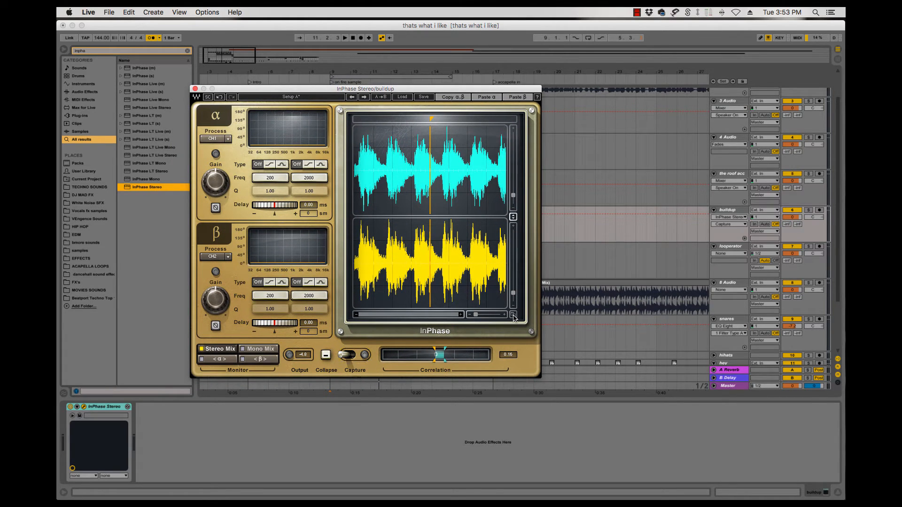
- Zoom in on the captured waveforms and set the alpha delay to 260 samples and the beta delay to -16.73 ms
left_click_drag(475, 315, 479, 315)
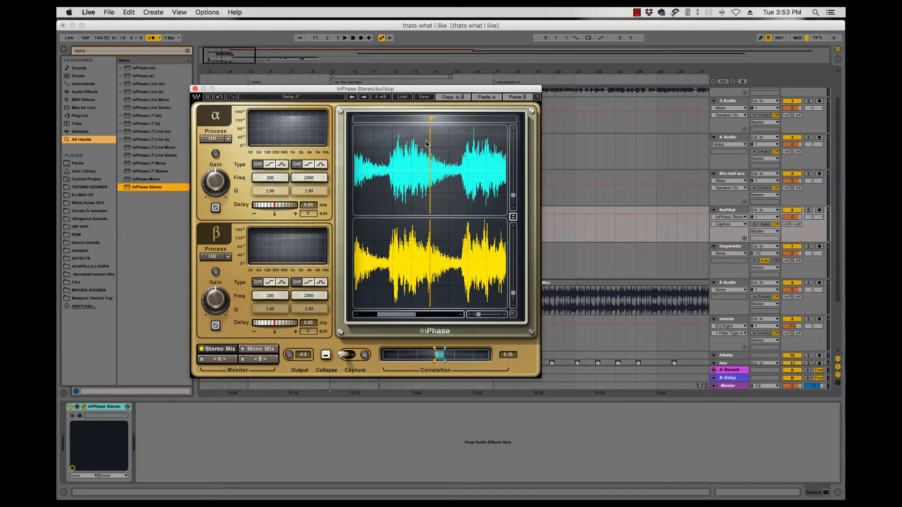
left_click_drag(419, 160, 419, 165)
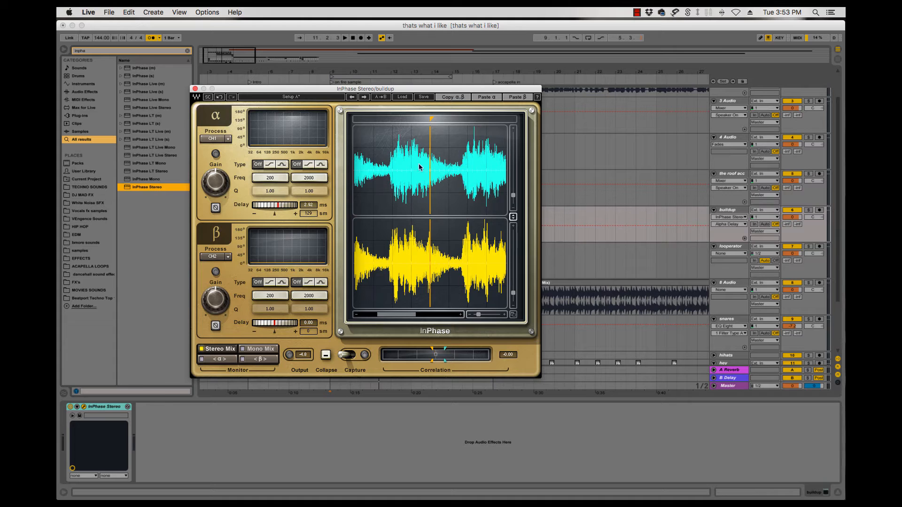
left_click_drag(277, 216, 282, 215)
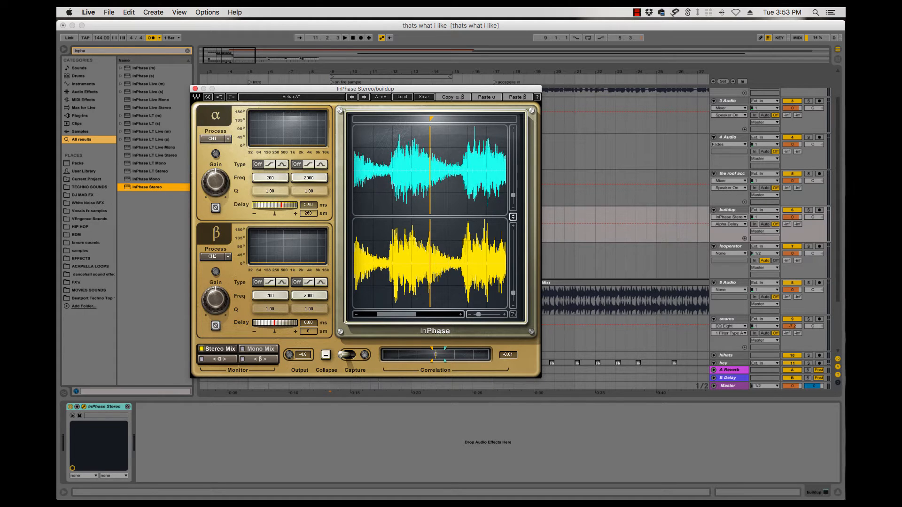
left_click_drag(277, 323, 274, 323)
left_click_drag(406, 256, 403, 256)
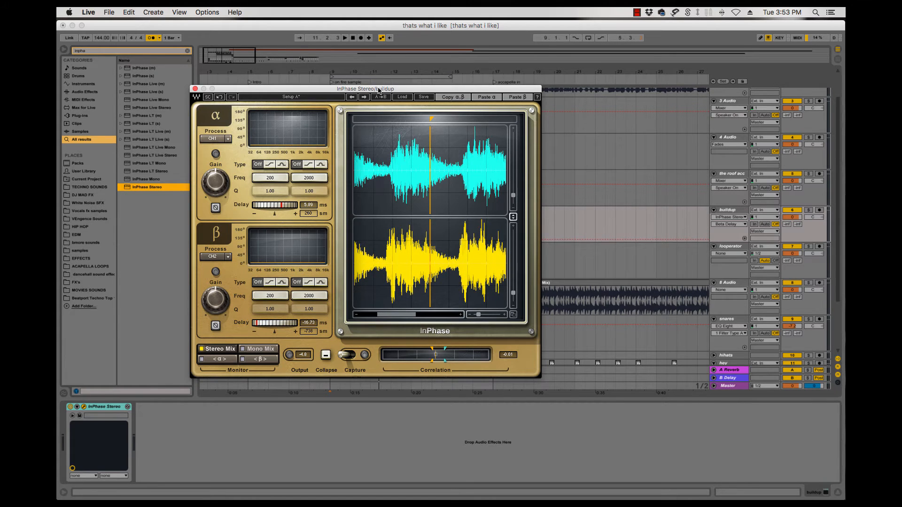
- Uncover the arrangement behind the InPhase window and play the full mix from bar 9 with the delays applied
left_click_drag(382, 89, 468, 256)
key("space")
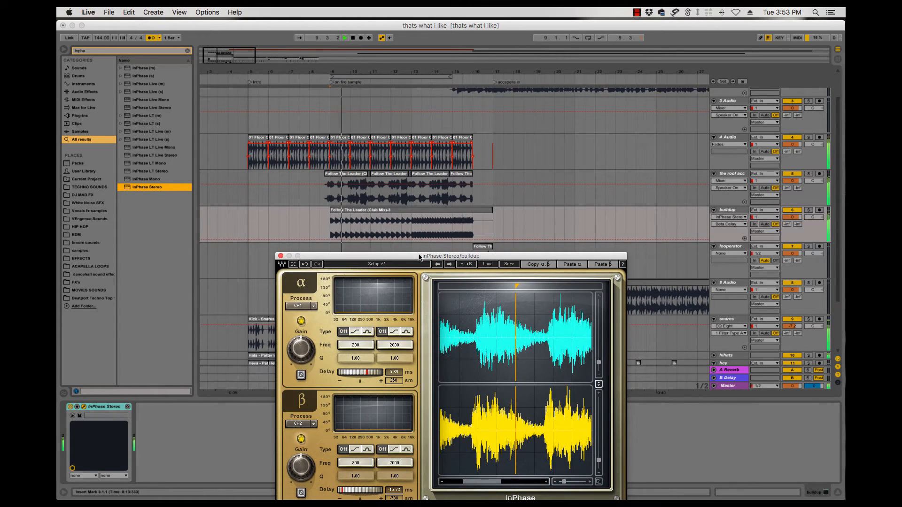
left_click_drag(328, 256, 327, 221)
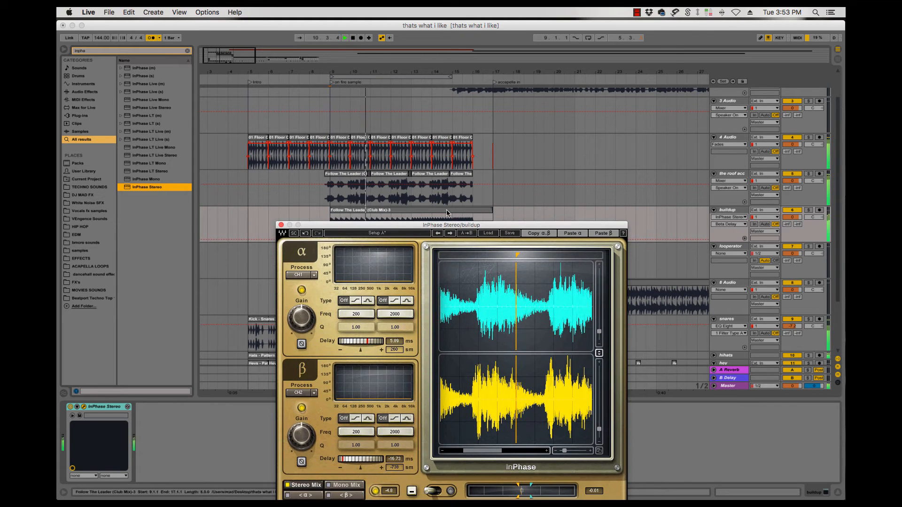
key("space")
left_click_drag(592, 226, 592, 254)
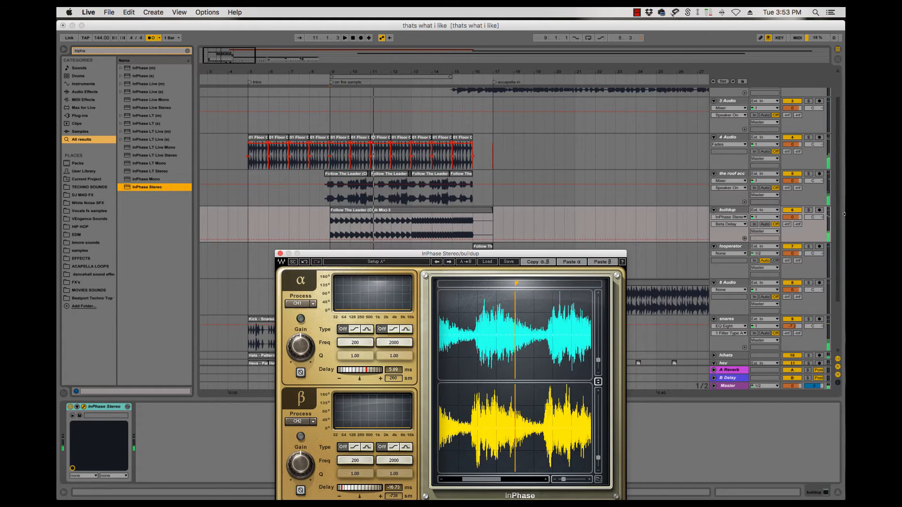
- Solo the buildup track and play it from bar 9, keeping its clip visible above the InPhase window
left_click(809, 210)
key("space")
left_click_drag(446, 263, 458, 251)
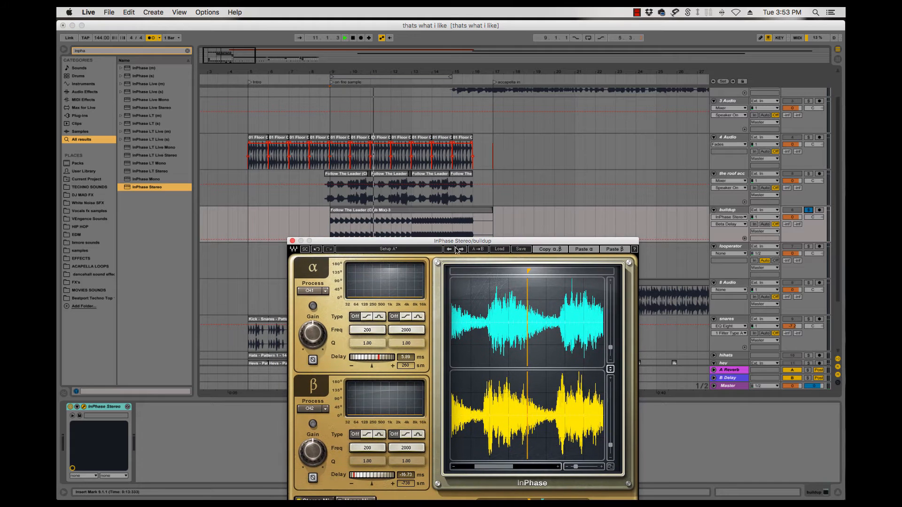
left_click_drag(346, 242, 376, 228)
key("space")
- Compare the soloed buildup track with InPhase bypassed and enabled, leaving the plug-in on
left_click(70, 408)
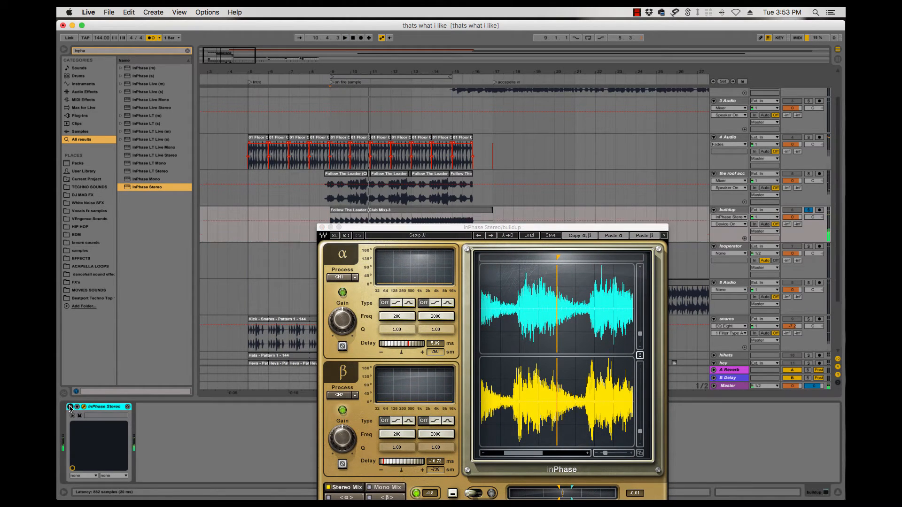
left_click(70, 407)
key("space")
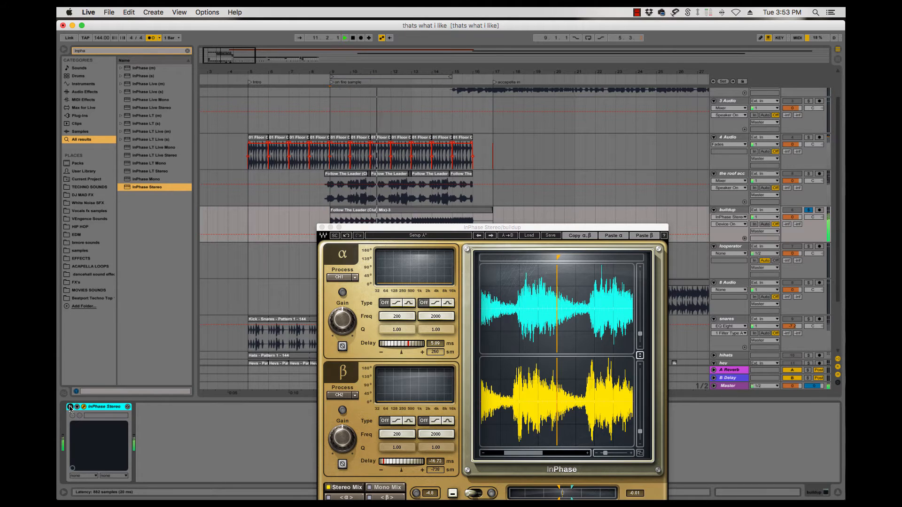
left_click(70, 407)
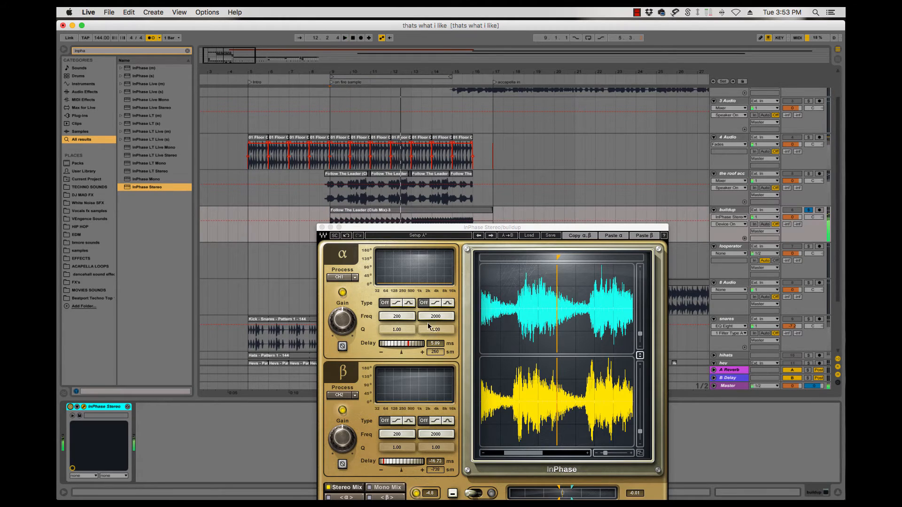
- Set the InPhase alpha delay to 13.29 ms and play the soloed buildup track from bar 9
key("space")
key("space")
left_click_drag(410, 347, 415, 346)
key("space")
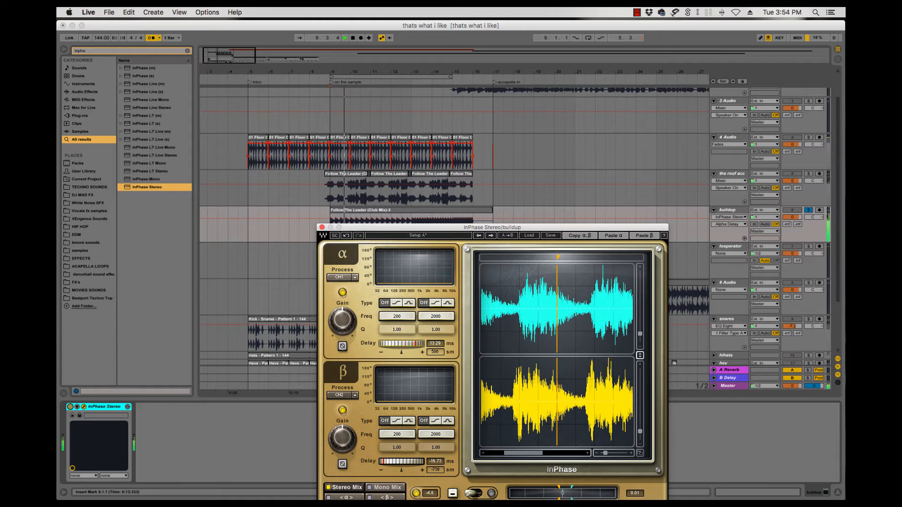
- Compare the longer alpha delay against the bypassed sound, both soloed and in the full mix, leaving InPhase enabled
left_click(70, 408)
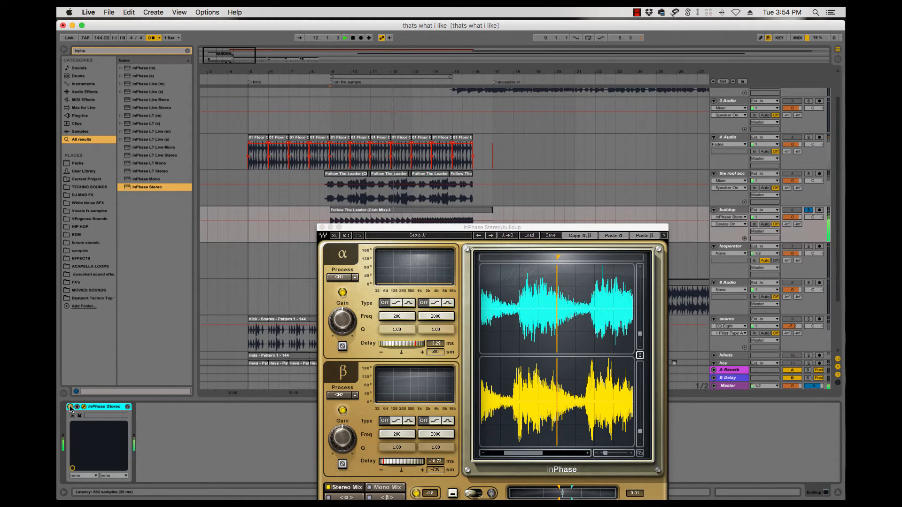
left_click(70, 408)
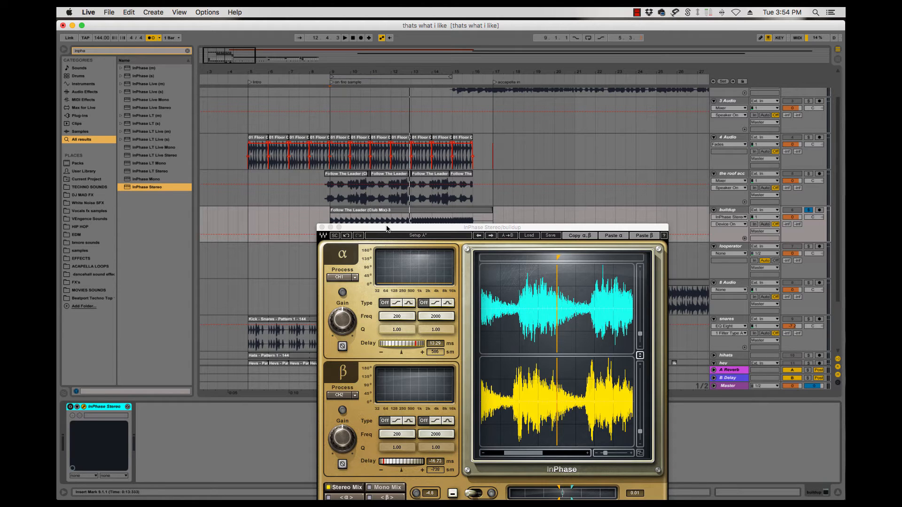
key("space")
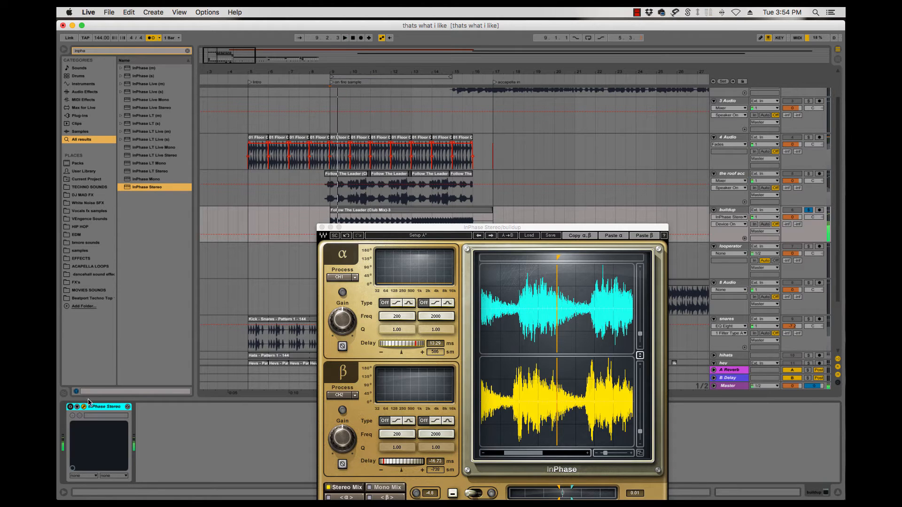
left_click(70, 407)
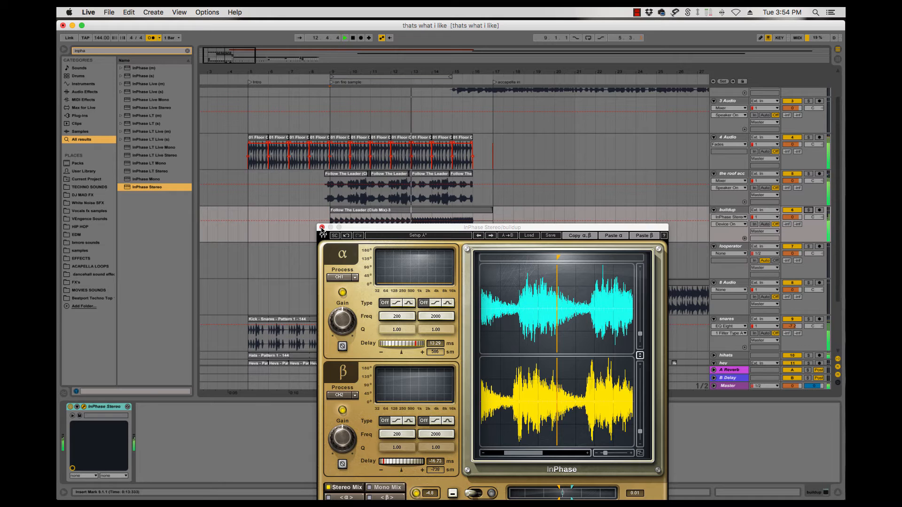
key("space")
- Move the InPhase window aside and close it, keeping the buildup track selected
left_click_drag(456, 230, 314, 139)
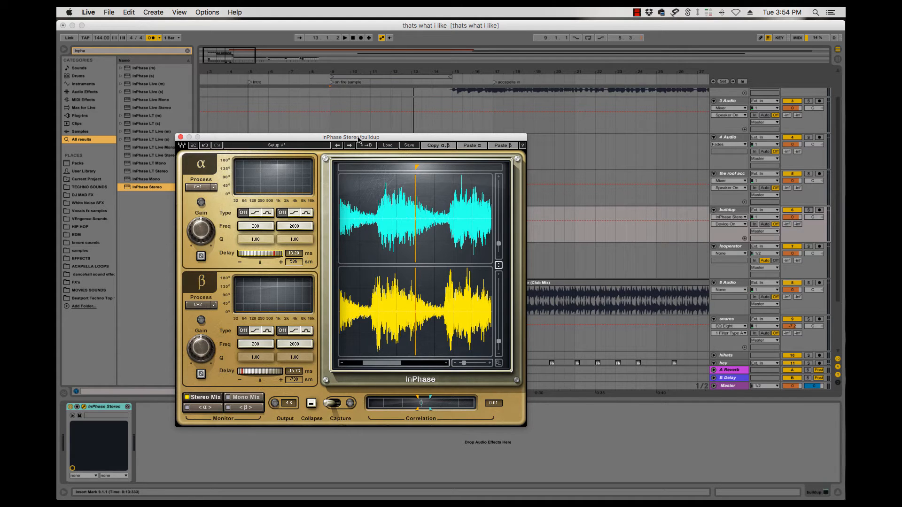
left_click(180, 138)
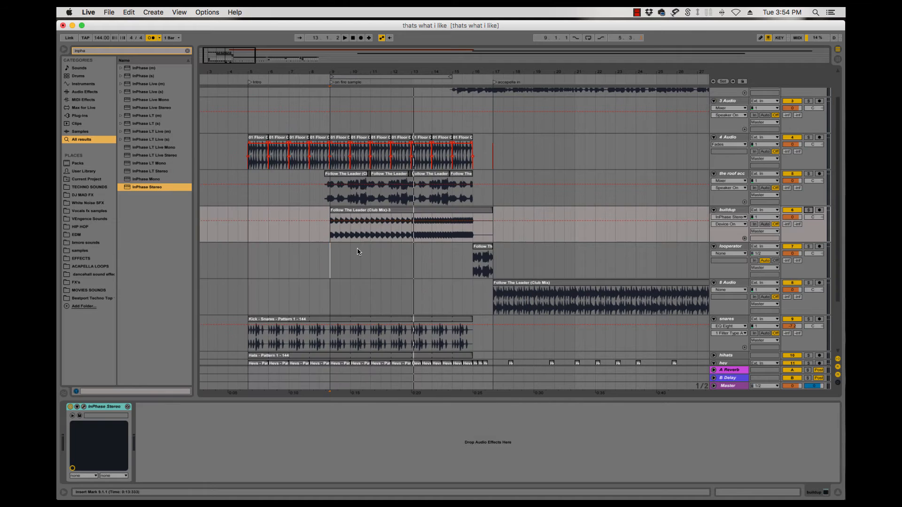
left_click(738, 213)
left_click(738, 213)
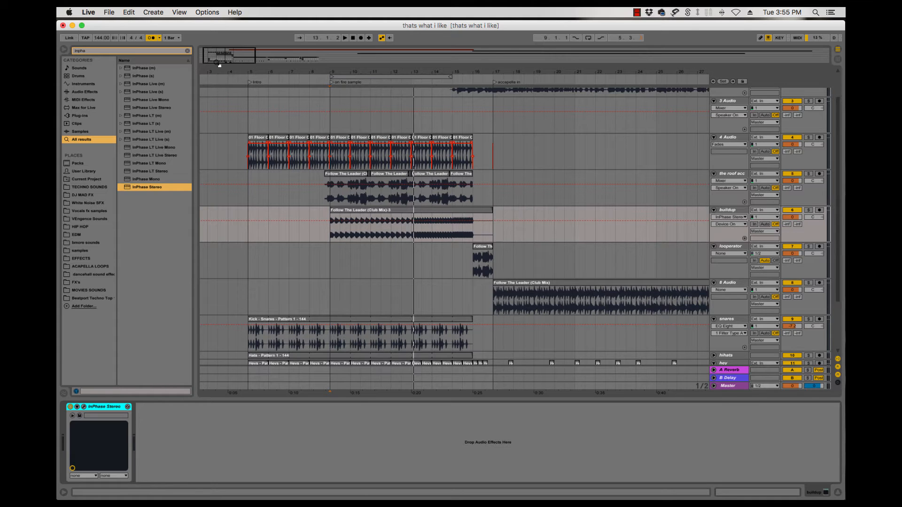
- Clear the browser search and show the Plug-ins category
left_click(188, 50)
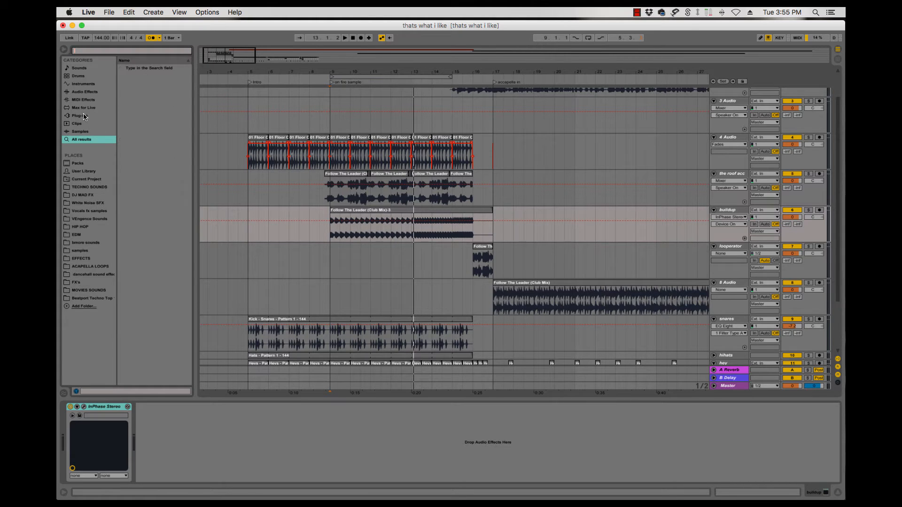
left_click(83, 101)
left_click(96, 116)
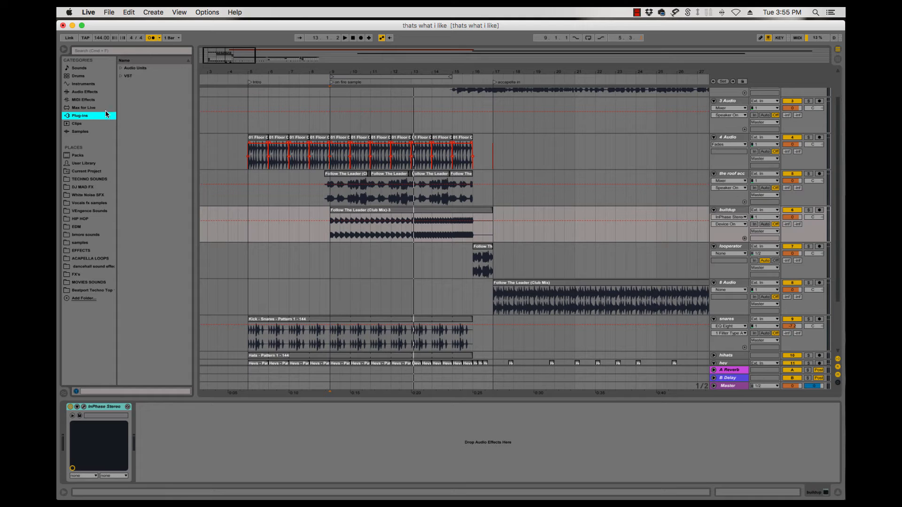
- Add a Phaser audio effect after InPhase on the buildup track and remove it again
left_click(84, 100)
left_click(85, 93)
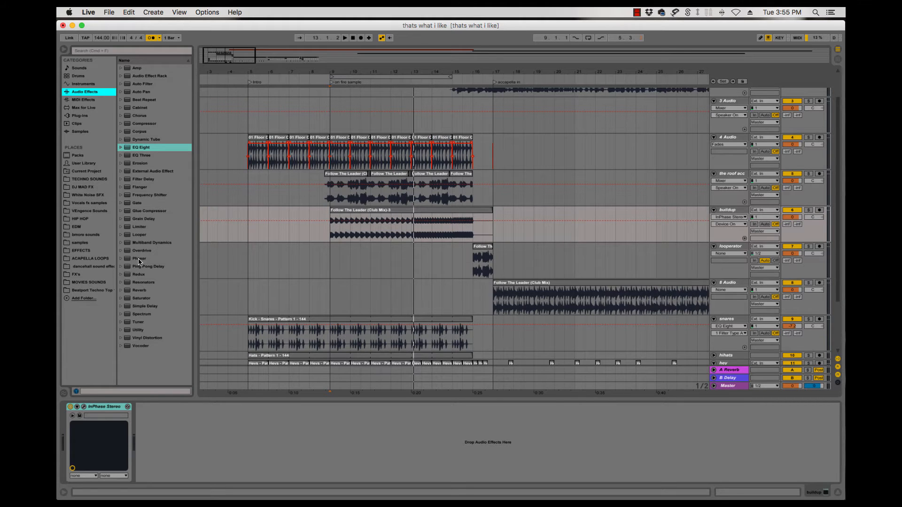
left_click_drag(139, 259, 297, 229)
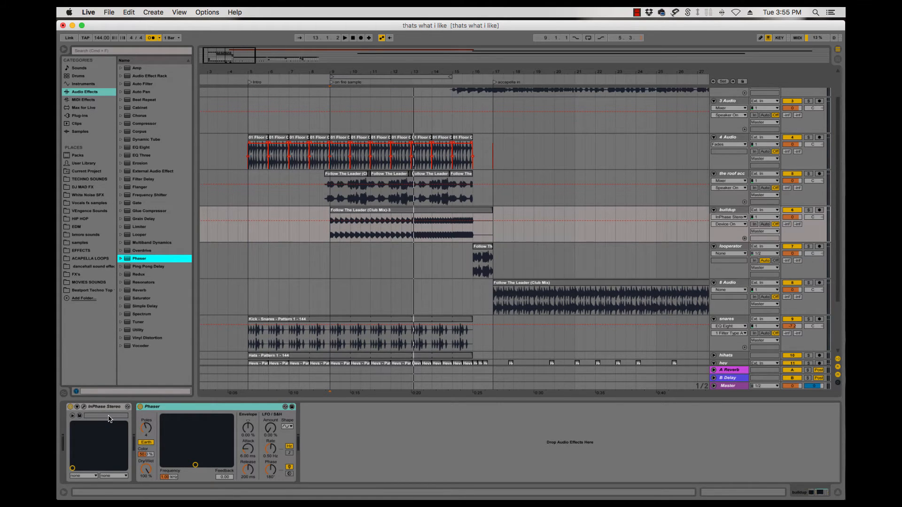
left_click(210, 408)
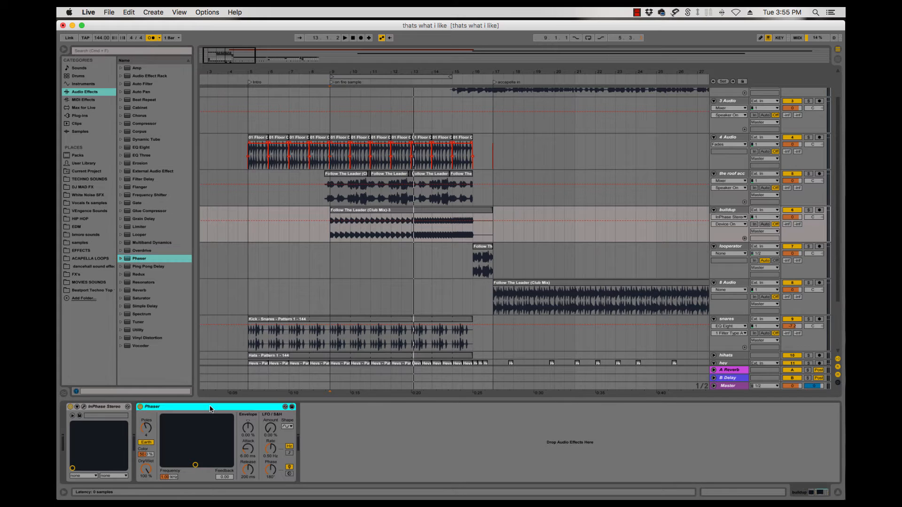
key("Delete")
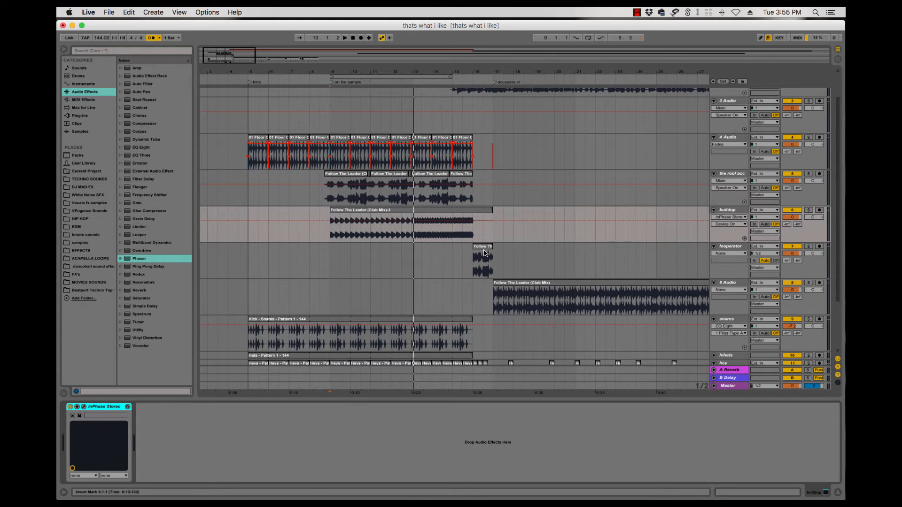
- Play the arrangement from about bar 14.3 towards the end of the build-up
left_click(443, 233)
key("space")
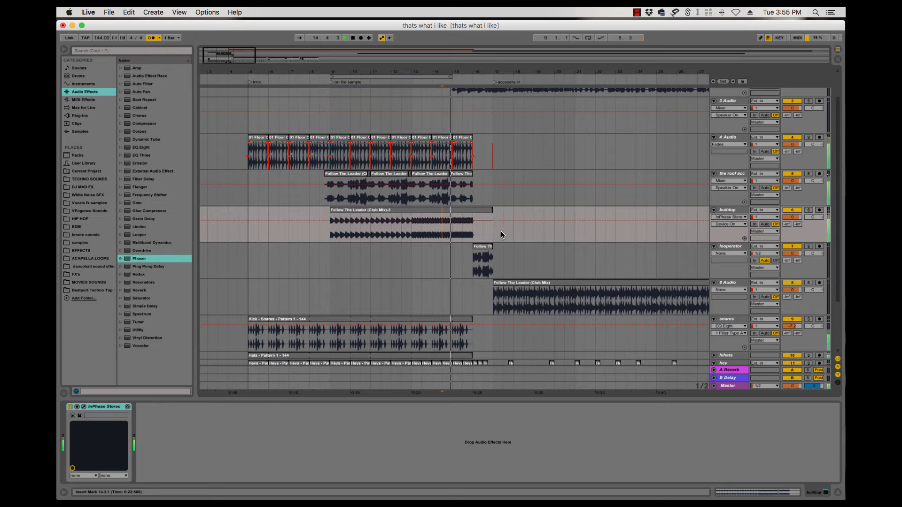
key("minus")
key("minus")
key("space")
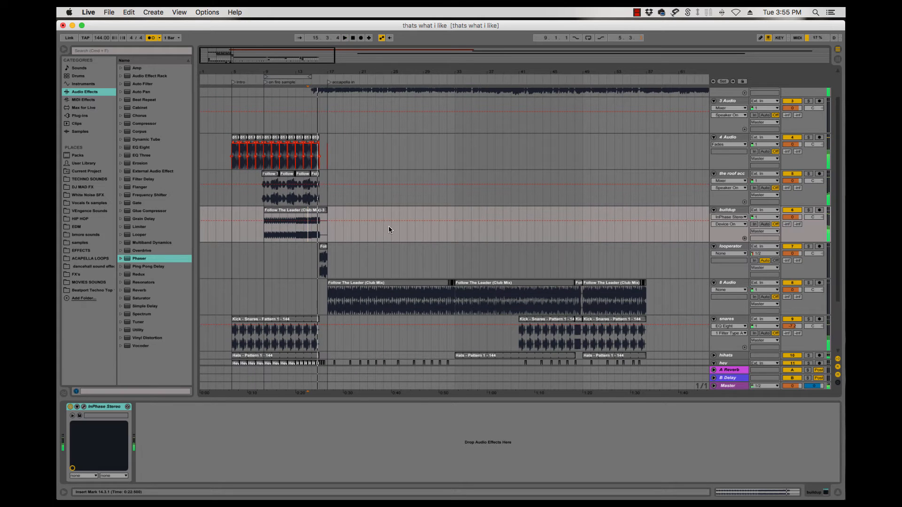
- Rename the 8 Audio track "intrumental" and move it below the last audio track
scroll(388, 228, "down", 3)
scroll(389, 229, "up", 1)
scroll(389, 229, "up", 3)
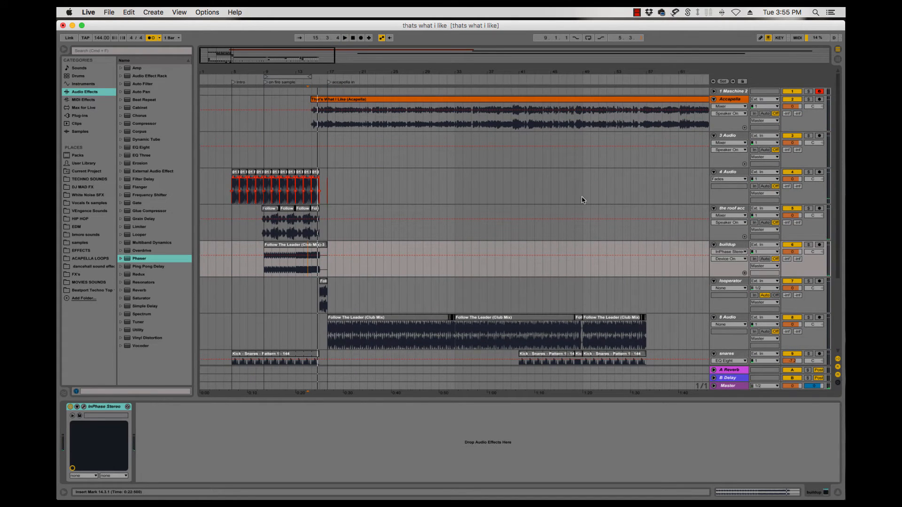
scroll(649, 233, "down", 3)
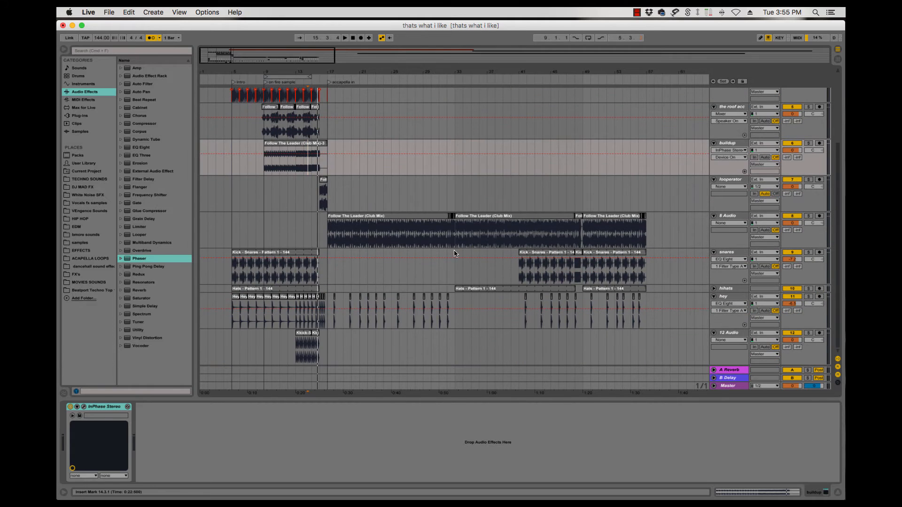
left_click(727, 220)
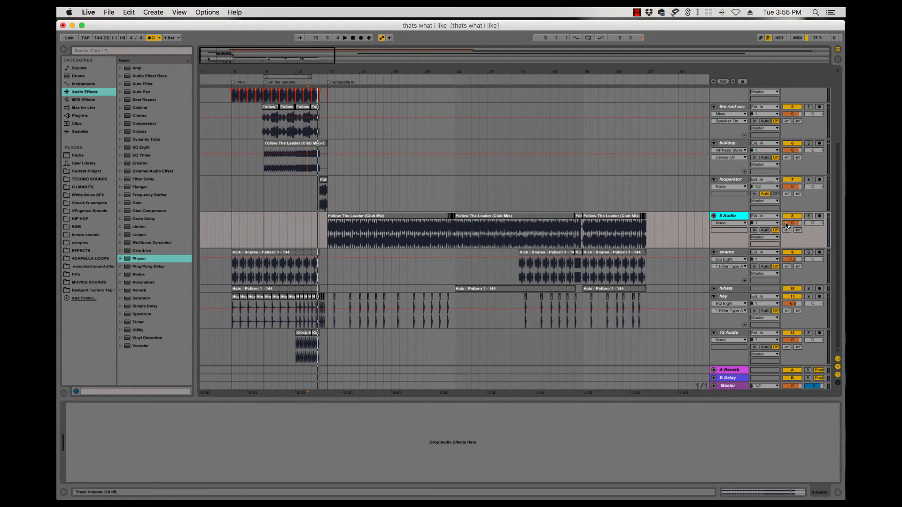
key("super+r")
type("intrumental")
key("Return")
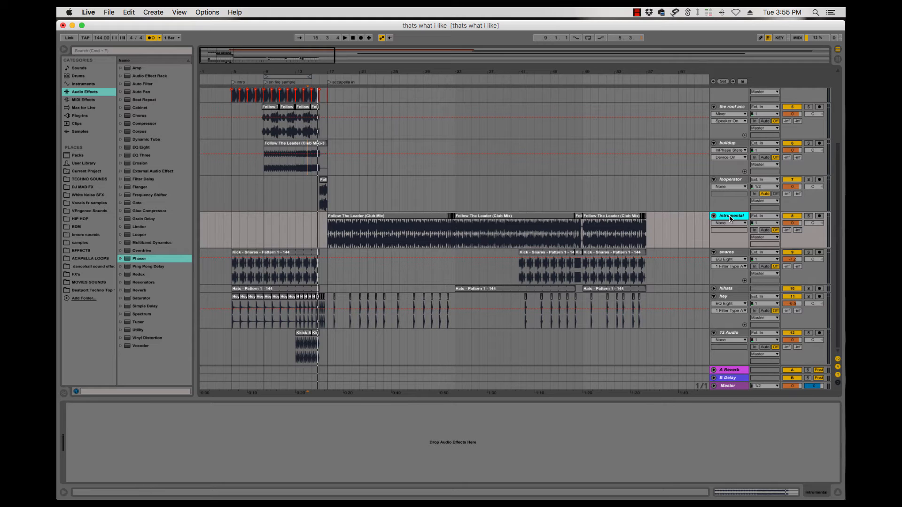
left_click_drag(730, 218, 728, 363)
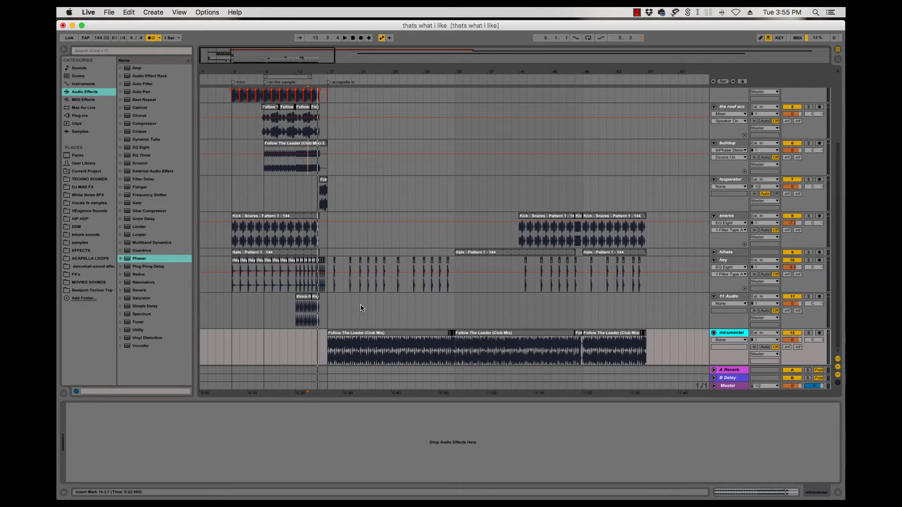
- Play the build-up from bar 13 up to the accapella marker at bar 17
left_click(294, 319)
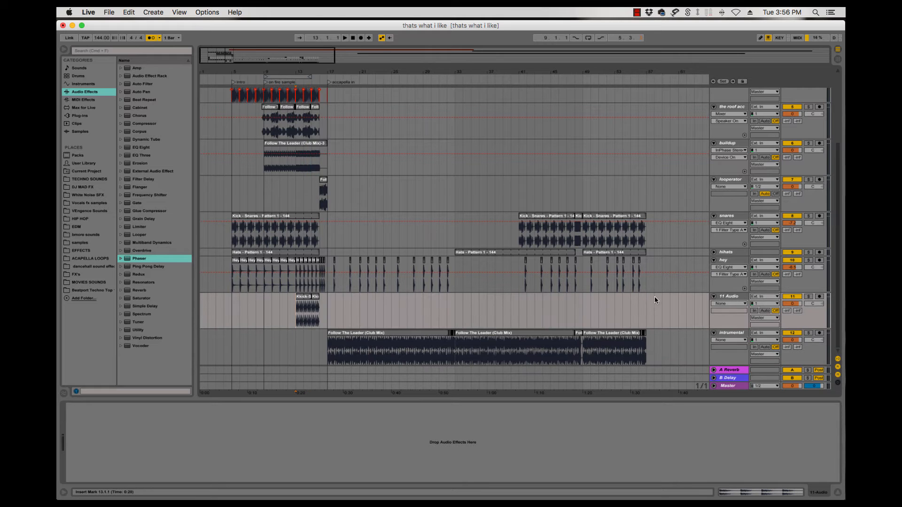
key("space")
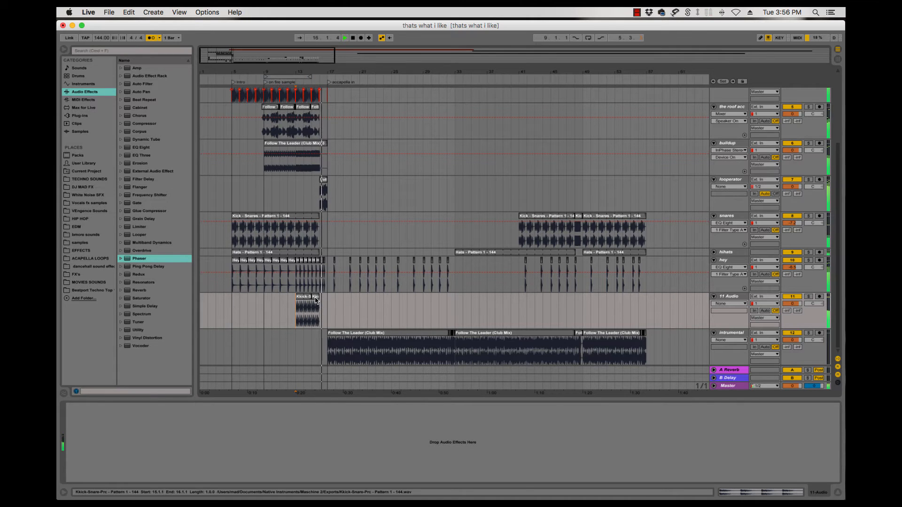
key("space")
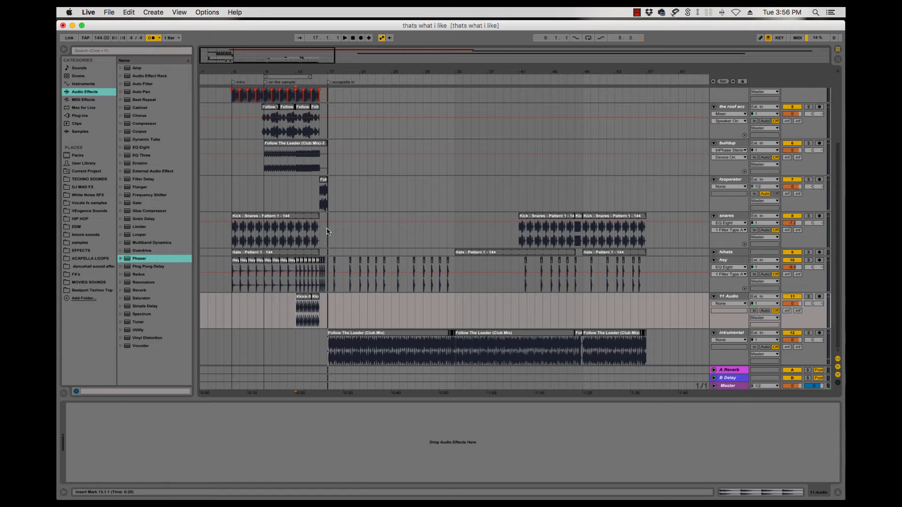
- Move the looperator track up to sit directly below the 3 Audio track
scroll(453, 222, "up", 2)
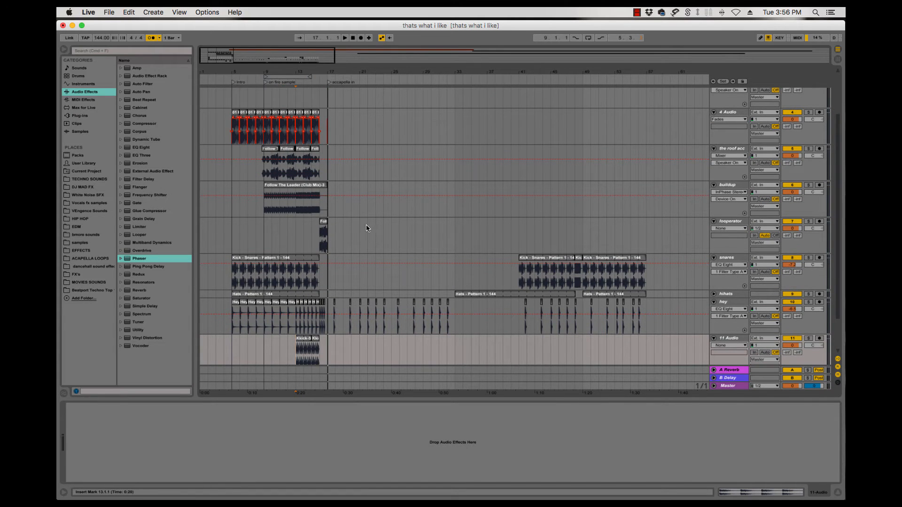
left_click(726, 244)
scroll(727, 245, "up", 3)
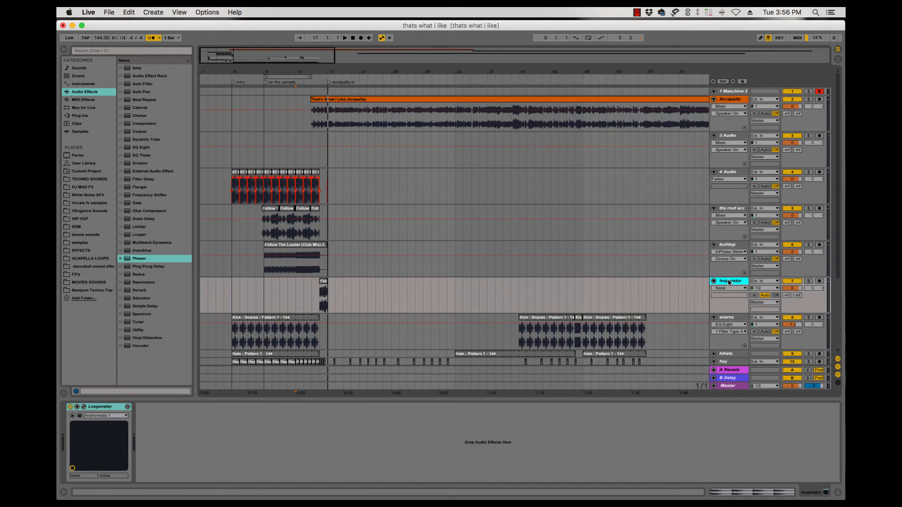
left_click_drag(728, 283, 730, 167)
- Group all tracks from 5 Audio through 11 Audio, leaving looperator and intrumental outside the group
scroll(469, 254, "down", 3)
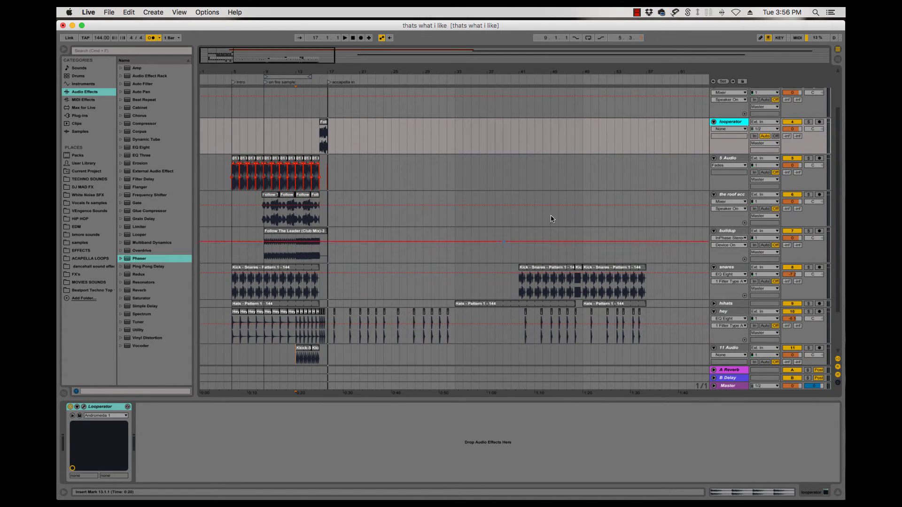
left_click(718, 170)
scroll(665, 299, "down", 3)
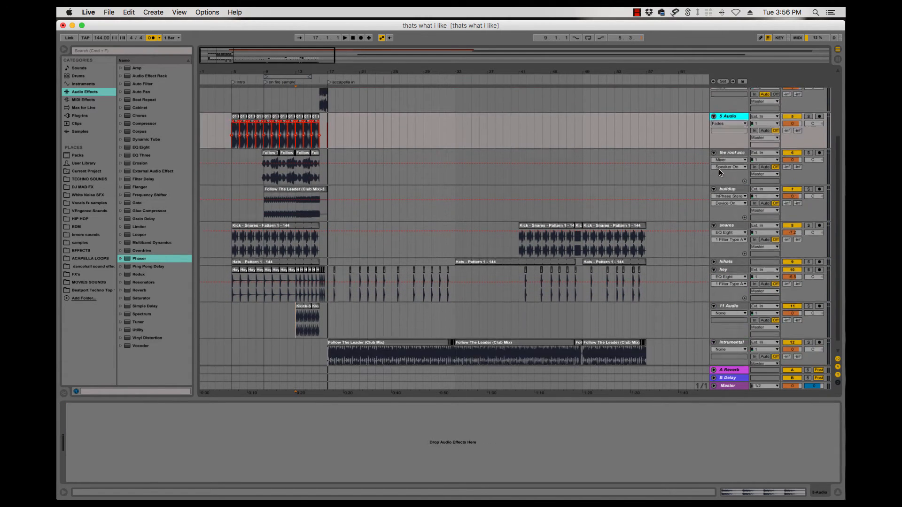
left_click(730, 296, "shift")
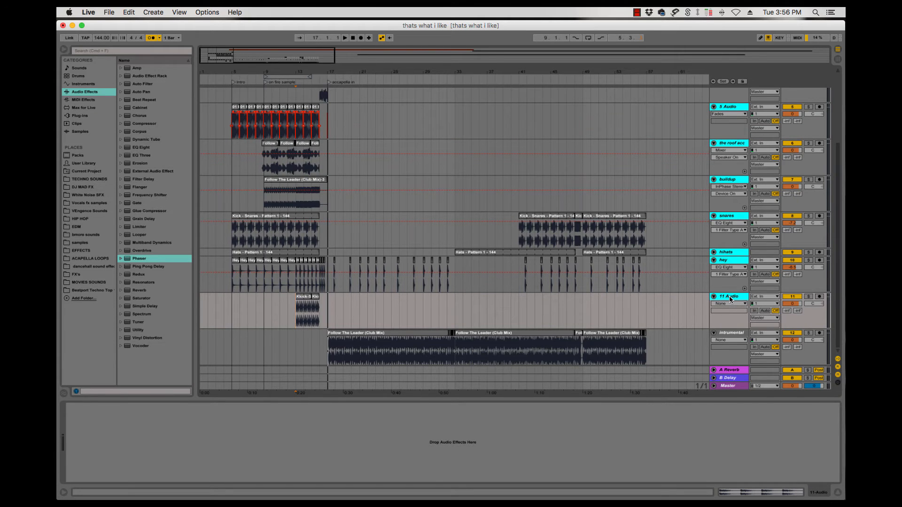
key("super+g")
- Color the new group track red and rename it "drums"
scroll(732, 180, "up", 2)
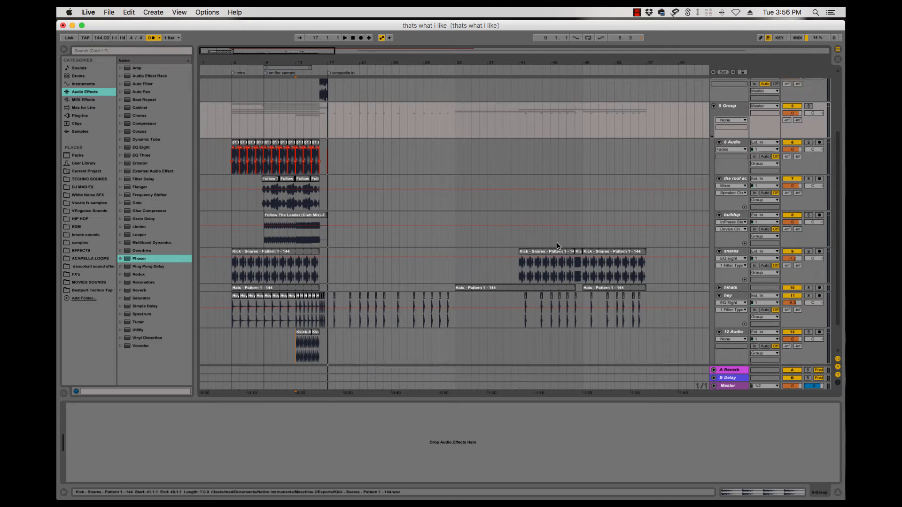
scroll(732, 180, "up", 3)
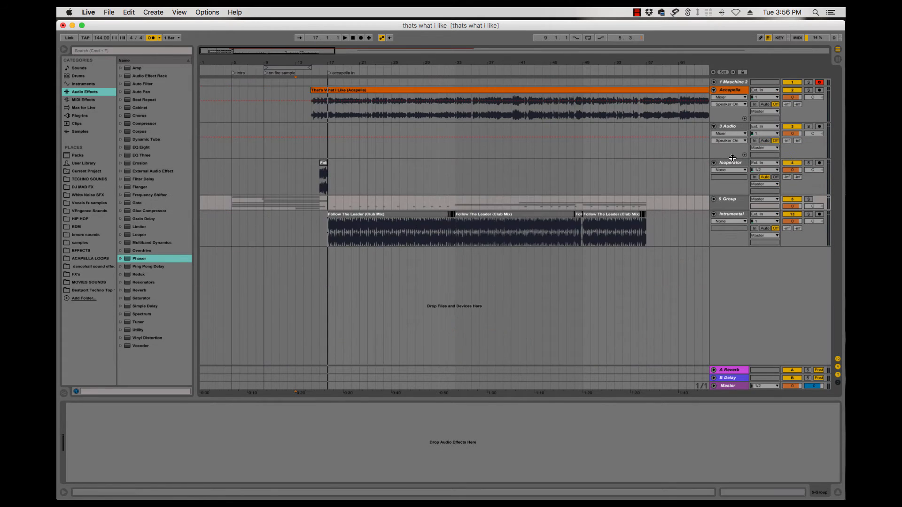
right_click(729, 204)
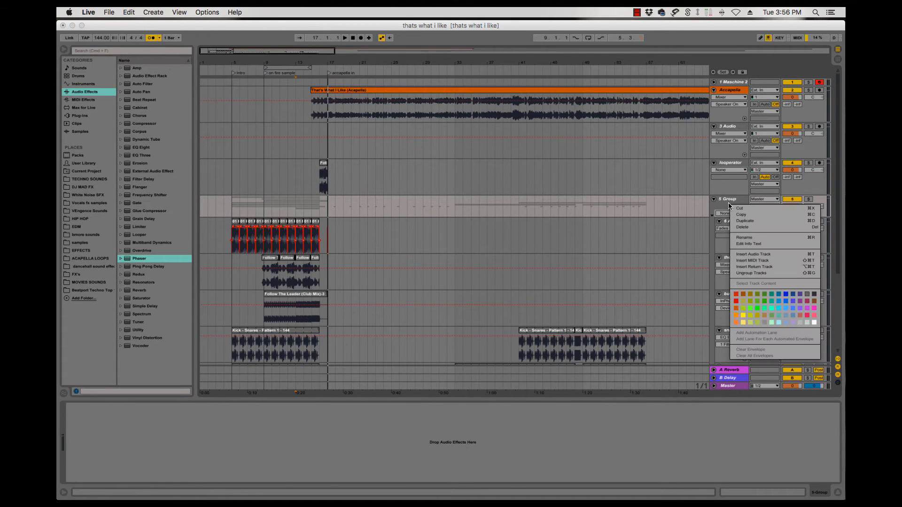
left_click(771, 308)
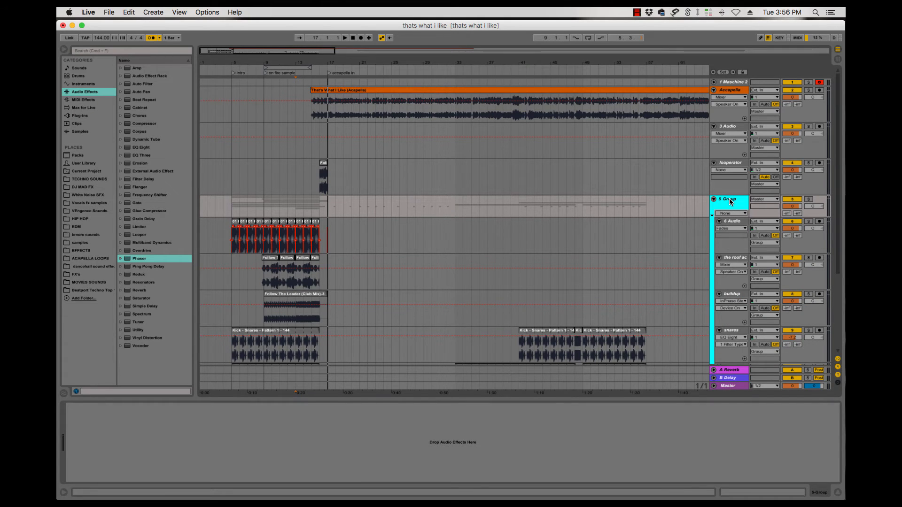
key("super+r")
key("Return")
- Search the browser for "endle" and add the Endless Smile plug-in to the drums group
key("super+f")
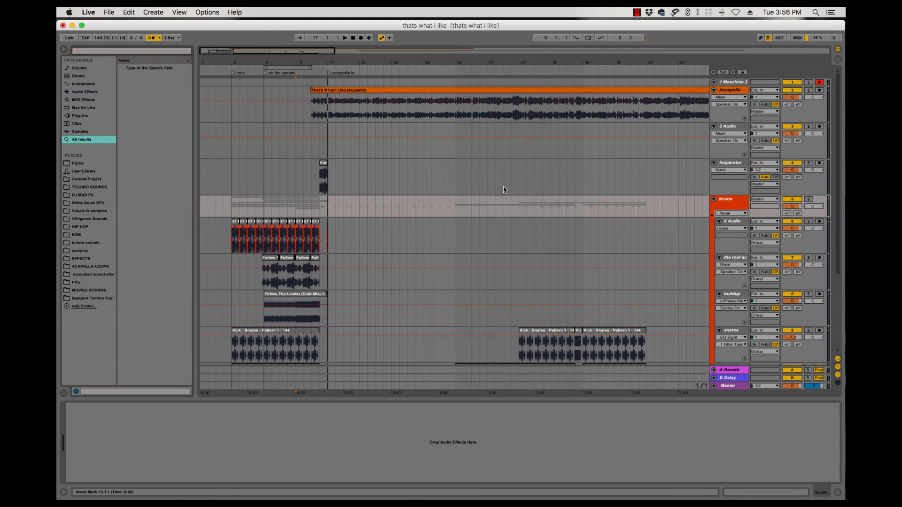
type("endle")
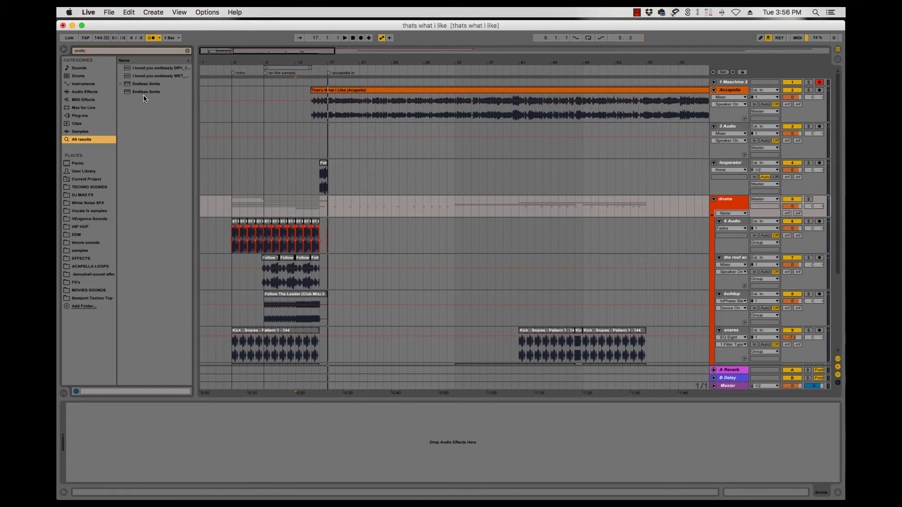
left_click_drag(144, 92, 353, 202)
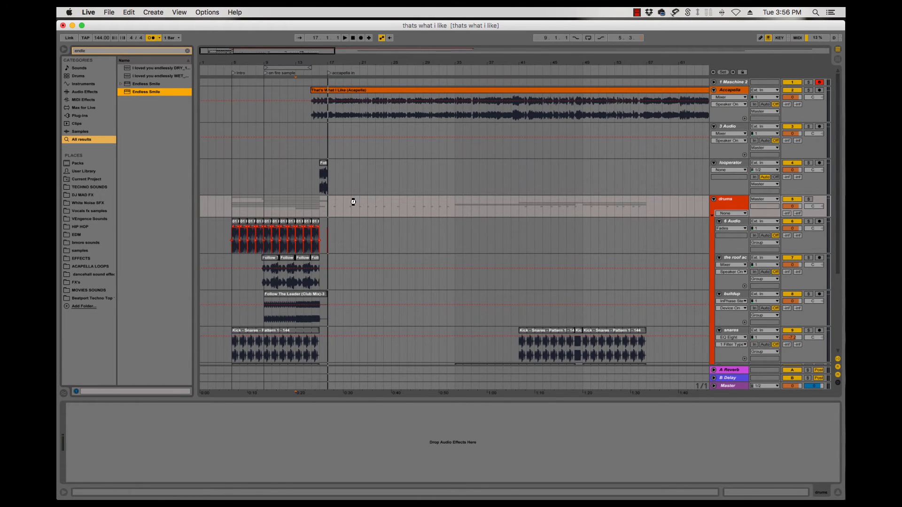
left_click_drag(363, 144, 494, 107)
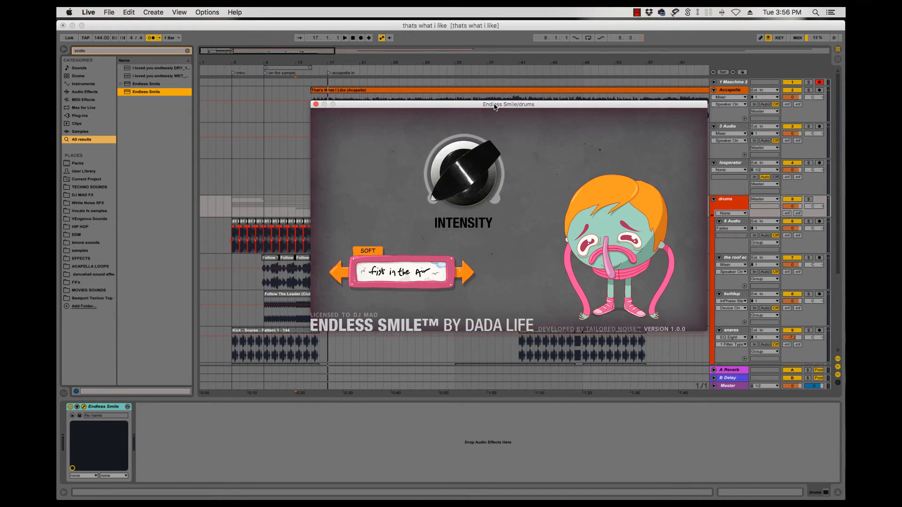
left_click_drag(567, 107, 579, 122)
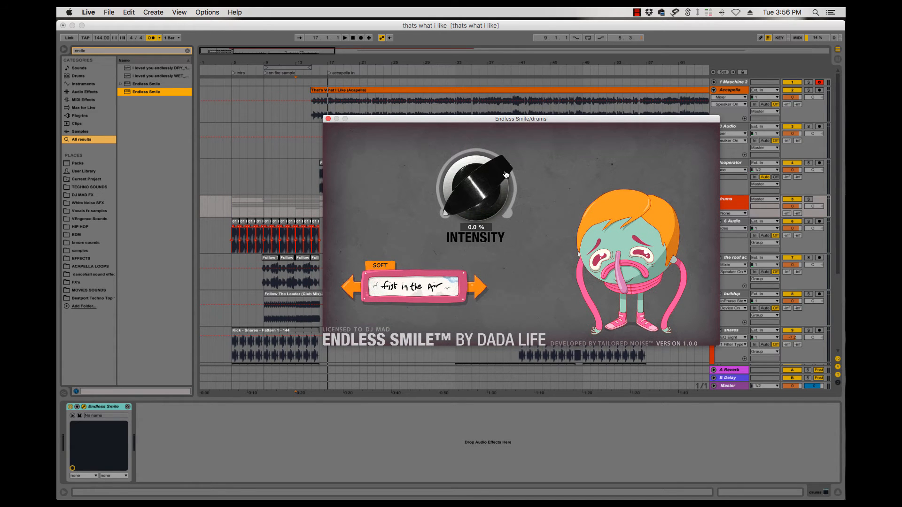
- Audition the Endless Smile Intensity knob on the drums group during playback, ending at 0.0 %, and move its window clear of the group track
key("space")
left_click_drag(488, 188, 469, 119)
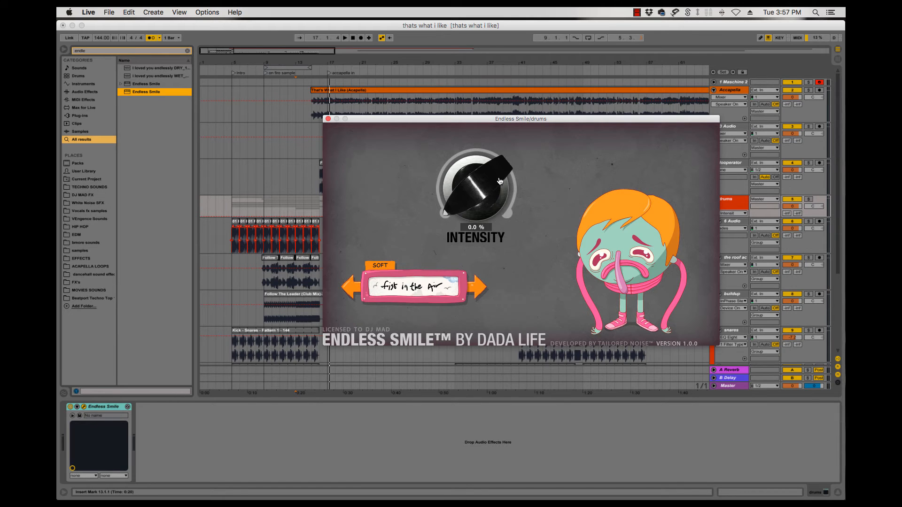
left_click_drag(471, 122, 427, 127)
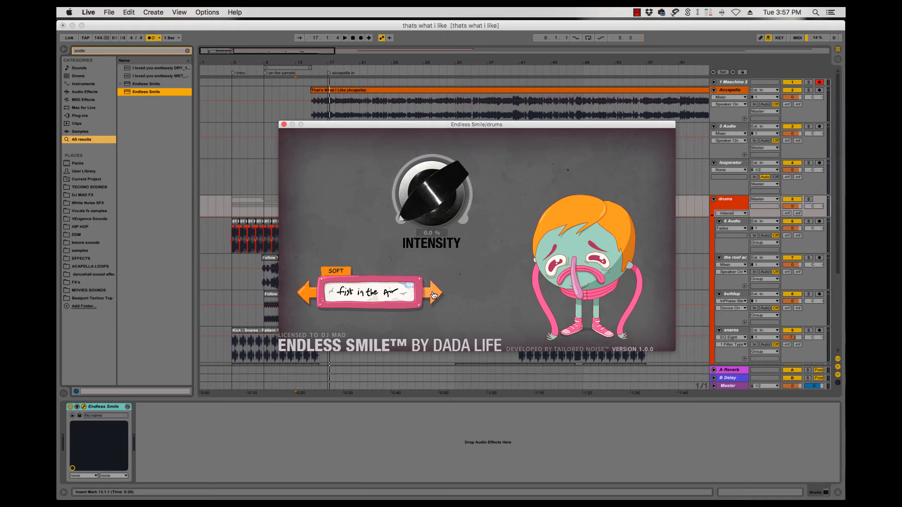
- Step through the Endless Smile presets from Helium Jumping to the Extreme preset Dada Dynamite
left_click(436, 295)
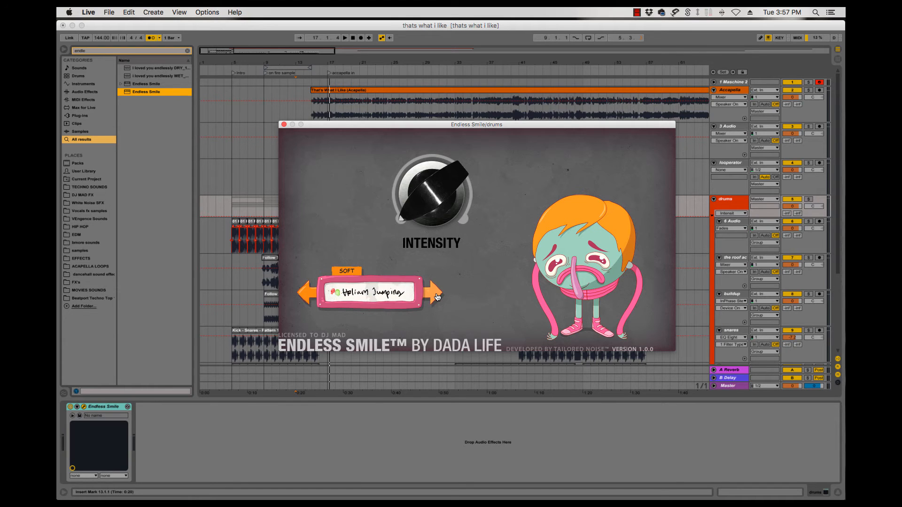
left_click(436, 296)
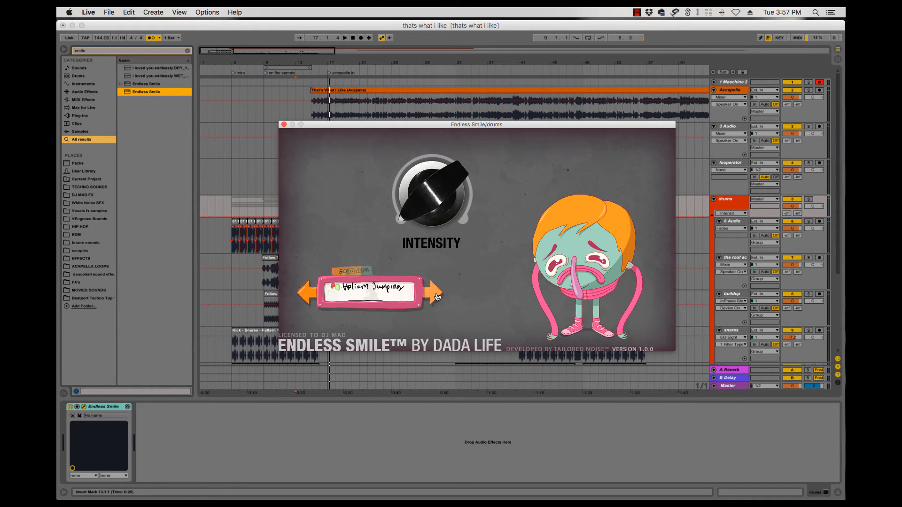
left_click(436, 296)
left_click(436, 296)
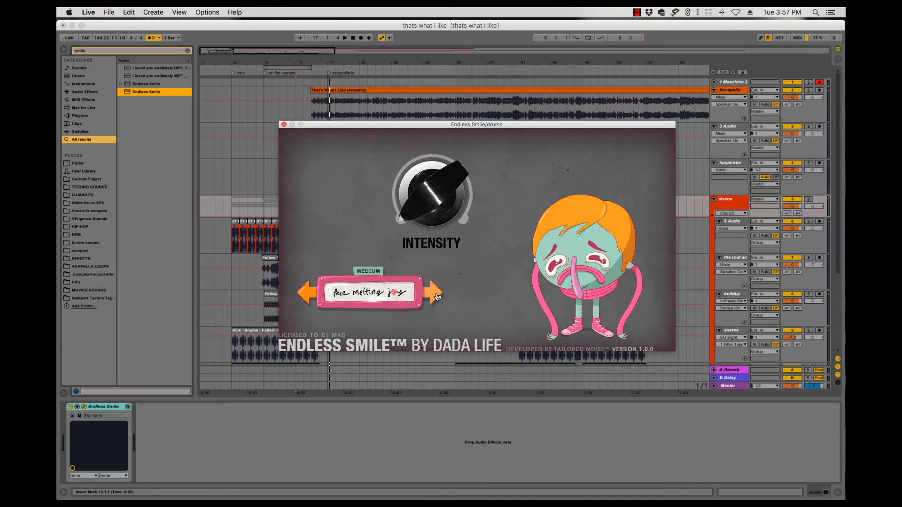
left_click(436, 296)
left_click(437, 296)
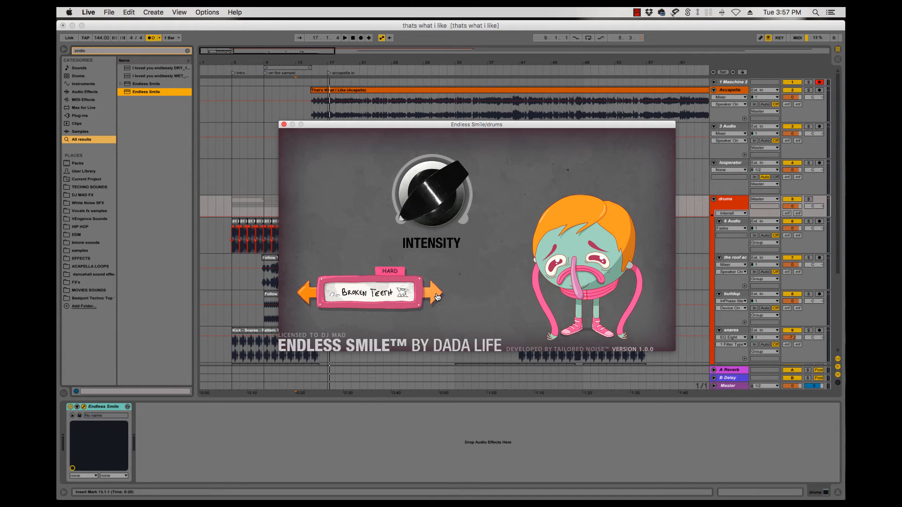
left_click(437, 296)
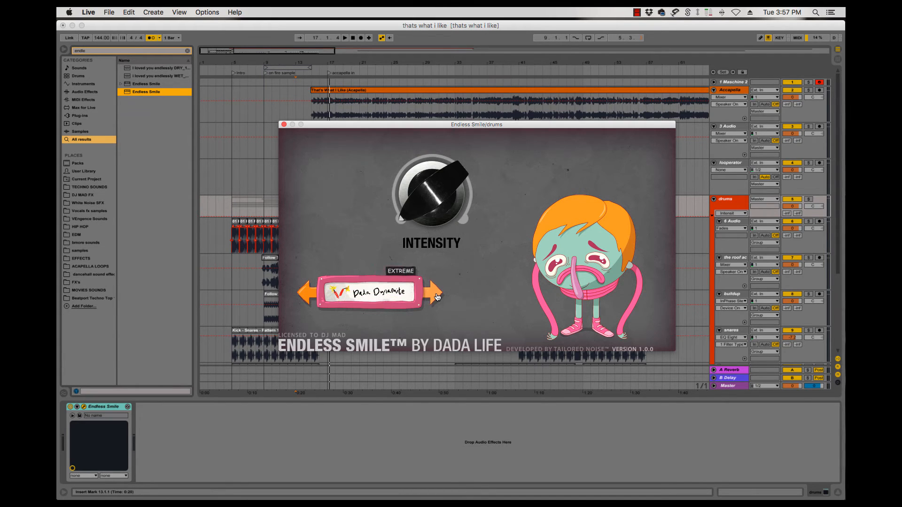
- Move the Endless Smile window below the drums group lane and make that lane taller for editing its Intensity automation
key("space")
left_click_drag(433, 223, 403, 310)
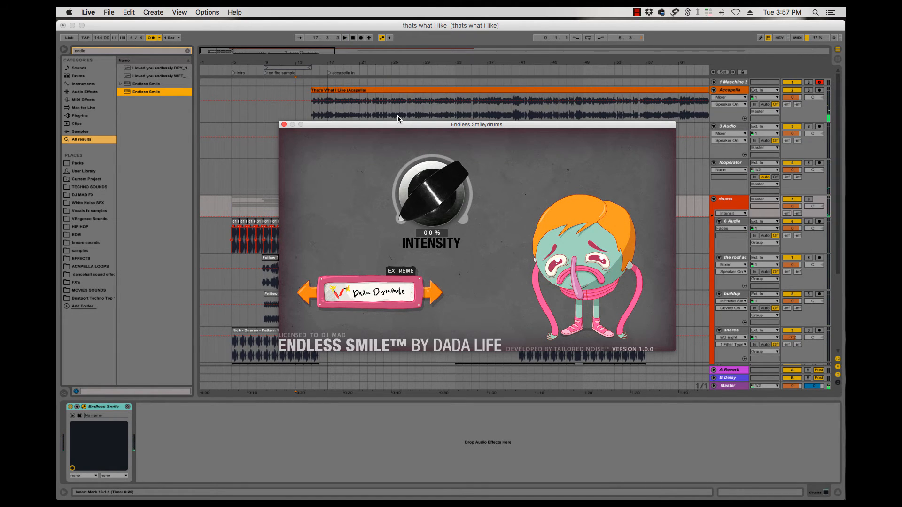
left_click_drag(405, 127, 441, 246)
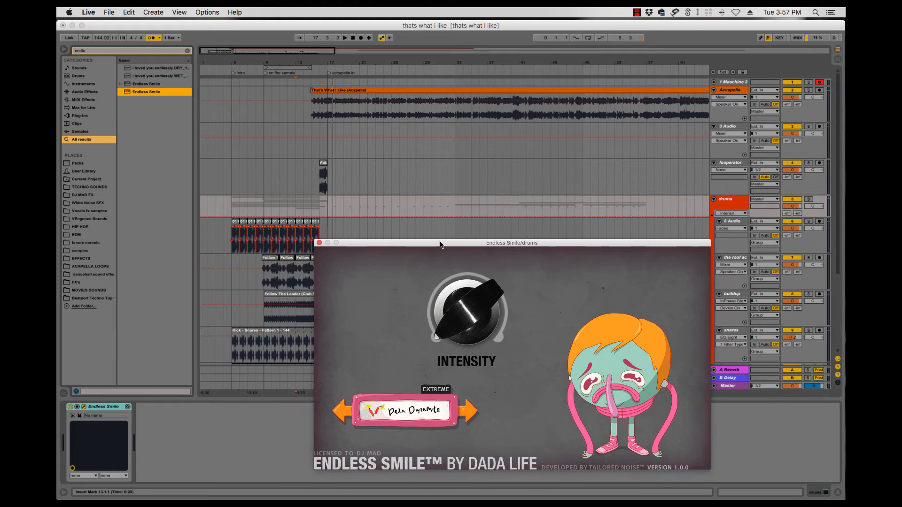
left_click_drag(729, 217, 730, 260)
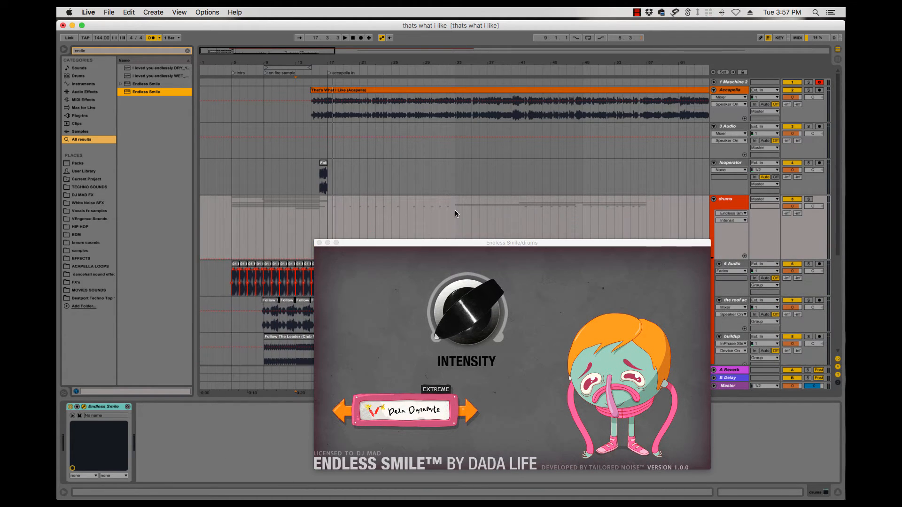
left_click(308, 227)
key("plus")
key("plus")
key("plus")
key("plus")
scroll(381, 210, "left", 3)
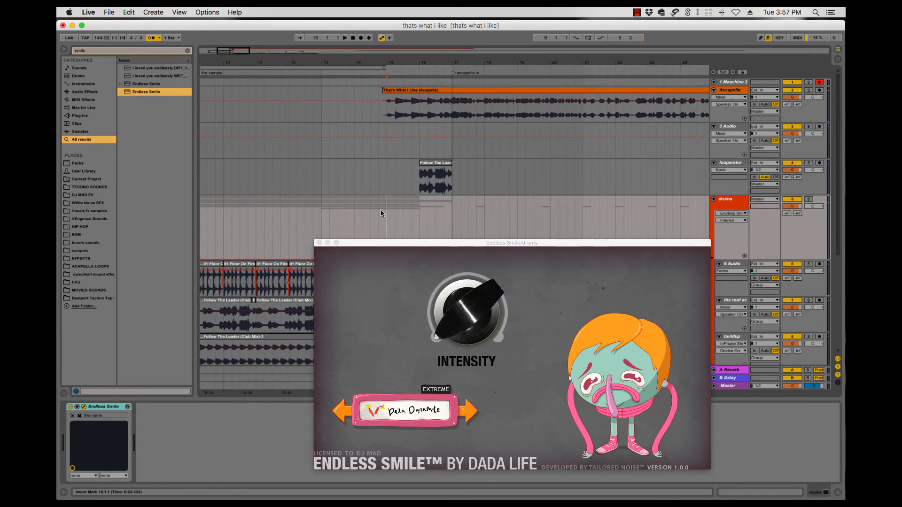
left_click_drag(398, 243, 342, 376)
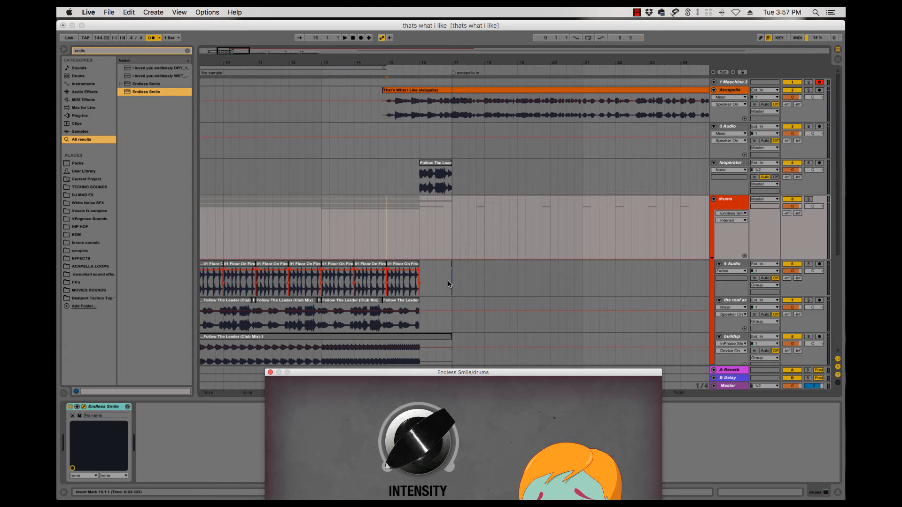
- Automate the drums group's Endless Smile Intensity to rise from zero at bar 13 to about 0.72 at bar 16, falling to zero just before bar 17
scroll(448, 281, "left", 4)
scroll(468, 244, "down", 2)
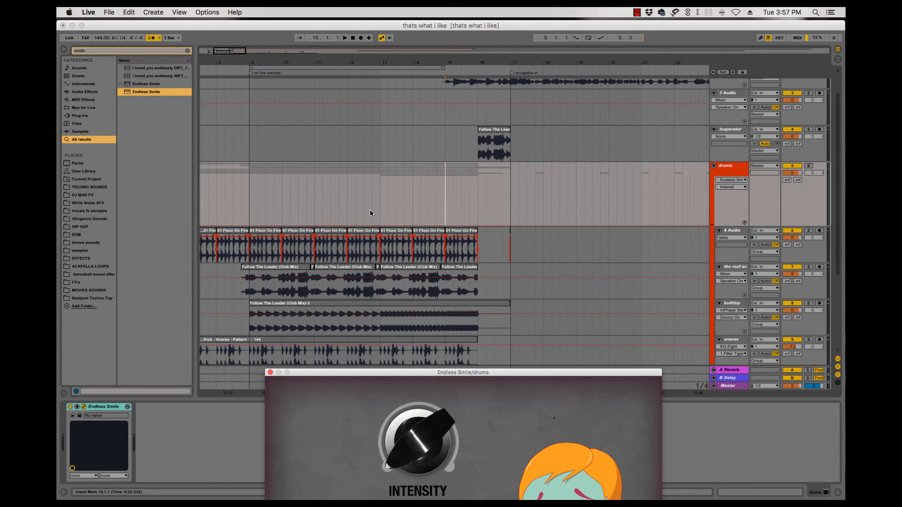
scroll(373, 210, "down", 6)
scroll(373, 210, "up", 5)
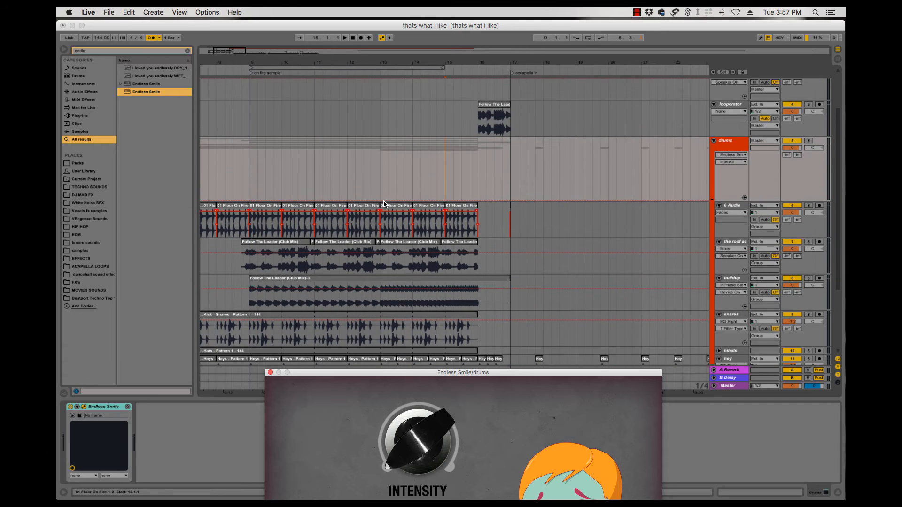
left_click(381, 204)
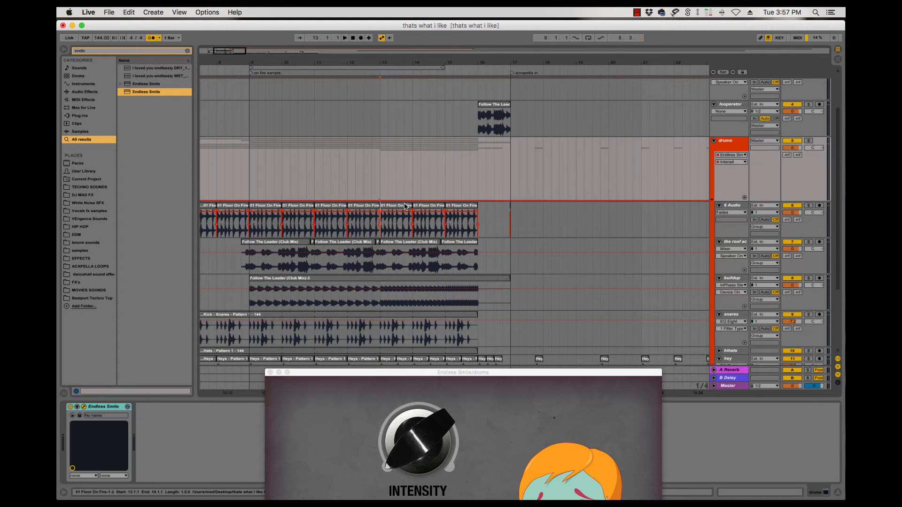
left_click(506, 204)
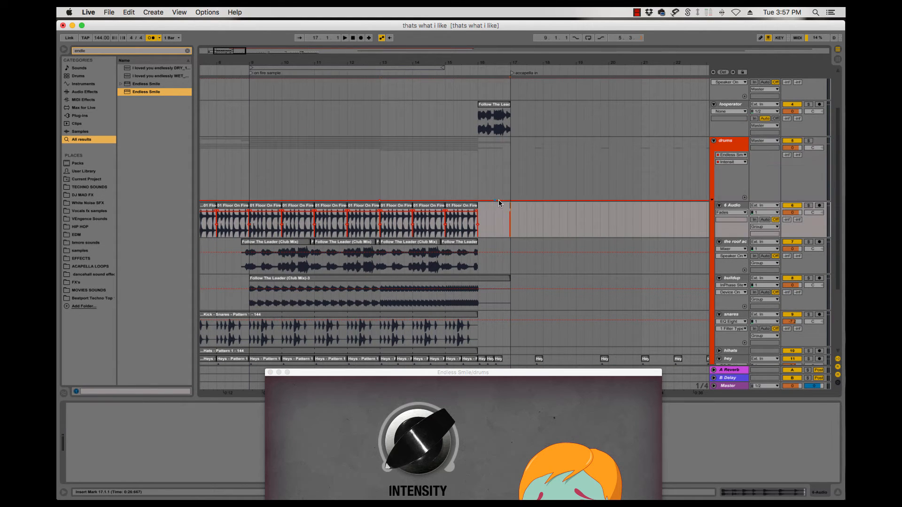
left_click(504, 200)
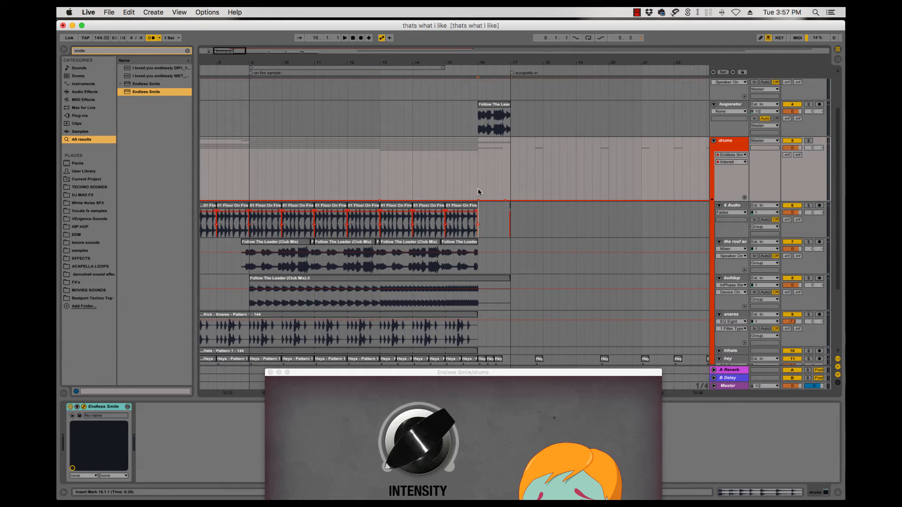
left_click_drag(478, 200, 478, 186)
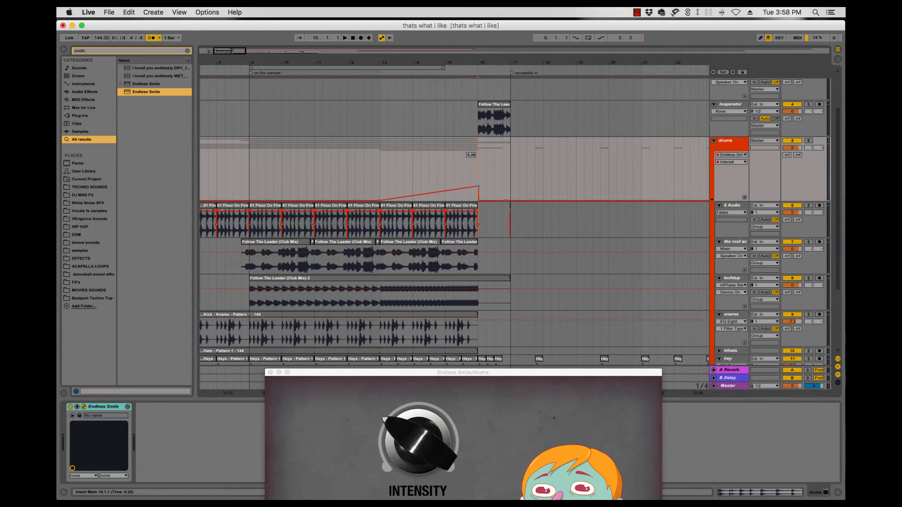
left_click(479, 202)
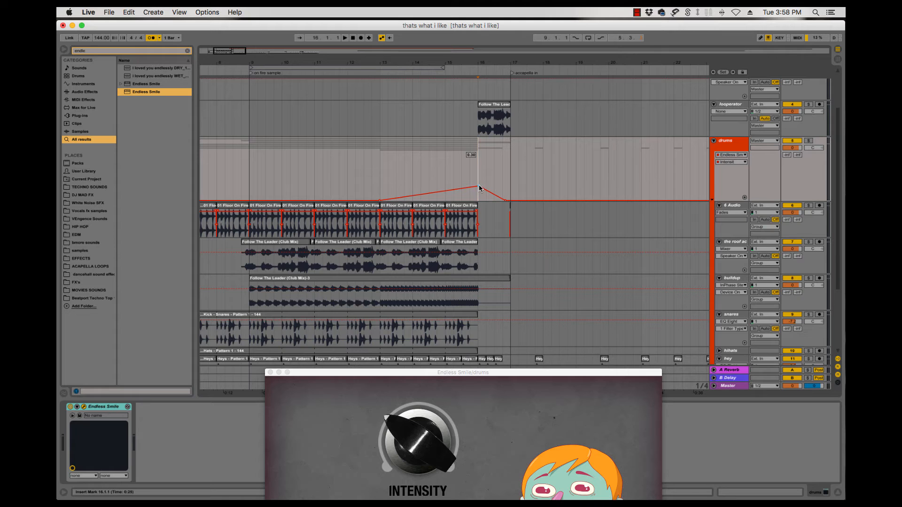
left_click_drag(478, 187, 478, 165)
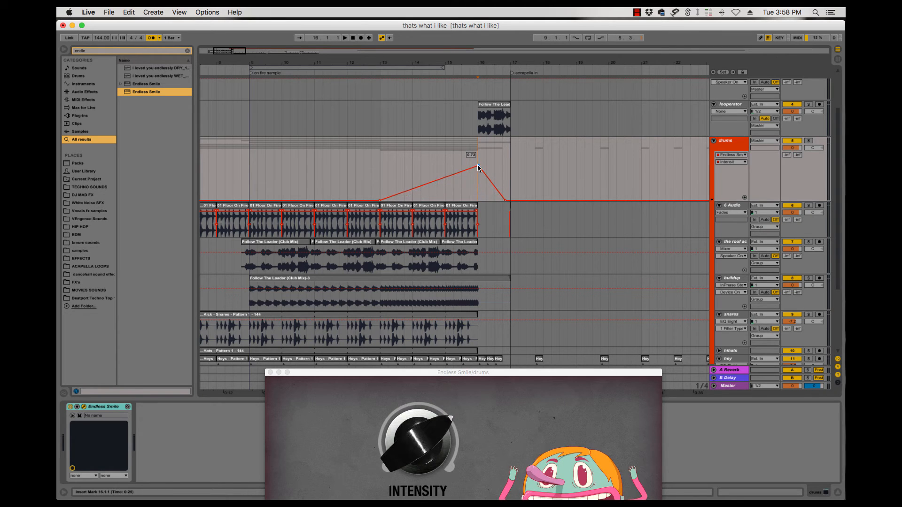
- Play the build-up from bar 13 to hear the Intensity automation, with the whole knob of the Endless Smile window in view
left_click(379, 176)
key("space")
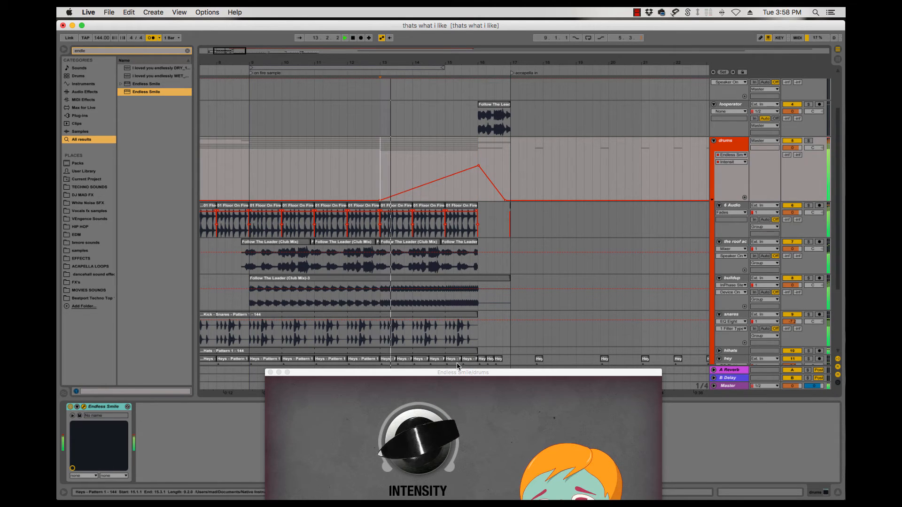
left_click_drag(458, 372, 449, 300)
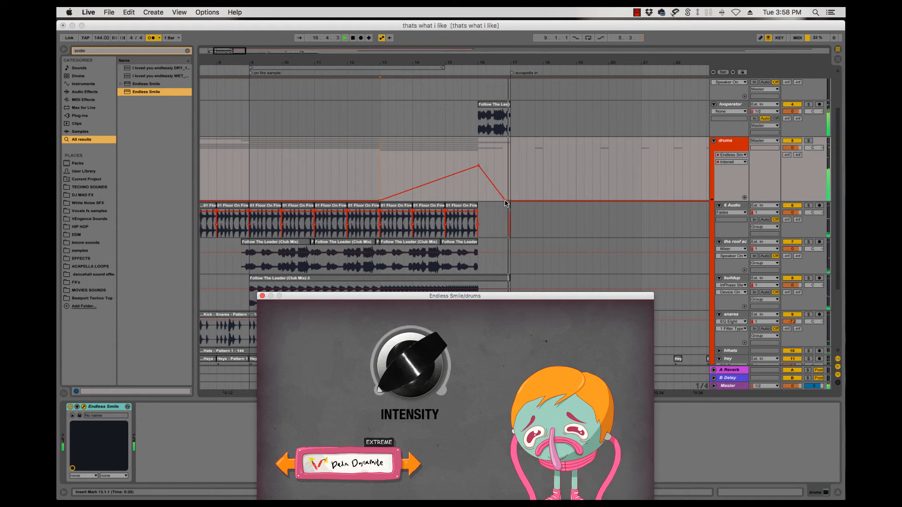
- Lower the Intensity automation peak at bar 16, start its ramp at bar 12, and audition the build-up from there
left_click_drag(477, 165, 479, 176)
left_click_drag(380, 203, 358, 199)
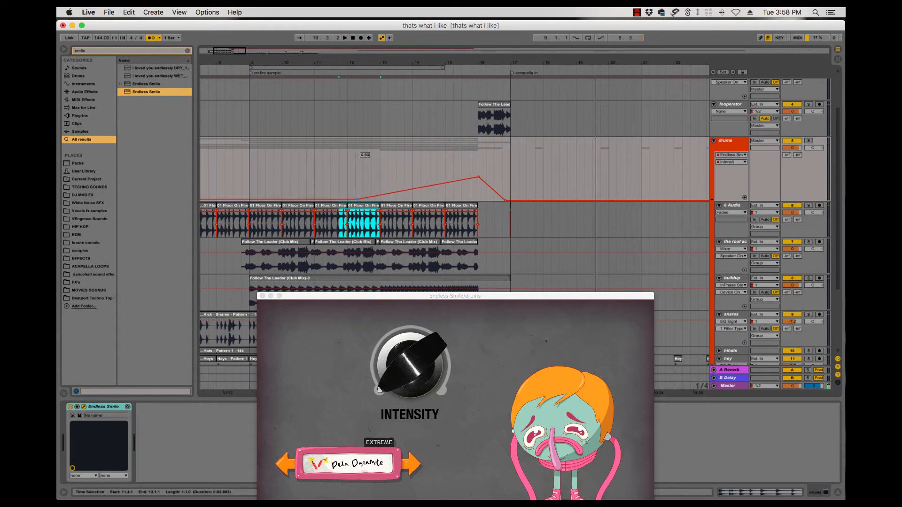
left_click(347, 194)
key("space")
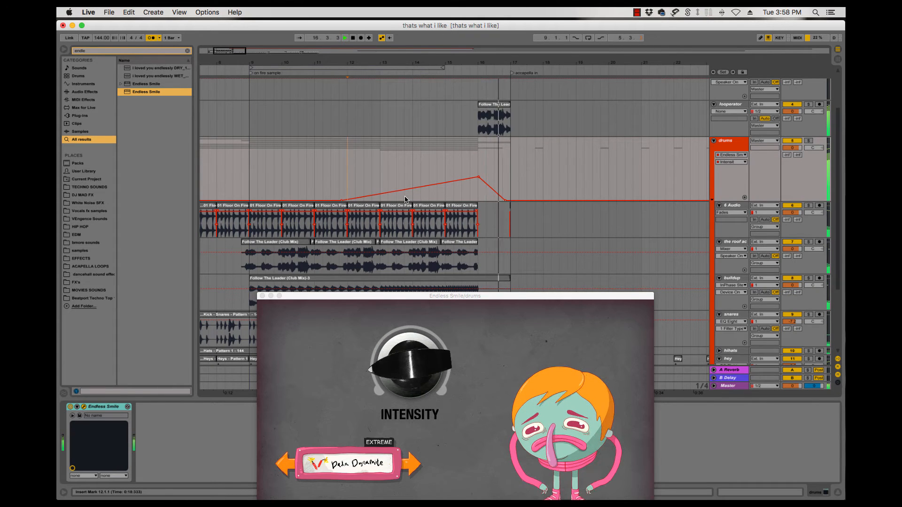
key("space")
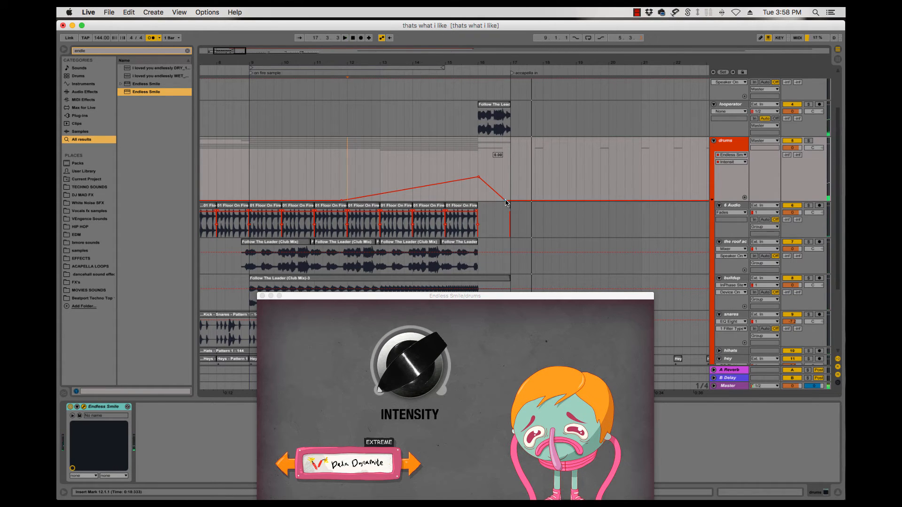
- Raise the drums group's Endless Smile Intensity automation peak at bar 16 and audition the build-up into the drop
key("space")
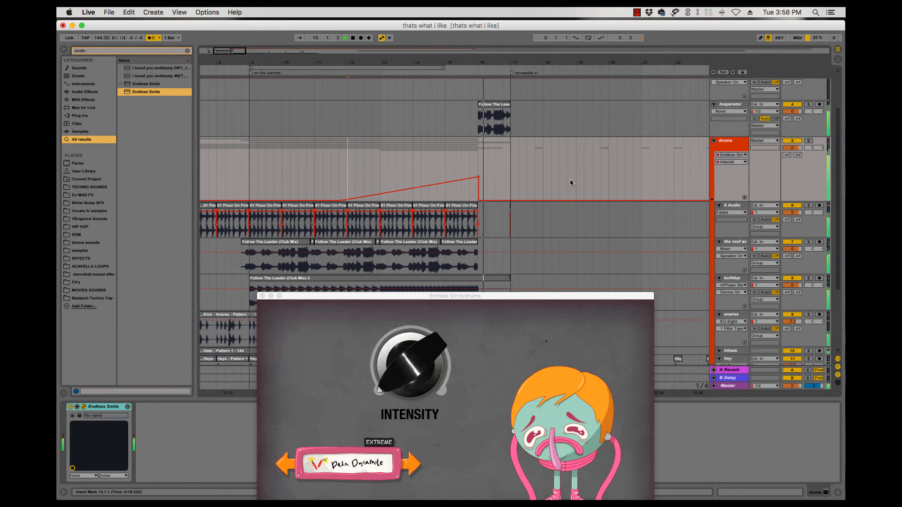
key("space")
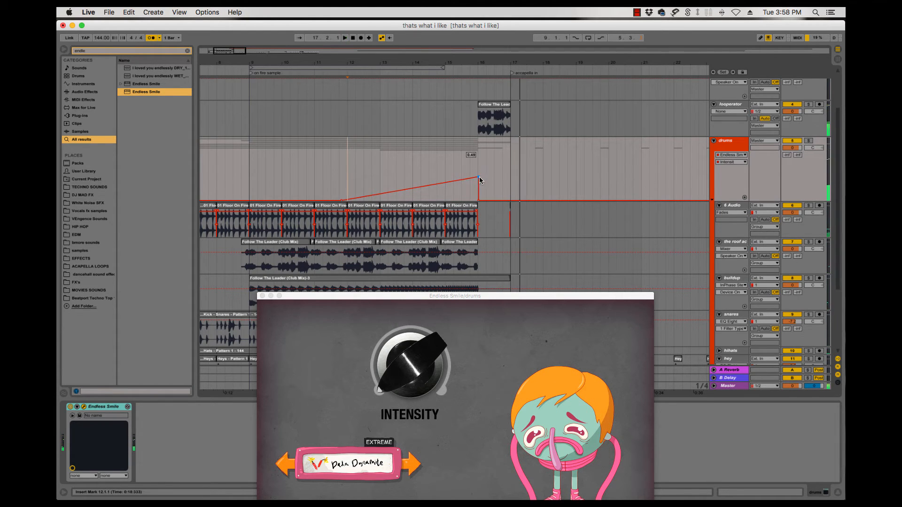
left_click_drag(478, 177, 478, 168)
key("space")
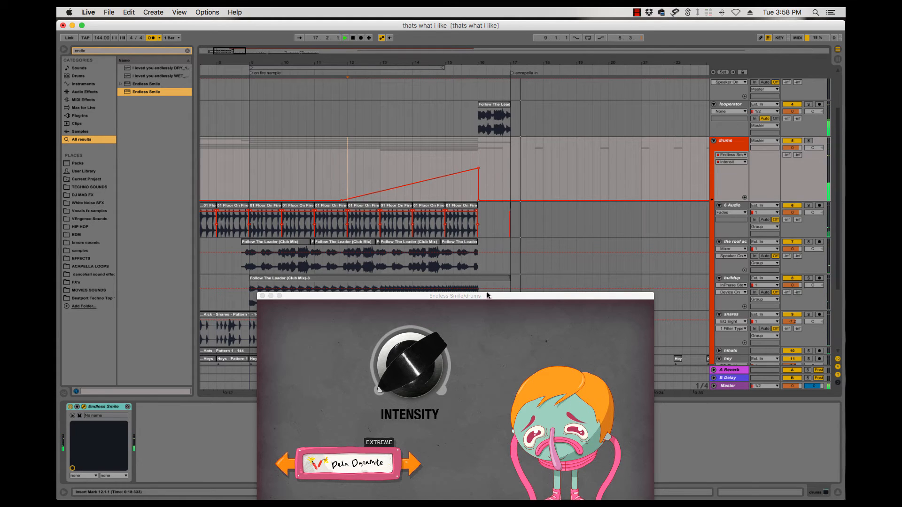
key("space")
- Move the "the roof acc" track out of the drums group and place it directly above the group
left_click_drag(486, 310, 503, 383)
scroll(434, 245, "down", 1)
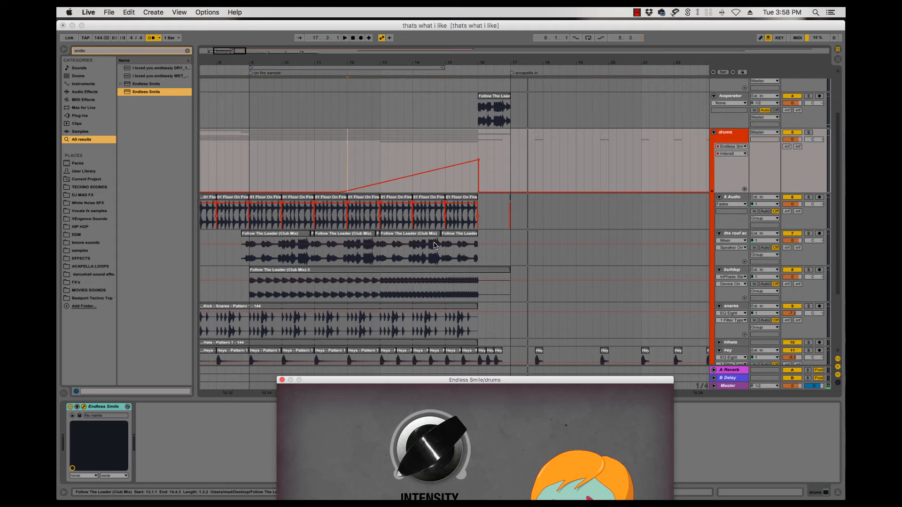
left_click(734, 235)
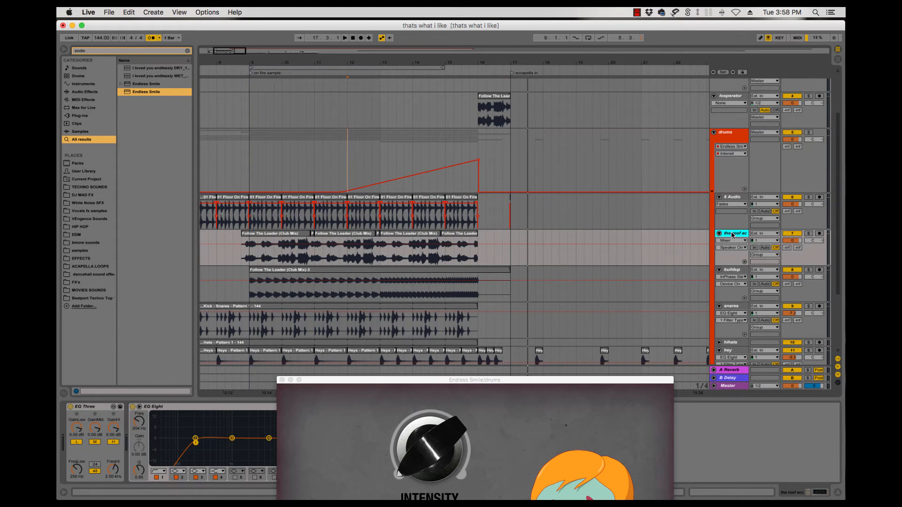
left_click_drag(736, 132, 734, 134)
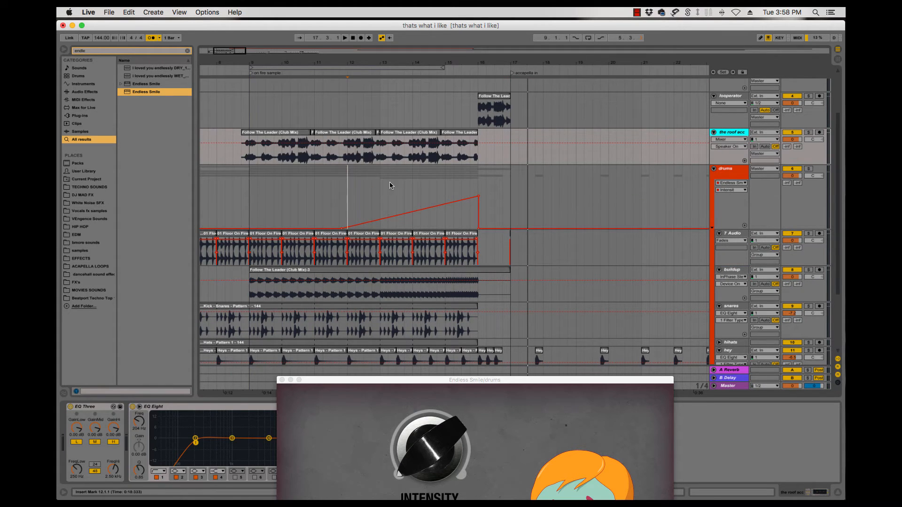
- Audition the build-up and raise the drums group's Intensity automation peak at bar 16 a little further
key("space")
left_click_drag(566, 380, 471, 305)
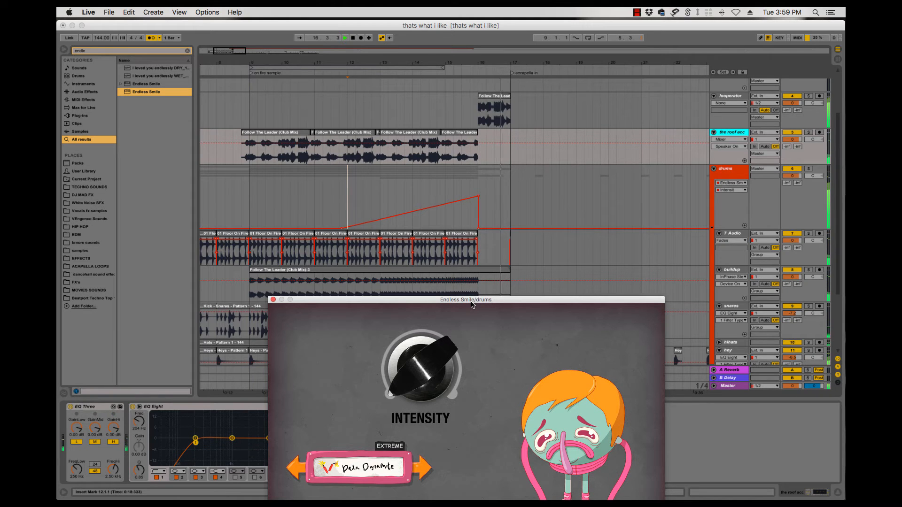
left_click(404, 171)
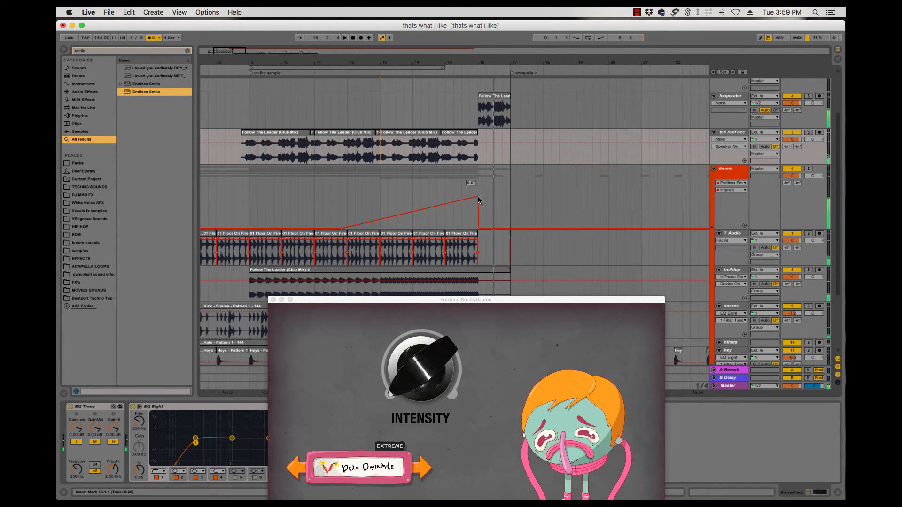
left_click_drag(478, 197, 478, 192)
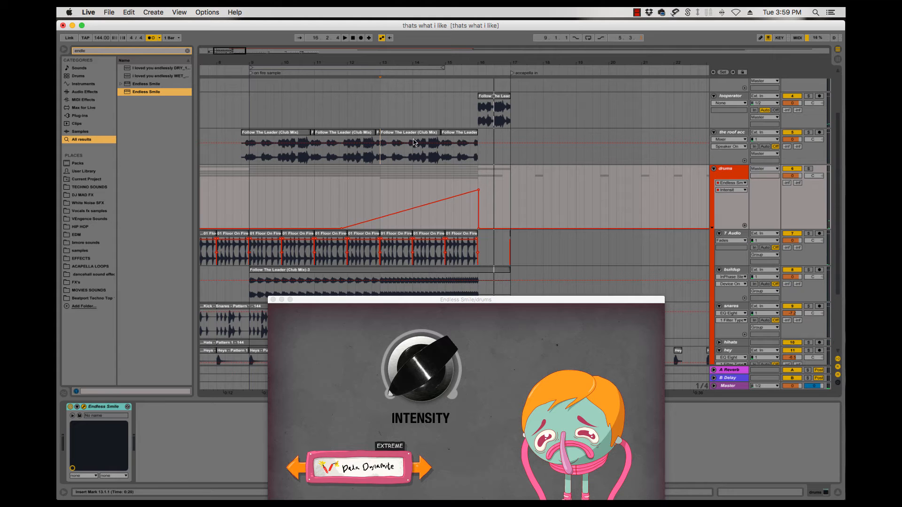
key("space")
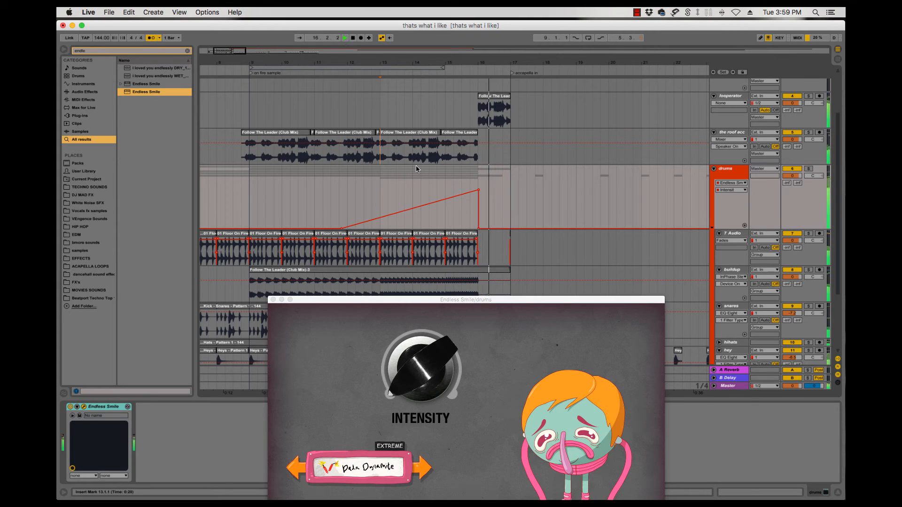
key("space")
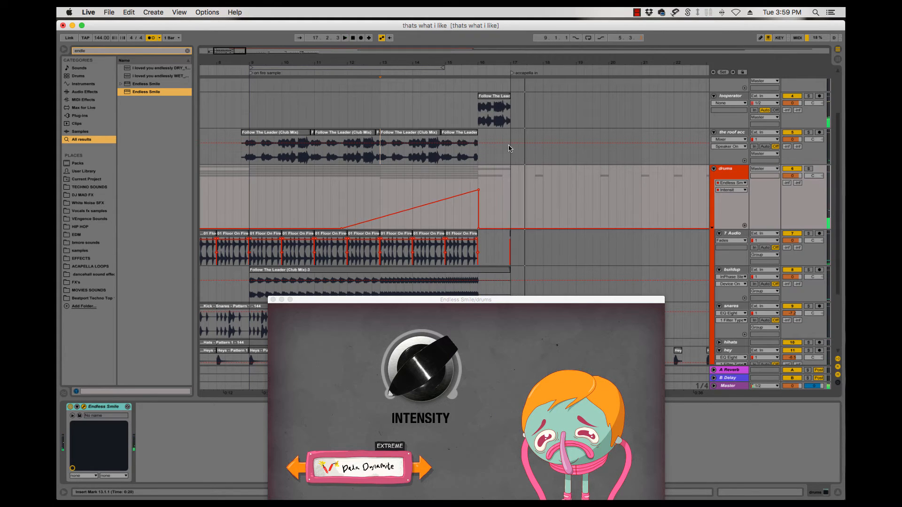
- Close the drums effect window, load Endless Smile on the "the roof acc" track and show its Intensity automation
left_click(273, 300)
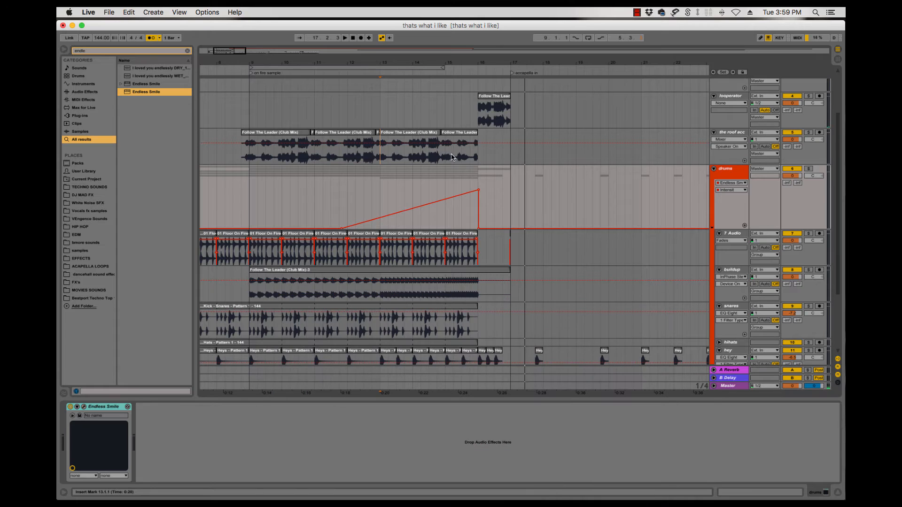
left_click(730, 133)
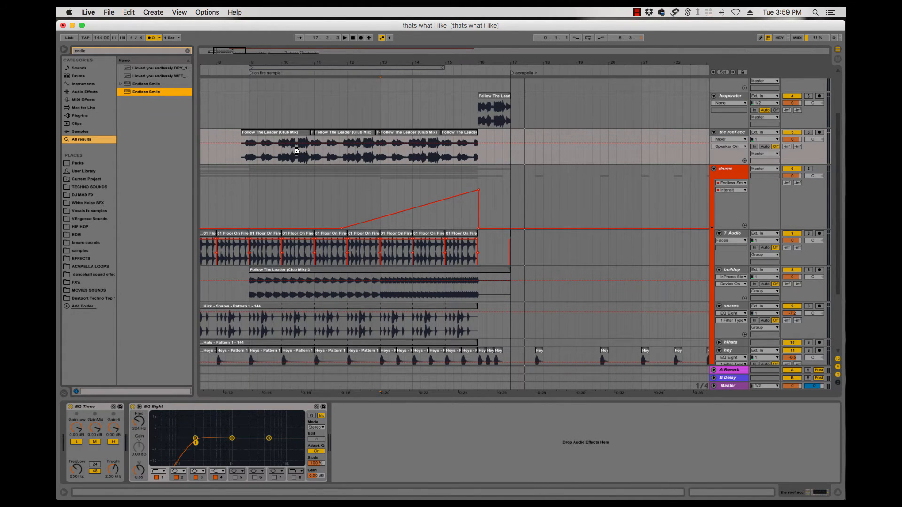
mouse_move(439, 343)
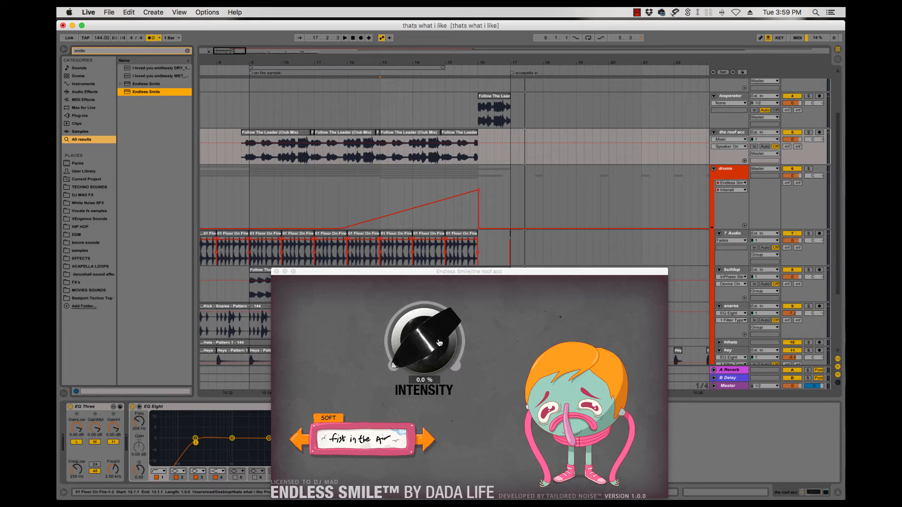
left_click(408, 355)
left_click(386, 225)
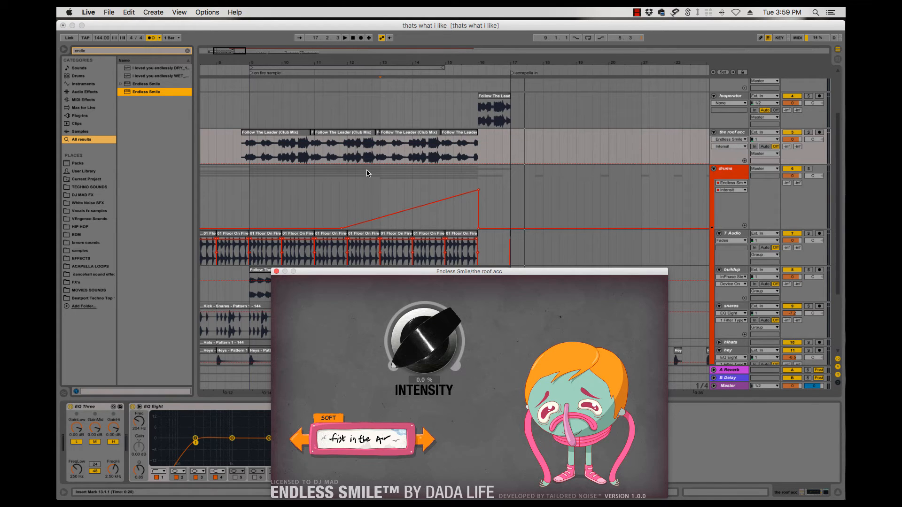
- Draw a rising Intensity automation ramp on the "the roof acc" track, peaking at bar 16, and play it back
left_click(247, 165)
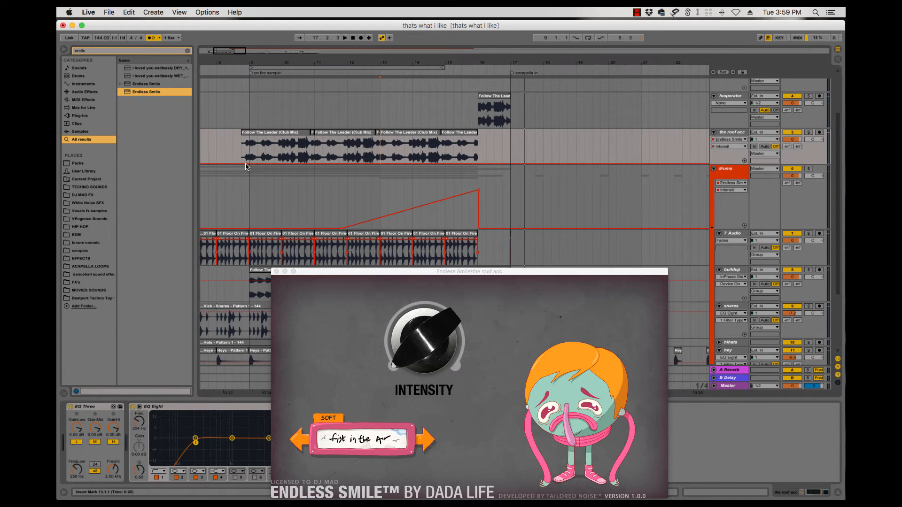
left_click(479, 166)
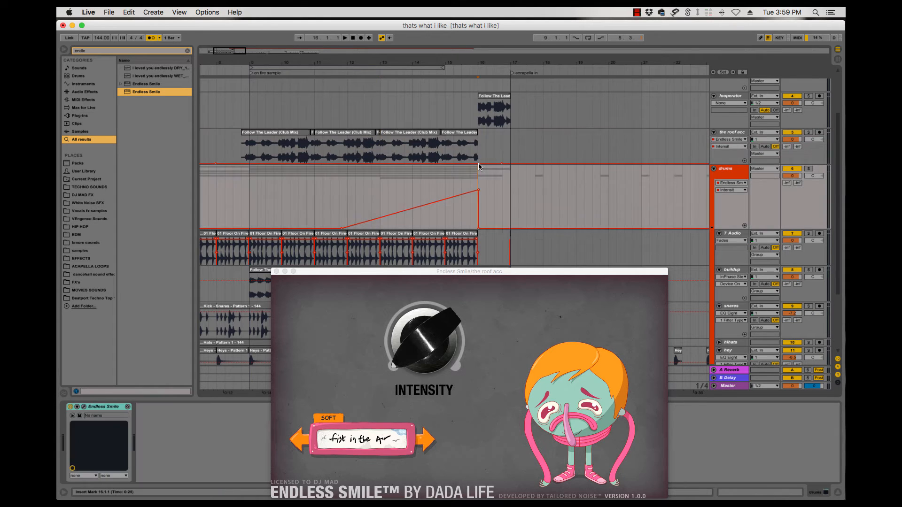
left_click_drag(478, 165, 479, 146)
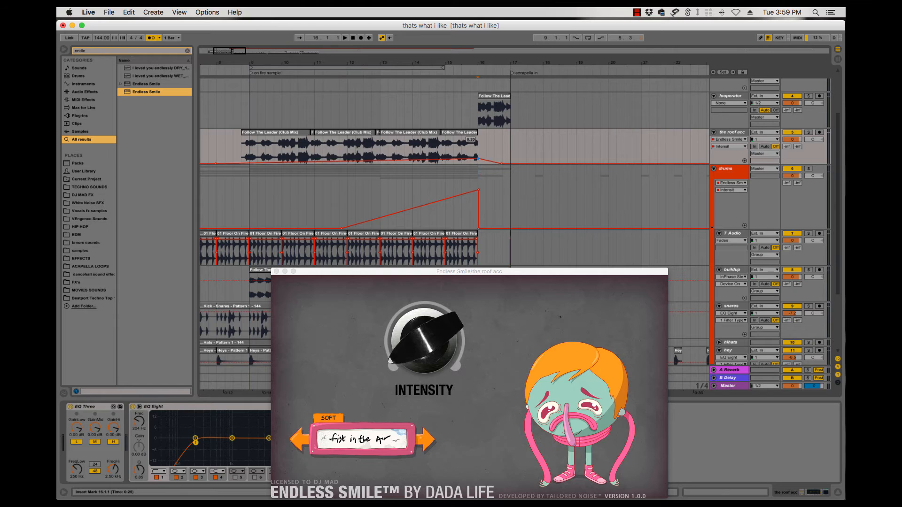
left_click(234, 151)
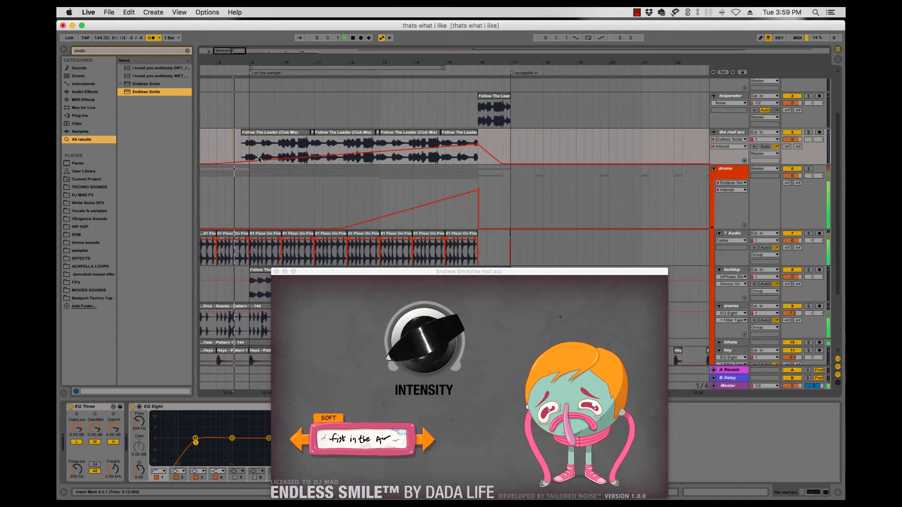
key("space")
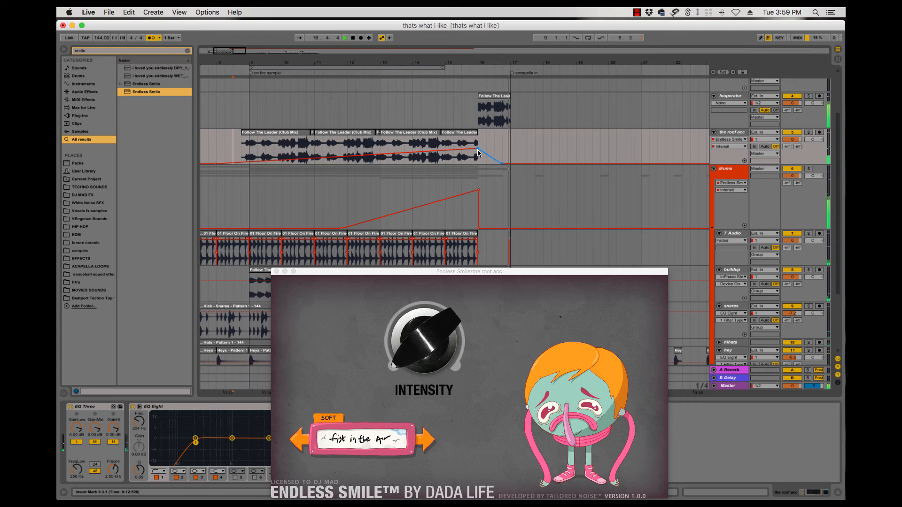
- Raise the "the roof acc" Intensity peak at bar 16, bend the ramp to climb mostly after bar 15, and audition it
left_click_drag(478, 150, 478, 140)
left_click(456, 151)
key("space")
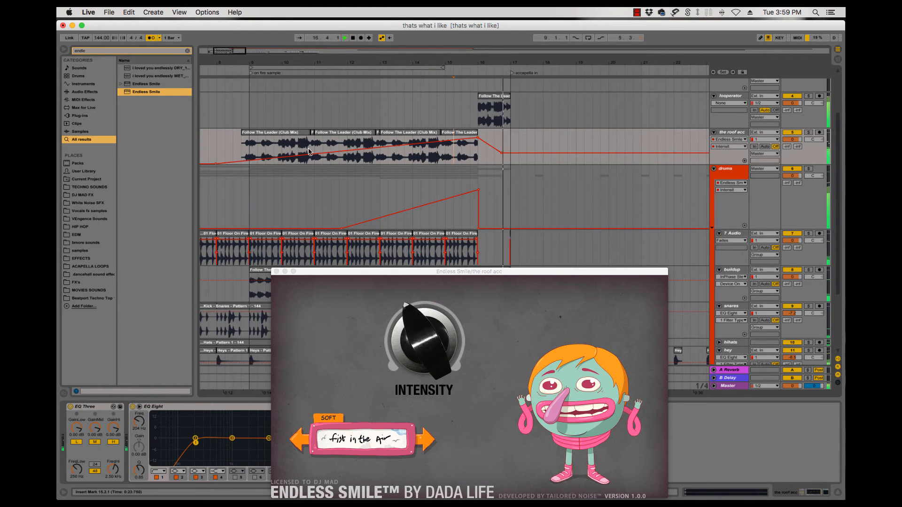
left_click(242, 151)
key("space")
key("space")
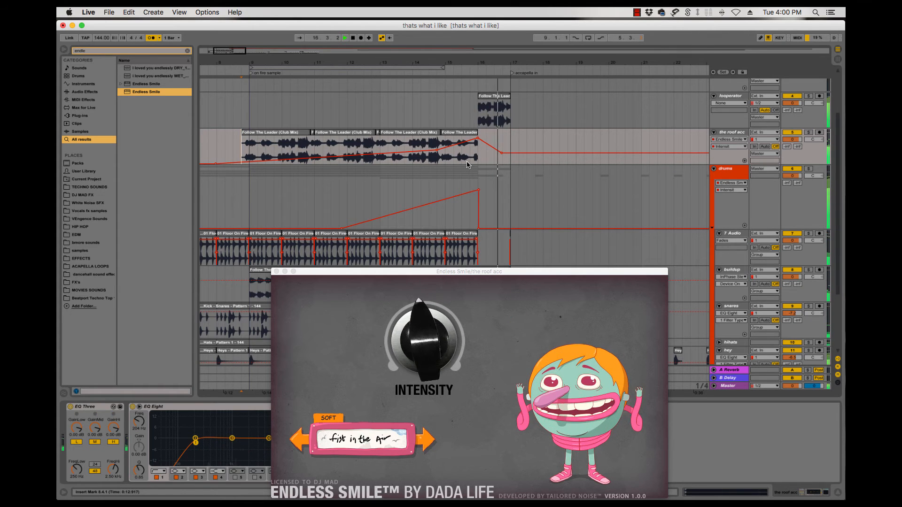
- Play the arrangement from the intro marker through the build-up to review both Intensity ramps
scroll(467, 165, "left", 5)
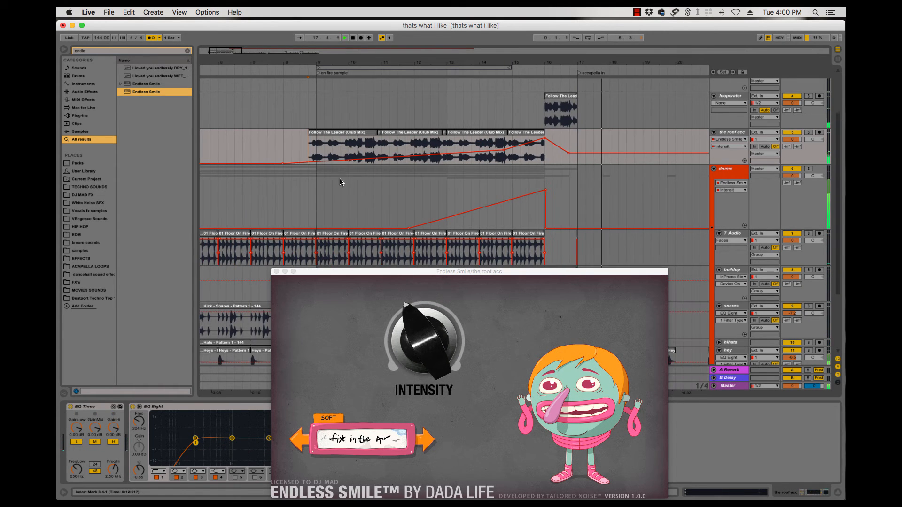
scroll(263, 193, "left", 1)
left_click(320, 195)
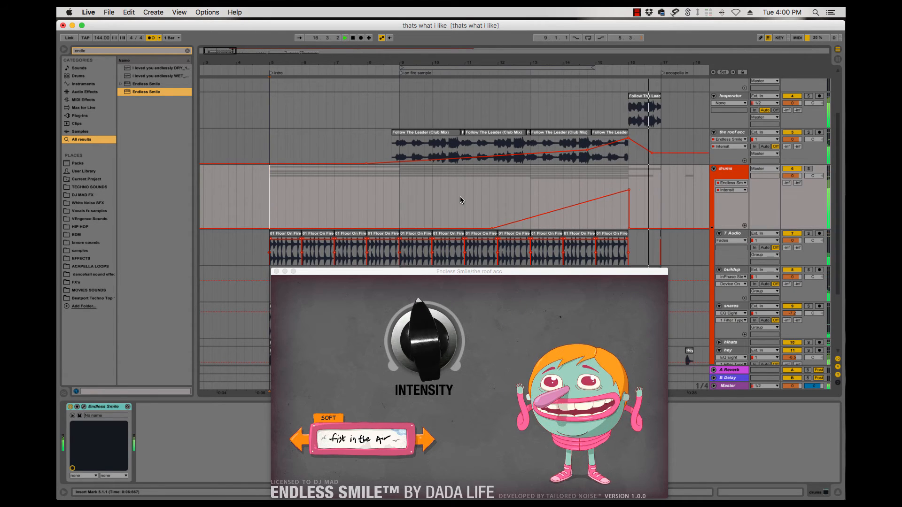
key("space")
- Delete the three short clips between bars 16 and 17 on the hey track and play back the transition
left_click_drag(619, 271, 500, 262)
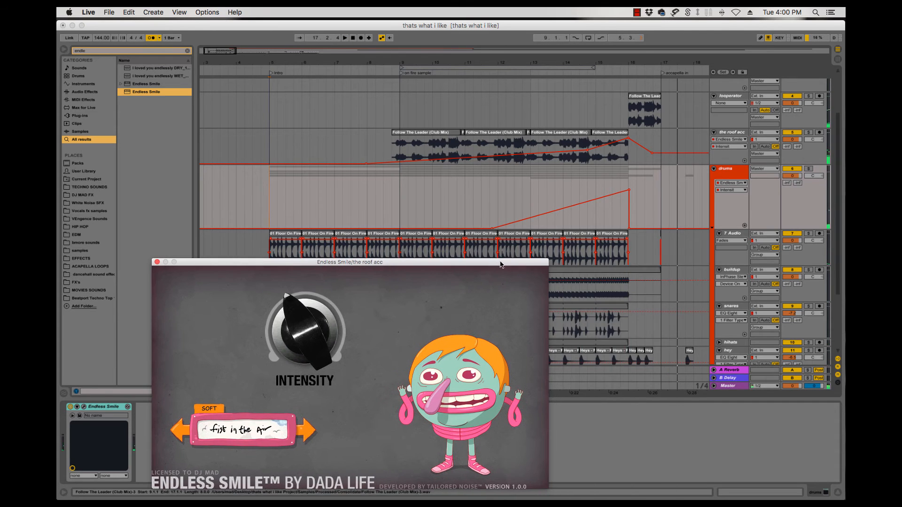
scroll(664, 247, "down", 4)
left_click(634, 268)
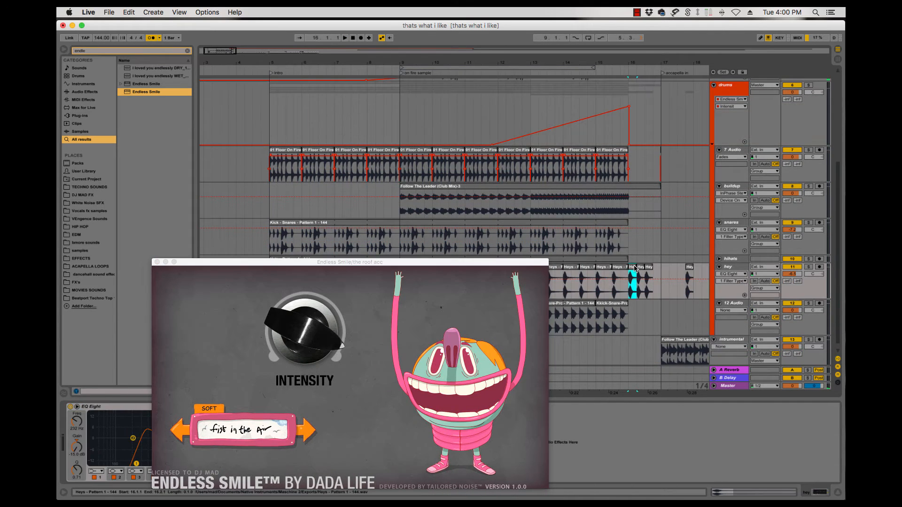
left_click(640, 267)
key("Delete")
left_click(648, 268)
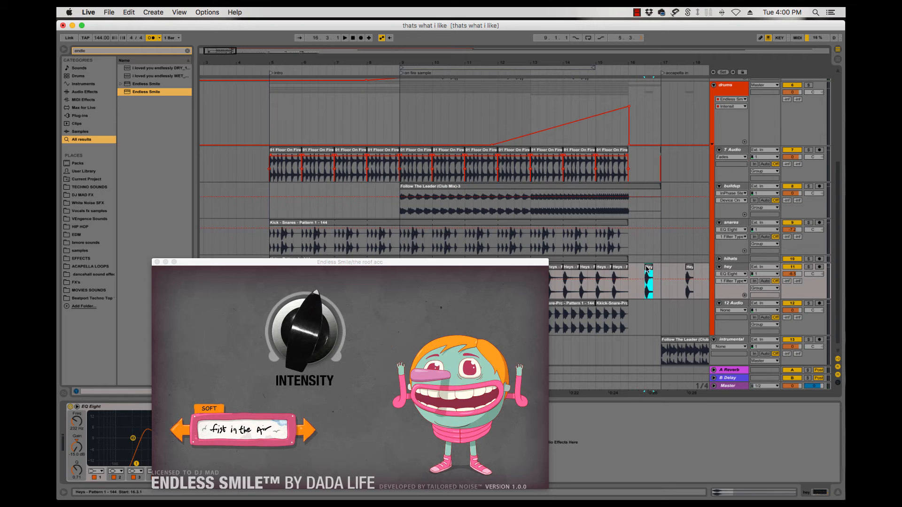
key("Delete")
left_click(598, 285)
key("space")
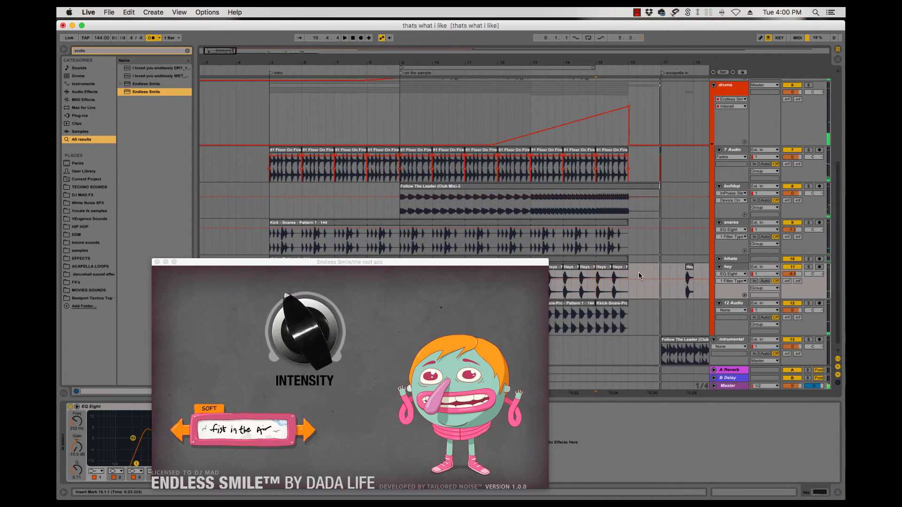
- Cut one beat out of the Accapella clip at the second beat of bar 16 and audition the gap
scroll(634, 258, "up", 5)
scroll(635, 258, "up", 1)
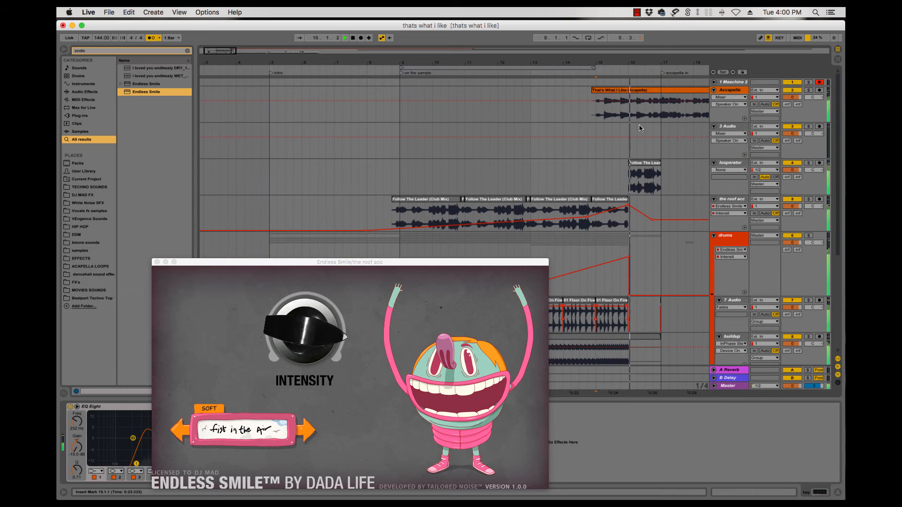
left_click_drag(637, 121, 644, 119)
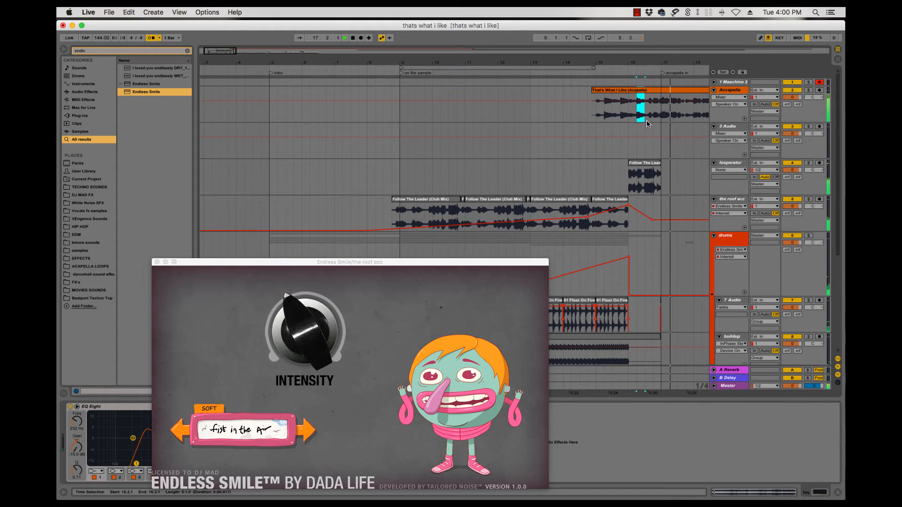
key("super+e")
left_click(620, 122)
key("space")
key("space")
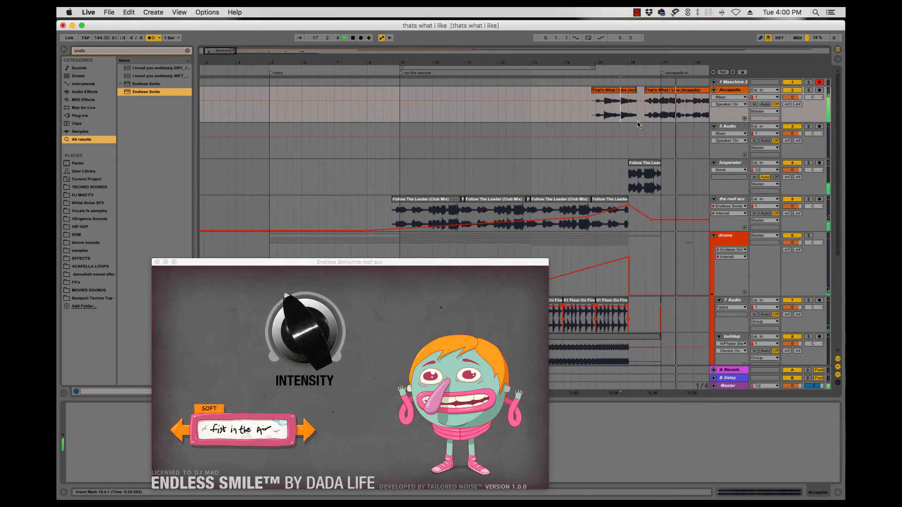
- Show the fades on the Accapella track and add short fades to the clip edges around the gap
key("space")
left_click(736, 100)
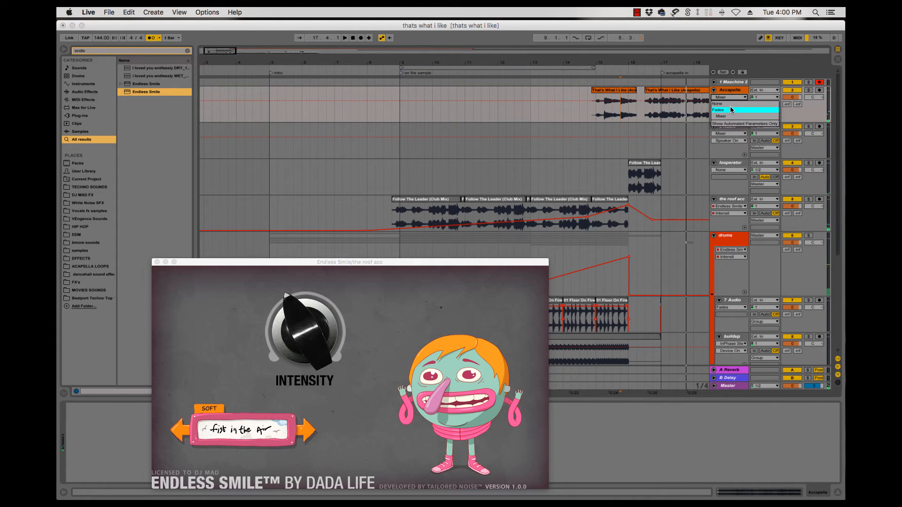
left_click(733, 107)
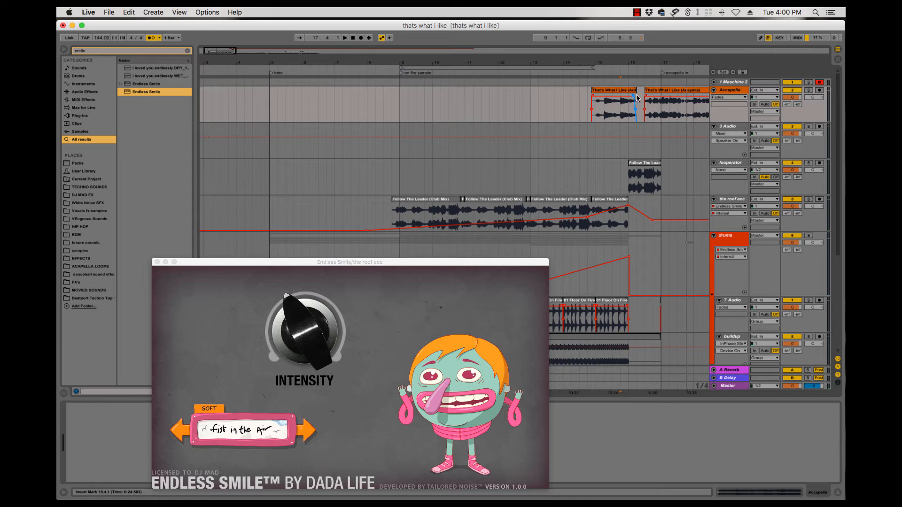
- Listen to the faded vocal transition and delete the Accapella clip before the gap
key("space")
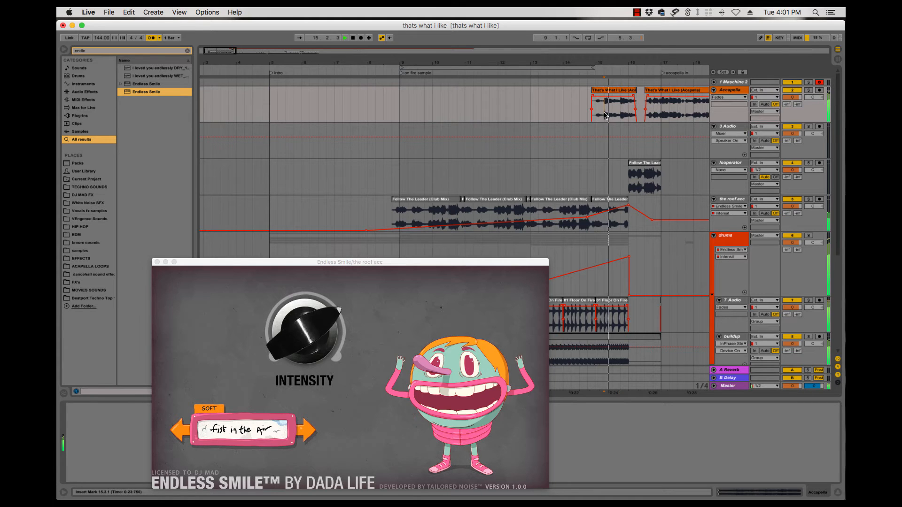
left_click(622, 92)
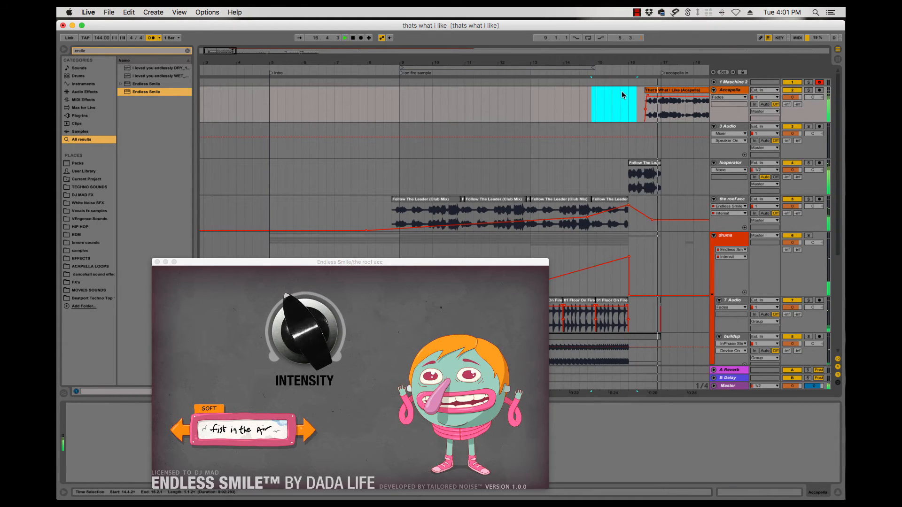
- Audition the transition without the short Accapella clip before the gap, and undo that clip's deletion
left_click(605, 111)
key("space")
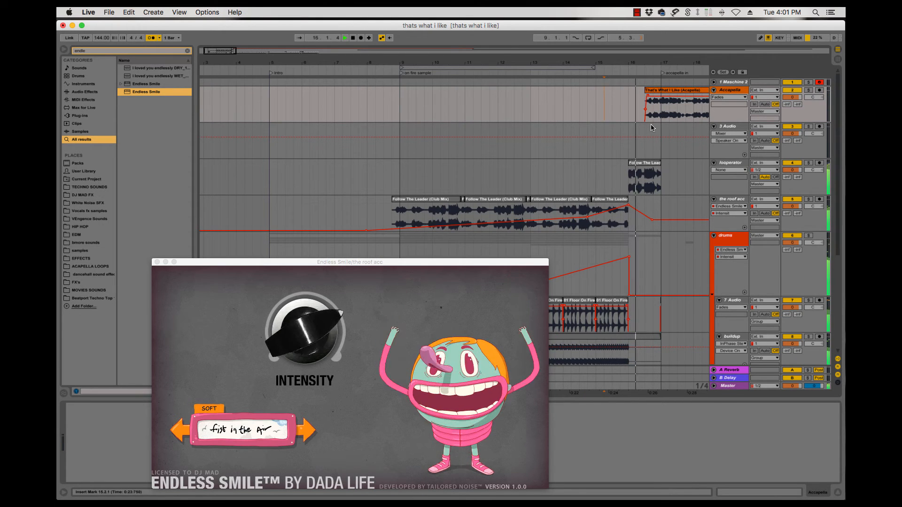
key("super+z")
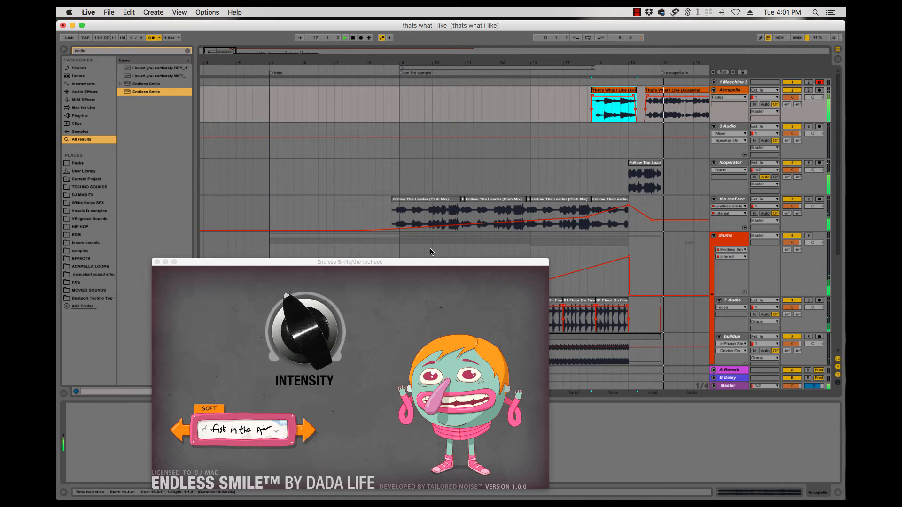
key("space")
- Move the Endless Smile window aside, close it, and save the current Live set
left_click_drag(359, 262, 491, 176)
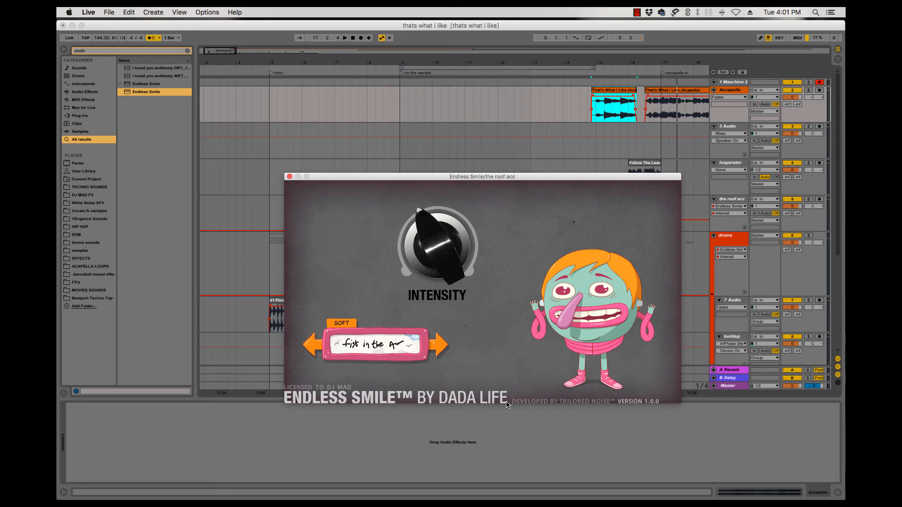
left_click_drag(567, 179, 505, 166)
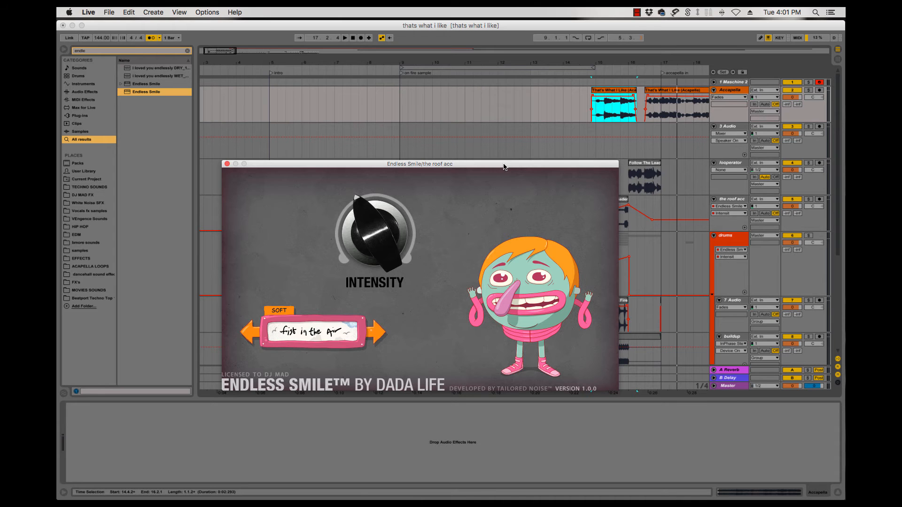
left_click_drag(504, 166, 497, 184)
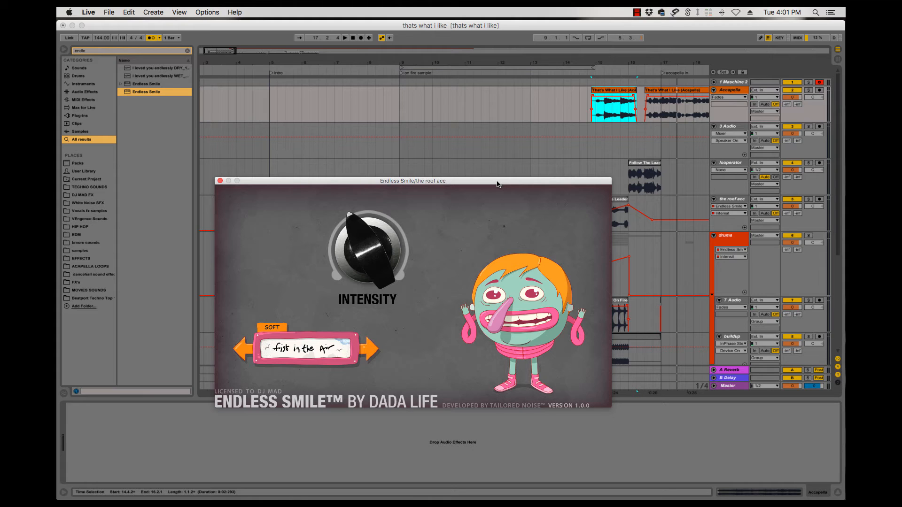
left_click(219, 181)
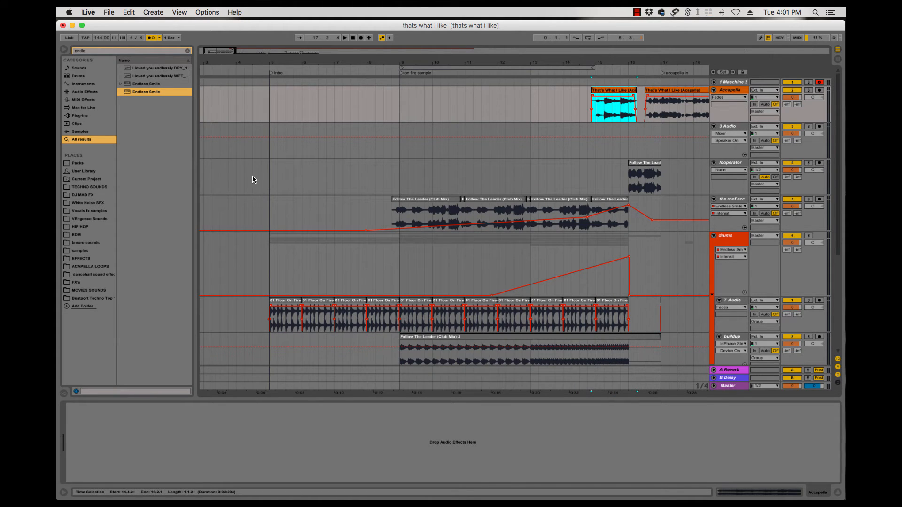
key("super+s")
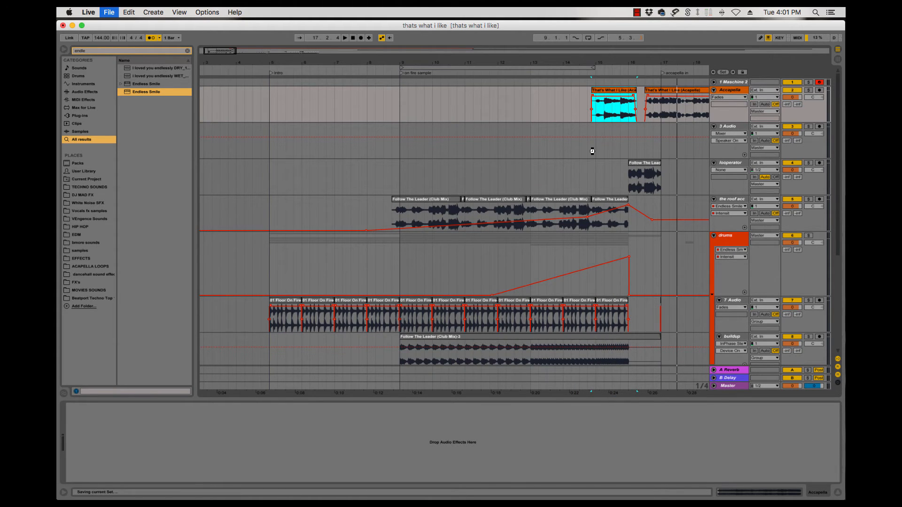
key("Up")
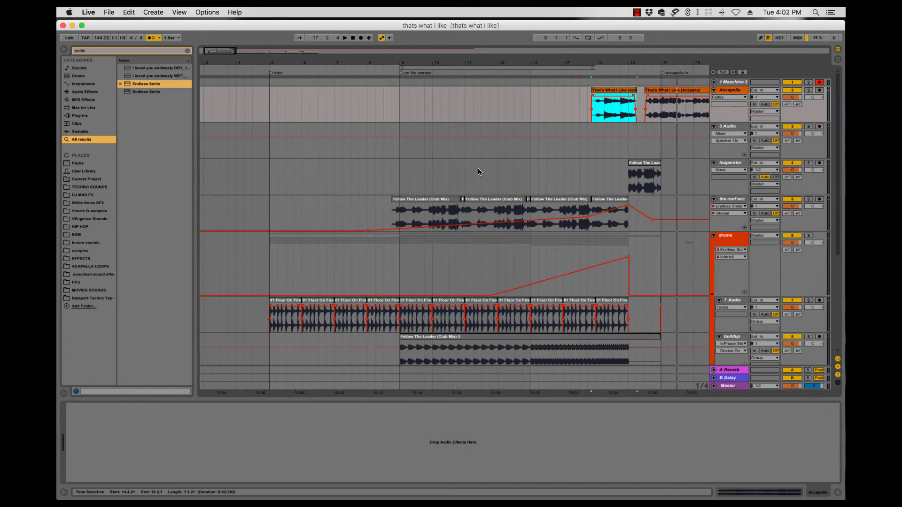
- Select the whole arrangement and move it four bars later so the drums start at bar 9
key("minus")
key("minus")
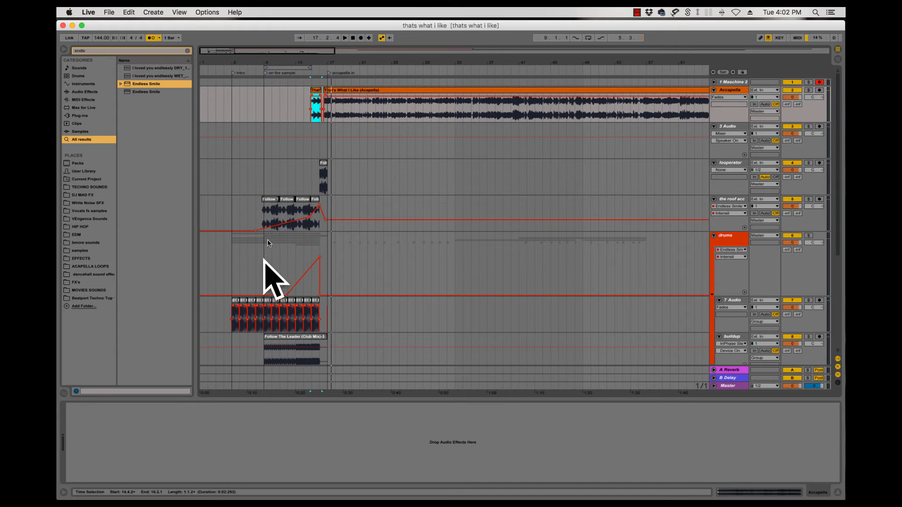
key("super+a")
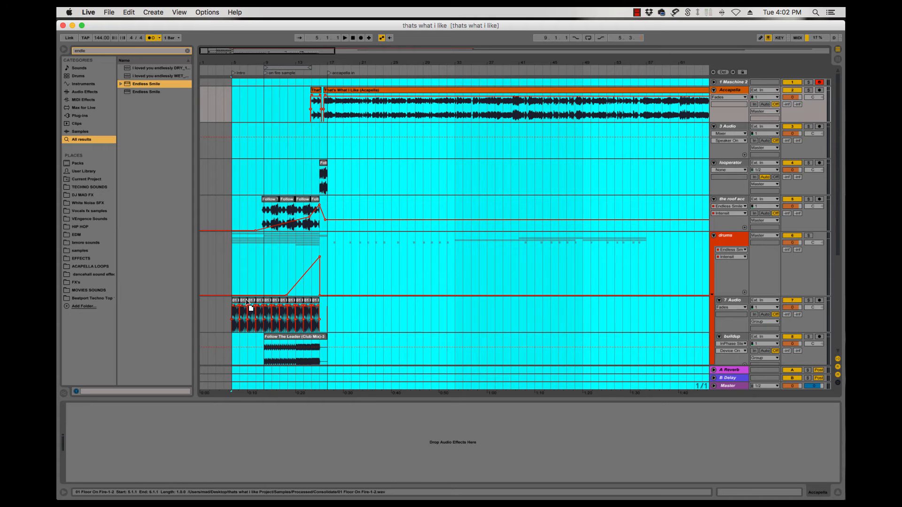
left_click_drag(247, 301, 265, 299)
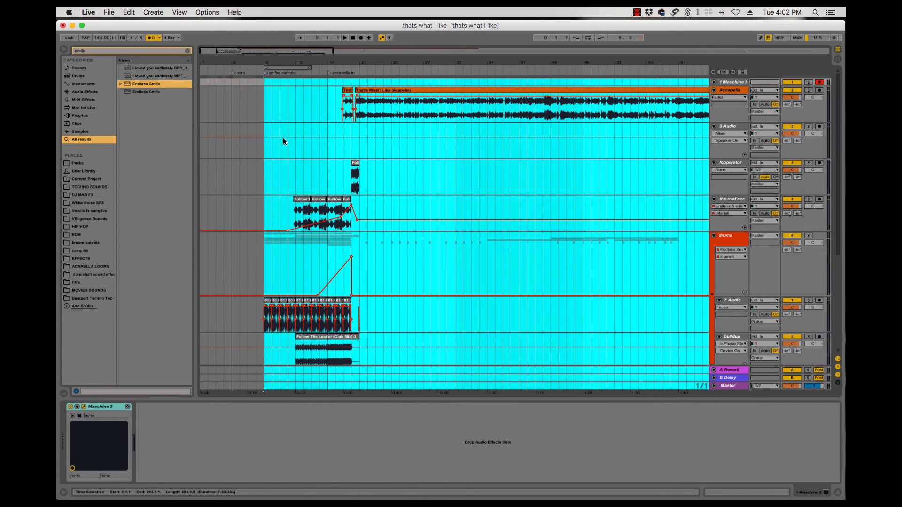
- Move the "accapella in" locator to bar 21 and the "on fire sample" locator to bar 13
left_click(328, 177)
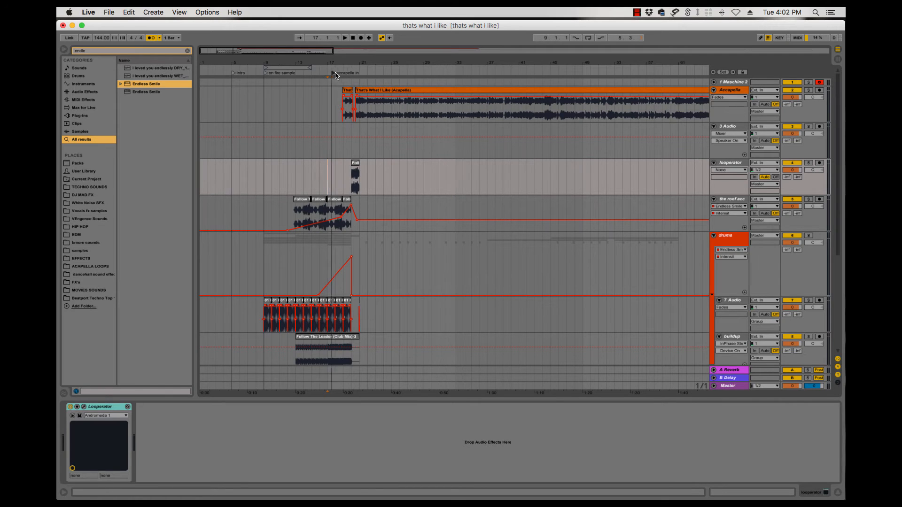
left_click_drag(336, 75, 361, 75)
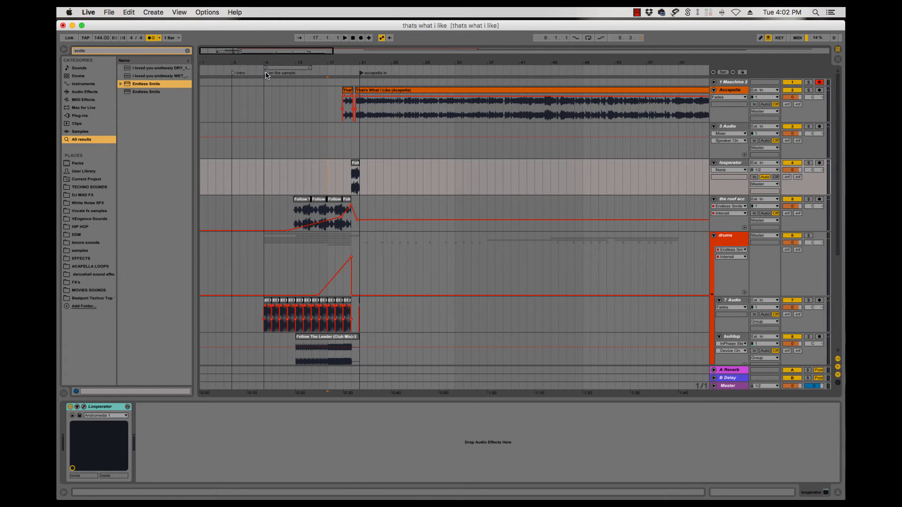
left_click_drag(266, 75, 296, 77)
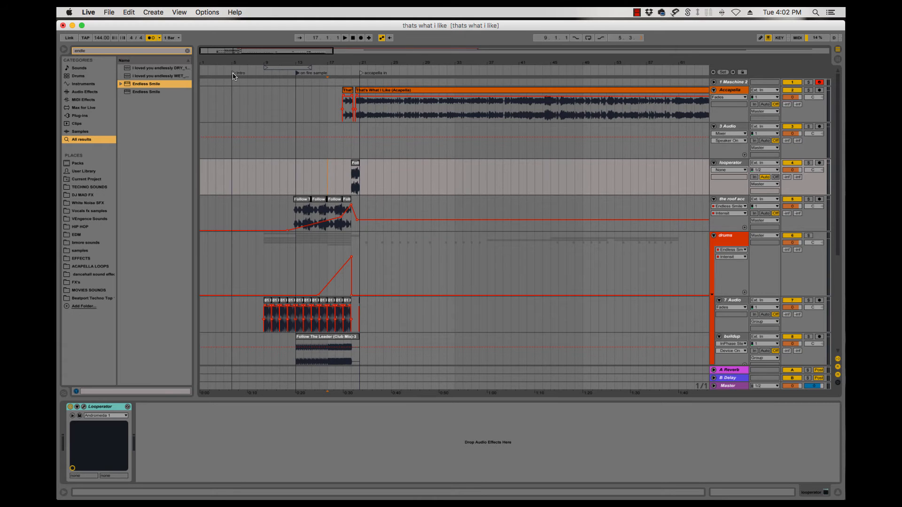
- Move the first 01 Floor On Fire clip to bar 5 and duplicate it repeatedly to fill the intro up to bar 10
left_click_drag(269, 310, 237, 306)
key("super+d")
key("super+d")
key("super+d")
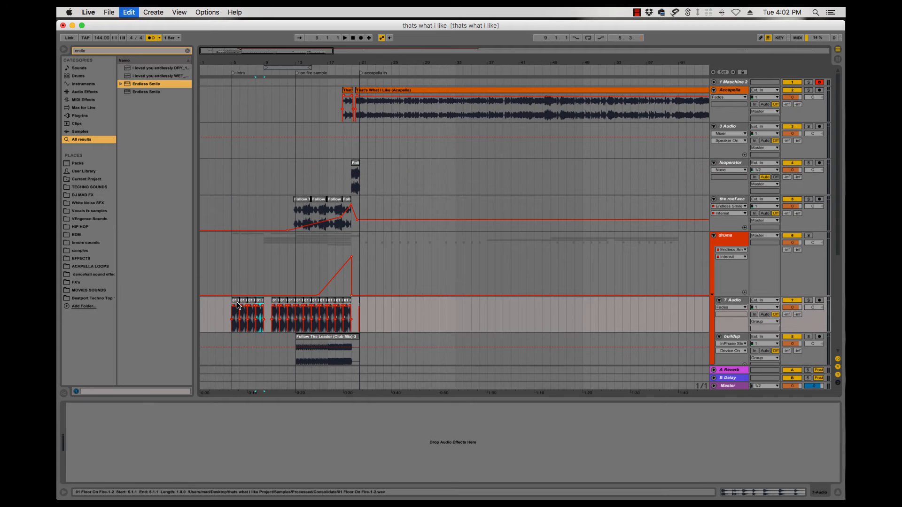
- Copy bars 13 to 15 of the roof acc track and paste them at bar 9
left_click(302, 202)
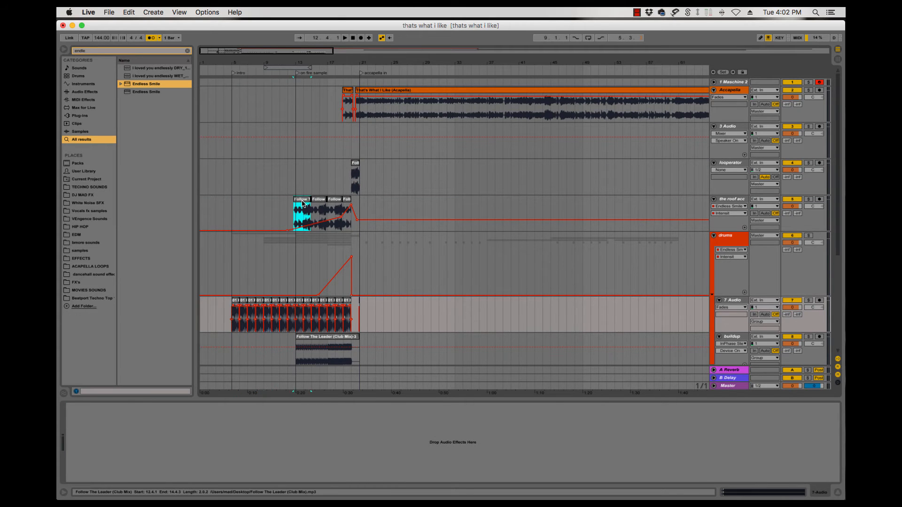
key("plus")
key("plus")
scroll(417, 217, "left", 1)
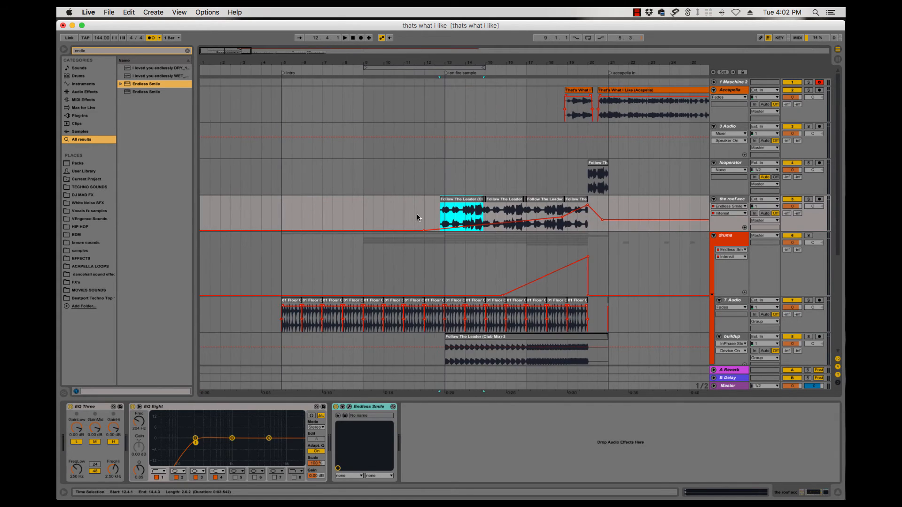
left_click_drag(446, 217, 472, 220)
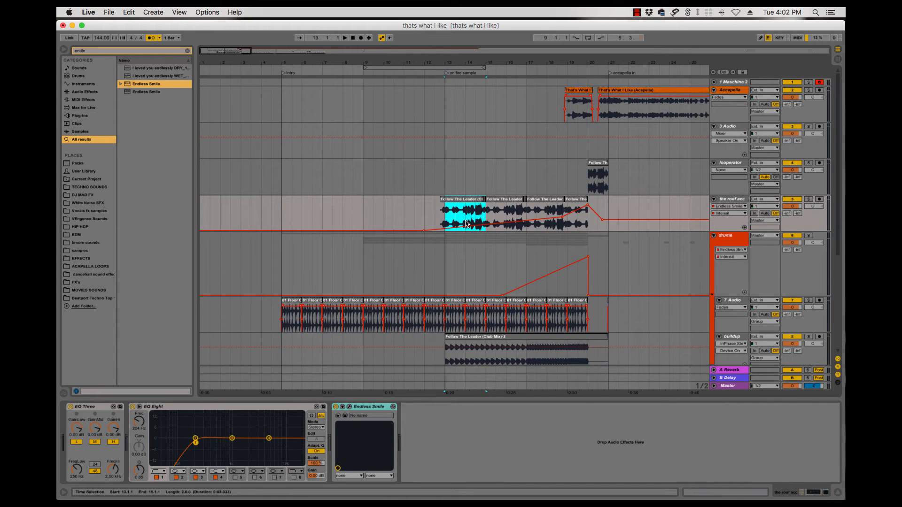
left_click(283, 220)
key("space")
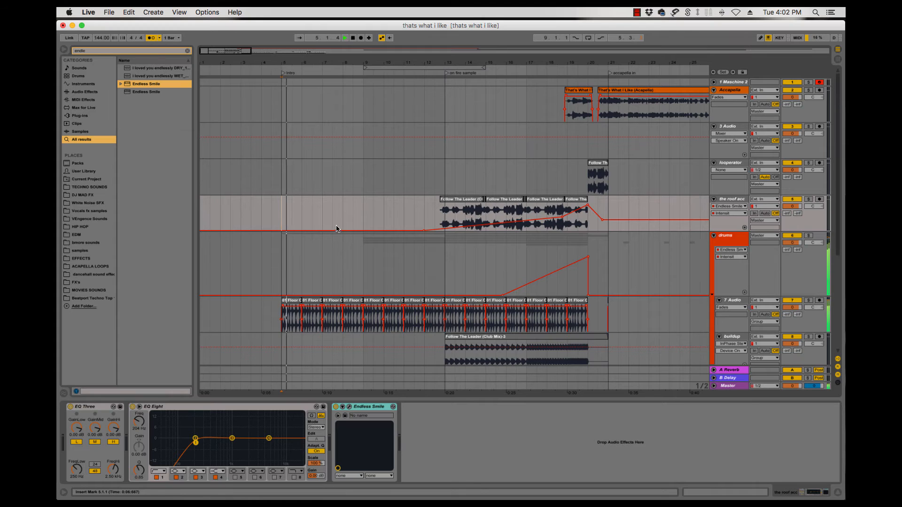
left_click_drag(362, 220, 403, 227)
key("super+v")
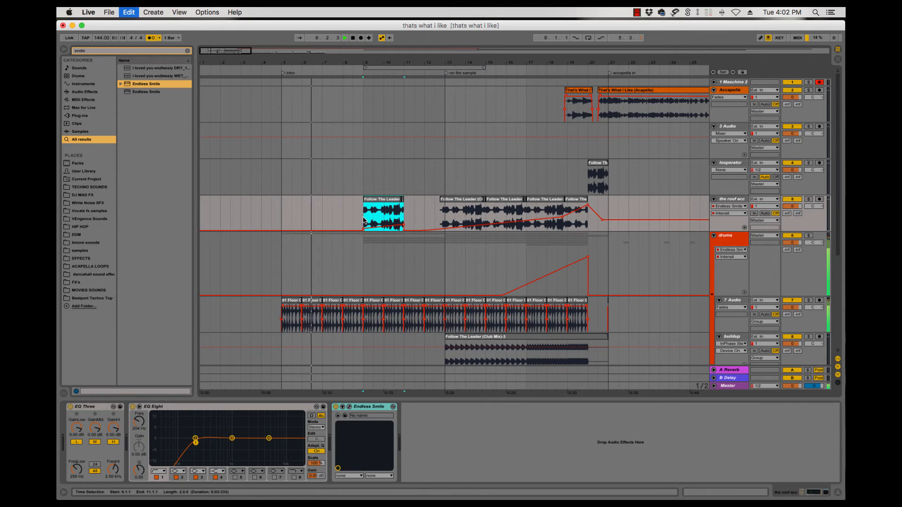
- Flatten the Intensity automation under the pasted roof acc clip and move the start of the ramp to about bar 13
left_click(403, 227)
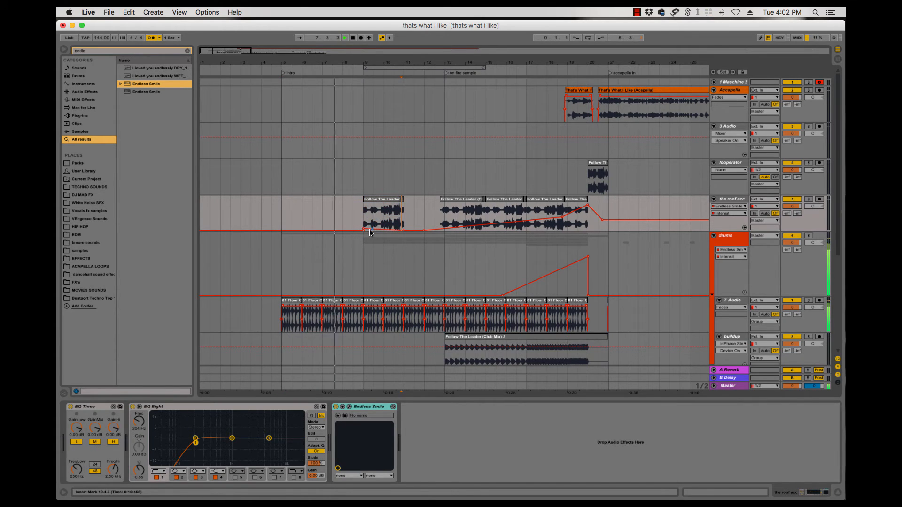
left_click(405, 235)
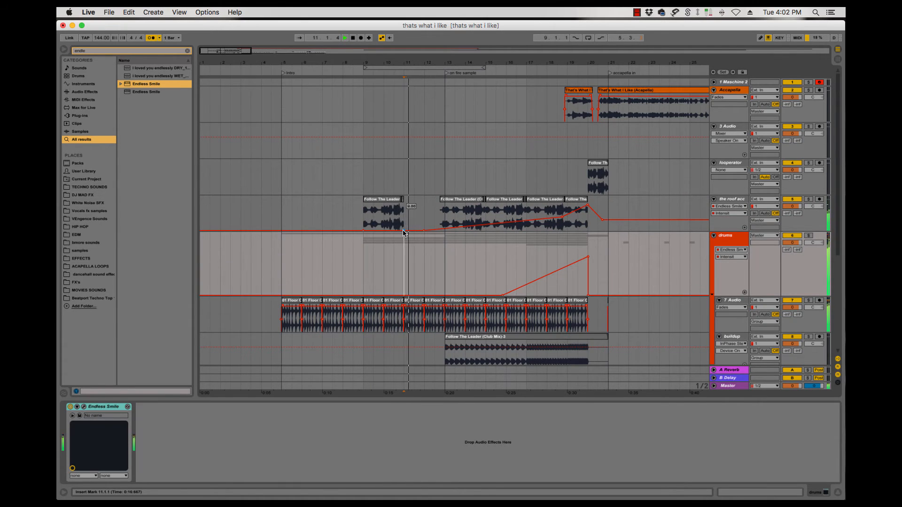
left_click_drag(403, 231, 441, 231)
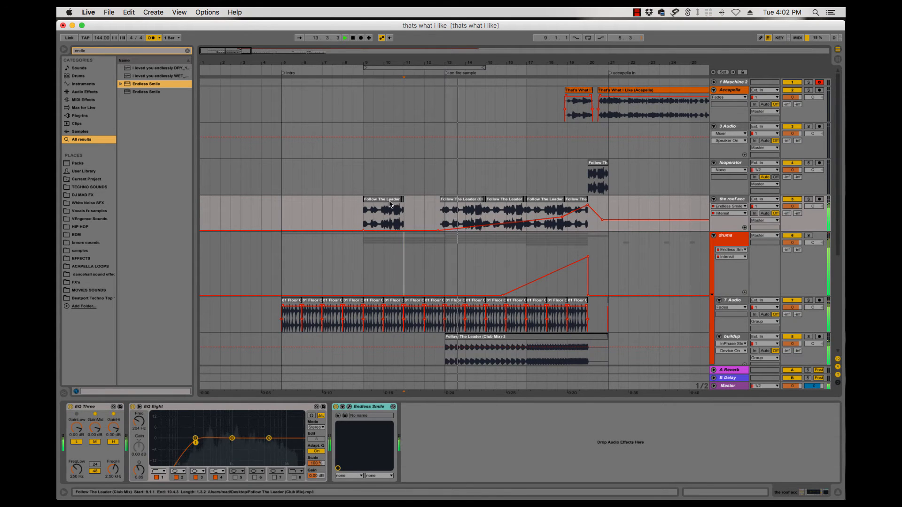
- Copy bars 9 to 11 of the roof acc track and paste them at bar 11
left_click_drag(365, 221, 404, 219)
key("super+c")
key("super+v")
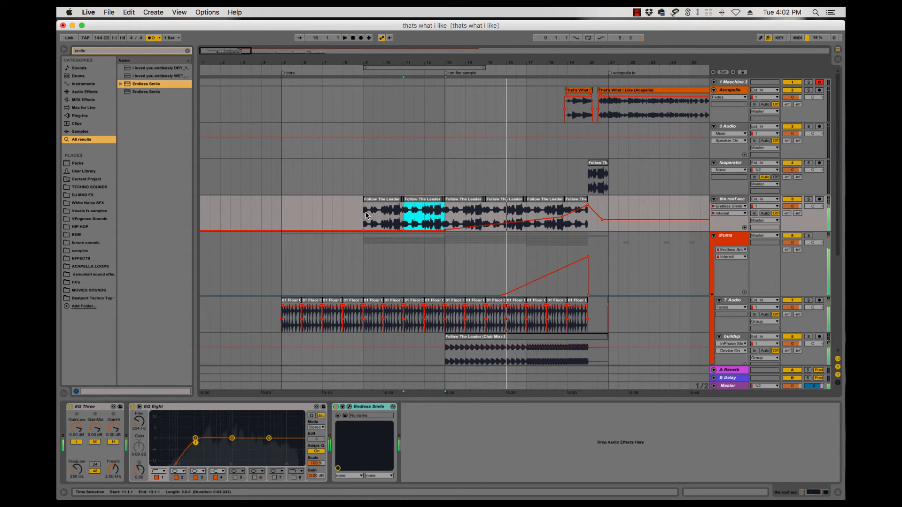
- Play the intro from bar 5 and extend the first Follow The Leader clip's start about half a bar before bar 9
left_click(279, 219)
key("space")
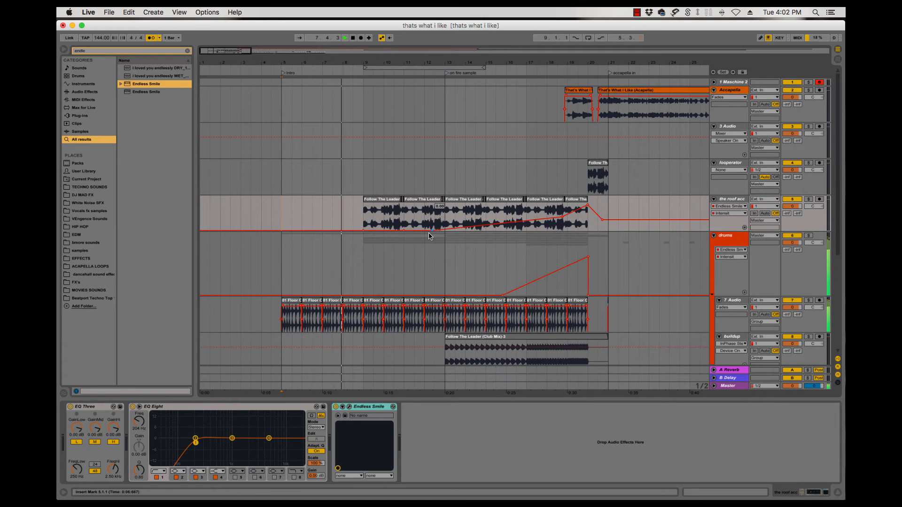
left_click_drag(367, 199, 353, 199)
- Extend the starts of the Kick - Snares, Hats and first Heys pattern clips back to bar 5
scroll(398, 254, "down", 5)
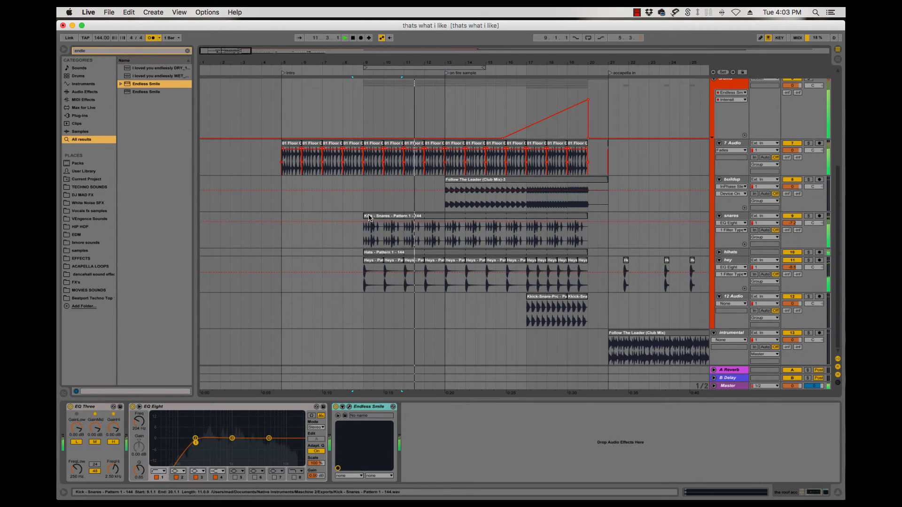
left_click_drag(364, 218, 281, 217)
left_click_drag(365, 254, 282, 253)
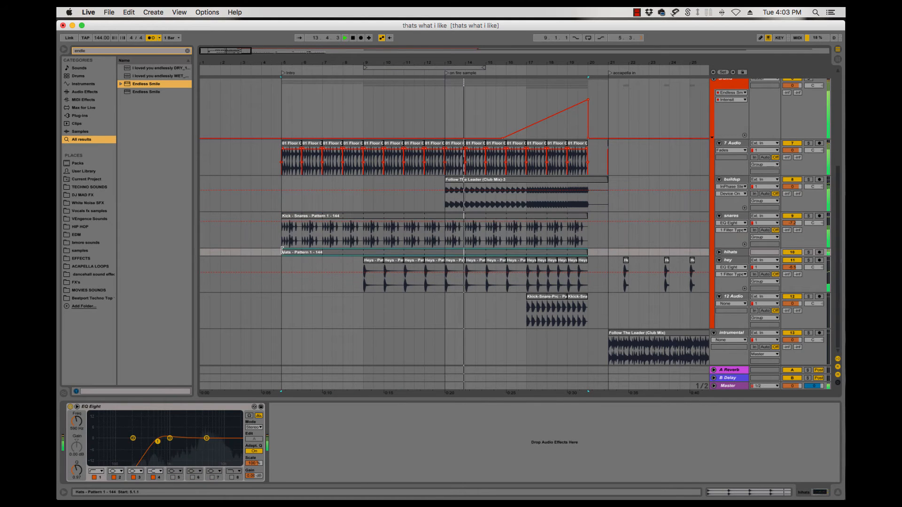
left_click_drag(364, 263, 282, 263)
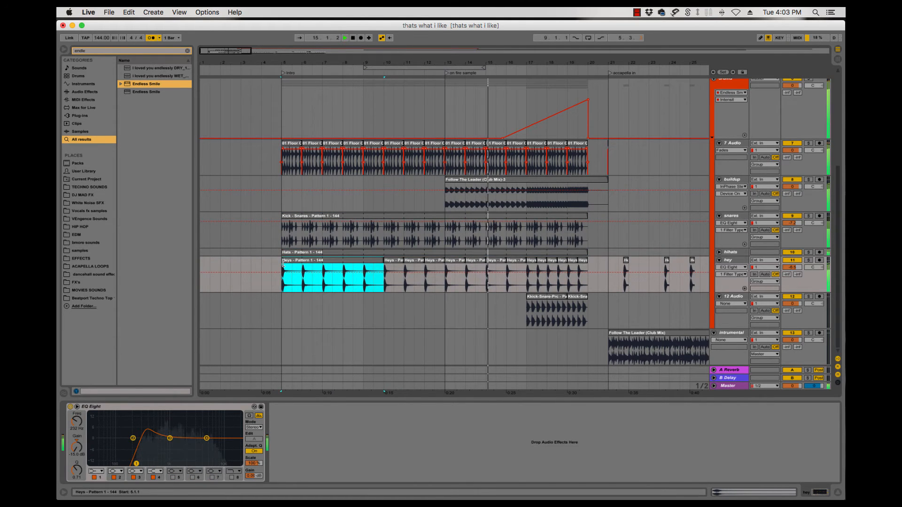
- Play back the extended buildup from bar 9 to check how the vocals and drums work together
scroll(632, 210, "up", 3)
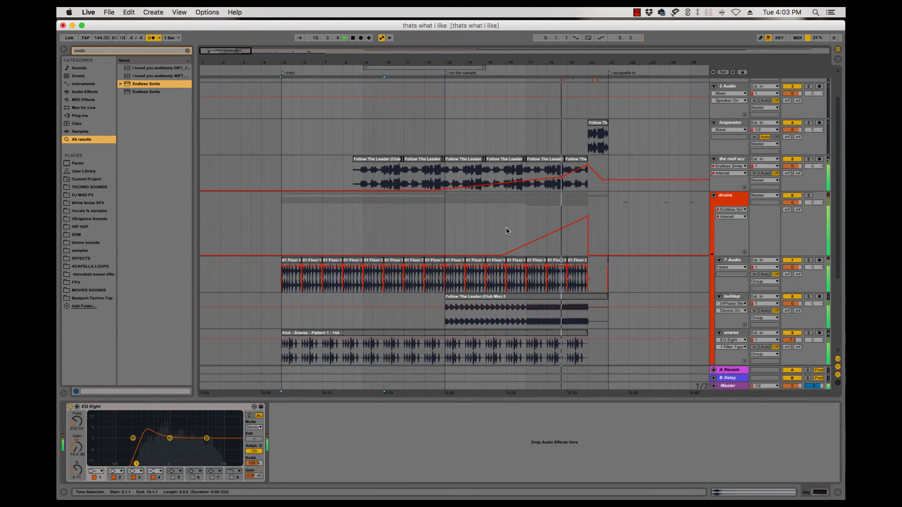
scroll(447, 211, "up", 2)
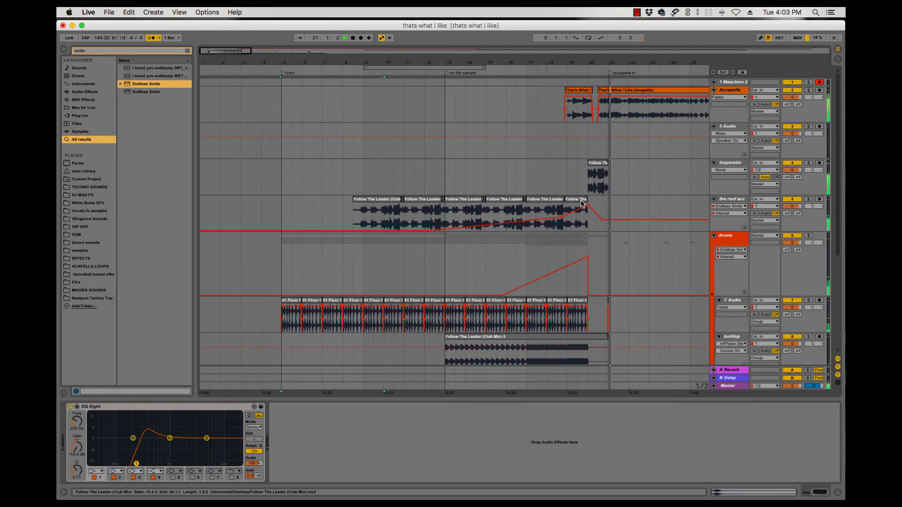
left_click(362, 179)
key("space")
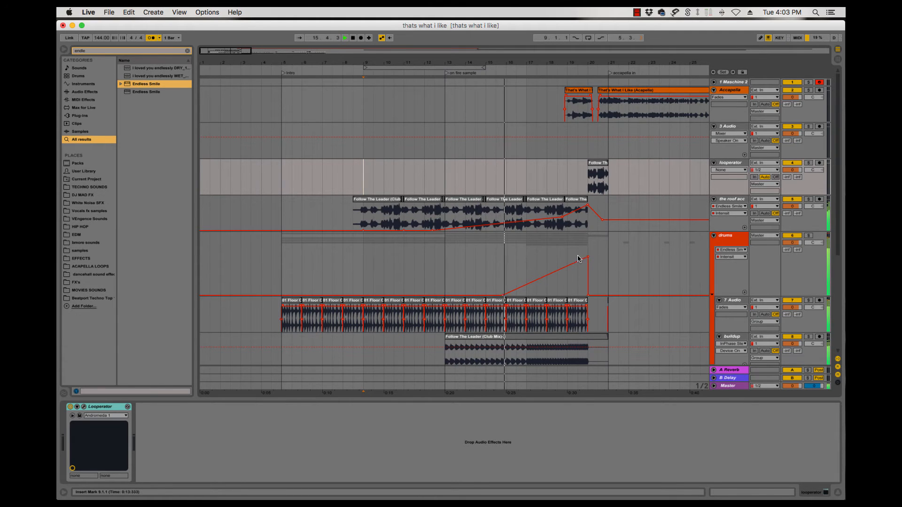
- Play the roof acc track from 16.4.3 to examine the short vocal phrase around bar 17
left_click(525, 231)
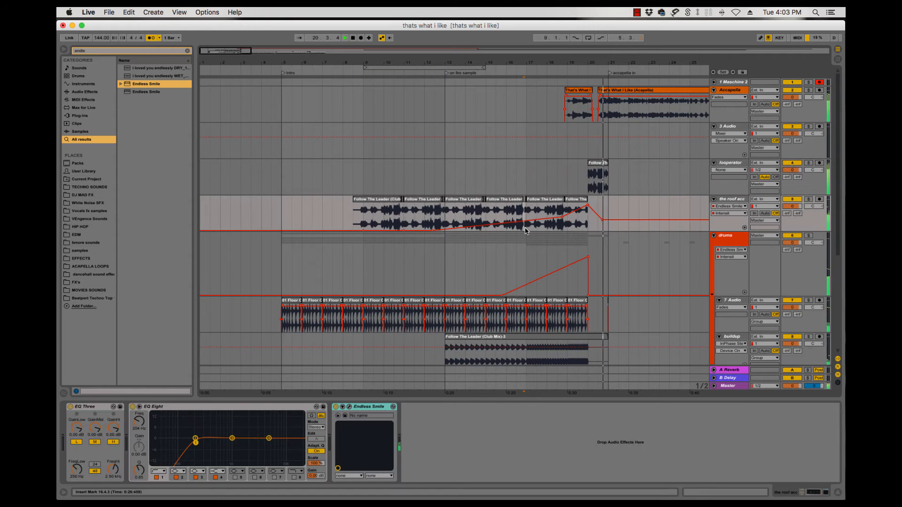
key("space")
key("space")
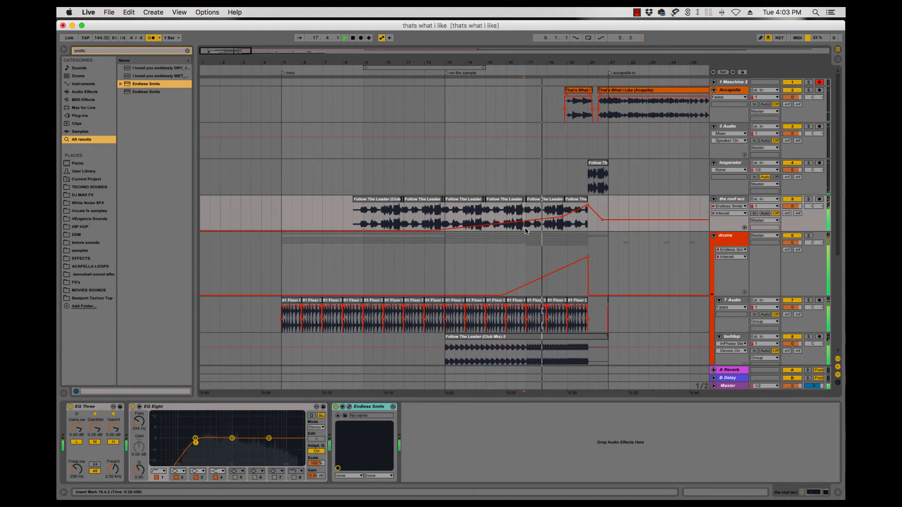
key("plus")
key("plus")
key("plus")
key("space")
key("space")
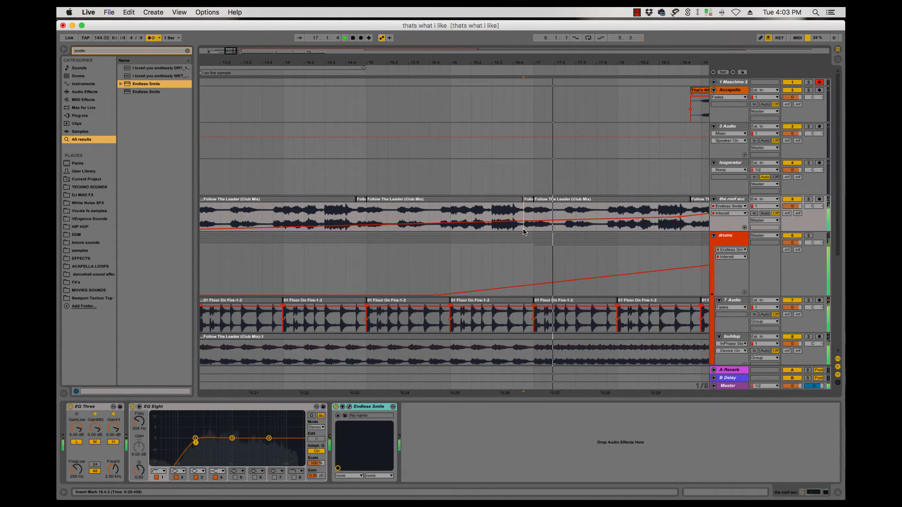
key("space")
key("space")
- Select the roof acc vocal from 16.4.3 to 17.2.3 and duplicate it five times, up to 19.4.3
left_click_drag(530, 231, 565, 230)
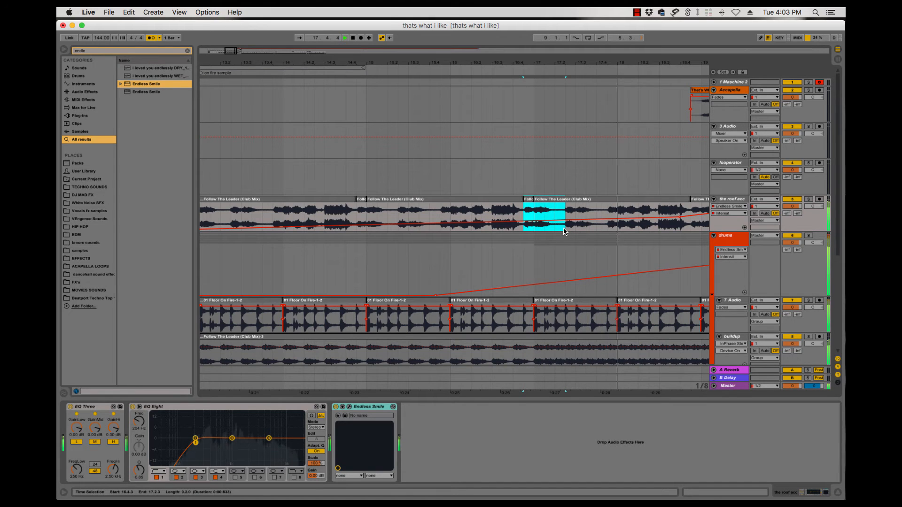
key("super+c")
key("super+d")
key("super+d")
key("super+d")
key("super+d")
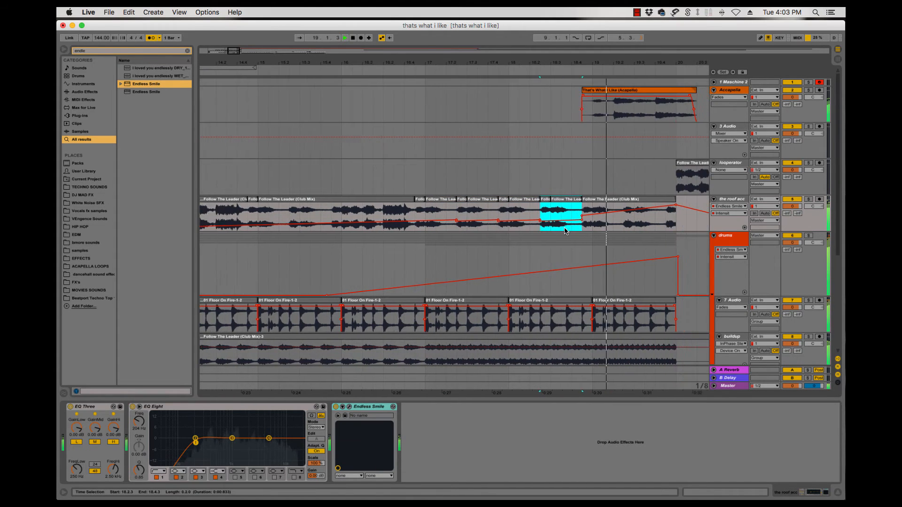
key("super+d")
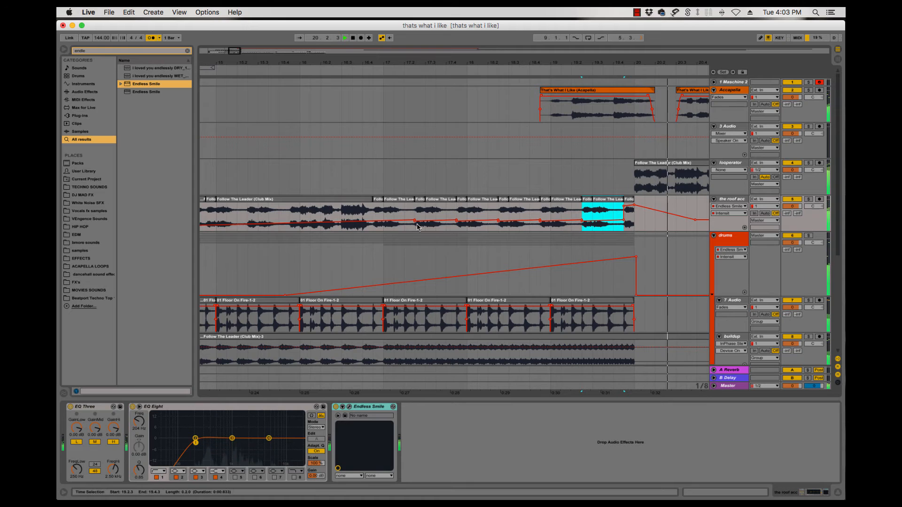
- Play the repeated vocals from 16.3.3 and smooth the roof acc's Endless Smile automation into one continuous rise ending at bar 20
left_click(352, 235)
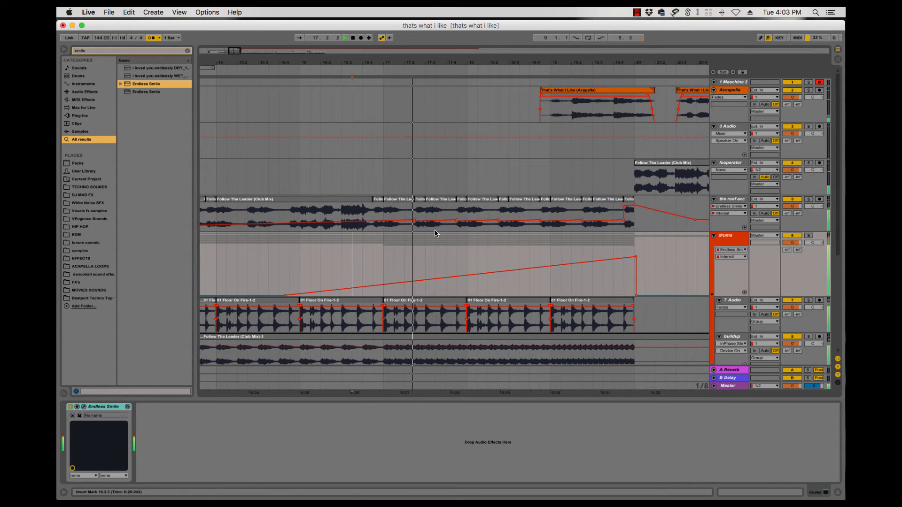
left_click(402, 221)
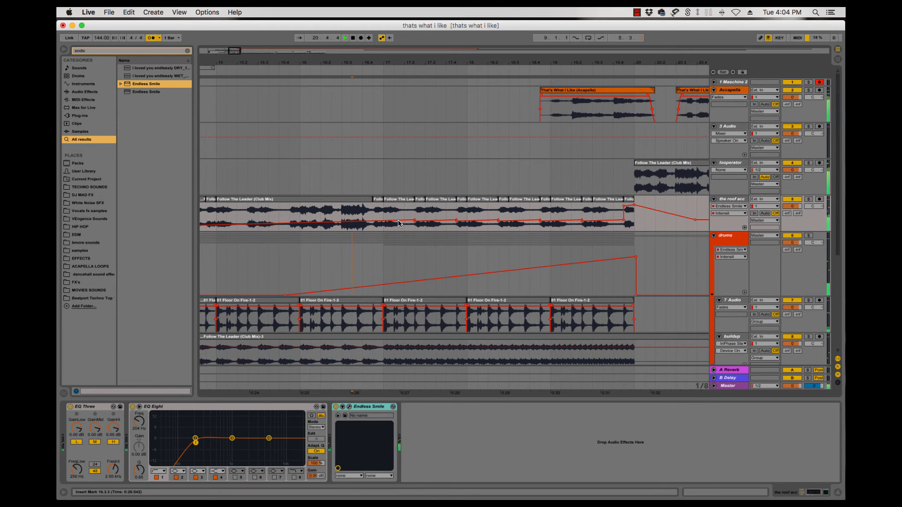
left_click_drag(398, 221, 635, 208)
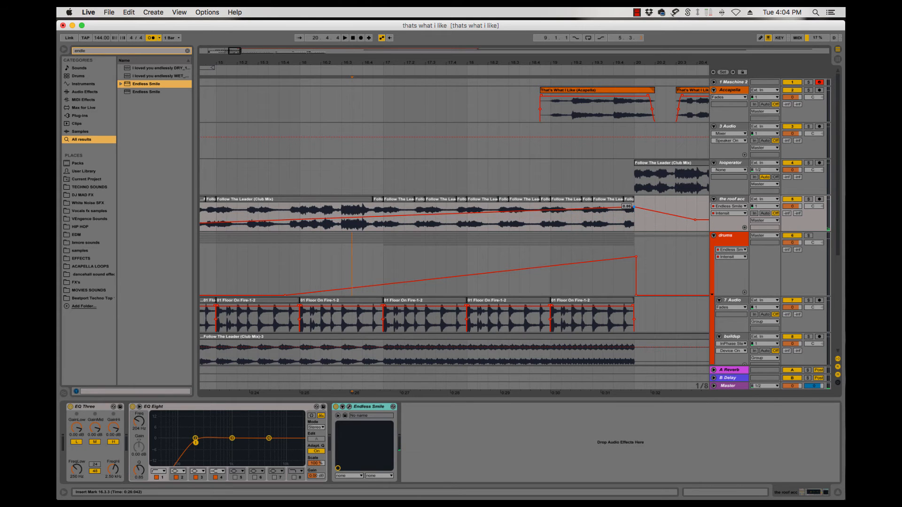
- Add a locator named Buildup at bar 17
key("minus")
key("minus")
key("minus")
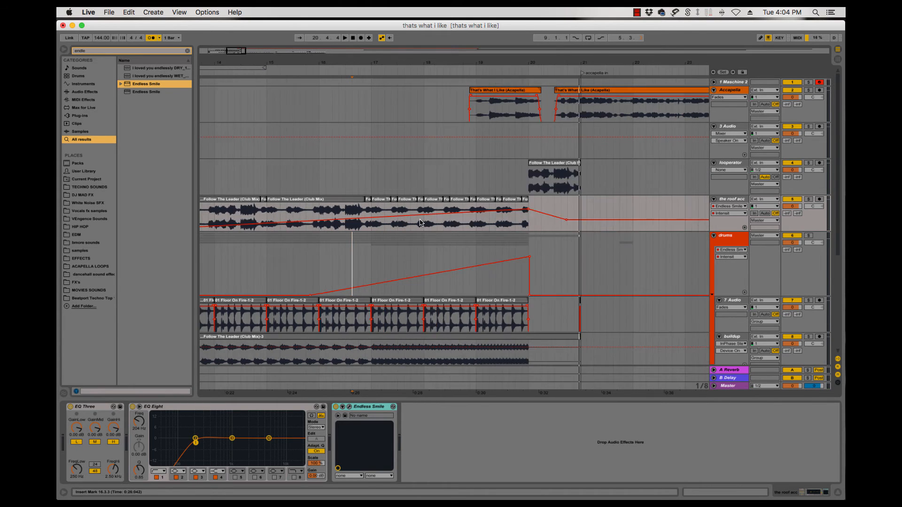
scroll(342, 222, "left", 4)
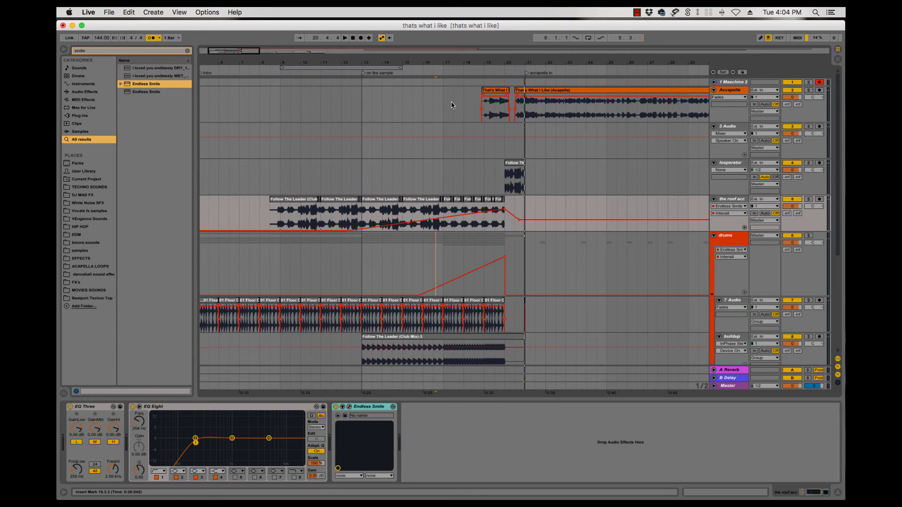
left_click(443, 118)
left_click(153, 13)
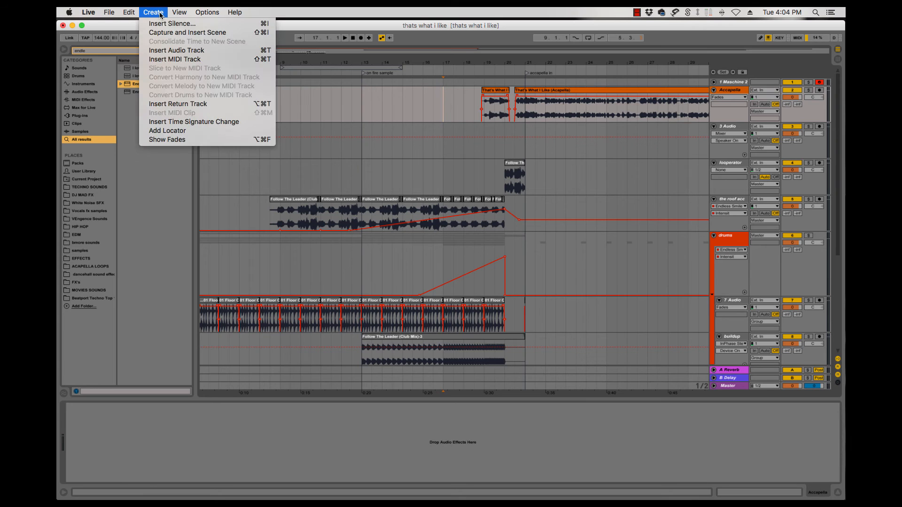
left_click(181, 131)
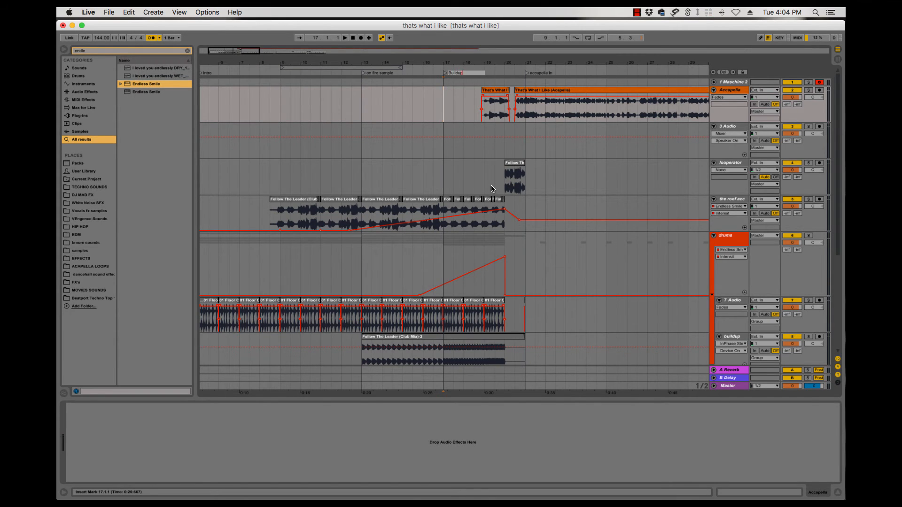
- Play from bar 9, move the on fire sample locator to bar 9, and listen through to the drop
left_click(280, 181)
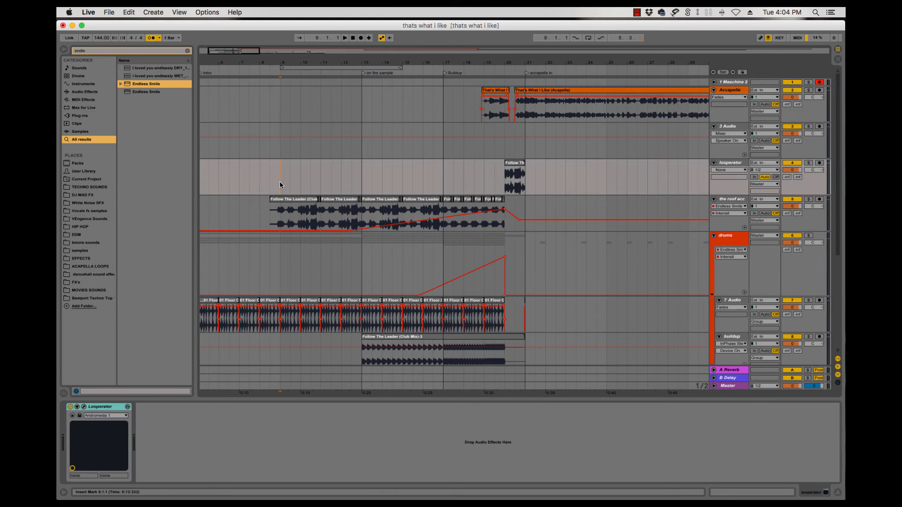
key("space")
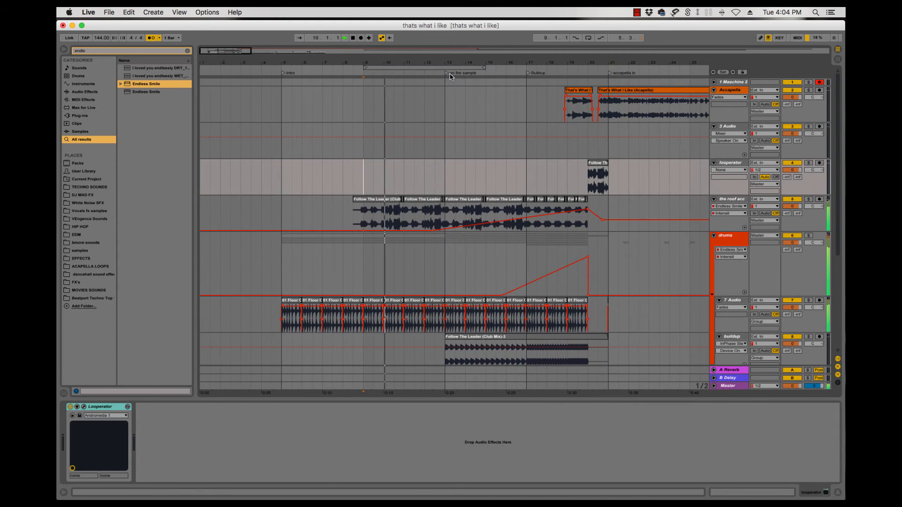
left_click_drag(447, 74, 365, 82)
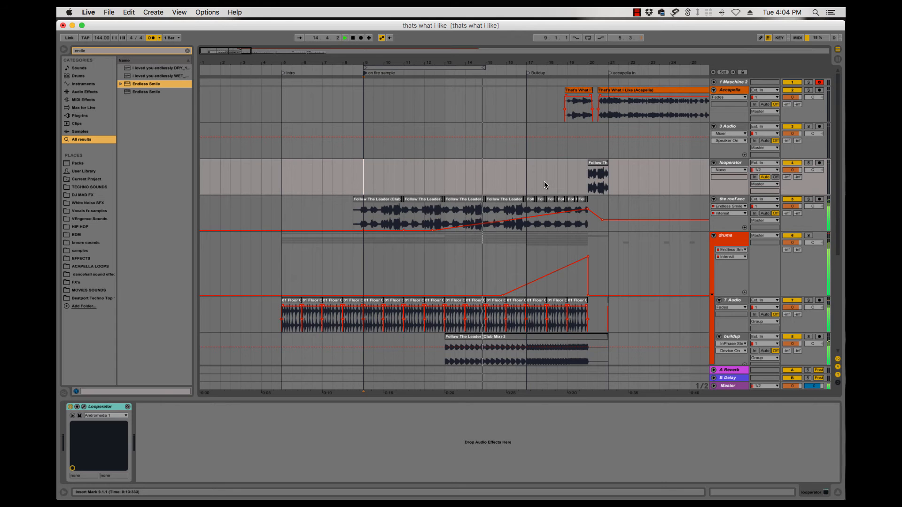
scroll(551, 178, "down", 4)
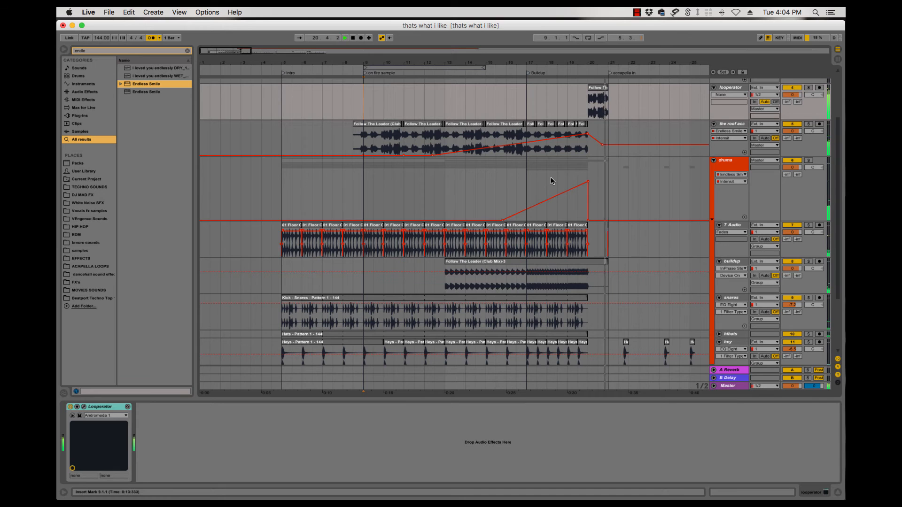
scroll(516, 183, "up", 4)
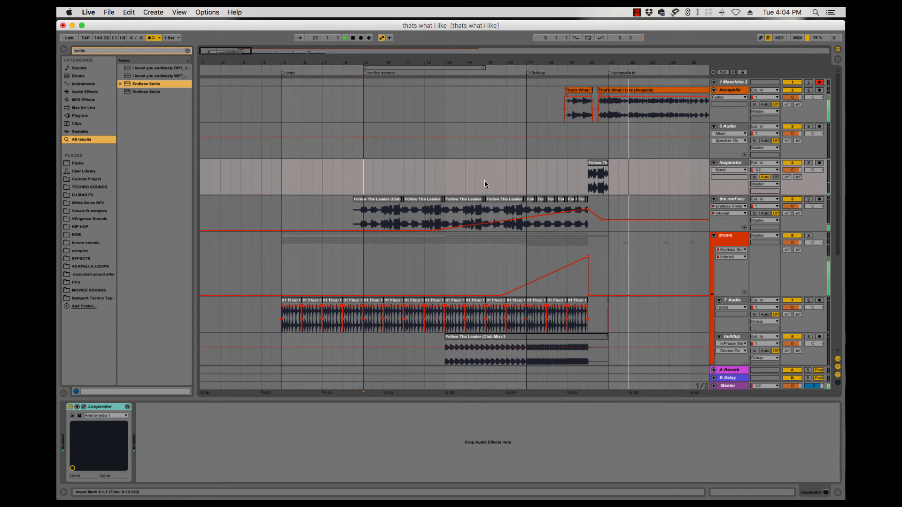
- Play the arrangement from bar 5 and lower the roof acc track's volume to 2.7 dB
left_click(280, 182)
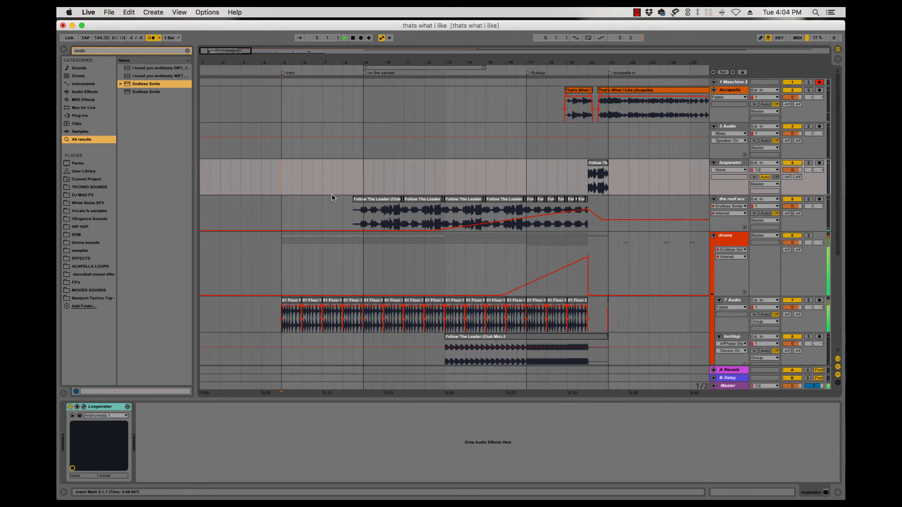
key("space")
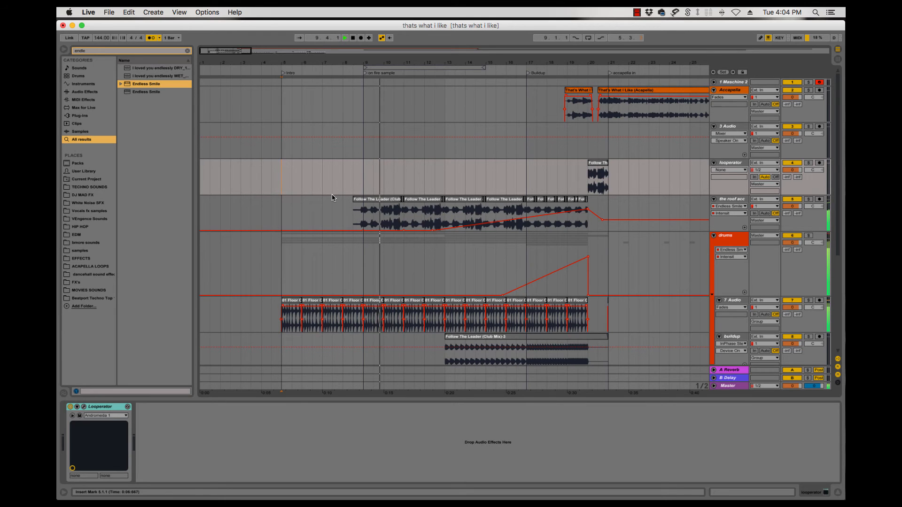
left_click(709, 201)
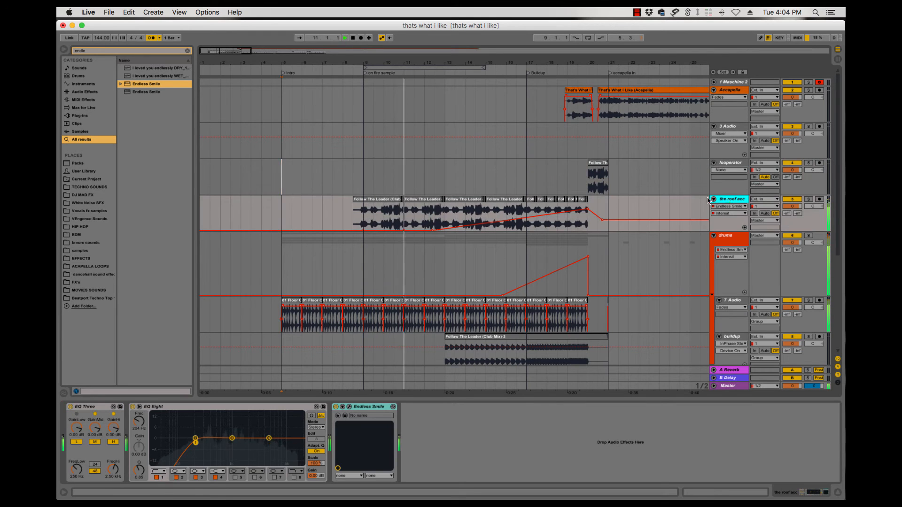
key("Tab")
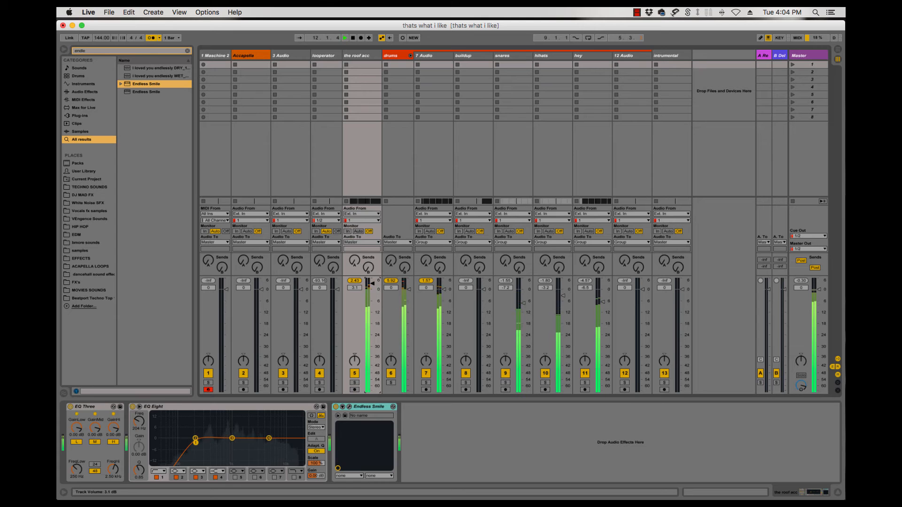
left_click_drag(372, 283, 372, 284)
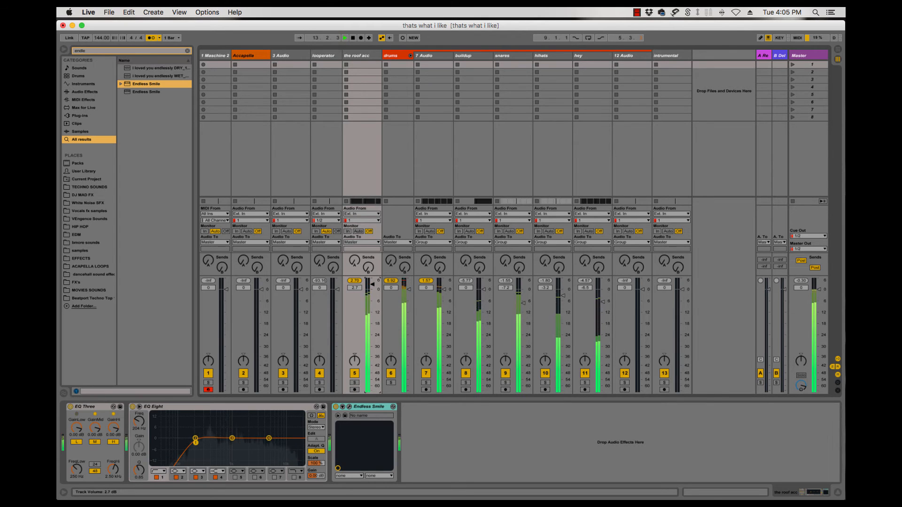
key("Tab")
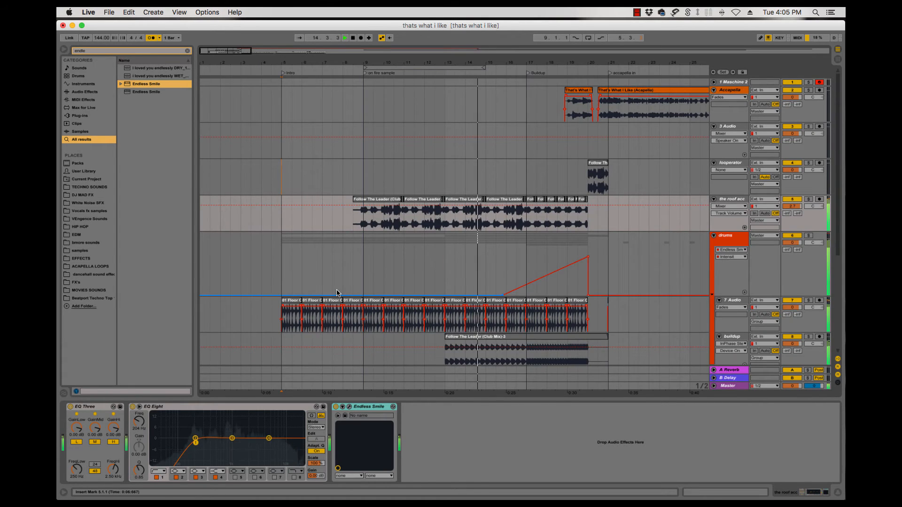
- Set the looperator track's volume to 2.0 dB and stop playback after hearing the transition into the acapella
key("Tab")
left_click_drag(339, 293, 340, 288)
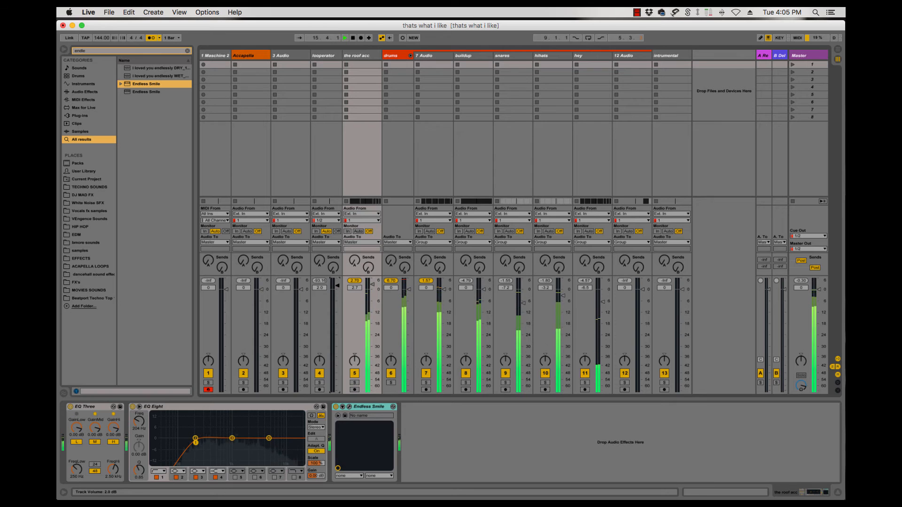
key("Tab")
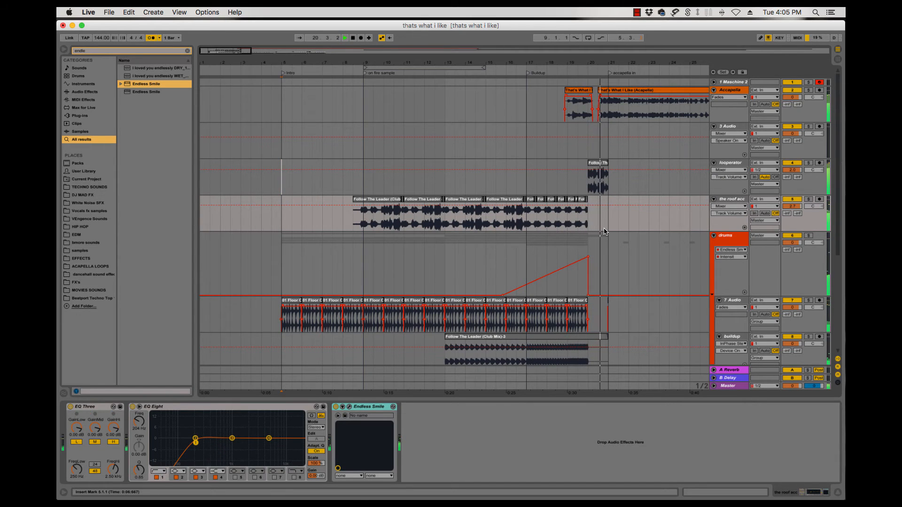
key("minus")
key("minus")
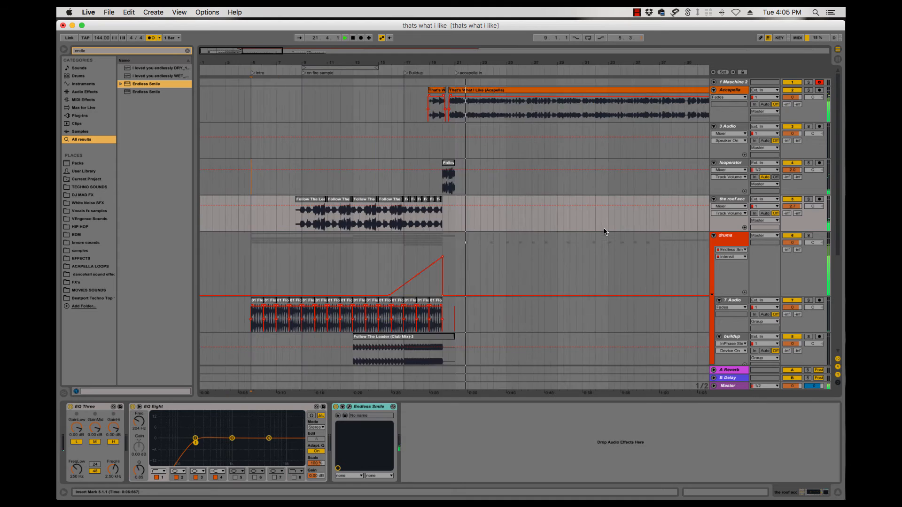
key("space")
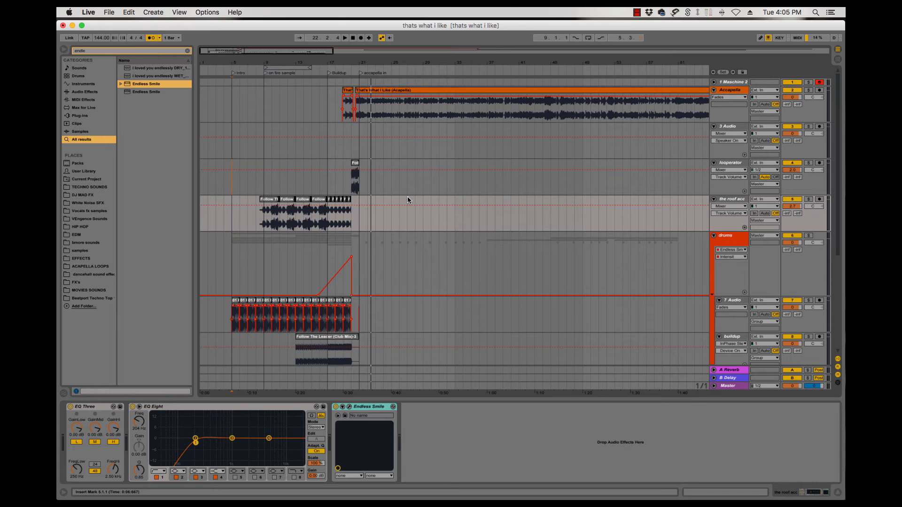
- Play the buildup from bar 13 and review how the drum tracks are laid out across the arrangement
left_click(230, 186)
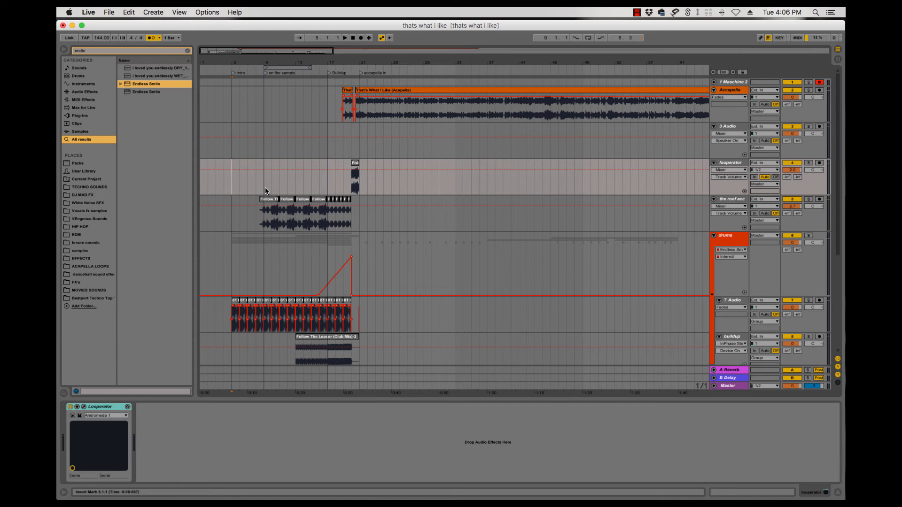
left_click(296, 267)
key("space")
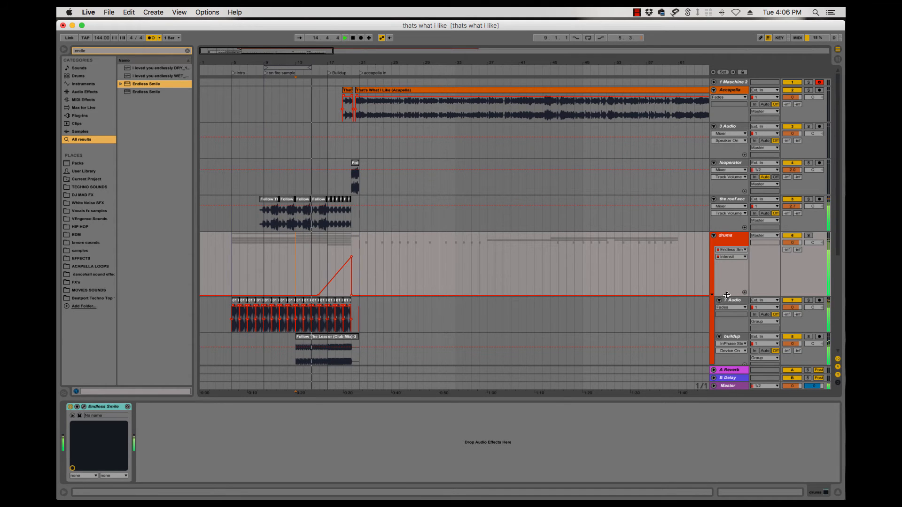
scroll(505, 251, "down", 5)
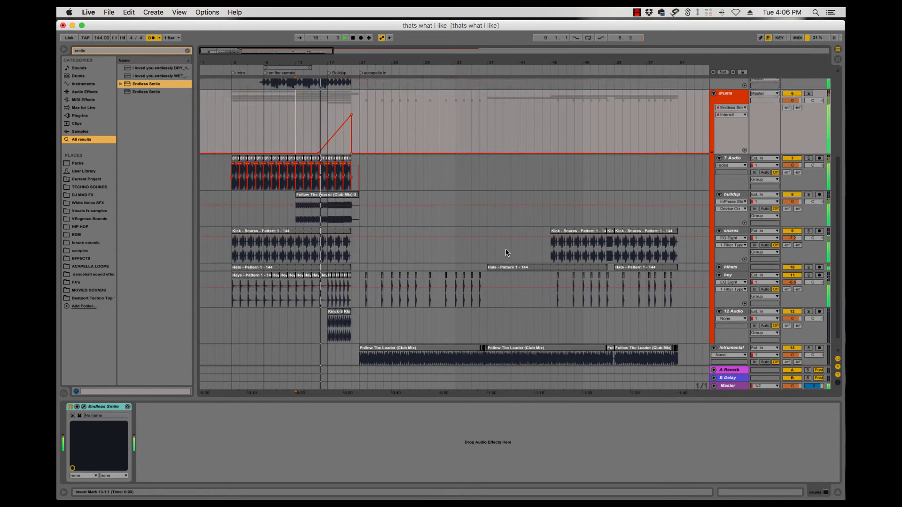
scroll(505, 250, "up", 2)
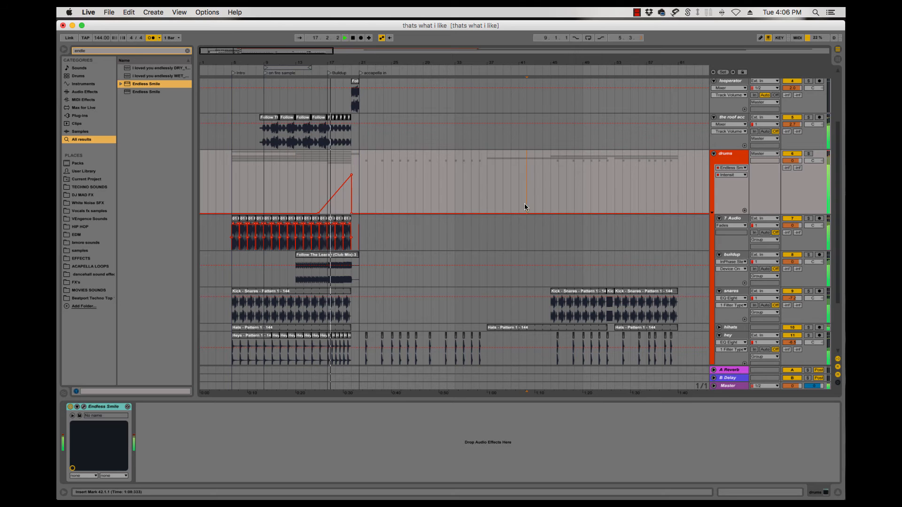
- Play the section from bar 44 where the kick and snares come back in, and unfold the hihats track
left_click(525, 248)
scroll(521, 248, "right", 2)
scroll(515, 246, "down", 3)
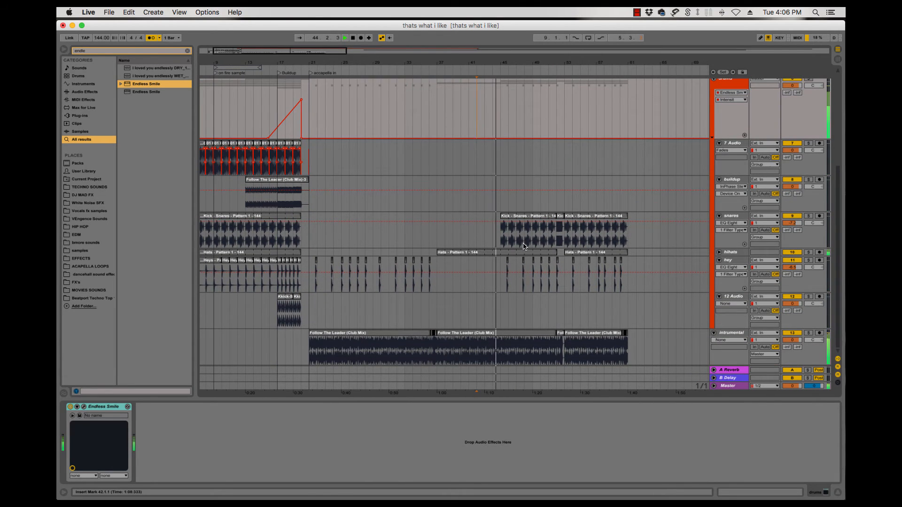
left_click(492, 231)
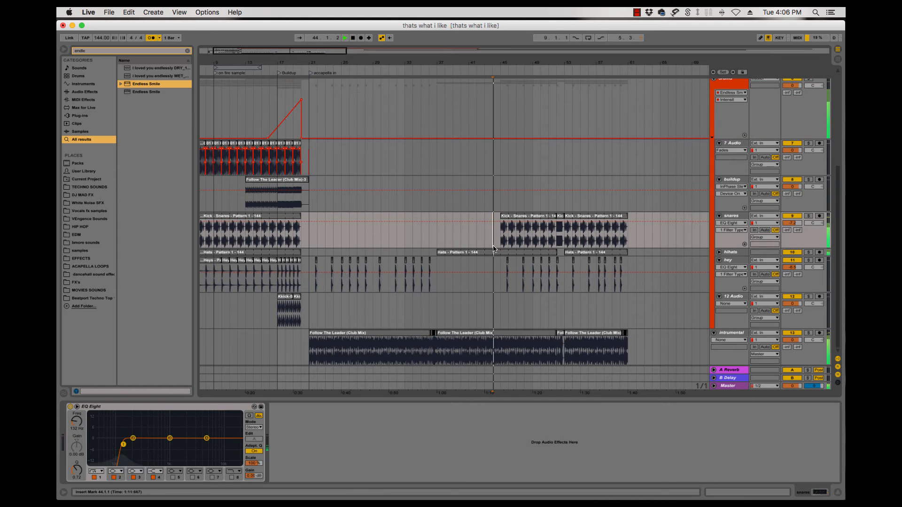
left_click(719, 252)
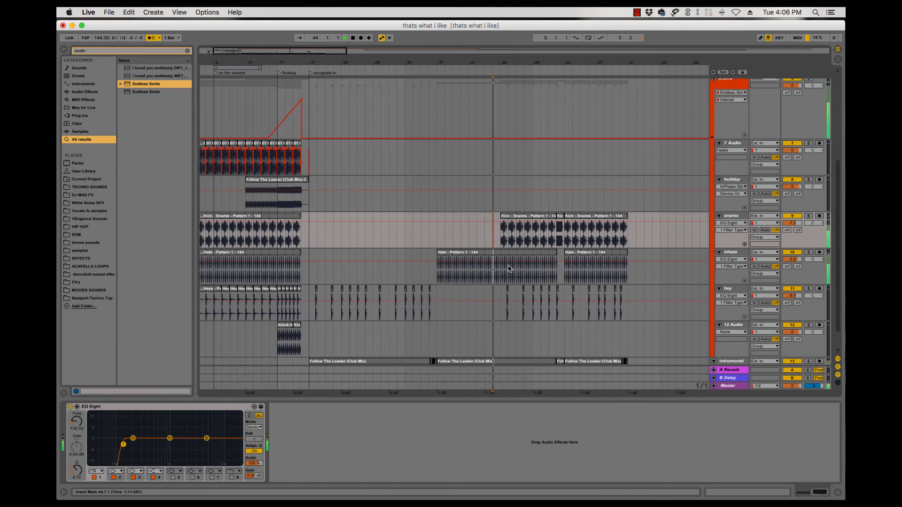
- Cut the one-bar section from bar 44 to bar 45 out of the hihats and intrumental tracks
left_click_drag(492, 281, 501, 285)
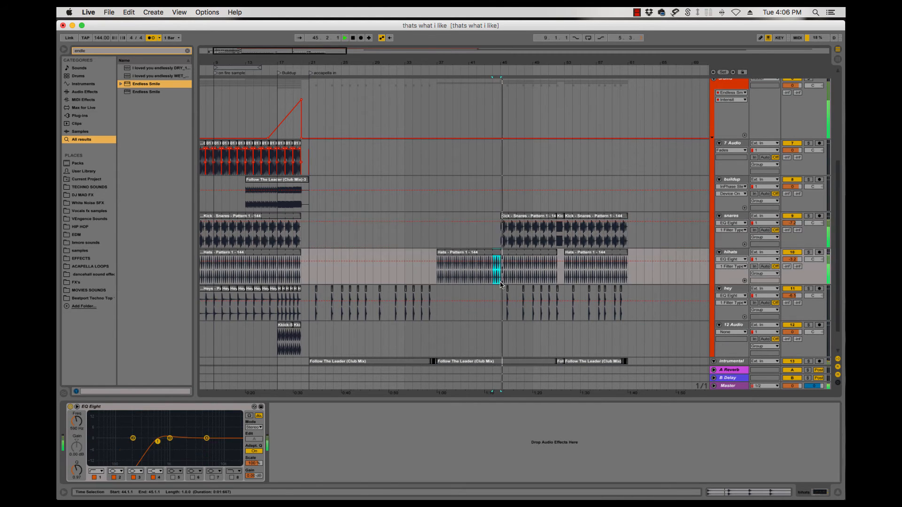
key("super+e")
scroll(501, 284, "down", 2)
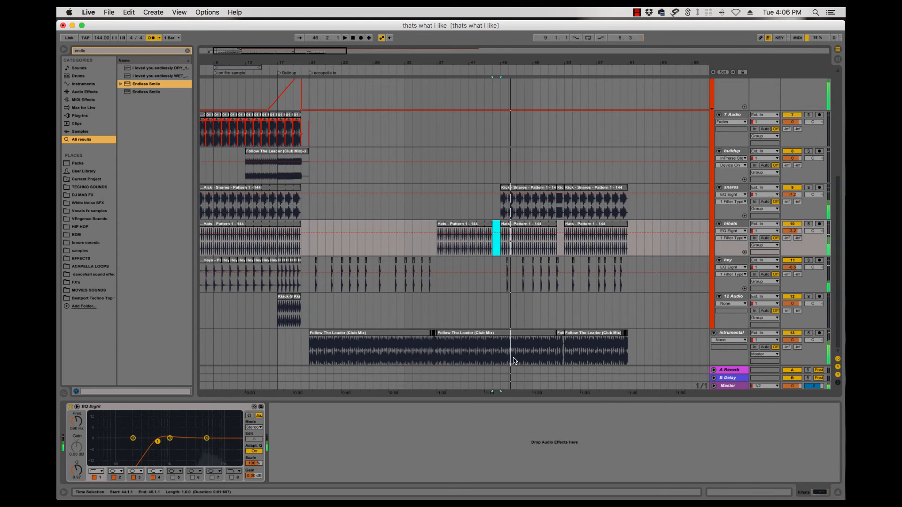
left_click_drag(493, 354, 501, 352)
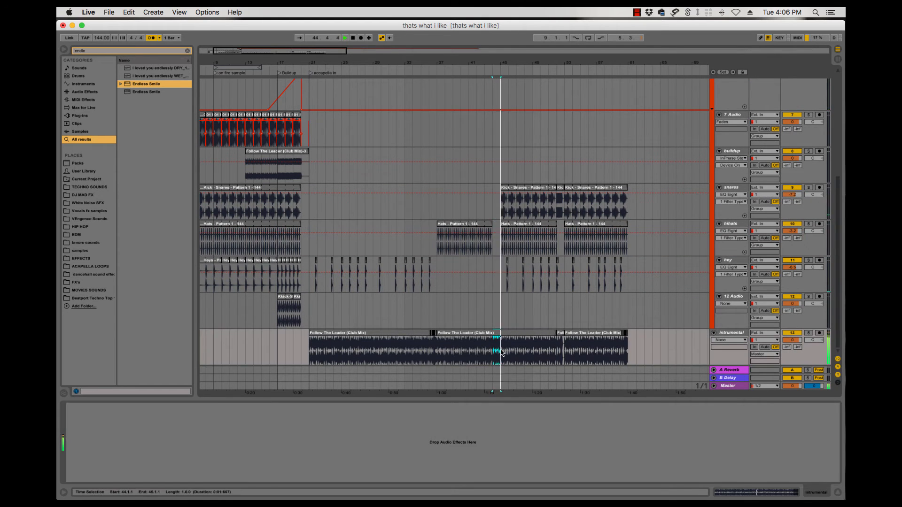
key("Delete")
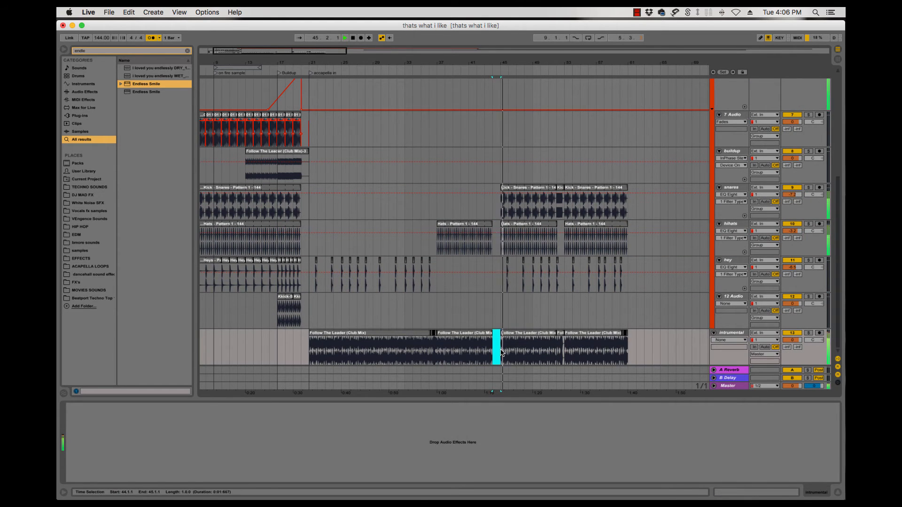
- Play the arrangement from bar 41 to hear the lead-in to the bar 44 gap
left_click(472, 204)
left_click(467, 206)
scroll(489, 209, "up", 6)
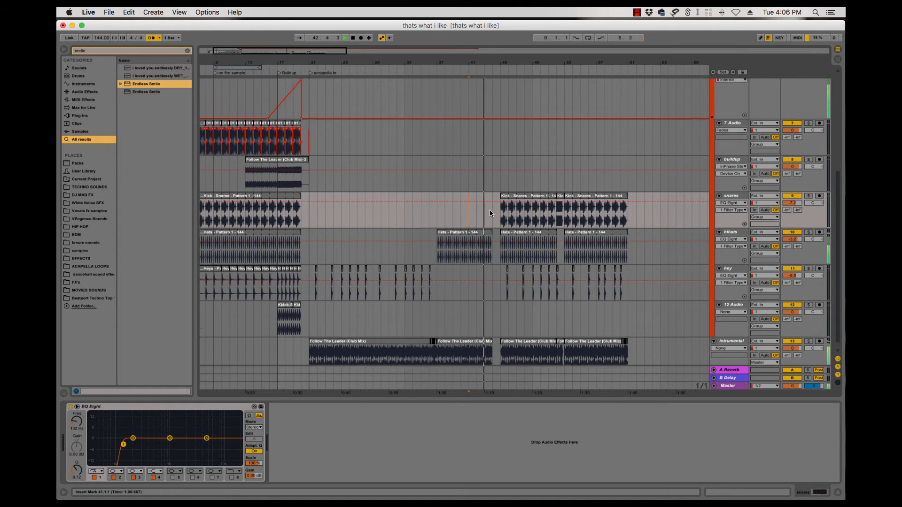
key("space")
key("space")
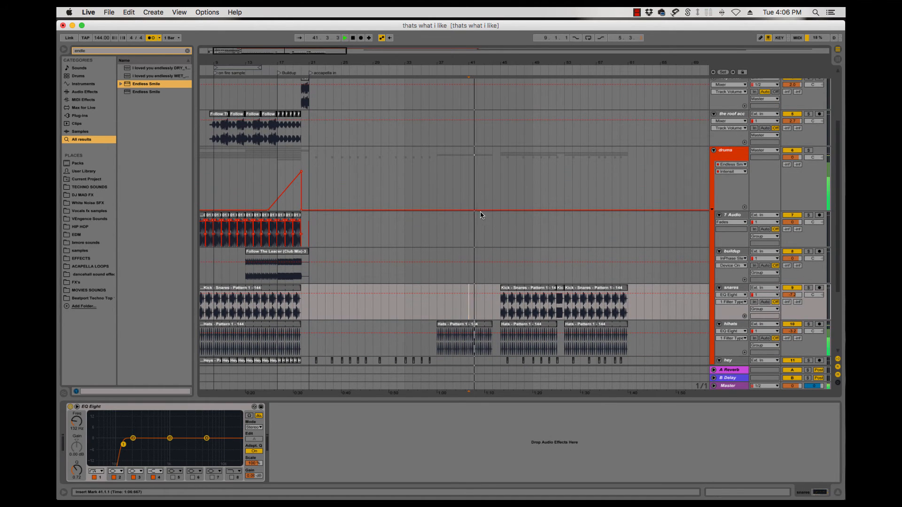
- Draw Endless Smile intensity automation on the drums group, rising from bar 41 to a peak at bar 44 and falling to zero around 44.3
left_click(472, 210)
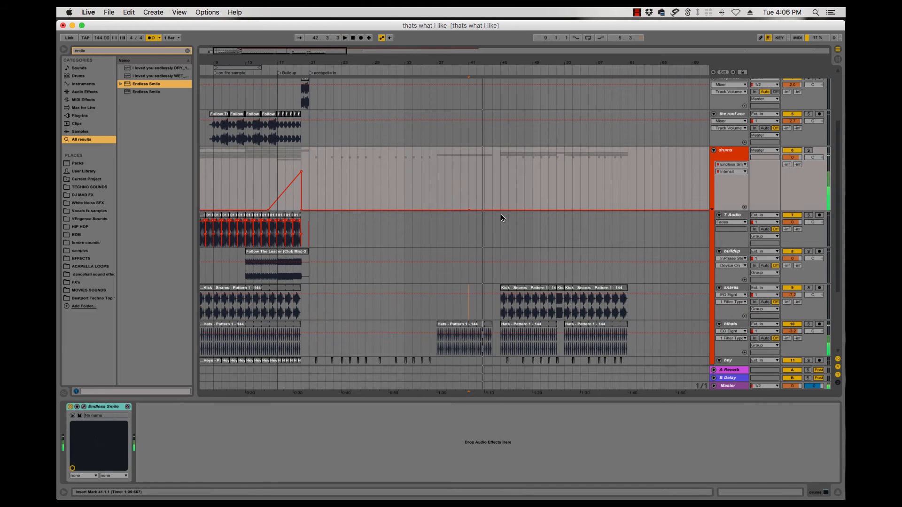
key("plus")
key("plus")
key("space")
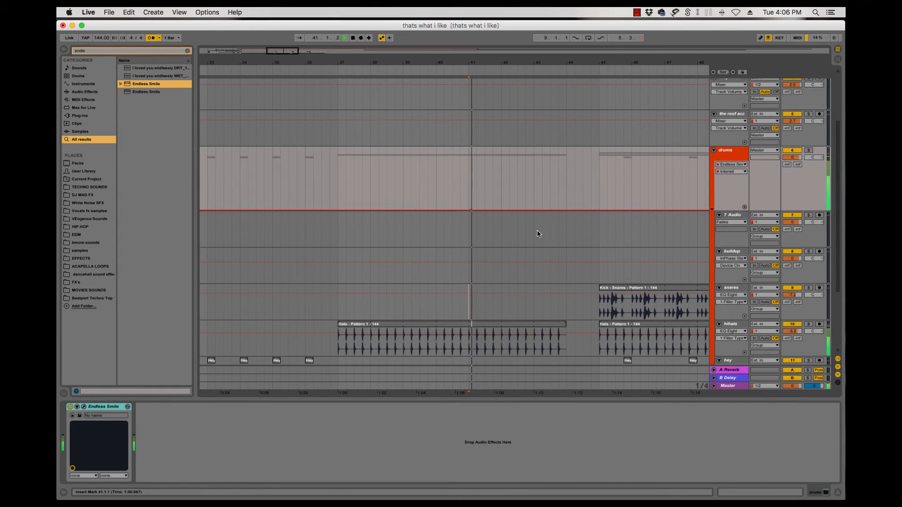
left_click(585, 211)
left_click_drag(566, 211, 566, 167)
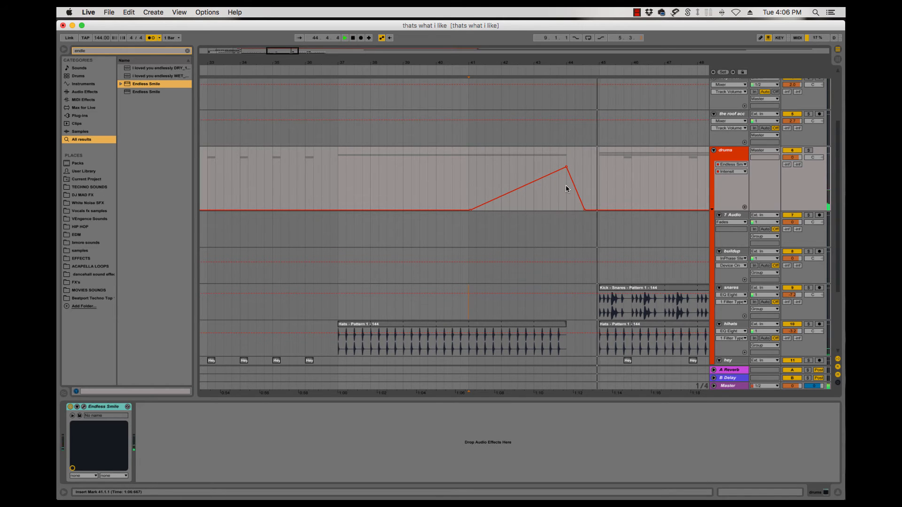
- Play from 42.2 with the Endless Smile plug-in window open to check the intensity automation, and close the window
key("space")
key("space")
left_click(508, 175)
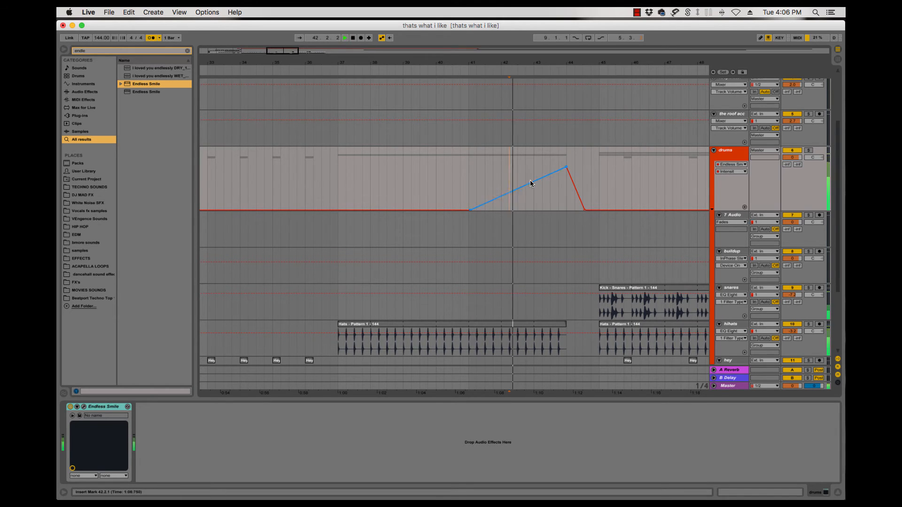
double_click(734, 155)
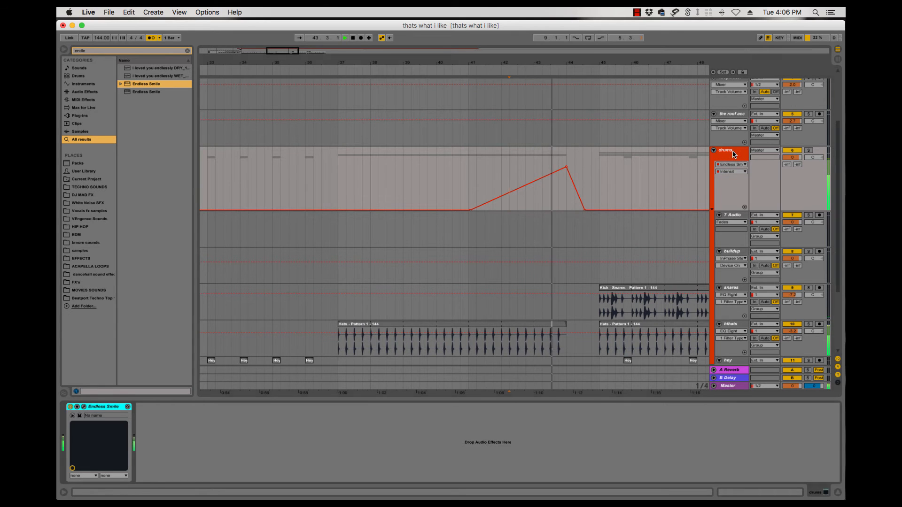
left_click(84, 407)
key("space")
key("space")
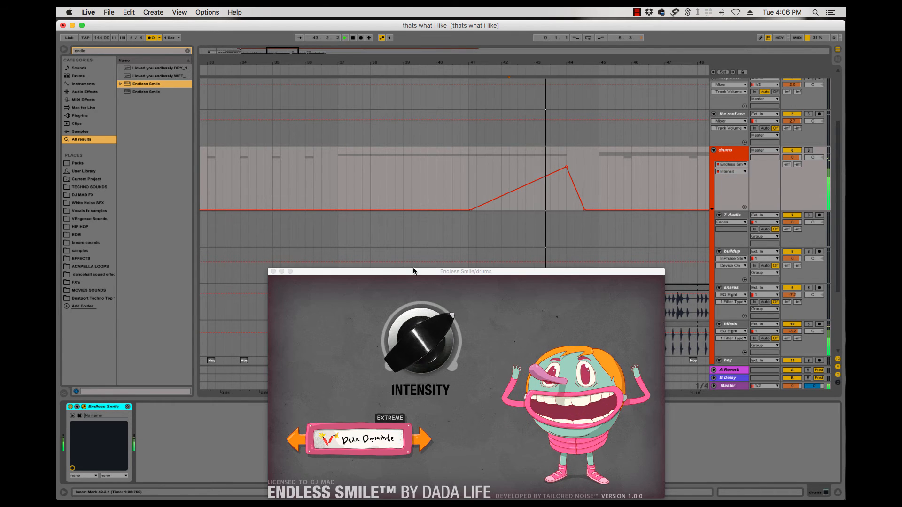
key("space")
left_click(274, 272)
- Move the intrumental track into the drums group, directly below the hey track, and play the transition through it
key("space")
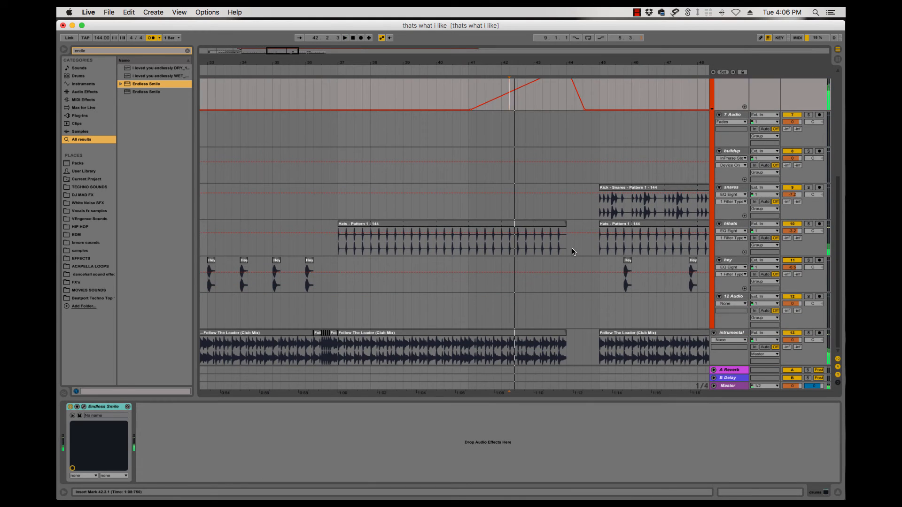
left_click_drag(731, 333, 751, 310)
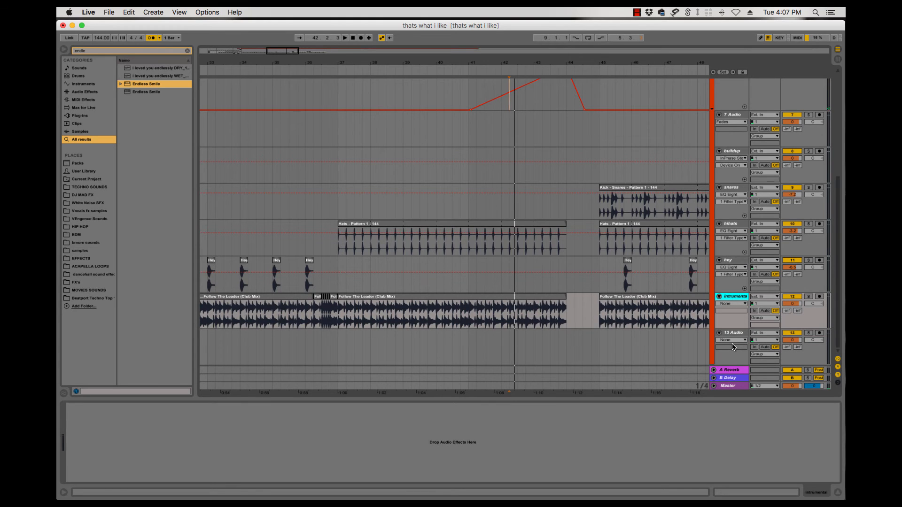
key("space")
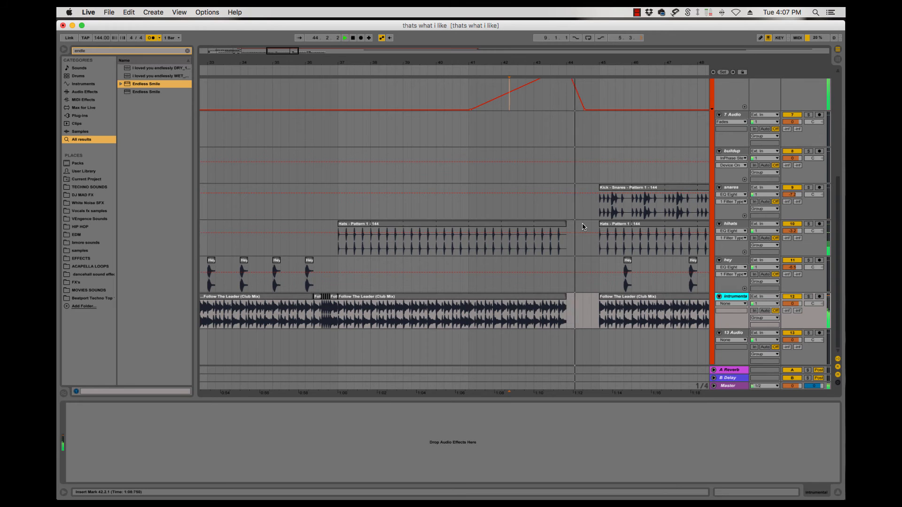
- Hold the drums group's intensity automation at its peak from bar 44 until a vertical drop to zero at bar 45, and play the result
scroll(592, 118, "up", 3)
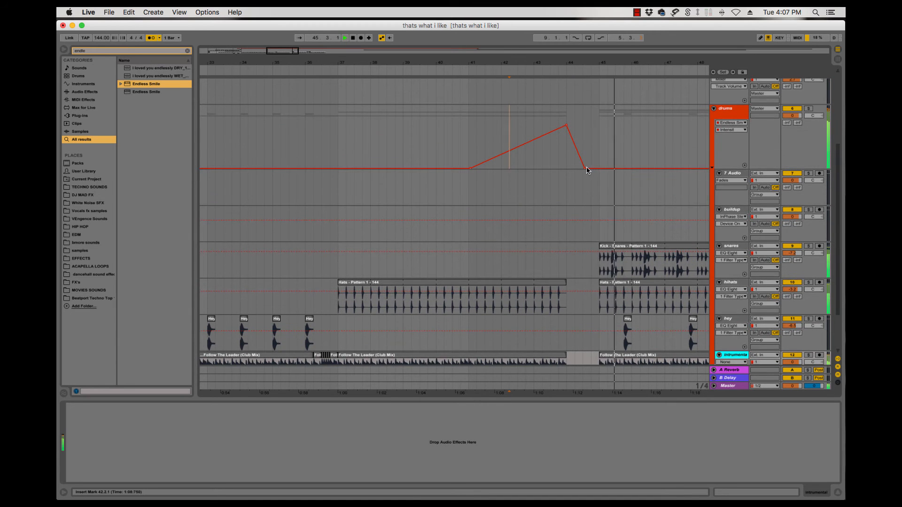
left_click_drag(590, 168, 604, 167)
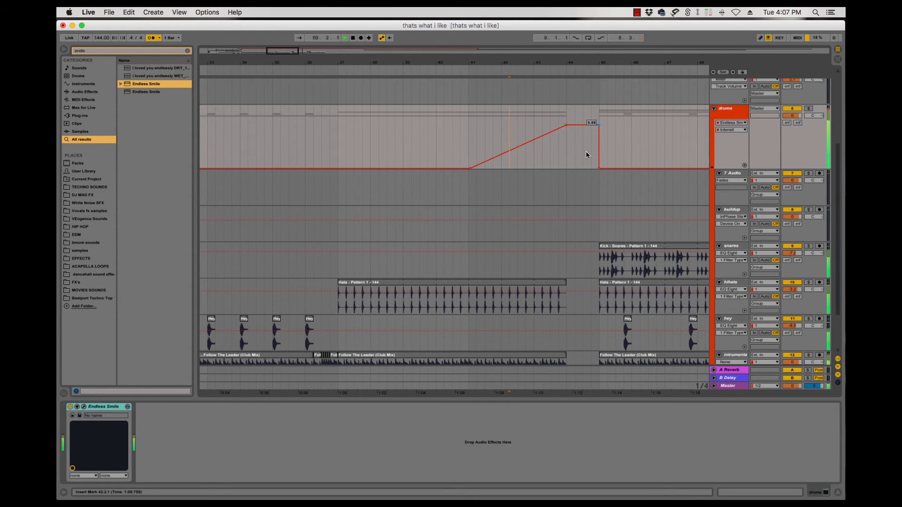
key("space")
key("space")
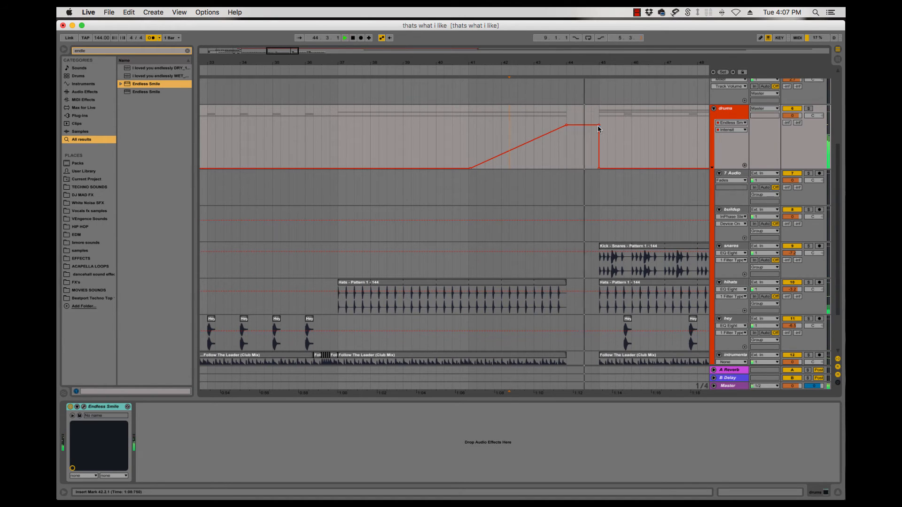
left_click(554, 157)
scroll(579, 159, "up", 3)
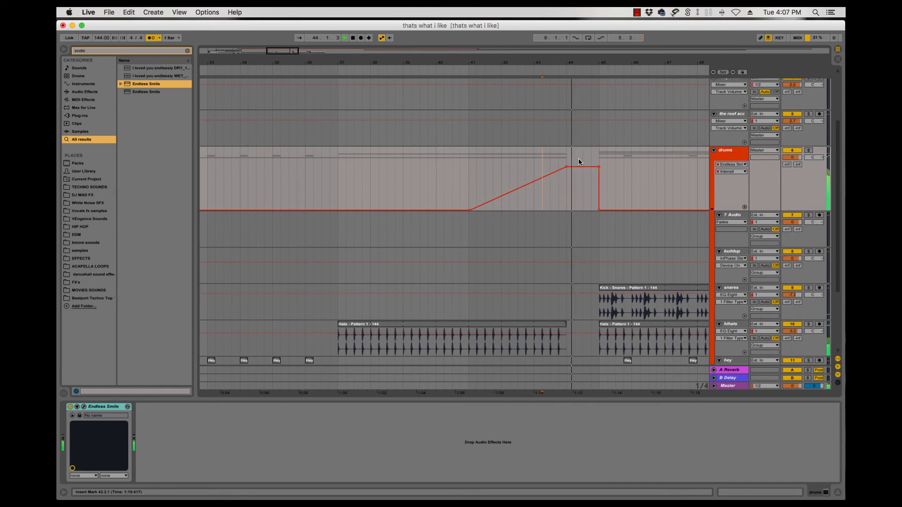
- Move the intensity automation's drop earlier so it reaches zero at 44.4, and play from there
left_click_drag(599, 167, 589, 167)
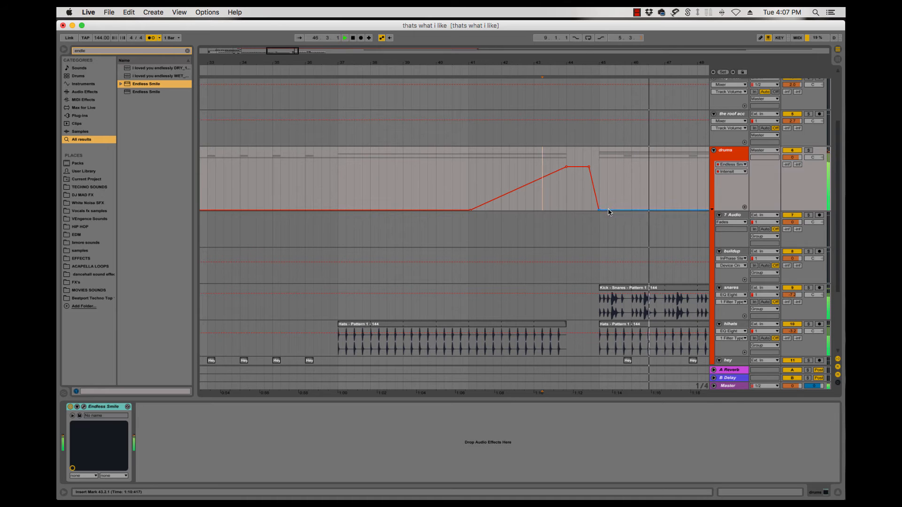
left_click_drag(598, 210, 591, 210)
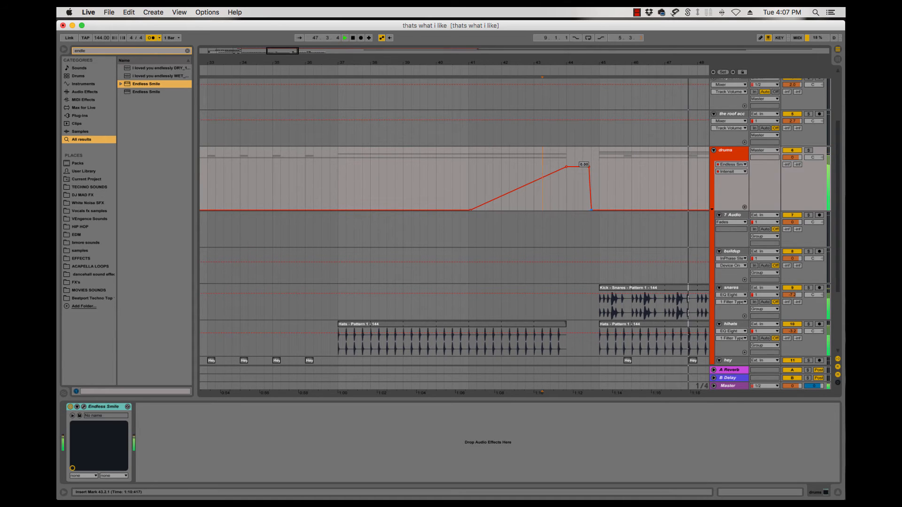
left_click(593, 231)
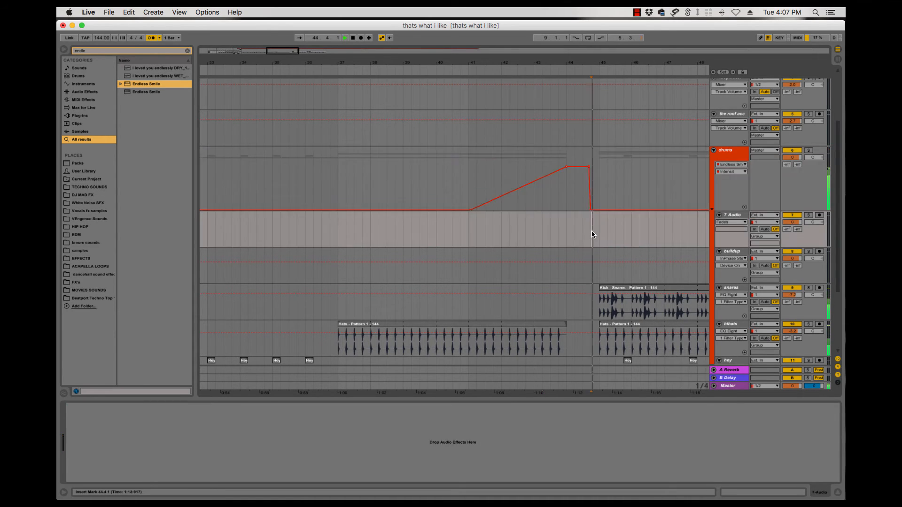
- Copy the first sixteenth note of the intrumental clip at bar 45, paste it at 44.4.1 and play it
scroll(593, 235, "down", 4)
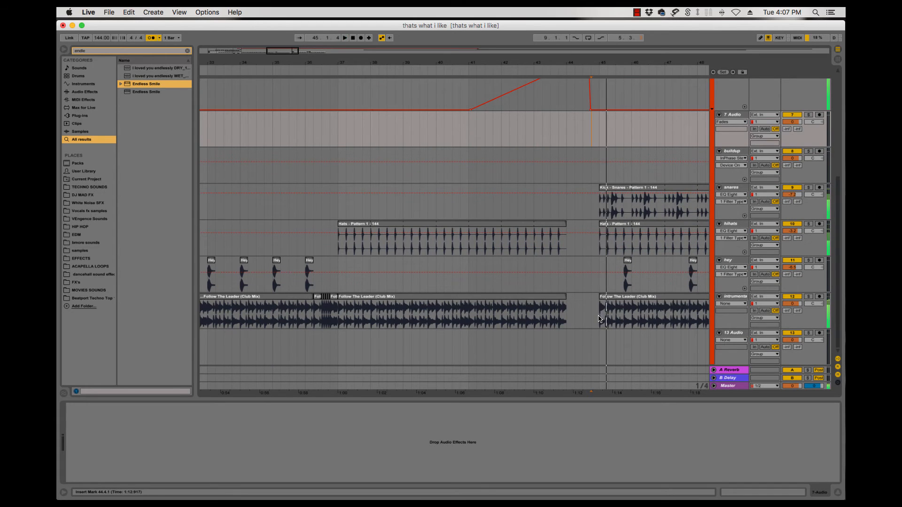
left_click(598, 315)
key("space")
key("plus")
key("plus")
key("plus")
key("plus")
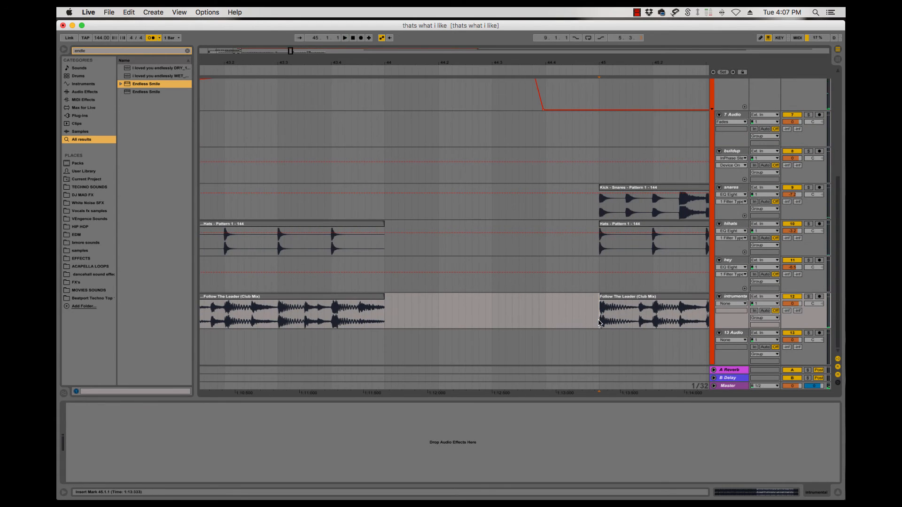
left_click(546, 320)
key("space")
key("super+v")
key("space")
key("space")
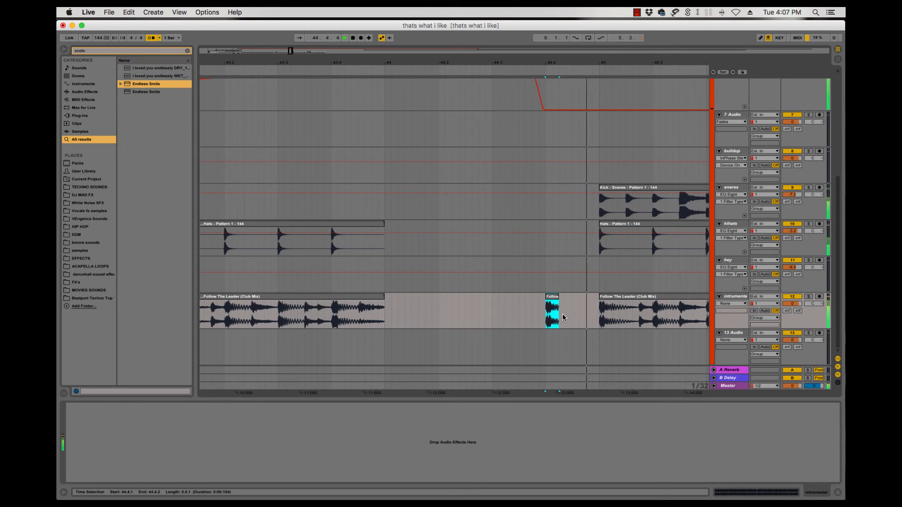
- Try repeating the pasted intrumental slice with short duplicates before bar 45, and play the pickup
key("super+d")
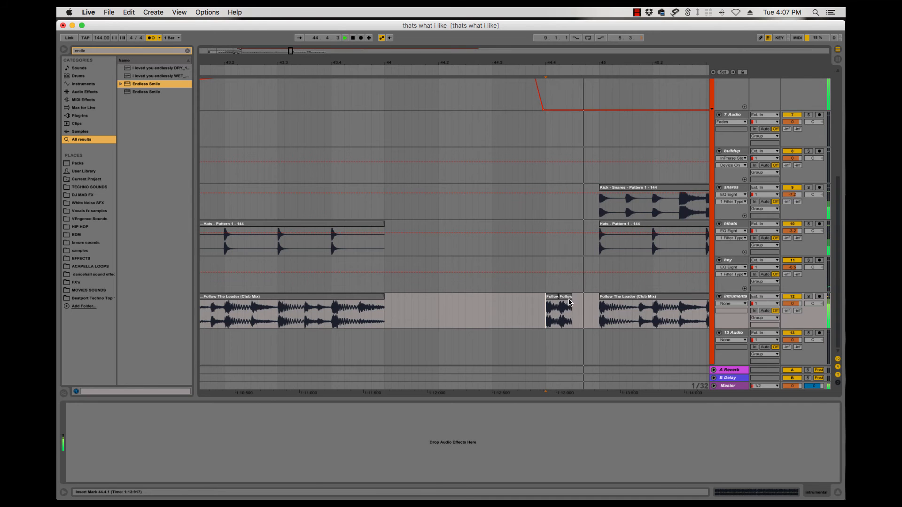
key("space")
key("super+d")
left_click_drag(580, 301, 572, 296)
left_click(551, 312)
key("space")
left_click(547, 316)
key("space")
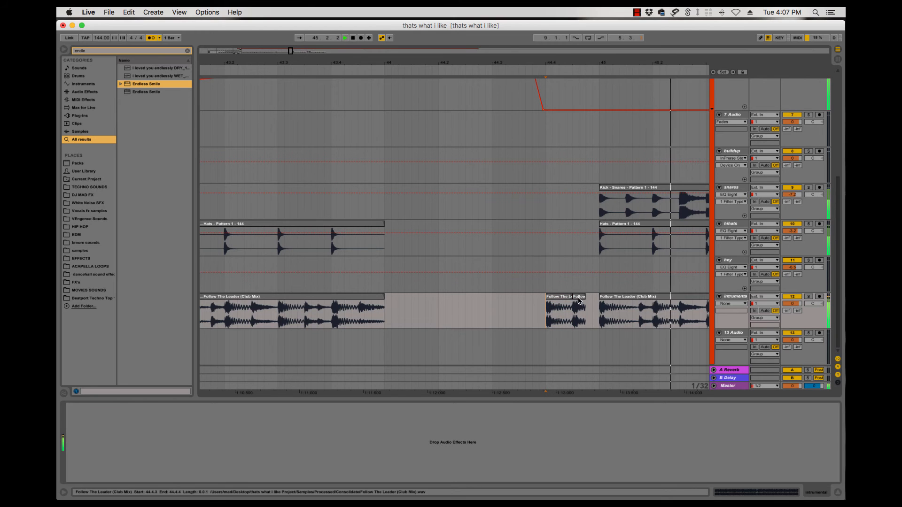
key("Delete")
left_click(485, 318)
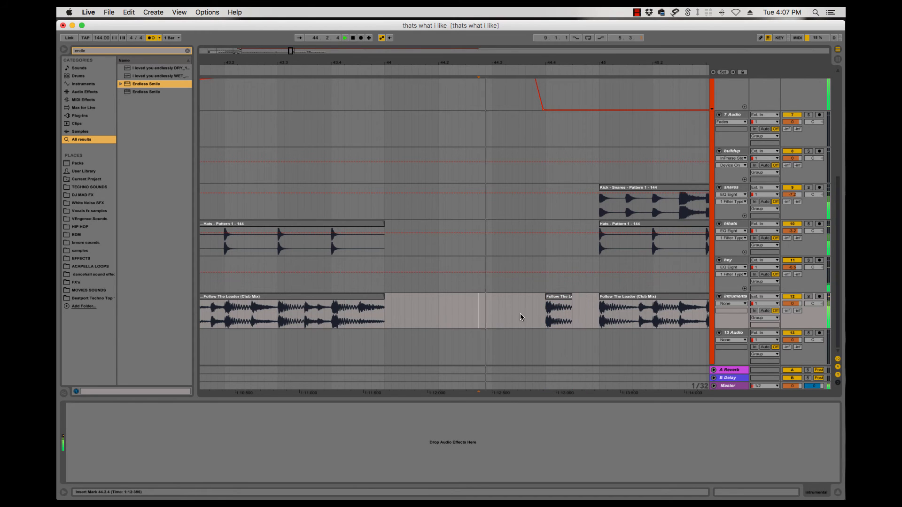
key("space")
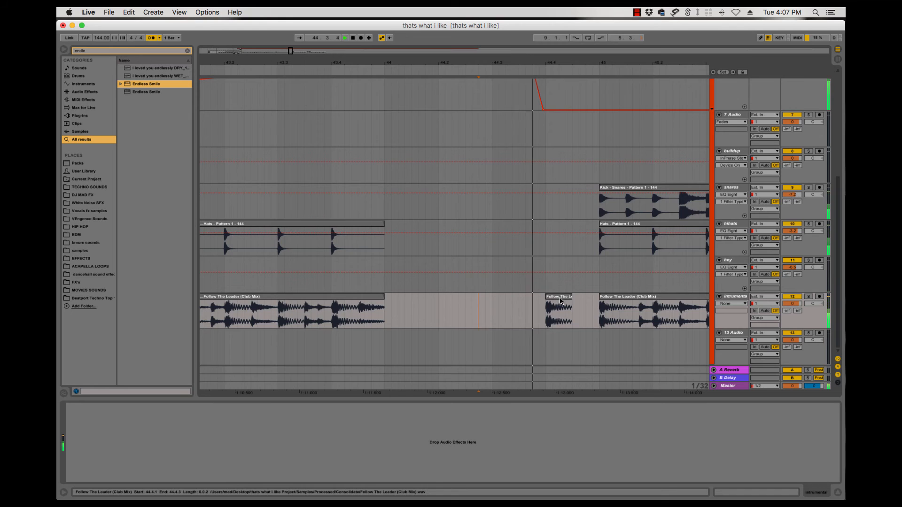
- Extend the intrumental slice at 44.4.1 to end at 44.4.4, and paste a copy of it at 44.3.1
mouse_move(569, 296)
left_mouse_down()
mouse_move(592, 296)
mouse_move(584, 296)
left_mouse_up()
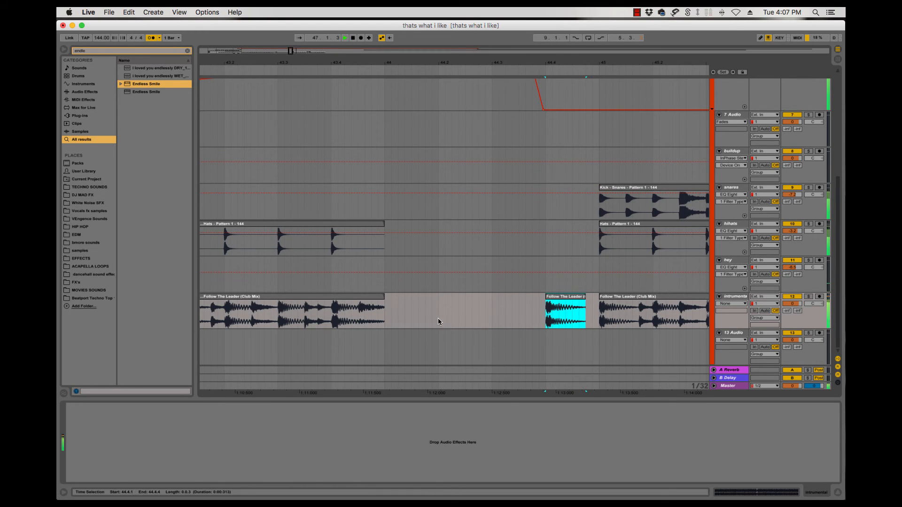
left_click(557, 298)
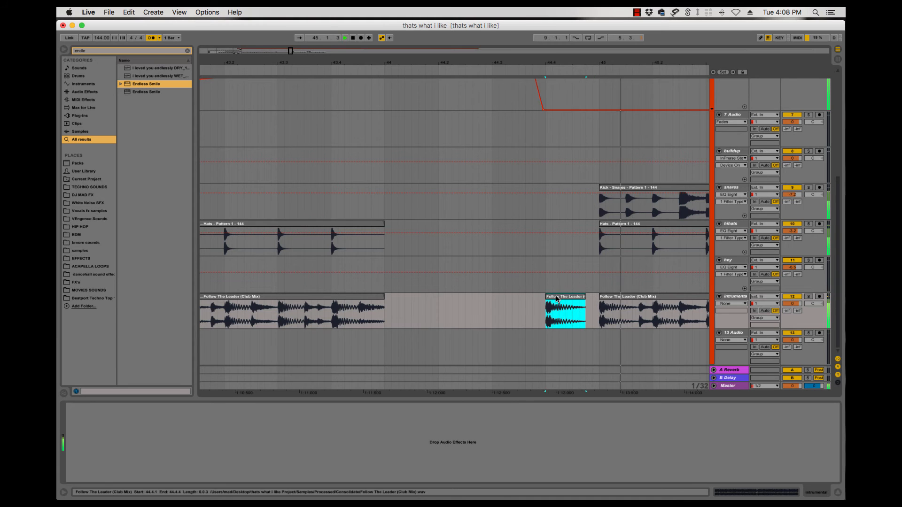
left_click(491, 309)
key("super+v")
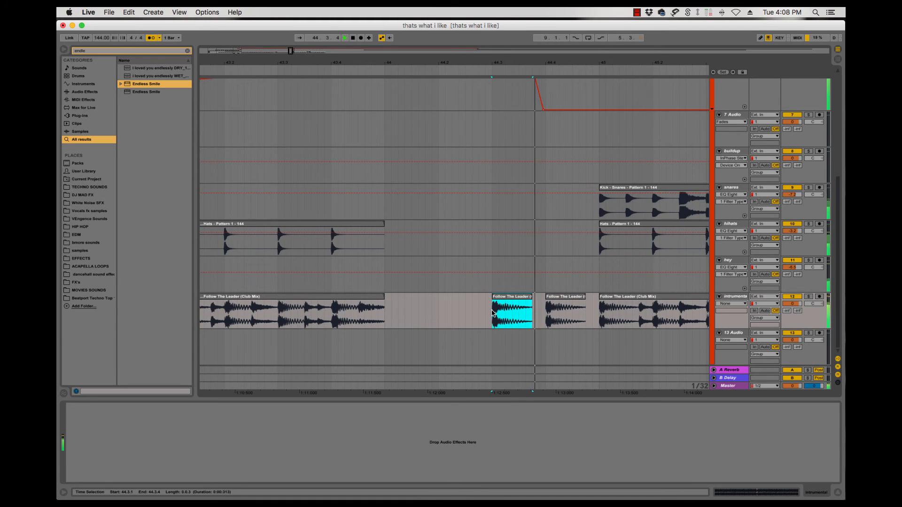
- Reshape the drums' Intensity automation so it falls sharply at 44.3 and slopes to zero at 44.4, and play from 43.3.2
scroll(563, 282, "up", 4)
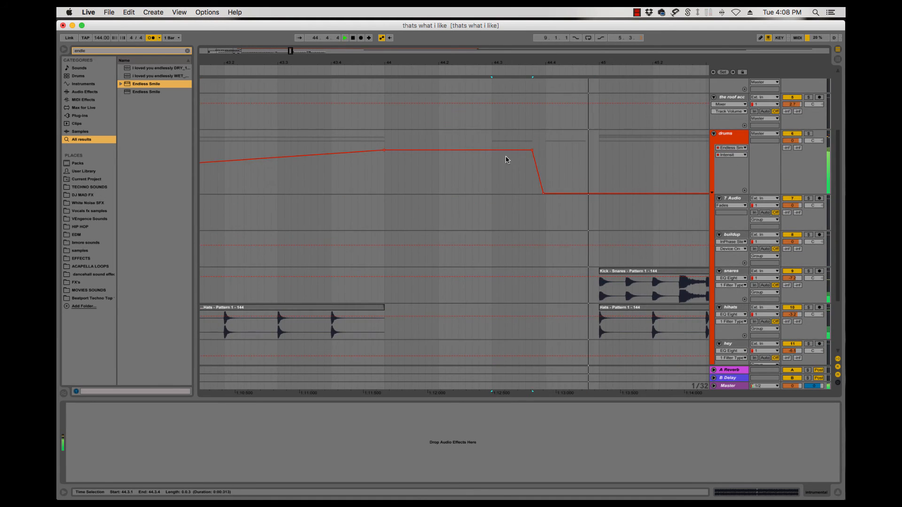
left_click(491, 151)
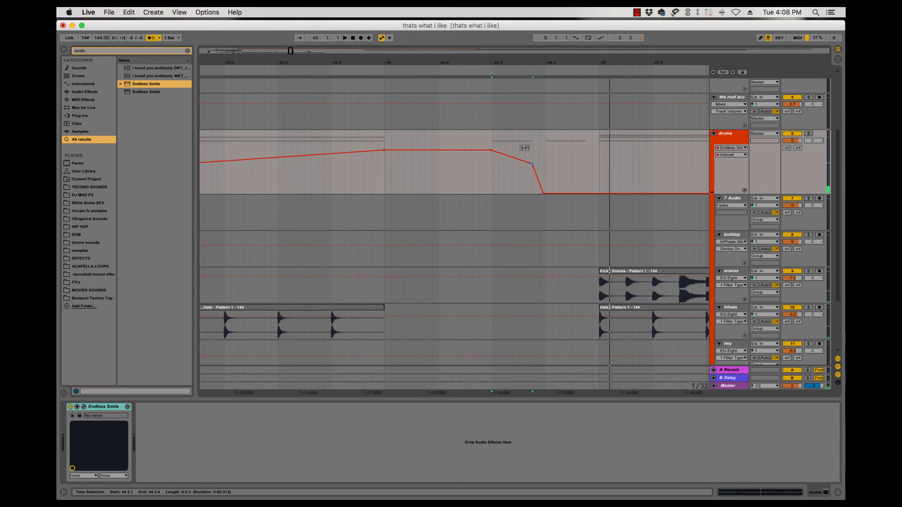
left_click_drag(532, 164, 532, 166)
key("space")
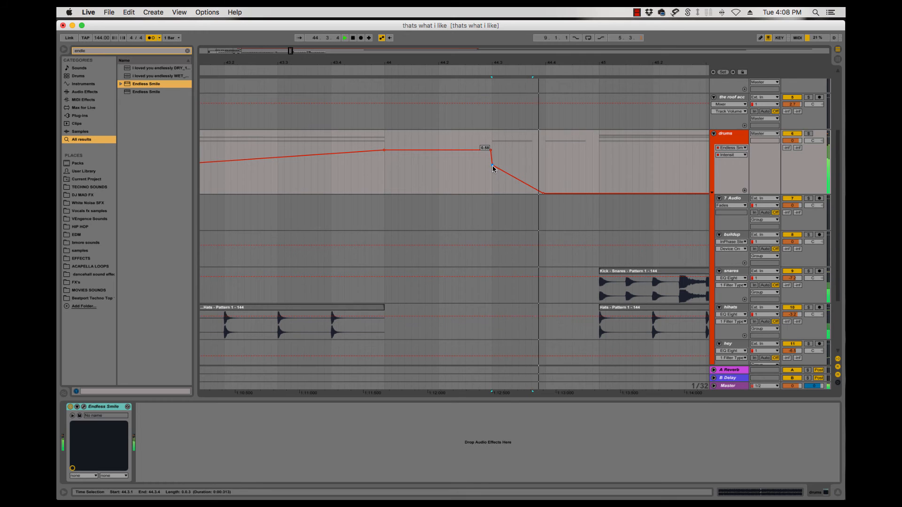
left_click(302, 175)
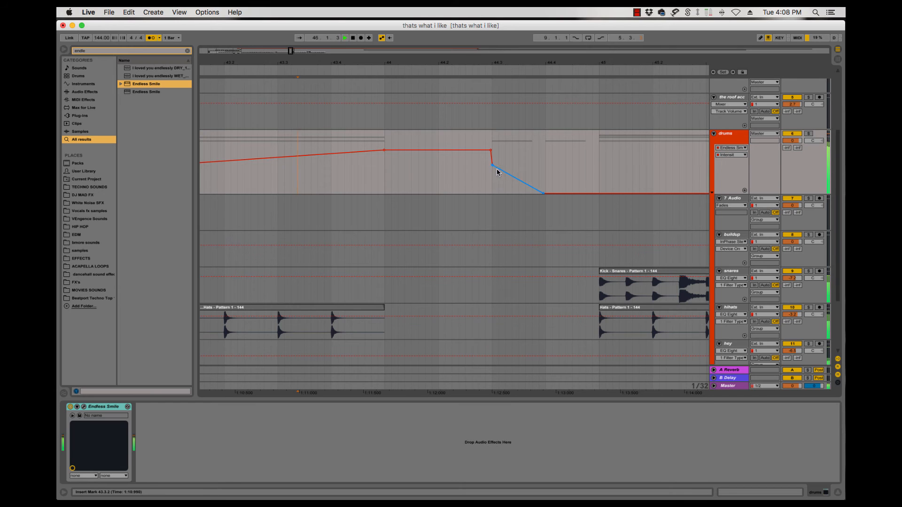
key("space")
key("space")
key("space")
- Delete the intrumental slice at 44.3.1 and play the pickup without it
scroll(493, 169, "down", 5)
left_click(509, 300)
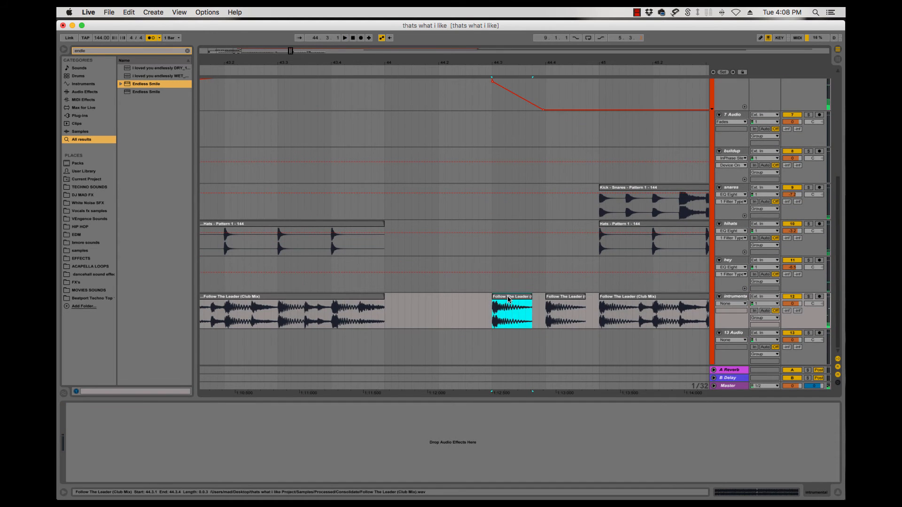
key("Delete")
key("space")
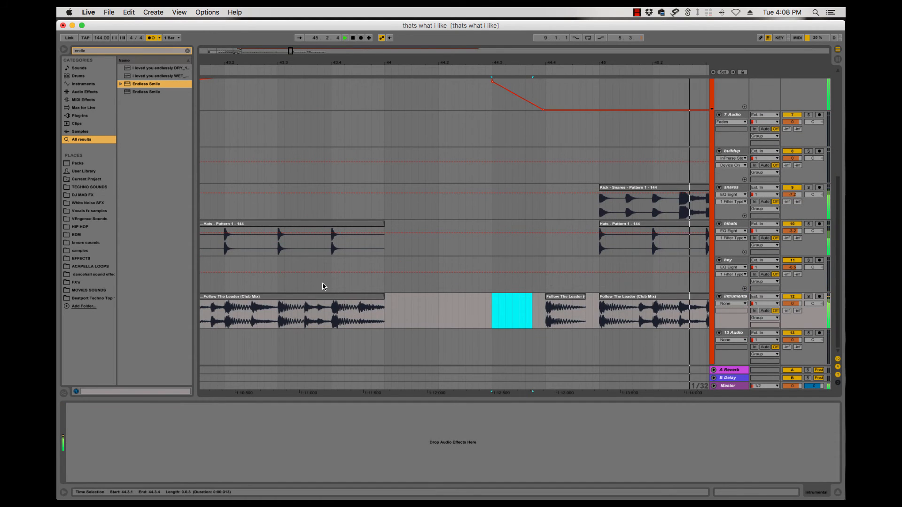
- Play the section from 43.3.2, turn off the metronome, and look over the arrangement as it continues
left_click(287, 282)
scroll(299, 277, "down", 3)
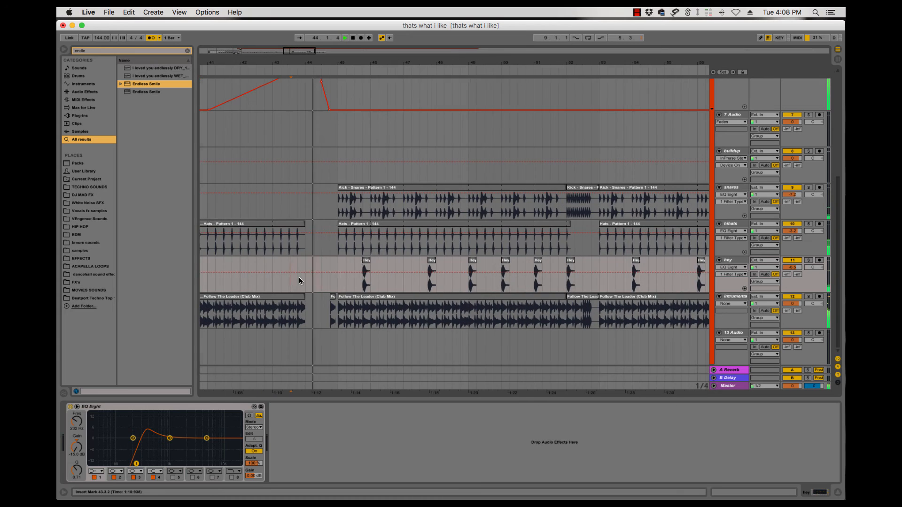
scroll(370, 255, "left", 3)
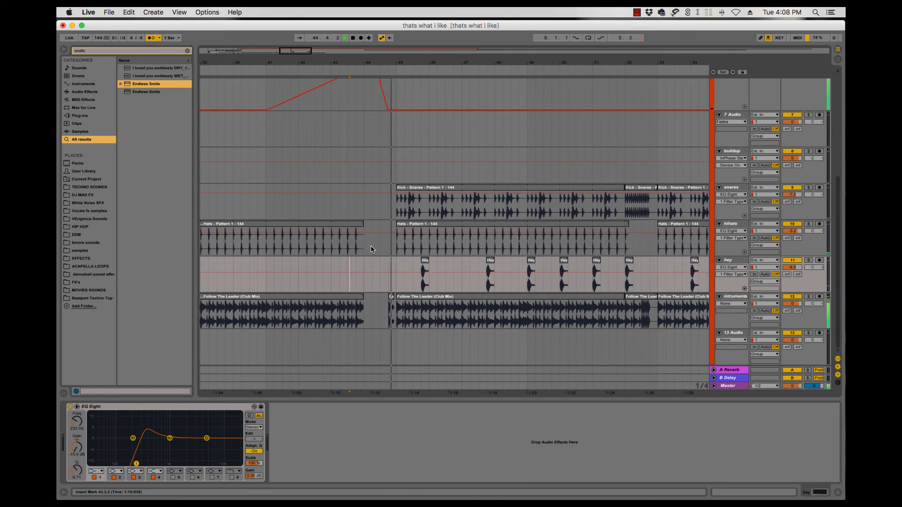
left_click(150, 38)
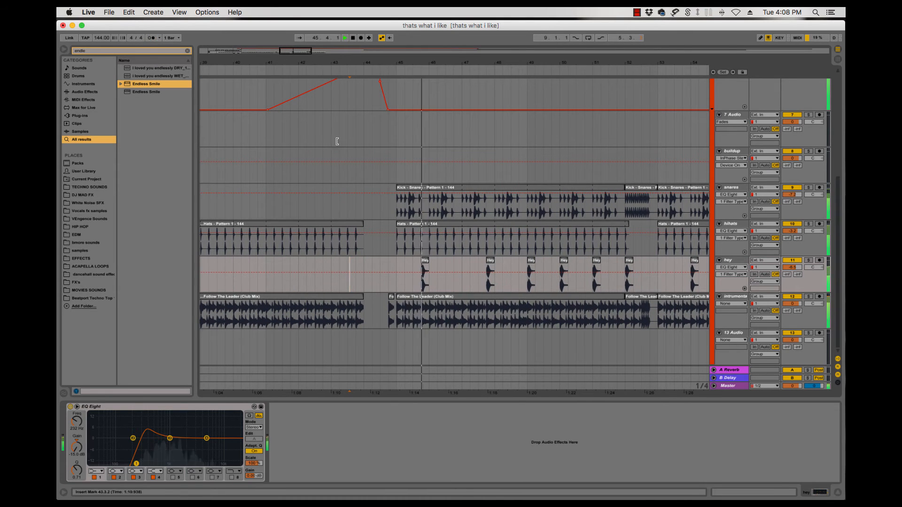
left_click(364, 211)
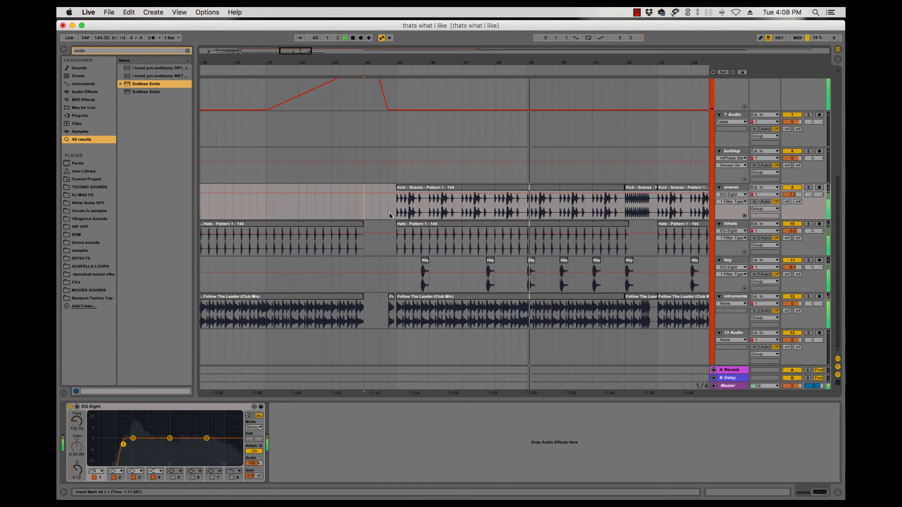
key("minus")
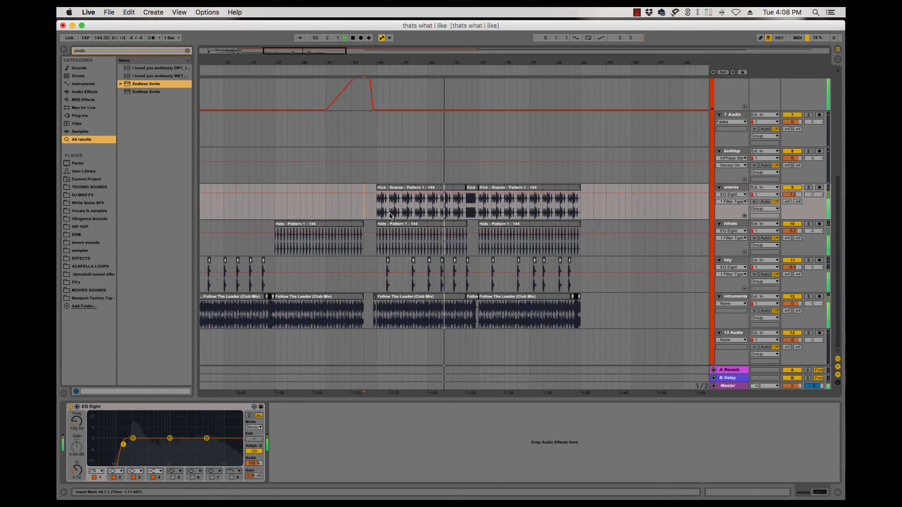
key("minus")
scroll(536, 205, "up", 5)
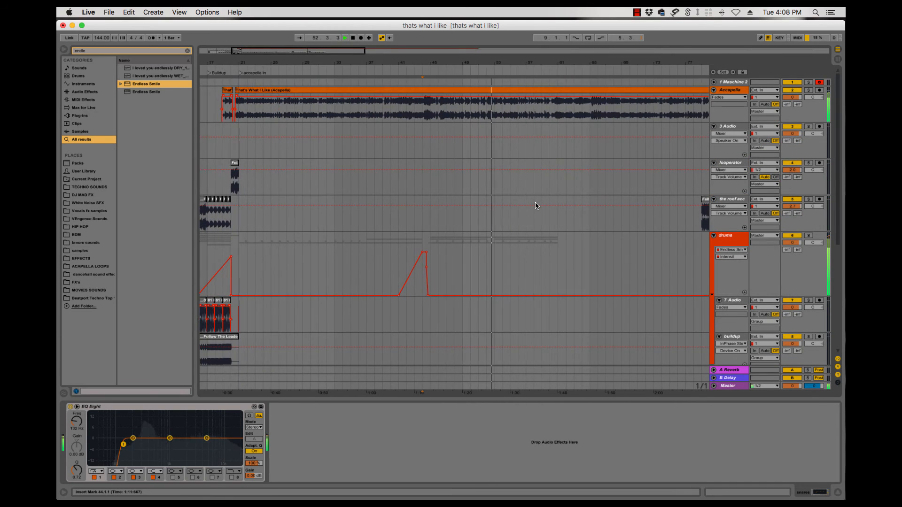
scroll(536, 206, "down", 5)
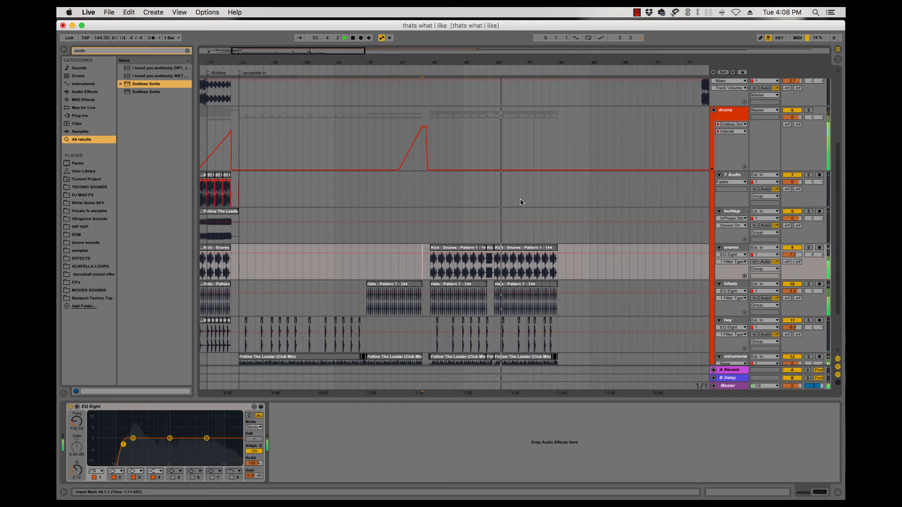
- Add a drums Intensity ramp rising from zero at 52.1 to about 0.6 at 52.4 and returning to zero at 53.1, and play it
left_click(485, 180)
key("plus")
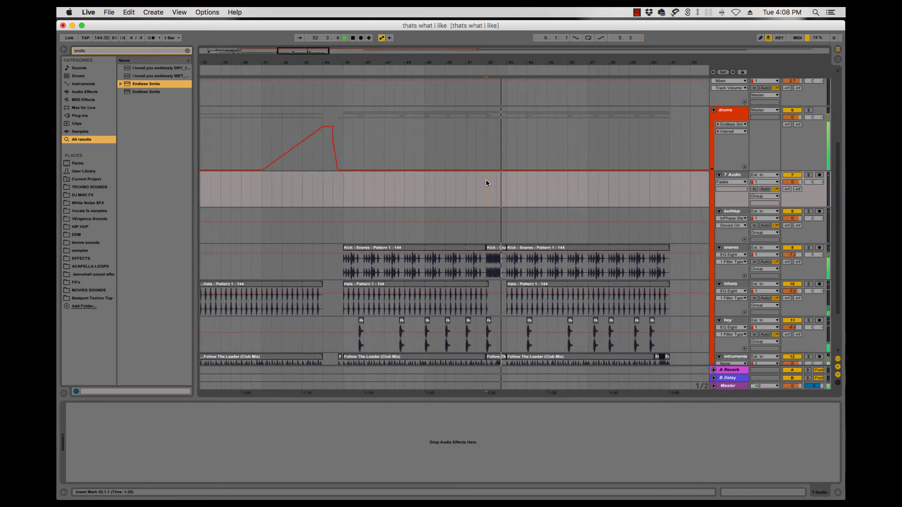
key("plus")
key("plus")
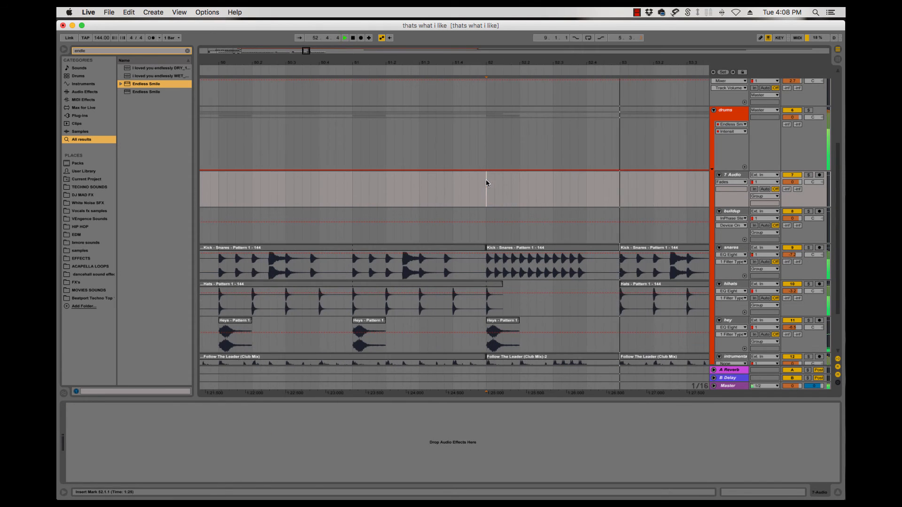
left_click(620, 172)
key("space")
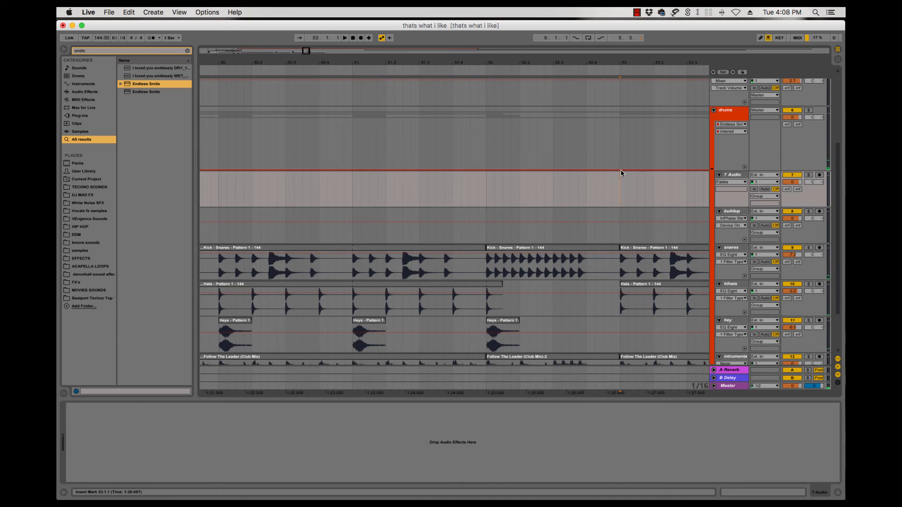
left_click(620, 169)
left_click(587, 173)
left_click(485, 170)
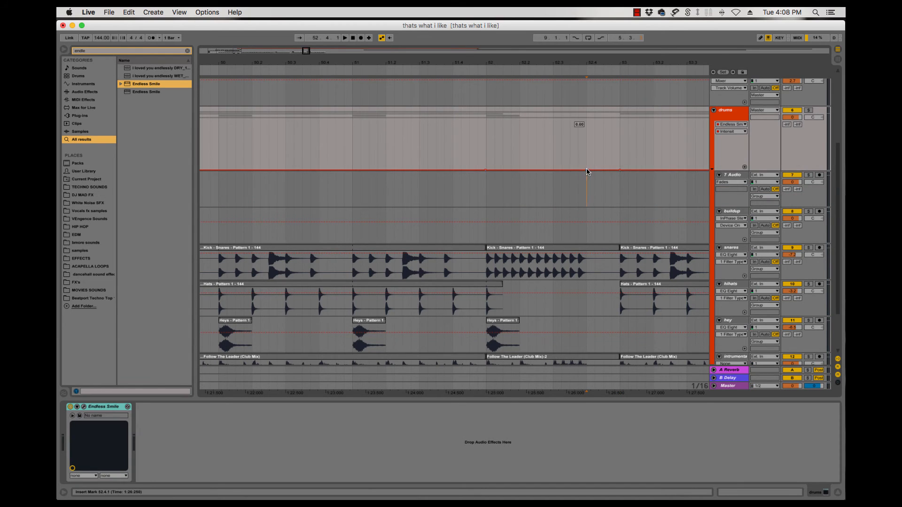
left_click_drag(587, 171, 587, 130)
key("space")
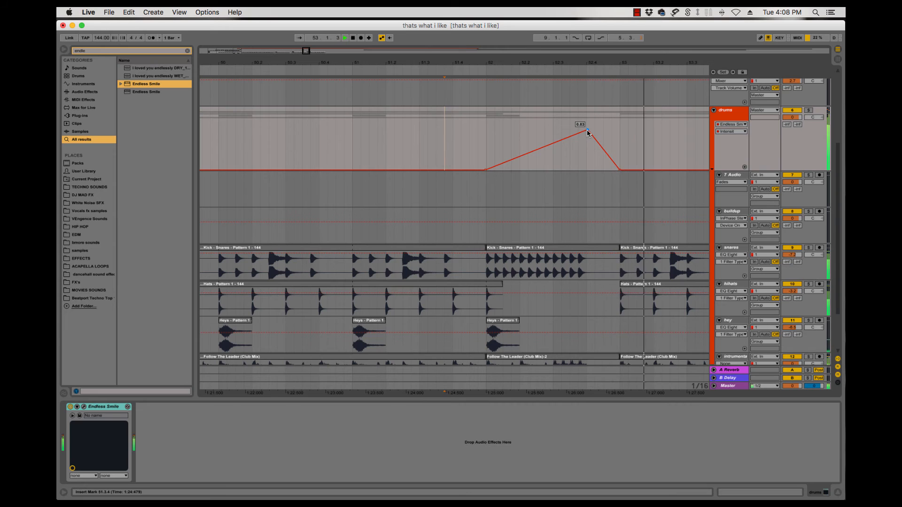
- Try moving the Intensity peak to just before bar 53, playing from 51.1.1 and from 51.2.4
left_click_drag(587, 131, 617, 130)
left_click(356, 138)
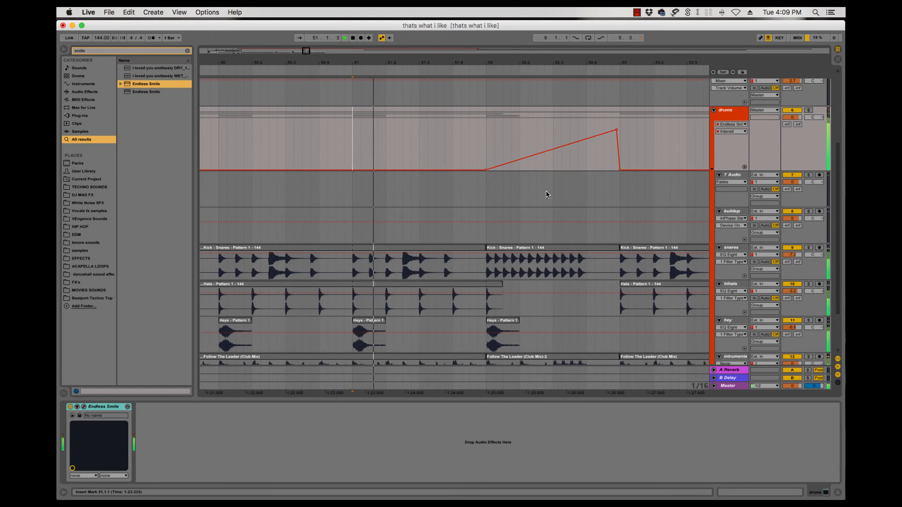
scroll(594, 199, "down", 3)
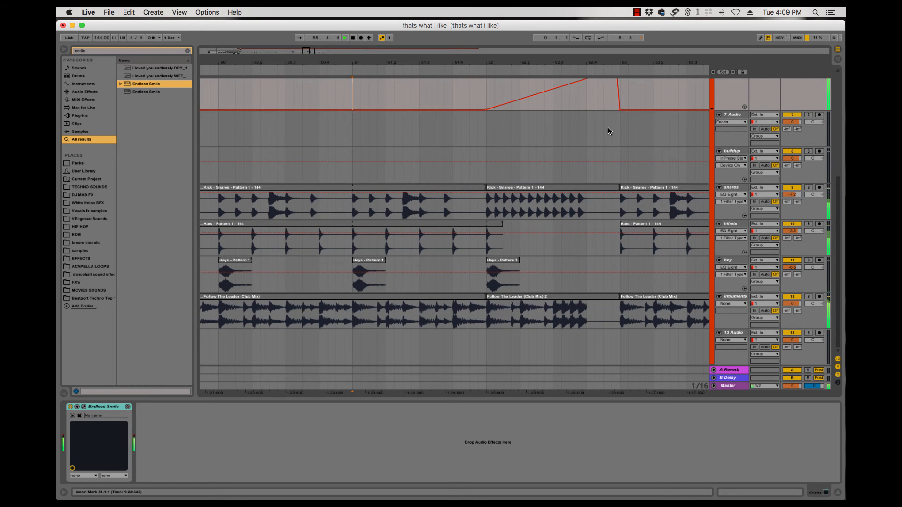
left_click(423, 126)
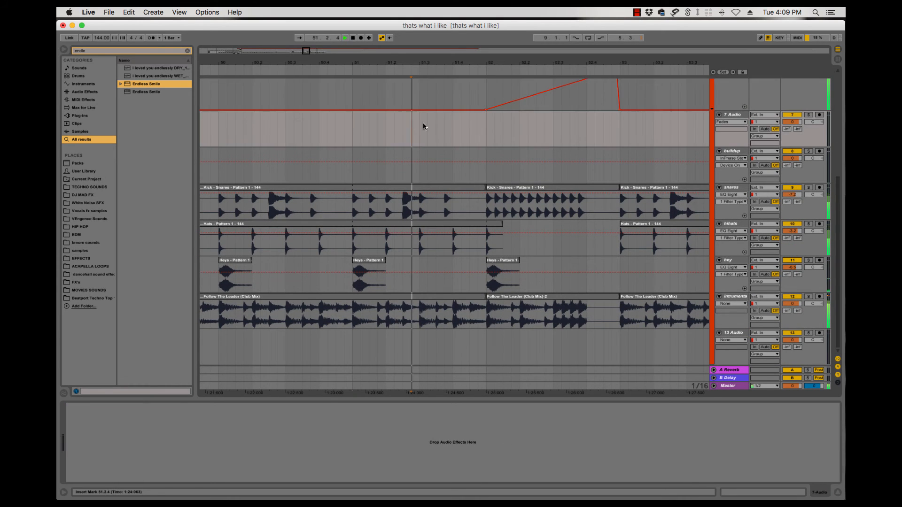
- Move the Intensity peak back to 52.4 with a vertical drop to zero there
scroll(592, 130, "up", 3)
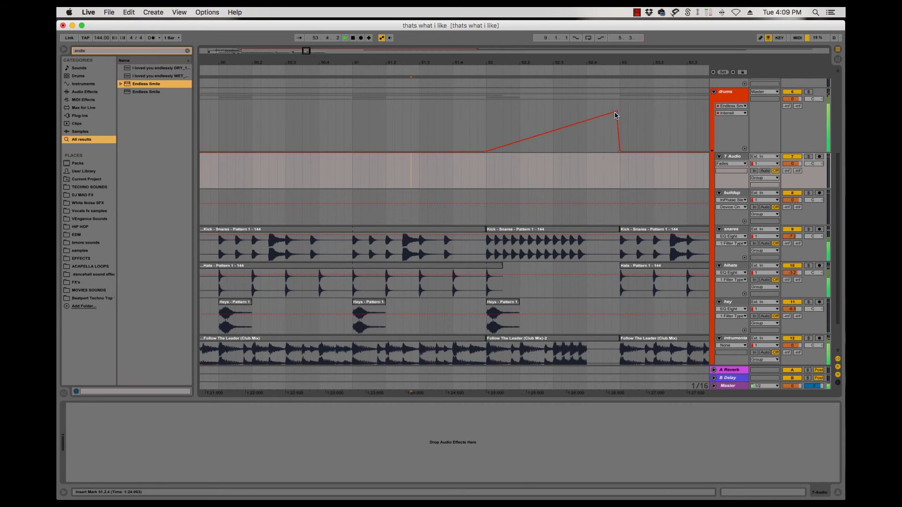
left_click_drag(616, 113, 592, 114)
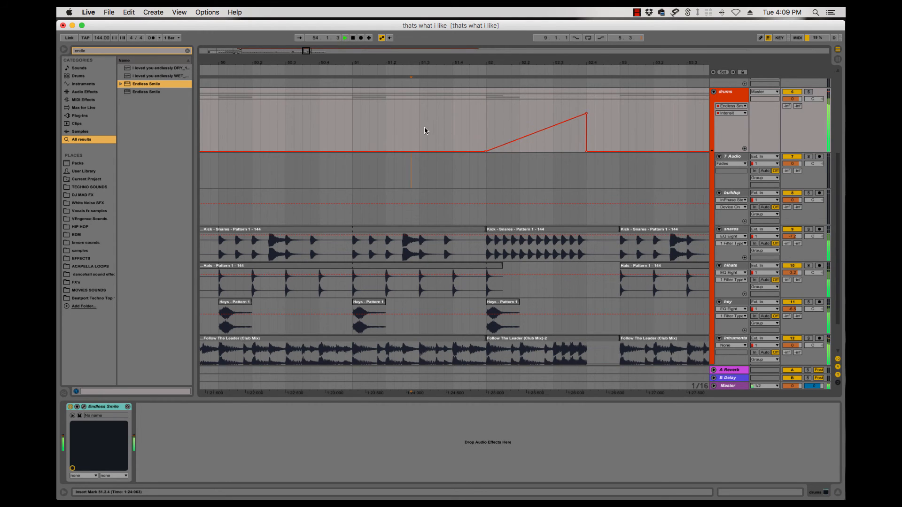
left_click(404, 124)
- Examine the whole arrangement around the new automation and the drum clips' end near bar 61 while it plays
key("minus")
key("minus")
key("minus")
key("minus")
key("minus")
key("minus")
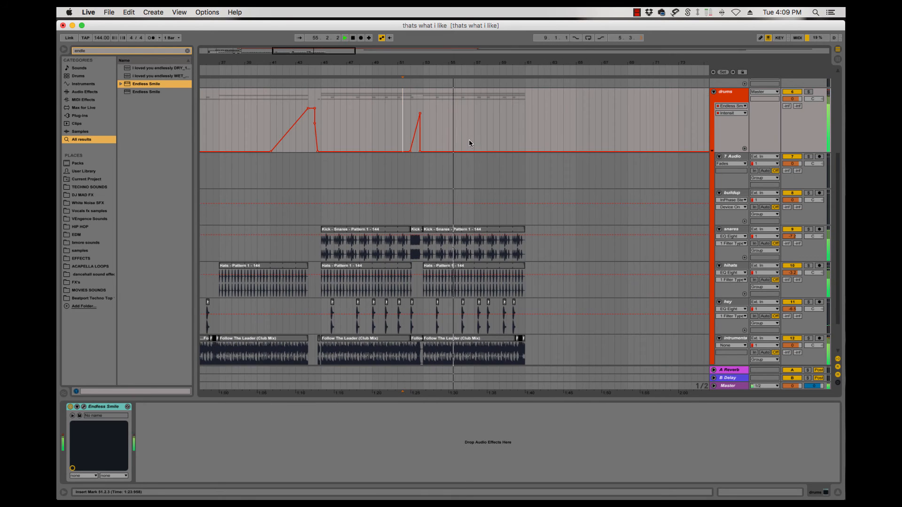
scroll(472, 144, "left", 4)
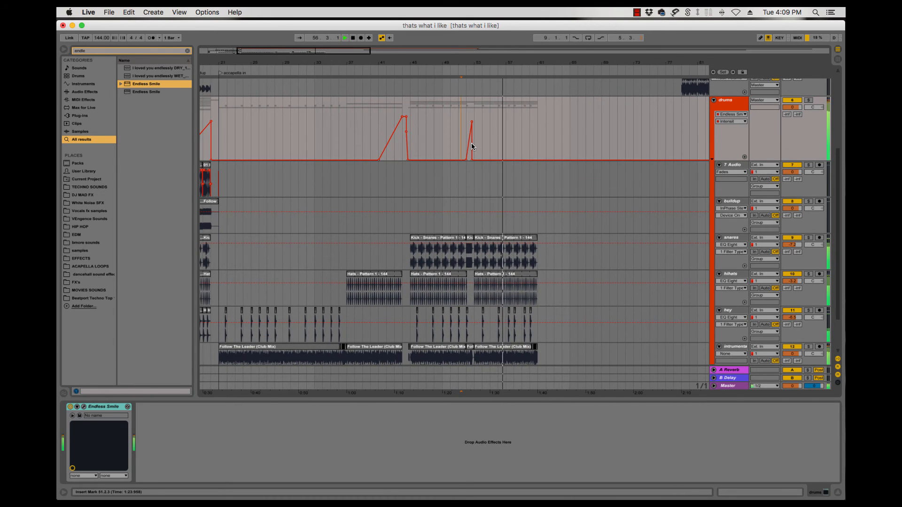
scroll(472, 144, "left", 4)
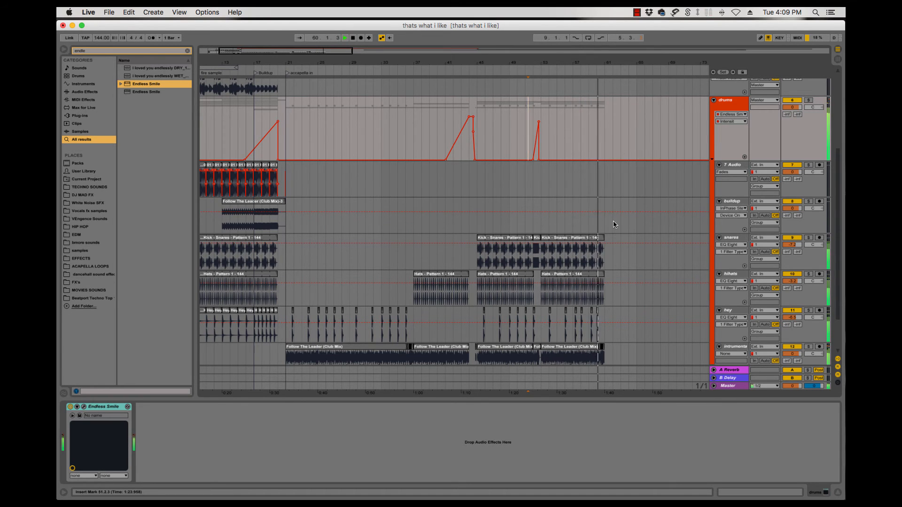
scroll(612, 165, "up", 5)
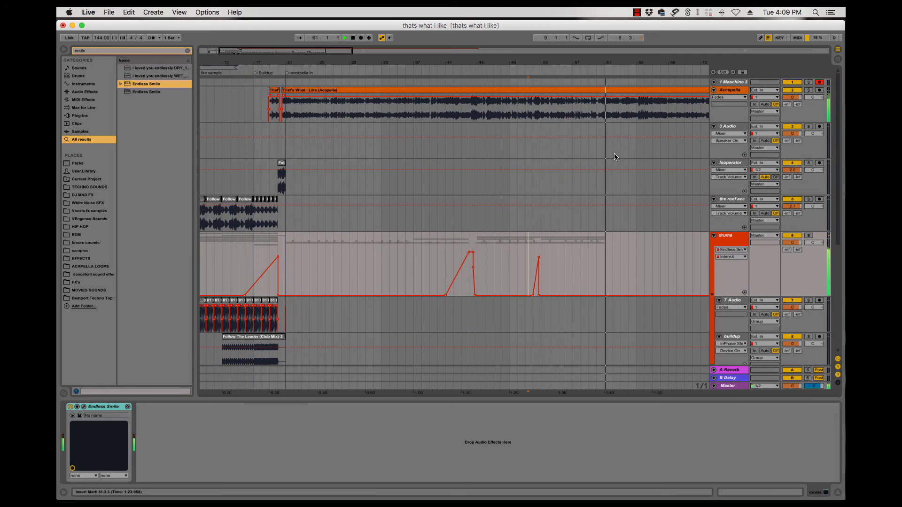
- Audition the acapella around bar 61, split it at 60.1.3 and delete everything after that point
left_click(603, 120)
key("plus")
key("plus")
key("plus")
key("plus")
key("space")
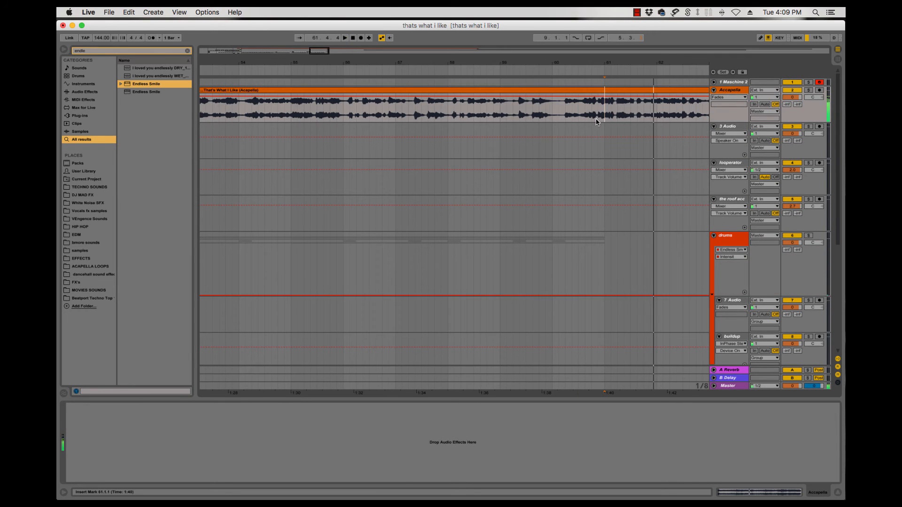
left_click(558, 121)
key("space")
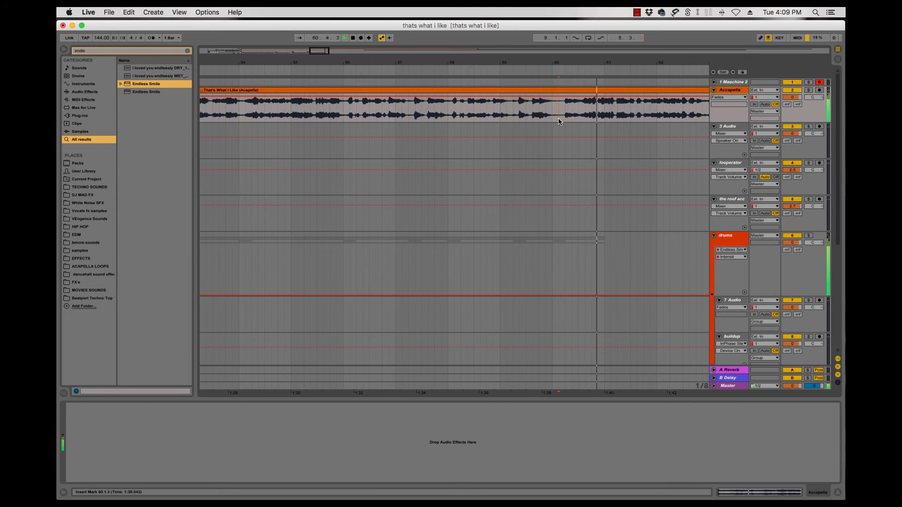
key("space")
key("shift+End")
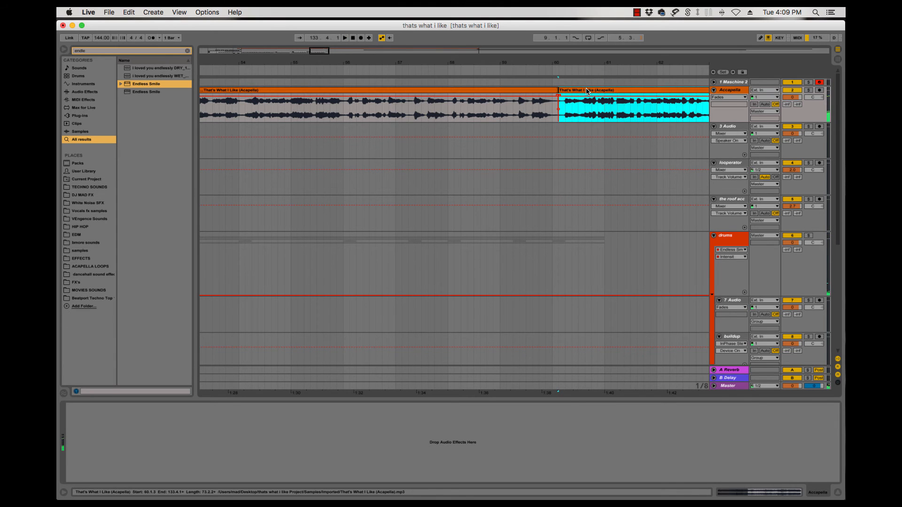
key("minus")
key("minus")
key("minus")
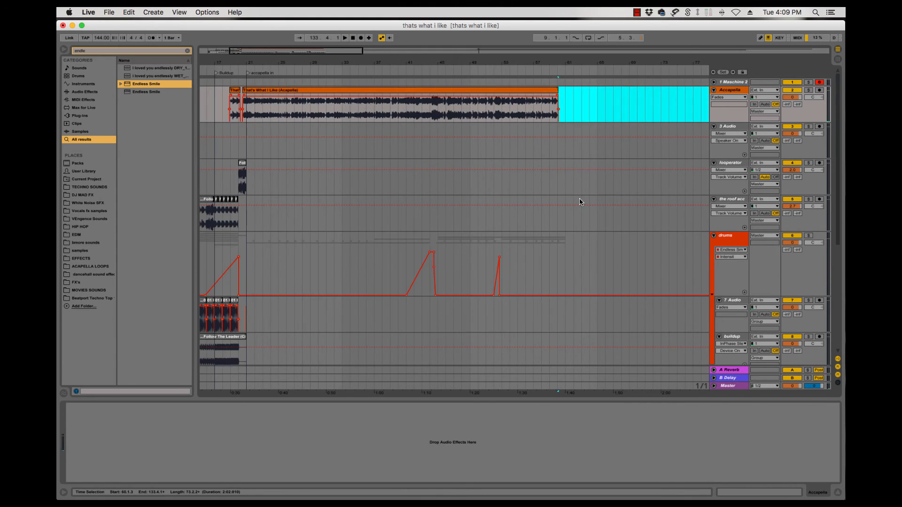
- Play the arrangement from the intro, and from 56.1.1 and 53.1.1 in the second drum section
scroll(586, 200, "down", 5)
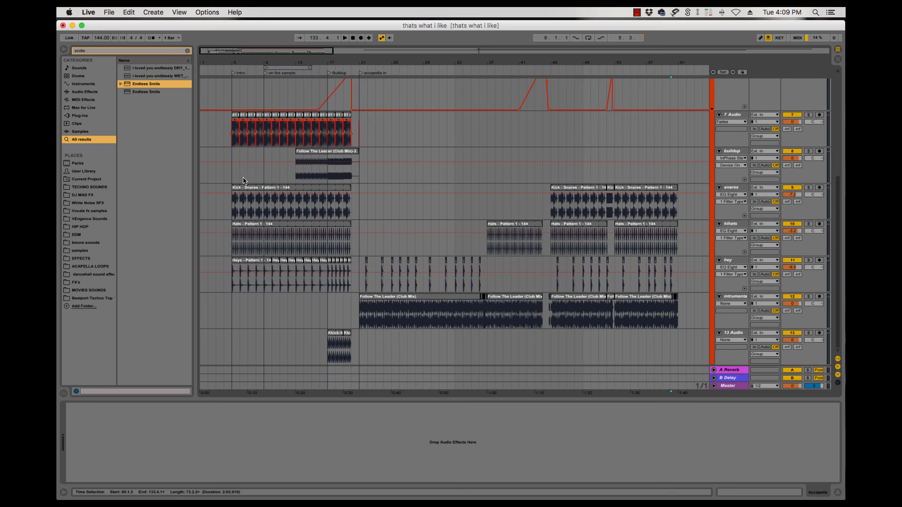
left_click(233, 178)
key("space")
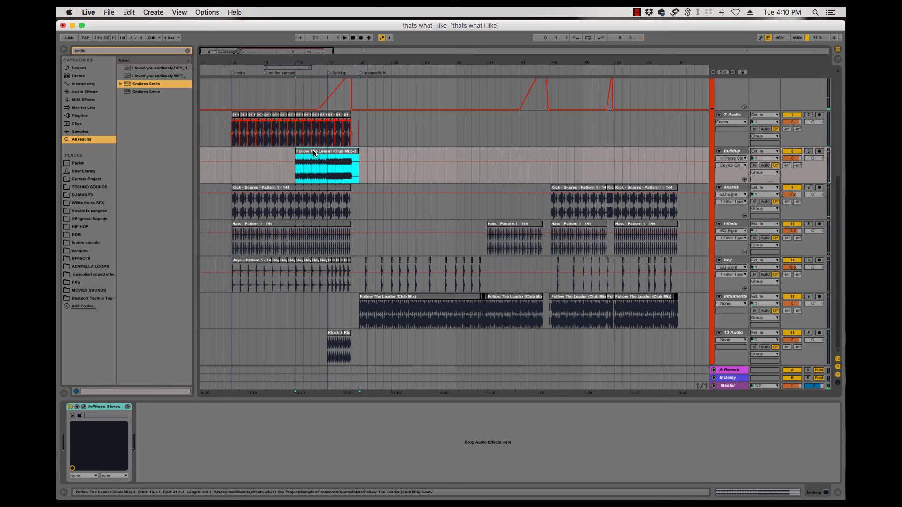
scroll(366, 162, "right", 5)
left_click(547, 180)
key("space")
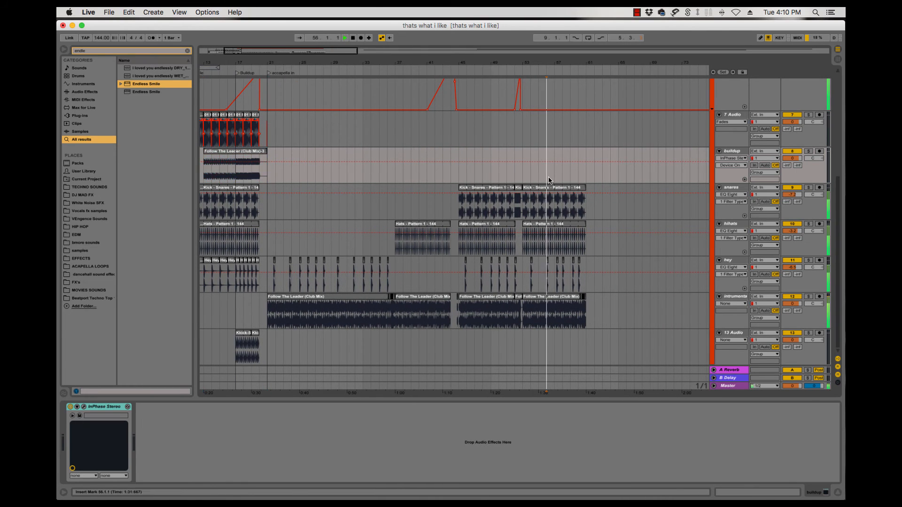
left_click(523, 173)
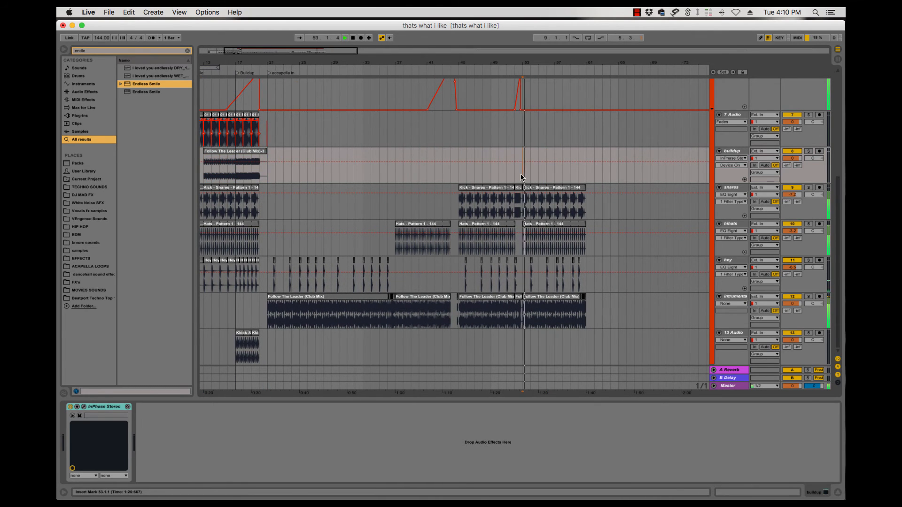
- Paste the copied Follow The Leader clip onto the buildup track at 53.1.1
key("super+v")
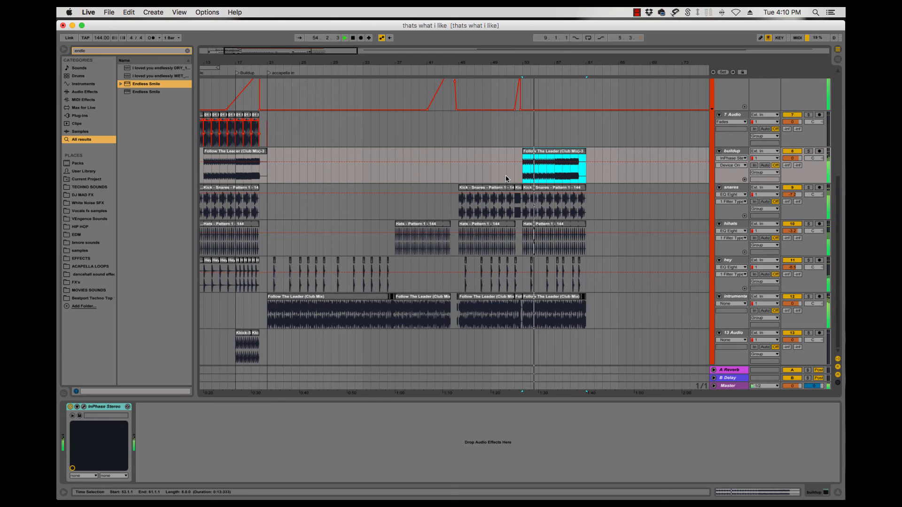
scroll(506, 178, "left", 5)
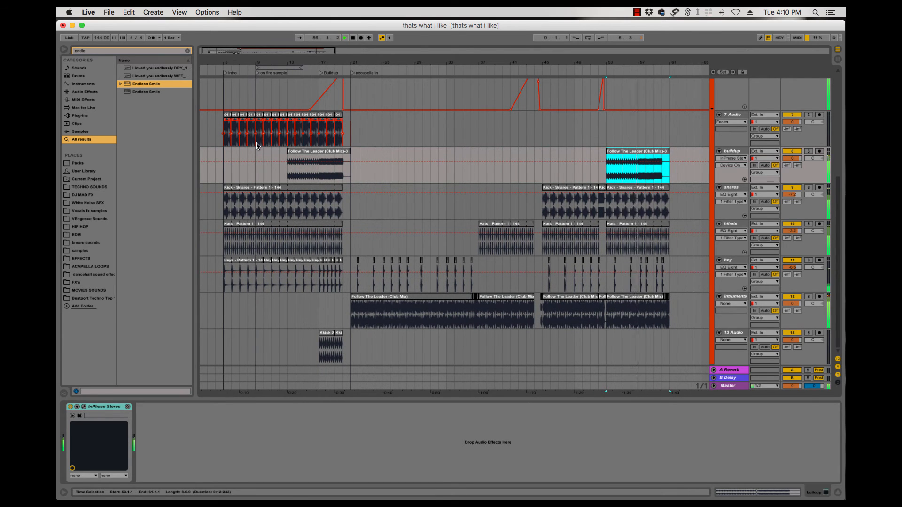
left_click_drag(255, 146, 350, 344)
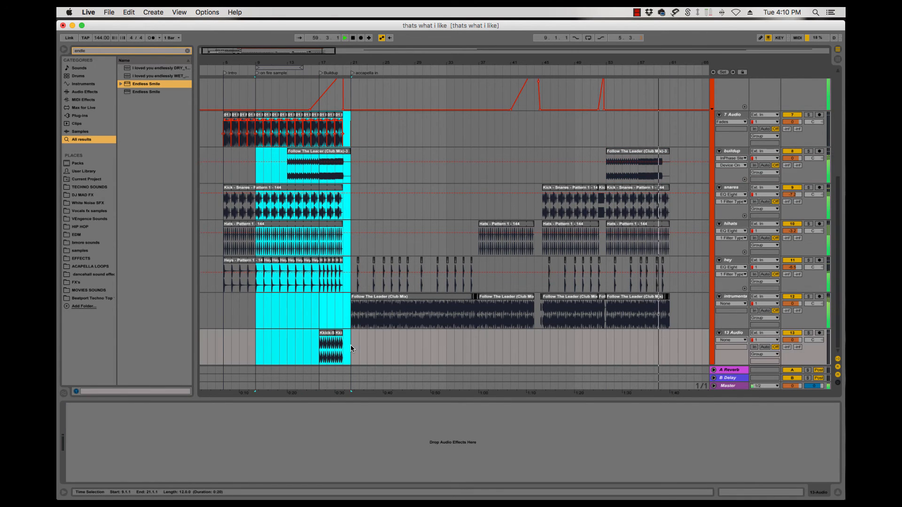
left_click(670, 134)
key("super+v")
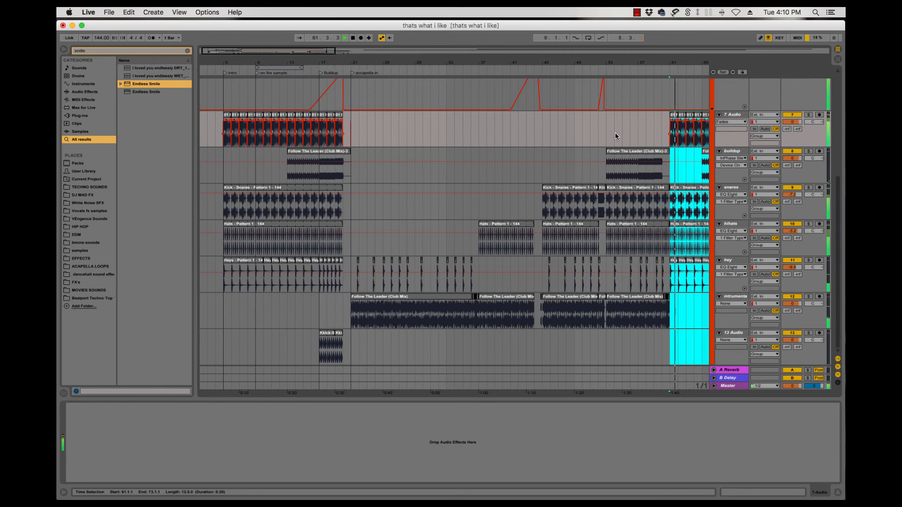
key("super+z")
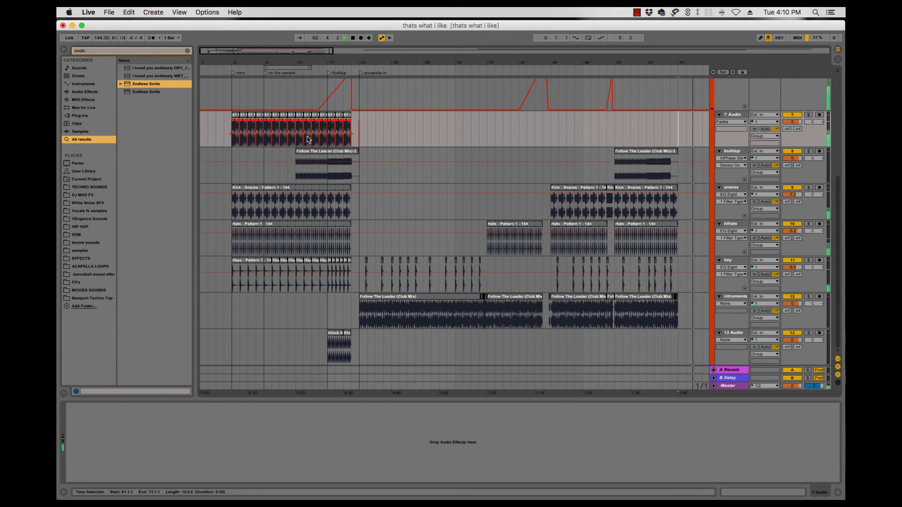
- Copy the drum group's material from 9.1.1 to 21.1.1 on tracks 7 to 13, paste it at 61.1.1 and audition it
left_click(265, 150)
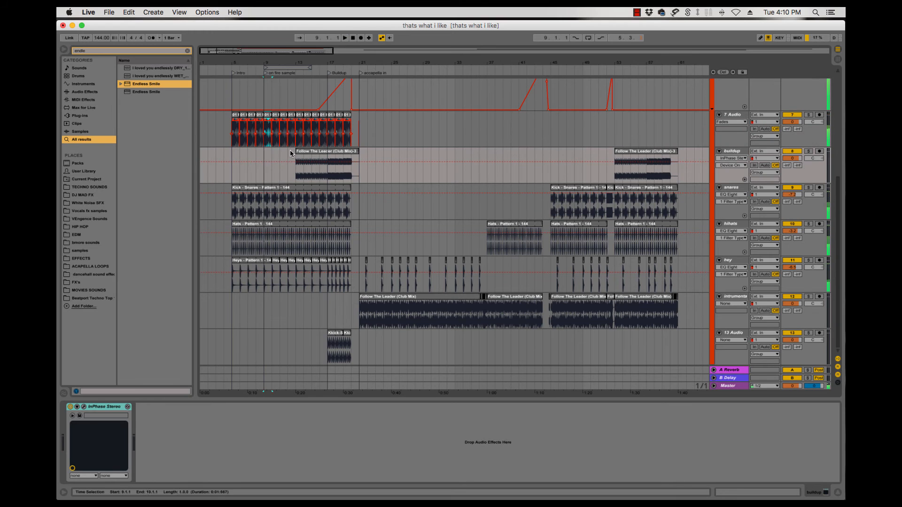
left_click_drag(290, 150, 360, 350)
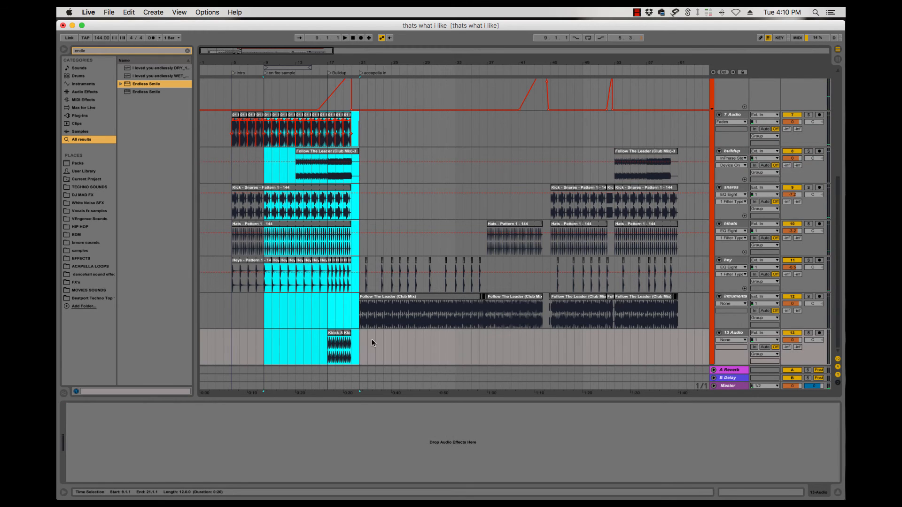
left_click(677, 125)
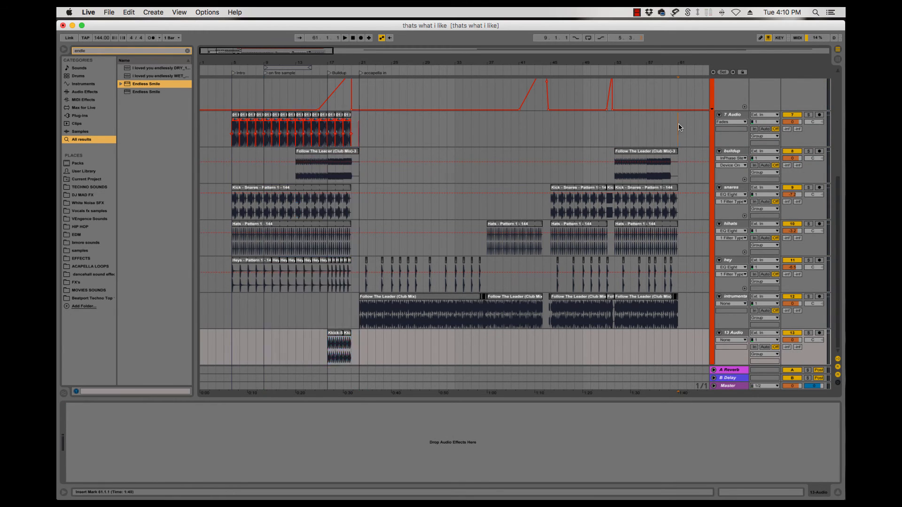
key("super+v")
key("space")
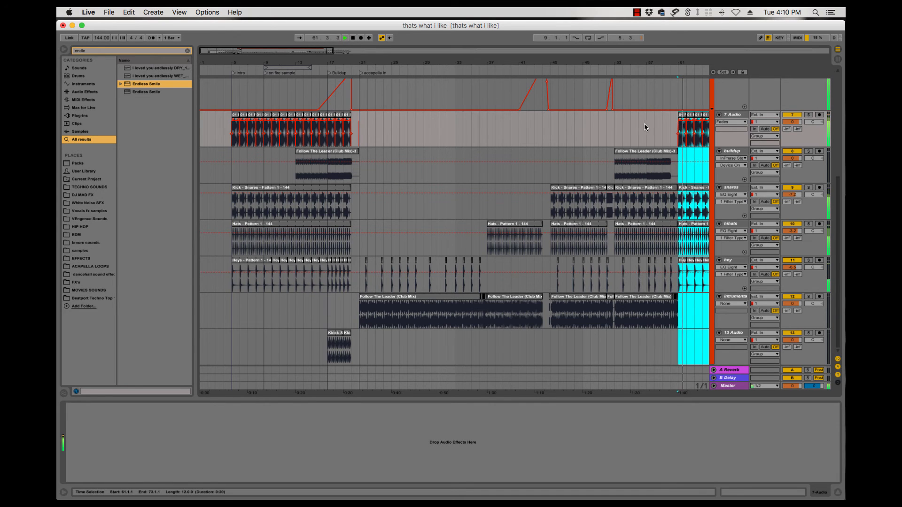
scroll(610, 122, "left", 4)
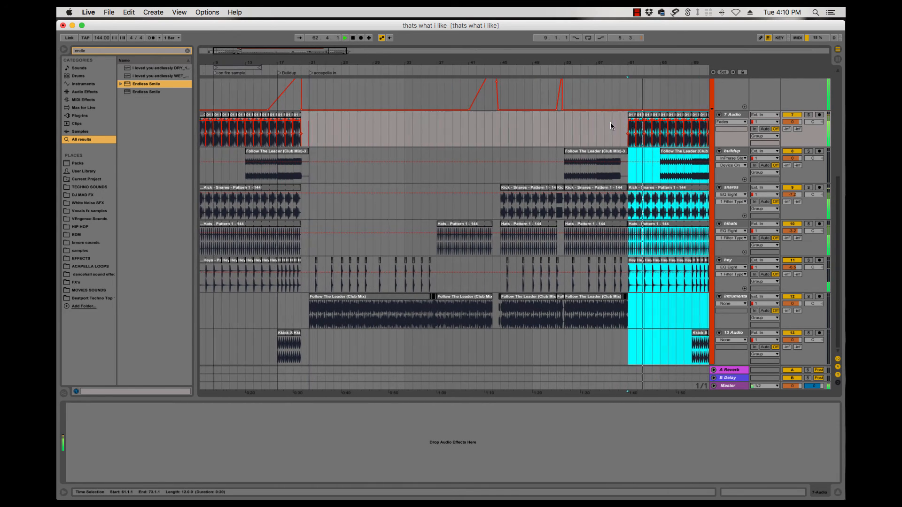
scroll(622, 123, "up", 5)
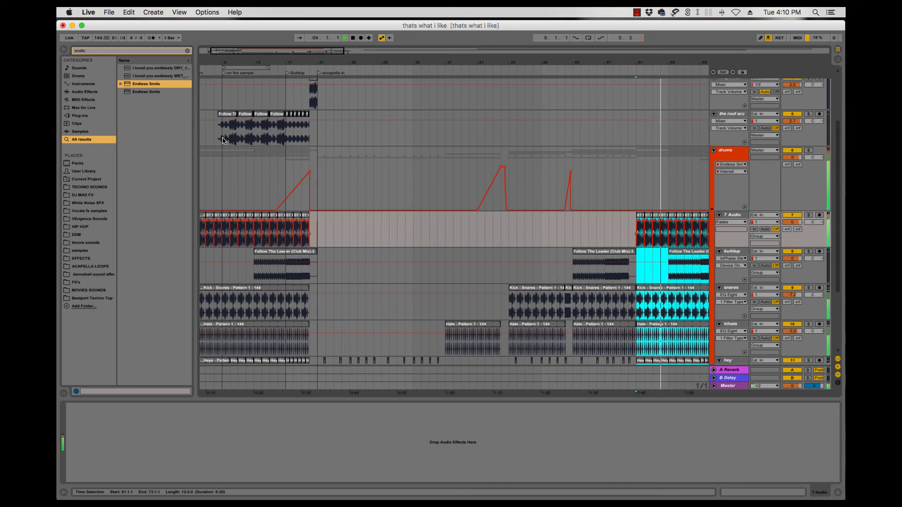
left_click_drag(223, 137, 319, 104)
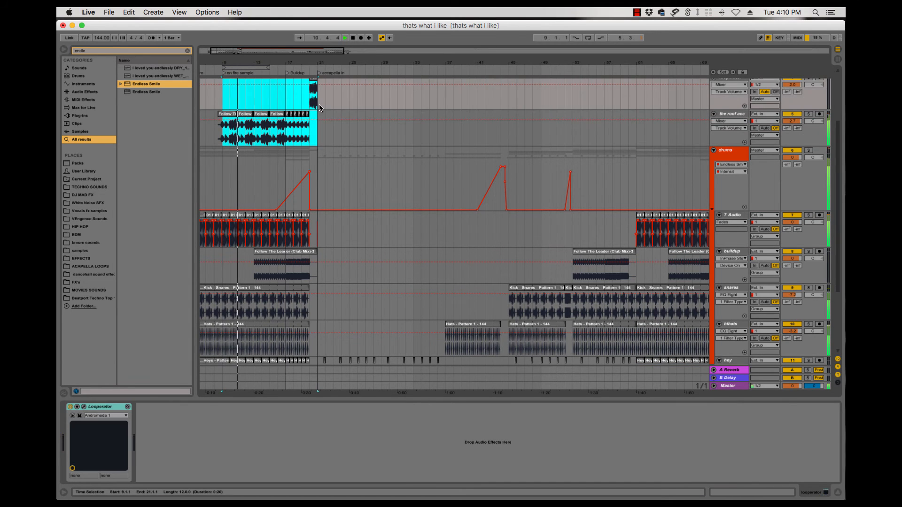
left_click(636, 134)
key("super+v")
key("space")
key("space")
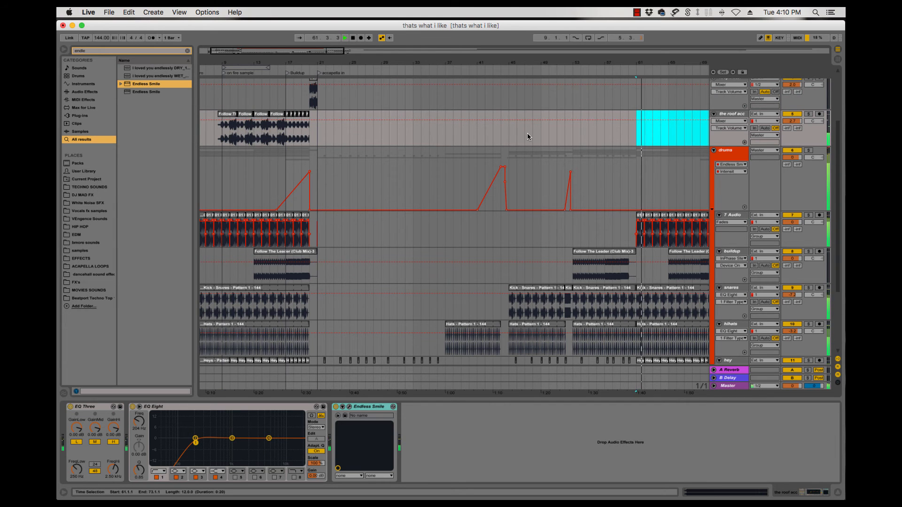
scroll(545, 134, "right", 5)
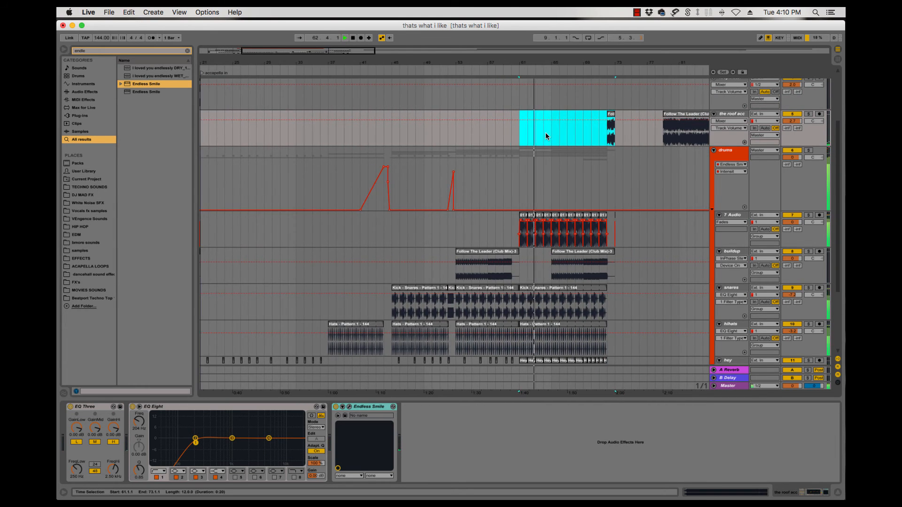
key("super+z")
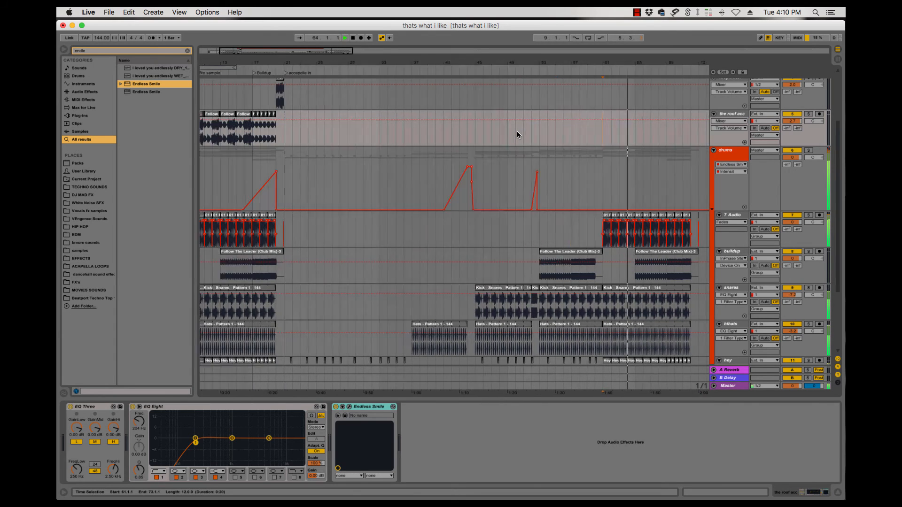
- Copy the looperator and roof acapella material from 9.1.1 to 21.1.1 and paste it on the same tracks at 61.1.1
scroll(517, 132, "left", 3)
key("space")
left_click_drag(256, 97, 347, 127)
scroll(607, 137, "right", 2)
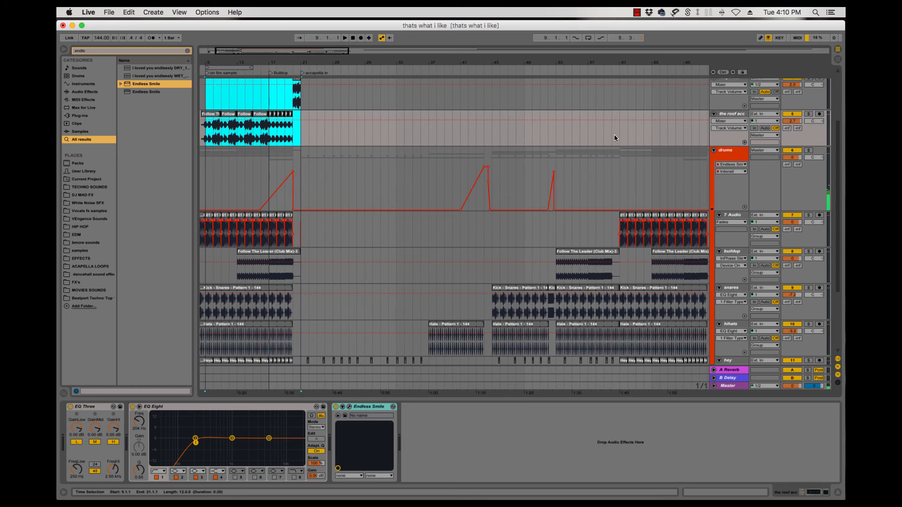
key("super+c")
left_click(620, 104)
key("super+v")
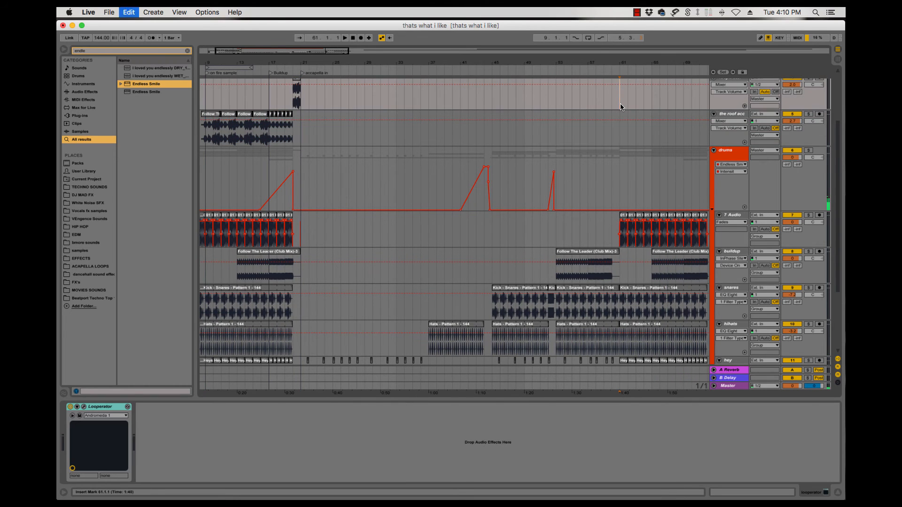
key("space")
scroll(570, 135, "right", 7)
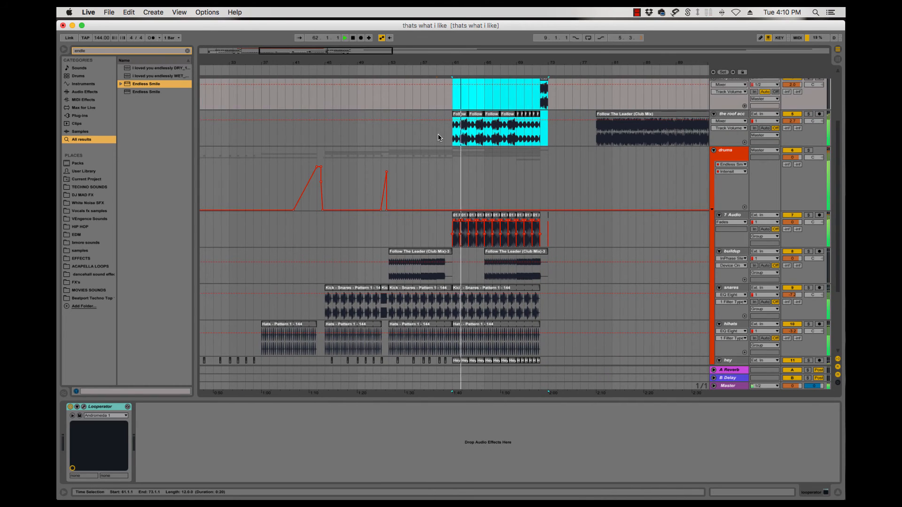
- Extend the start of the pasted roof acapella clip one beat earlier to 60.4 and audition it from 58.4.1
left_click(438, 137)
key("plus")
key("plus")
key("plus")
key("plus")
key("plus")
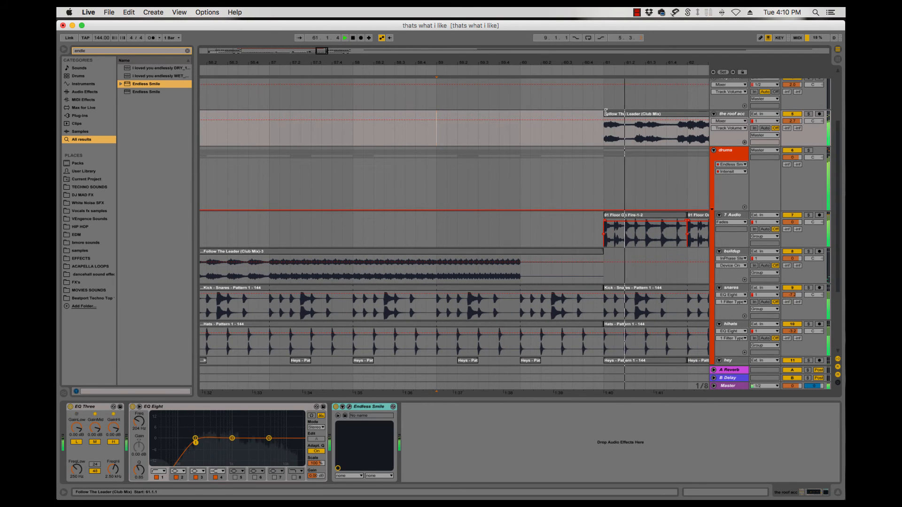
left_click_drag(604, 114, 584, 114)
left_click(416, 135)
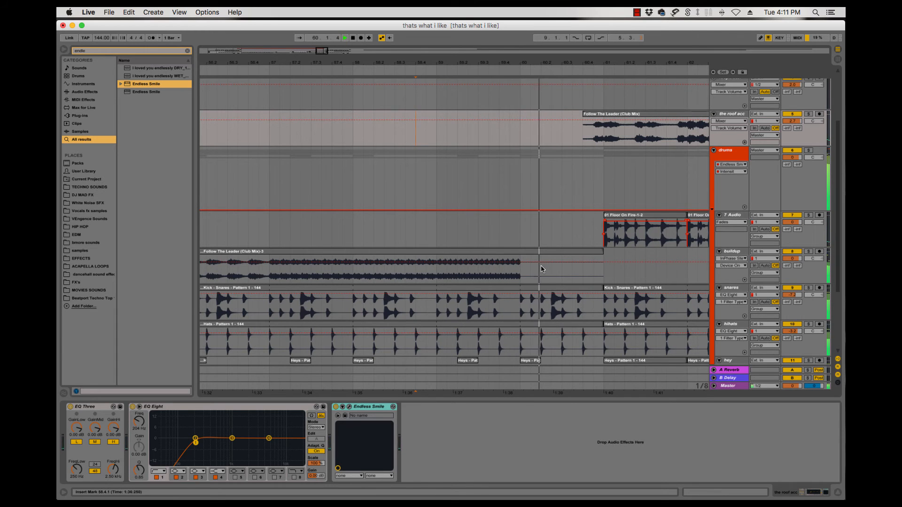
- Delete the snares, hihats and hey material from 60.1.1 to 61.1.1 and audition the gap
scroll(522, 287, "down", 2)
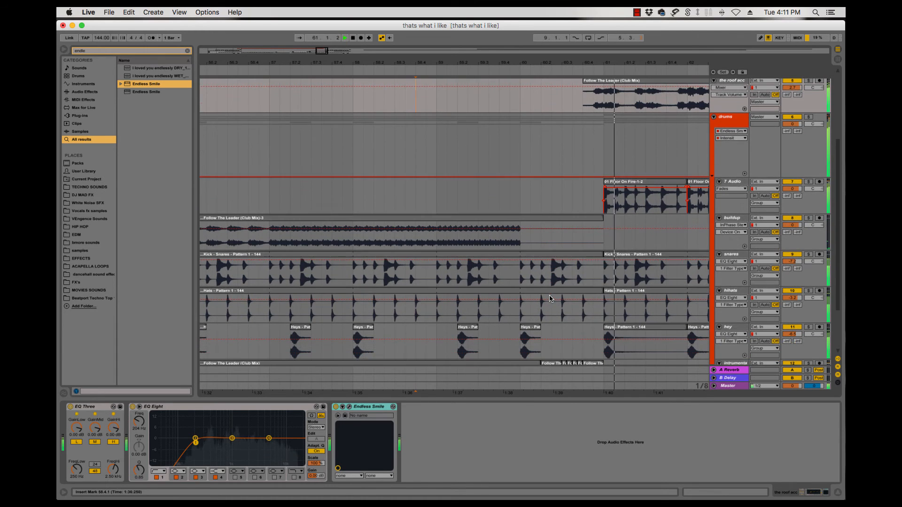
left_click(518, 281)
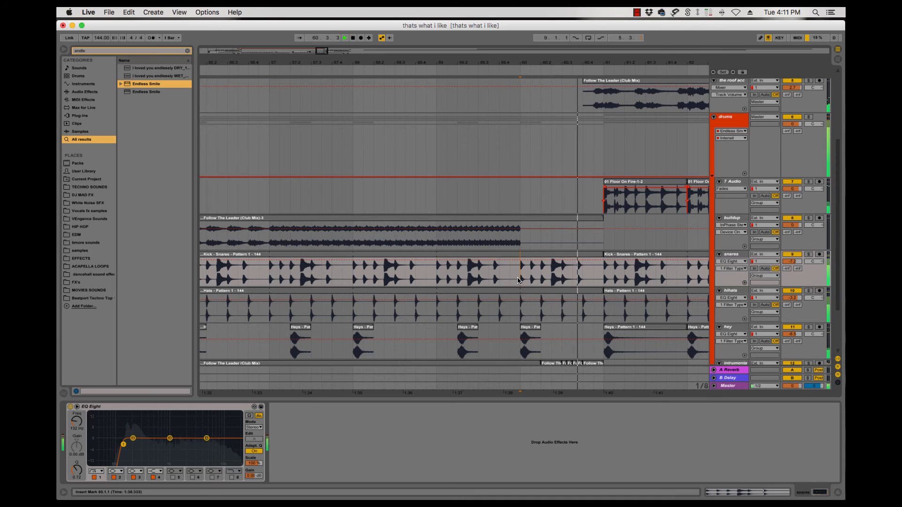
scroll(519, 281, "down", 1)
left_click_drag(520, 253, 598, 330)
key("Delete")
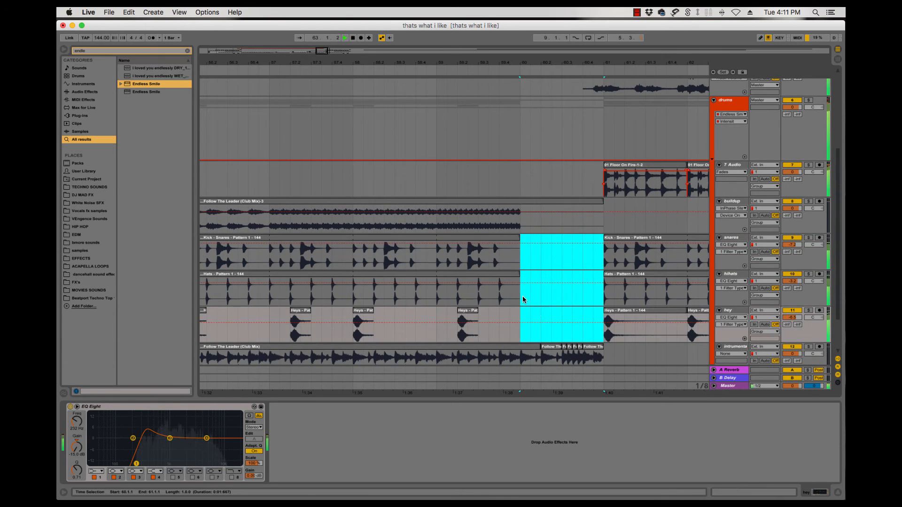
left_click(521, 291)
- Move the pasted looperator clip from near bar 72 to 60.1.1 and play the transition from 57.3.1
scroll(521, 324, "down", 3)
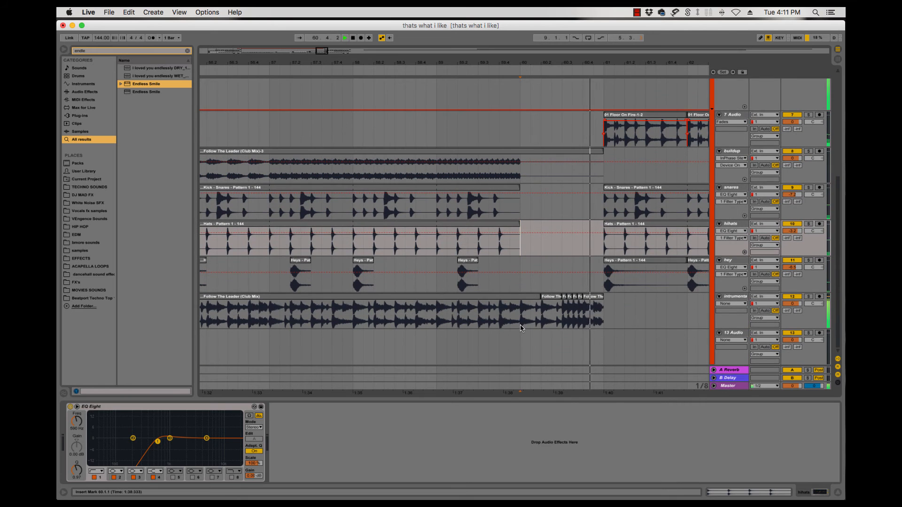
scroll(531, 317, "up", 9)
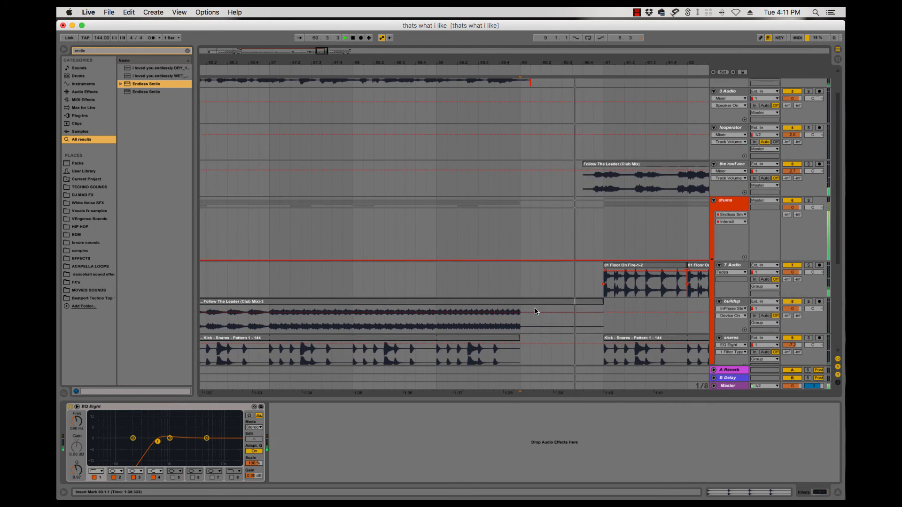
key("minus")
key("minus")
key("minus")
key("minus")
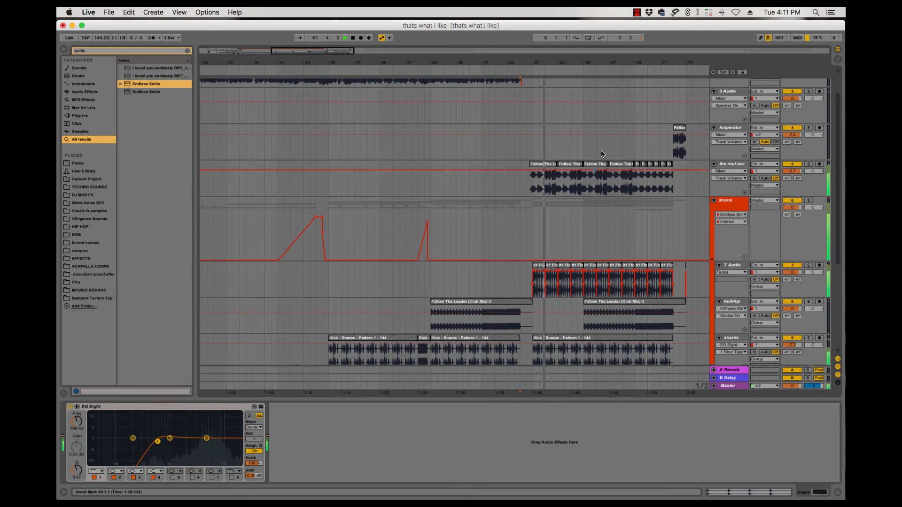
key("space")
key("space")
left_click_drag(682, 139, 535, 139)
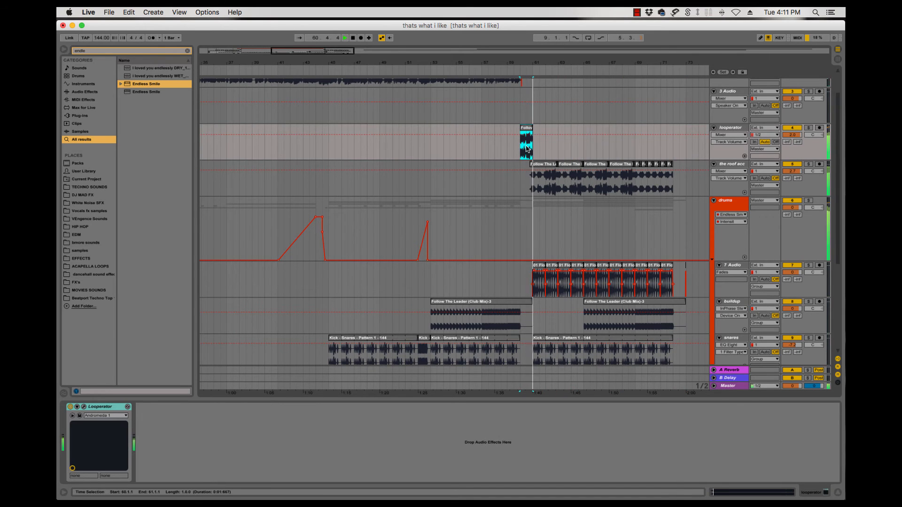
left_click(492, 146)
- Cut the instrumental from 60.1.3 to 60.2.1 and from 60.2.3 to 60.3.1, and play the result from 59.4.3
scroll(529, 160, "down", 5)
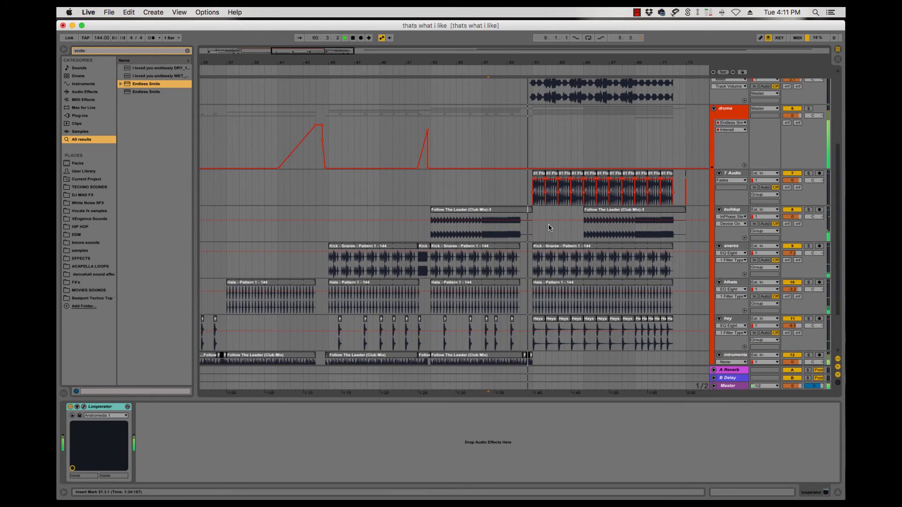
scroll(520, 328, "down", 3)
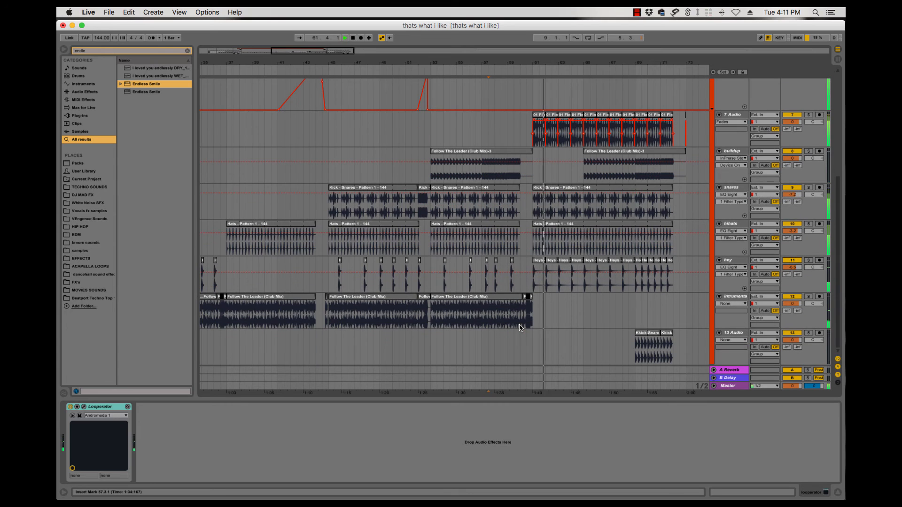
left_click(520, 328)
key("plus")
key("plus")
key("plus")
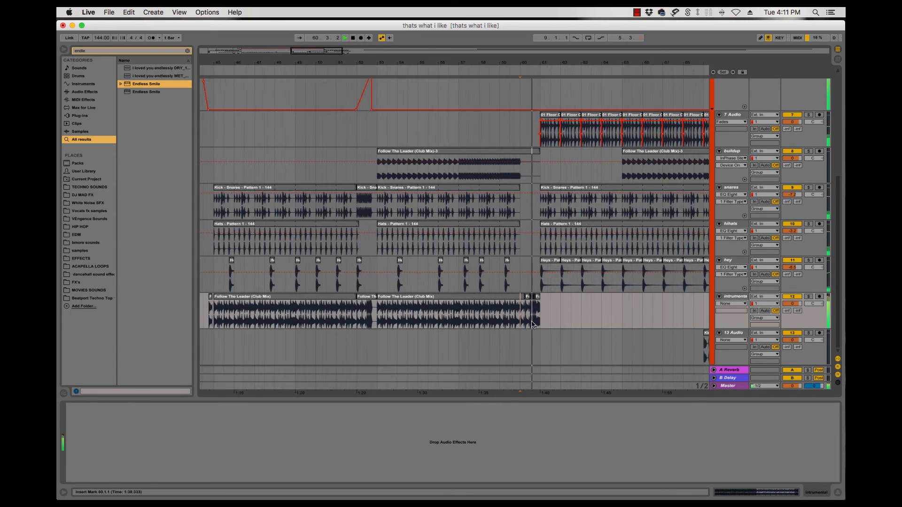
key("plus")
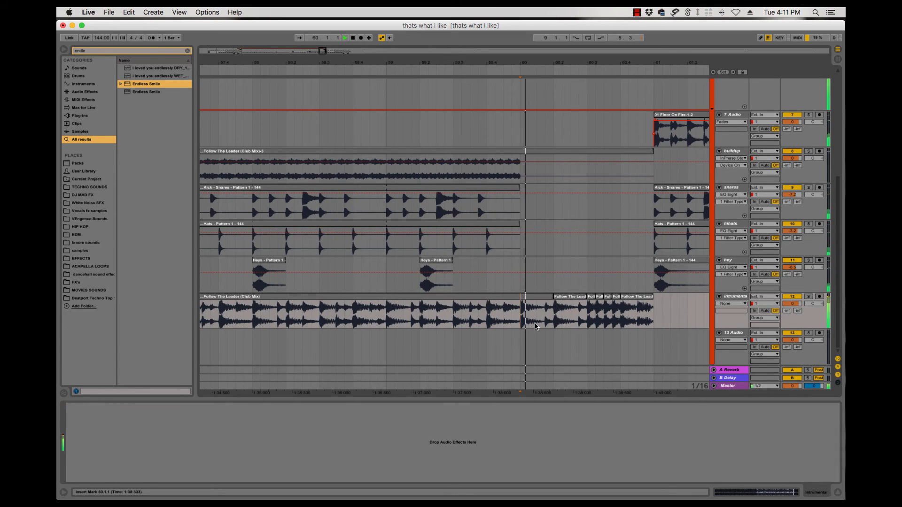
left_click_drag(539, 326, 548, 327)
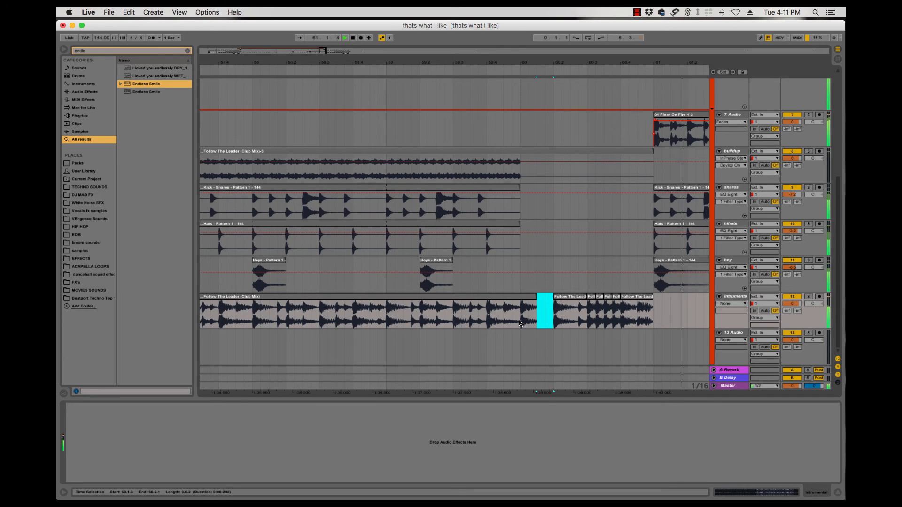
left_click_drag(570, 324, 586, 328)
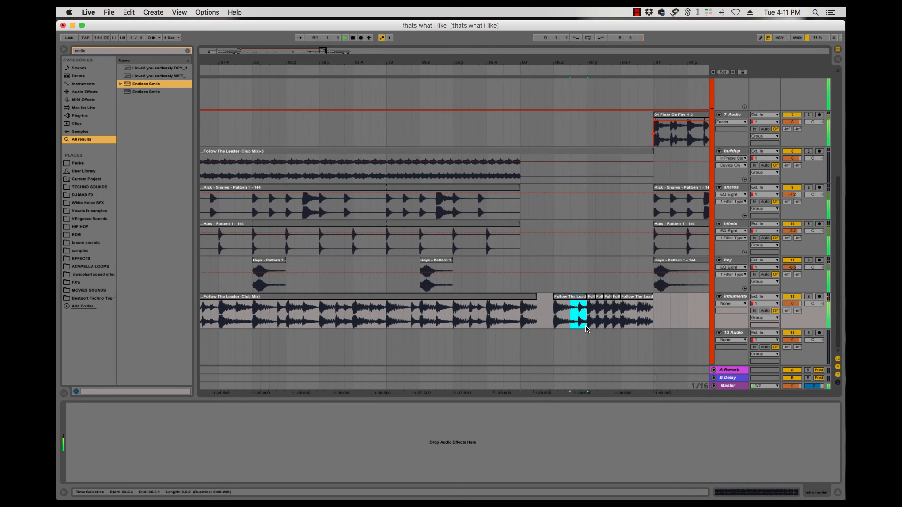
left_click(513, 319)
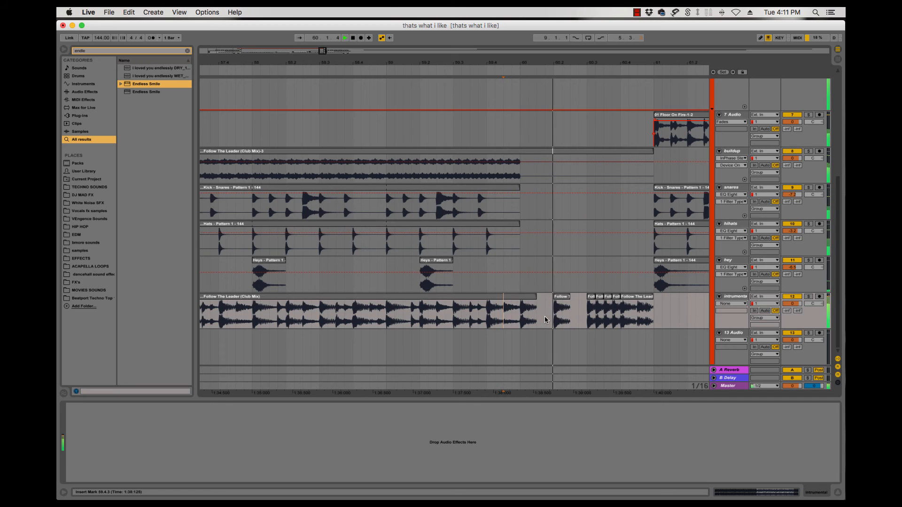
key("space")
key("space")
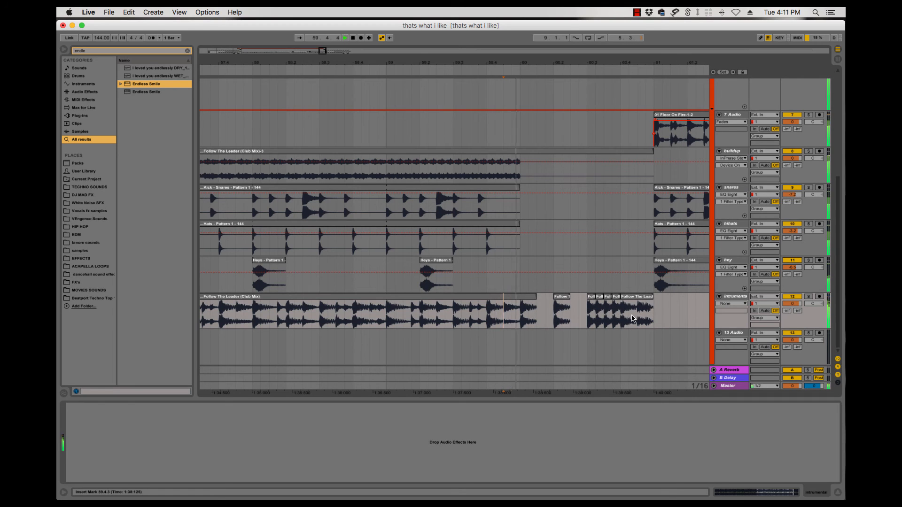
- Delete the instrumental from 60.4.3 to 61.1.2 and audition the break from 59.3.4
left_click_drag(637, 319, 663, 320)
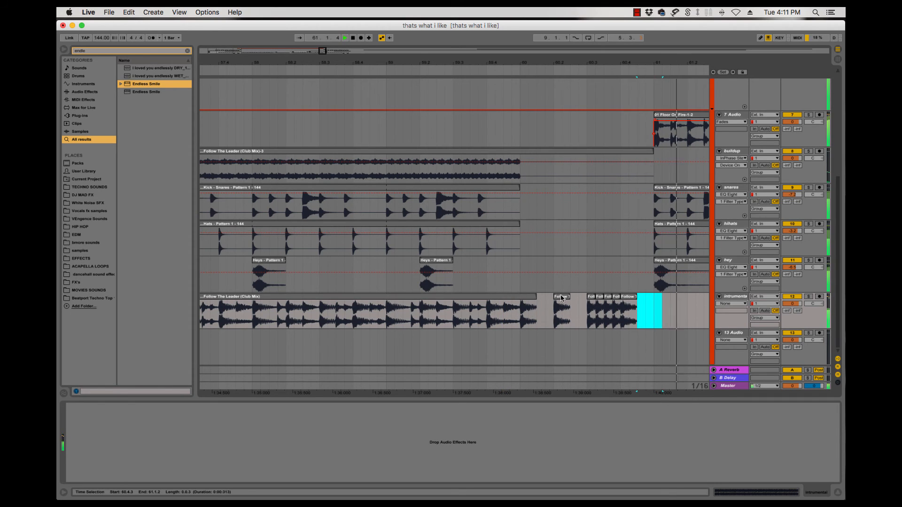
key("space")
left_click(478, 284)
key("space")
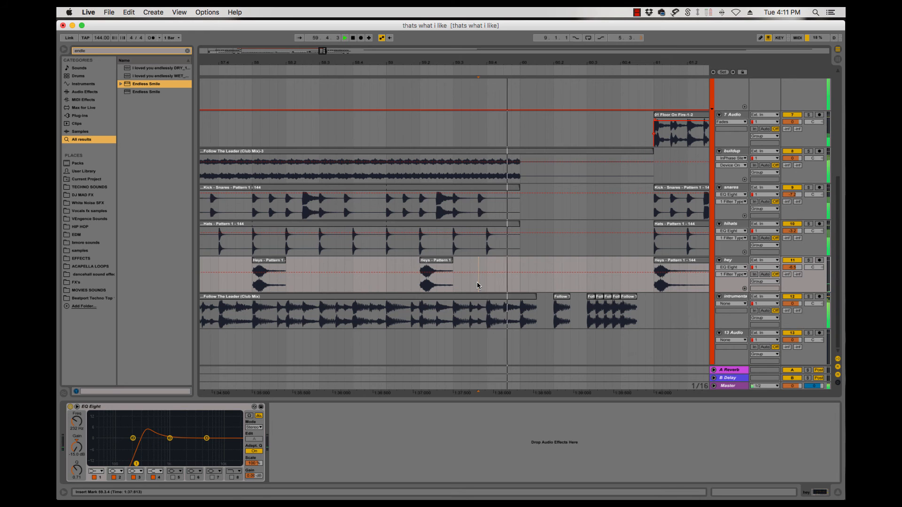
- Clear the leftover pasted material on the buildup track from 64.3.1 to 74.1.1
key("minus")
key("minus")
key("minus")
key("minus")
key("minus")
scroll(559, 210, "up", 3)
left_click_drag(540, 215, 658, 221)
key("Delete")
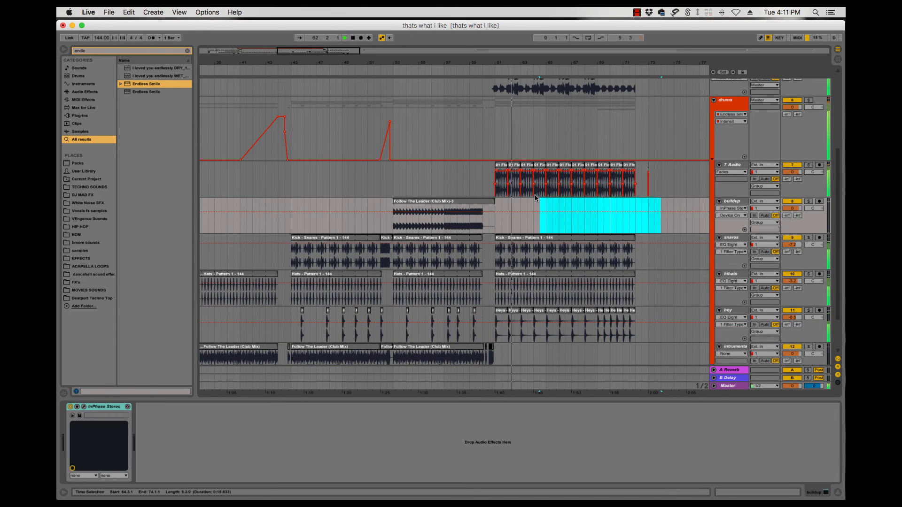
- Extend the Kick-Snare-Prc clip on 13 Audio to span 61.1.1 to 72.1.1 and set that track's volume to -2.0 dB
scroll(549, 205, "up", 3)
scroll(551, 193, "up", 2)
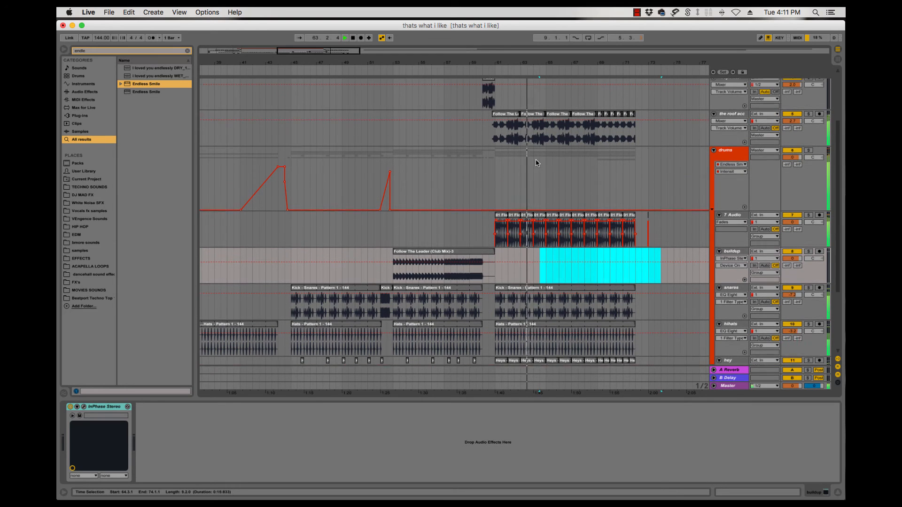
scroll(561, 191, "down", 8)
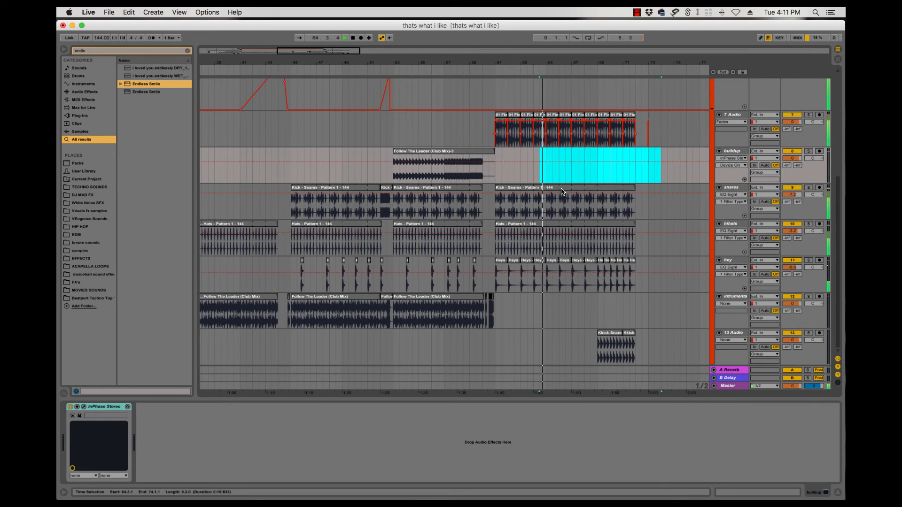
left_click(609, 335)
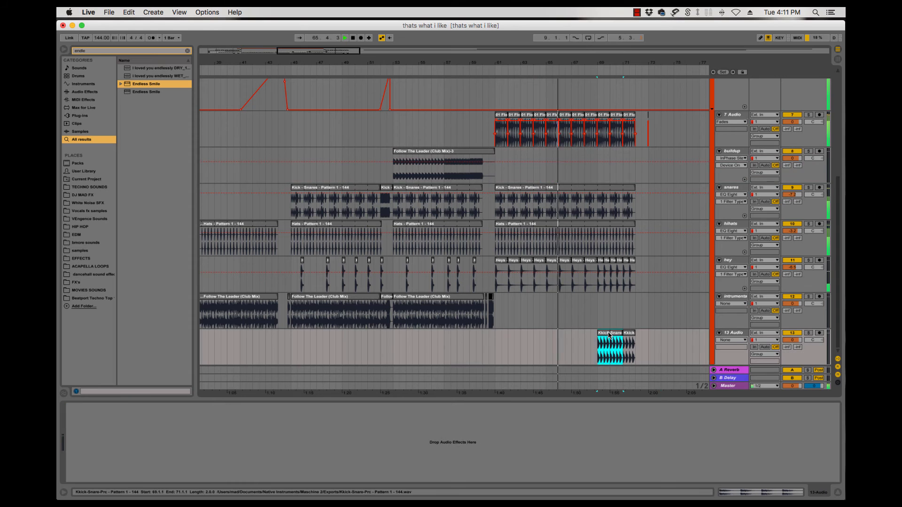
left_click_drag(609, 335, 637, 343)
key("space")
key("space")
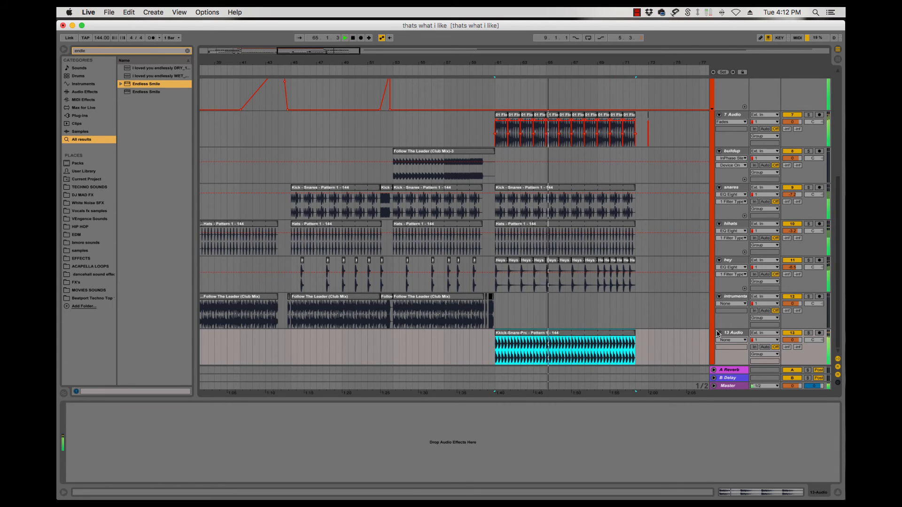
key("Tab")
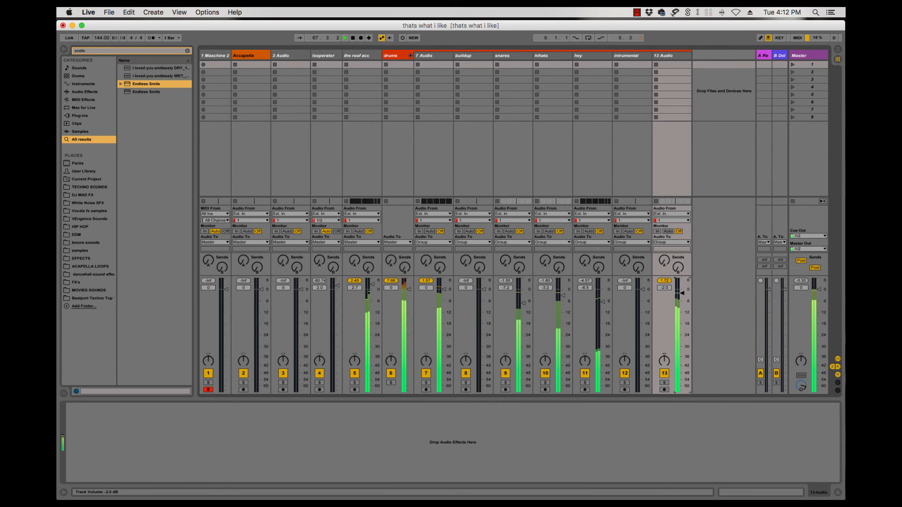
key("Tab")
- Delete the long Follow The Leader clip starting at 79.1.1 on the roof acapella track and play from 68.1.1
scroll(610, 251, "up", 3)
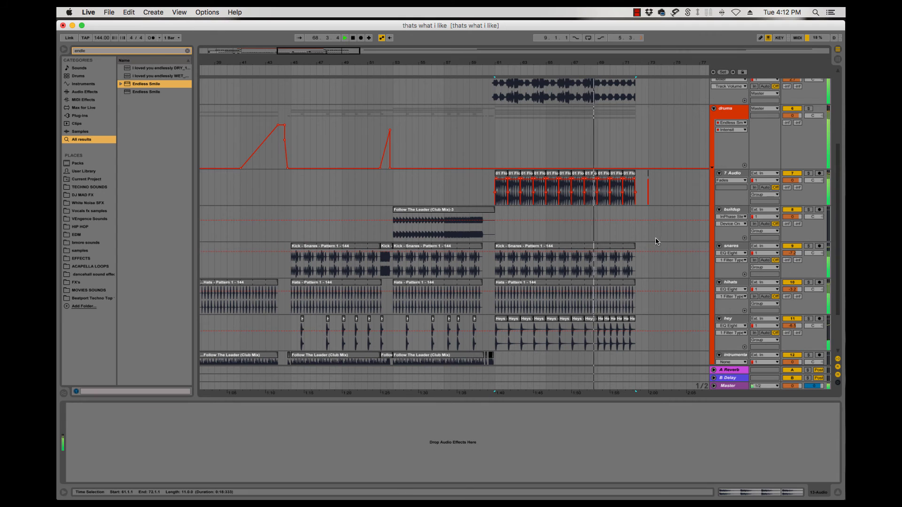
scroll(658, 237, "up", 4)
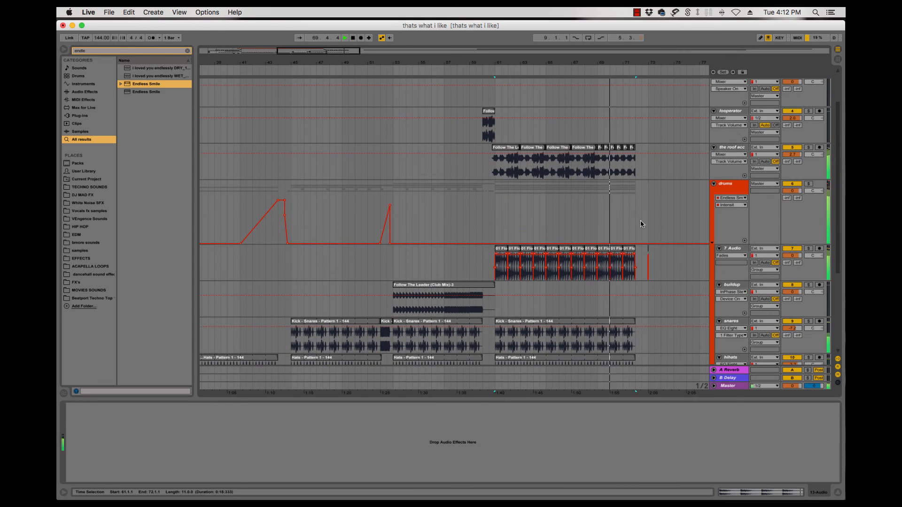
scroll(595, 227, "right", 10)
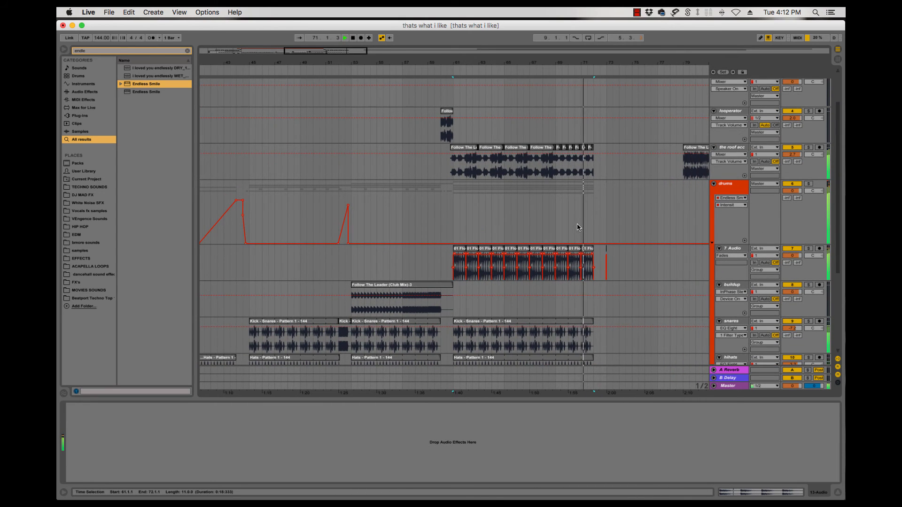
scroll(578, 226, "right", 2)
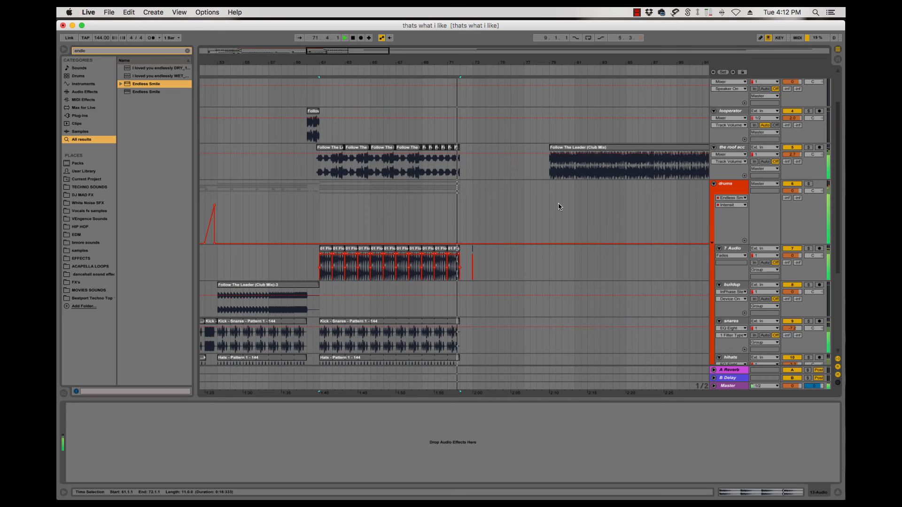
left_click(570, 151)
key("Delete")
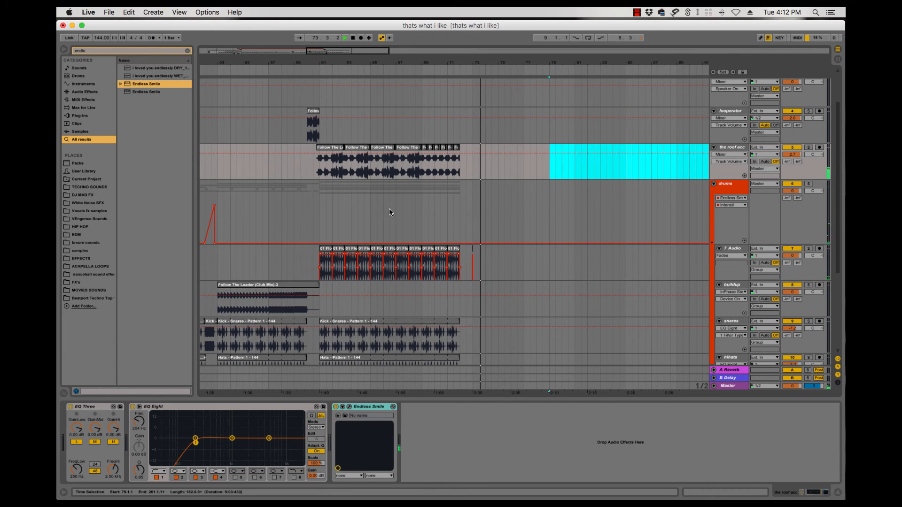
left_click(410, 218)
key("space")
key("space")
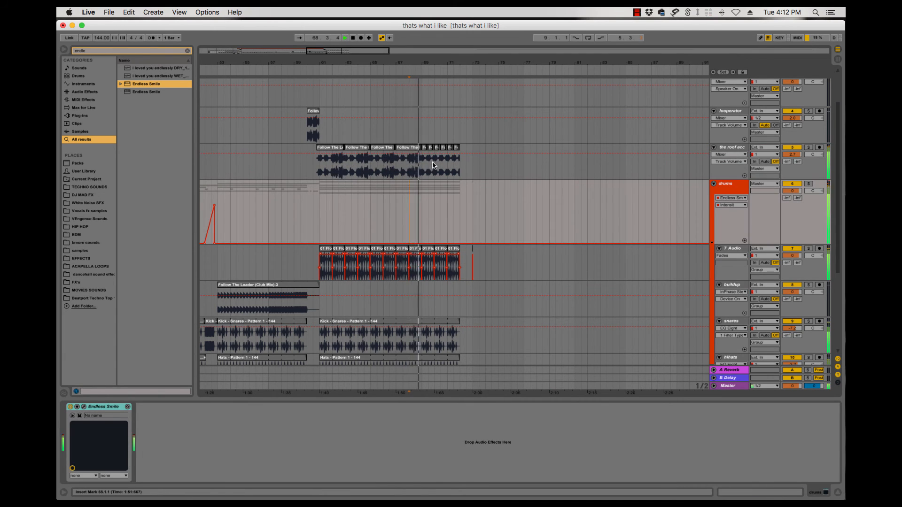
- Delete the roof acapella, 7 Audio, snares, hihats and hey material from 69.1.1 onward, and play from 60.1.1
left_click_drag(422, 175, 479, 261)
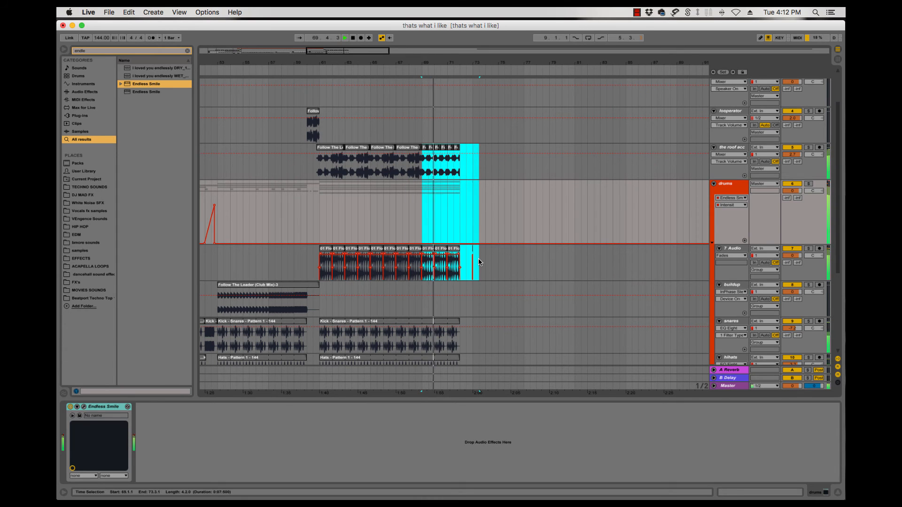
key("Delete")
scroll(476, 263, "down", 3)
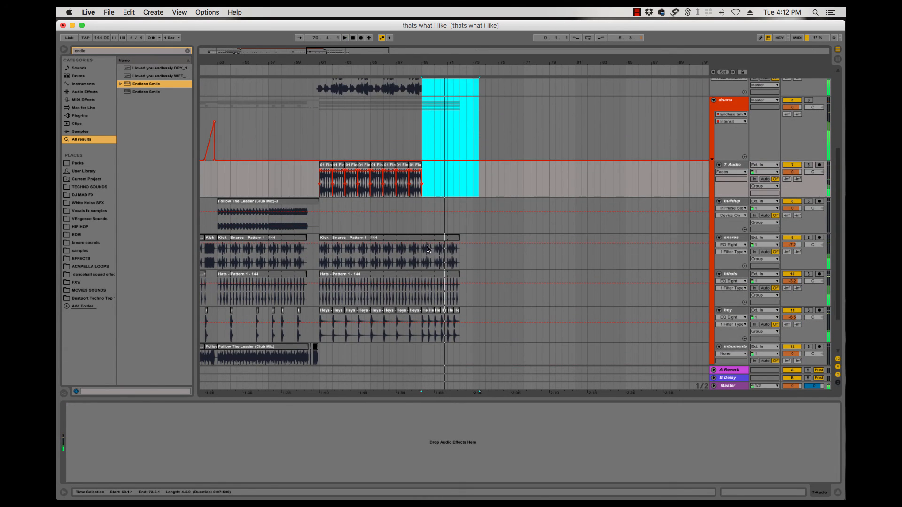
left_click_drag(422, 255, 485, 337)
key("Delete")
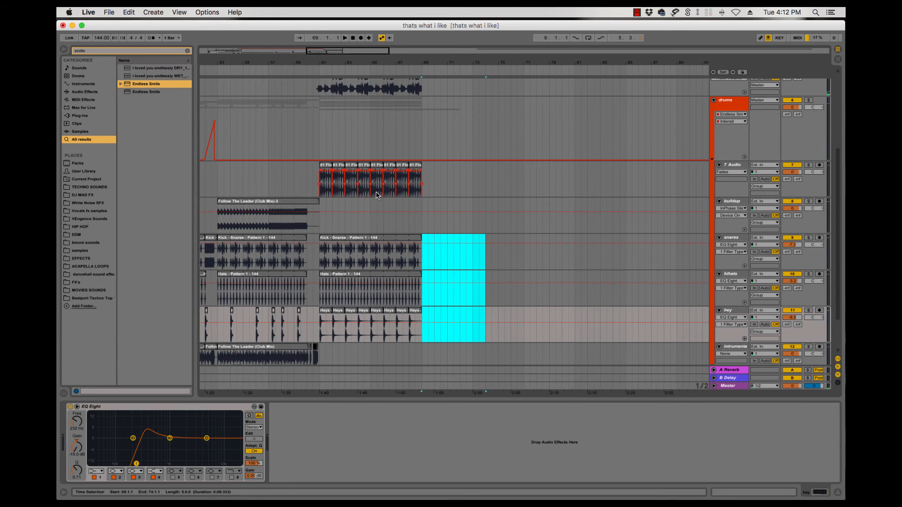
left_click(309, 192)
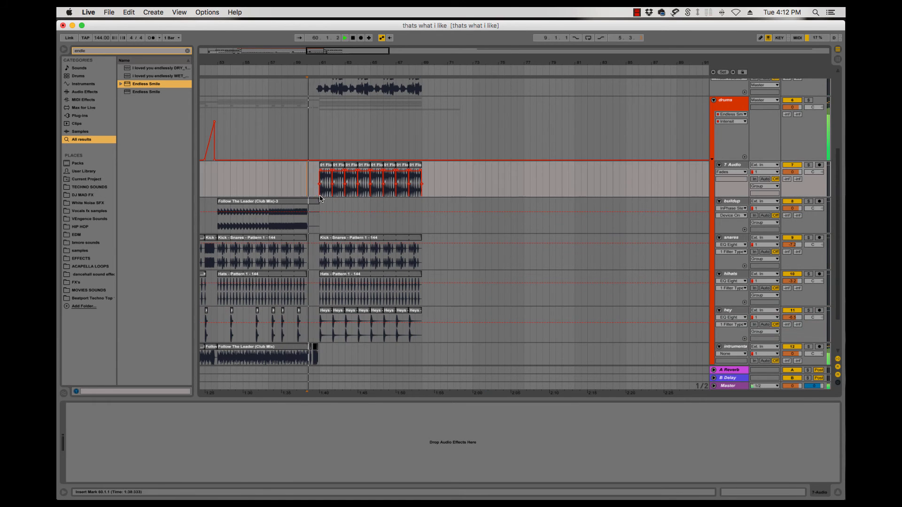
key("space")
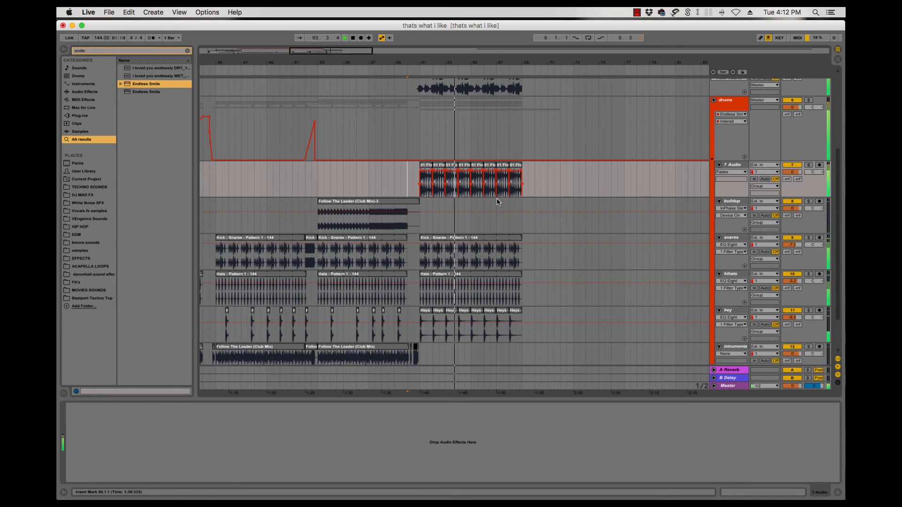
- Shorten the Kick-Snare-Prc clip on 13 Audio to end at 69.1.1 and play the ending from 68.1.1
key("minus")
scroll(498, 202, "left", 5)
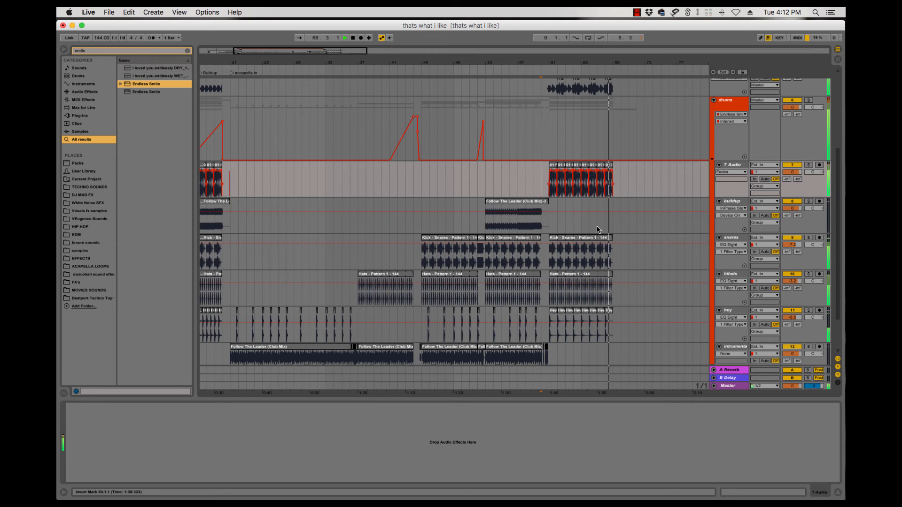
scroll(629, 263, "down", 2)
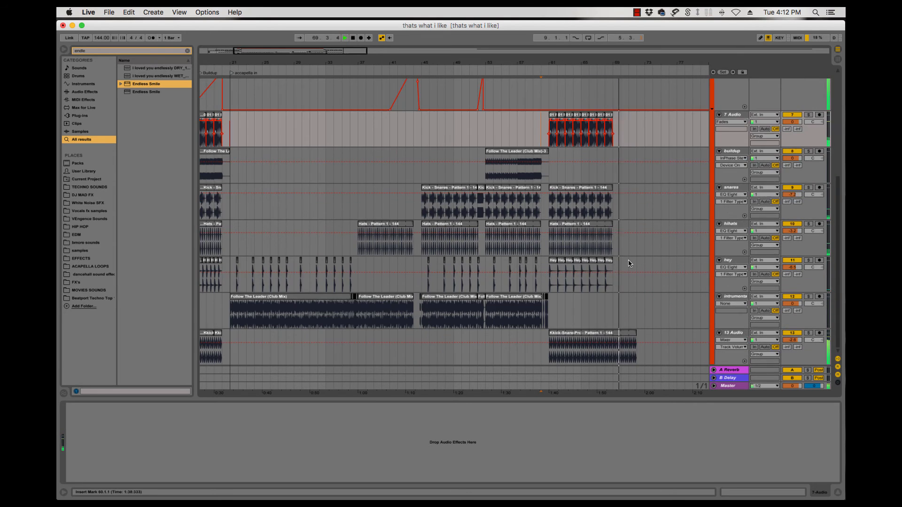
left_click_drag(636, 336, 609, 338)
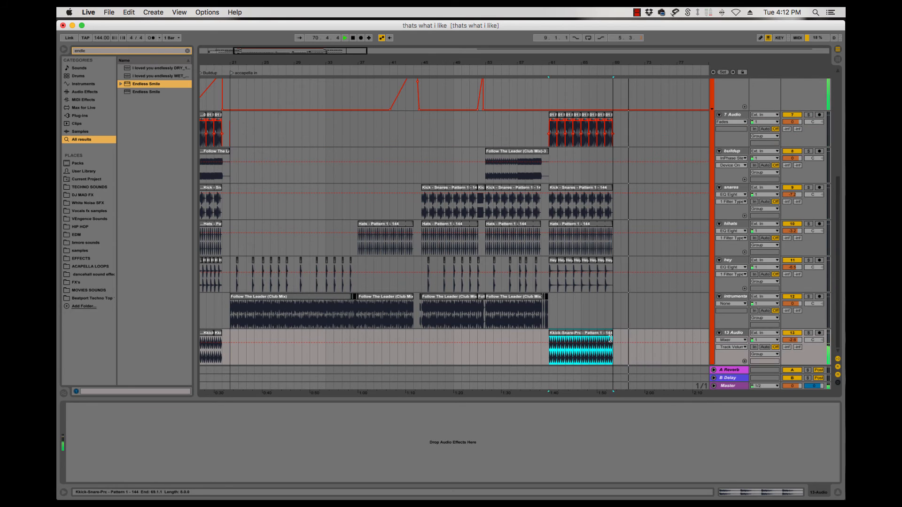
left_click(602, 316)
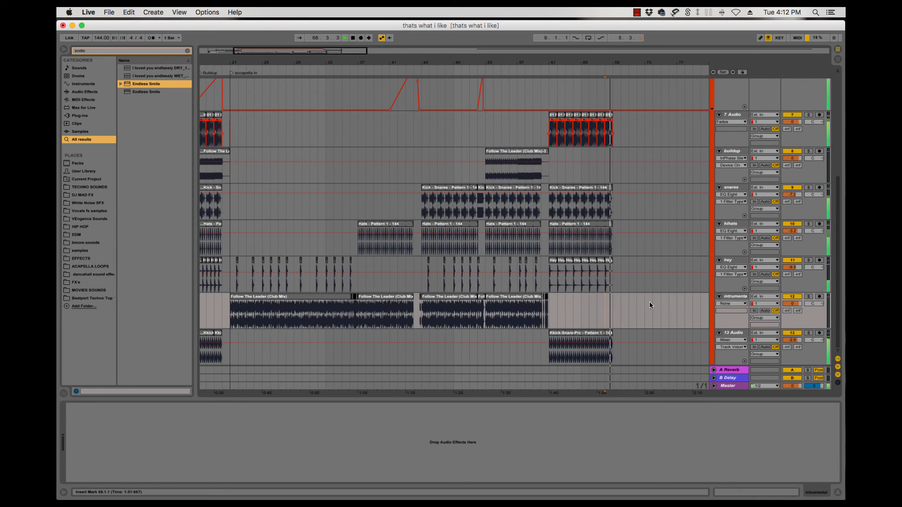
key("space")
key("space")
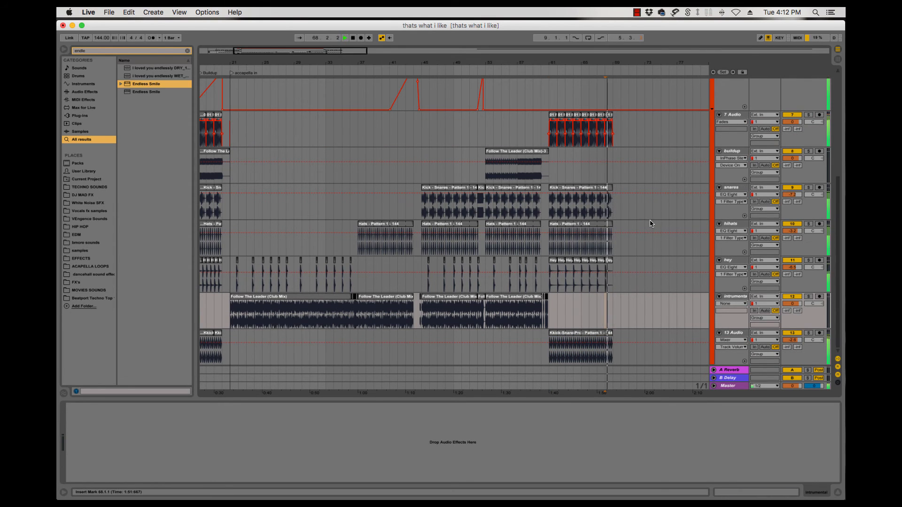
- Replace the short roof acapella slice at 68.4.3 by extending the preceding clip to 69.1.1, and audition from 67.3.3
key("plus")
key("plus")
key("plus")
key("plus")
scroll(646, 213, "up", 5)
key("space")
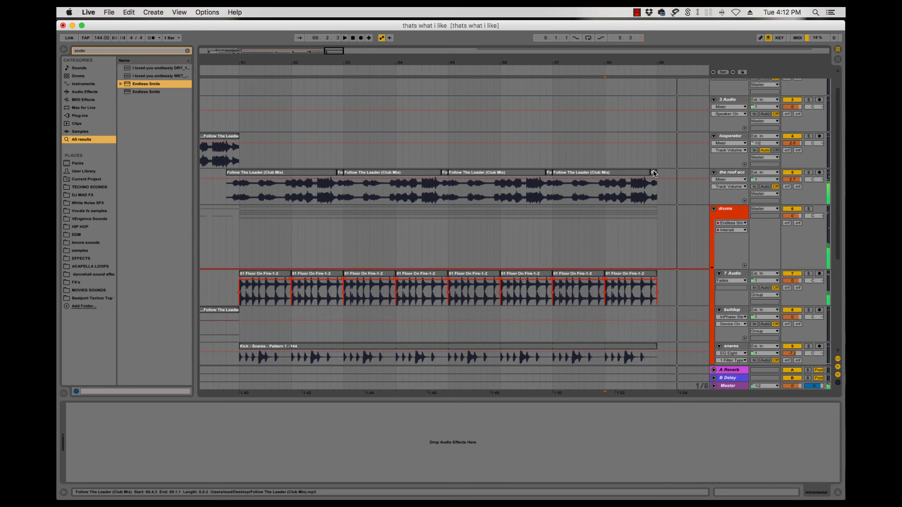
left_click(653, 174)
left_click_drag(647, 174, 654, 177)
left_click(589, 163)
key("space")
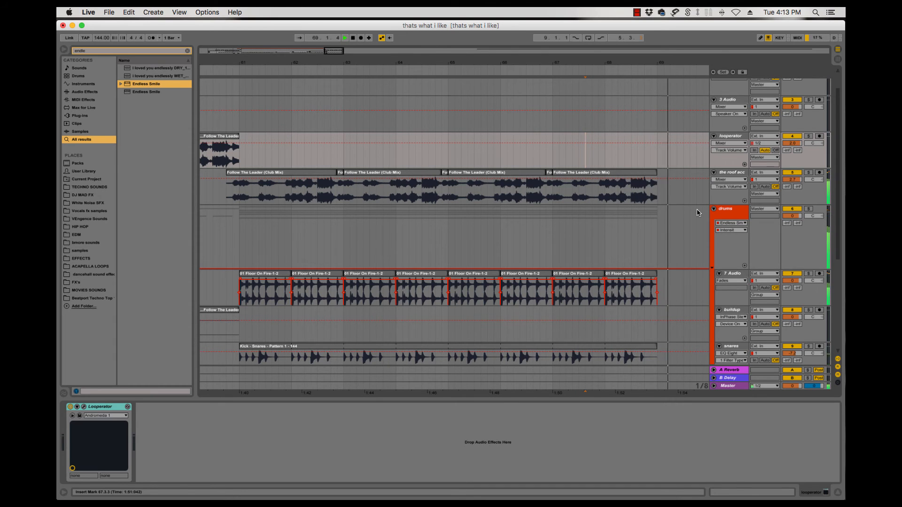
- Add a locator named outro at bar 61, where the final section begins
key("minus")
key("minus")
key("minus")
key("minus")
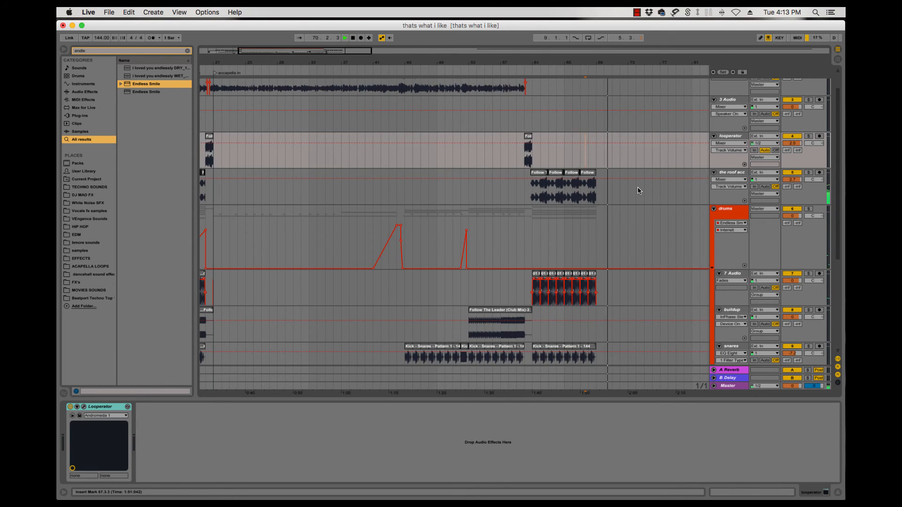
key("minus")
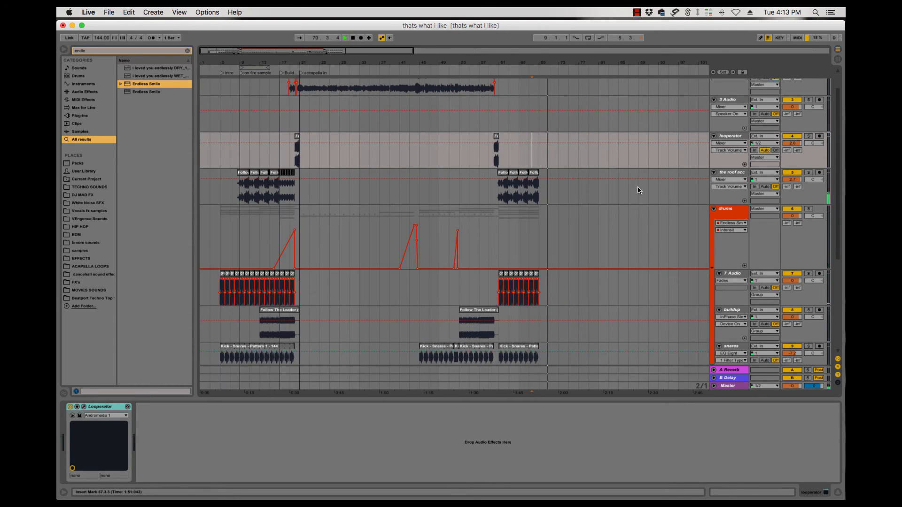
left_click(559, 111)
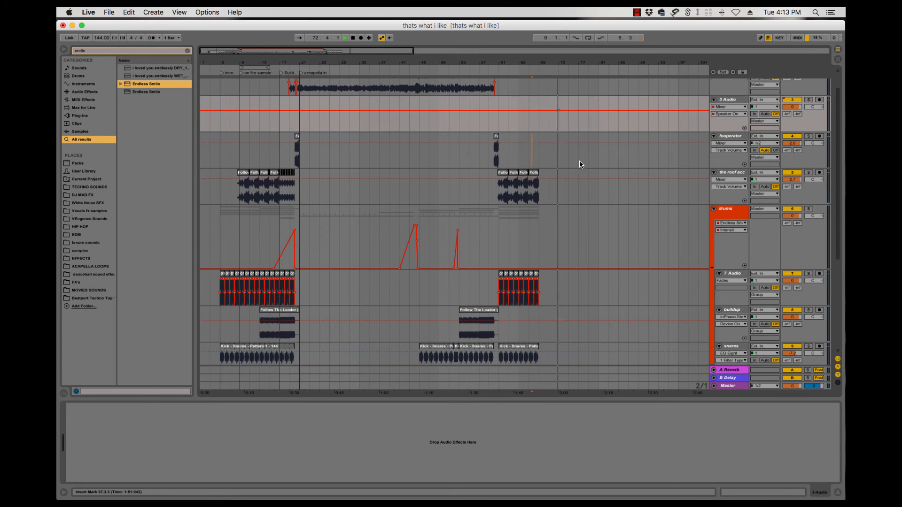
left_click(498, 123)
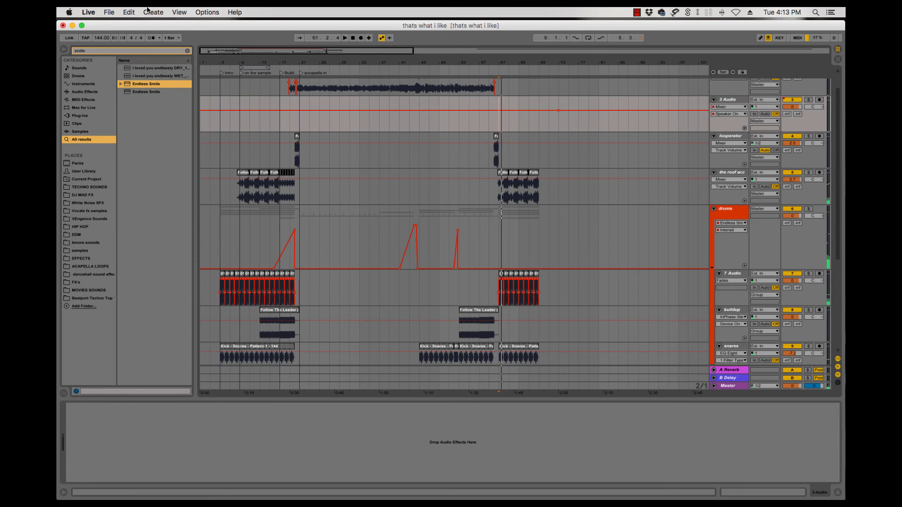
left_click(149, 11)
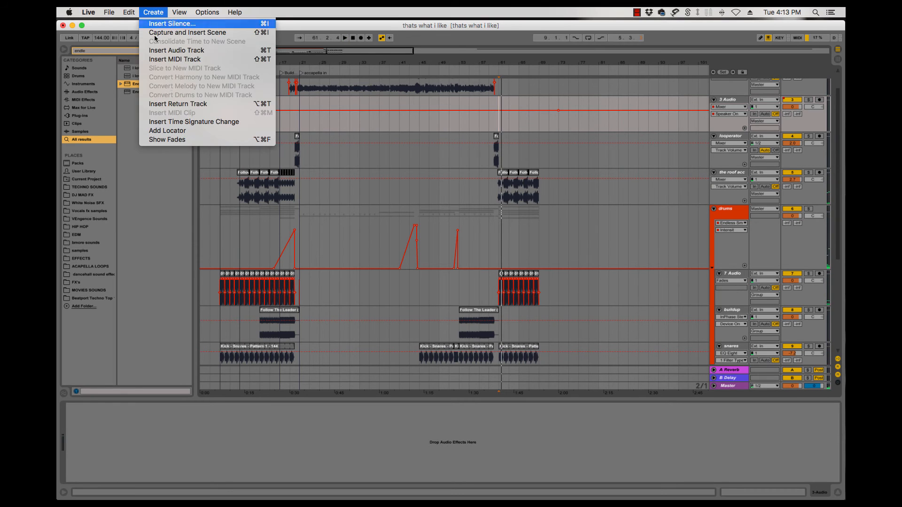
left_click(167, 131)
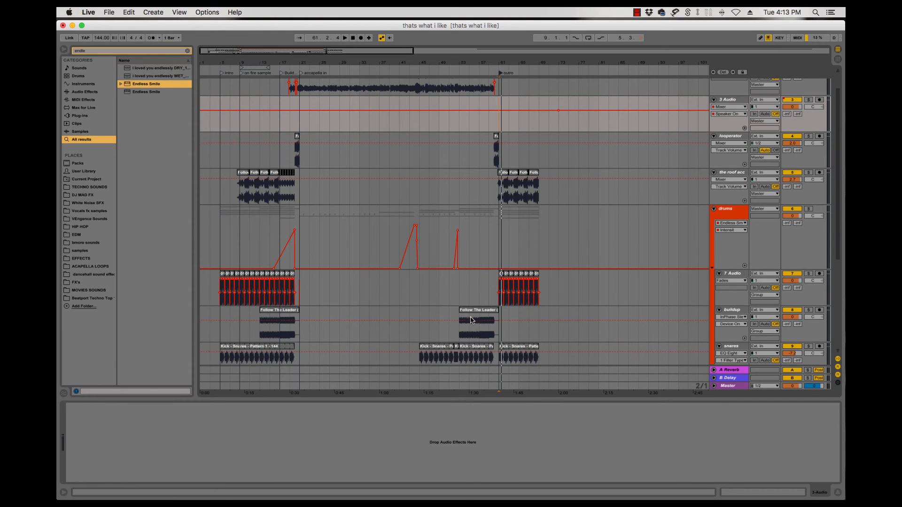
- Add a locator named Hook at 45.1.1, where the snares re-enter
left_click(458, 298)
key("space")
left_click(441, 297)
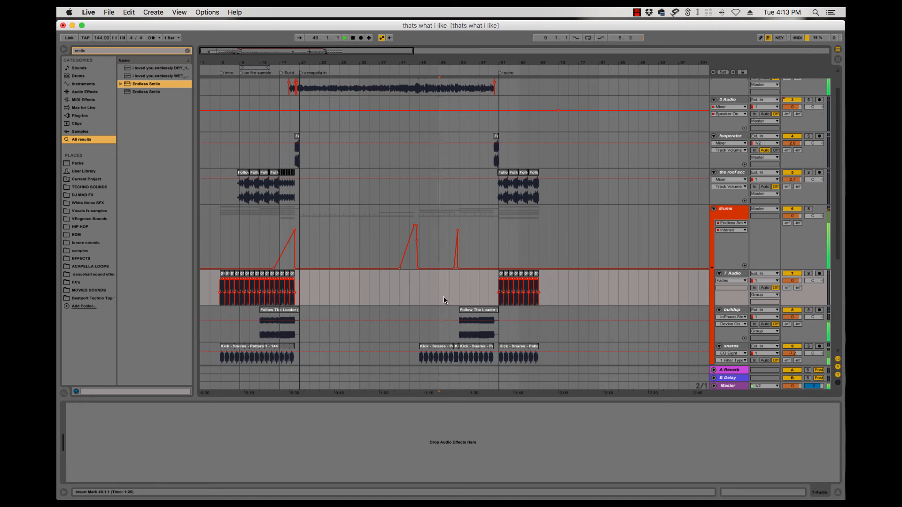
left_click(419, 295)
left_click(151, 13)
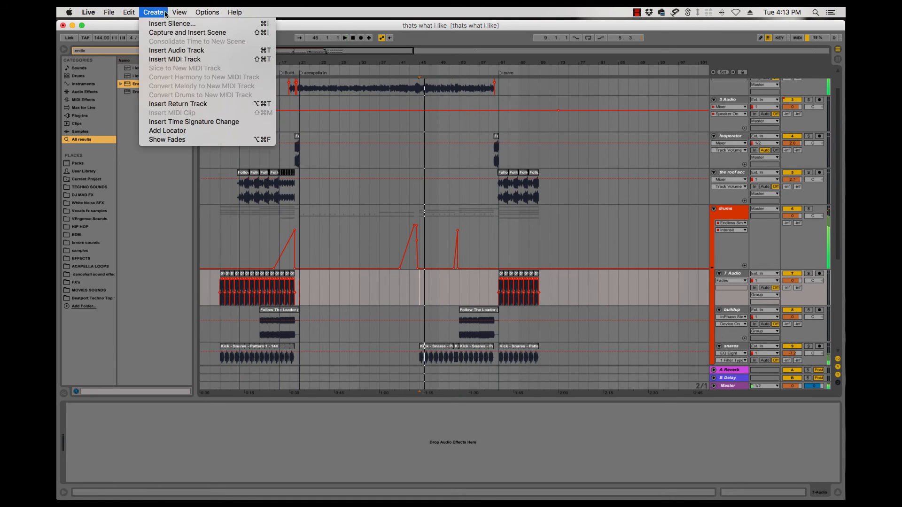
left_click(206, 132)
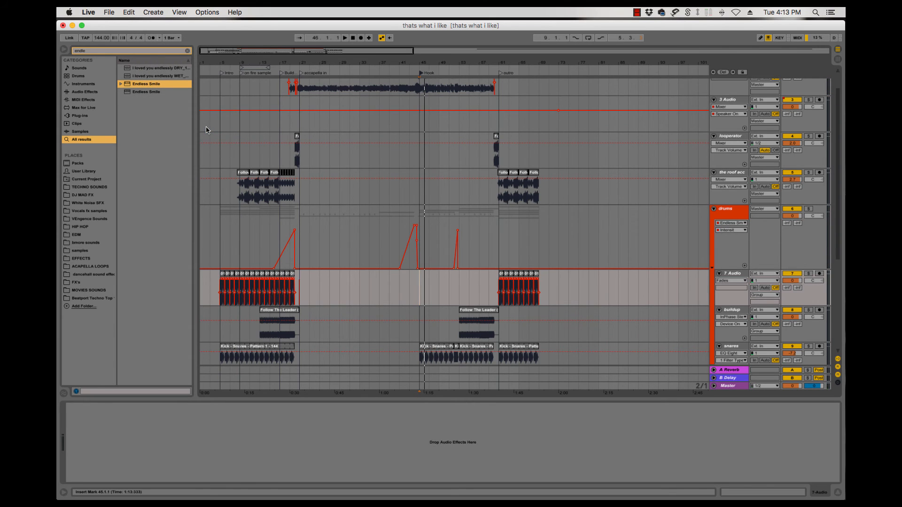
- Add a locator named Hook build at 53.1.1, where the second buildup clip begins
left_click(458, 283)
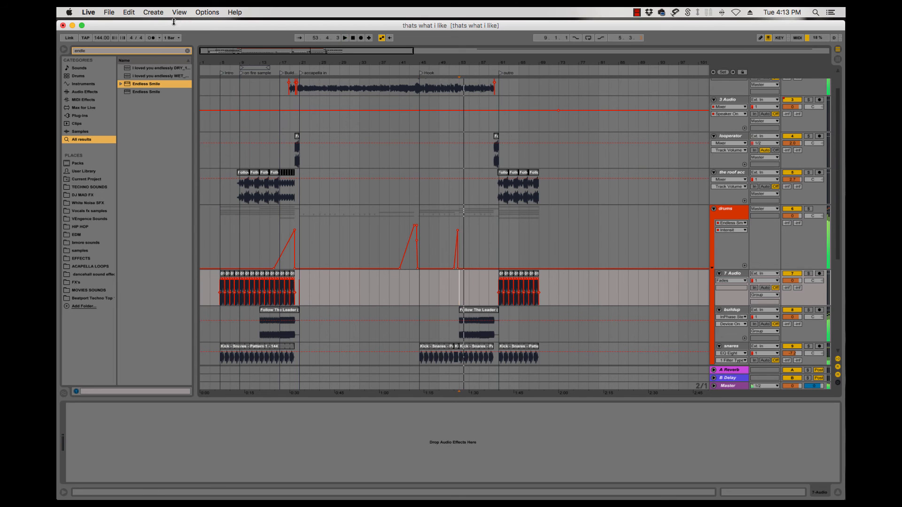
left_click(148, 13)
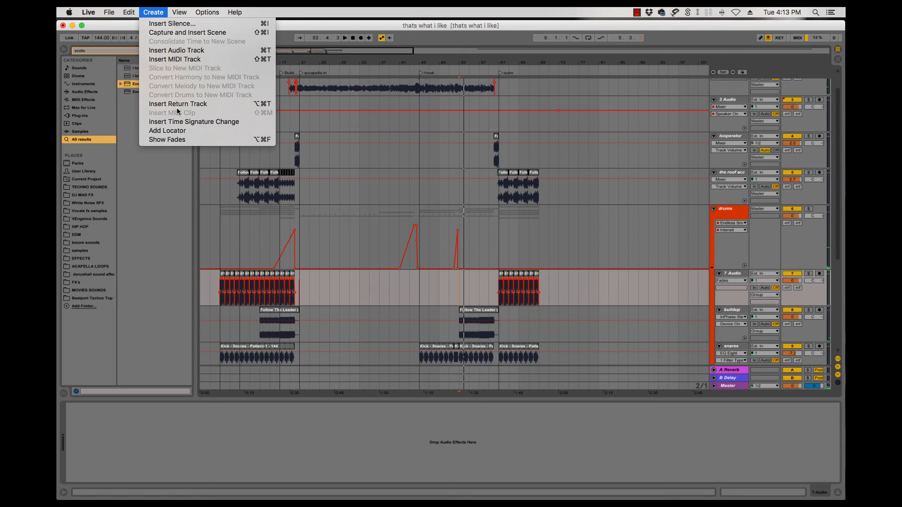
left_click(181, 131)
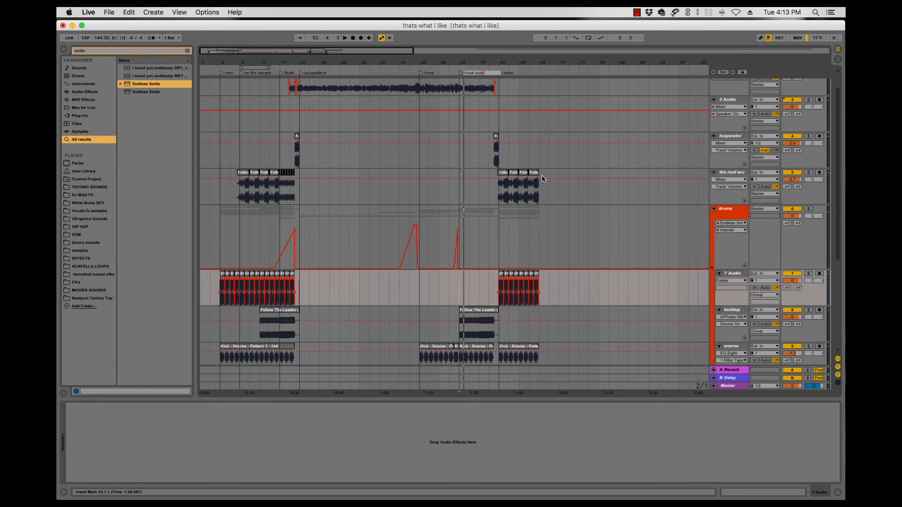
- Audition the arrangement from 35.1.1 while looking over the tracks
left_click(368, 166)
key("space")
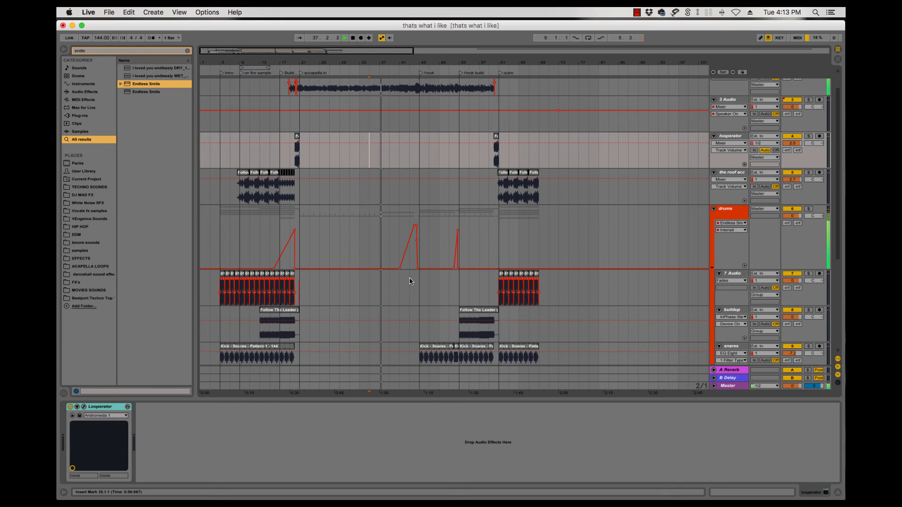
scroll(410, 281, "down", 5)
scroll(410, 281, "up", 8)
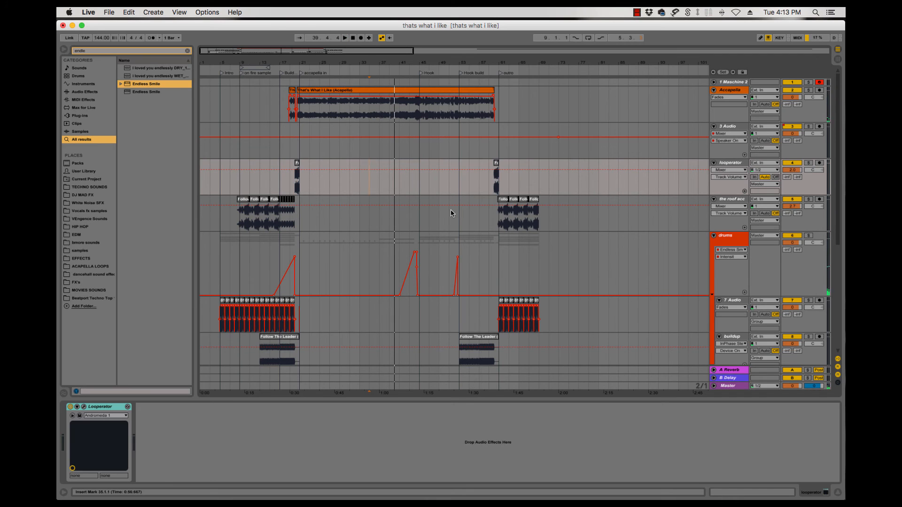
- Set the transposition of both That's What I Like acapella clips to 0 st
left_click(303, 90)
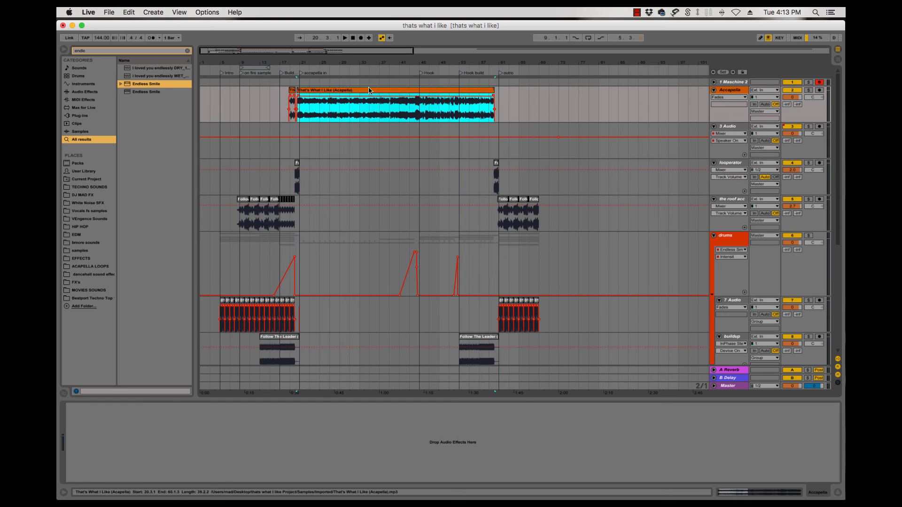
left_click(297, 89, "shift")
double_click(335, 92)
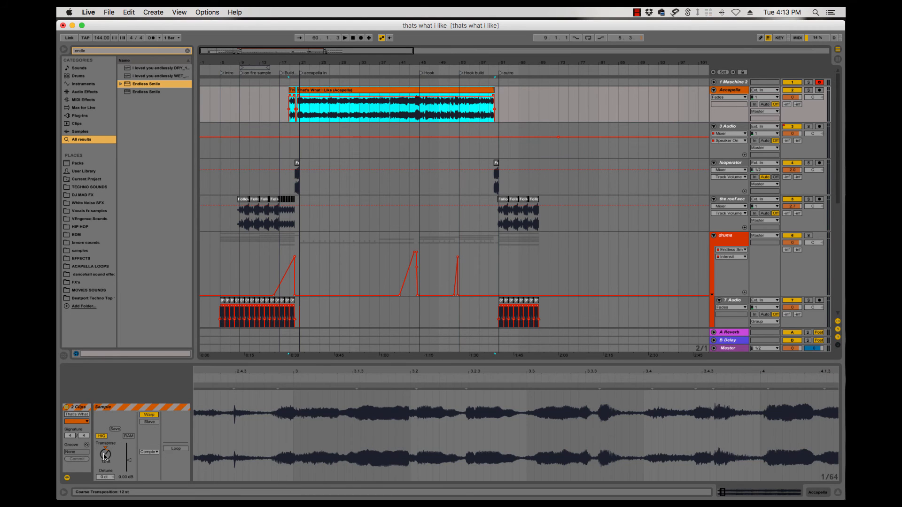
left_click(104, 456)
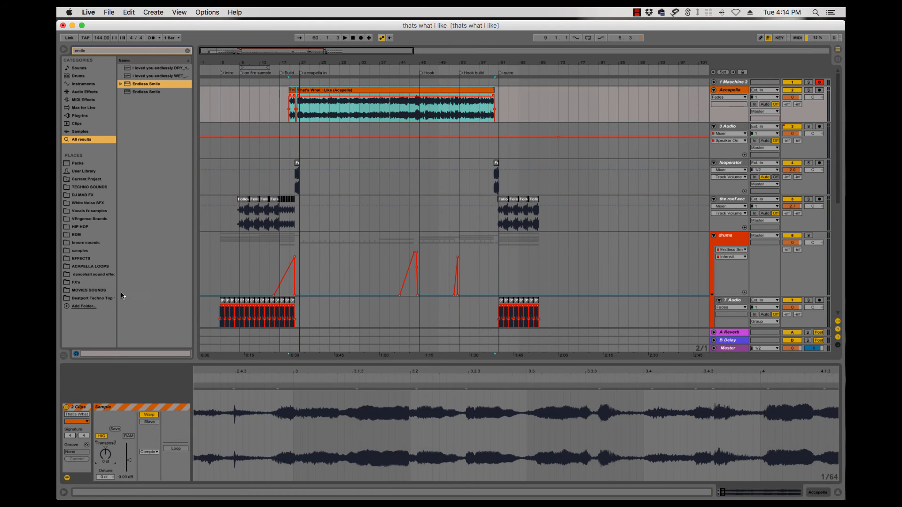
- Play the arrangement from 9.1.1 and fold the roof acapella and looperator tracks
left_click(237, 186)
key("space")
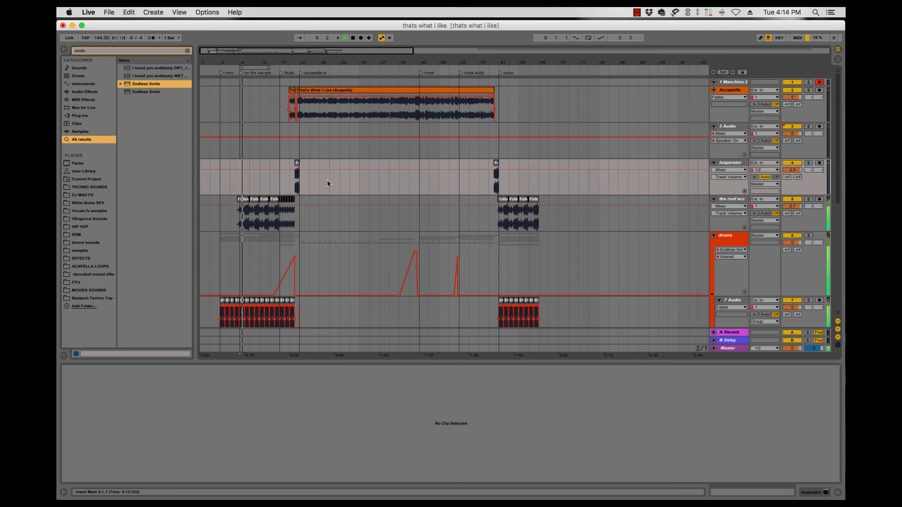
scroll(457, 199, "down", 8)
scroll(584, 244, "up", 10)
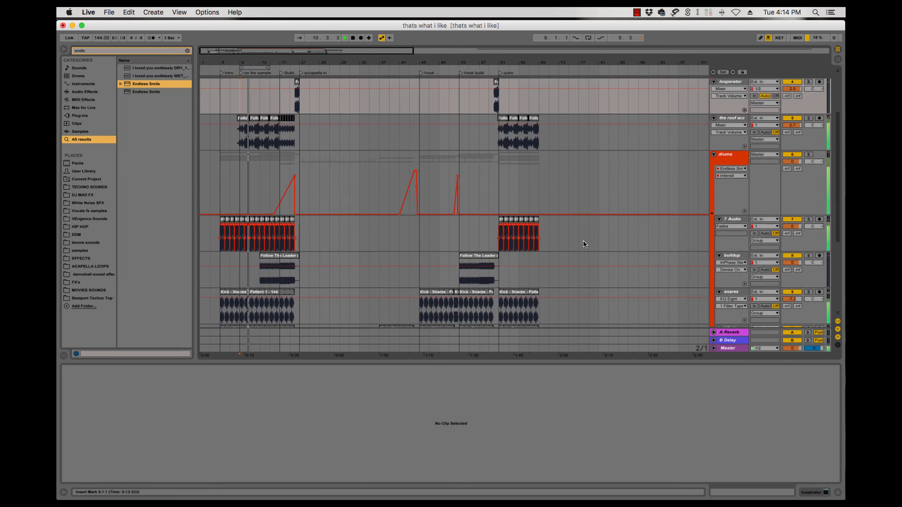
left_click(713, 199)
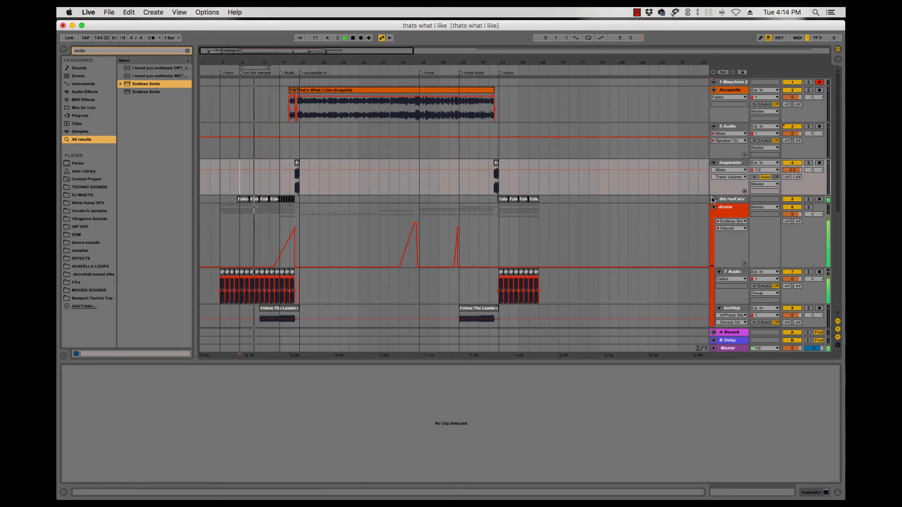
left_click(714, 162)
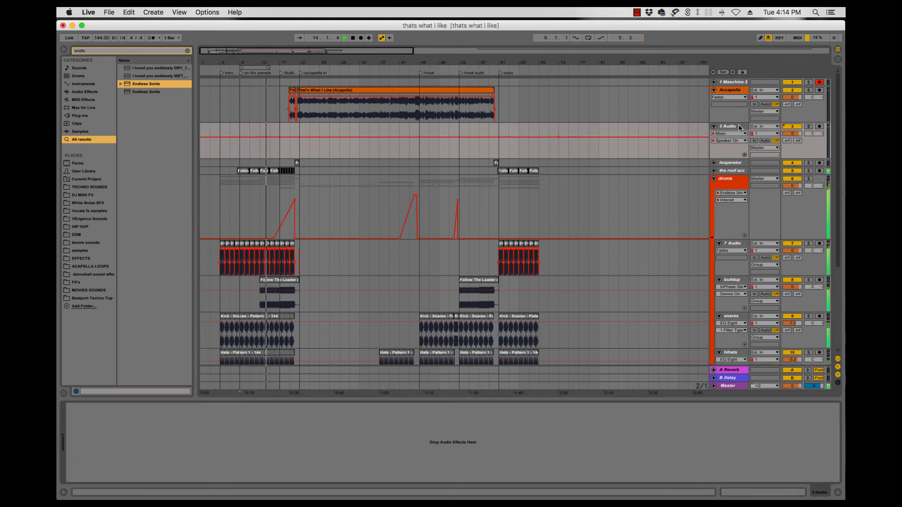
- Delete the 3 Audio track holding the unused reference song and fold the Accapella track
left_click(435, 139)
scroll(399, 138, "right", 10)
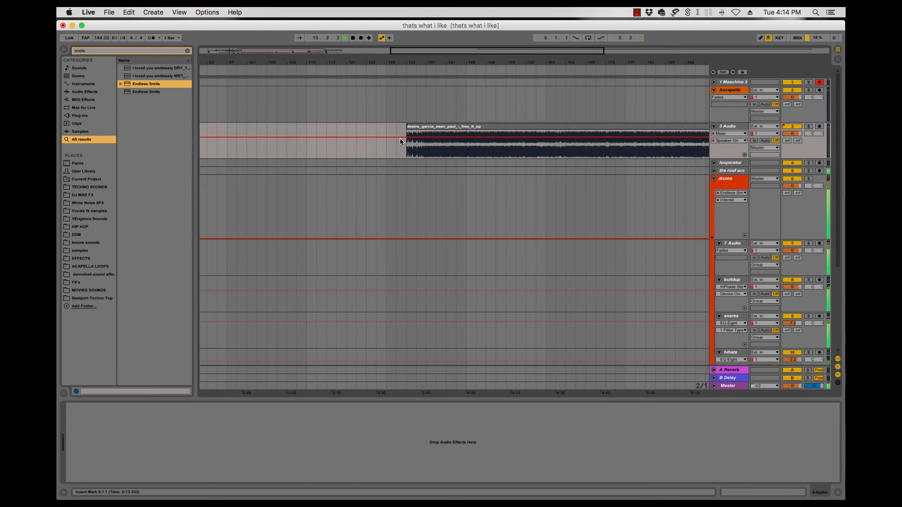
scroll(400, 141, "left", 10)
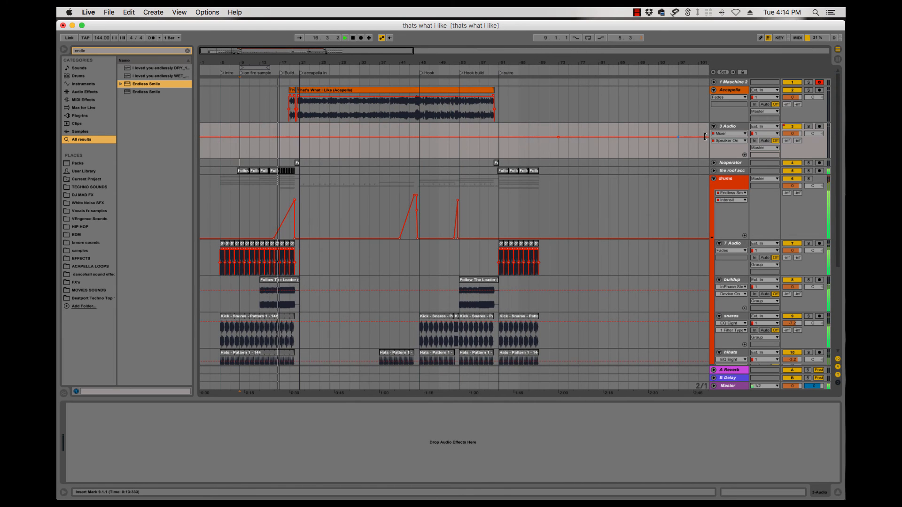
left_click(734, 127)
key("Delete")
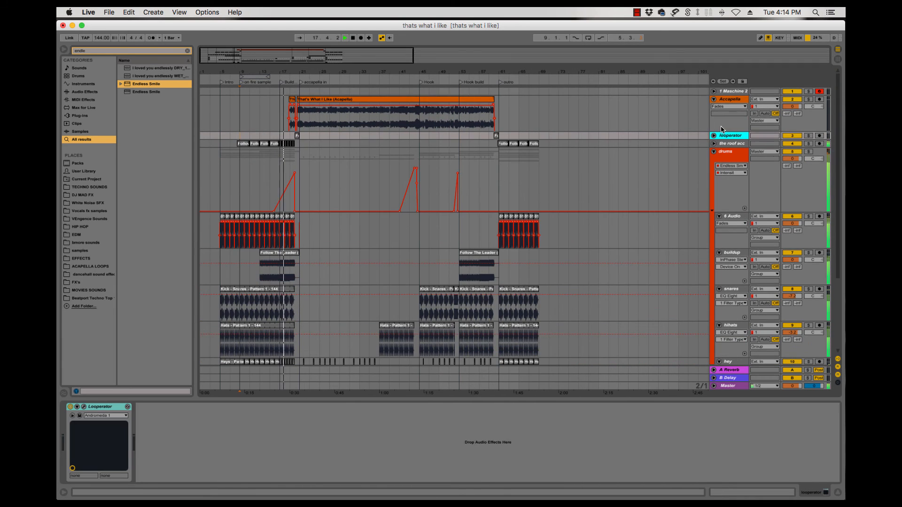
left_click(714, 99)
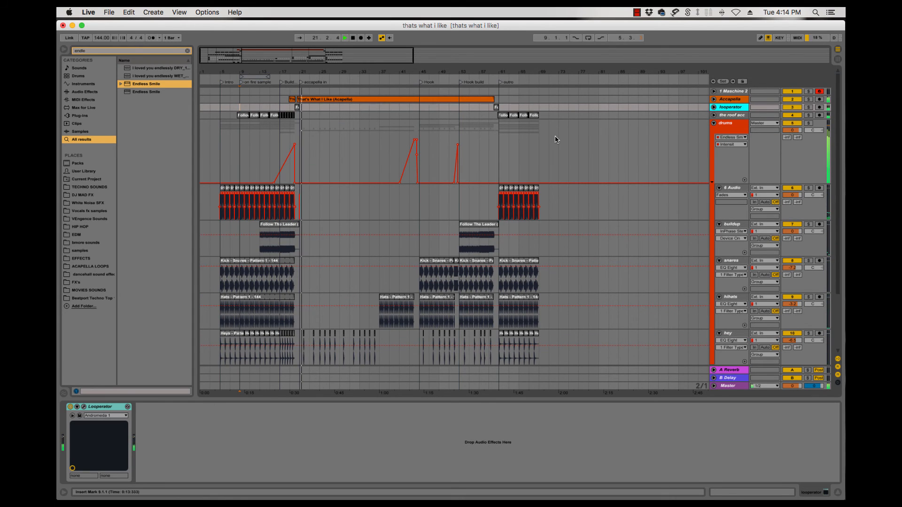
- Raise the Accapella track's volume to 1.4 dB in the mixer and clear the browser search
left_click(727, 102)
key("Tab")
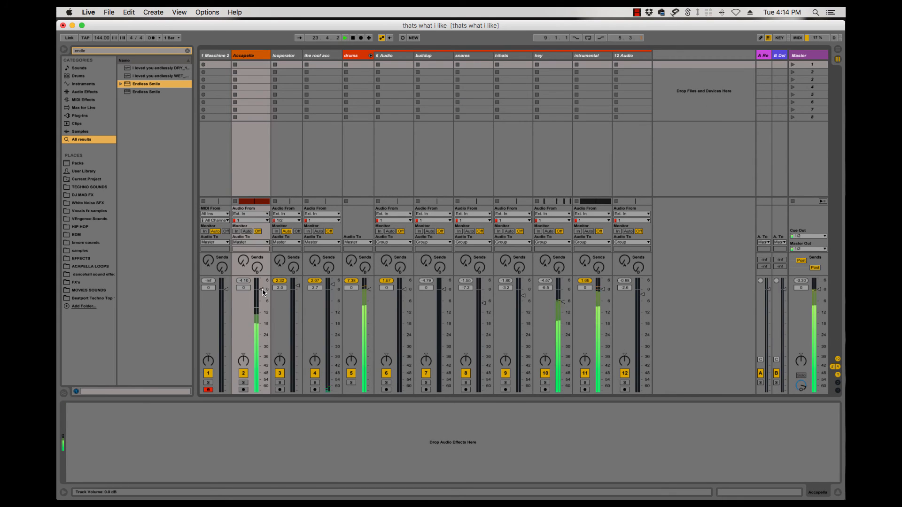
left_click(251, 64)
left_click(187, 50)
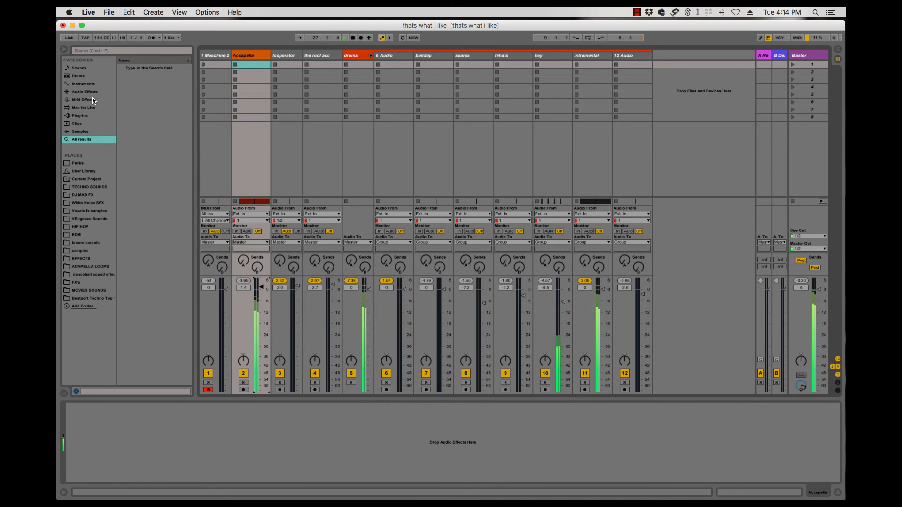
- Add an EQ Eight to the drums group after Endless Smile and play from 21.1.1
key("Tab")
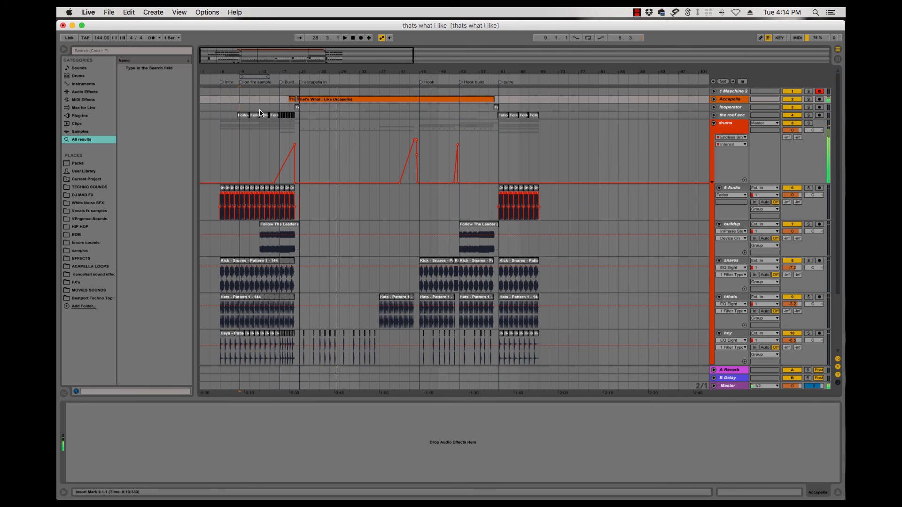
key("space")
left_click(299, 141)
key("Tab")
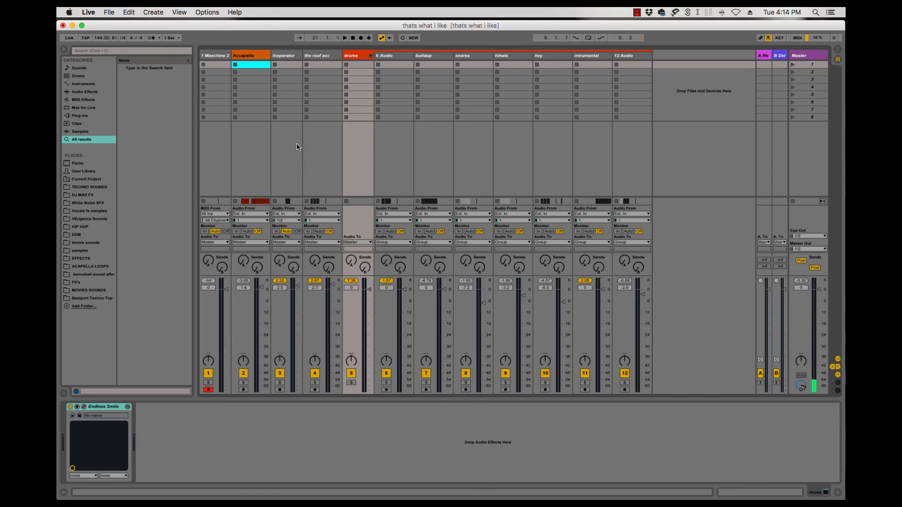
left_click(79, 117)
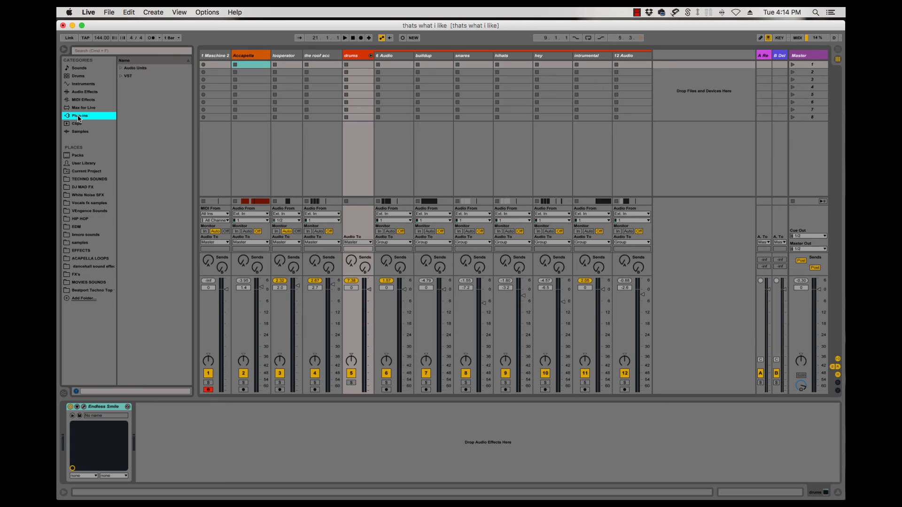
left_click(84, 92)
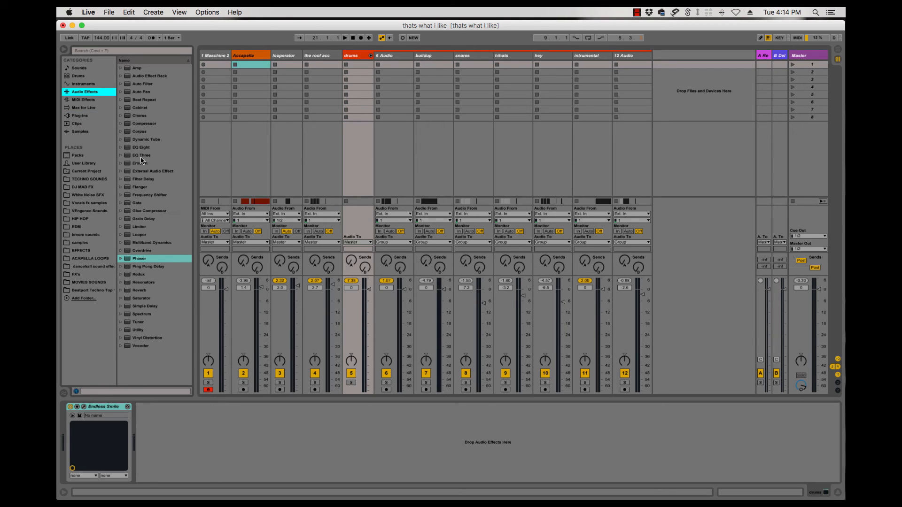
left_click_drag(143, 148, 328, 265)
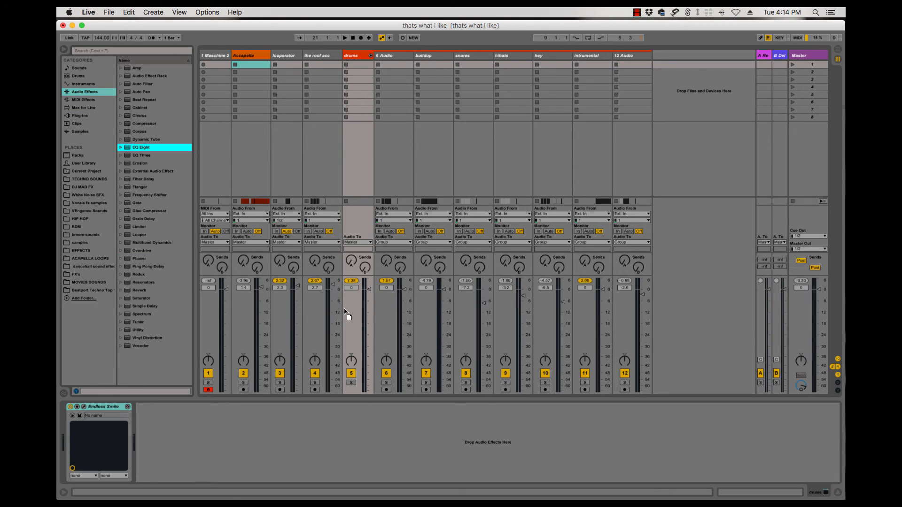
left_click_drag(345, 311, 343, 308)
key("space")
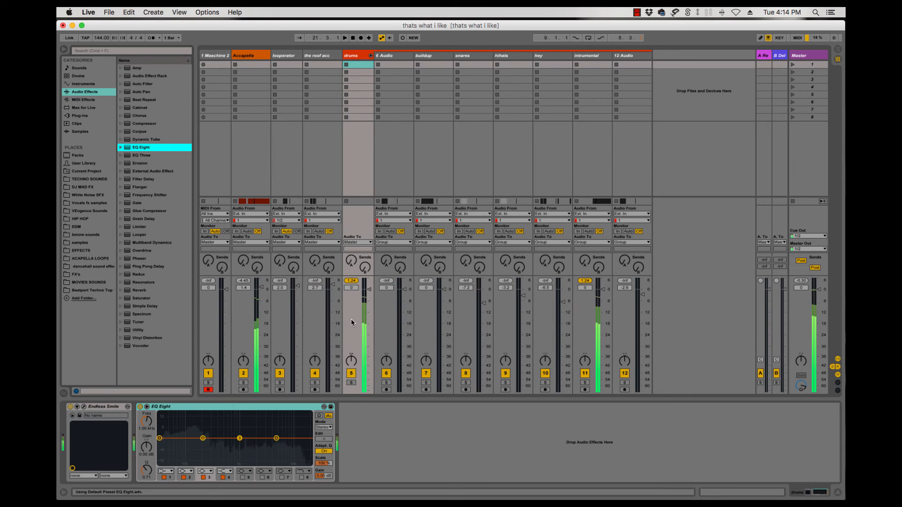
- Solo the drums group and set band 1 of its EQ Eight to a low cut at 30 Hz
left_click(351, 383)
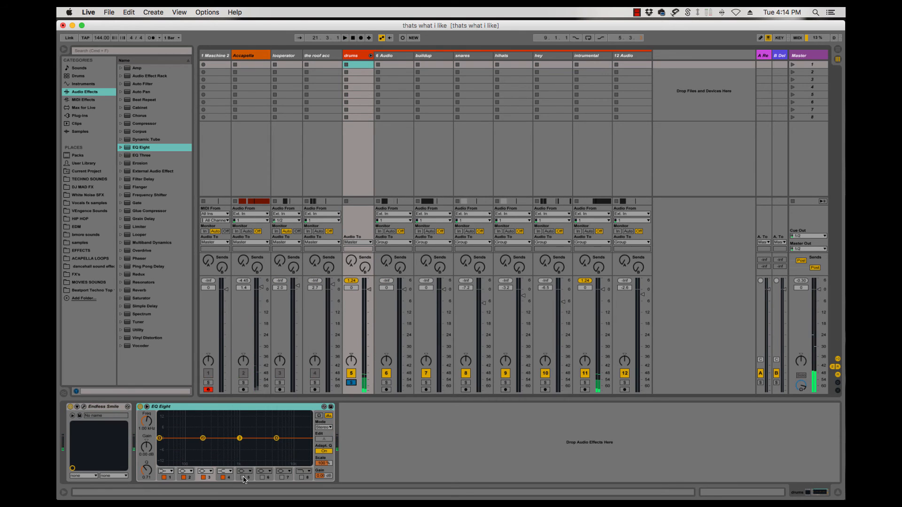
left_click(168, 472)
left_click(163, 429)
key("space")
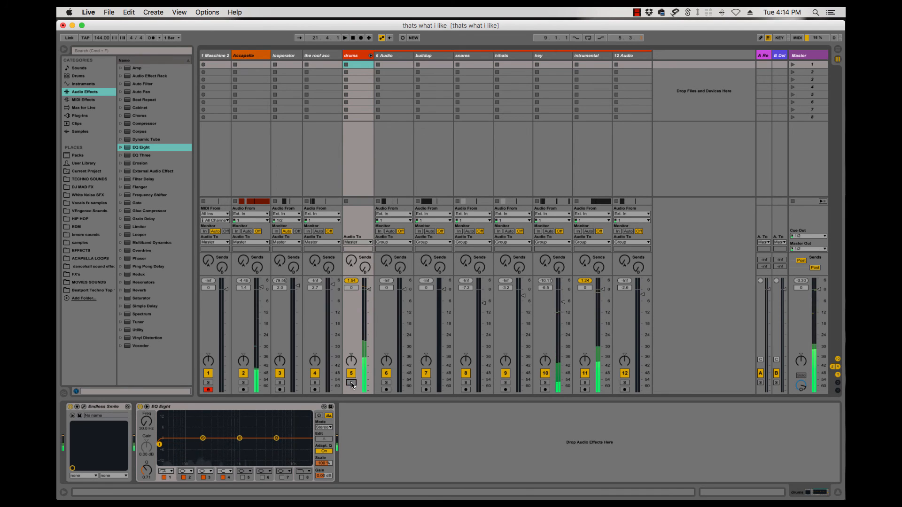
- Solo the Accapella track and put an EQ Eight with the drums' 30 Hz low cut on it
left_click(243, 383)
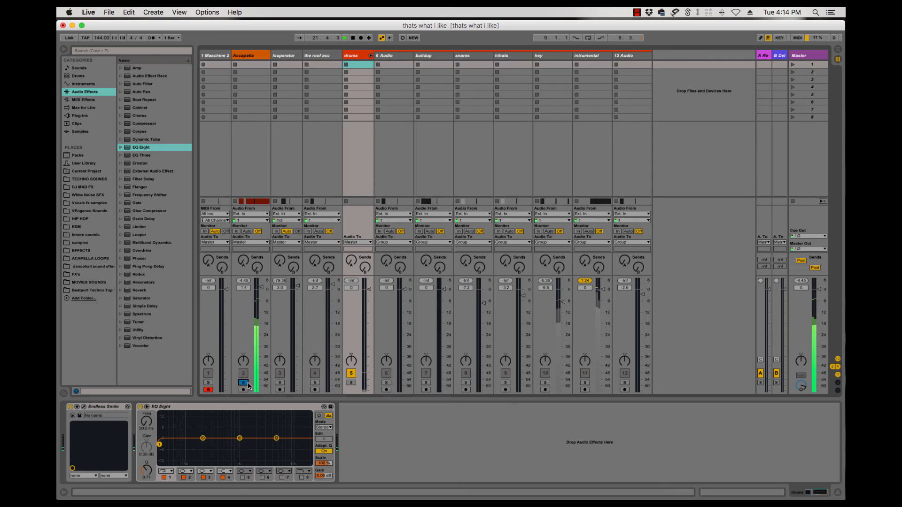
left_click(249, 333)
key("Return")
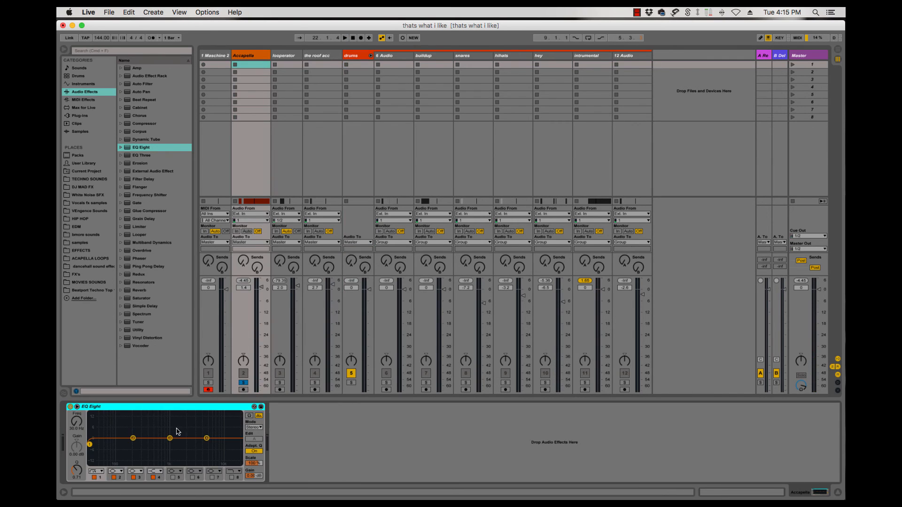
- Move the acapella EQ's low cut higher and boost band 4 about 3.3 dB near 3.3 kHz
key("space")
left_click_drag(90, 444, 136, 443)
left_click_drag(206, 439, 197, 433)
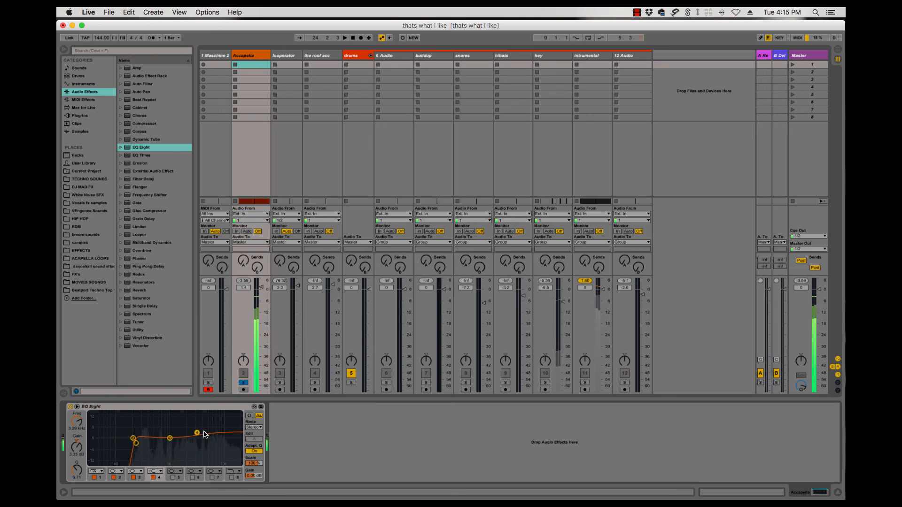
key("space")
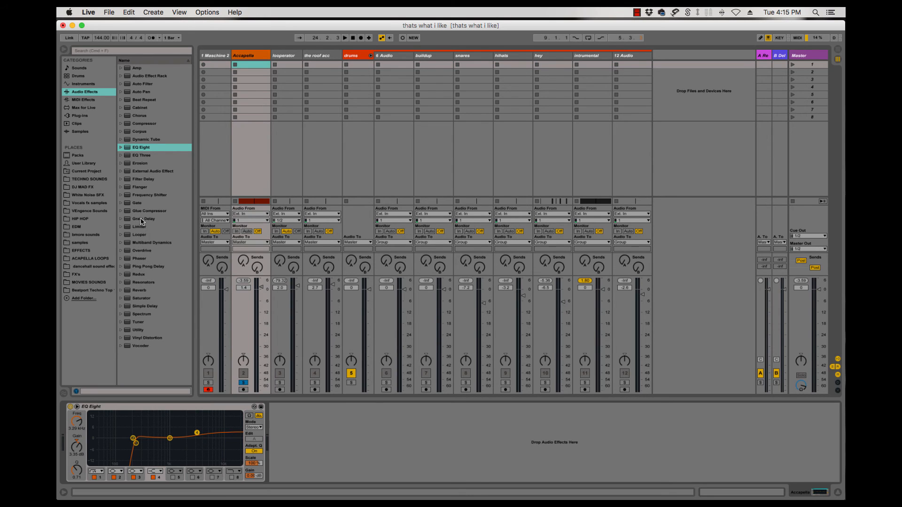
- Add a Glue Compressor after the EQ Eight on the Accapella track and adjust its release
left_click_drag(150, 212, 238, 319)
key("space")
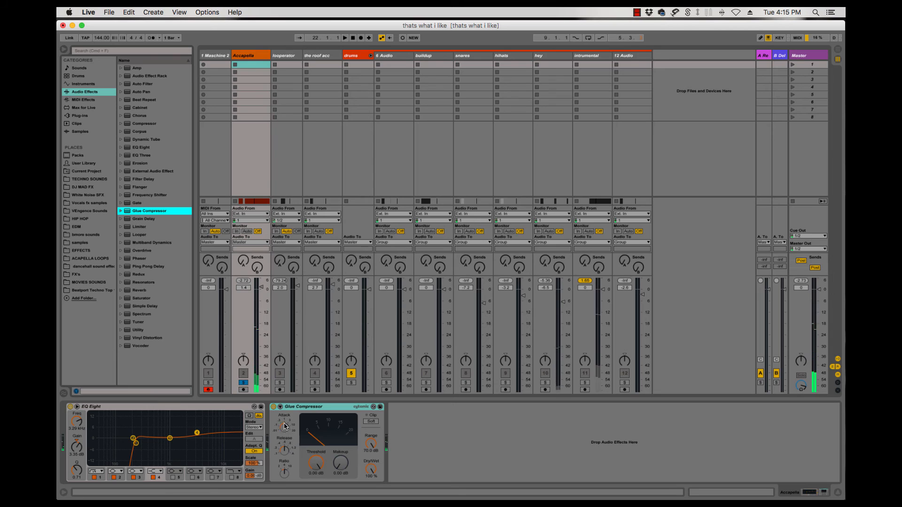
left_click(285, 451)
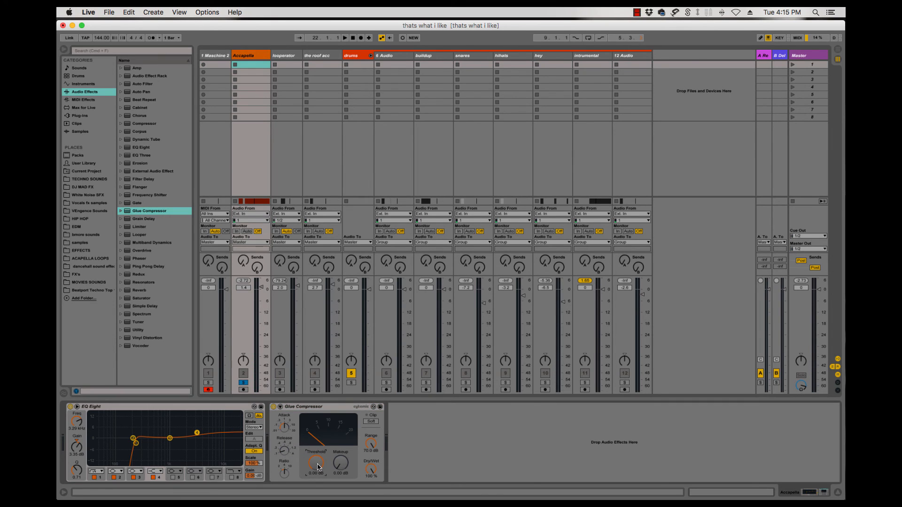
- Set the Glue Compressor's threshold to -19.1 dB and makeup to about 7.8 dB, and unsolo the Accapella track
key("space")
left_click_drag(317, 466, 317, 498)
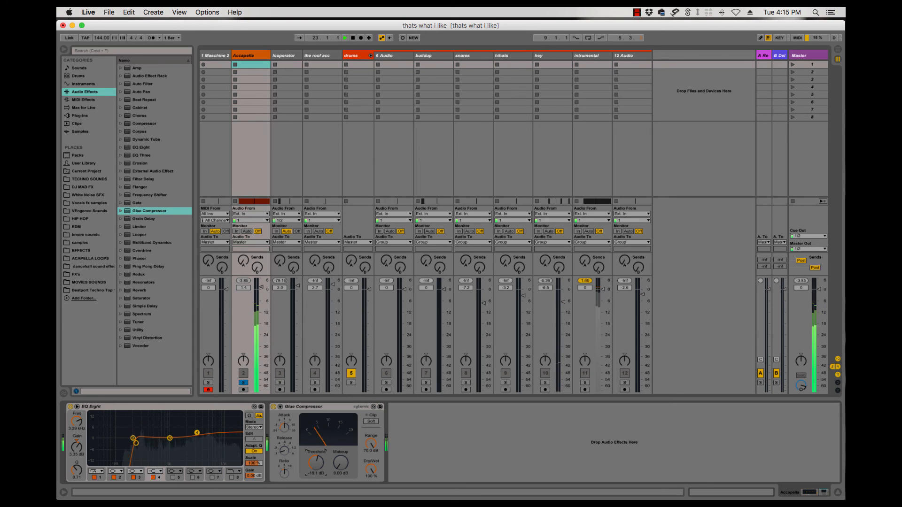
left_click_drag(341, 463, 341, 442)
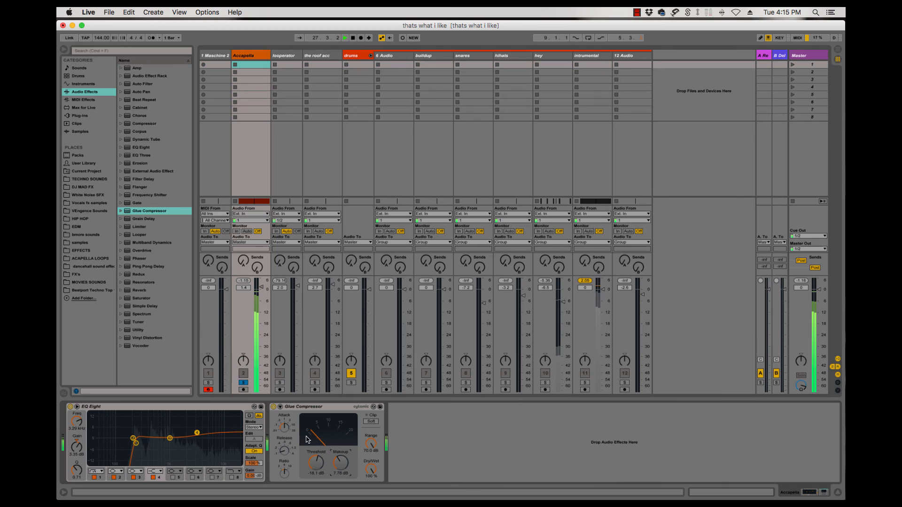
left_click(243, 383)
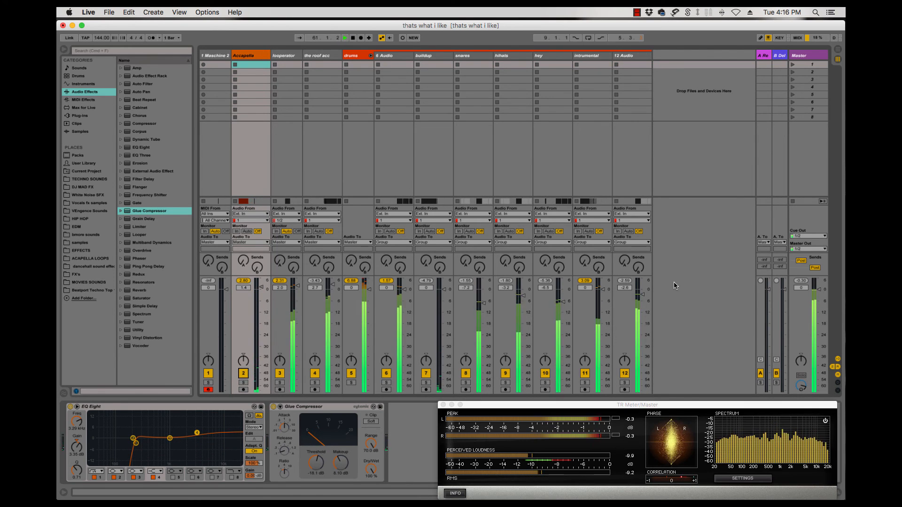
- Return to the arrangement view and stop playback
key("Tab")
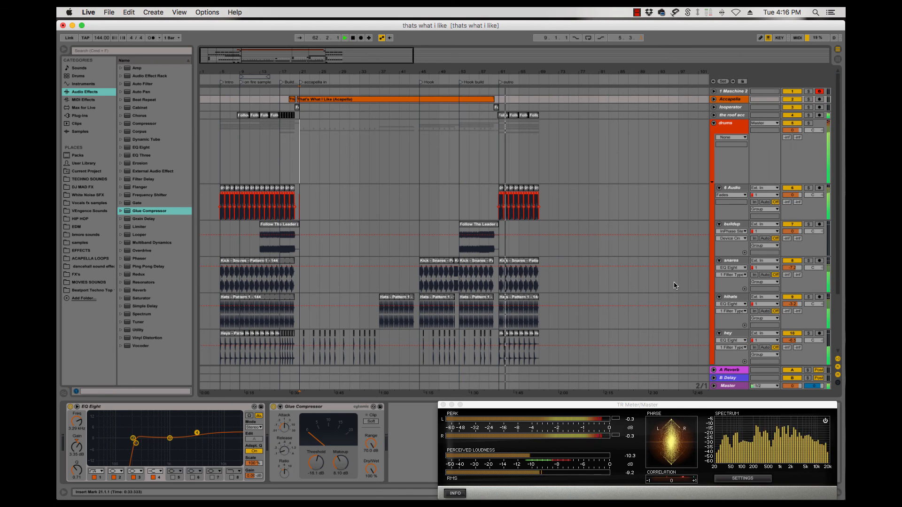
key("space")
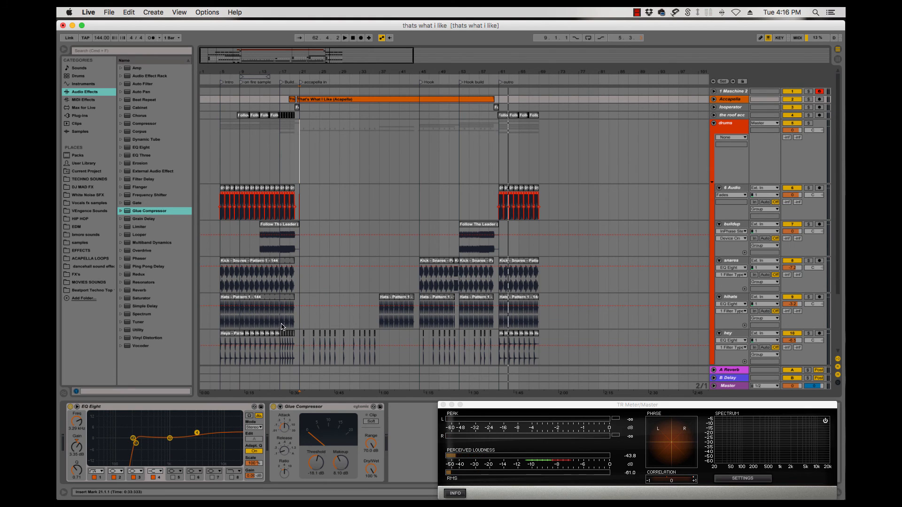
- Switch to the browser to view the Get My Remix site and the YouTube video, and return to Ableton Live
mouse_move(300, 498)
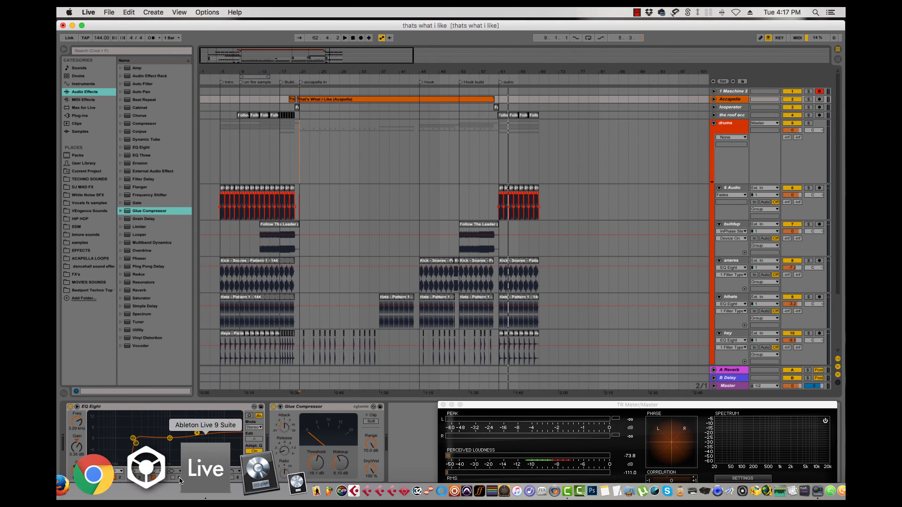
left_click(125, 472)
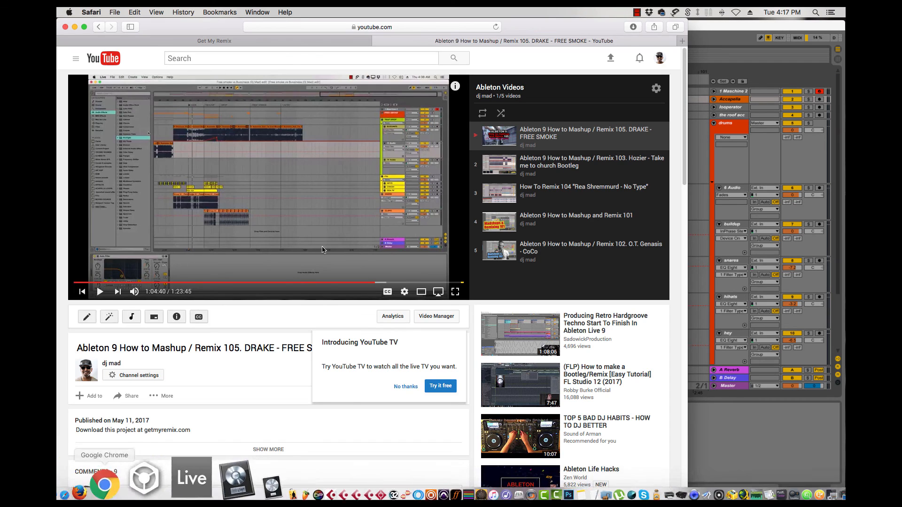
left_click(204, 41)
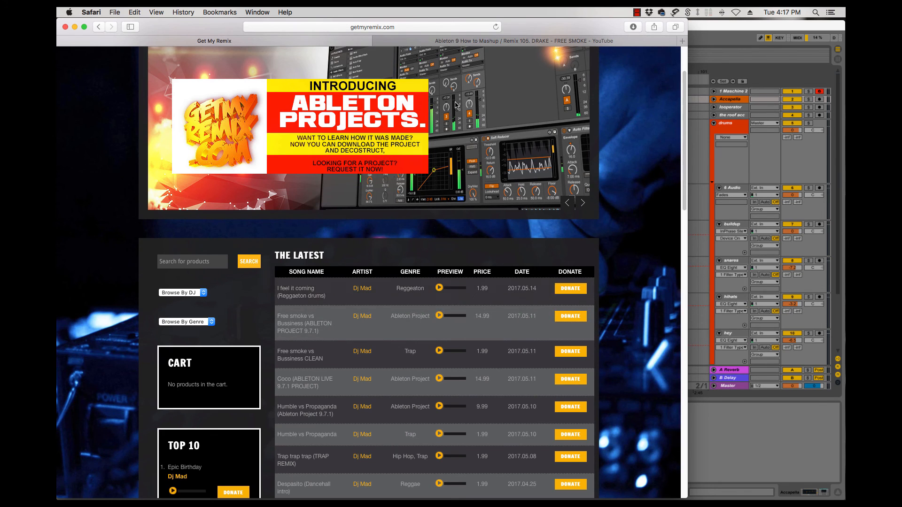
left_click(488, 43)
left_click(730, 24)
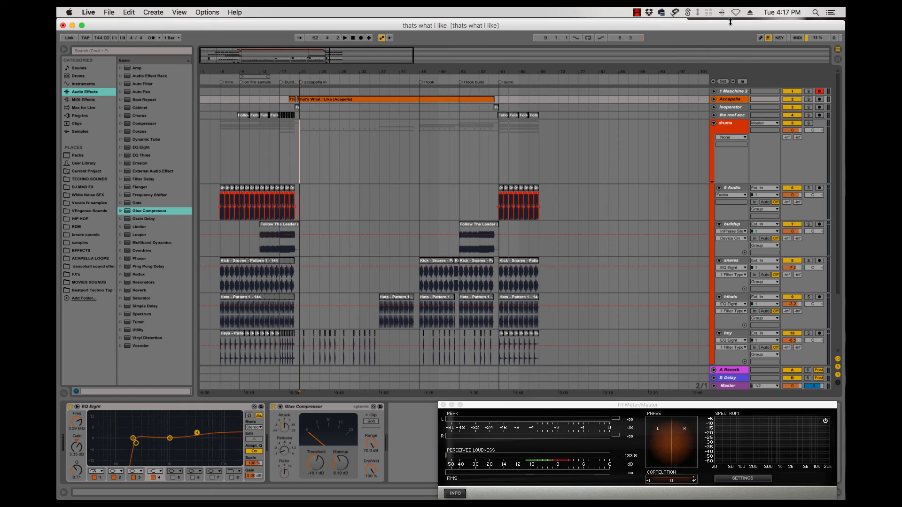
- Fold the 6 Audio track and reduce the height of the drums group track
left_click(350, 309)
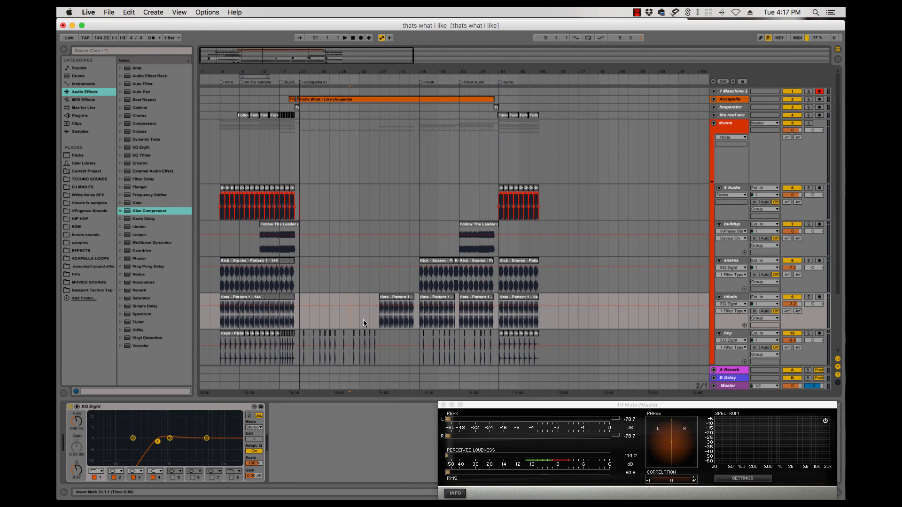
left_click(362, 319)
left_click(720, 188)
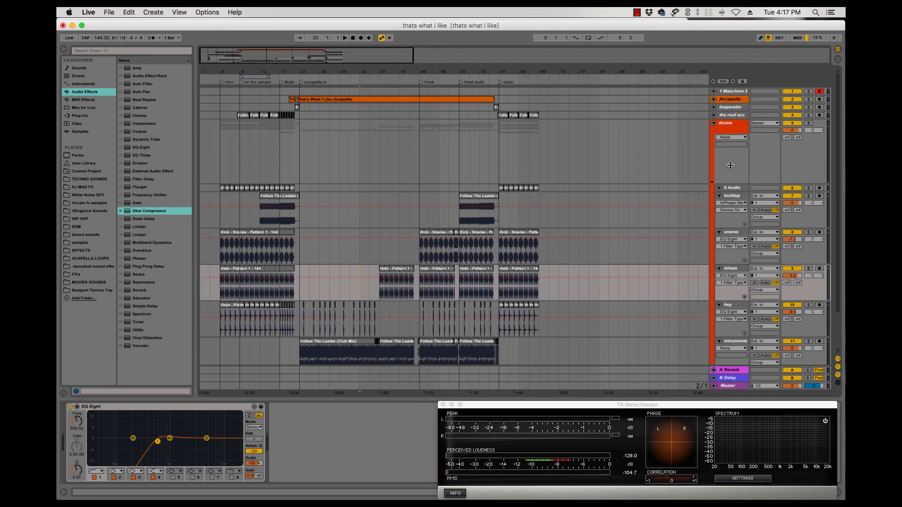
left_click_drag(731, 165, 730, 140)
left_click(731, 132)
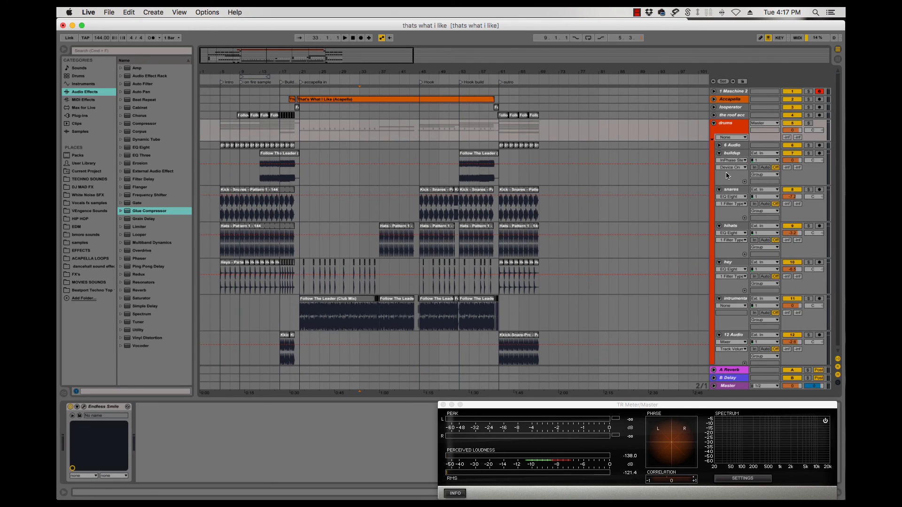
- Fold the remaining tracks of the drums group, from buildup down to 12 Audio
left_click(719, 153)
left_click(719, 162)
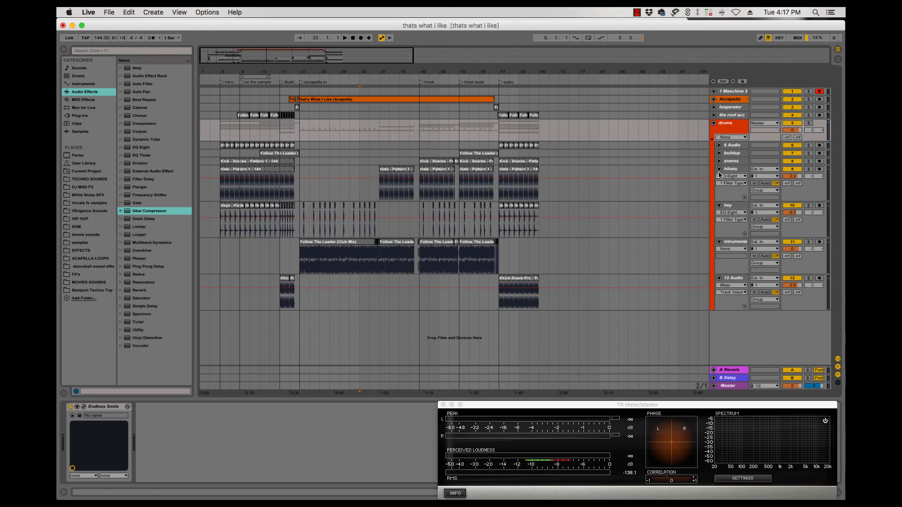
left_click(719, 170)
left_click(719, 177)
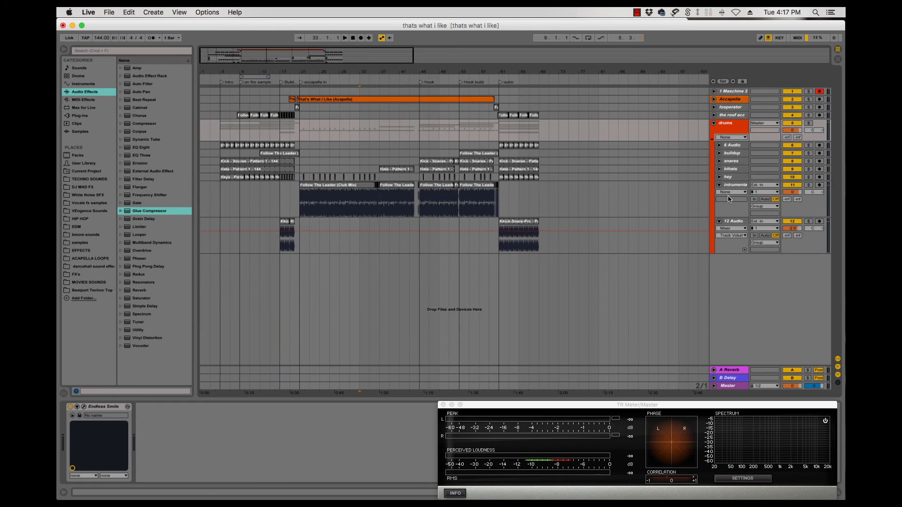
left_click(719, 185)
left_click(719, 194)
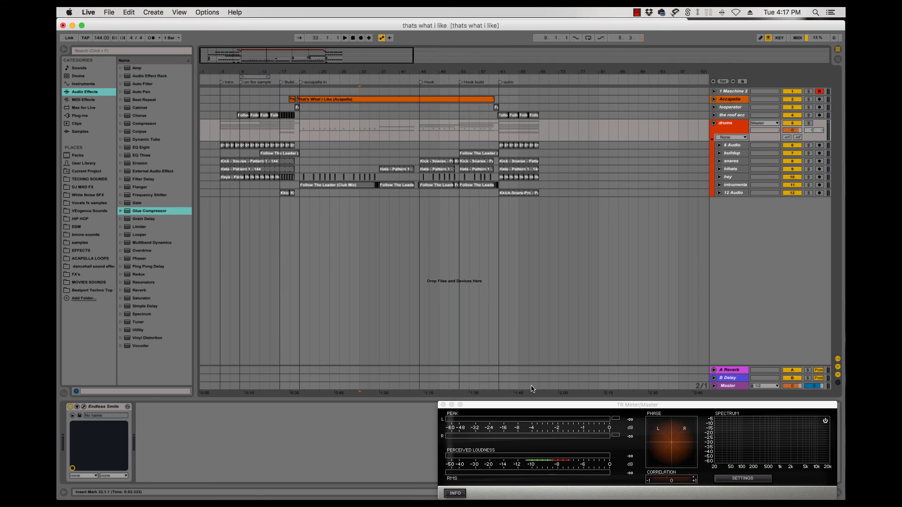
- Open the StandardCLIP plug-in on the Master track and turn its ceiling on
left_click(726, 388)
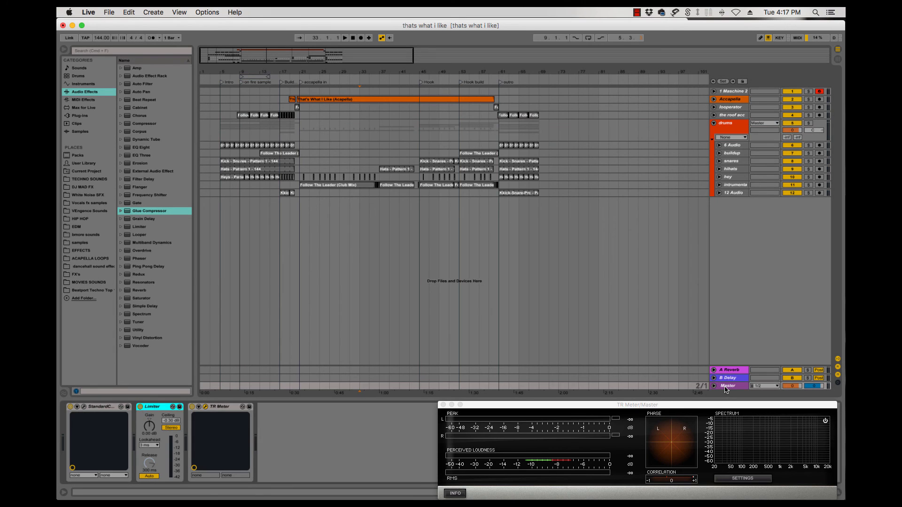
left_click(84, 407)
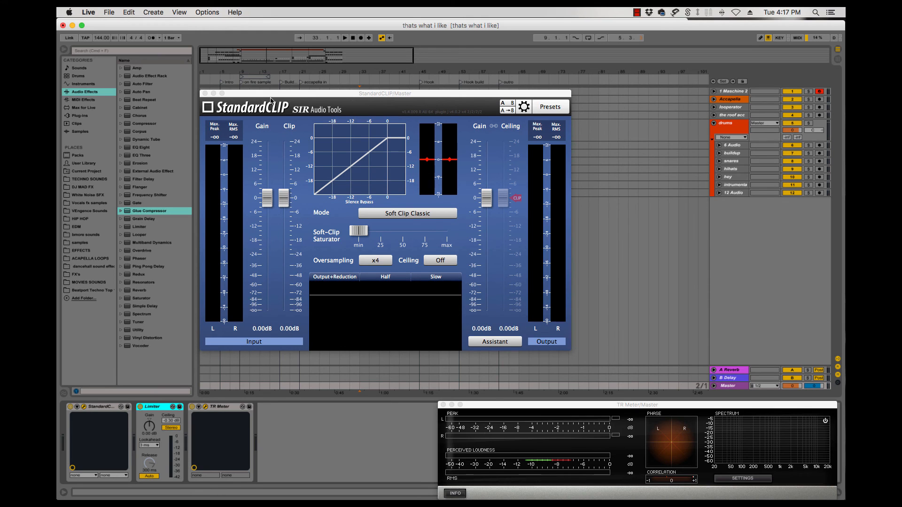
left_click_drag(367, 93, 338, 98)
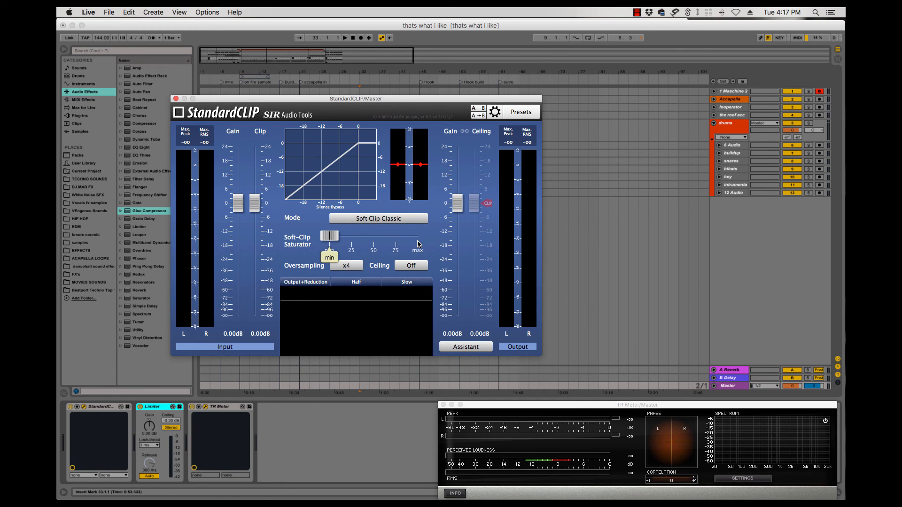
left_click_drag(370, 102, 351, 108)
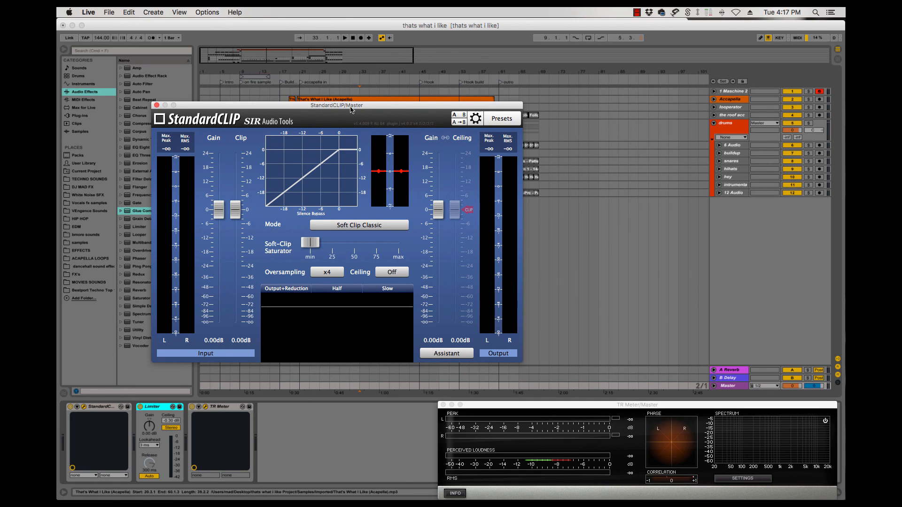
left_click_drag(384, 110, 389, 121)
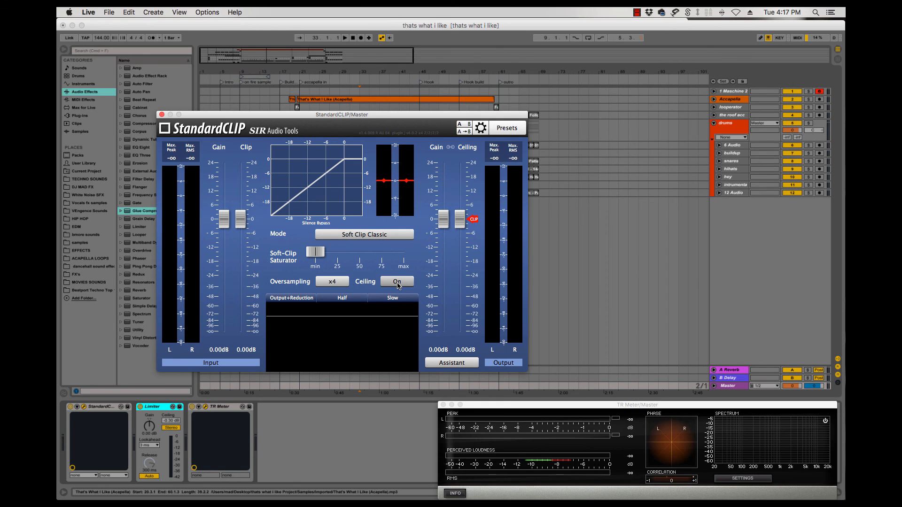
left_click(398, 282)
- Run StandardCLIP's Output Gain Assistant during playback and apply the new output gain of -0.57 dB
left_click(449, 362)
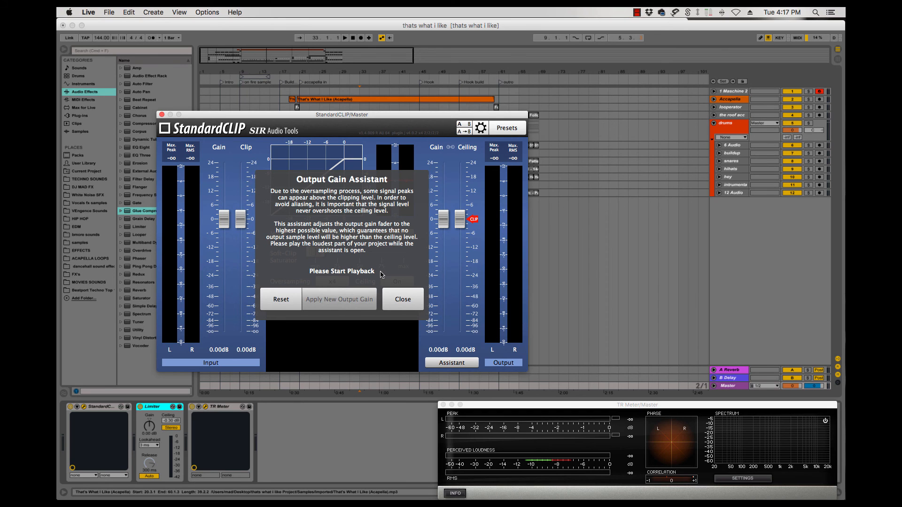
key("space")
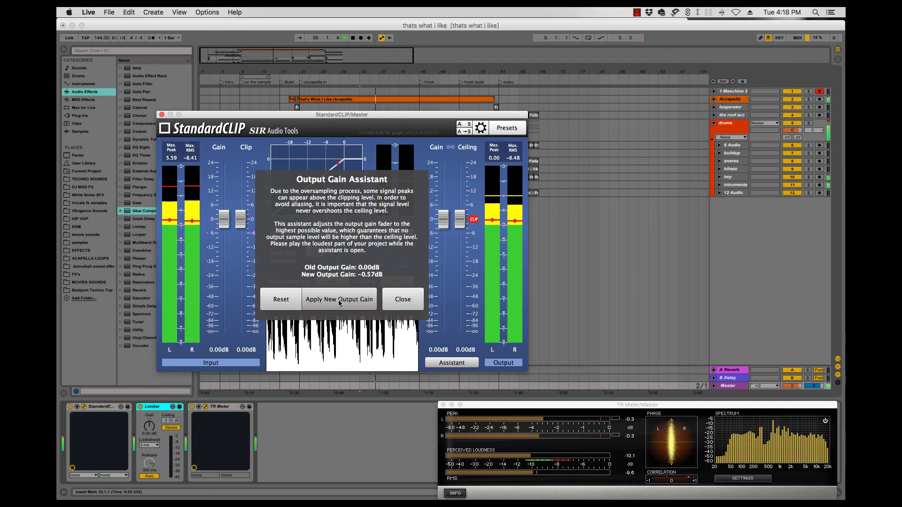
left_click(357, 304)
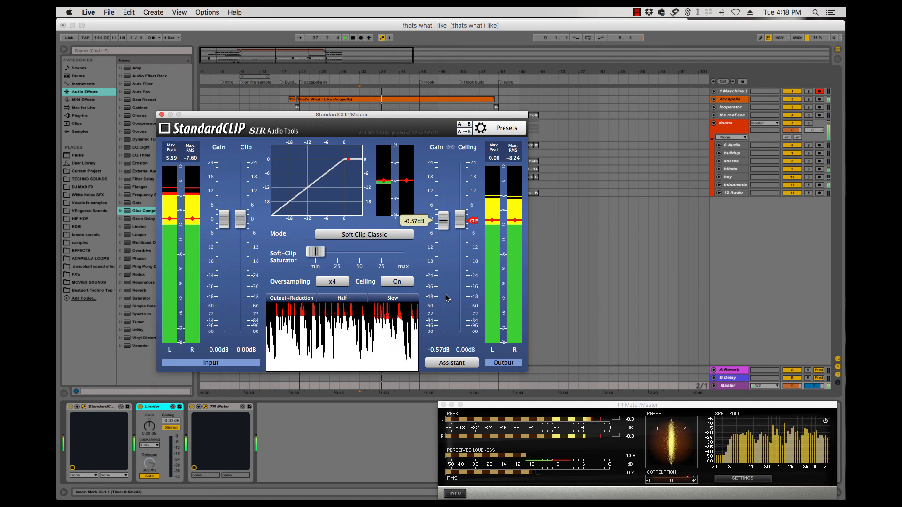
key("space")
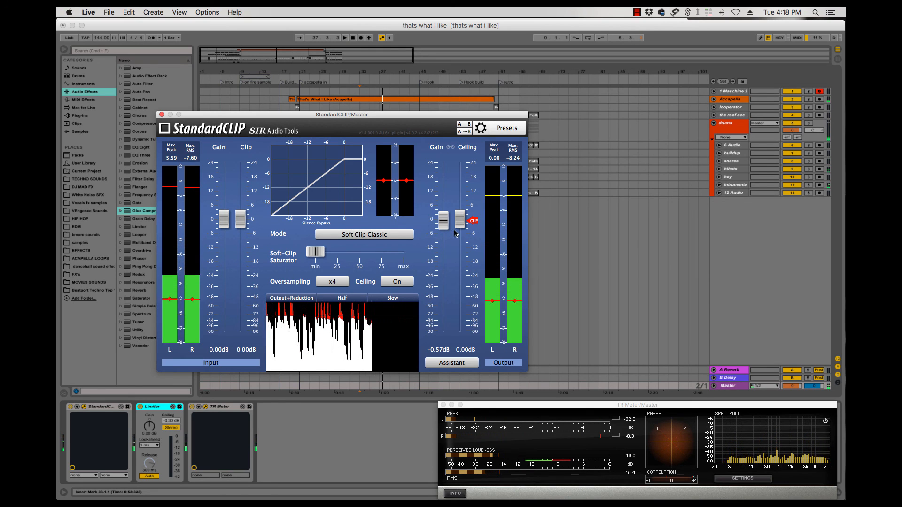
- Set StandardCLIP's ceiling to -0.20 dB and close the plug-in window
mouse_move(461, 228)
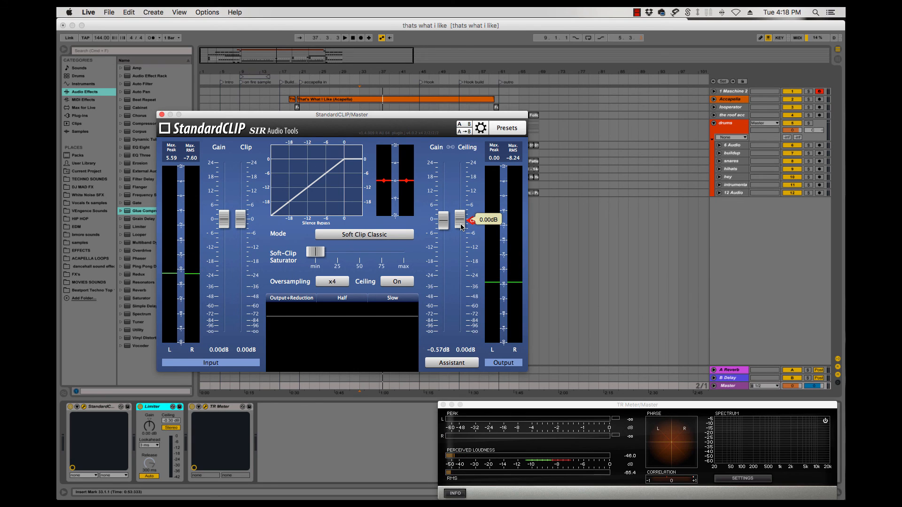
scroll(460, 228, "down", 2)
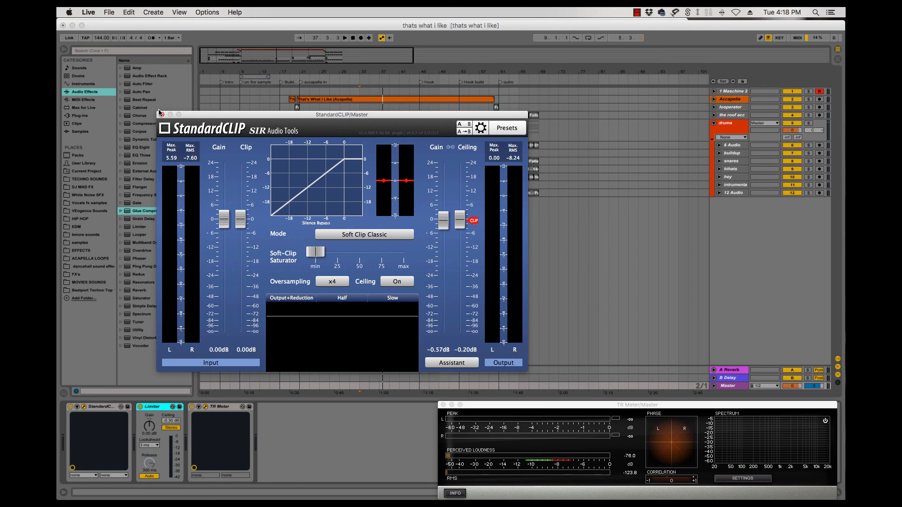
left_click(161, 115)
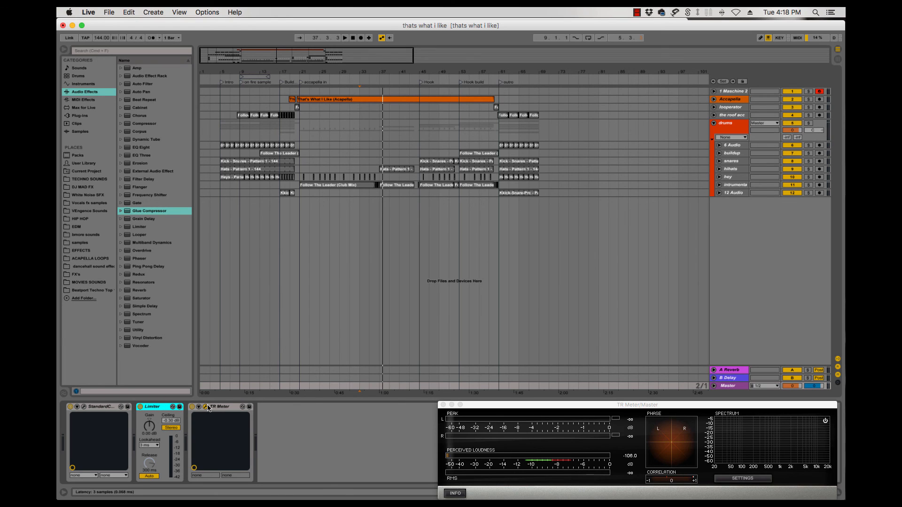
- Set the Master Limiter's ceiling to -0.10 dB and play the mix to check the peak level
mouse_move(500, 407)
left_mouse_down()
mouse_move(418, 397)
mouse_move(458, 376)
mouse_move(497, 401)
left_mouse_up()
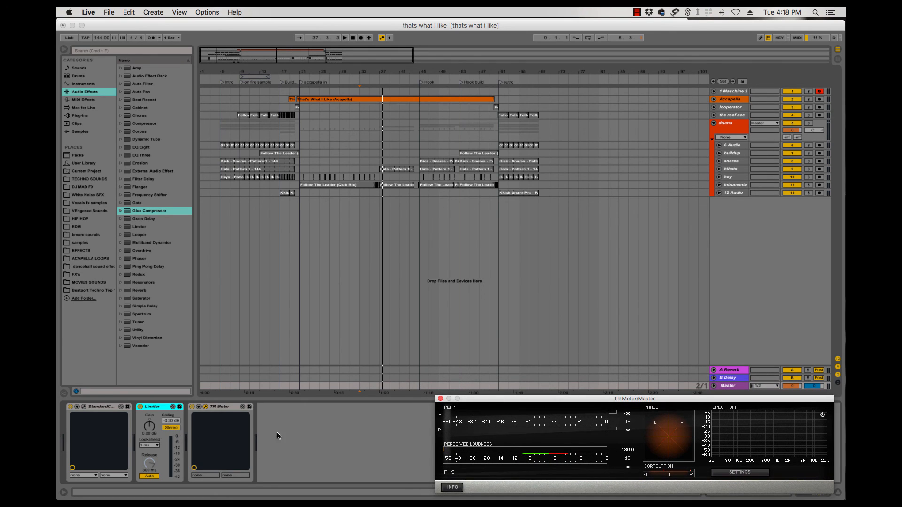
left_click(171, 424)
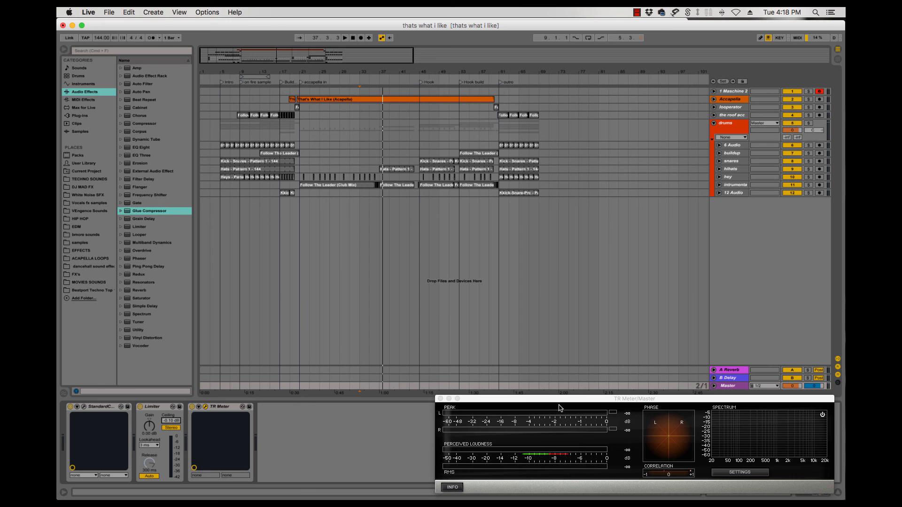
key("space")
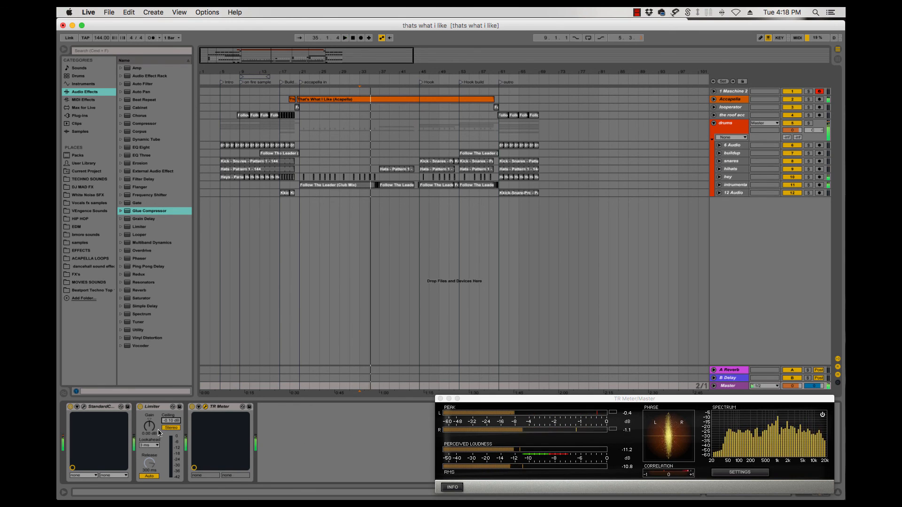
- Set the Master Limiter's gain to 1.00 dB and replay the acapella section to check loudness on the TR Meter
left_click_drag(149, 429, 149, 427)
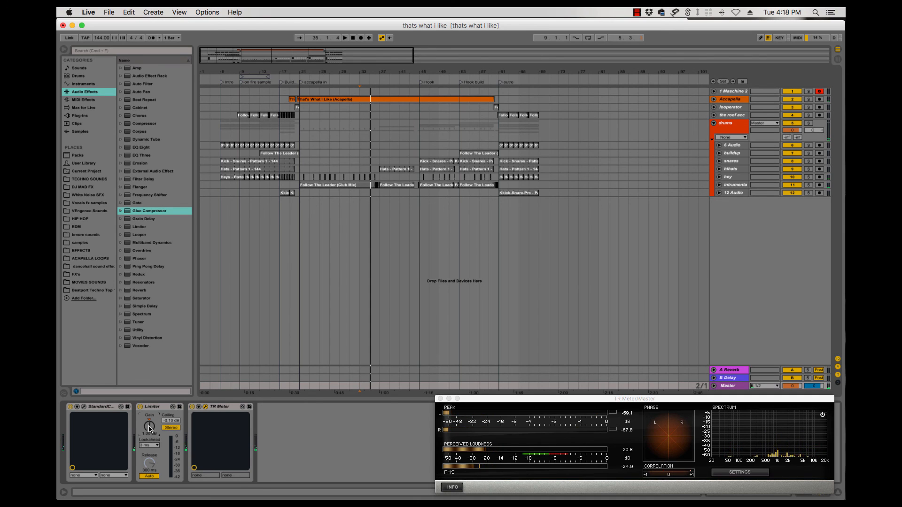
key("space")
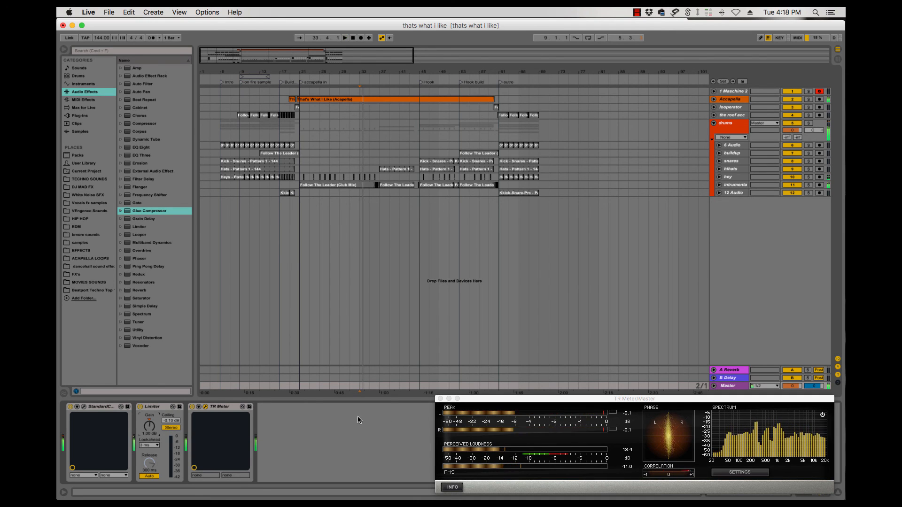
key("space")
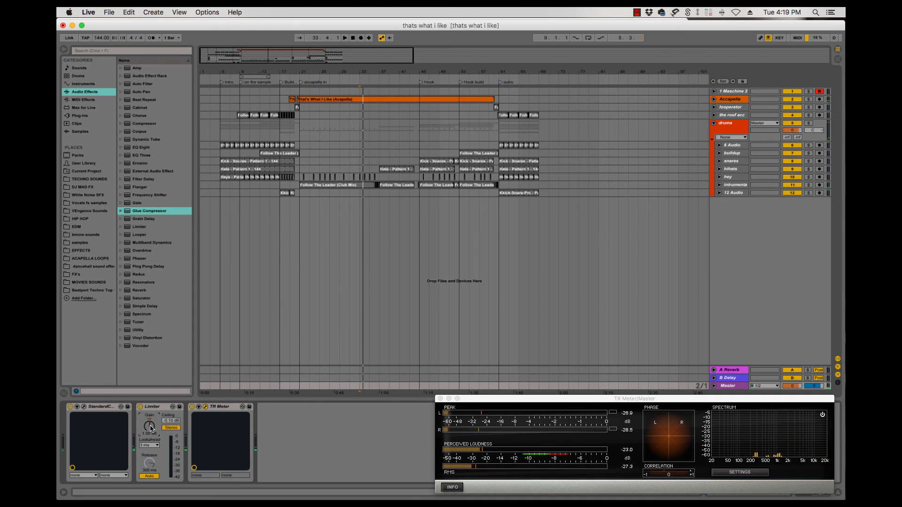
key("space")
left_click_drag(148, 428, 150, 430)
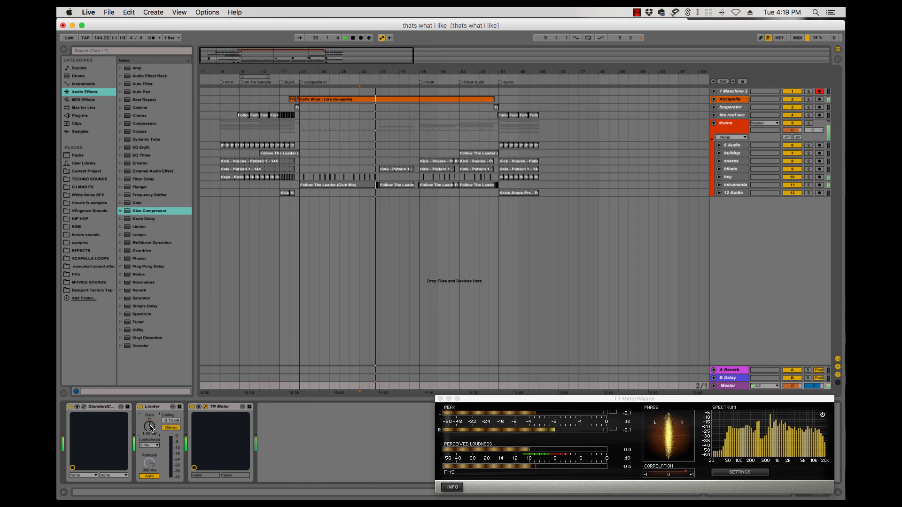
key("space")
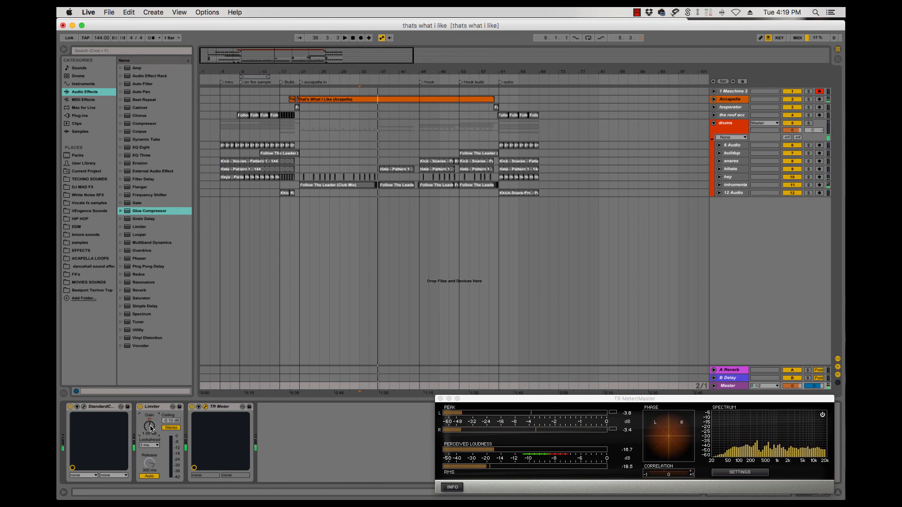
key("space")
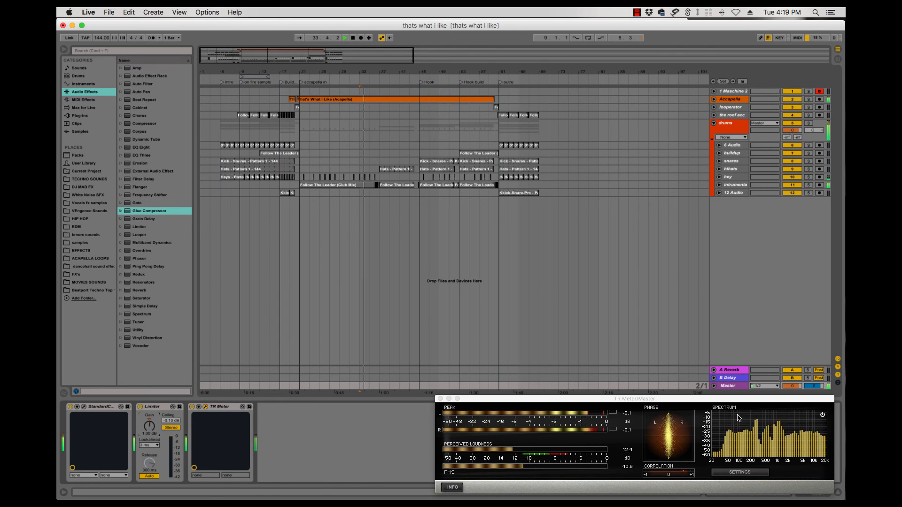
key("space")
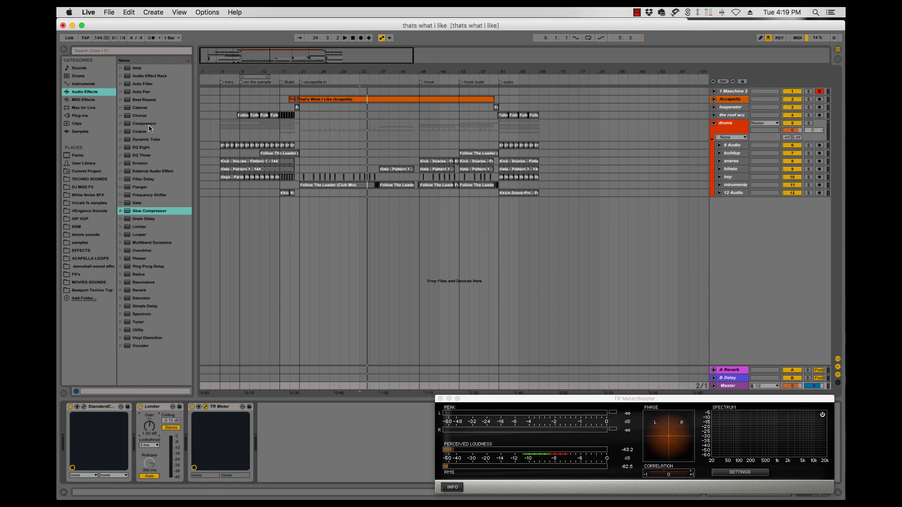
- Try an EQ Eight low cut at 30 Hz before the Master's Limiter, and remove the device
left_click_drag(141, 151, 141, 430)
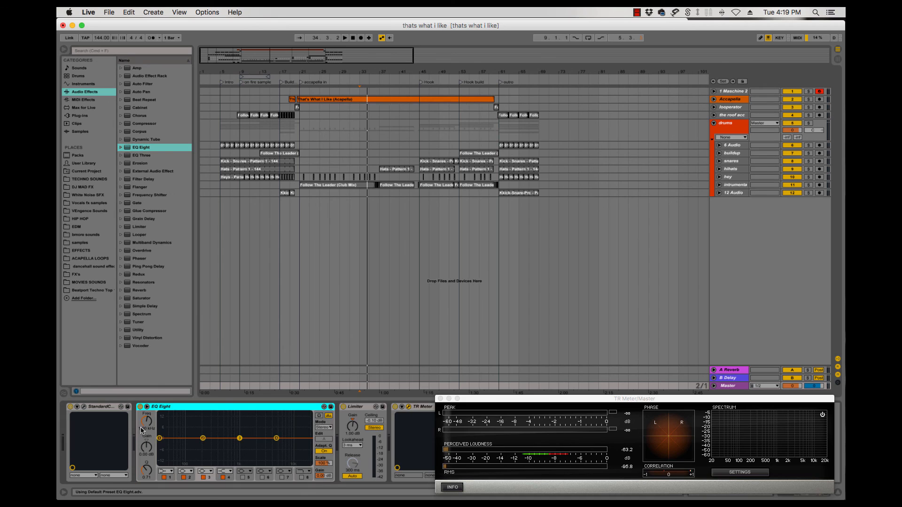
left_click(167, 472)
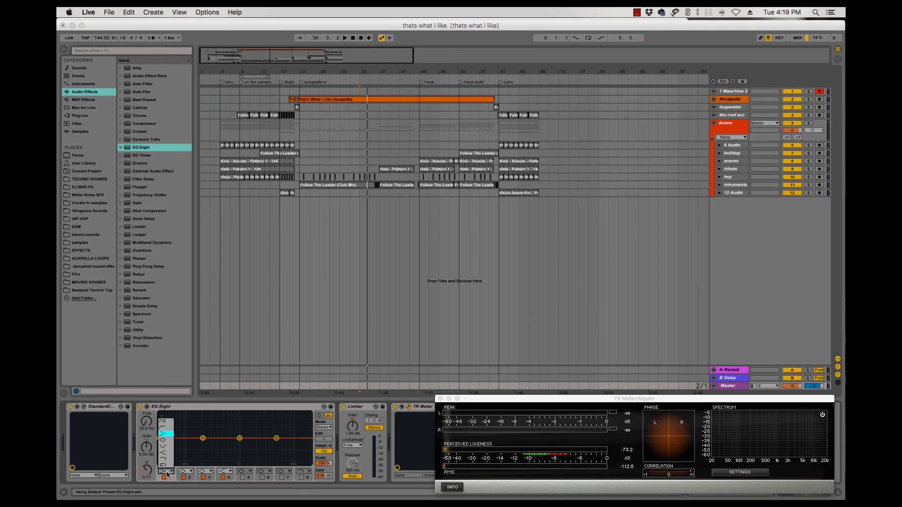
left_click(167, 426)
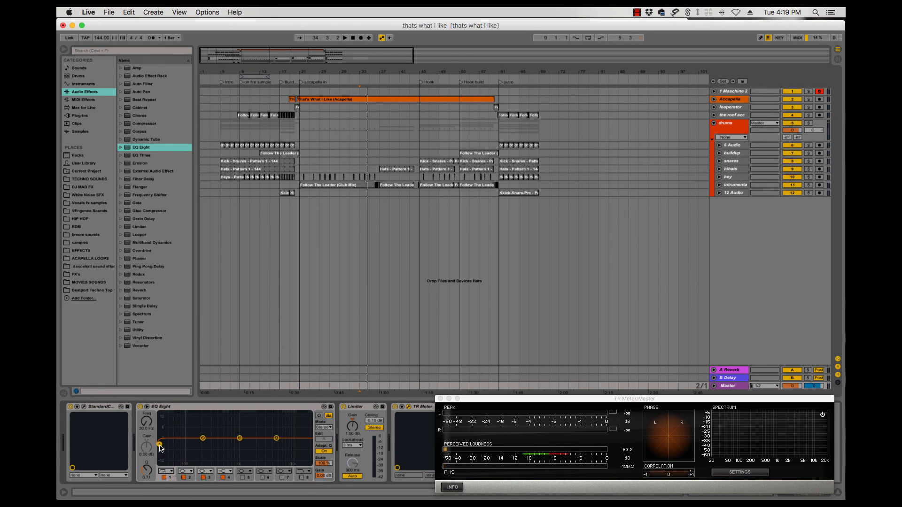
left_click_drag(161, 447, 162, 444)
left_click(186, 409)
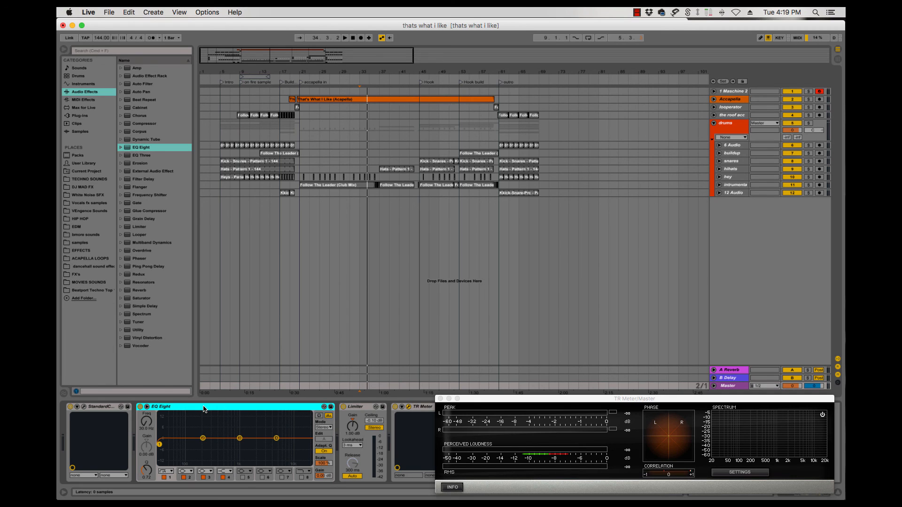
key("Delete")
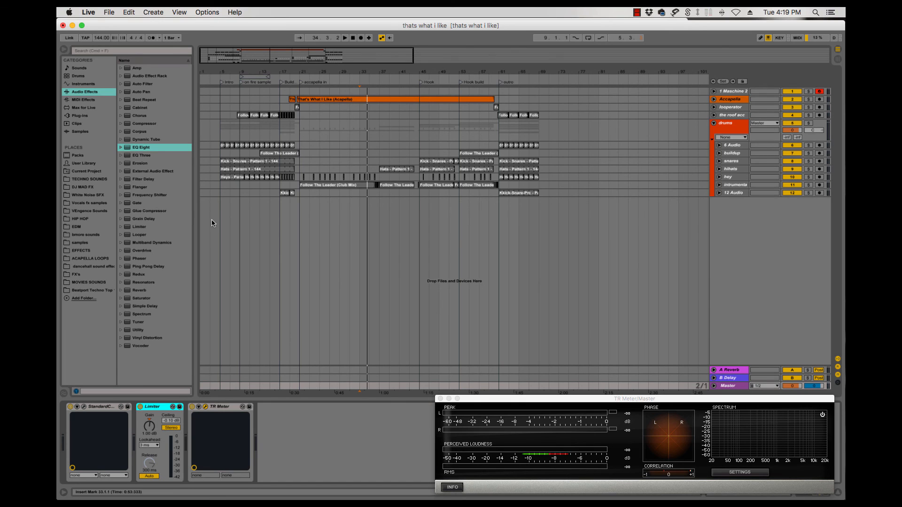
- Search the browser for "fab", insert FF Pro-Q 2 before the Master's Limiter, and play the mix to view its spectrum
key("super+f")
type("fa")
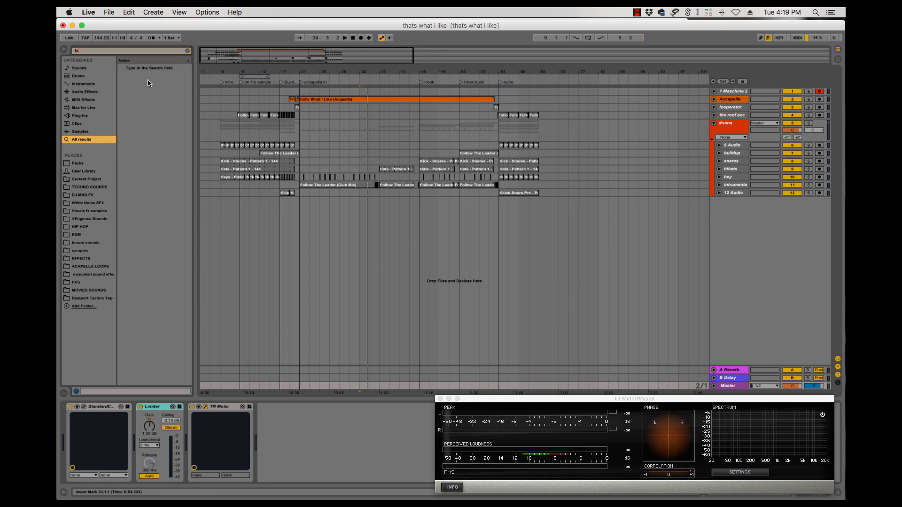
type("b")
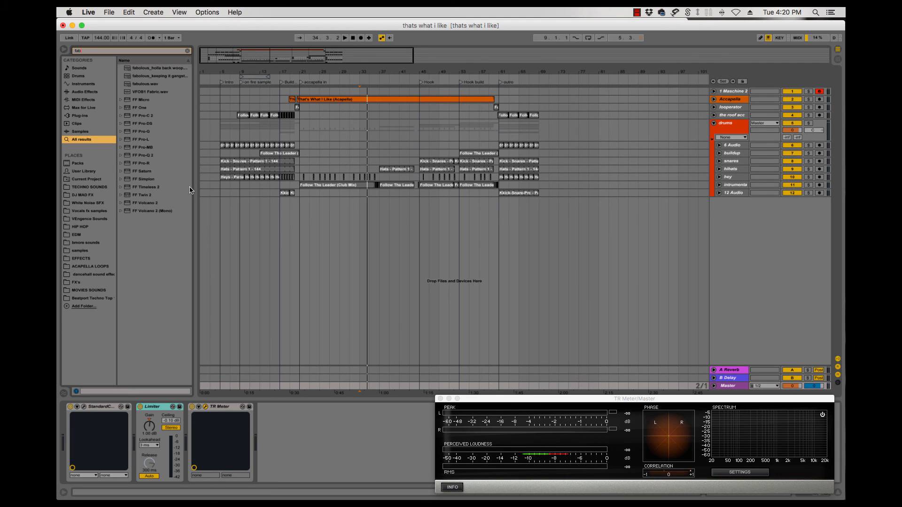
mouse_move(142, 155)
left_mouse_down()
mouse_move(160, 165)
mouse_move(146, 446)
mouse_move(139, 442)
left_mouse_up()
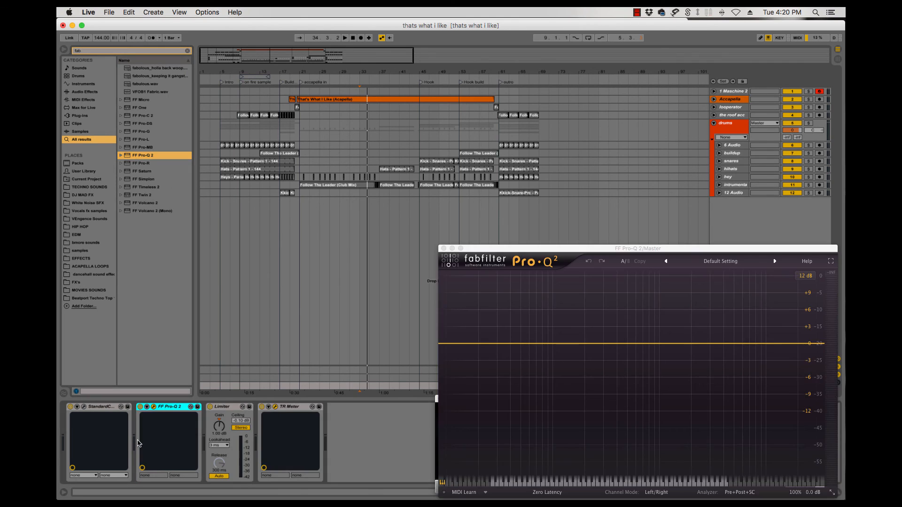
left_click_drag(536, 252, 261, 105)
key("space")
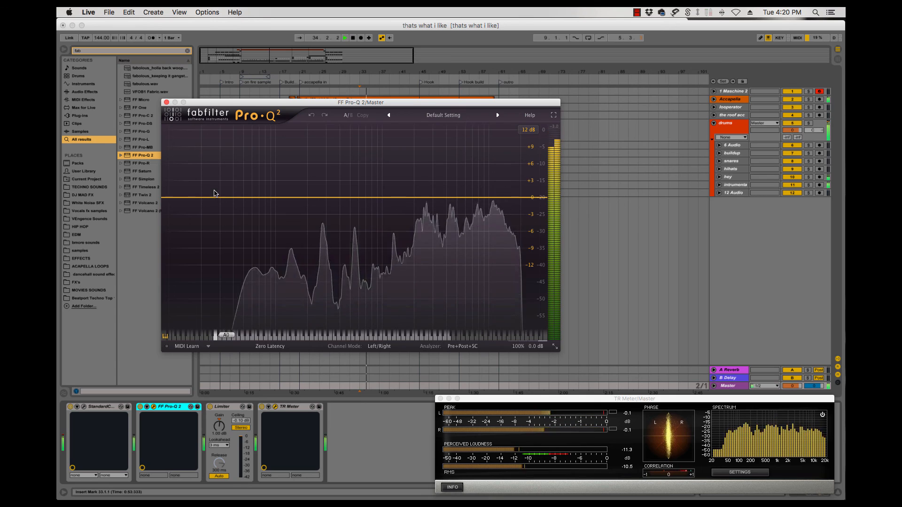
key("space")
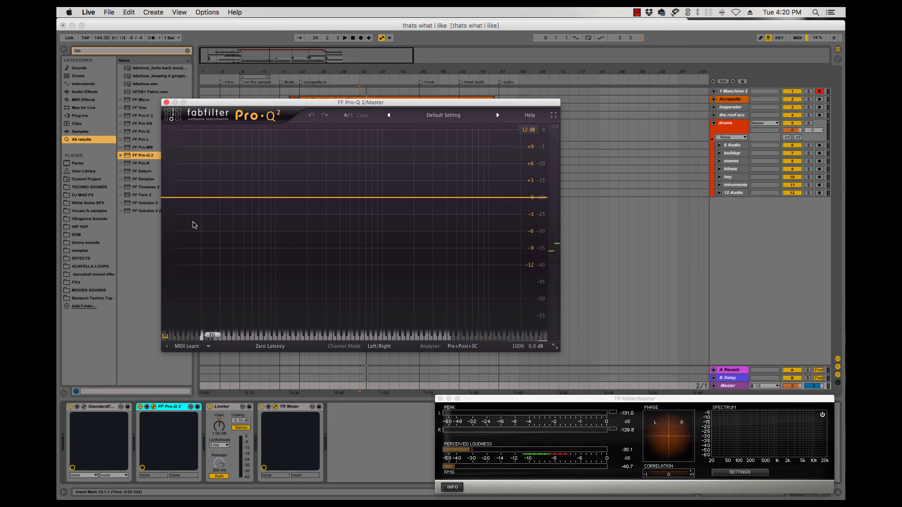
- Add a 96 dB/oct Low Cut band in Pro-Q 2 at about 26 Hz with Q about 0.97, and play the mix
left_click(216, 197)
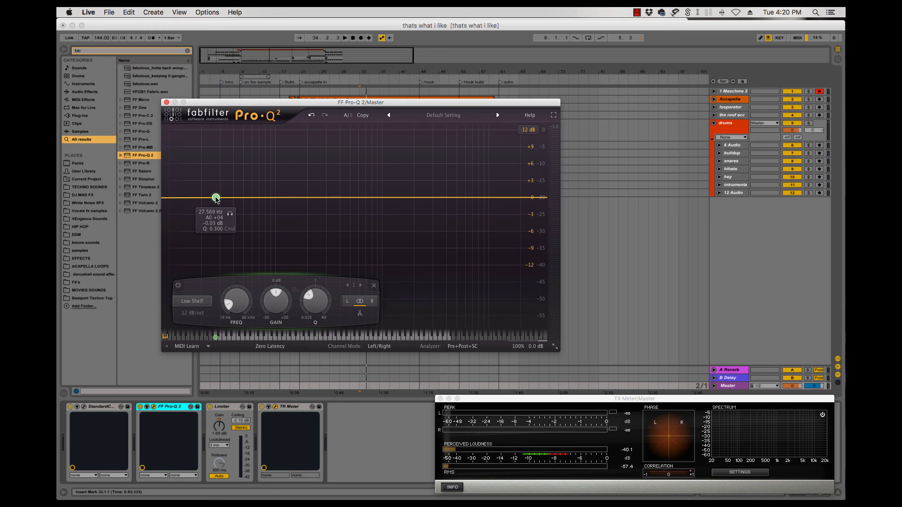
left_click_drag(216, 197, 220, 199)
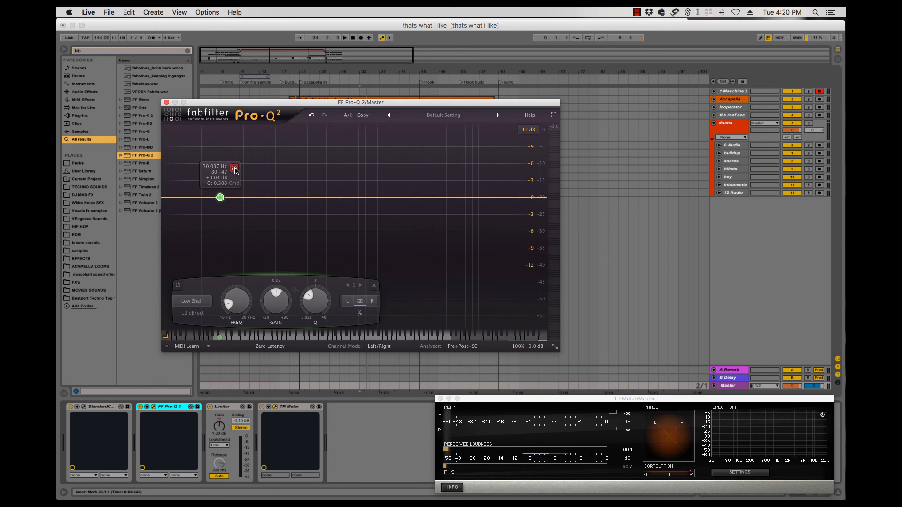
left_click(193, 313)
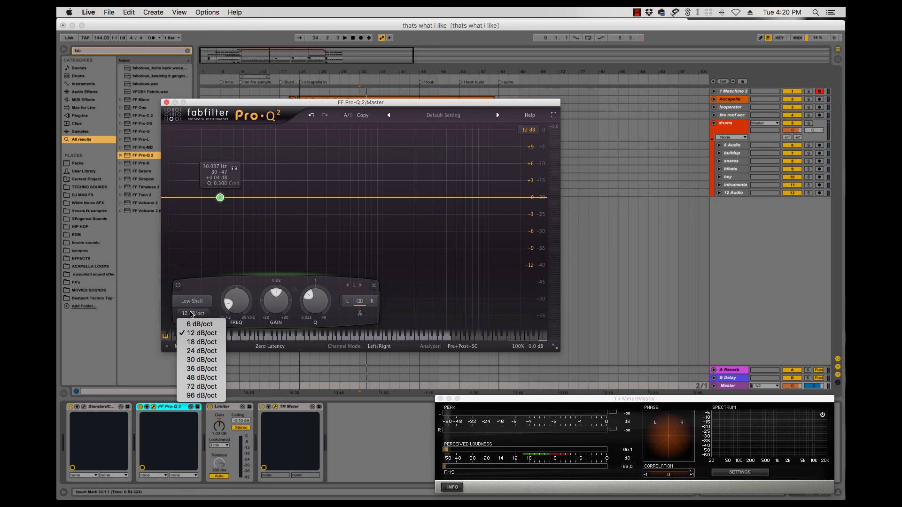
left_click(202, 396)
left_click(194, 303)
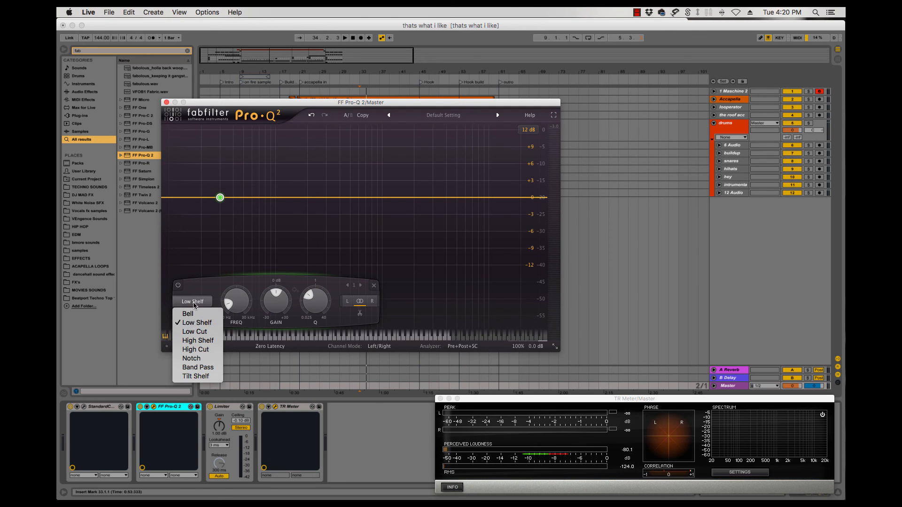
left_click(194, 332)
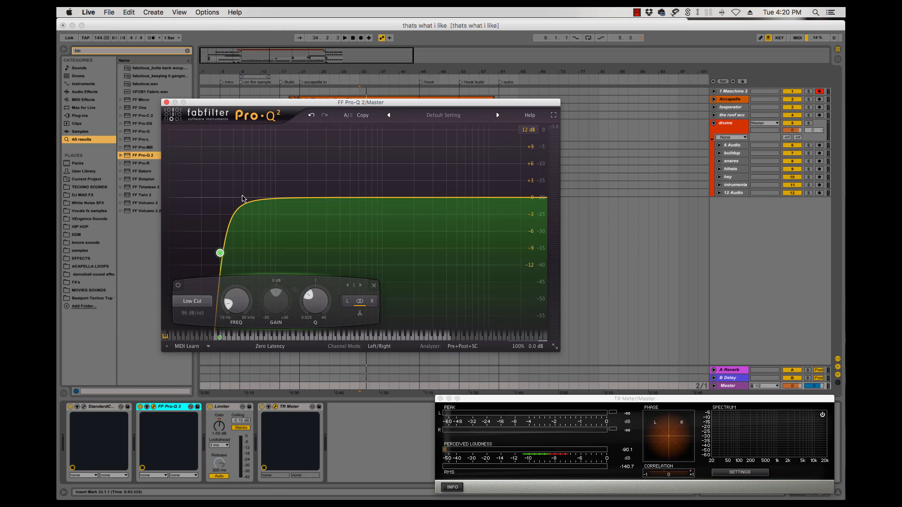
left_click_drag(220, 253, 230, 177)
key("space")
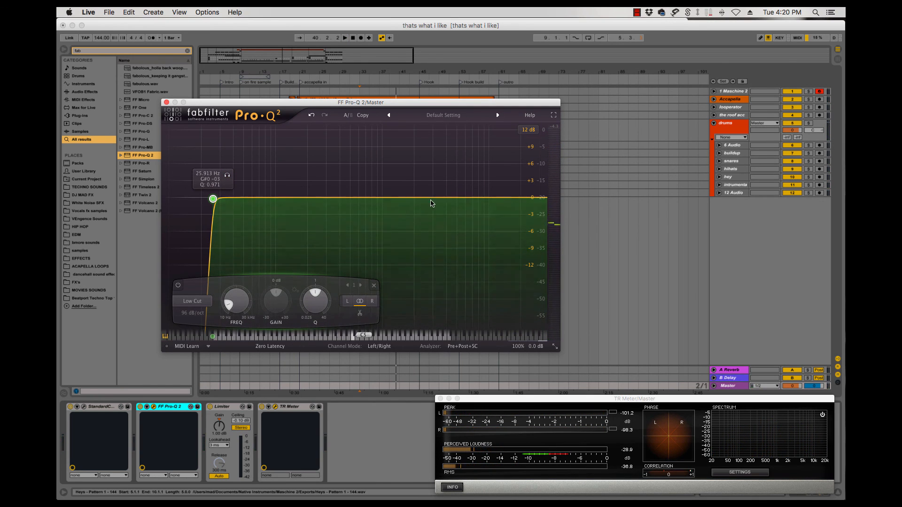
- Add a High Cut band in Pro-Q 2 and move it to about 17.5 kHz while the mix plays
left_click(534, 198)
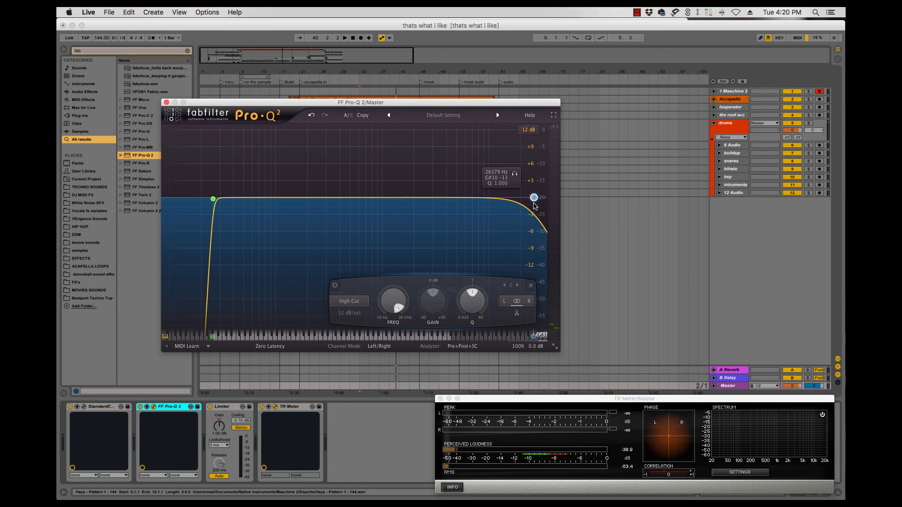
key("space")
left_click_drag(536, 201, 516, 197)
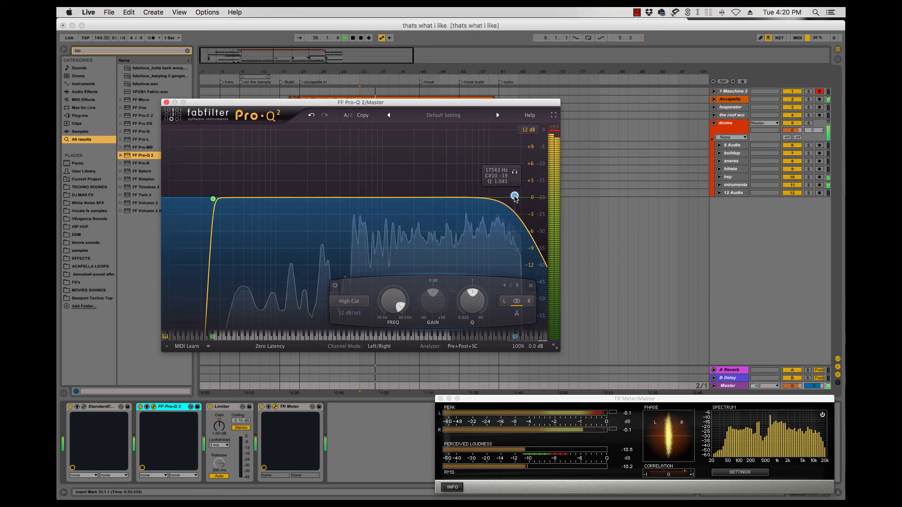
left_click_drag(466, 317, 465, 308)
key("space")
- Change the high band to High Shelf, audition it at about -10.2 dB, shift it to about 21 kHz and close Pro-Q 2
left_click(361, 302)
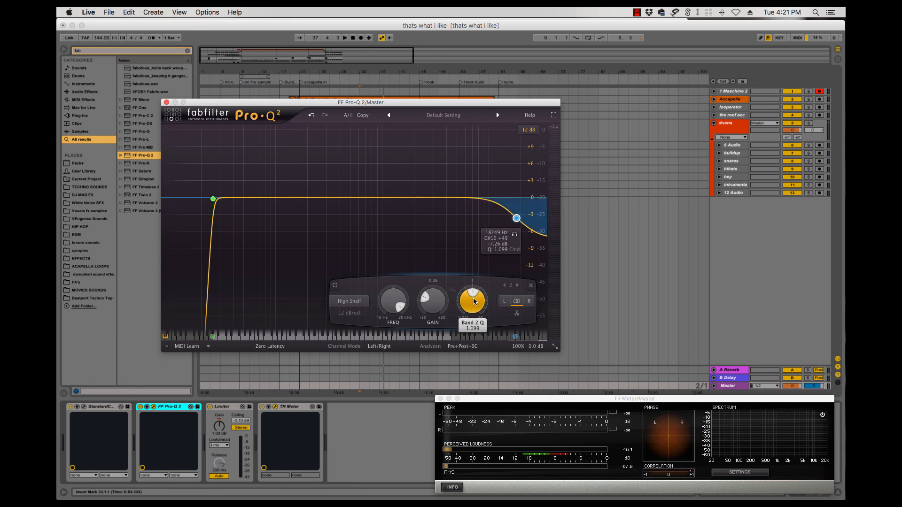
key("space")
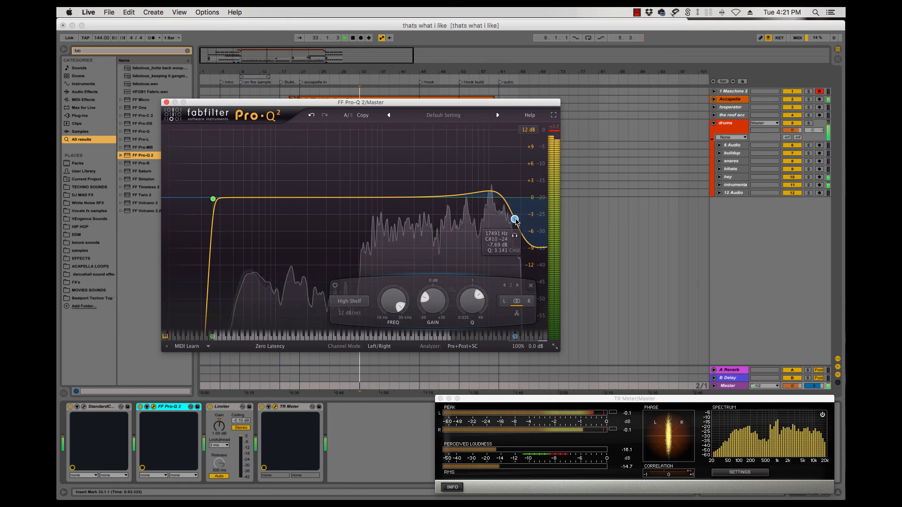
left_click_drag(516, 220, 516, 233)
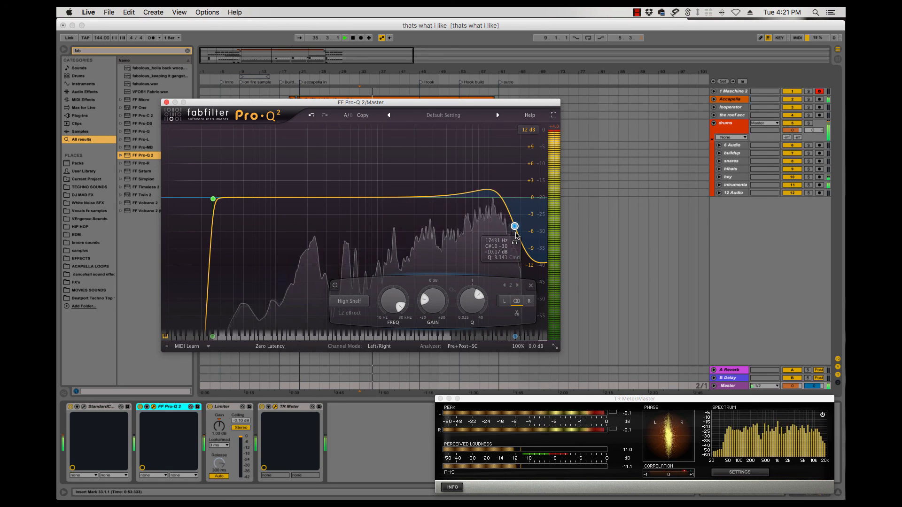
left_click(515, 242)
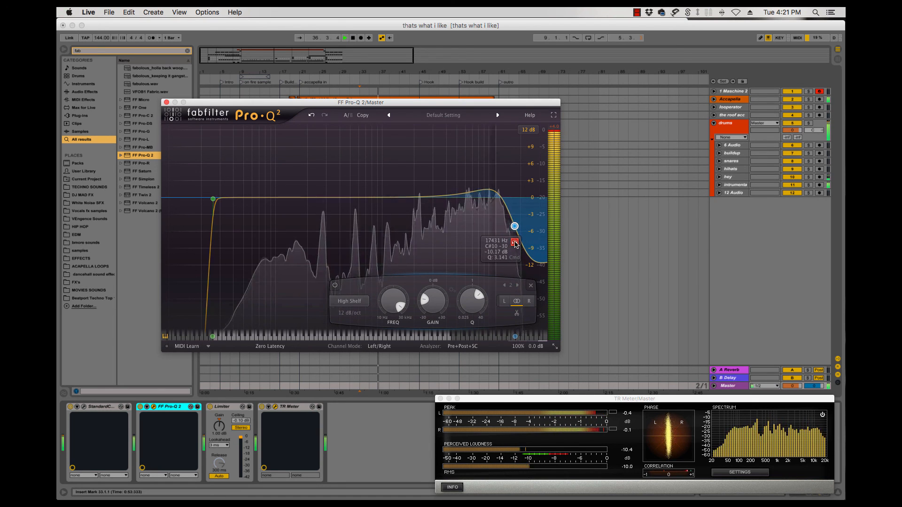
left_click_drag(515, 243, 529, 244)
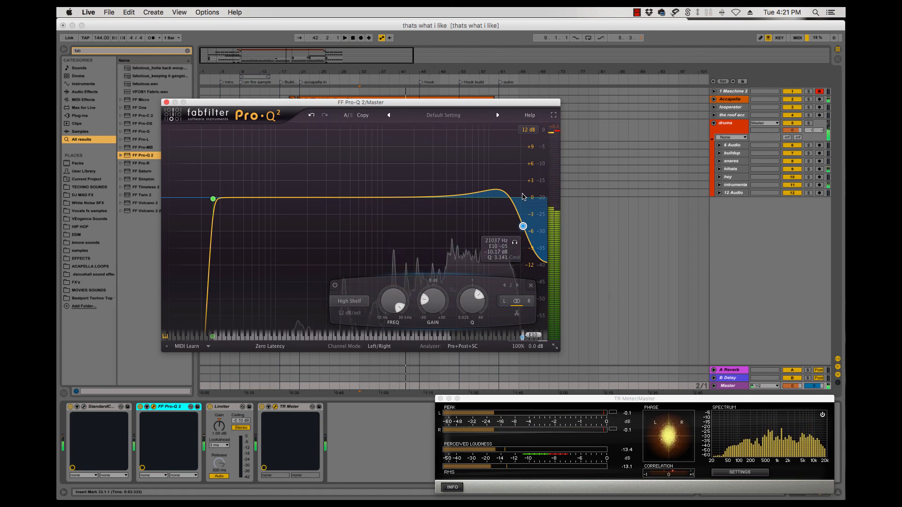
left_click(167, 103)
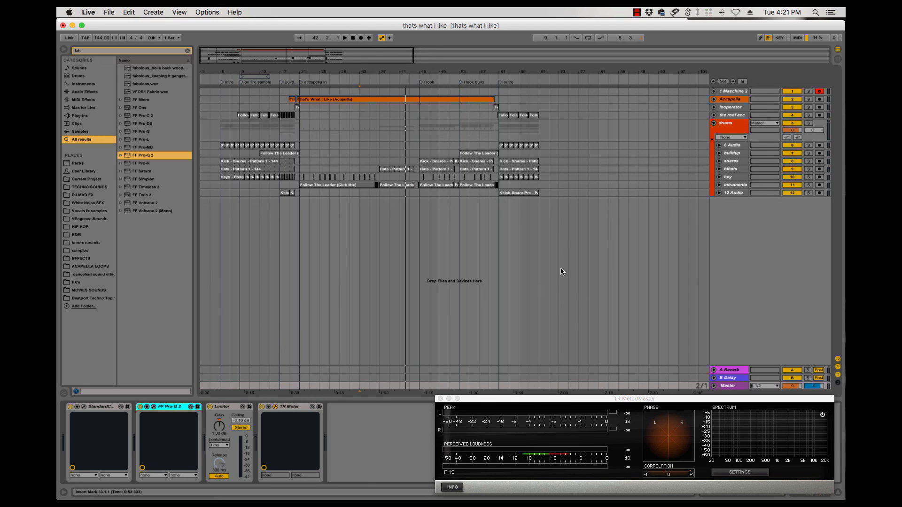
- Delete the Maschine 2 track from the arrangement
left_click(728, 92)
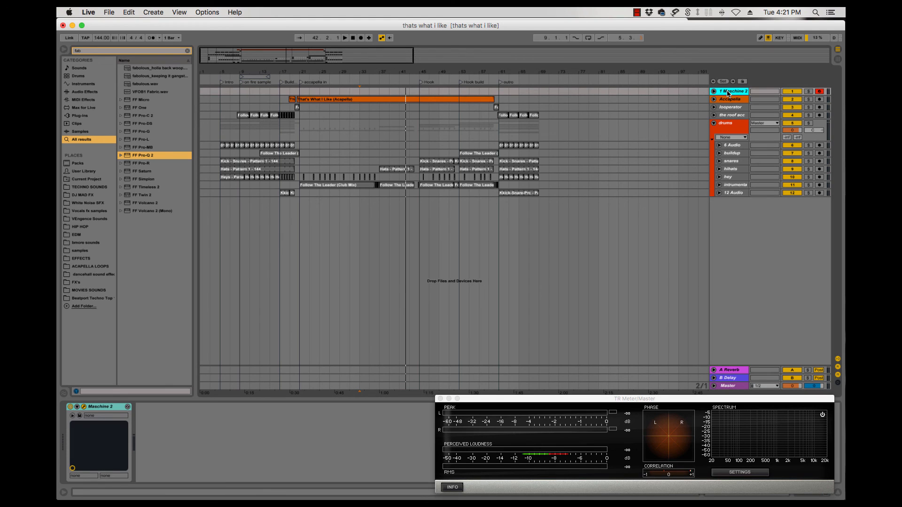
key("Delete")
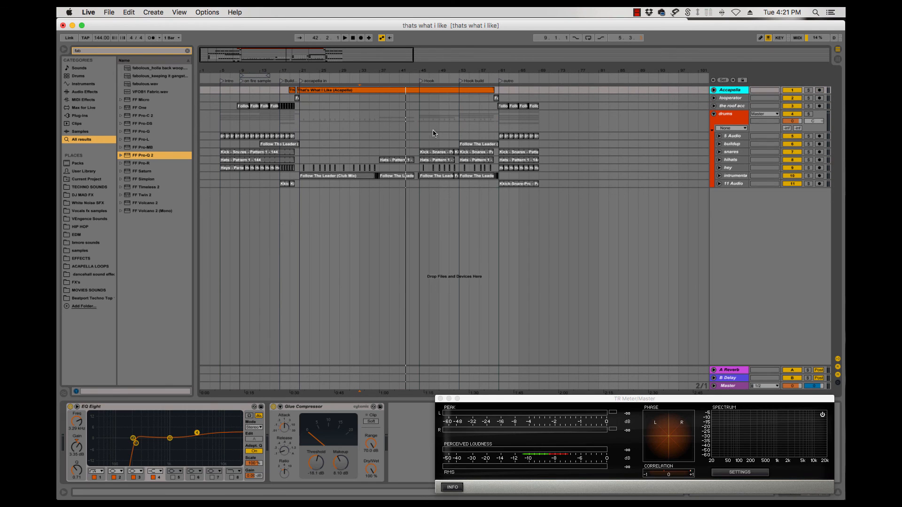